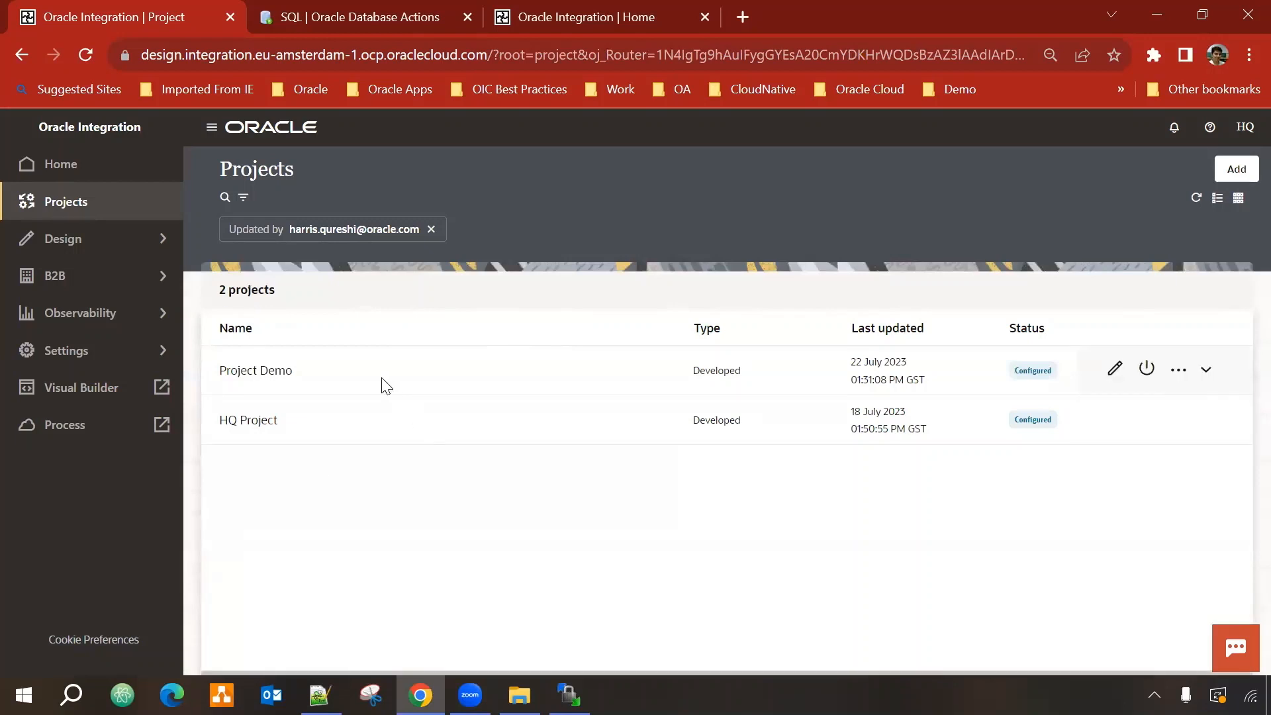
Step: Start a new project named 'Project Sales Order', keeping the auto-filled identifier PROJECT_SALES_ORDER
{"action": "left_click", "coordinate": [1238, 172]}
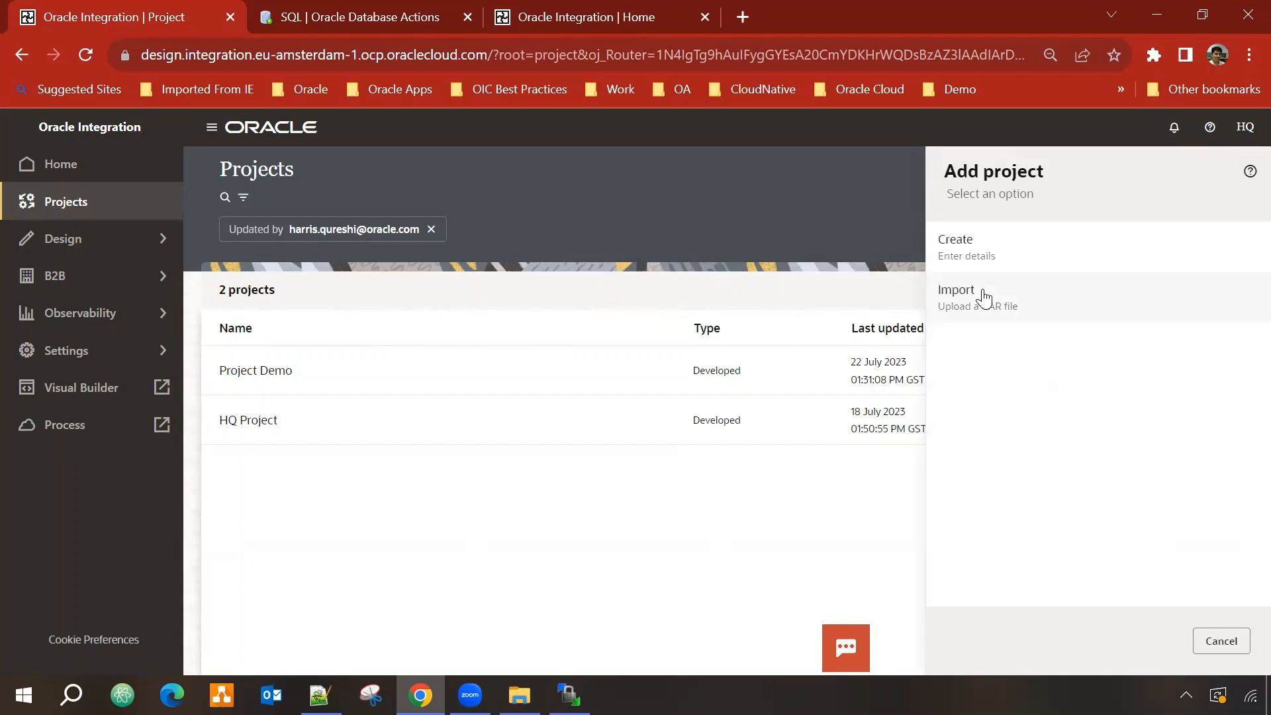
{"action": "left_click", "coordinate": [1017, 257]}
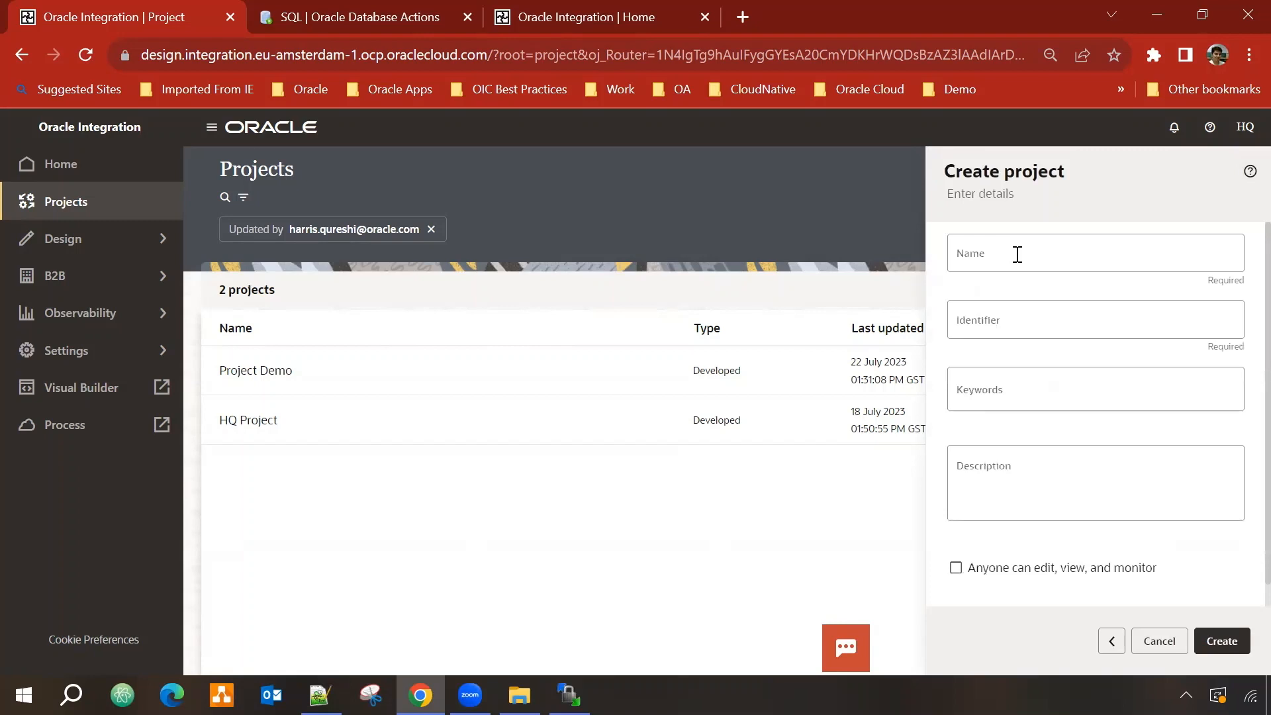
{"action": "left_click", "coordinate": [1018, 255]}
{"action": "type", "text": "Pr"}
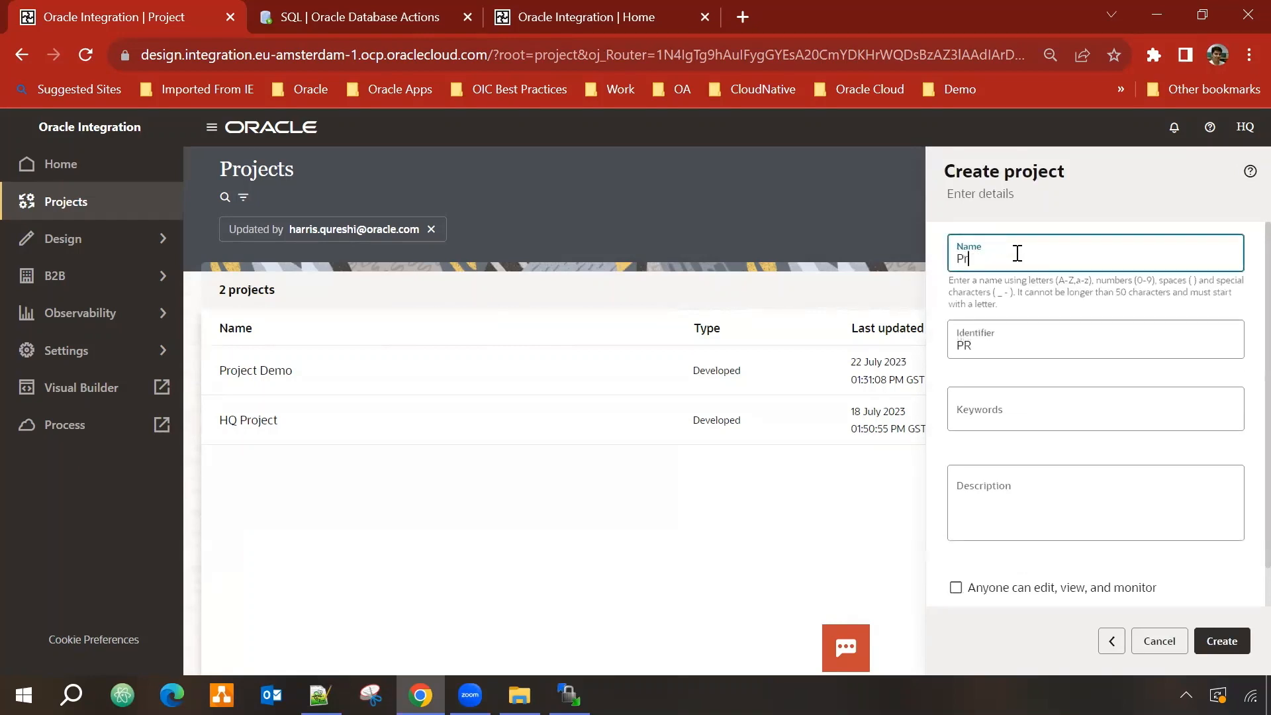
{"action": "type", "text": "oject Sales O"}
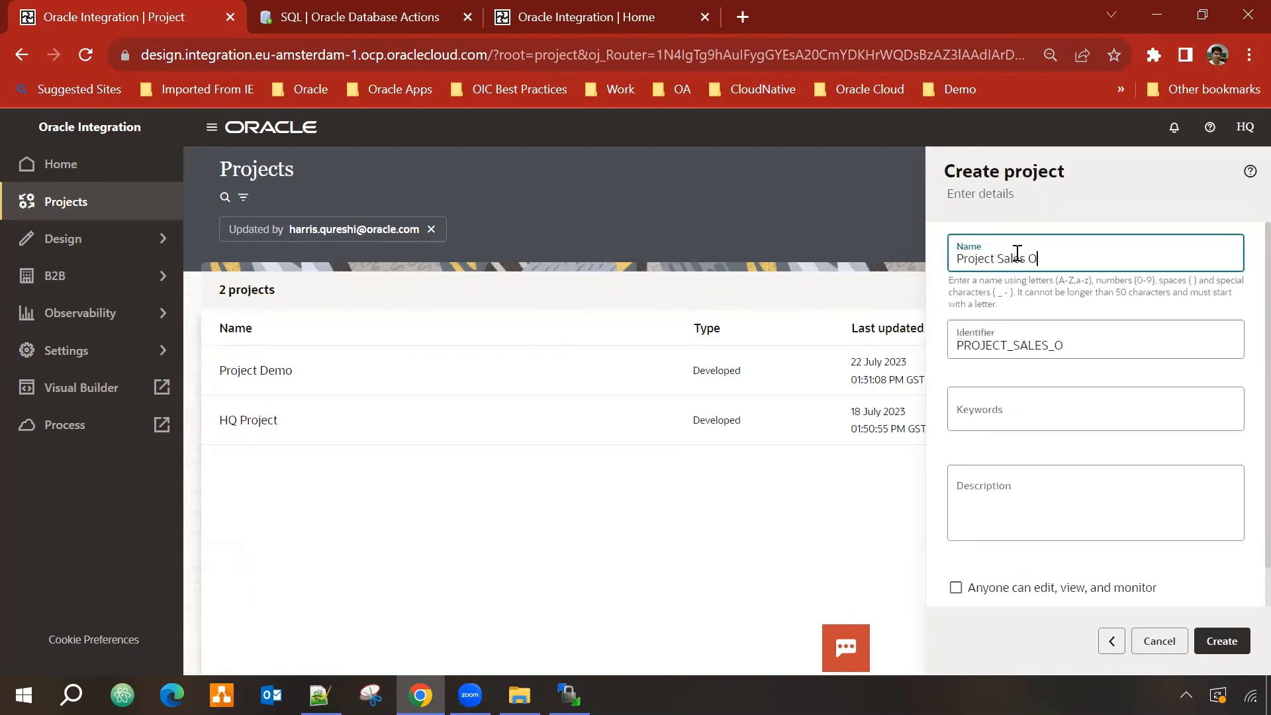
{"action": "type", "text": "rder"}
{"action": "scroll", "coordinate": [1029, 366], "scroll_direction": "down", "scroll_amount": 1}
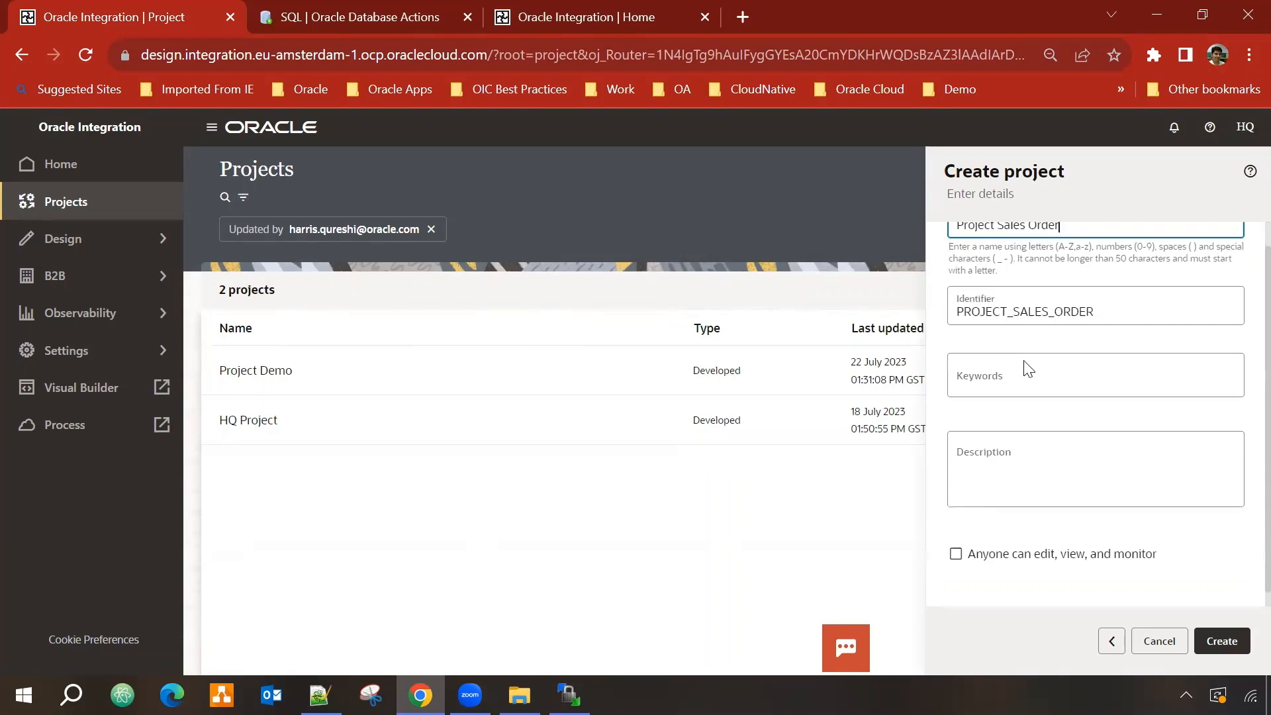
{"action": "scroll", "coordinate": [1013, 410], "scroll_direction": "up", "scroll_amount": 1}
{"action": "scroll", "coordinate": [1003, 490], "scroll_direction": "down", "scroll_amount": 1}
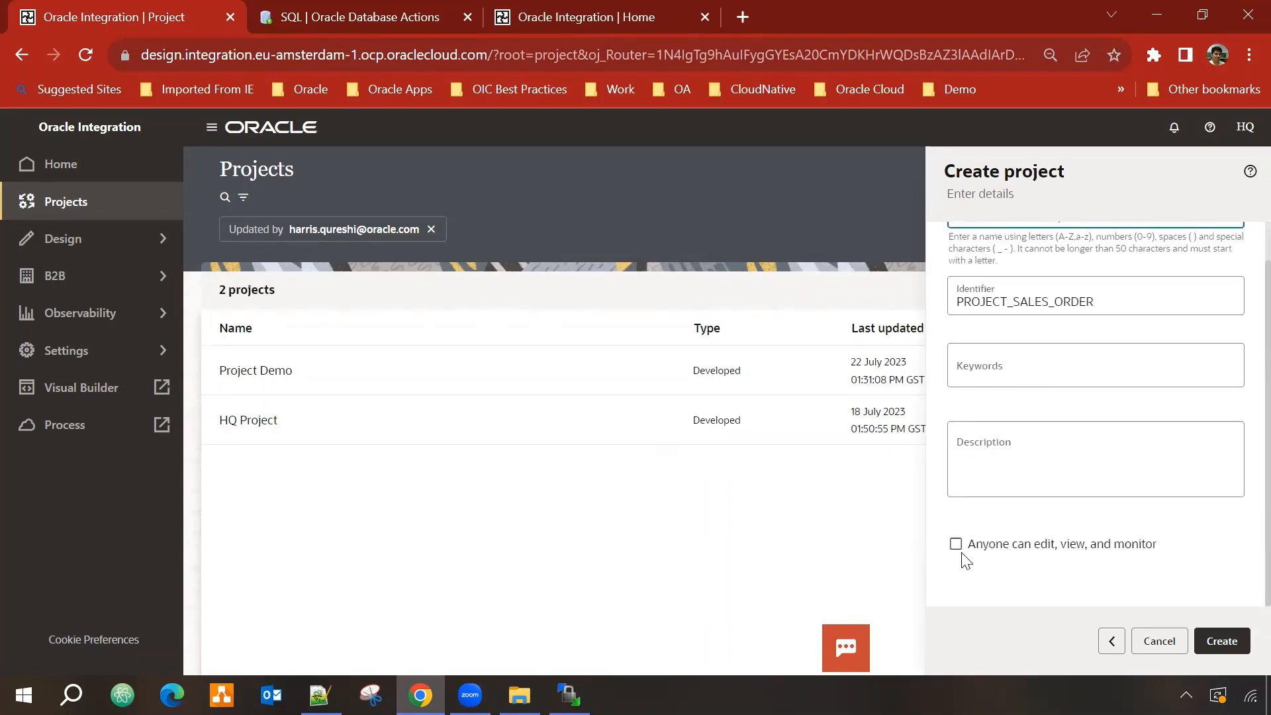
{"action": "scroll", "coordinate": [1125, 345], "scroll_direction": "up", "scroll_amount": 1}
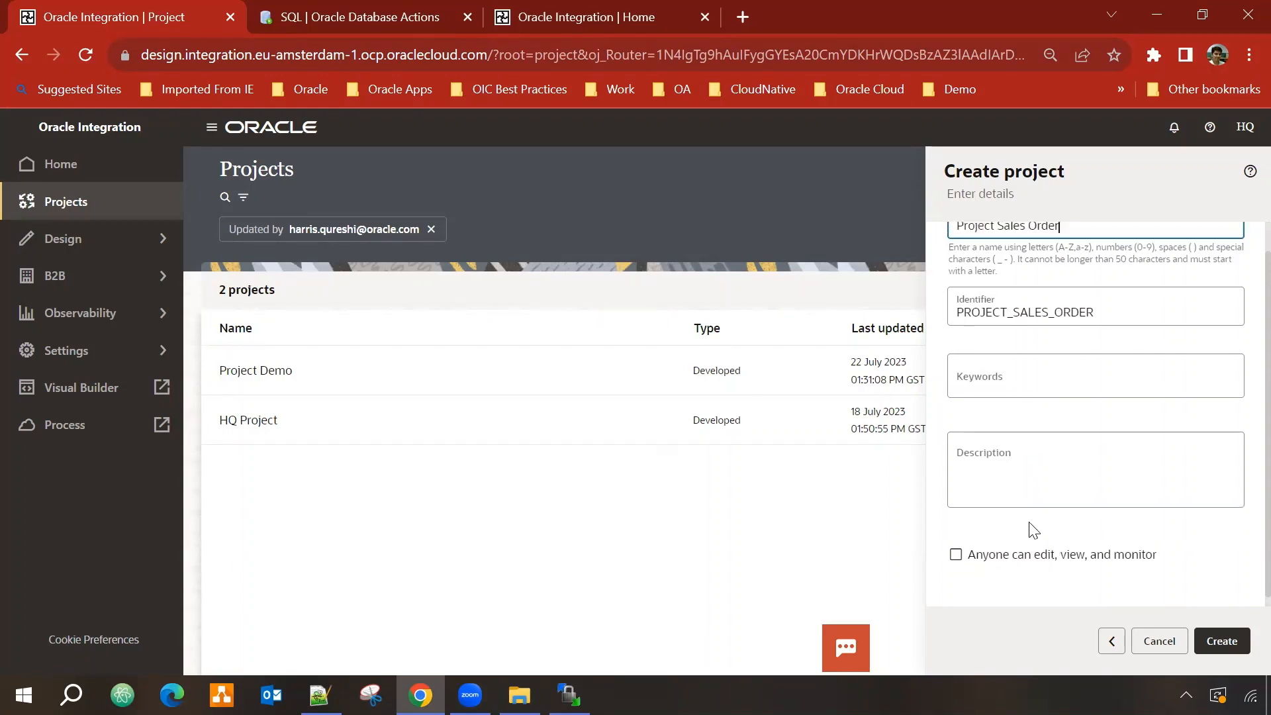
{"action": "scroll", "coordinate": [1033, 529], "scroll_direction": "up", "scroll_amount": 1}
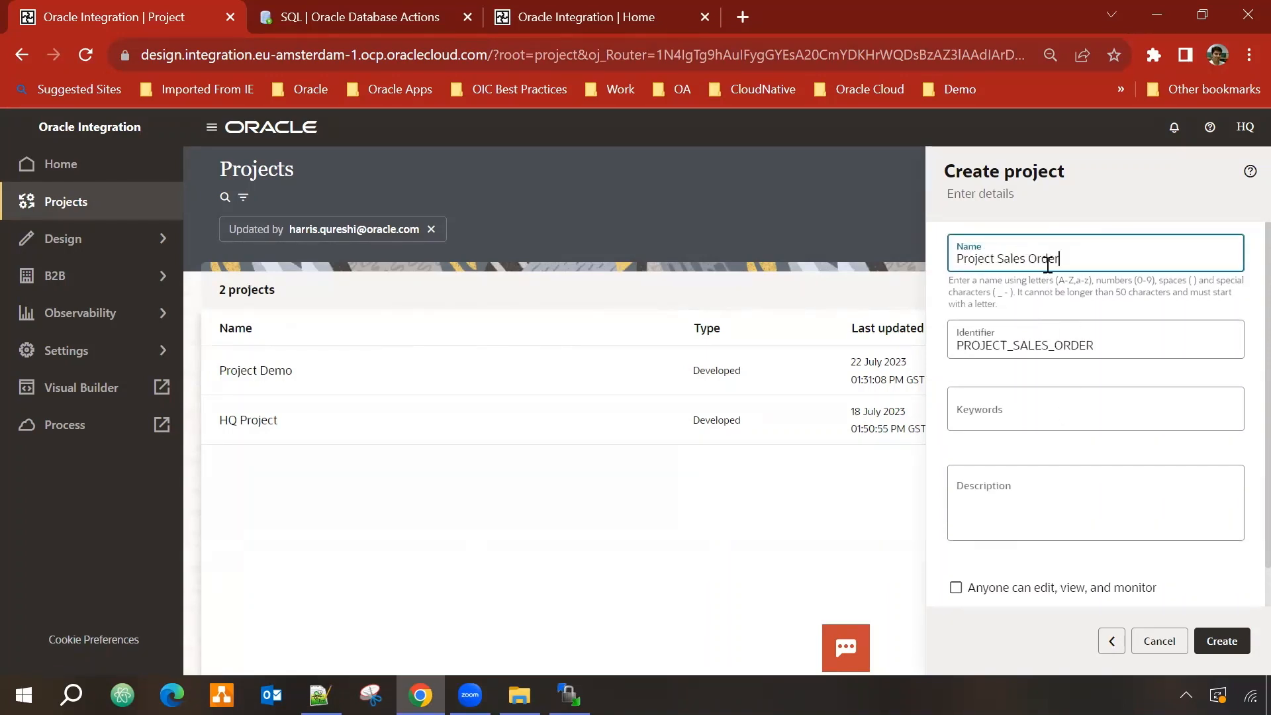
{"action": "scroll", "coordinate": [1022, 386], "scroll_direction": "down", "scroll_amount": 1}
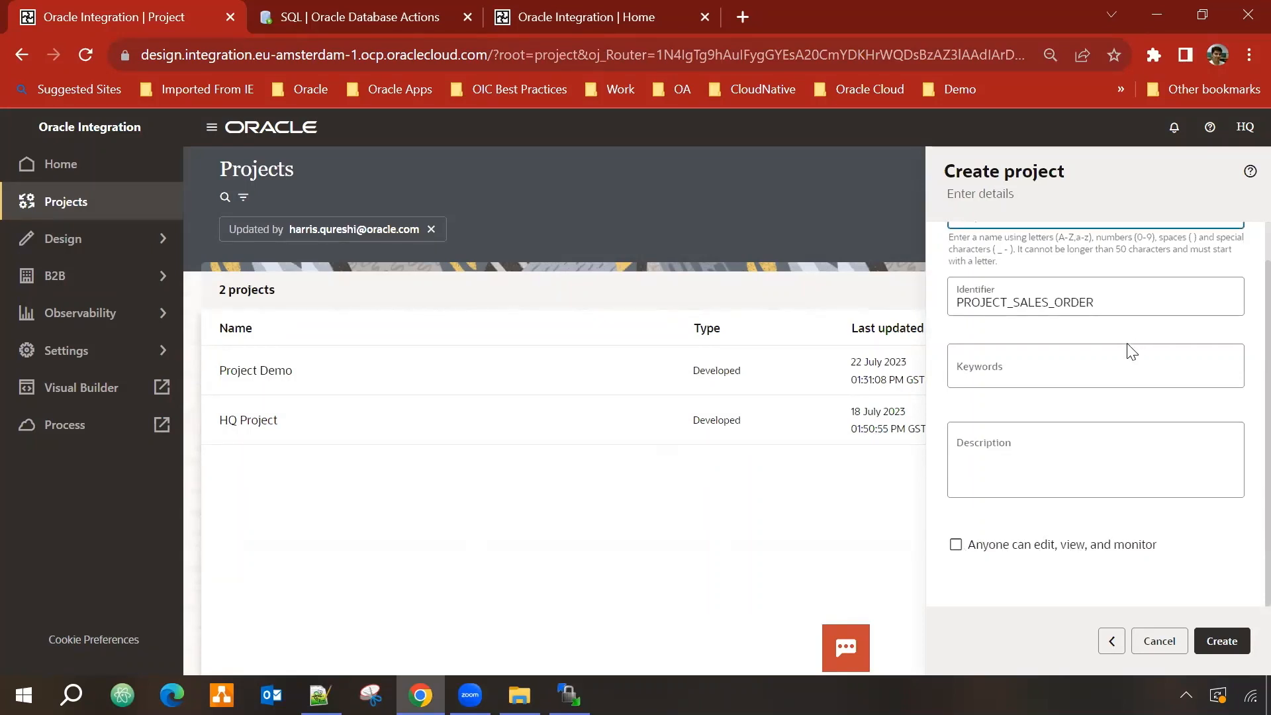
{"action": "scroll", "coordinate": [1155, 502], "scroll_direction": "up", "scroll_amount": 1}
{"action": "scroll", "coordinate": [1105, 410], "scroll_direction": "down", "scroll_amount": 1}
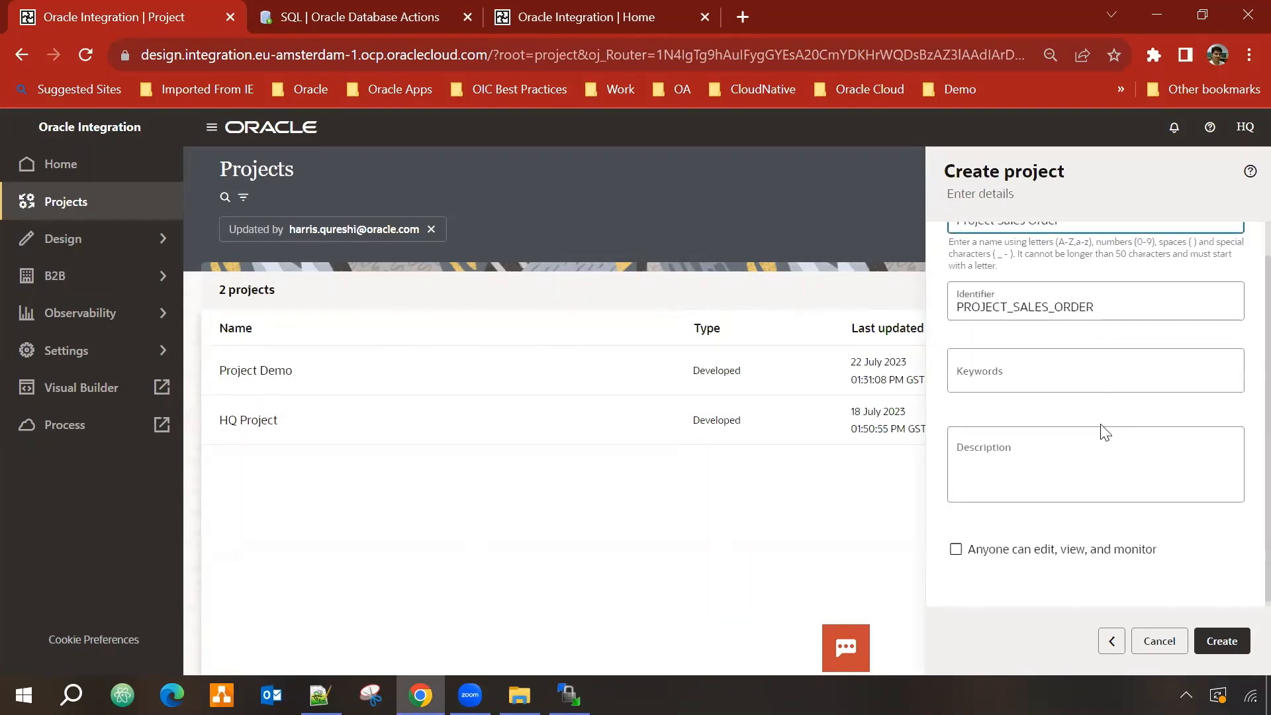
{"action": "scroll", "coordinate": [1053, 344], "scroll_direction": "up", "scroll_amount": 1}
{"action": "scroll", "coordinate": [1032, 398], "scroll_direction": "down", "scroll_amount": 1}
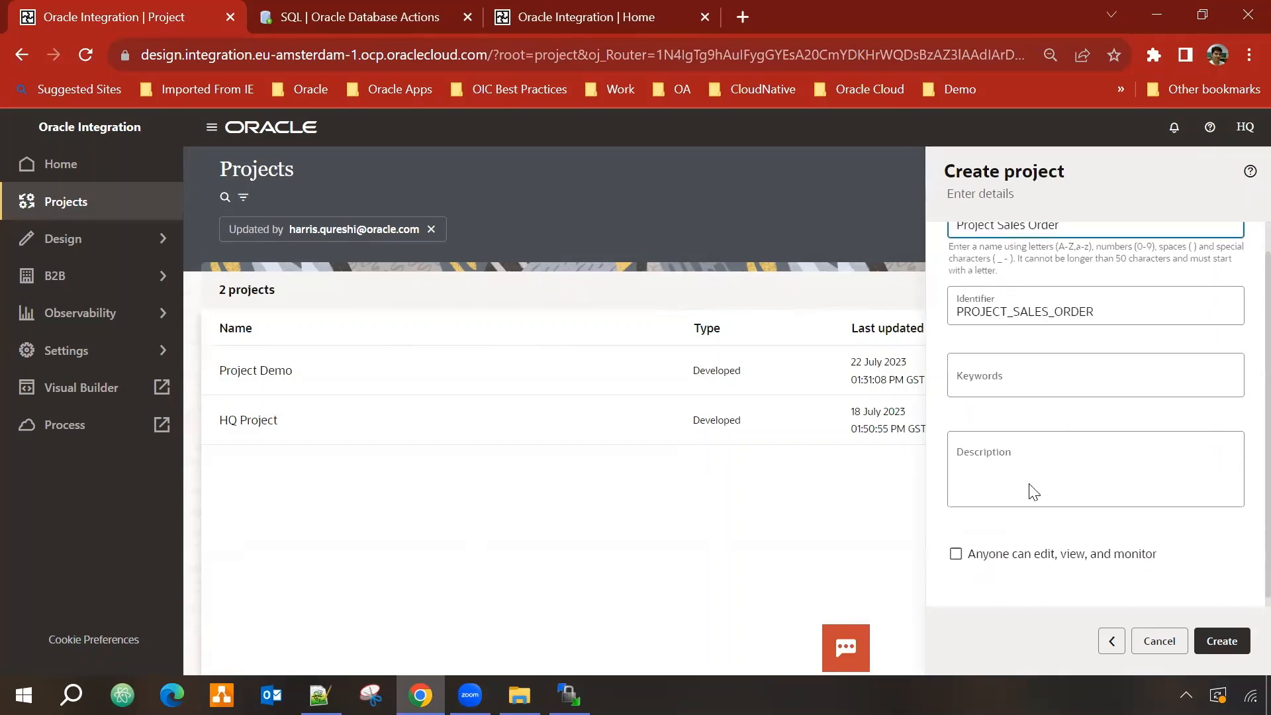
Step: Create the Project Sales Order project as a Draft
{"action": "left_click", "coordinate": [1229, 648]}
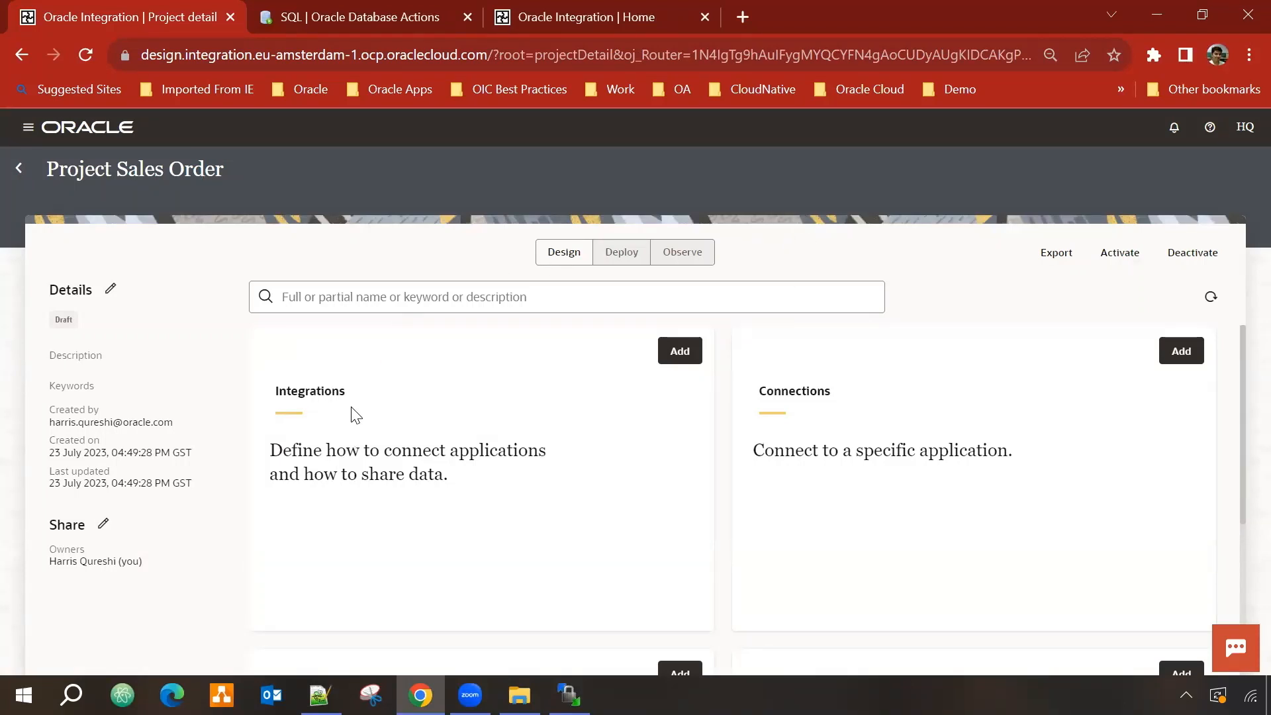
{"action": "scroll", "coordinate": [357, 411], "scroll_direction": "down", "scroll_amount": 1}
{"action": "scroll", "coordinate": [865, 420], "scroll_direction": "up", "scroll_amount": 1}
{"action": "scroll", "coordinate": [871, 418], "scroll_direction": "down", "scroll_amount": 3}
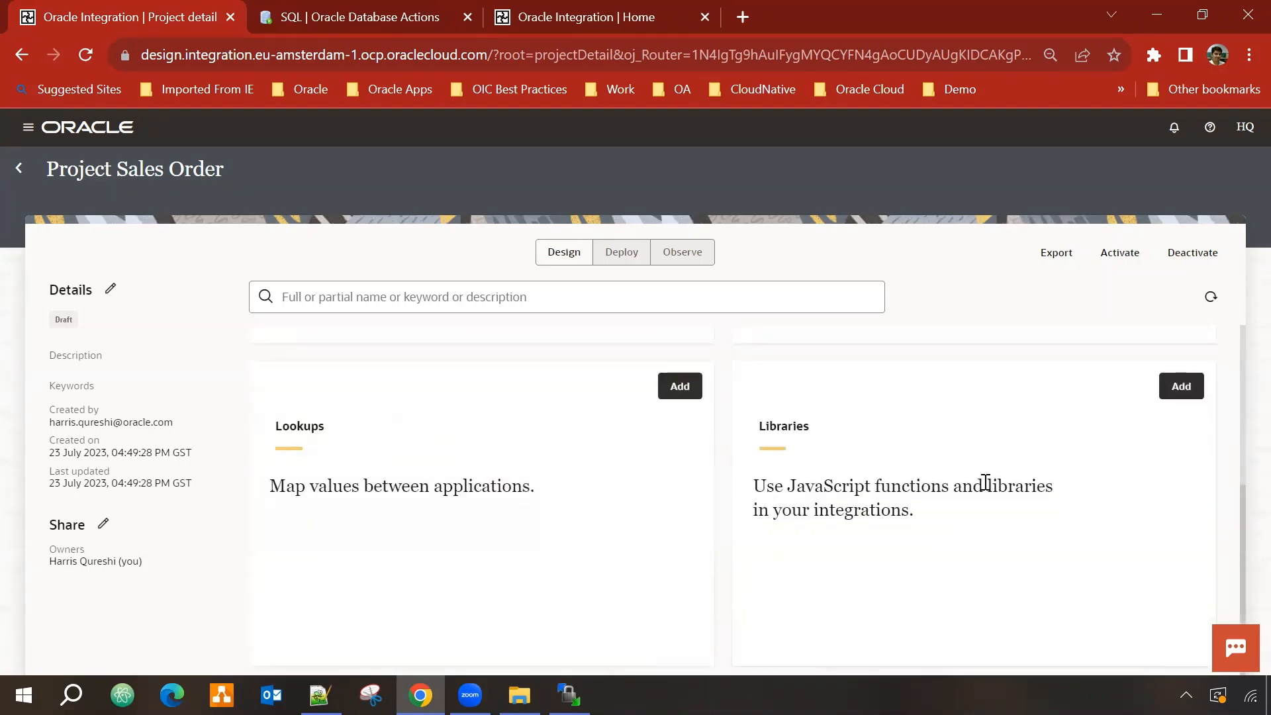
{"action": "scroll", "coordinate": [985, 482], "scroll_direction": "up", "scroll_amount": 3}
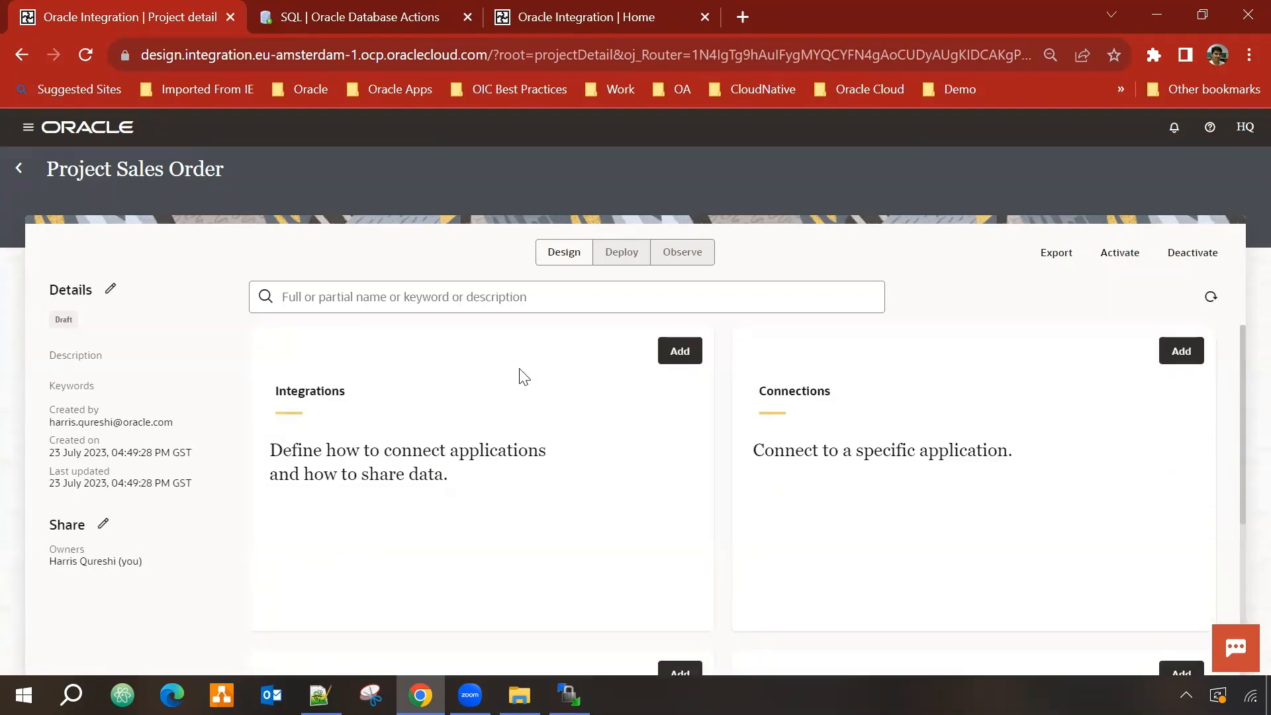
Step: Look over the project's Deploy and Observe views, then return to Design
{"action": "left_click", "coordinate": [627, 259]}
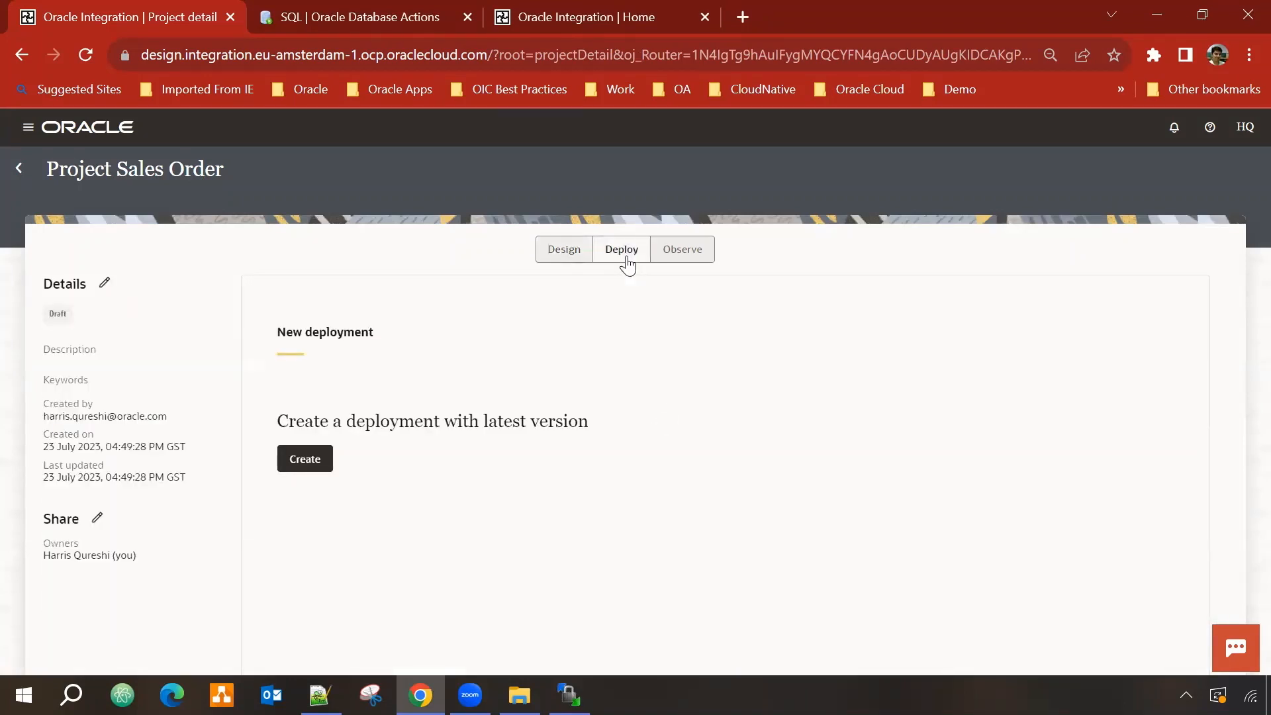
{"action": "left_click", "coordinate": [680, 259]}
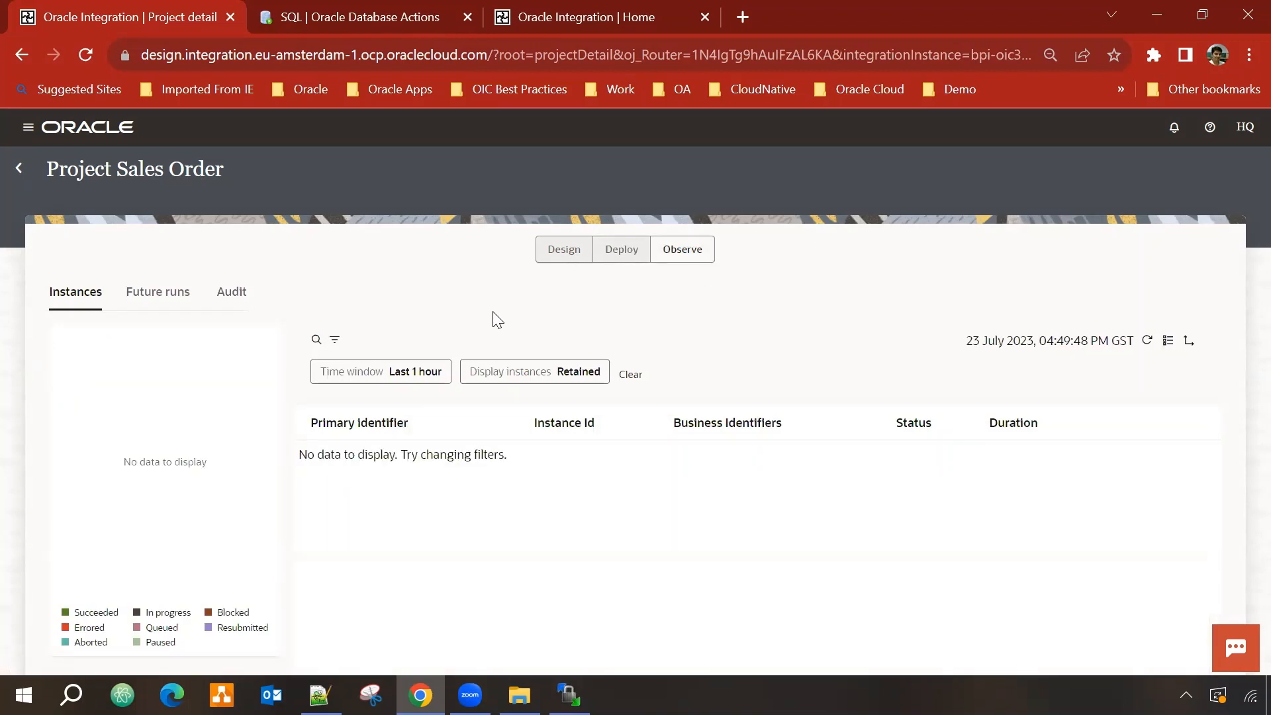
{"action": "left_click", "coordinate": [569, 257]}
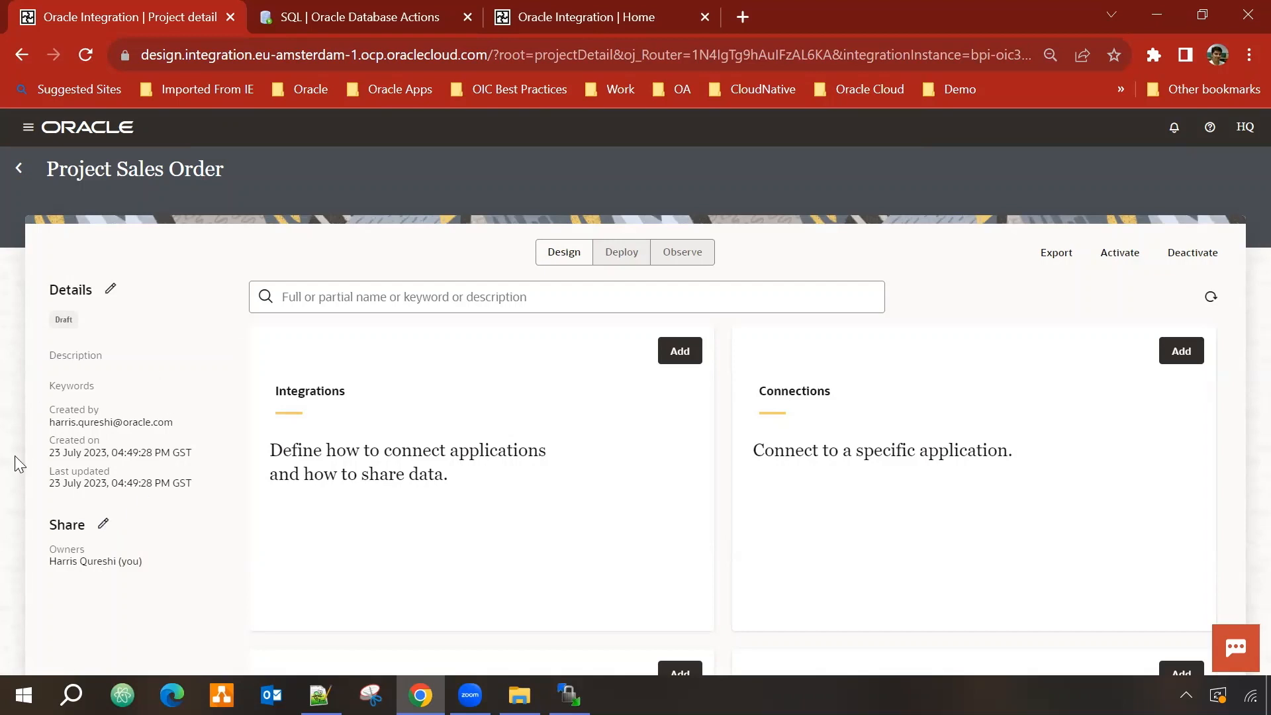
Step: In the project's sharing settings, grant one colleague edit access and another view access
{"action": "left_click", "coordinate": [103, 527]}
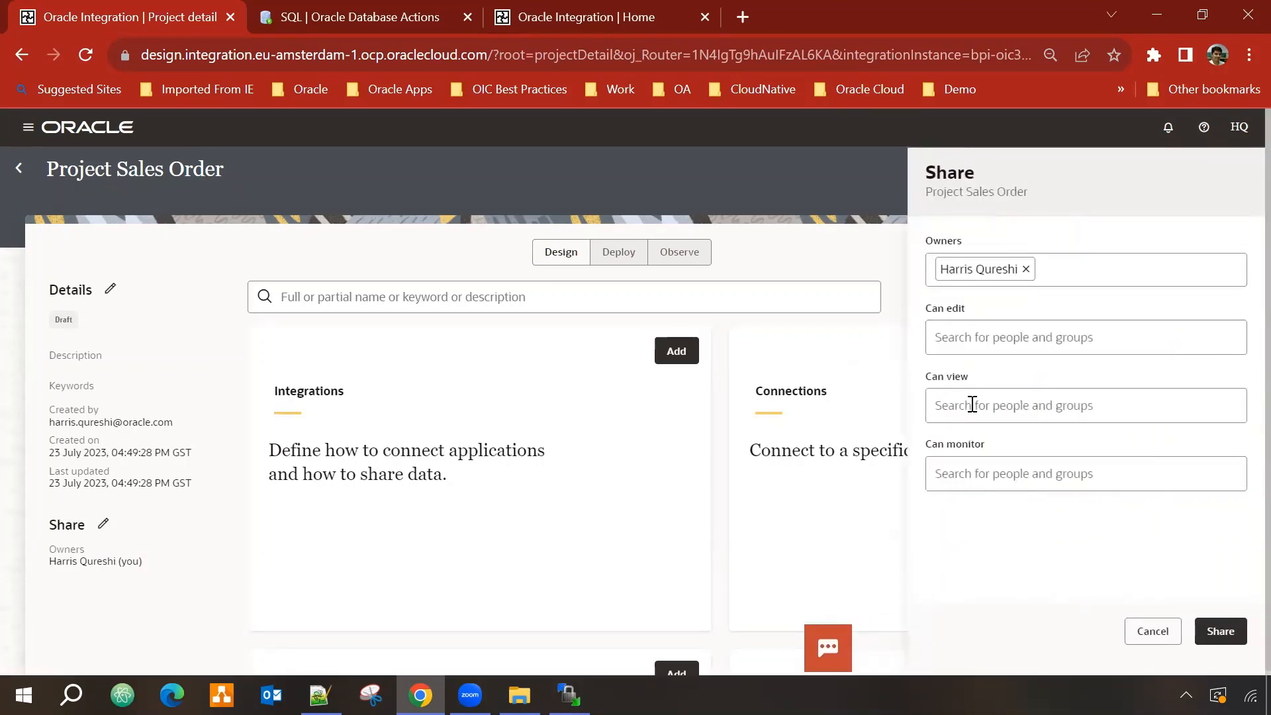
{"action": "left_click", "coordinate": [982, 341]}
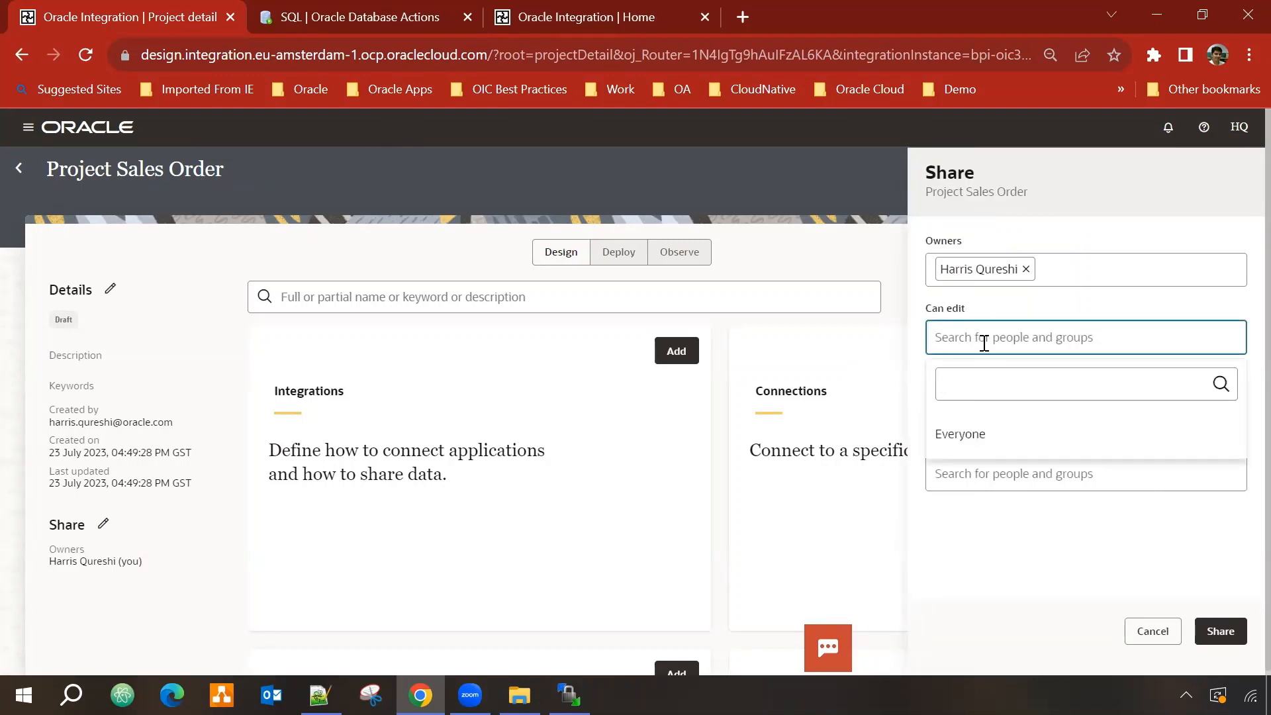
{"action": "type", "text": "val"}
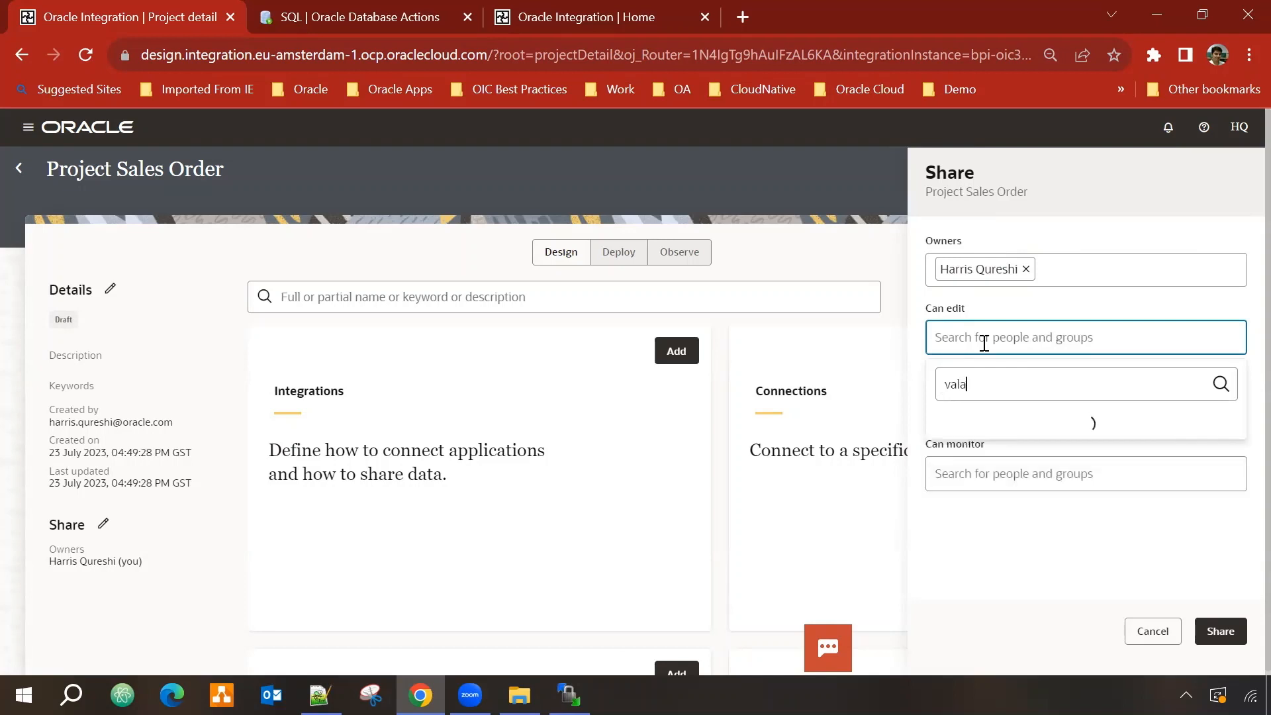
{"action": "type", "text": "eri"}
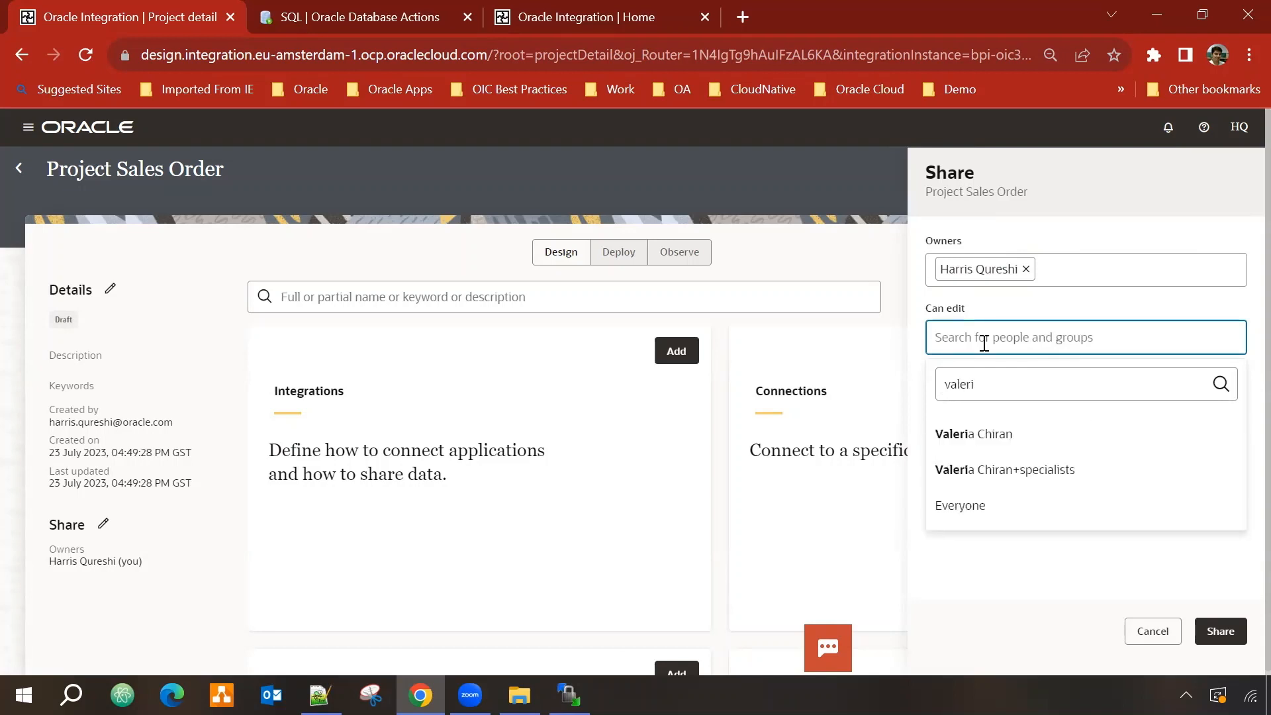
{"action": "left_click", "coordinate": [1011, 429]}
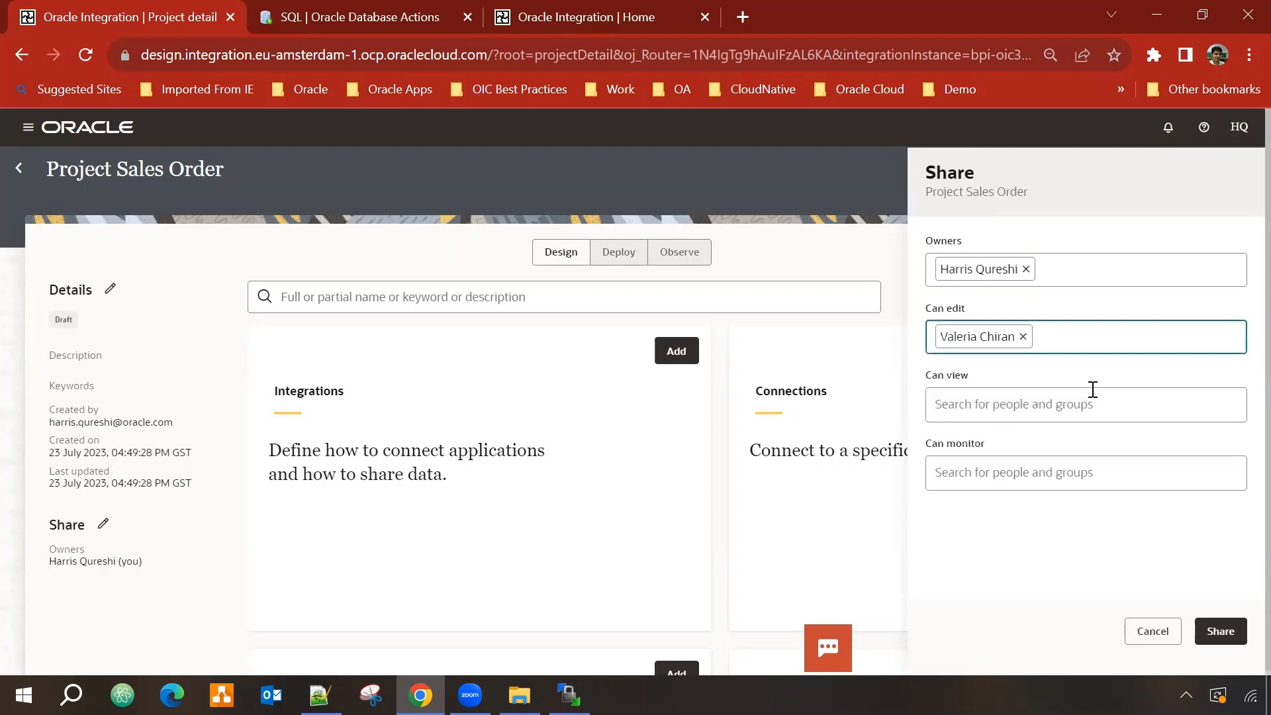
{"action": "left_click", "coordinate": [1025, 409]}
{"action": "type", "text": "gio"}
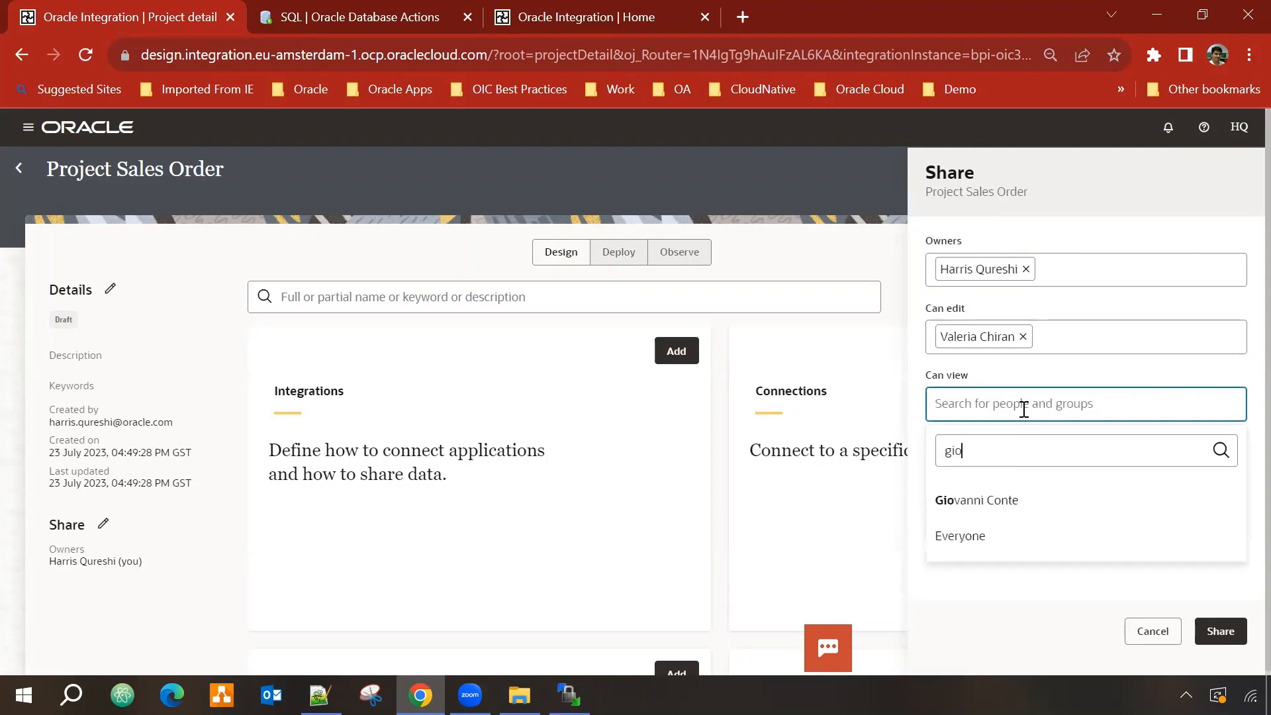
{"action": "left_click", "coordinate": [1007, 502]}
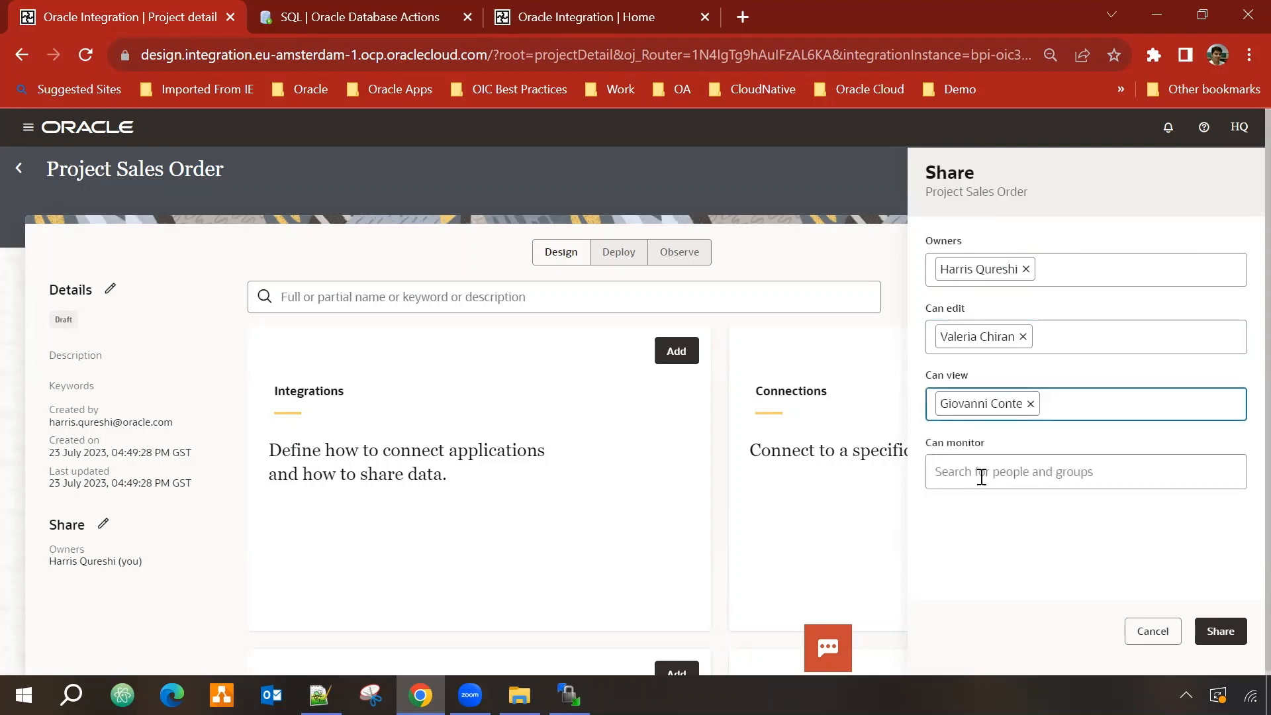
Step: Give the specialists group monitor access, add a second editor, and save the sharing
{"action": "left_click", "coordinate": [1144, 475]}
{"action": "type", "text": "specialist"}
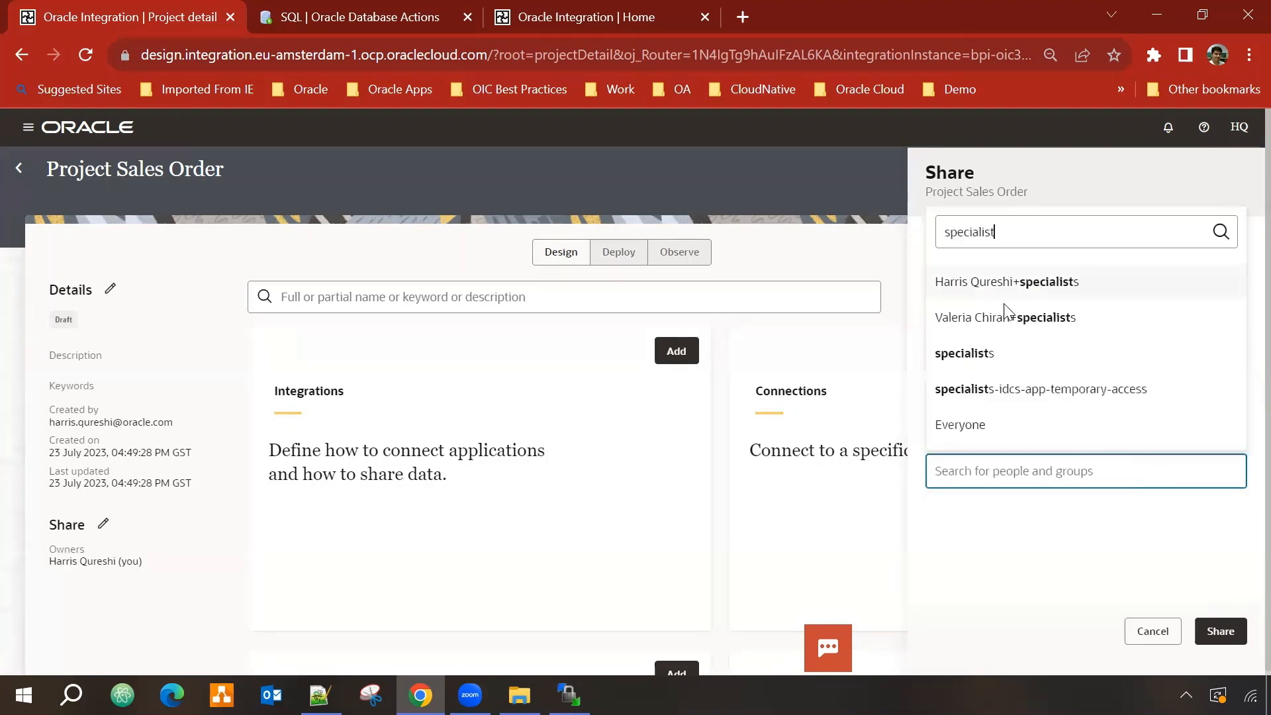
{"action": "left_click", "coordinate": [1003, 354]}
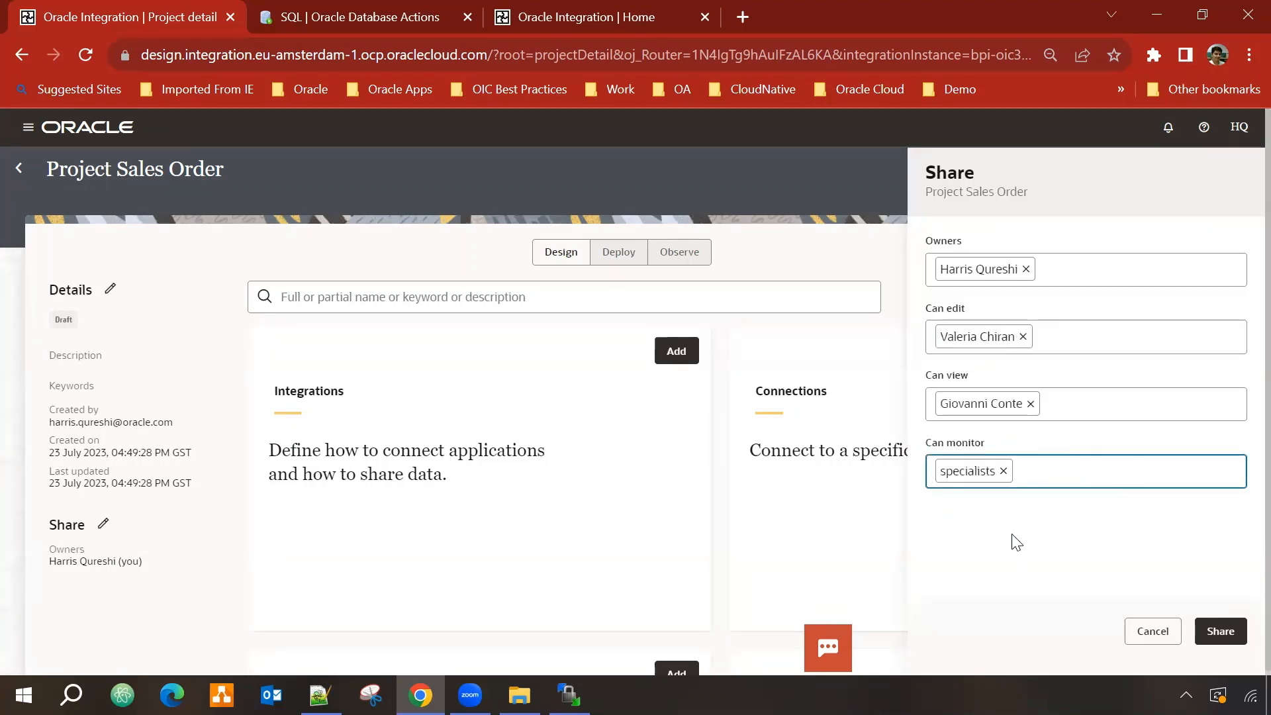
{"action": "left_click", "coordinate": [1084, 332]}
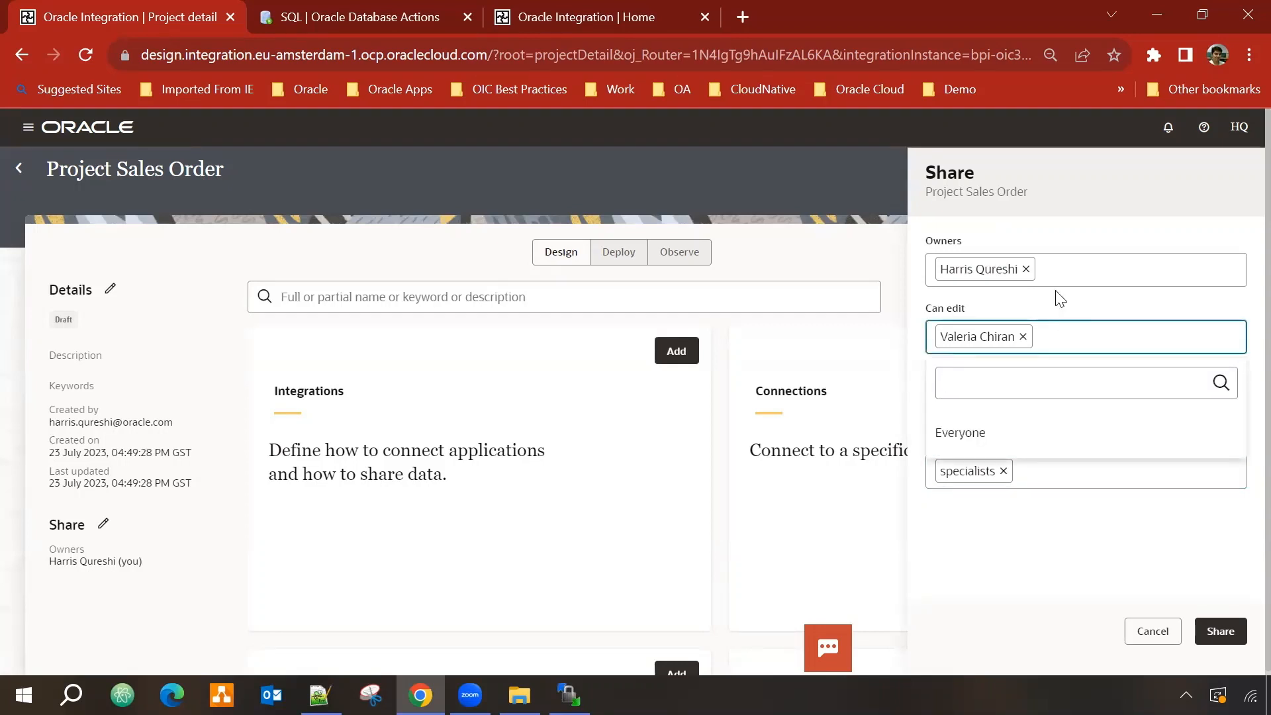
{"action": "type", "text": "peter"}
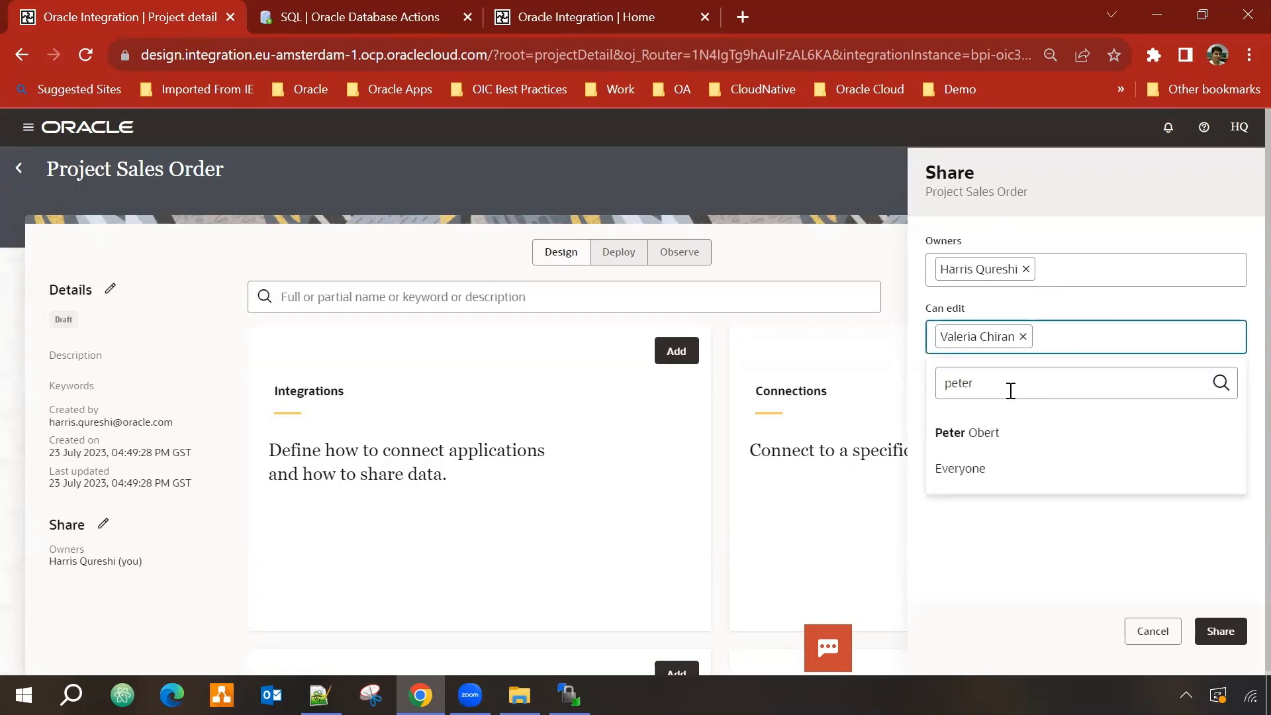
{"action": "left_click", "coordinate": [981, 432]}
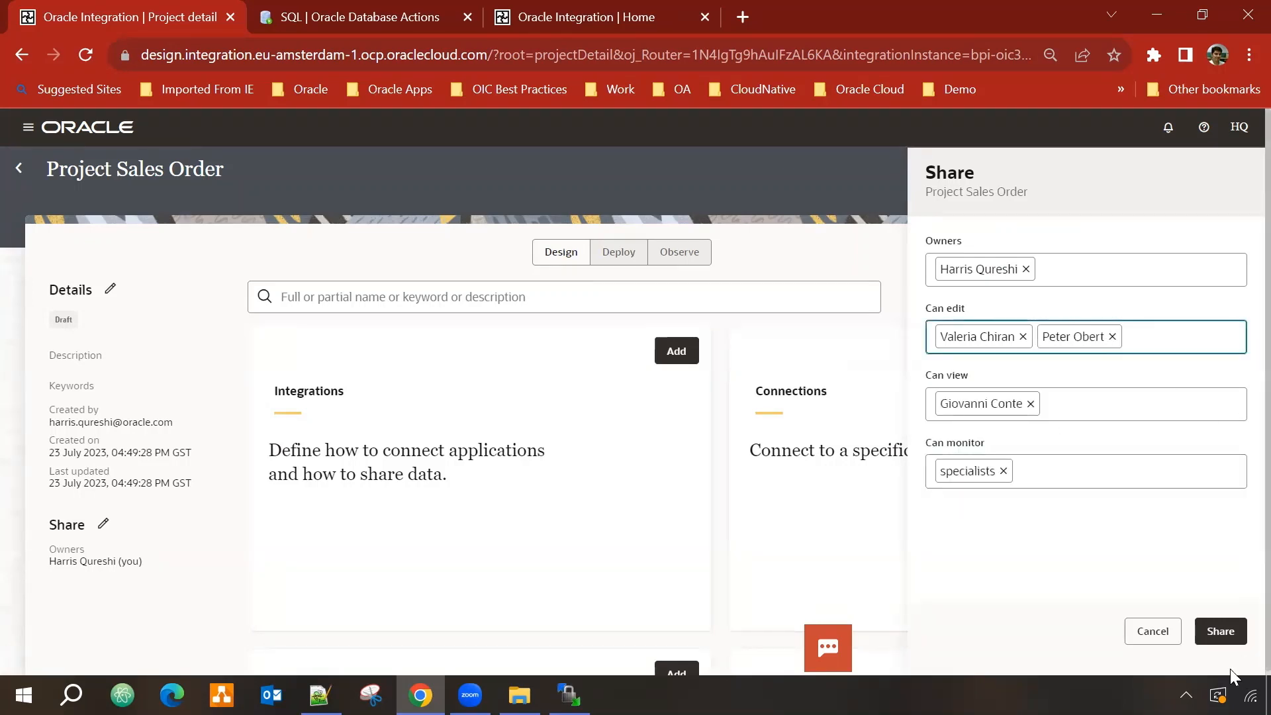
{"action": "left_click", "coordinate": [1220, 631]}
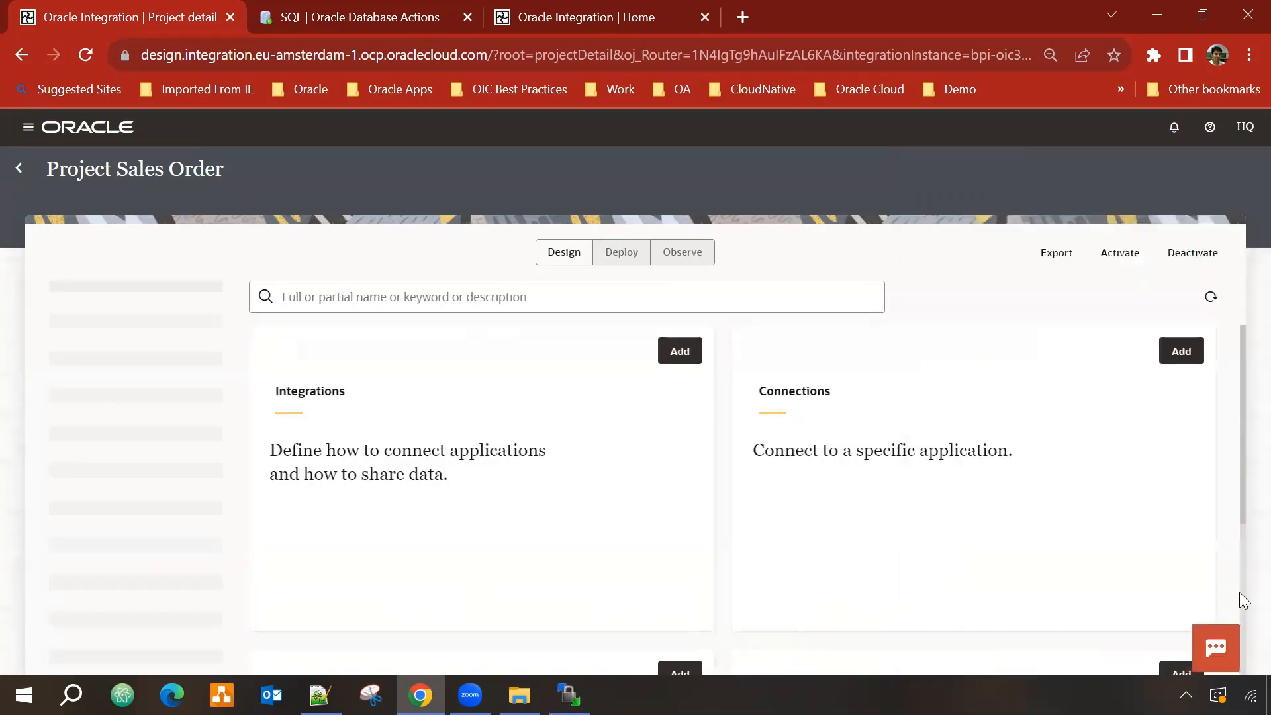
{"action": "scroll", "coordinate": [120, 549], "scroll_direction": "down", "scroll_amount": 3}
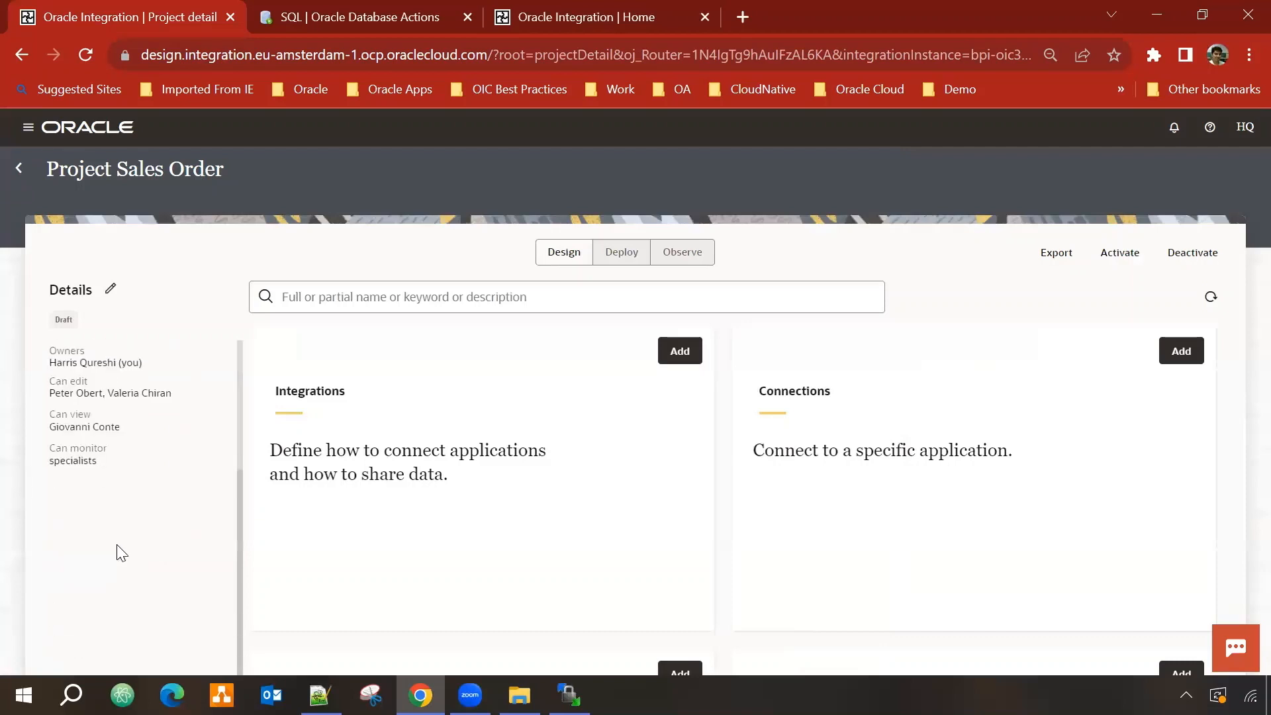
{"action": "scroll", "coordinate": [83, 551], "scroll_direction": "up", "scroll_amount": 3}
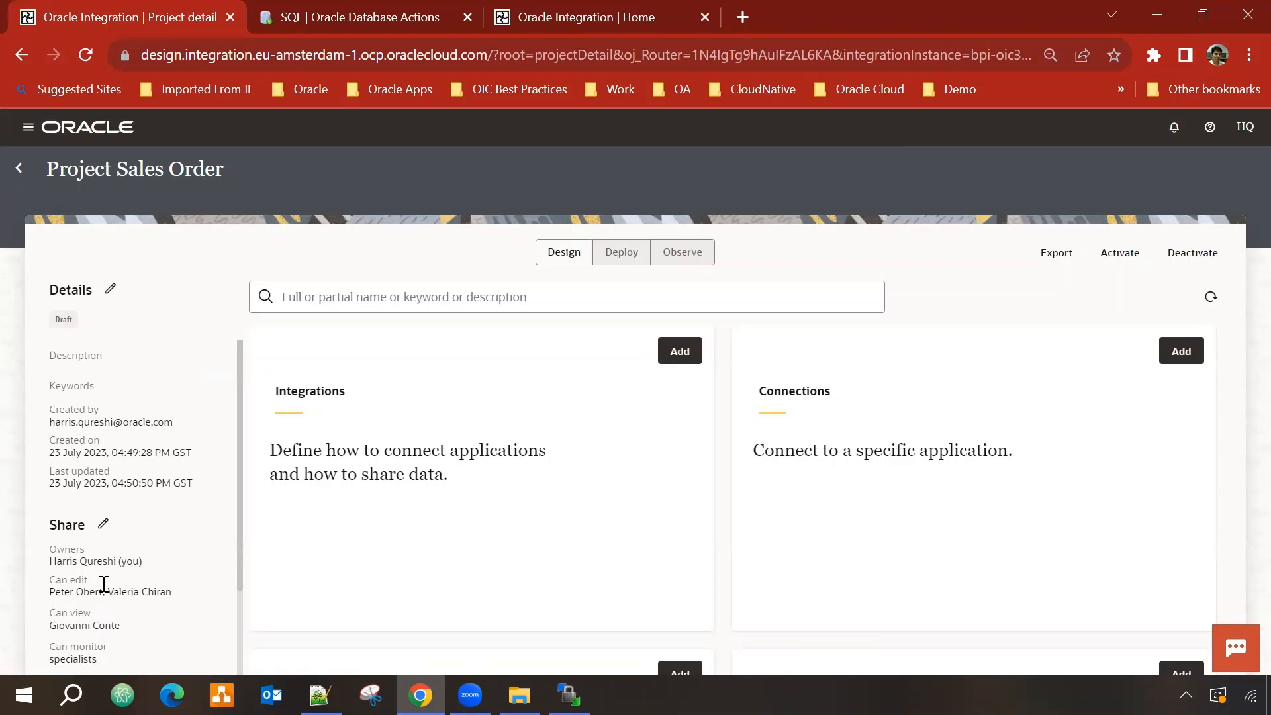
{"action": "scroll", "coordinate": [585, 452], "scroll_direction": "down", "scroll_amount": 2}
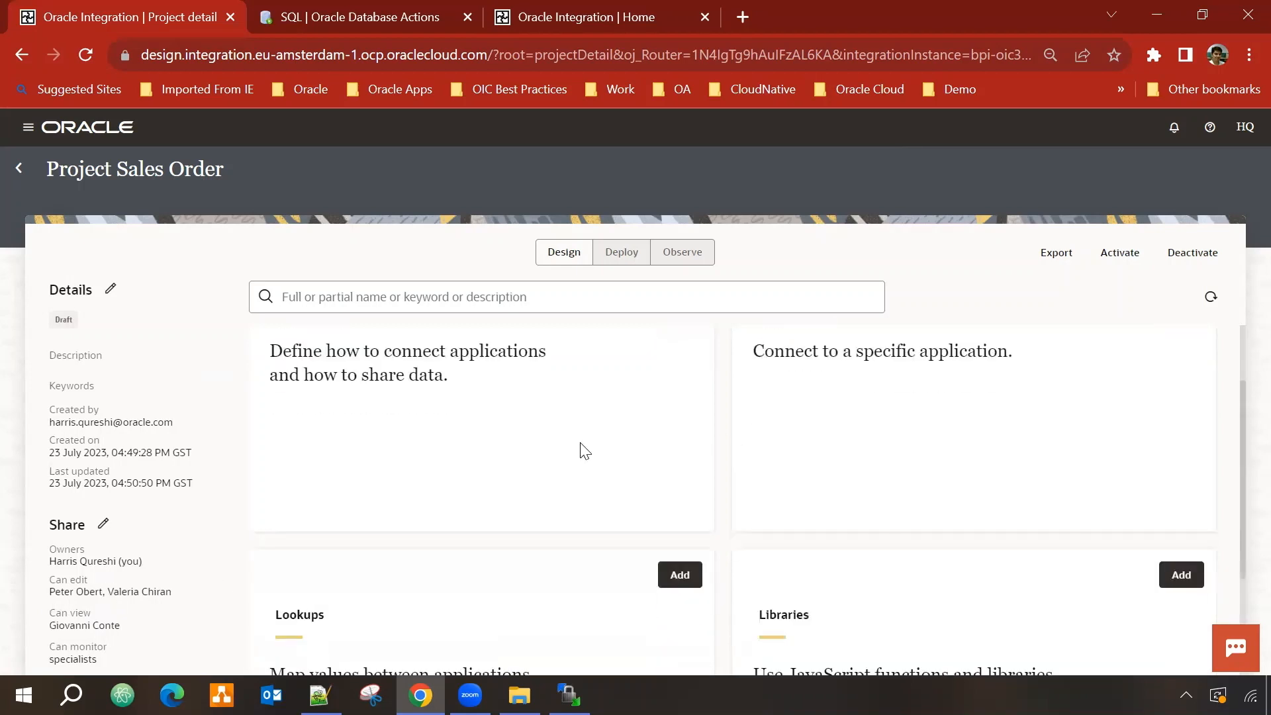
{"action": "scroll", "coordinate": [583, 457], "scroll_direction": "up", "scroll_amount": 2}
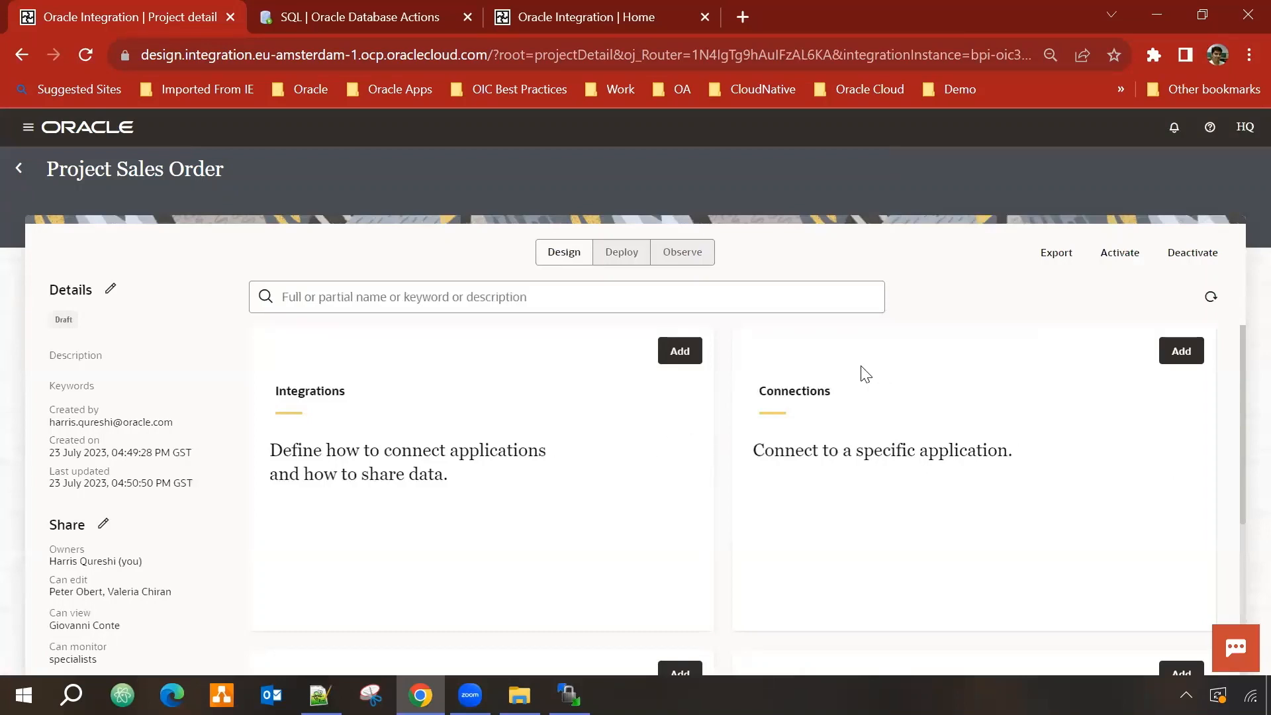
Step: Create an Oracle ATP adapter connection named 'HQ ATP Connection 001'
{"action": "left_click", "coordinate": [1183, 354]}
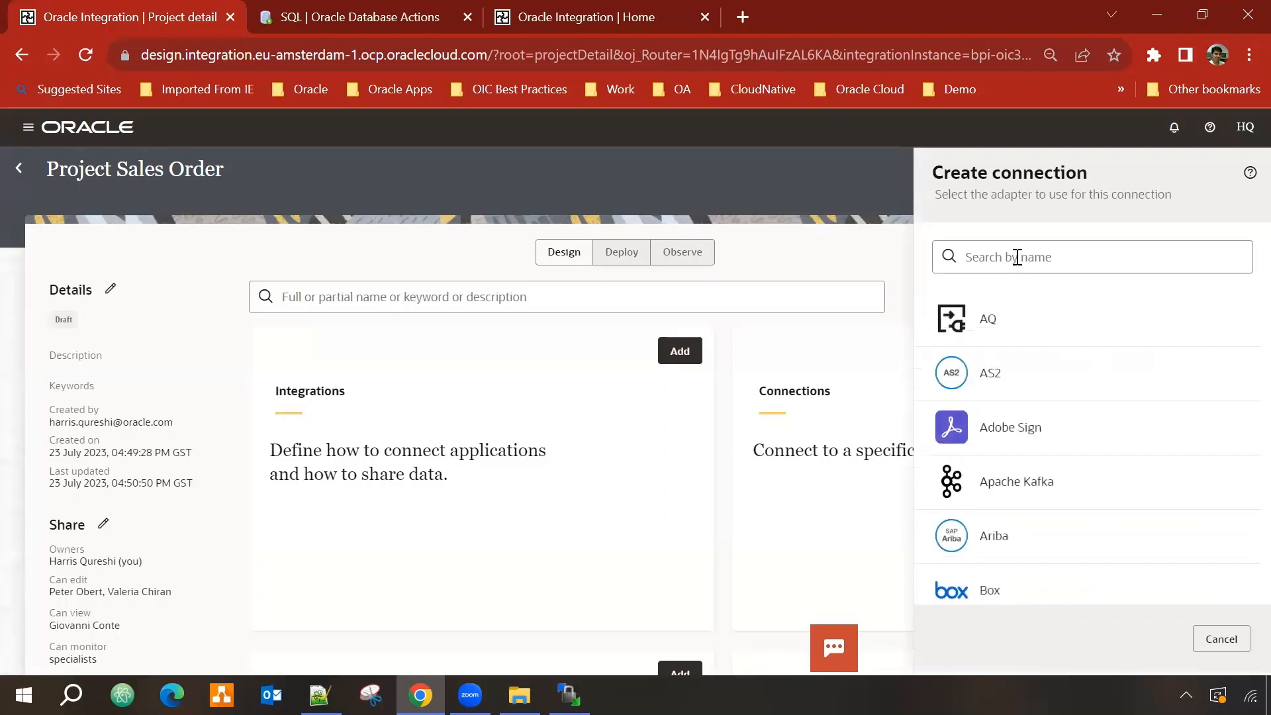
{"action": "left_click", "coordinate": [1012, 260]}
{"action": "type", "text": "atp"}
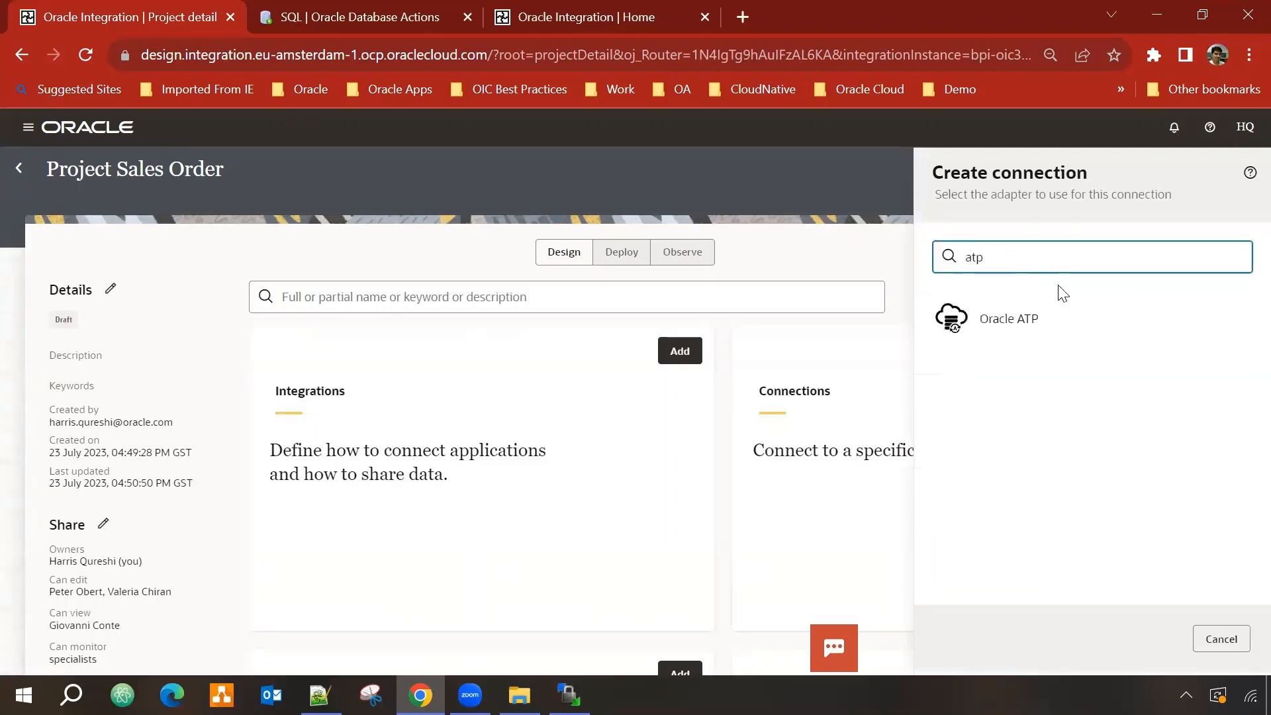
{"action": "left_click", "coordinate": [1027, 328]}
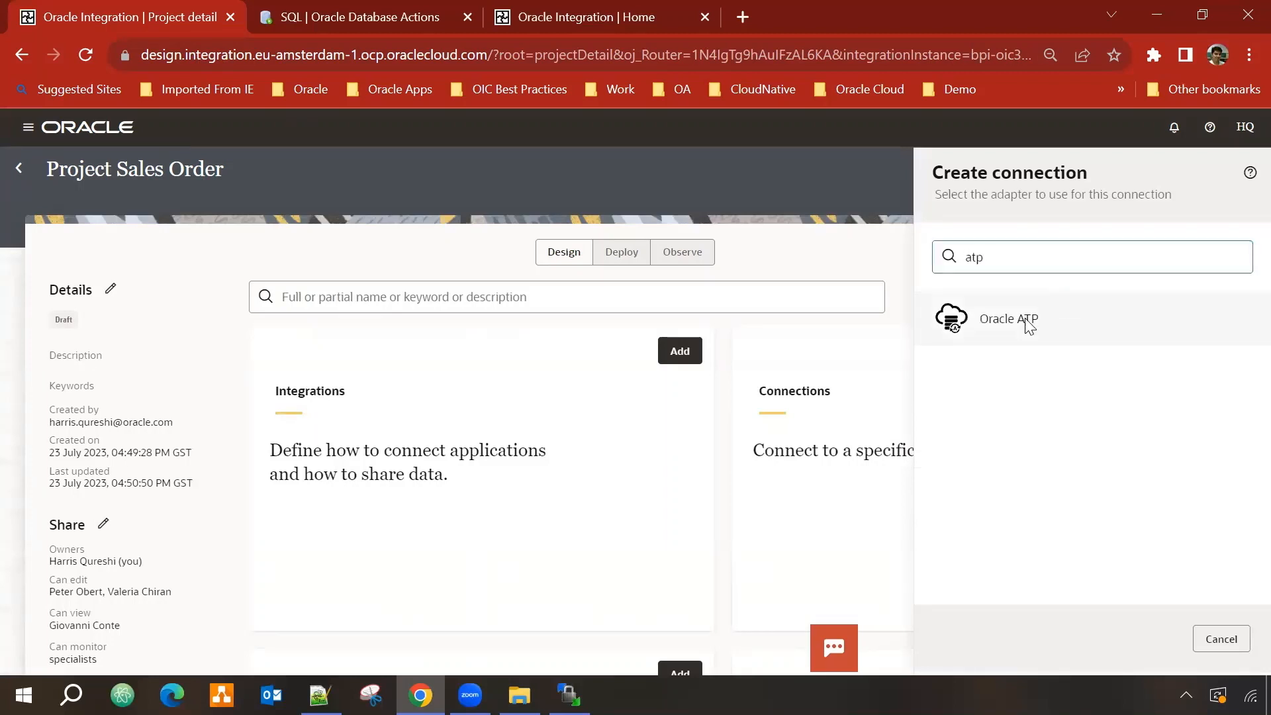
{"action": "left_click", "coordinate": [1033, 253]}
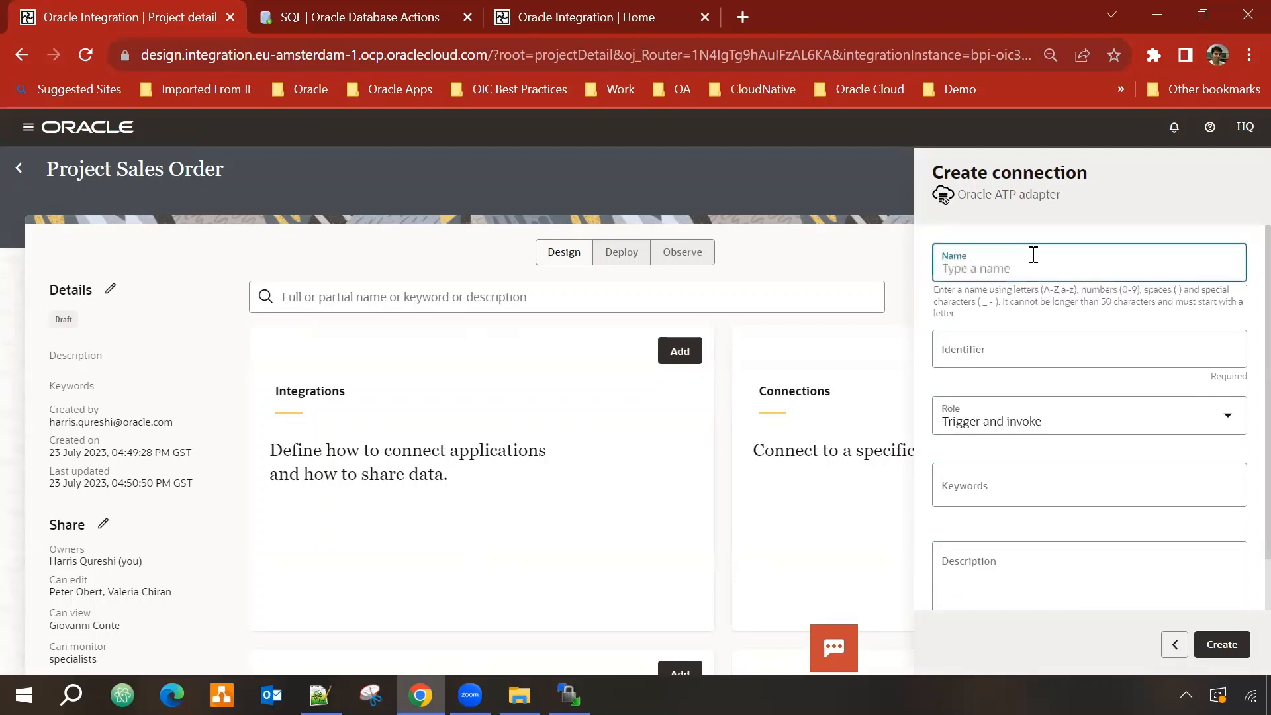
{"action": "type", "text": "HQ ATP C"}
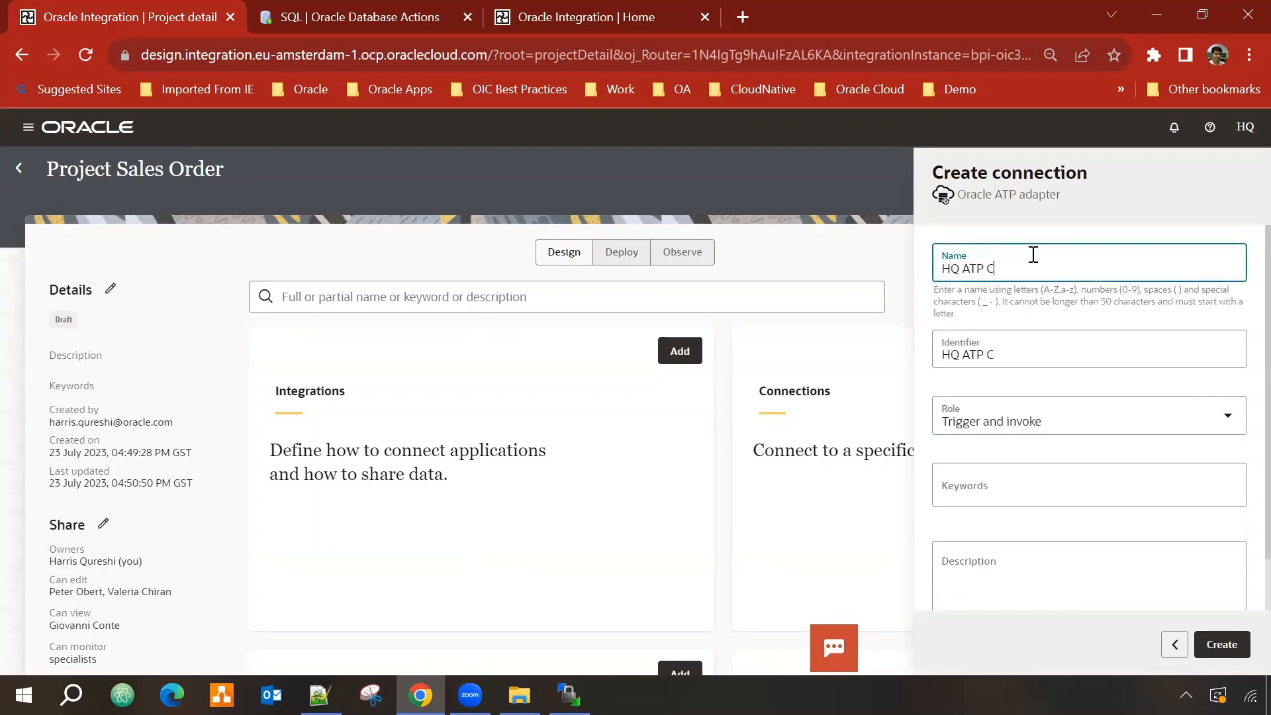
{"action": "type", "text": "onnection 001"}
{"action": "left_click", "coordinate": [1222, 646]}
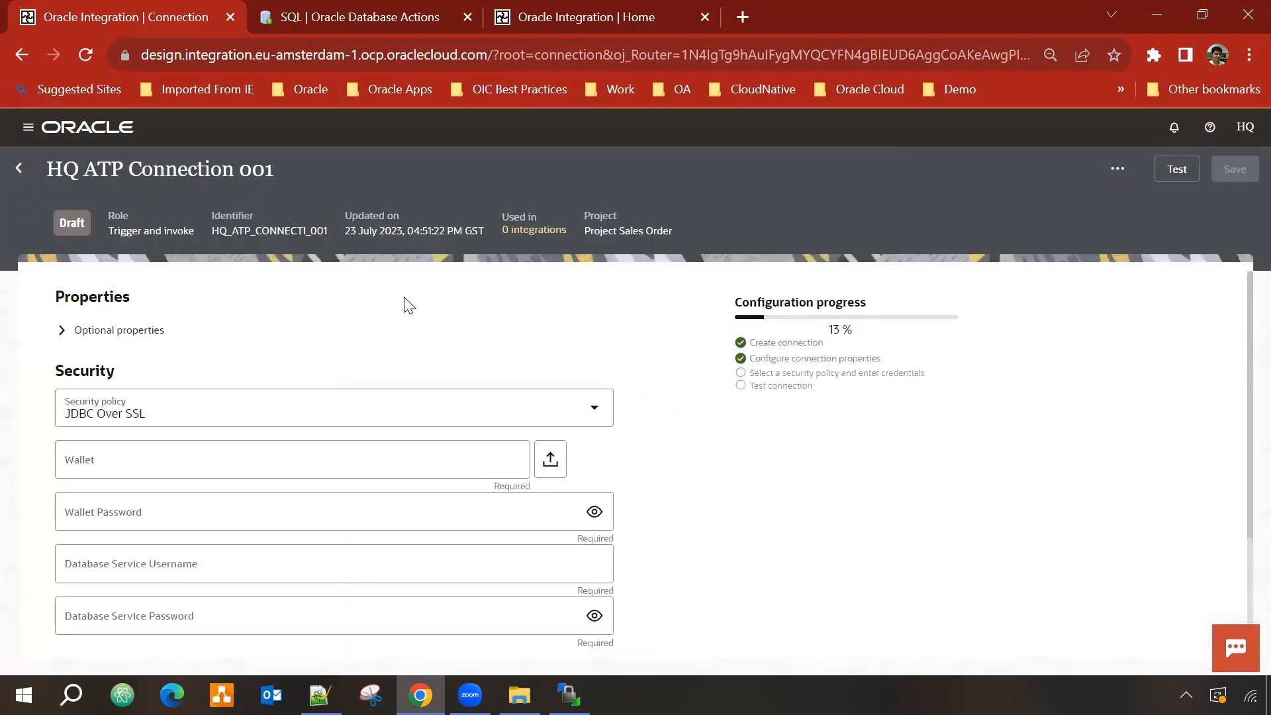
Step: Set the ATP connection's security policy to JDBC With OCI Signature and review its credential fields
{"action": "scroll", "coordinate": [401, 303], "scroll_direction": "down", "scroll_amount": 2}
{"action": "scroll", "coordinate": [378, 327], "scroll_direction": "up", "scroll_amount": 2}
{"action": "left_click", "coordinate": [595, 410]}
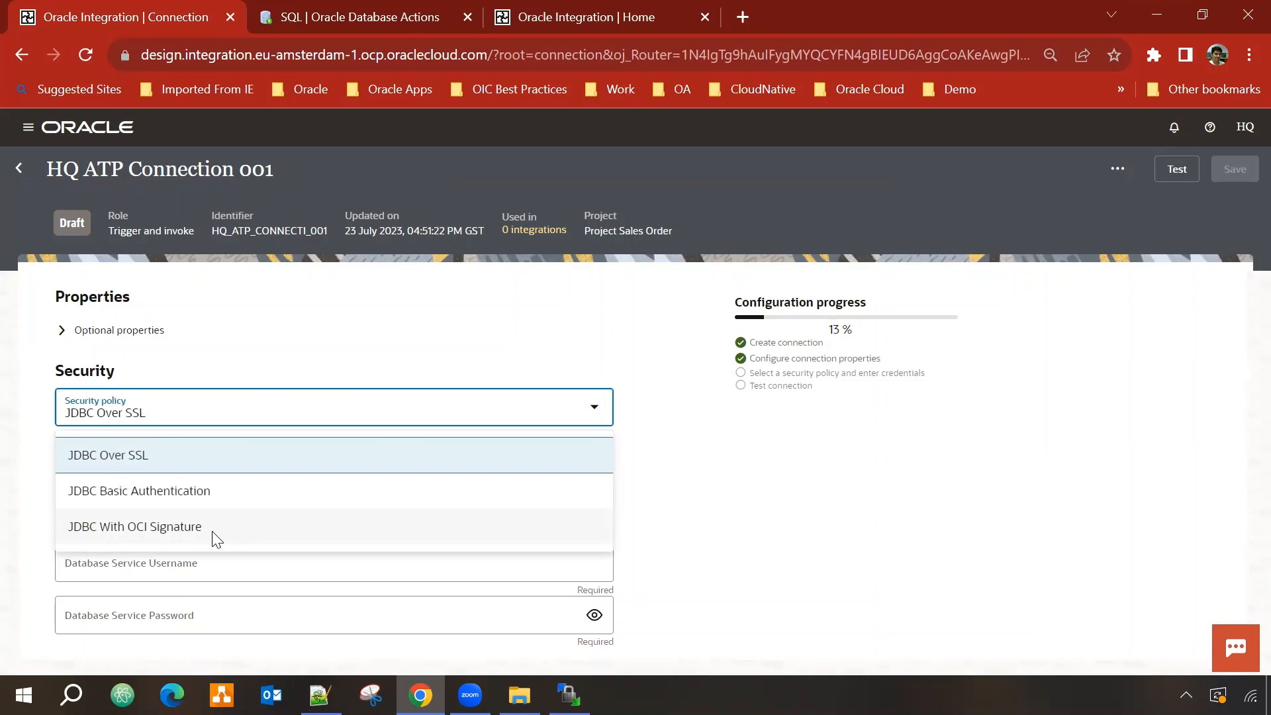
{"action": "left_click", "coordinate": [175, 527]}
{"action": "scroll", "coordinate": [670, 484], "scroll_direction": "down", "scroll_amount": 2}
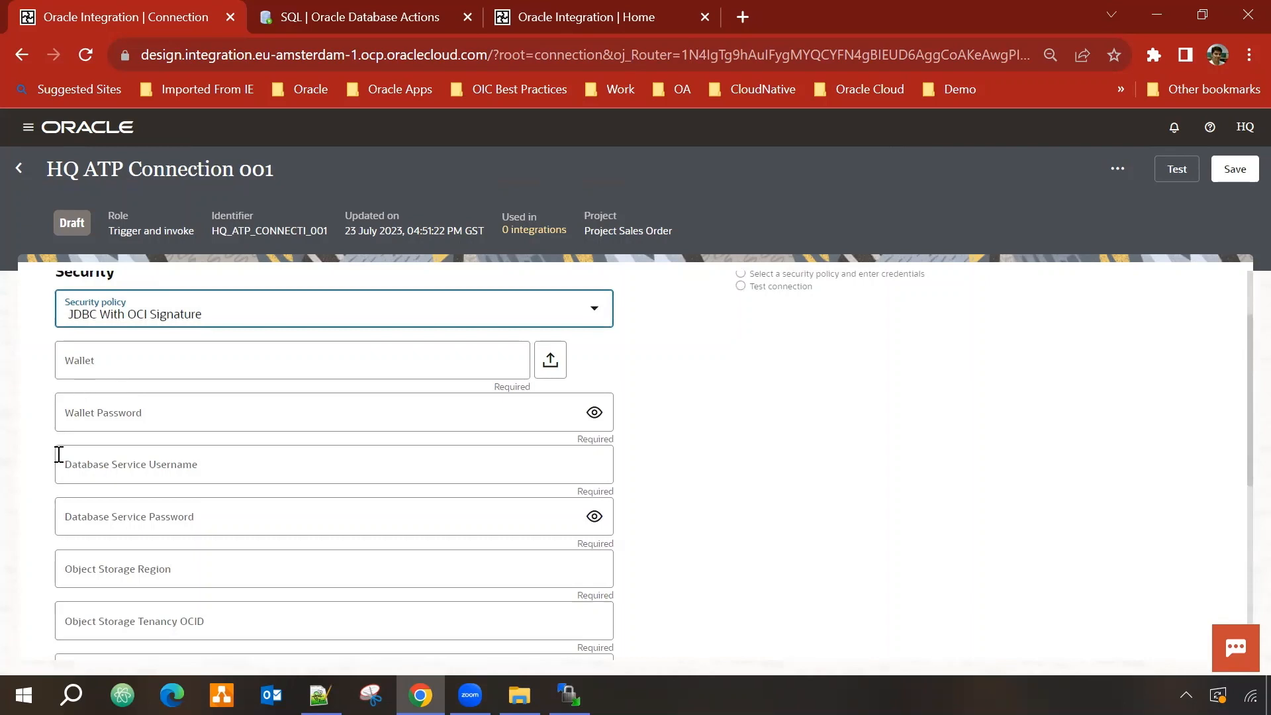
{"action": "scroll", "coordinate": [139, 494], "scroll_direction": "down", "scroll_amount": 2}
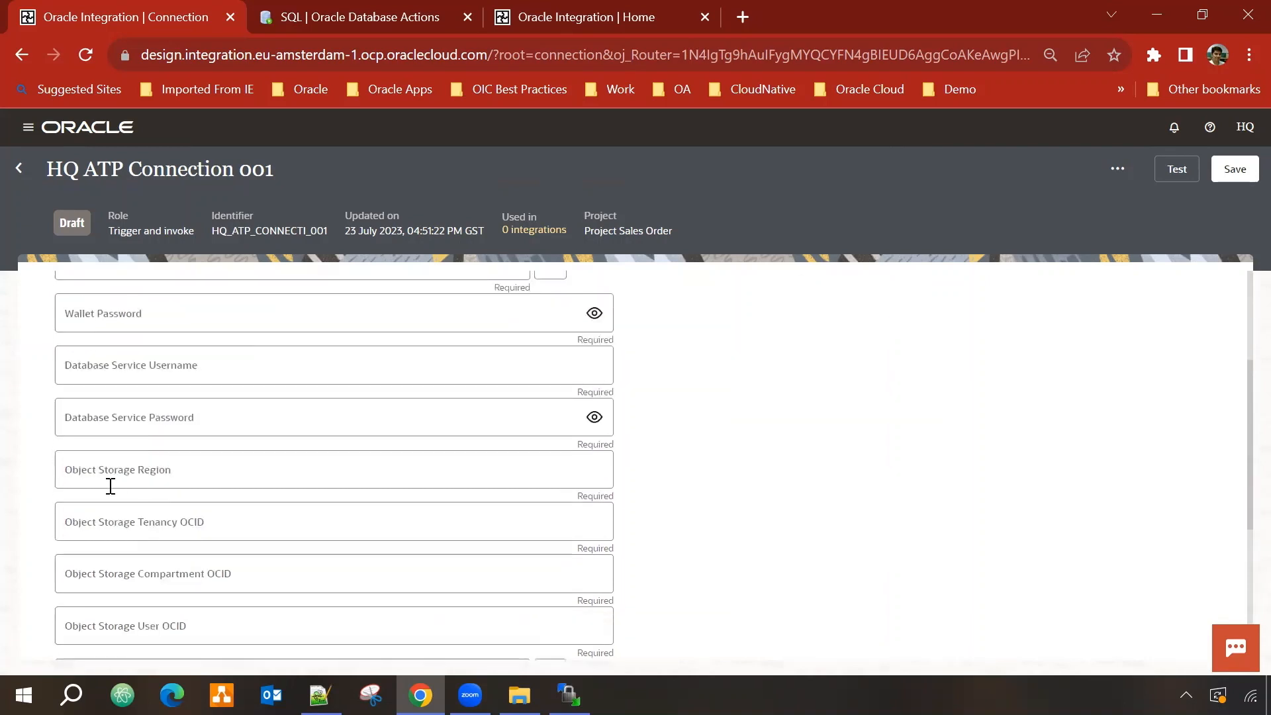
{"action": "scroll", "coordinate": [129, 483], "scroll_direction": "down", "scroll_amount": 1}
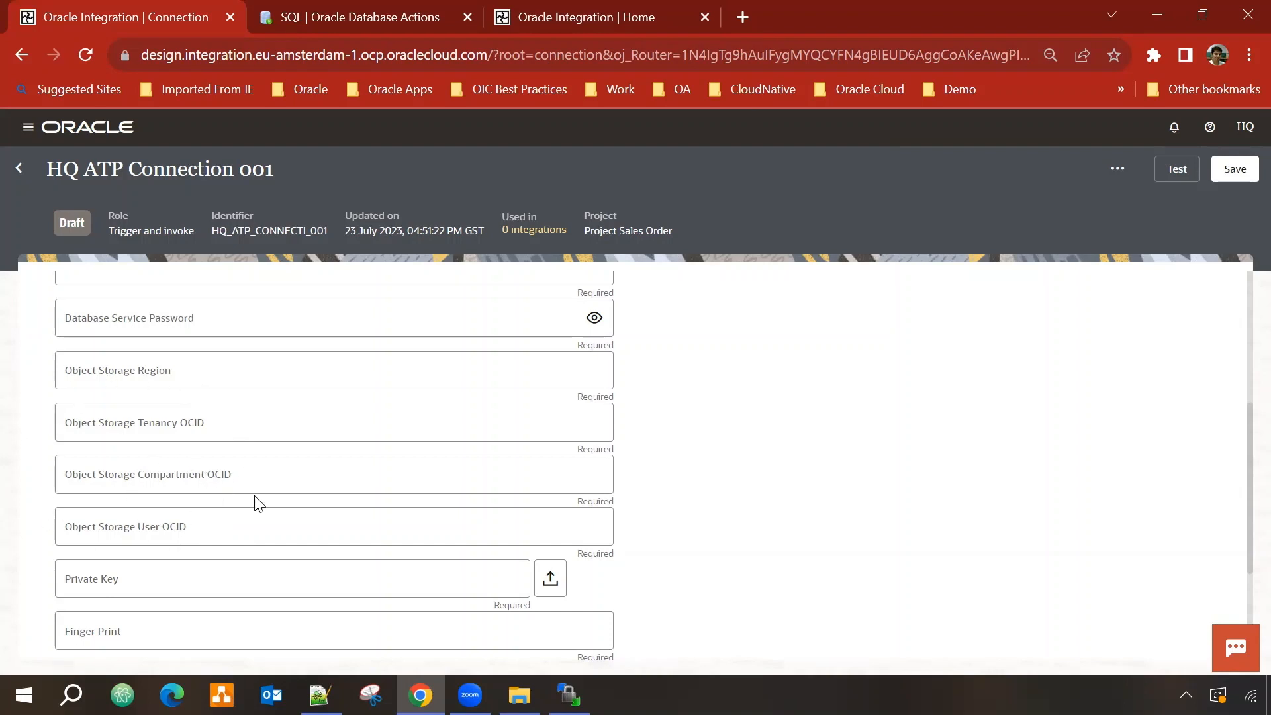
{"action": "scroll", "coordinate": [258, 503], "scroll_direction": "down", "scroll_amount": 2}
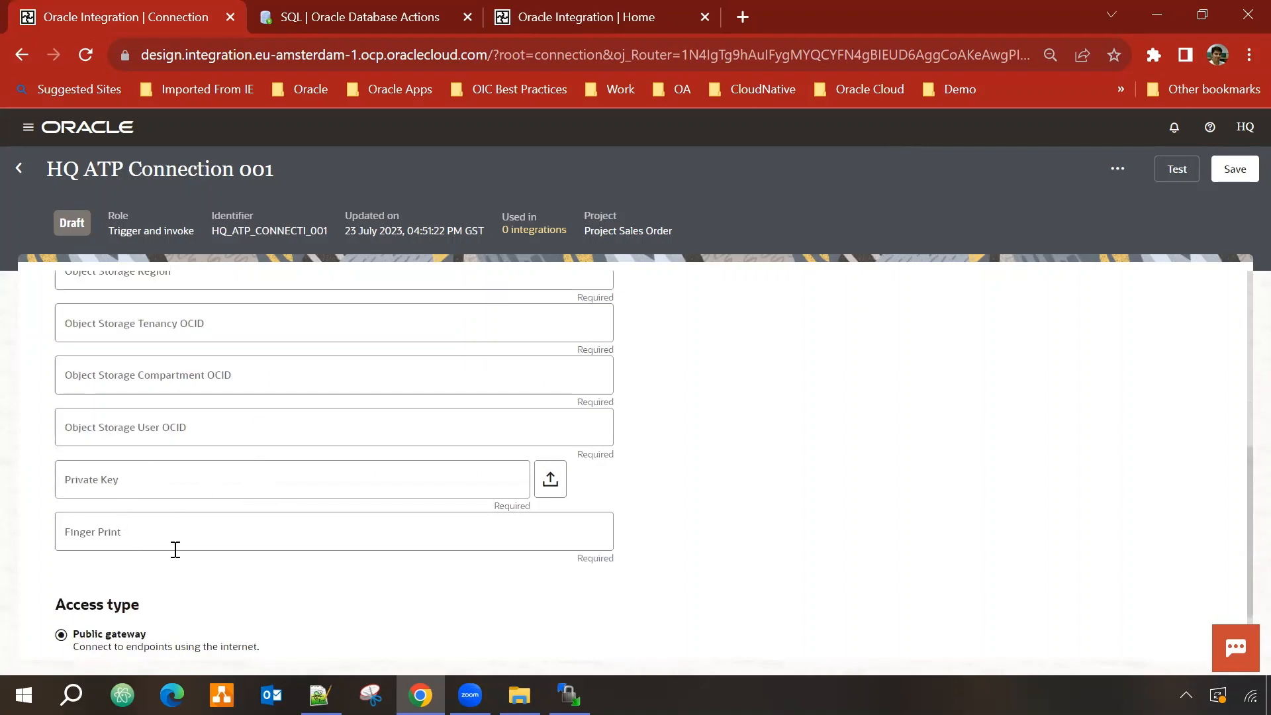
{"action": "scroll", "coordinate": [176, 549], "scroll_direction": "up", "scroll_amount": 3}
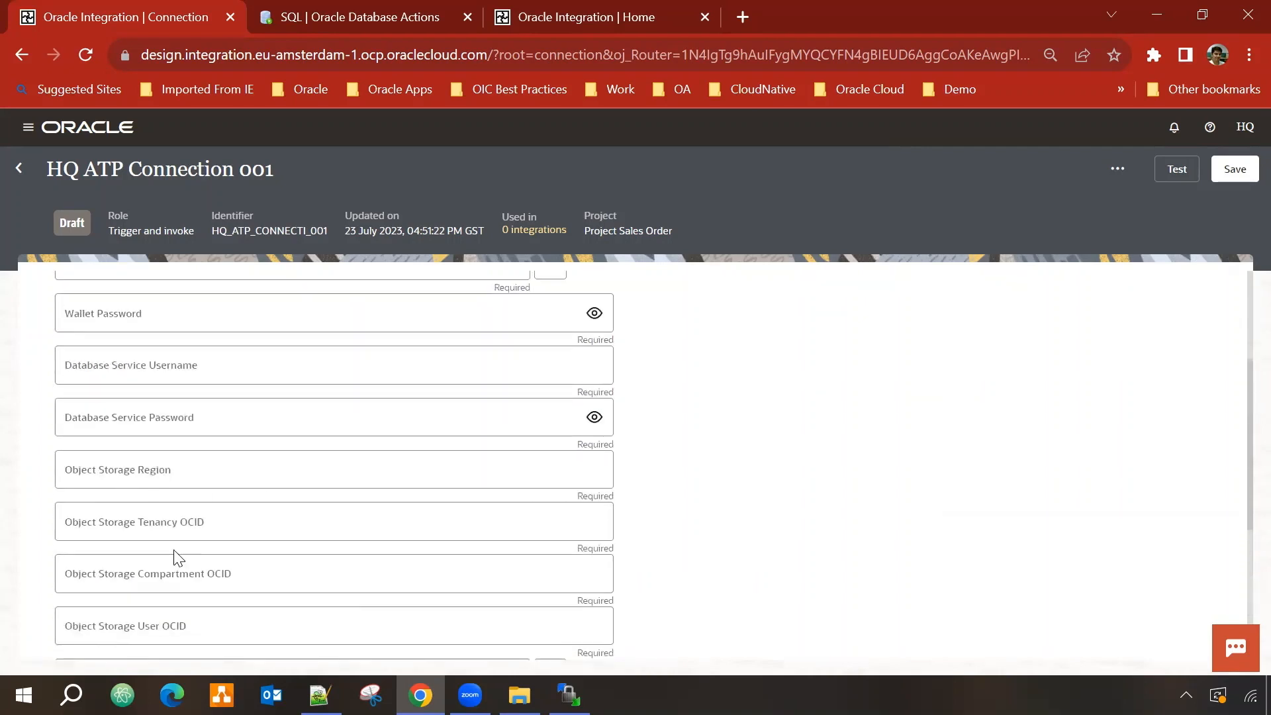
{"action": "scroll", "coordinate": [179, 558], "scroll_direction": "up", "scroll_amount": 2}
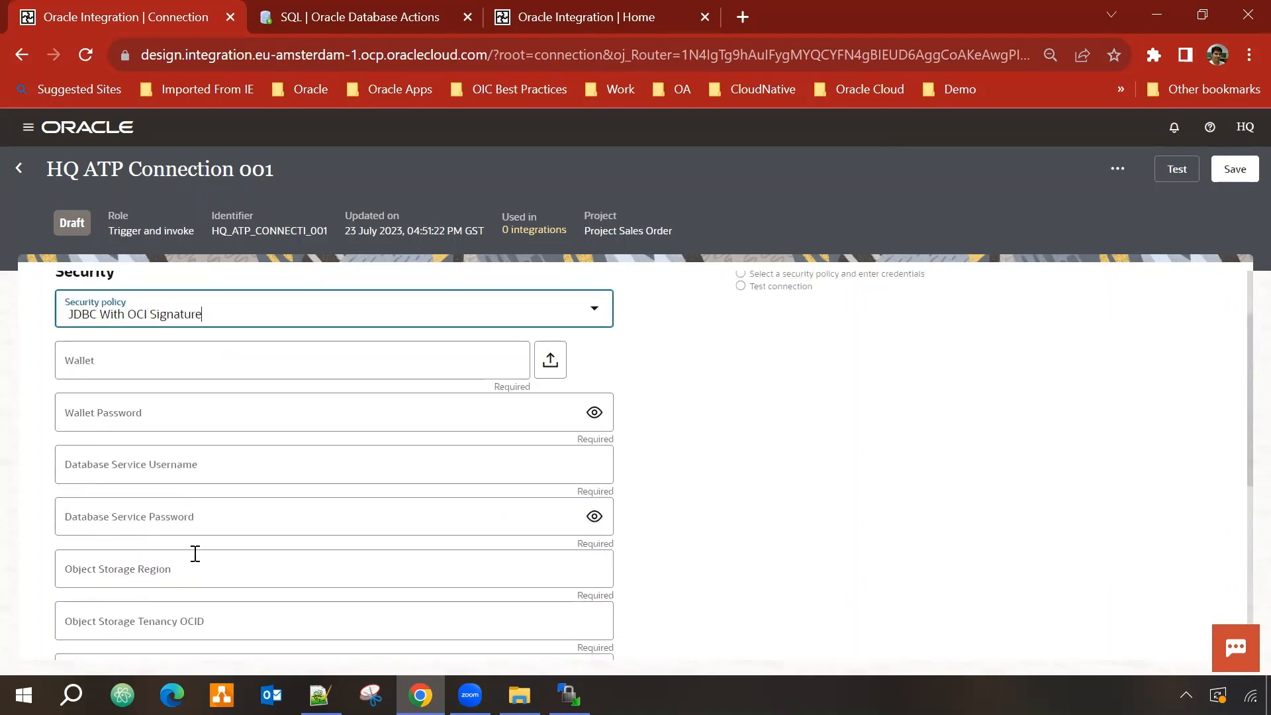
{"action": "scroll", "coordinate": [206, 549], "scroll_direction": "down", "scroll_amount": 4}
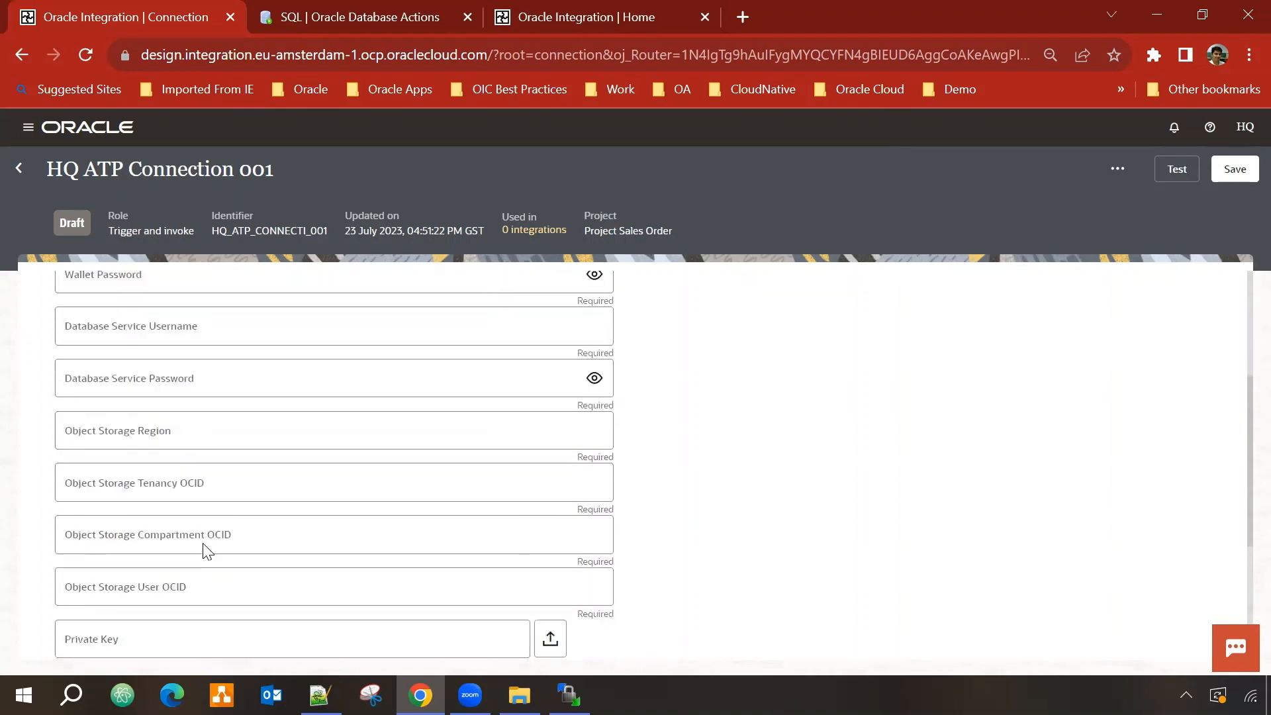
{"action": "scroll", "coordinate": [204, 545], "scroll_direction": "up", "scroll_amount": 2}
{"action": "scroll", "coordinate": [356, 515], "scroll_direction": "up", "scroll_amount": 2}
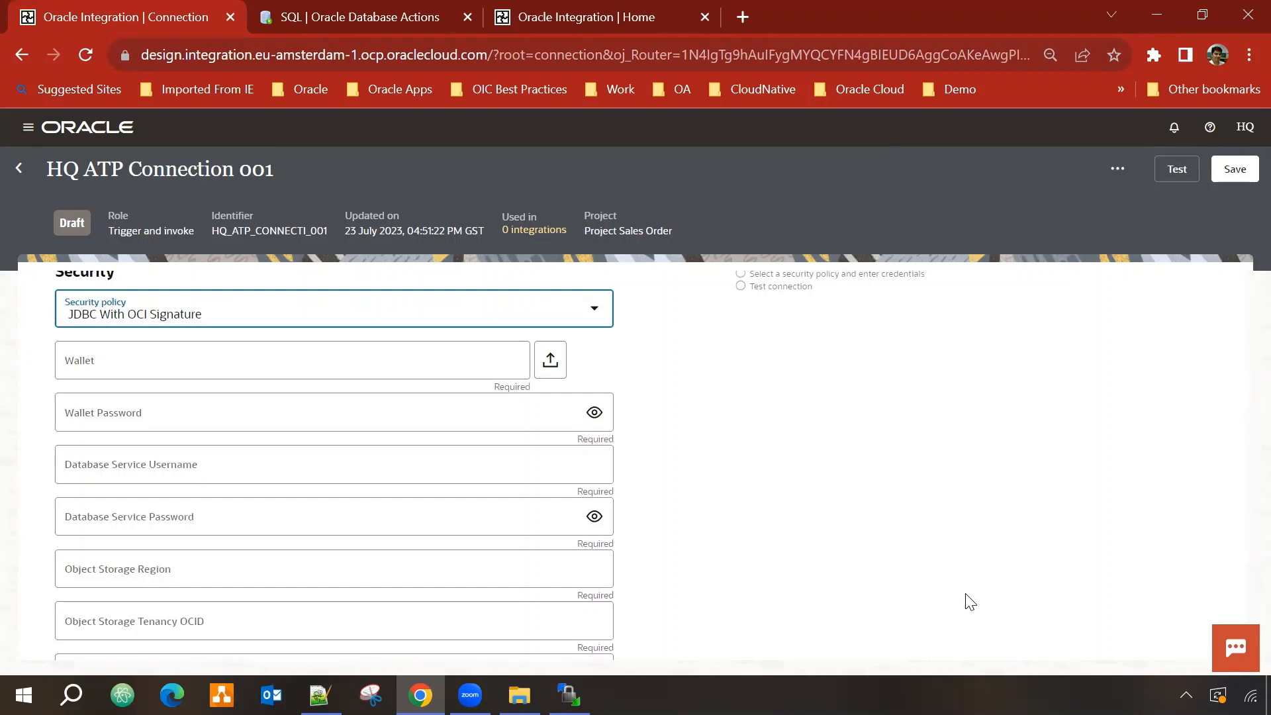
{"action": "key", "text": "alt+Tab"}
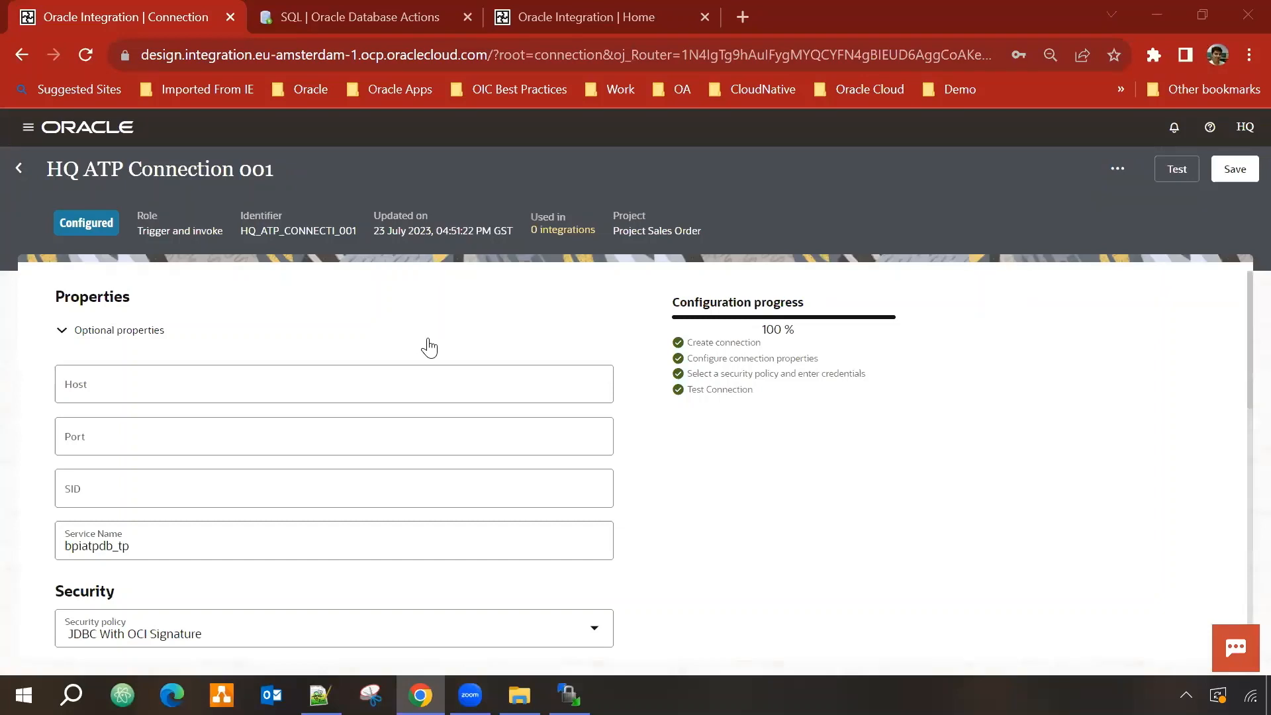
Step: Review the configured ATP connection fields with Optional properties collapsed, then return to Project Sales Order
{"action": "scroll", "coordinate": [427, 347], "scroll_direction": "down", "scroll_amount": 3}
{"action": "scroll", "coordinate": [417, 423], "scroll_direction": "down", "scroll_amount": 3}
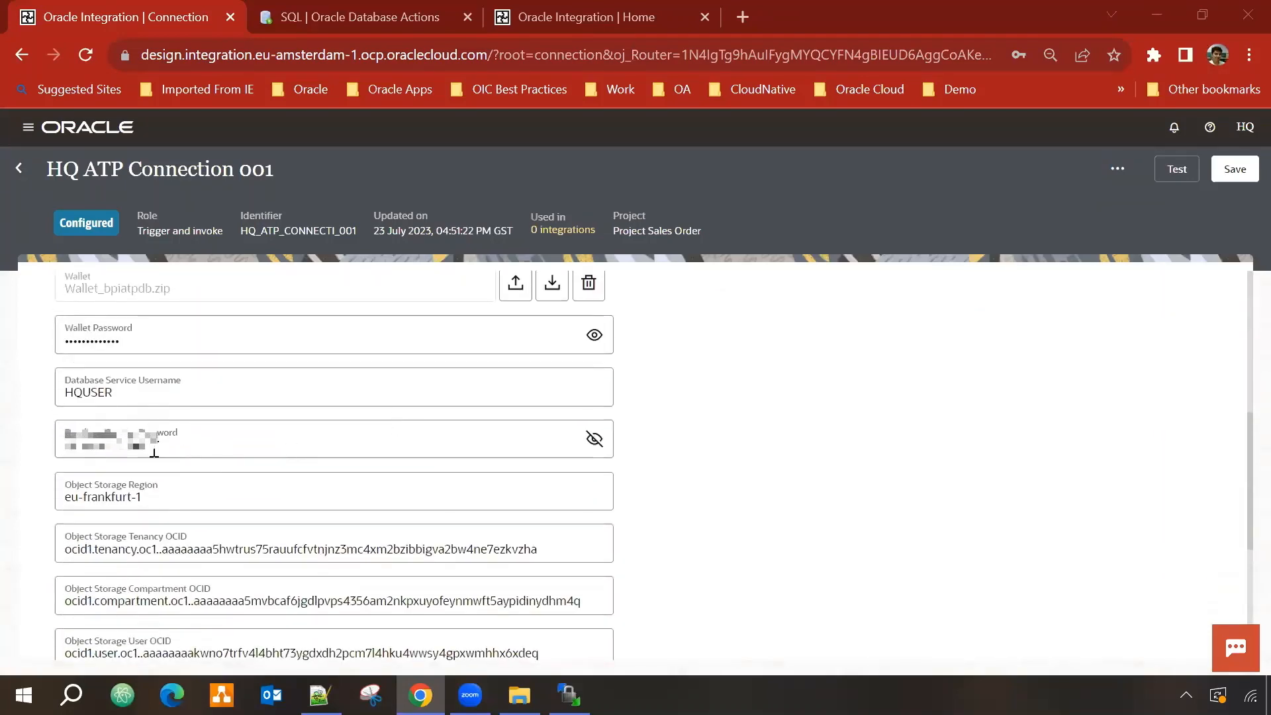
{"action": "scroll", "coordinate": [154, 454], "scroll_direction": "down", "scroll_amount": 3}
{"action": "scroll", "coordinate": [951, 490], "scroll_direction": "up", "scroll_amount": 10}
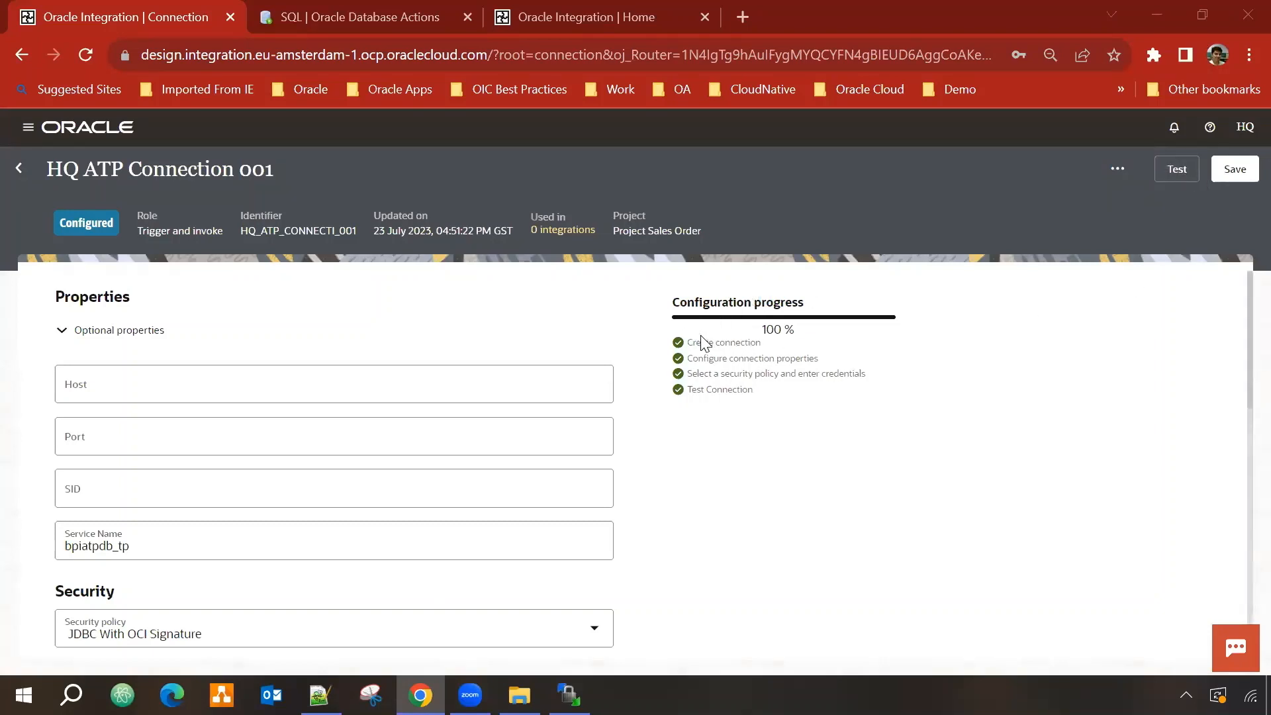
{"action": "left_click", "coordinate": [63, 330]}
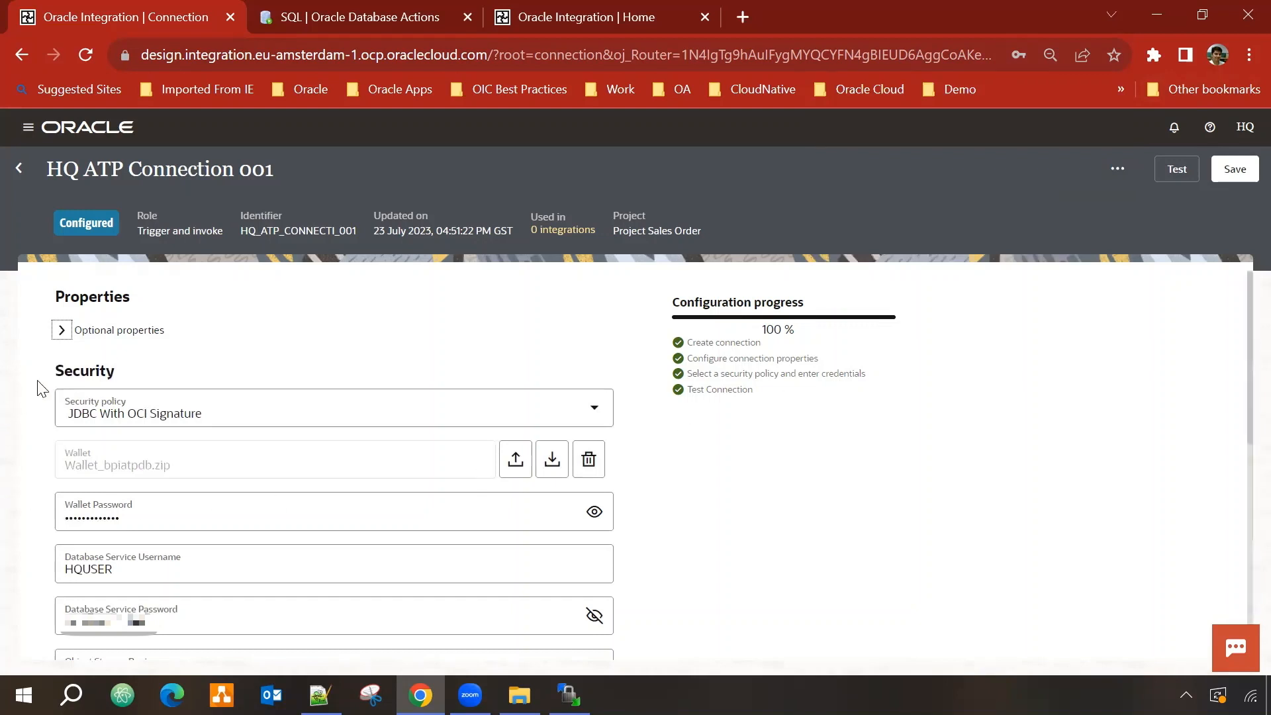
{"action": "left_click", "coordinate": [62, 331]}
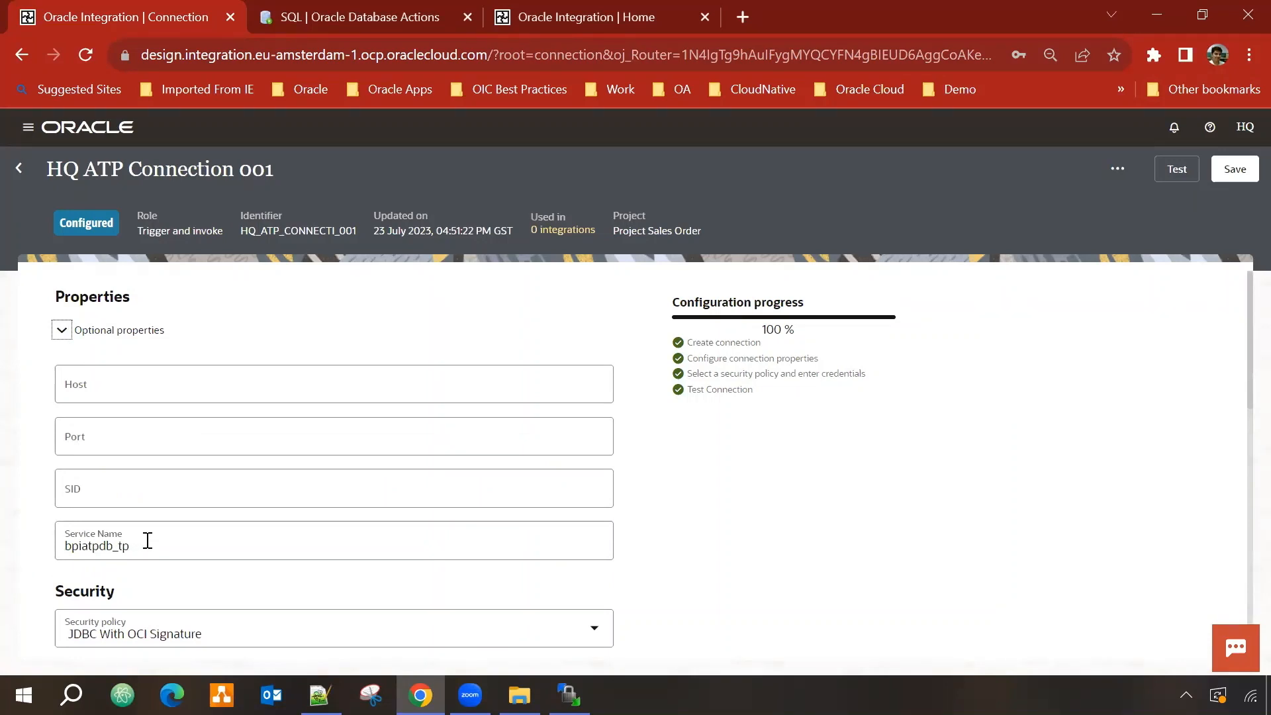
{"action": "scroll", "coordinate": [63, 541], "scroll_direction": "down", "scroll_amount": 1}
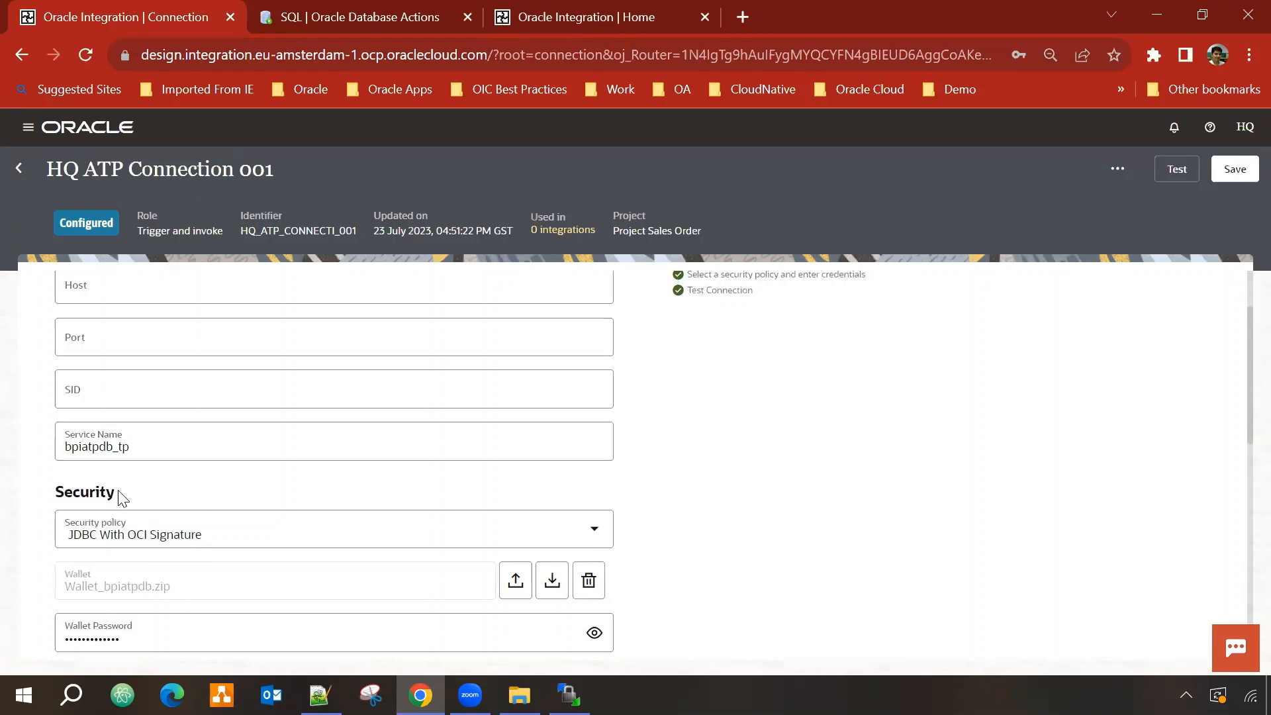
{"action": "scroll", "coordinate": [63, 338], "scroll_direction": "up", "scroll_amount": 1}
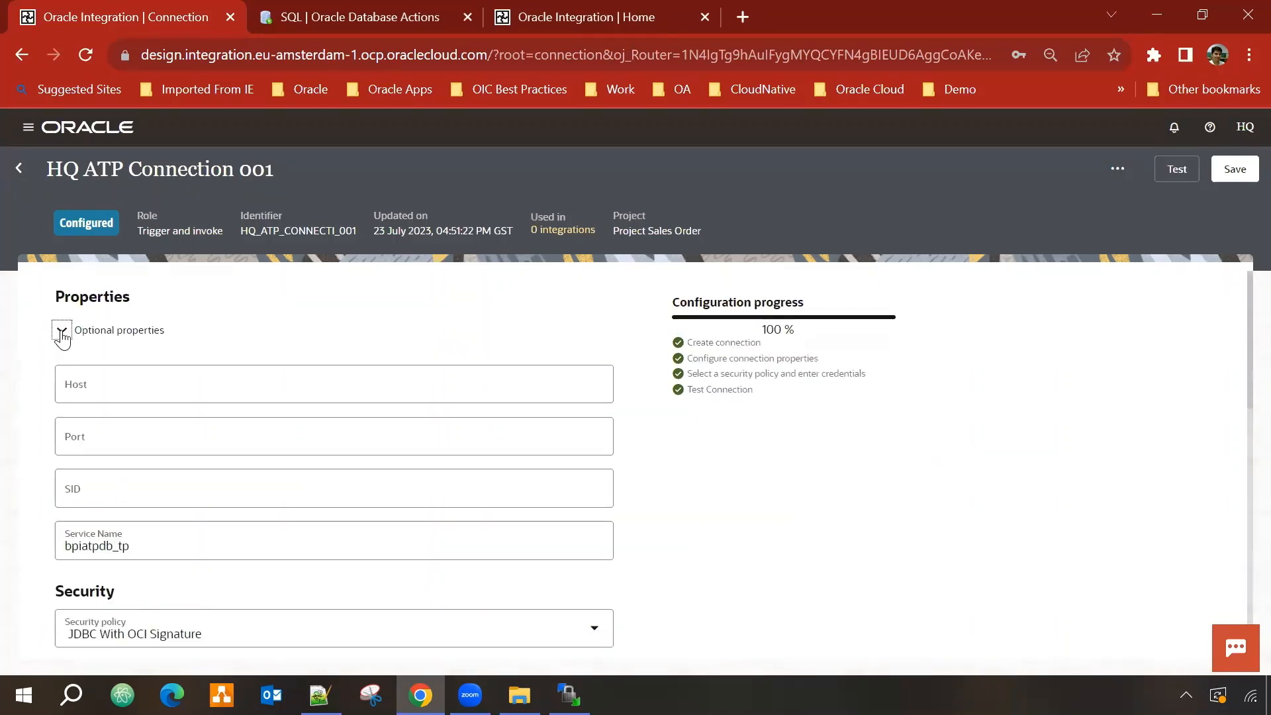
{"action": "left_click", "coordinate": [62, 333]}
{"action": "left_click", "coordinate": [62, 332]}
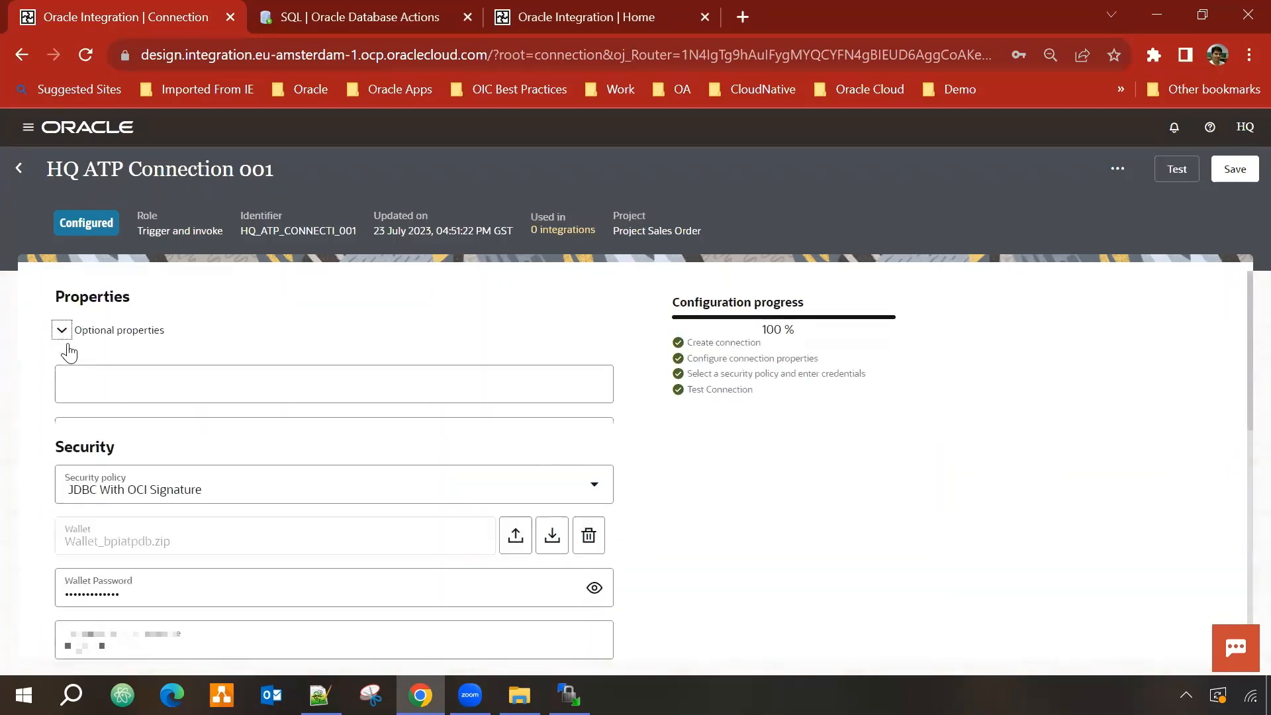
{"action": "left_click", "coordinate": [61, 330]}
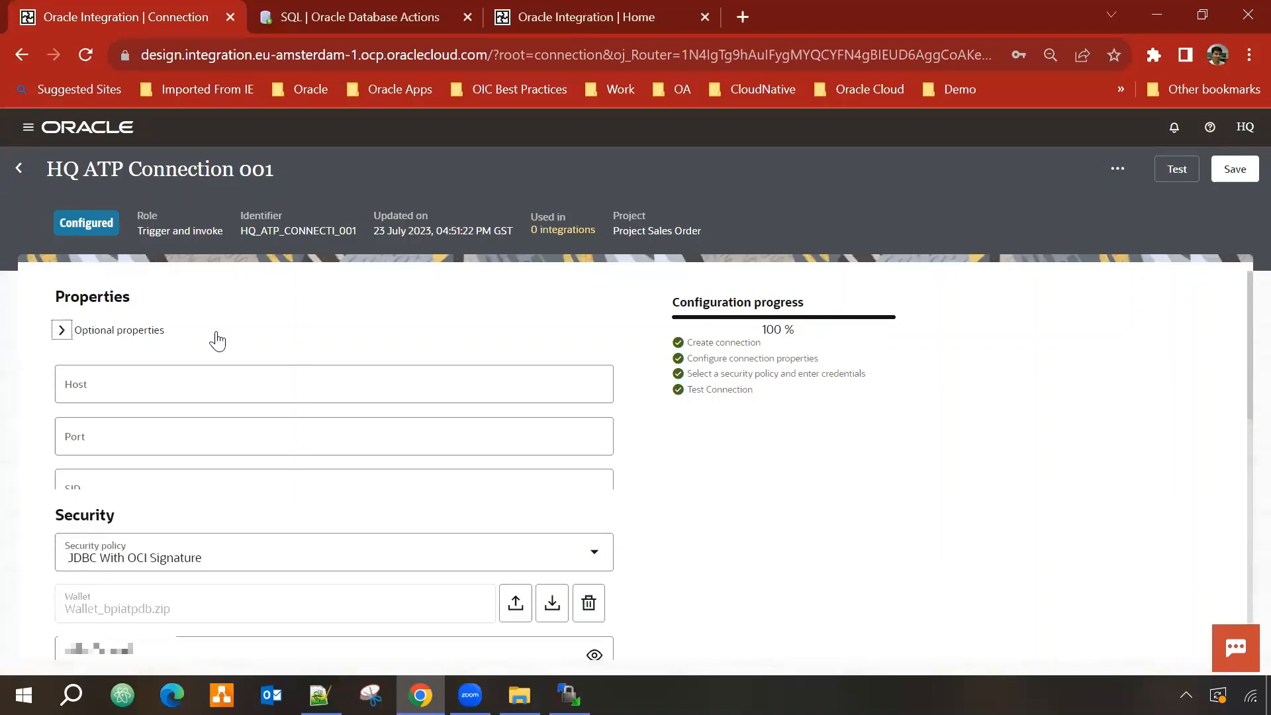
{"action": "left_click", "coordinate": [20, 170]}
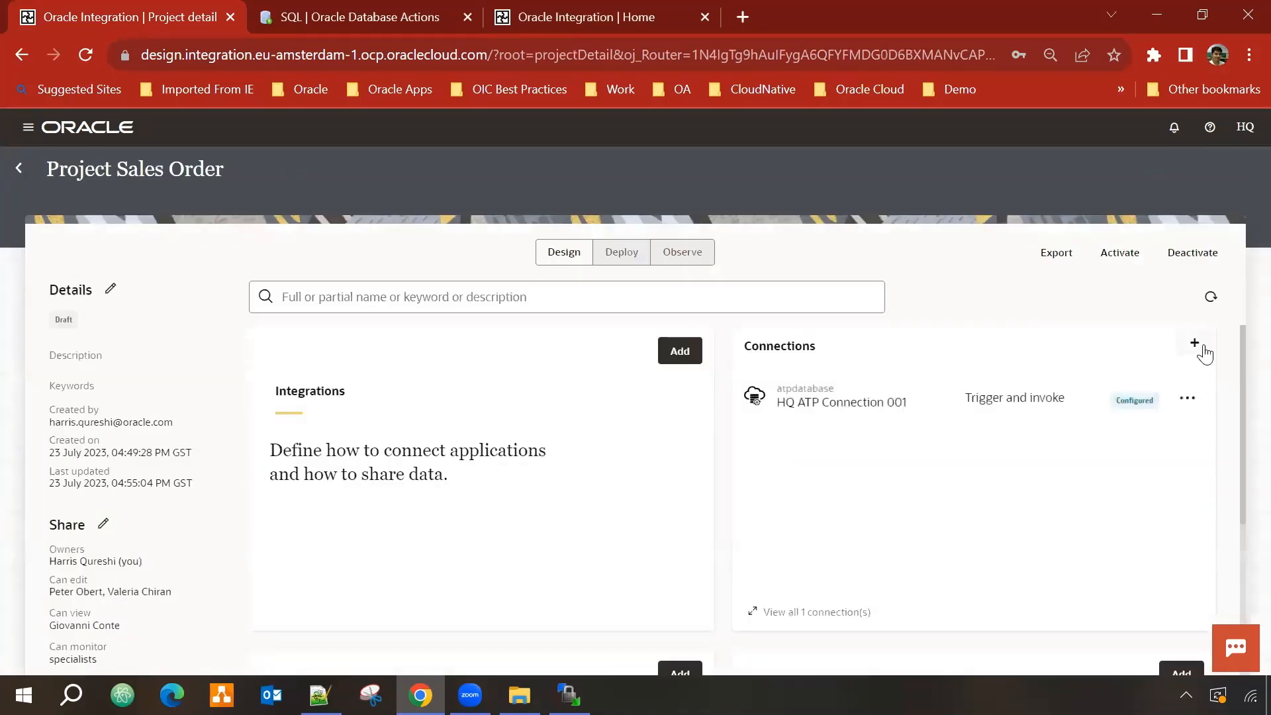
Step: Create a REST adapter connection named 'HQ Rest Connection 001' with the Trigger role
{"action": "left_click", "coordinate": [1196, 345]}
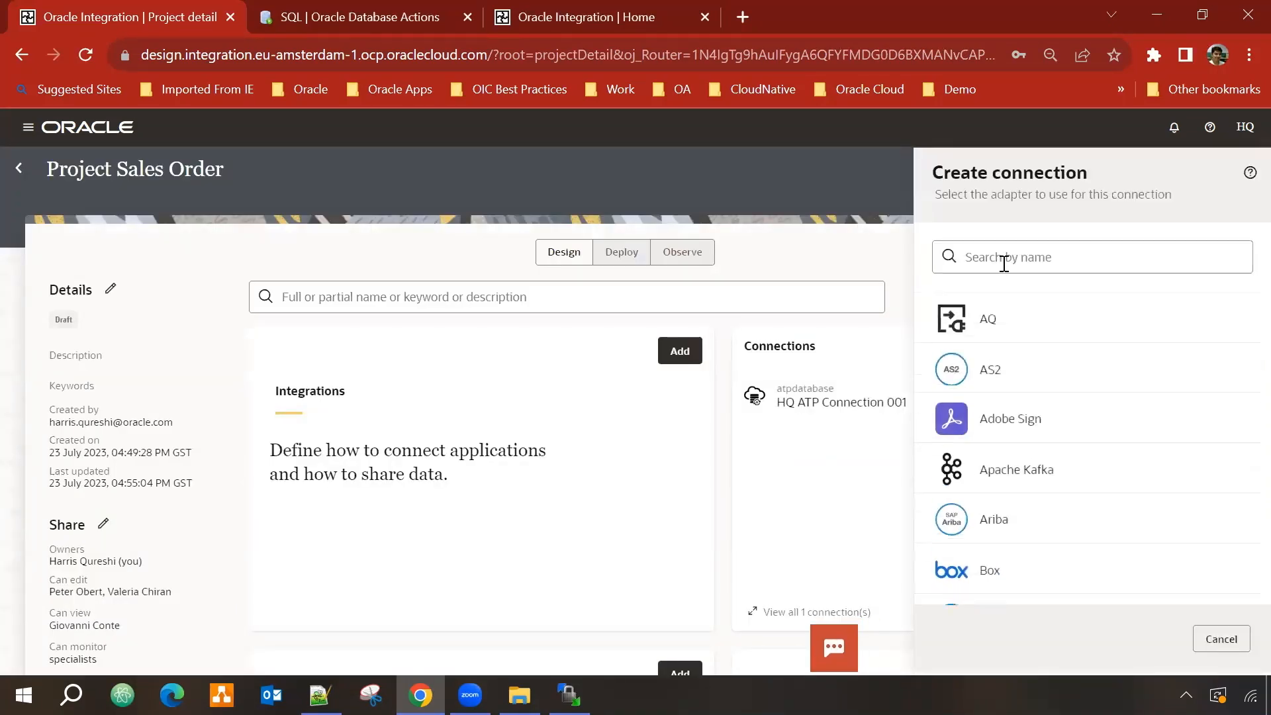
{"action": "type", "text": "rest"}
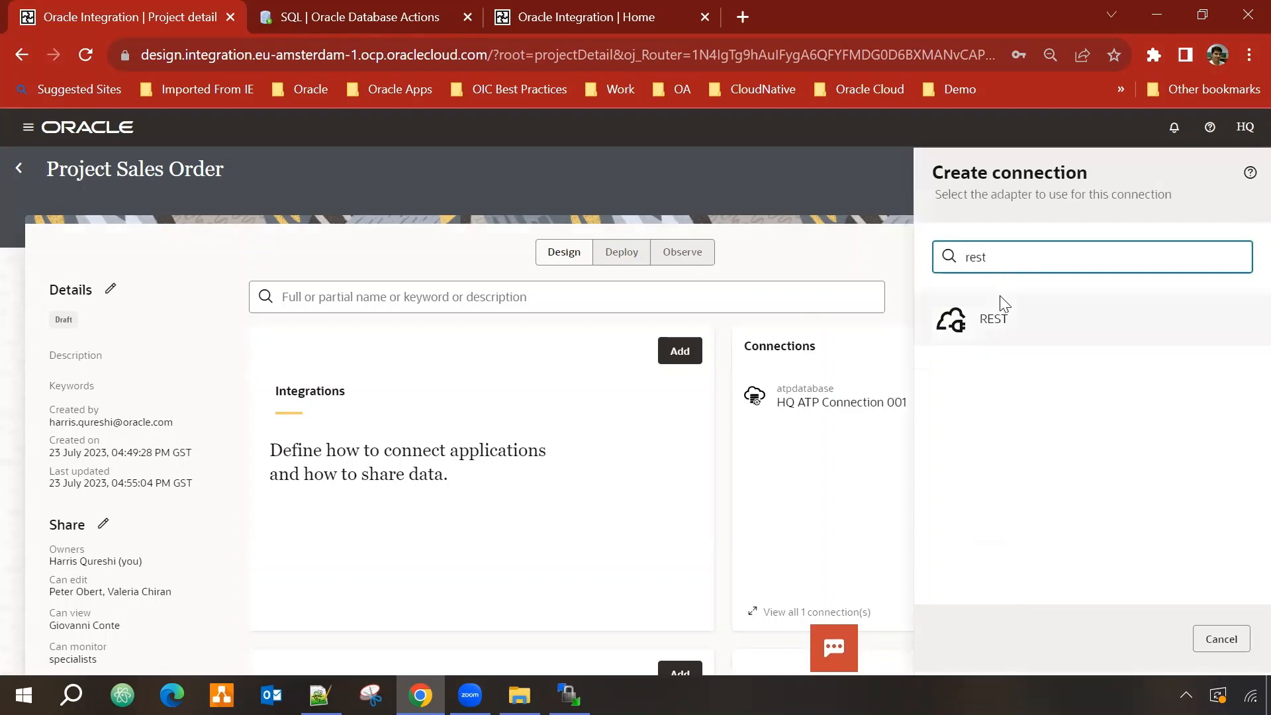
{"action": "left_click", "coordinate": [1008, 319]}
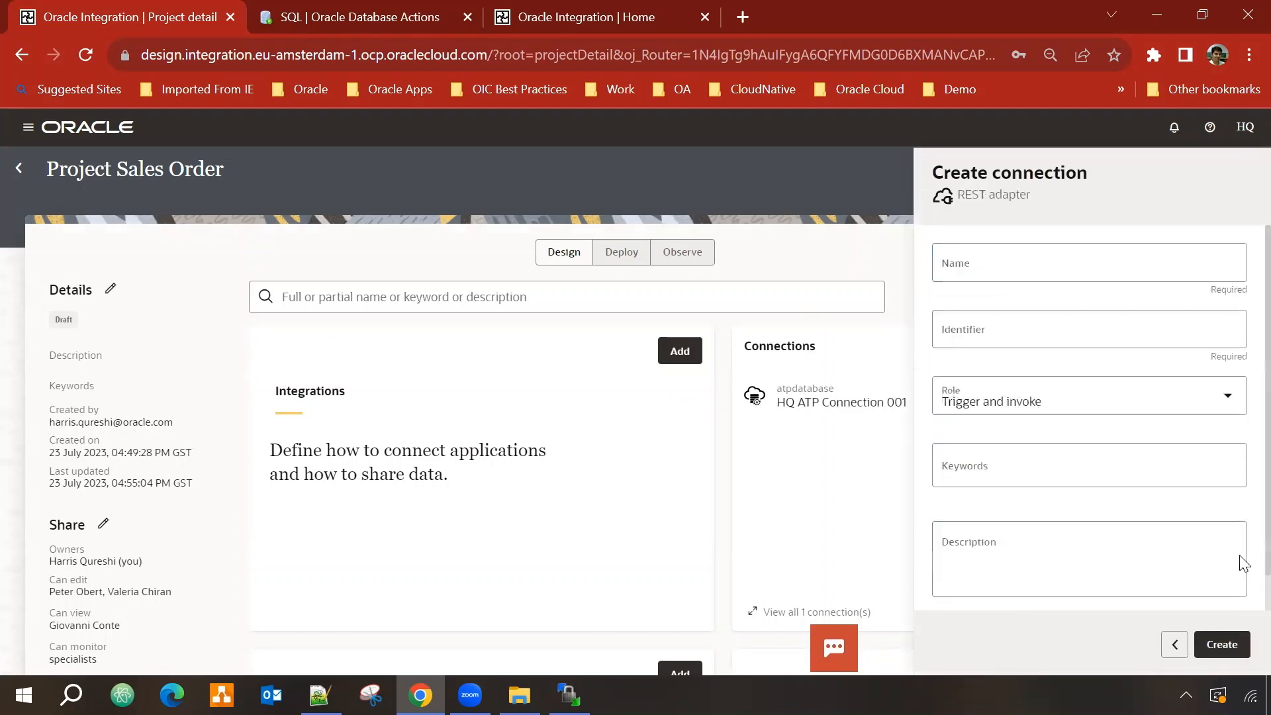
{"action": "left_click", "coordinate": [1020, 269]}
{"action": "type", "text": "HQ"}
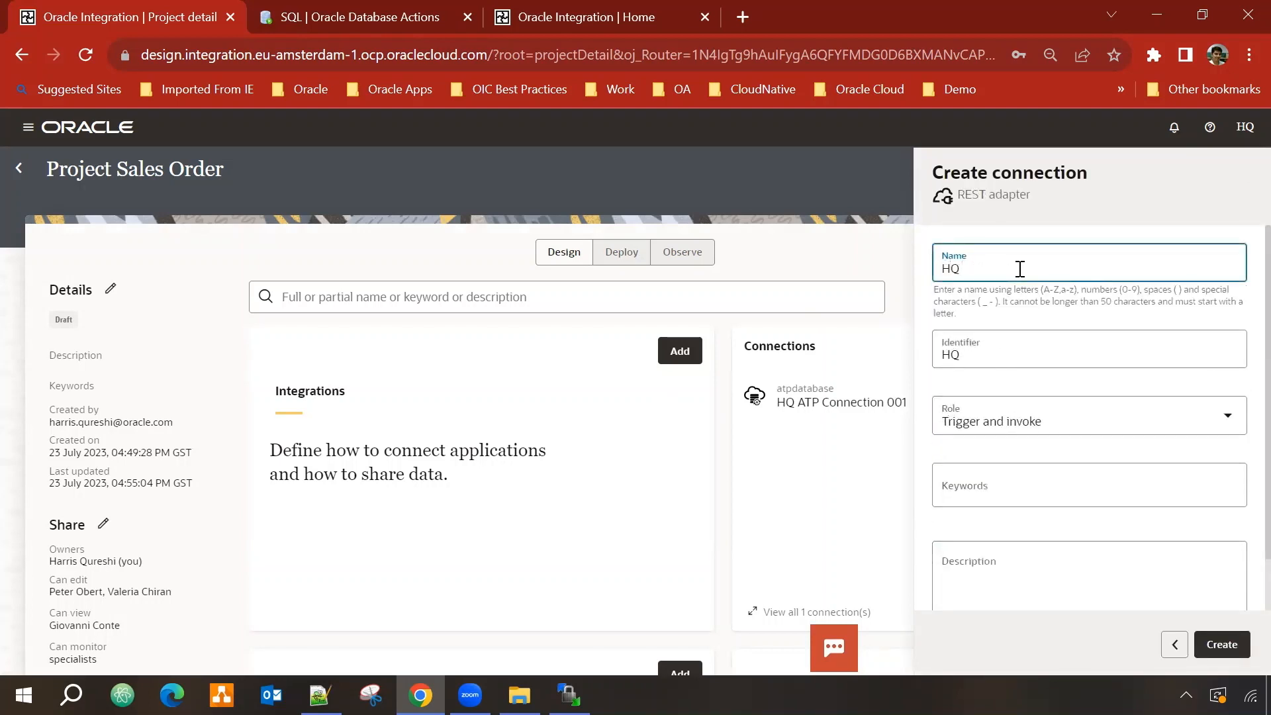
{"action": "type", "text": " Rest Connection 001"}
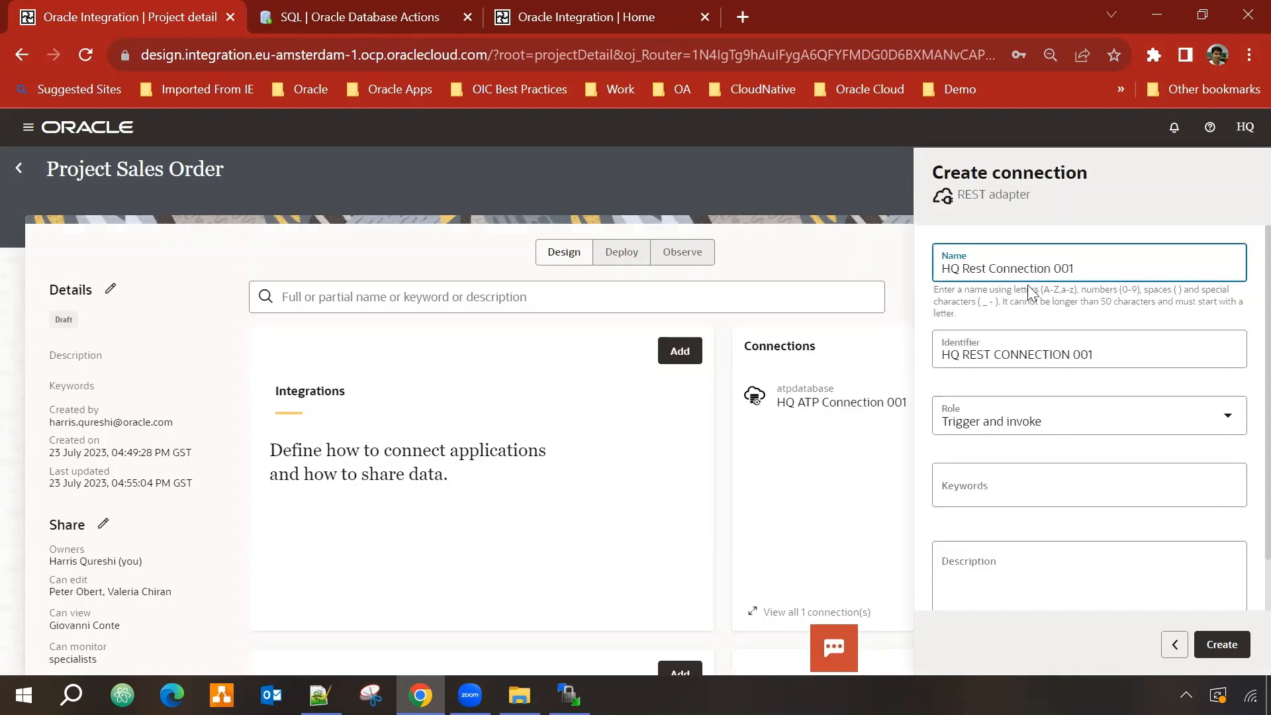
{"action": "scroll", "coordinate": [1056, 400], "scroll_direction": "down", "scroll_amount": 1}
{"action": "left_click", "coordinate": [1140, 354]}
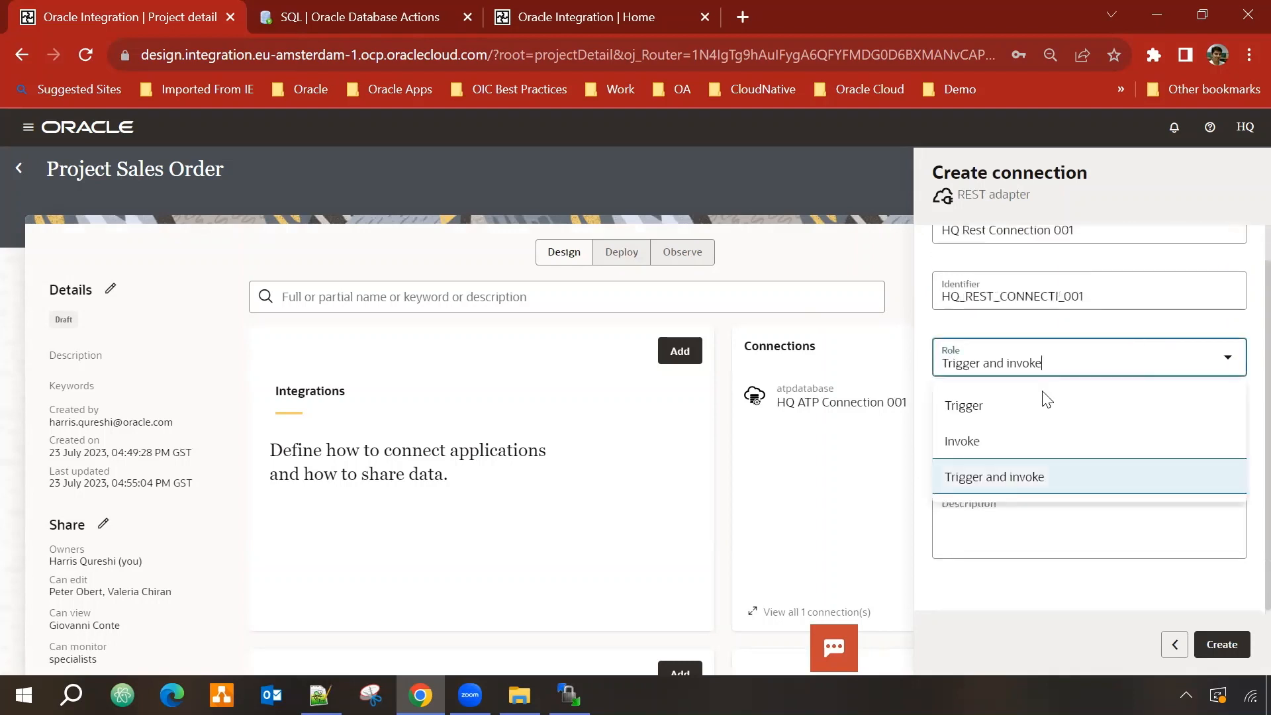
{"action": "left_click", "coordinate": [956, 408]}
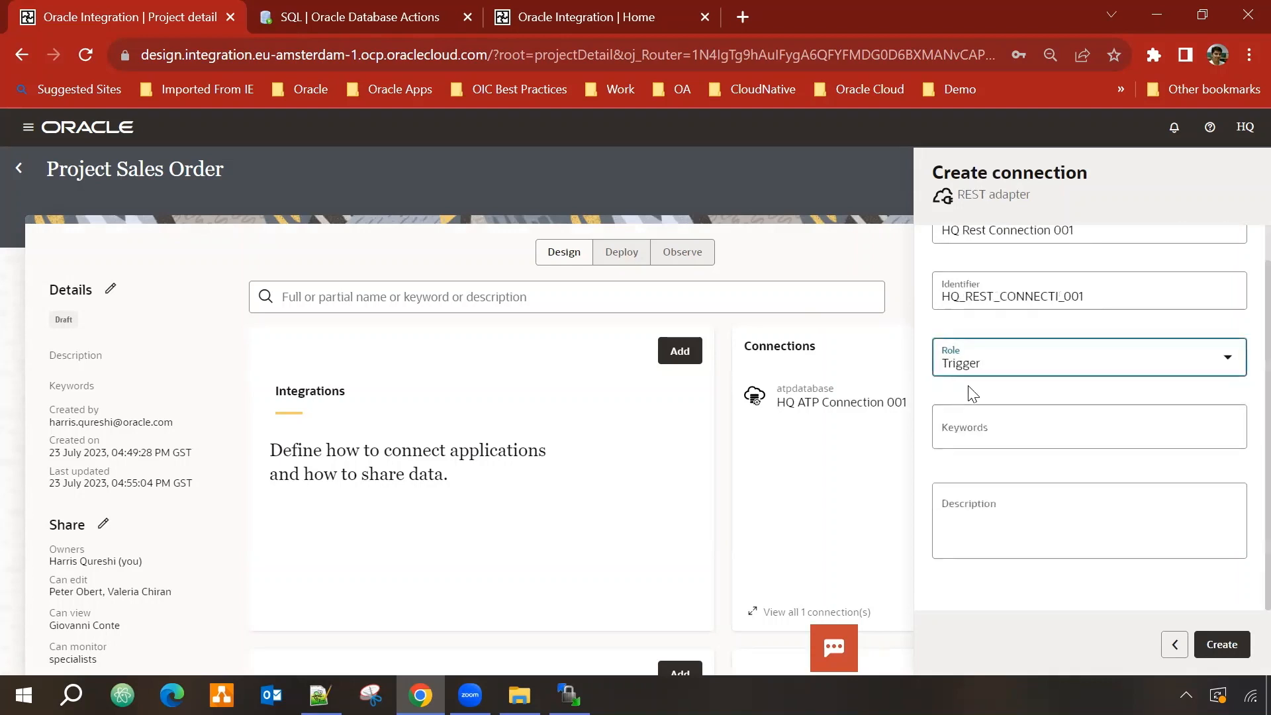
{"action": "left_click", "coordinate": [1223, 645]}
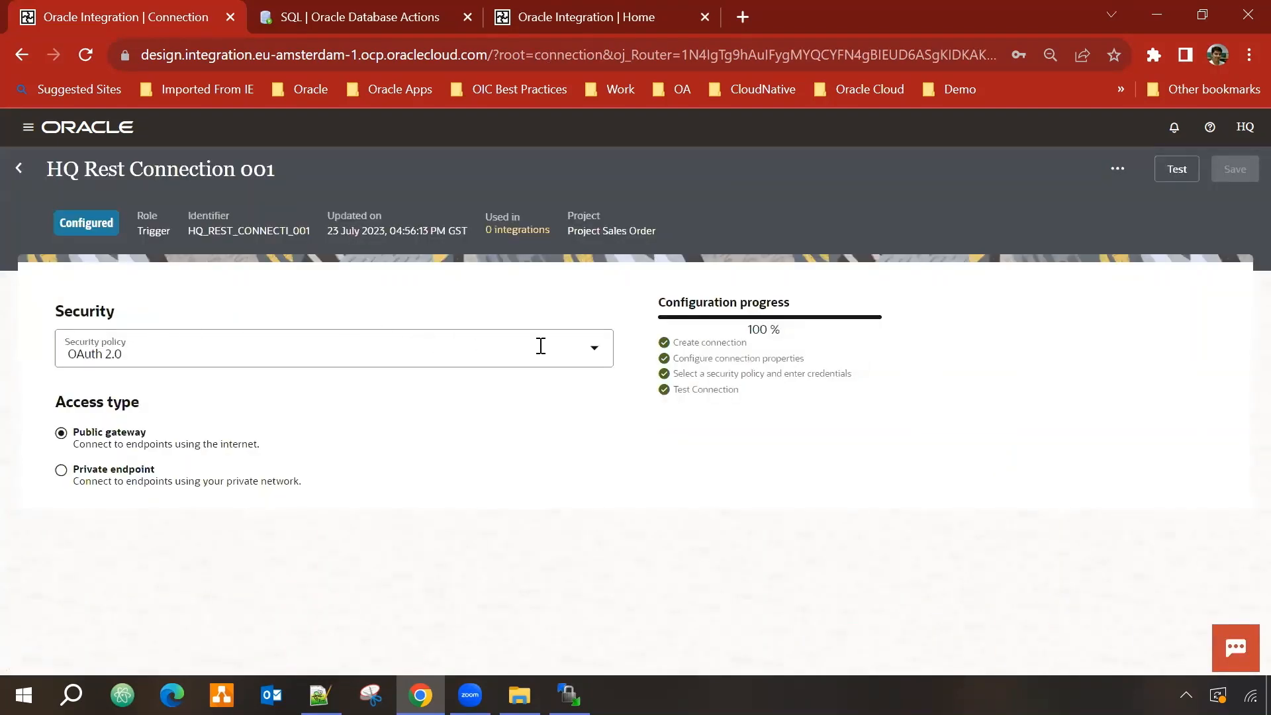
Step: Secure the REST connection with OAuth 2.0 Or Basic Authentication, save, test, and go back to the project
{"action": "left_click", "coordinate": [559, 345]}
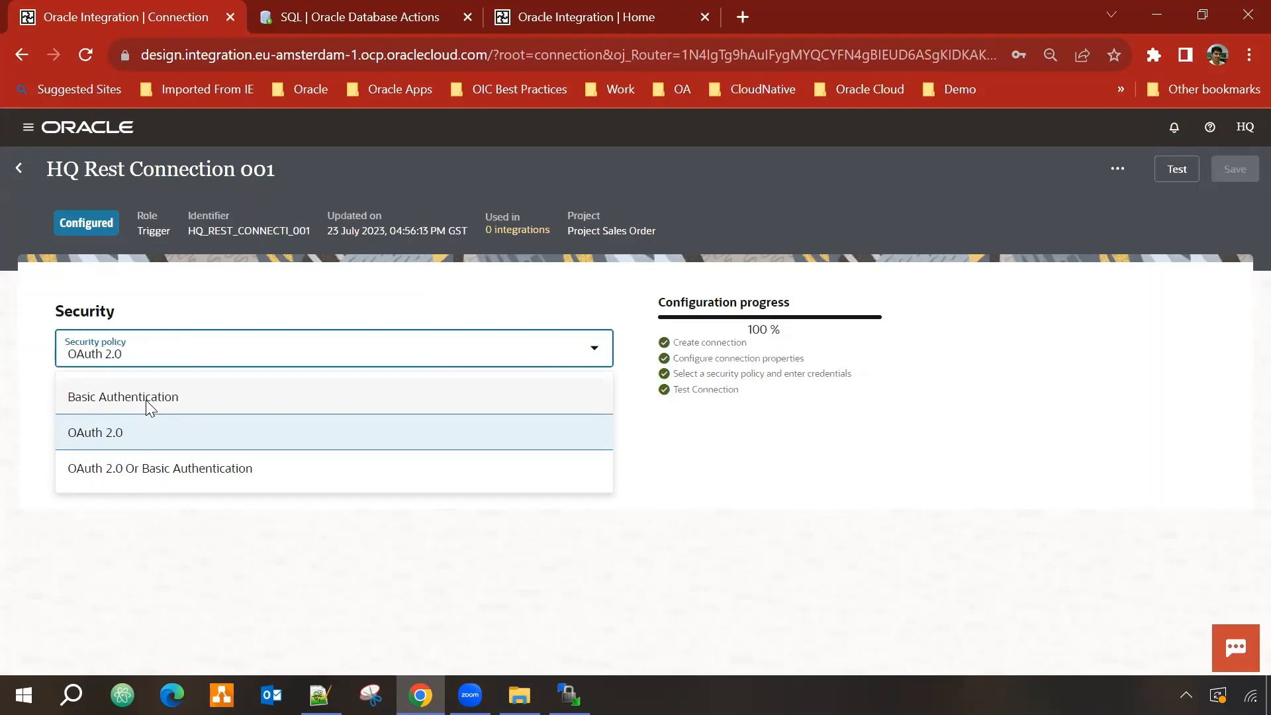
{"action": "left_click", "coordinate": [116, 473]}
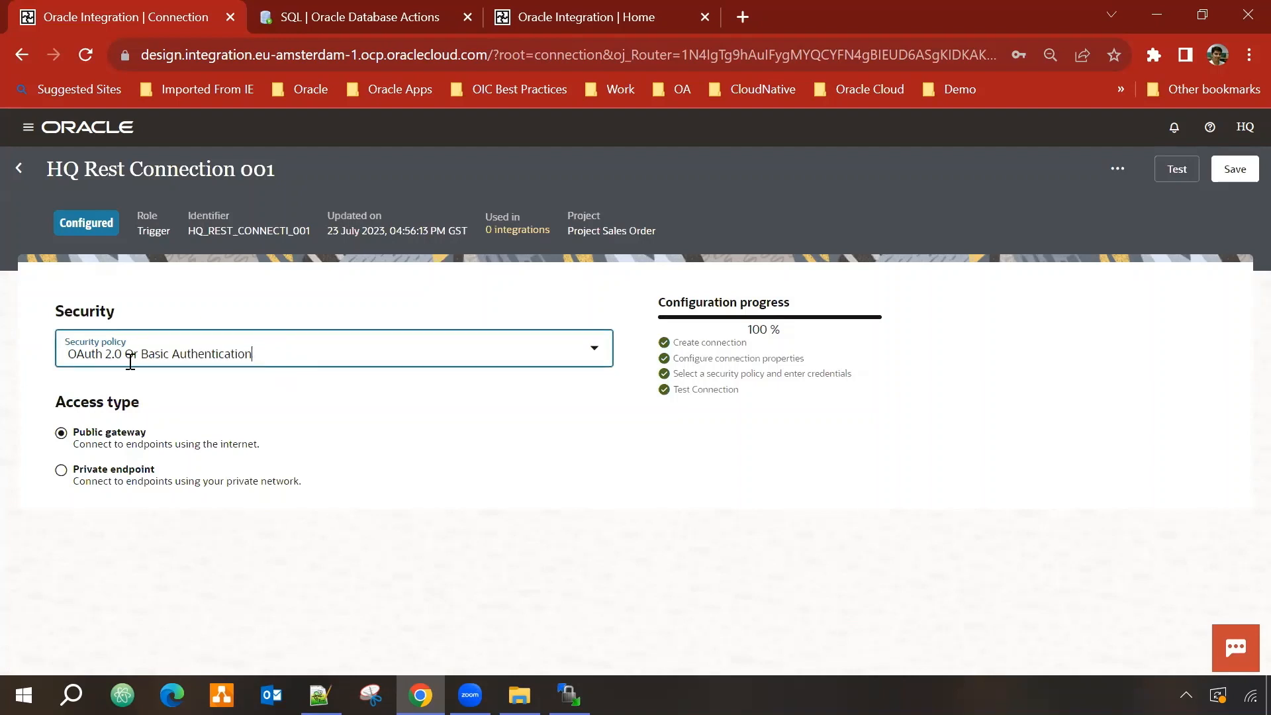
{"action": "left_click", "coordinate": [1235, 169]}
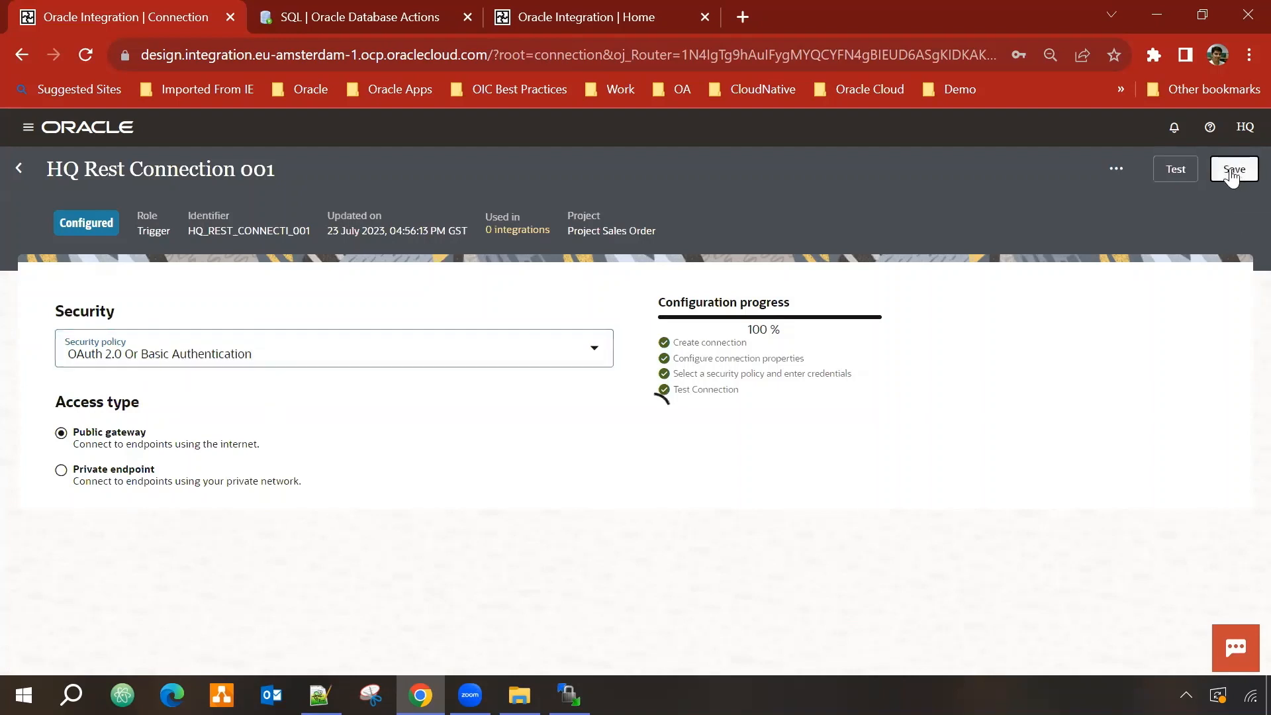
{"action": "left_click", "coordinate": [1178, 169]}
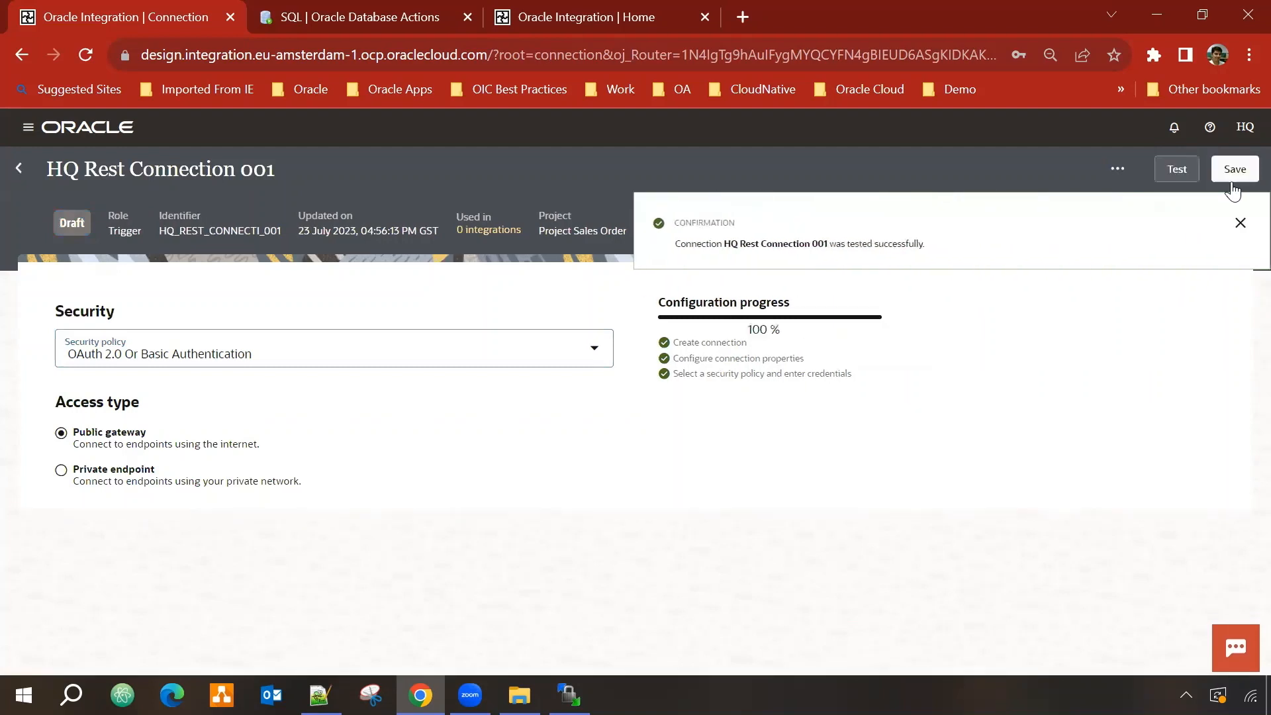
{"action": "left_click", "coordinate": [1233, 177]}
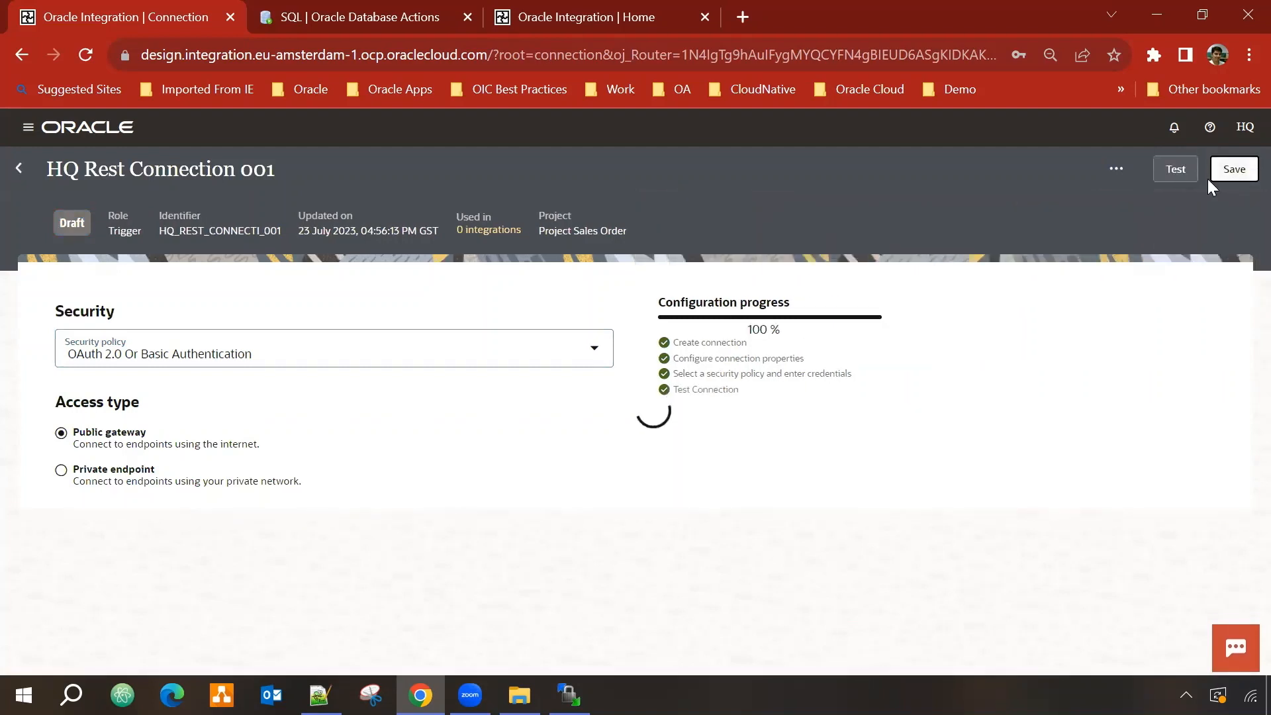
{"action": "left_click", "coordinate": [14, 168]}
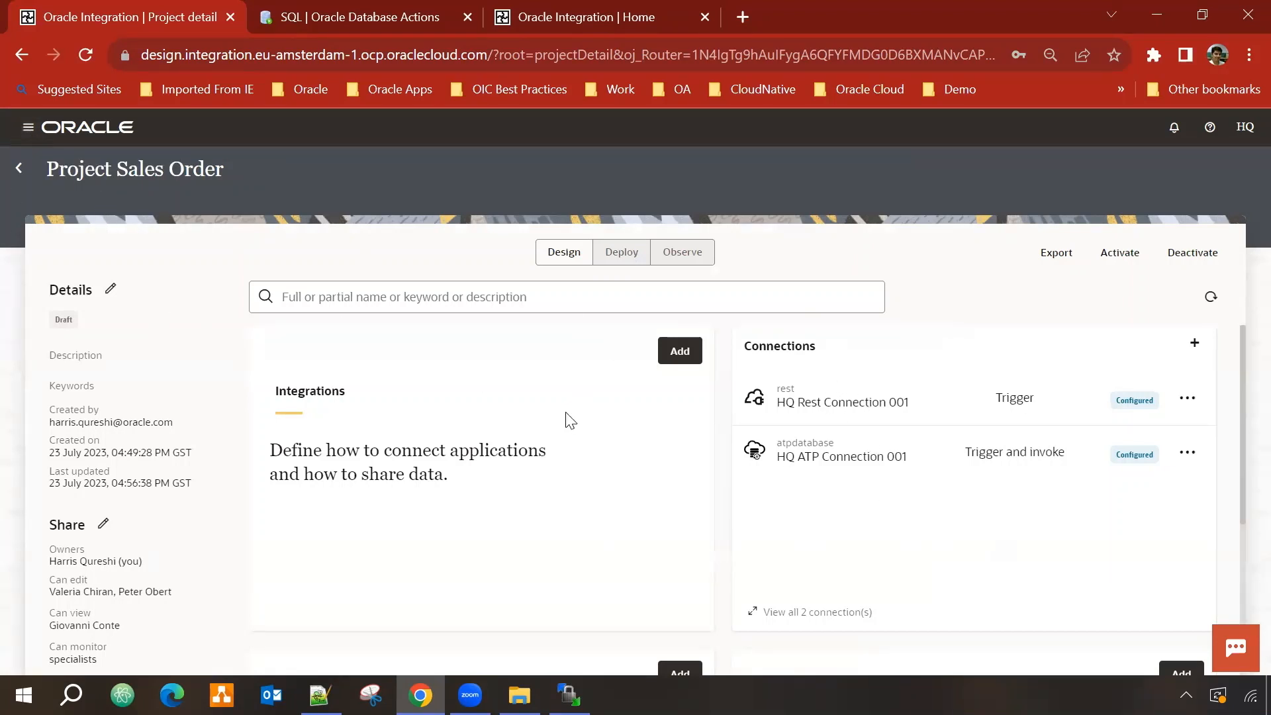
Step: Open the File server Settings page from the navigation menu
{"action": "left_click", "coordinate": [29, 130]}
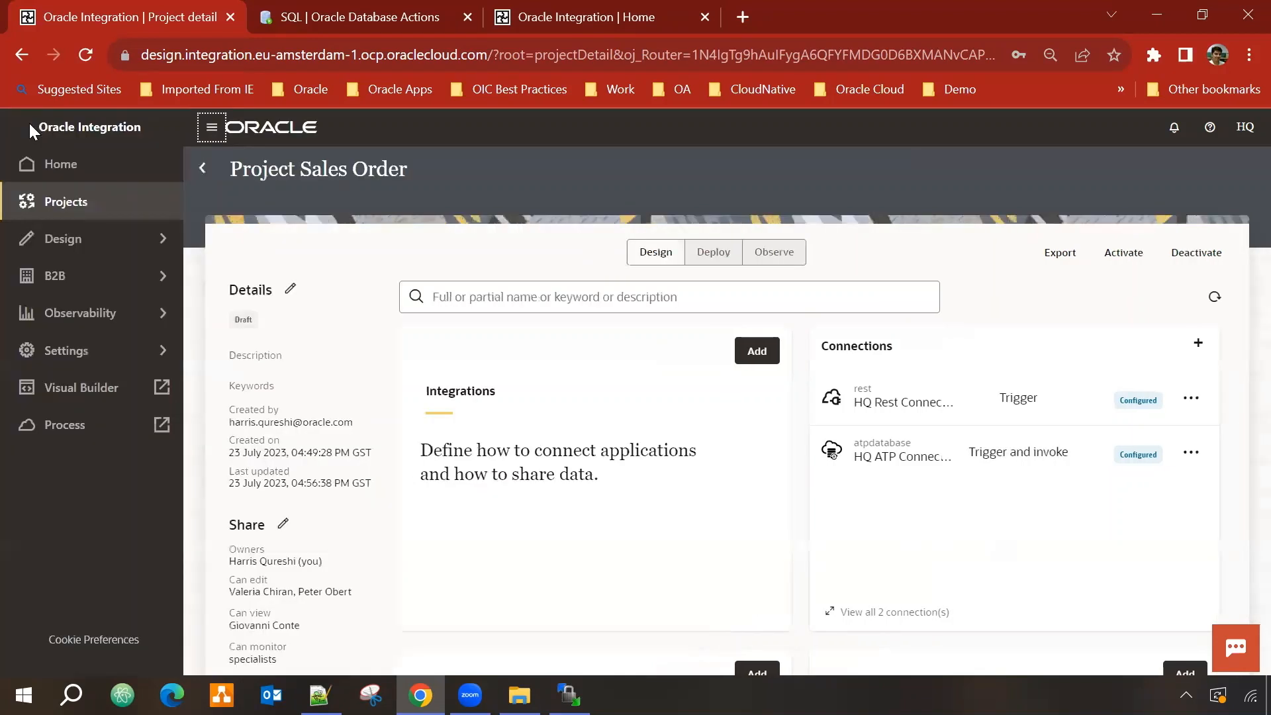
{"action": "left_click", "coordinate": [46, 342]}
{"action": "left_click", "coordinate": [41, 318]}
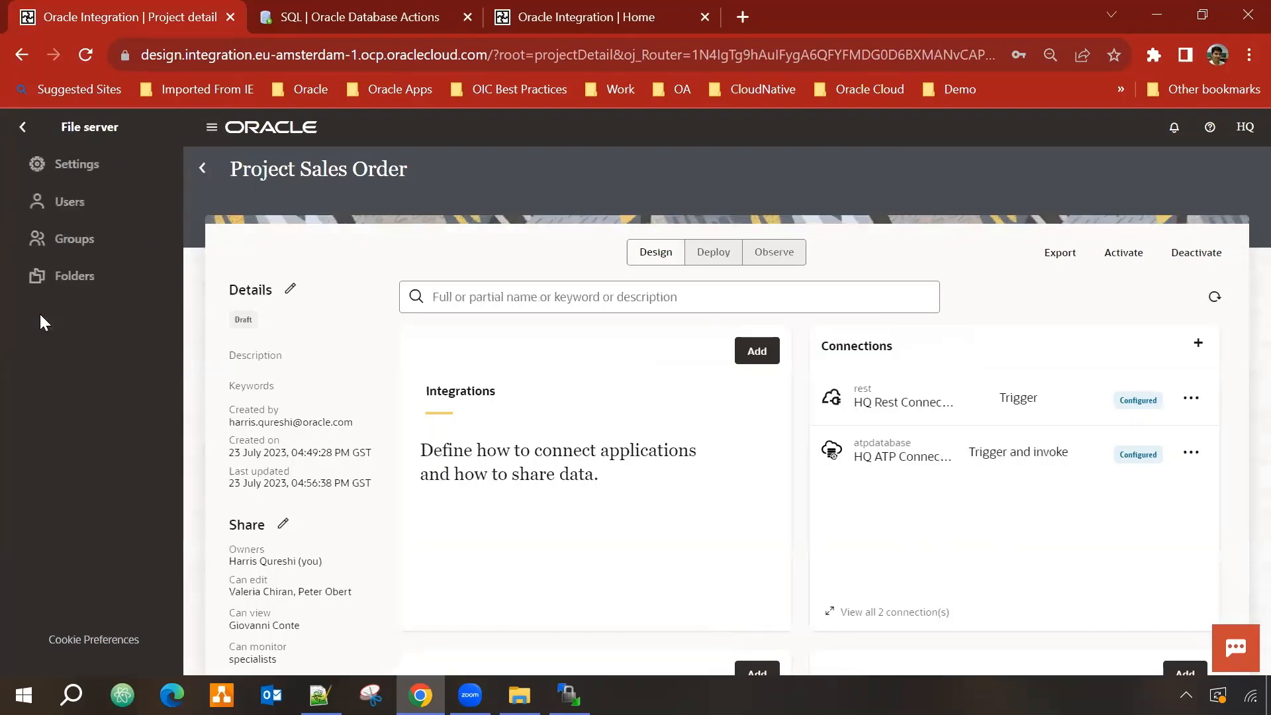
{"action": "left_click", "coordinate": [96, 173]}
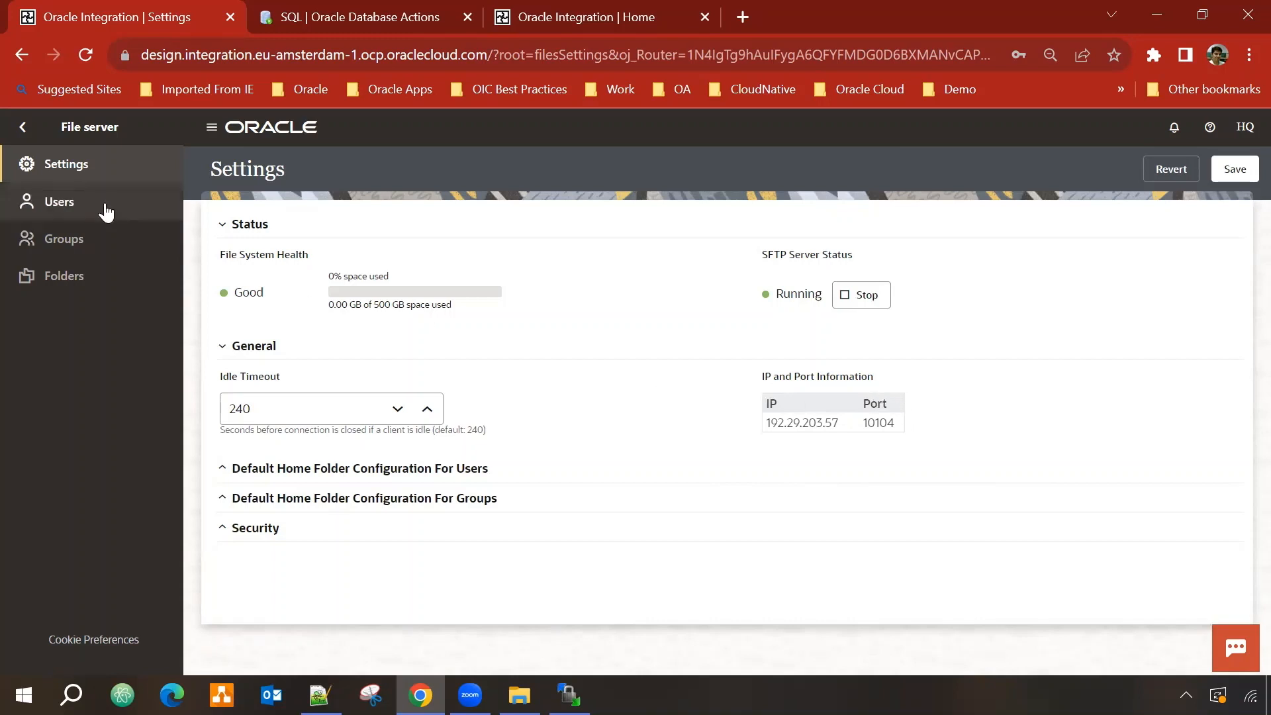
Step: Find a user in the file server Users list and inspect their SFTP properties
{"action": "left_click", "coordinate": [73, 202]}
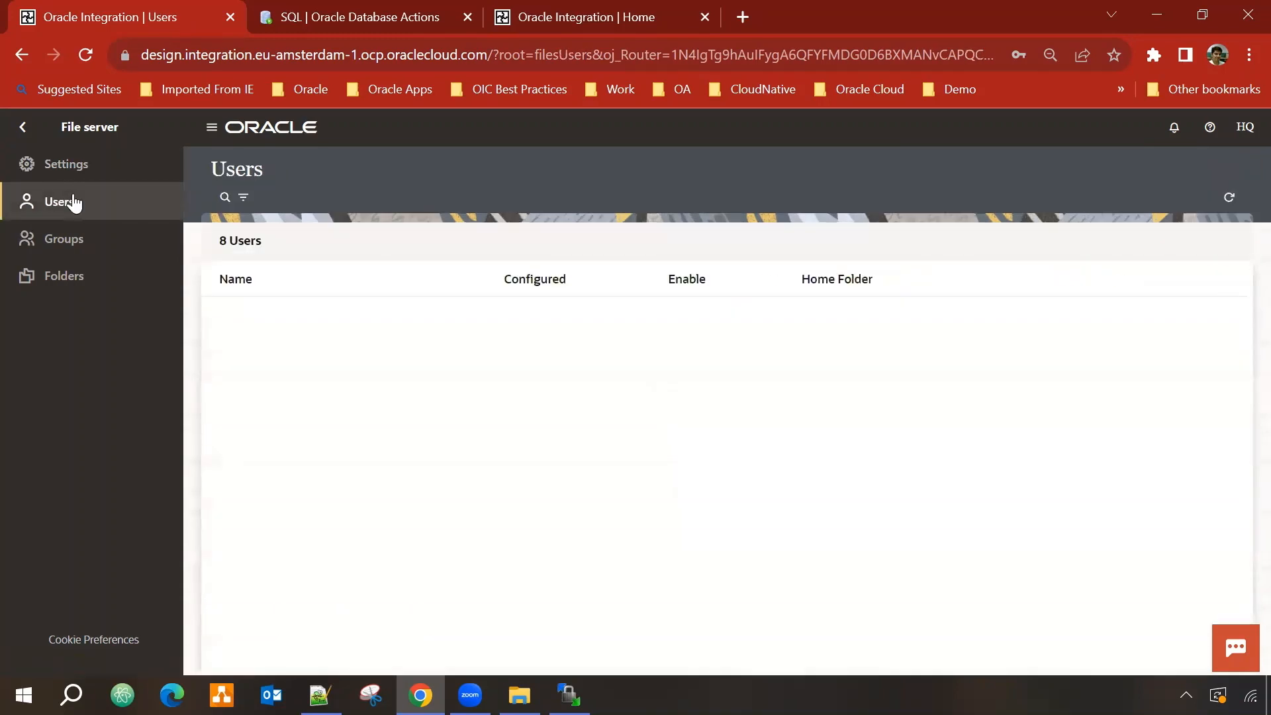
{"action": "left_click", "coordinate": [223, 199]}
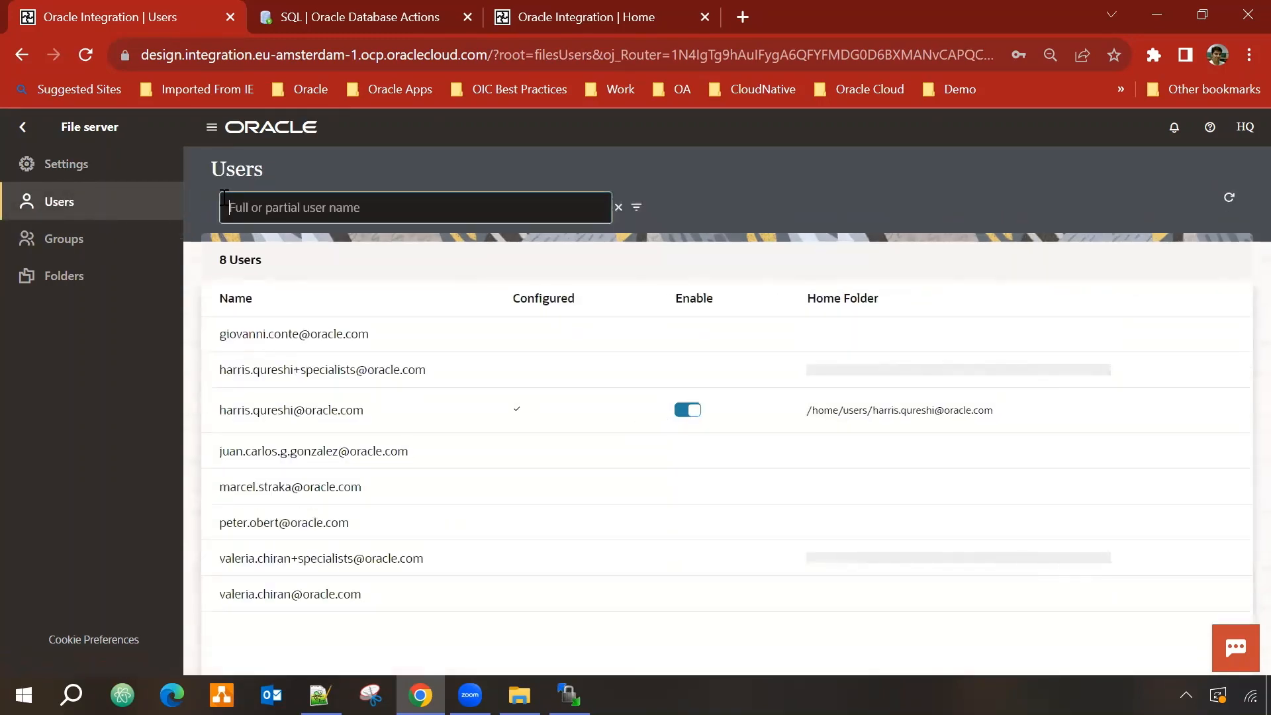
{"action": "type", "text": "harris"}
{"action": "key", "text": "Return"}
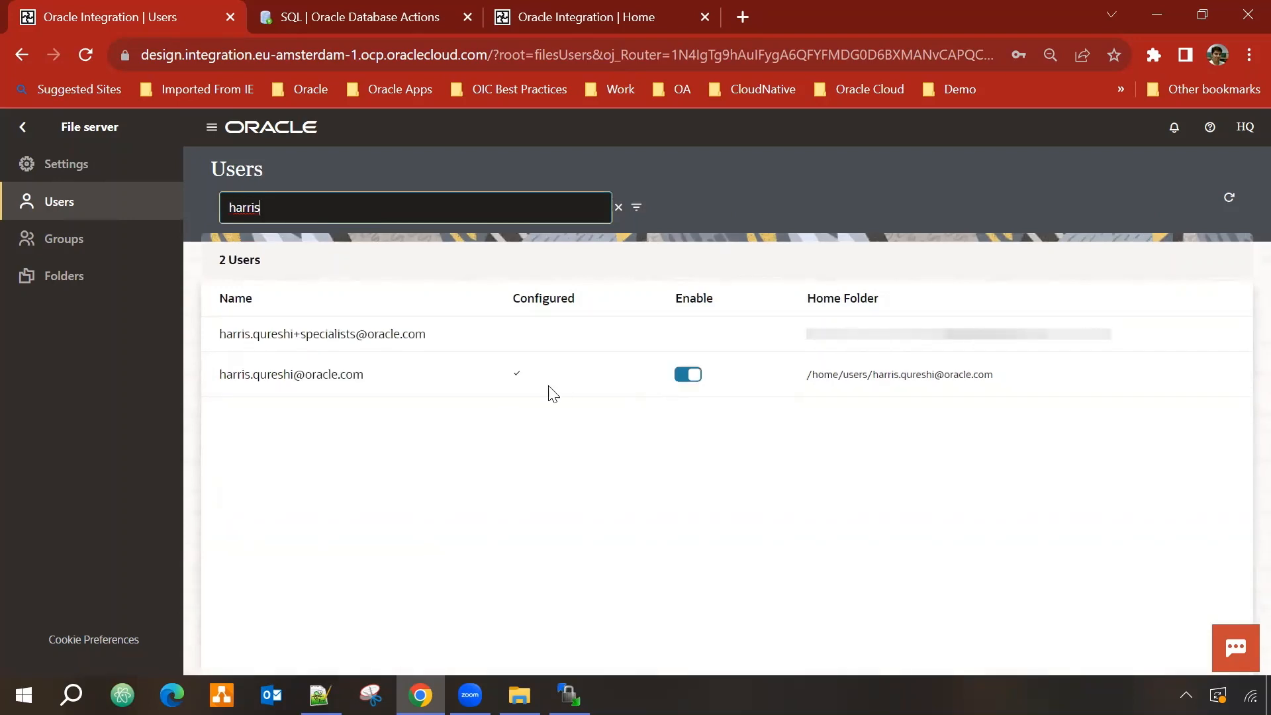
{"action": "left_click", "coordinate": [343, 377]}
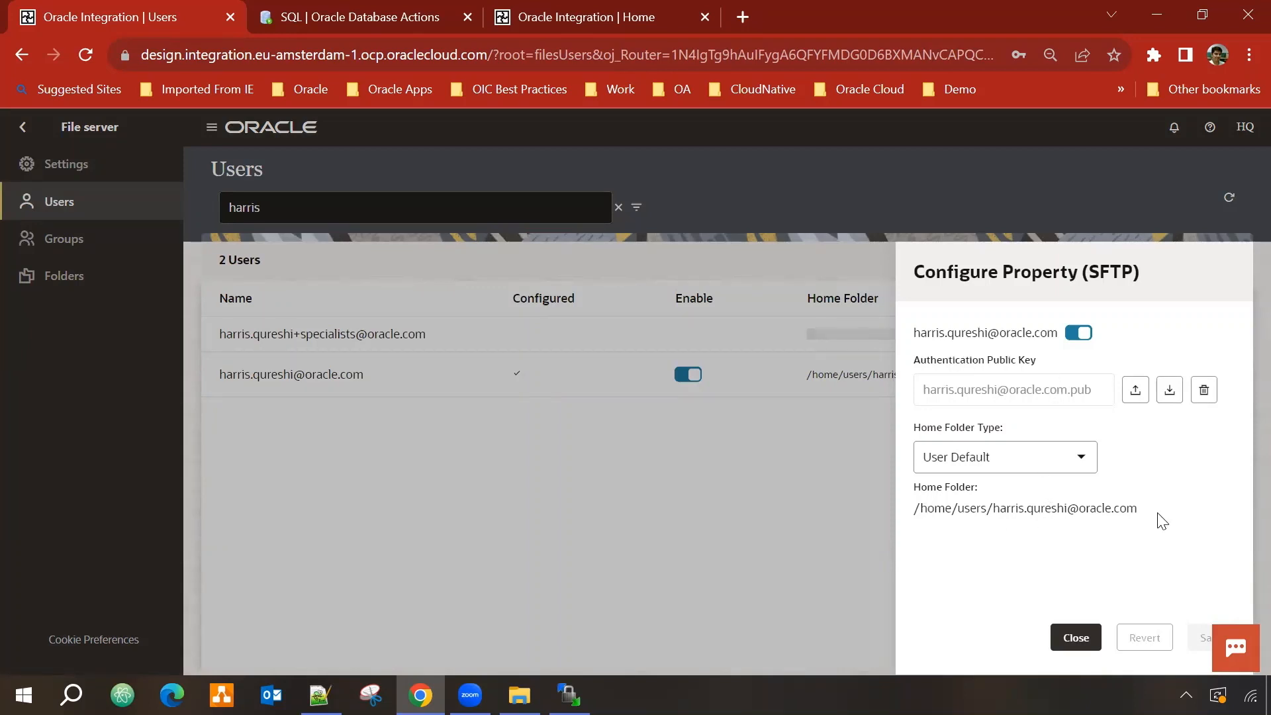
{"action": "left_click", "coordinate": [1086, 637]}
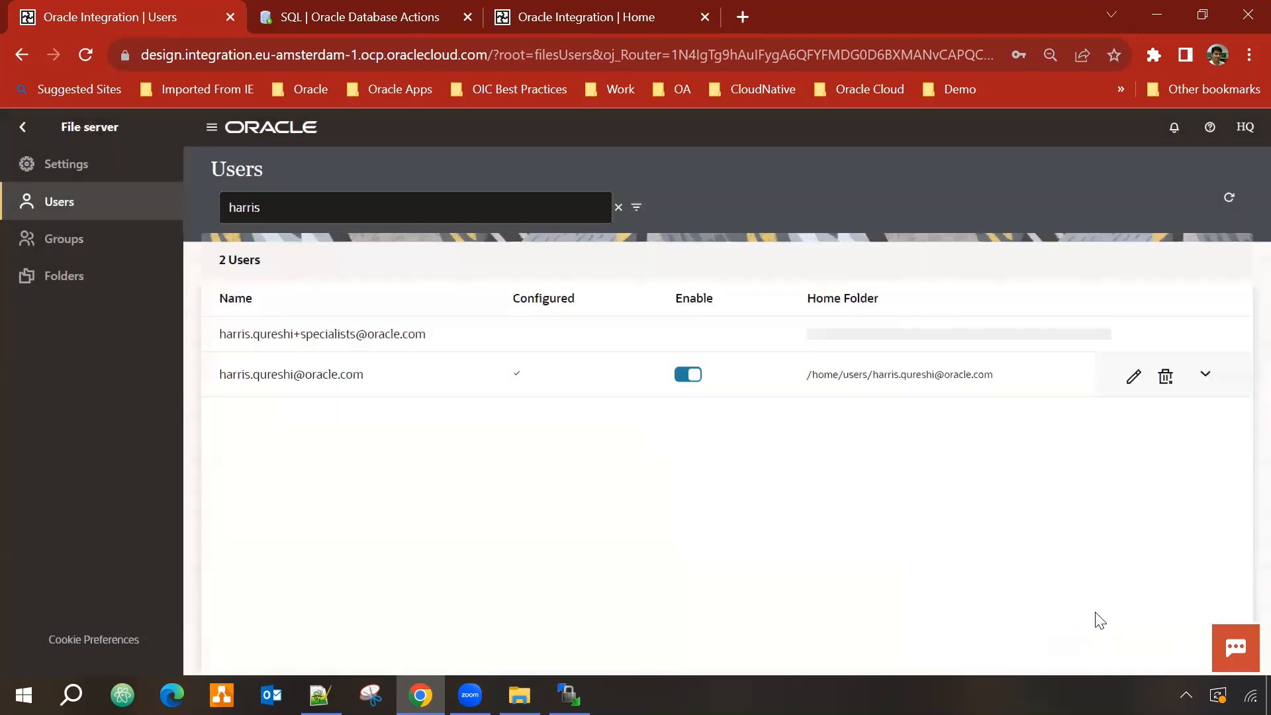
Step: Navigate back to the Projects list
{"action": "left_click", "coordinate": [17, 127]}
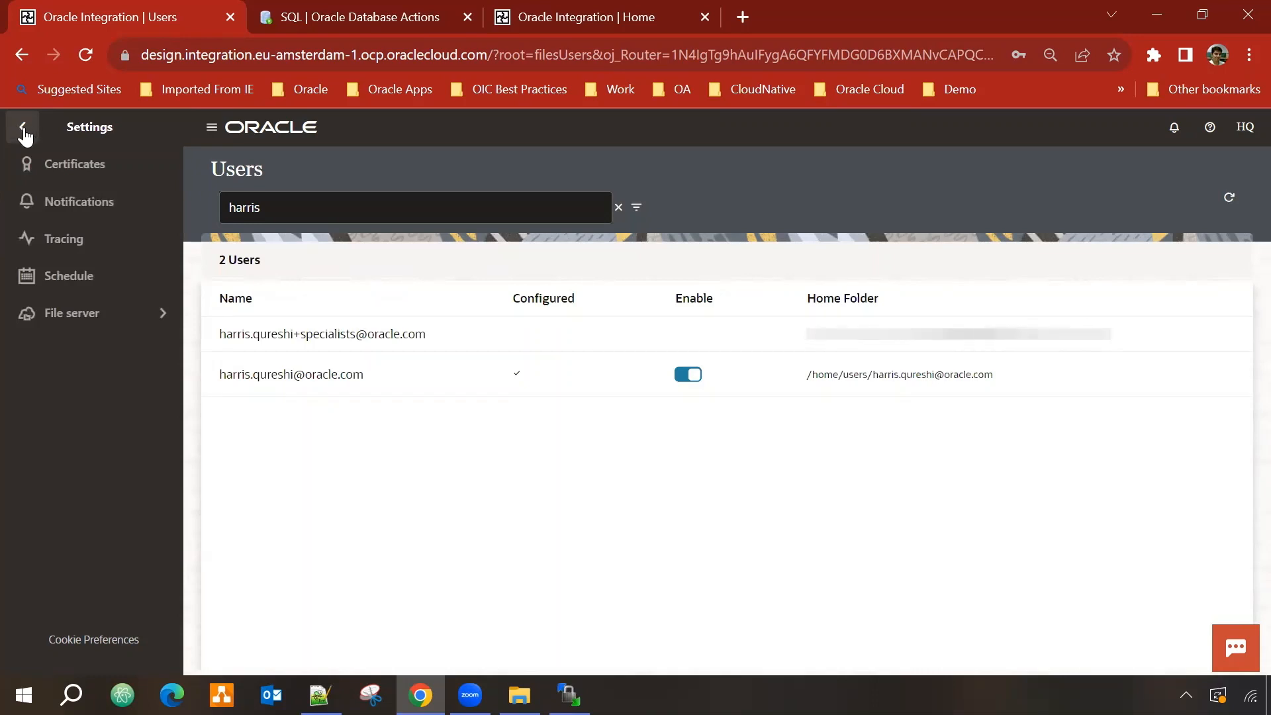
{"action": "left_click", "coordinate": [23, 131]}
{"action": "left_click", "coordinate": [75, 205]}
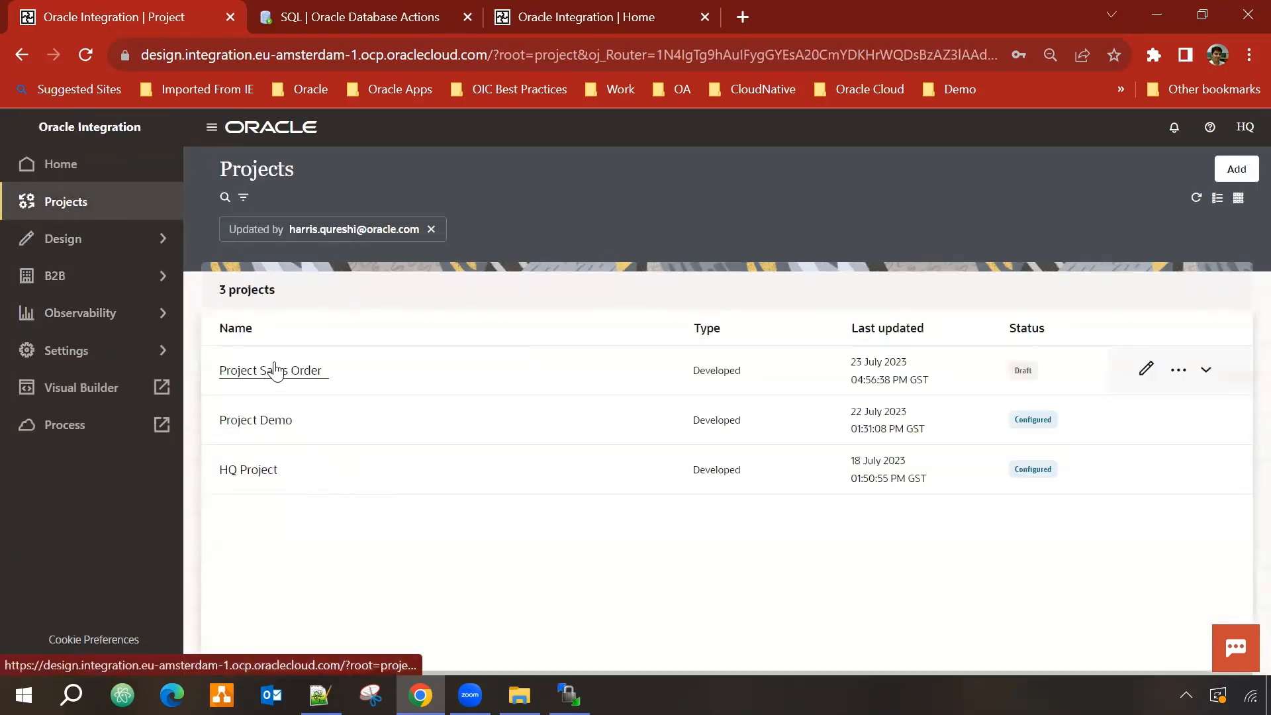
Step: Add an FTP adapter connection named 'HQ FTP Connection 001' to Project Sales Order
{"action": "left_click", "coordinate": [275, 369]}
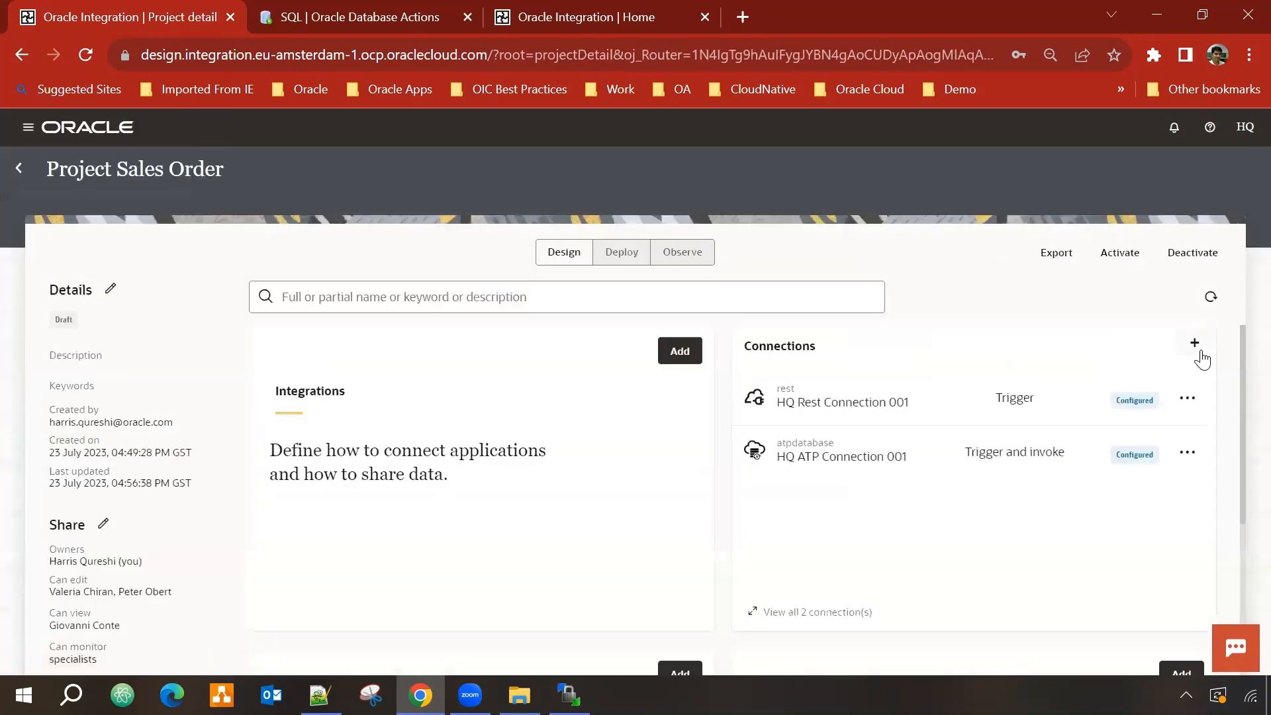
{"action": "left_click", "coordinate": [1198, 351]}
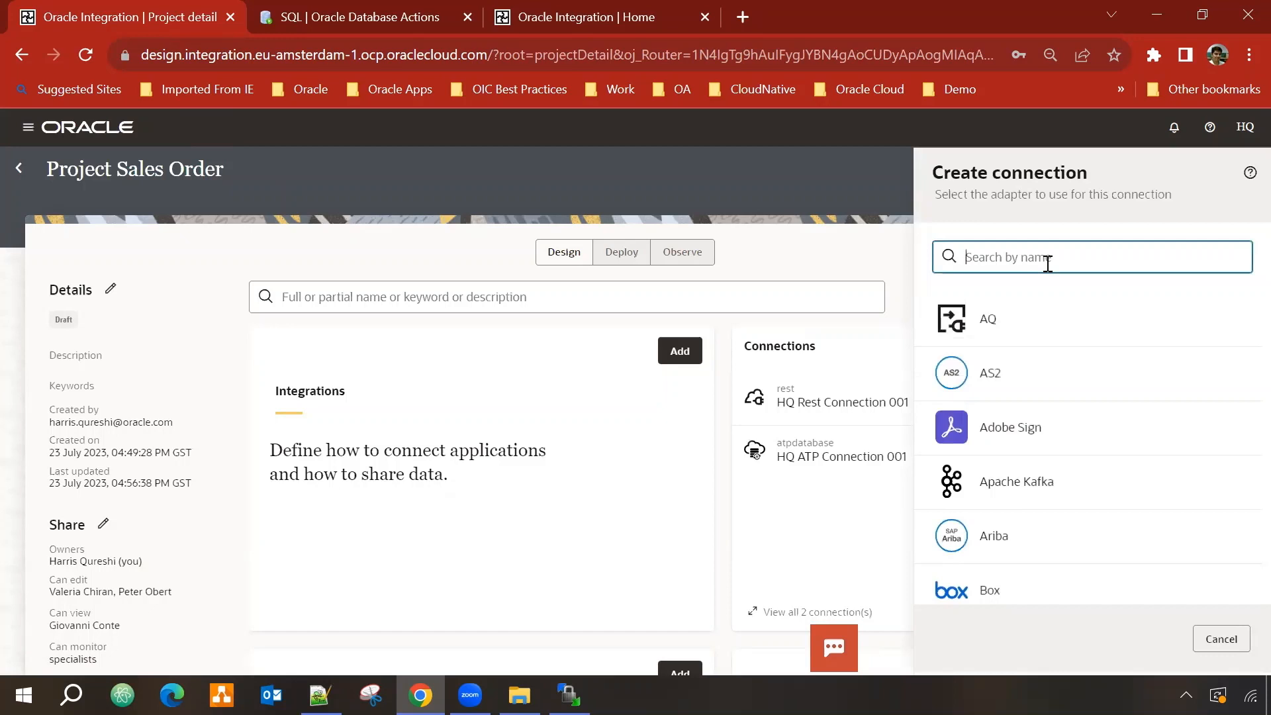
{"action": "type", "text": "fto"}
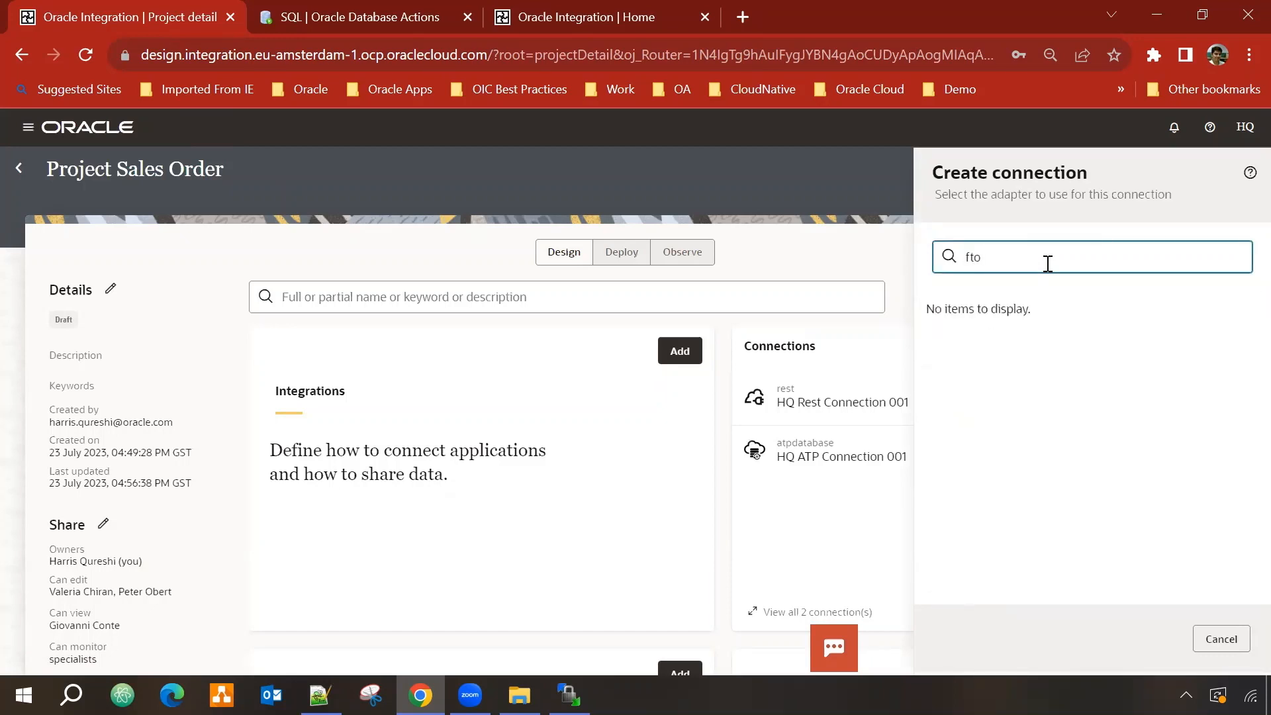
{"action": "key", "text": "BackSpace"}
{"action": "type", "text": "p"}
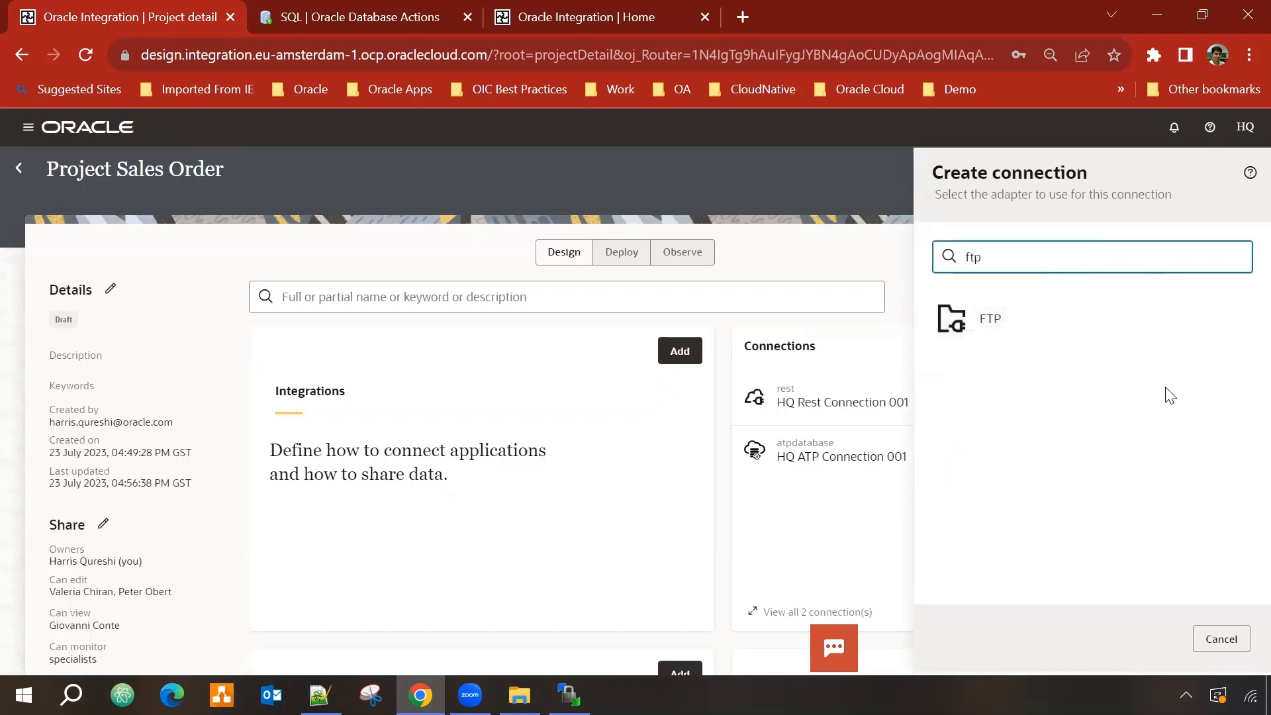
{"action": "left_click", "coordinate": [991, 314]}
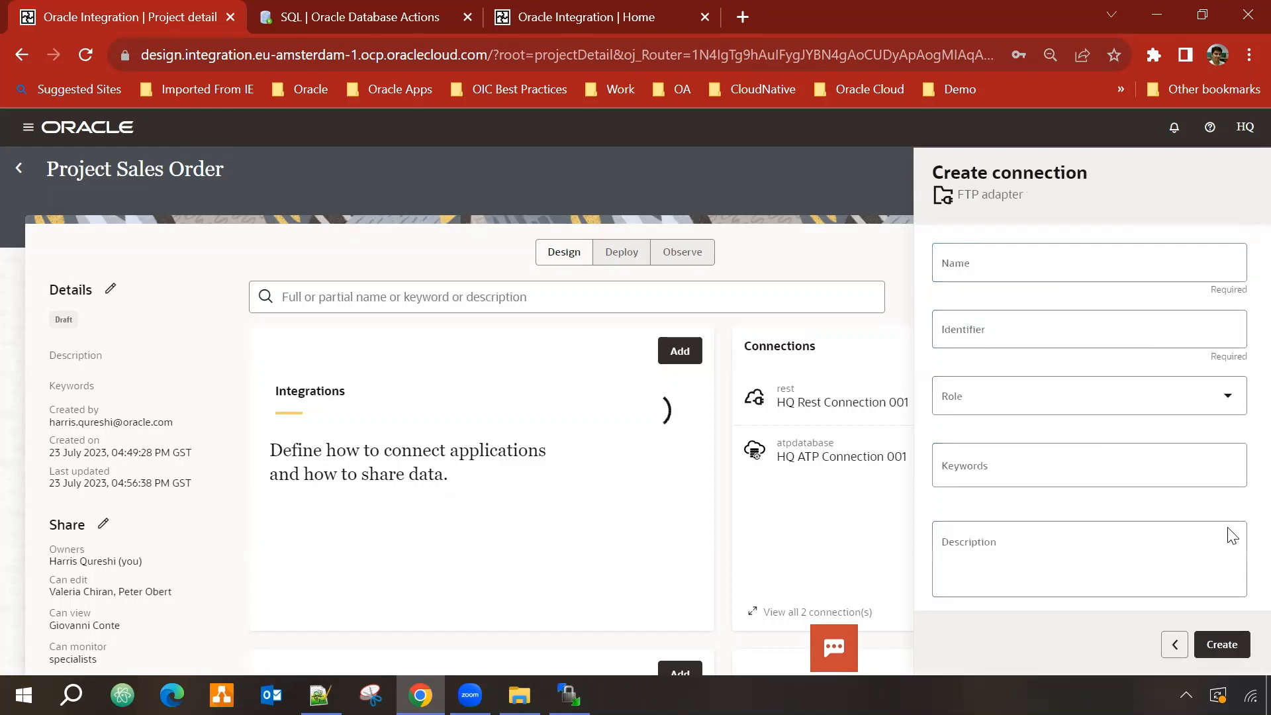
{"action": "left_click", "coordinate": [1008, 264]}
{"action": "type", "text": "HQ F"}
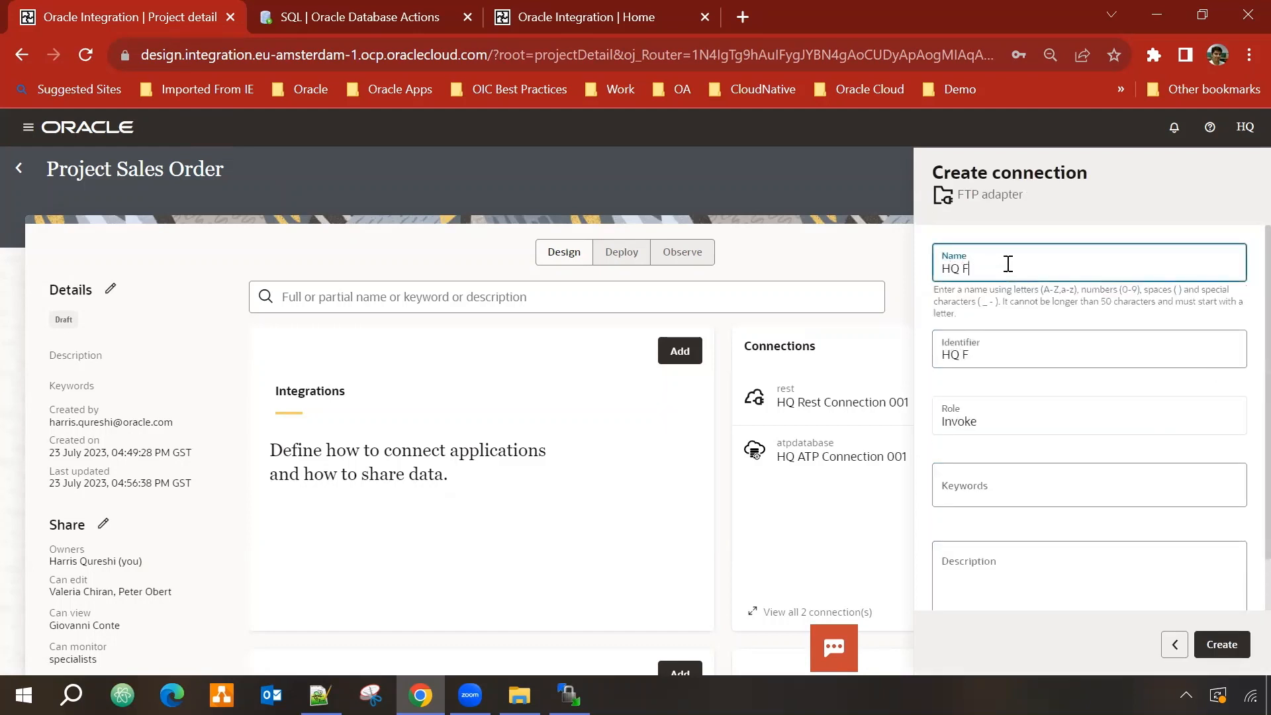
{"action": "type", "text": "TP Connection 001"}
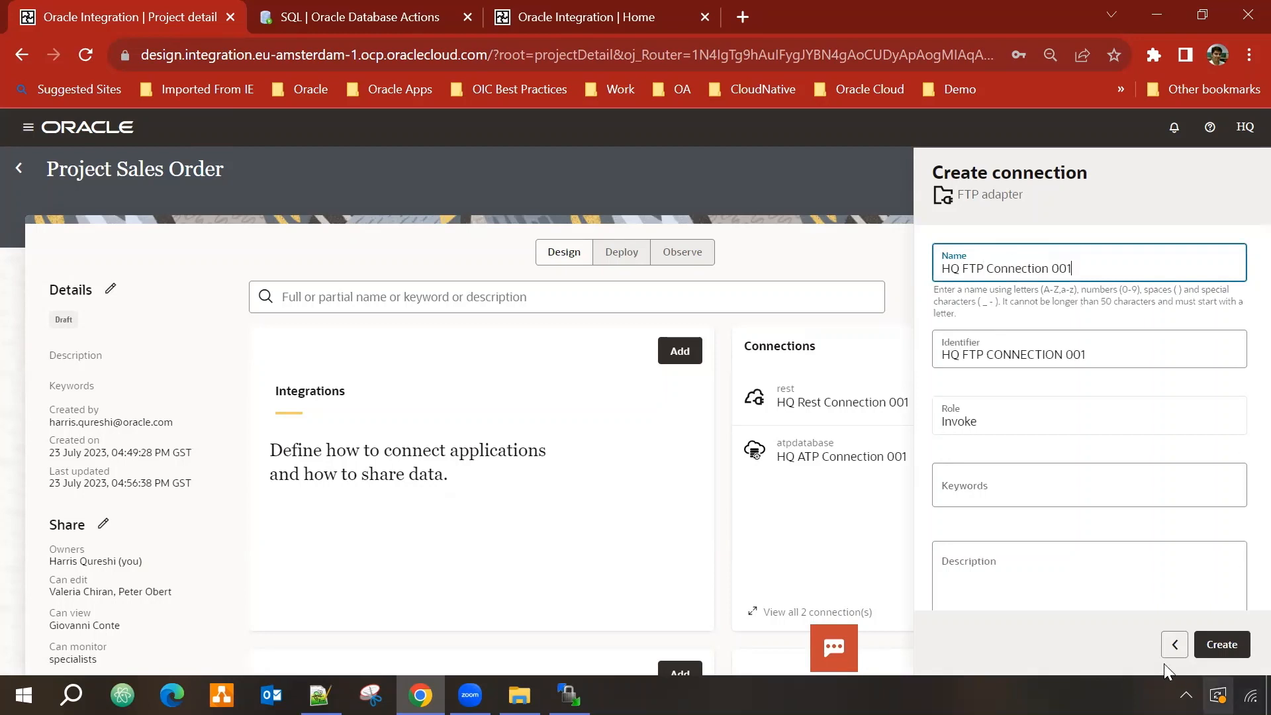
{"action": "left_click", "coordinate": [1225, 646]}
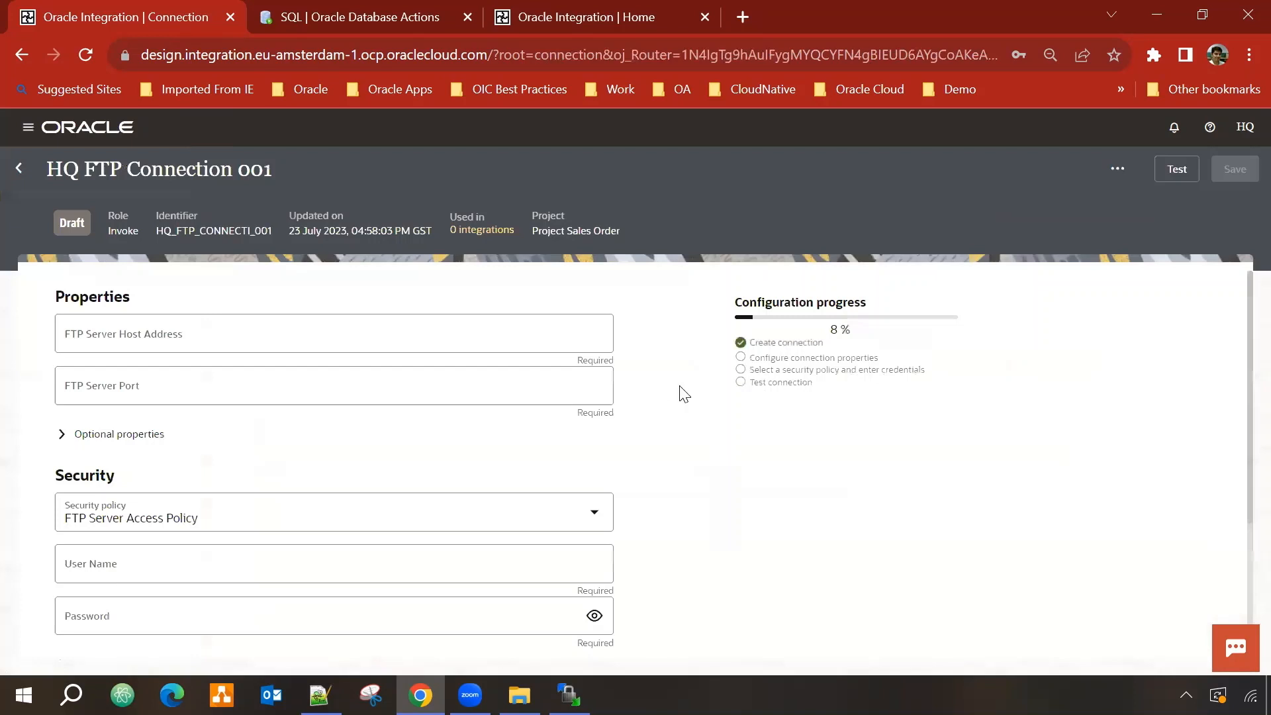
Step: Make HQ FTP Connection 001 an SFTP connection in its optional properties
{"action": "left_click", "coordinate": [62, 435]}
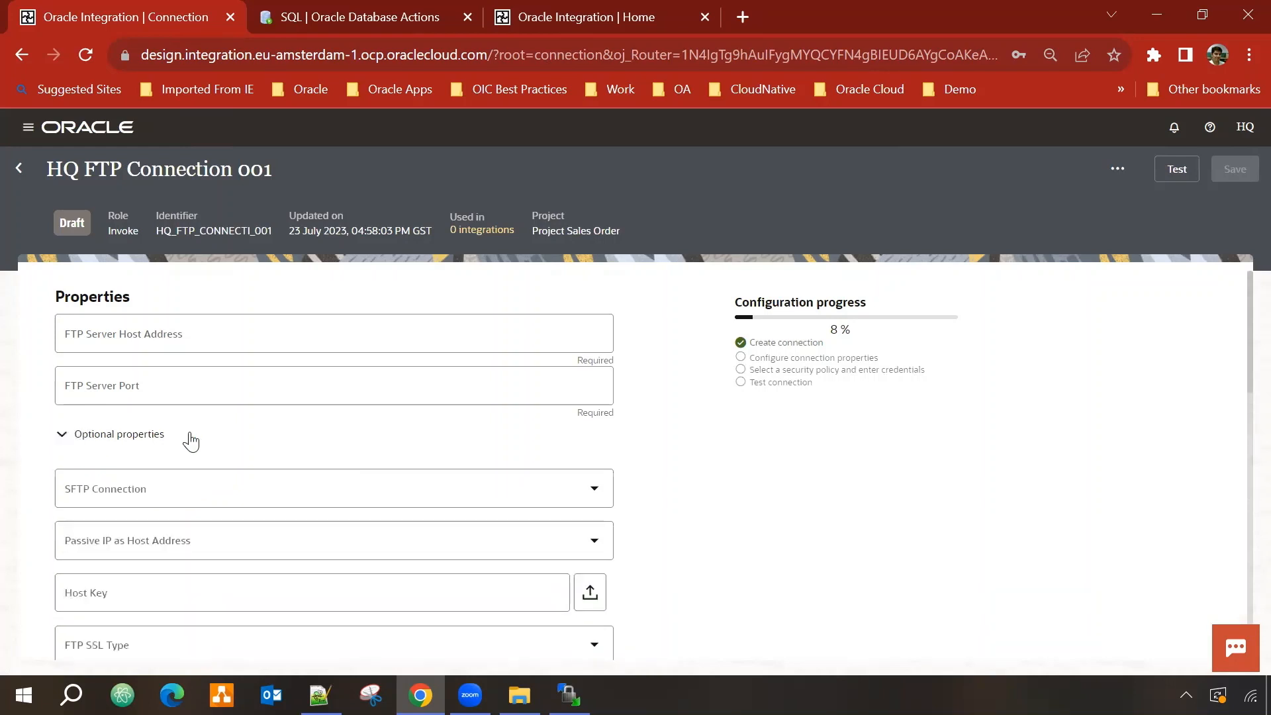
{"action": "left_click", "coordinate": [153, 496]}
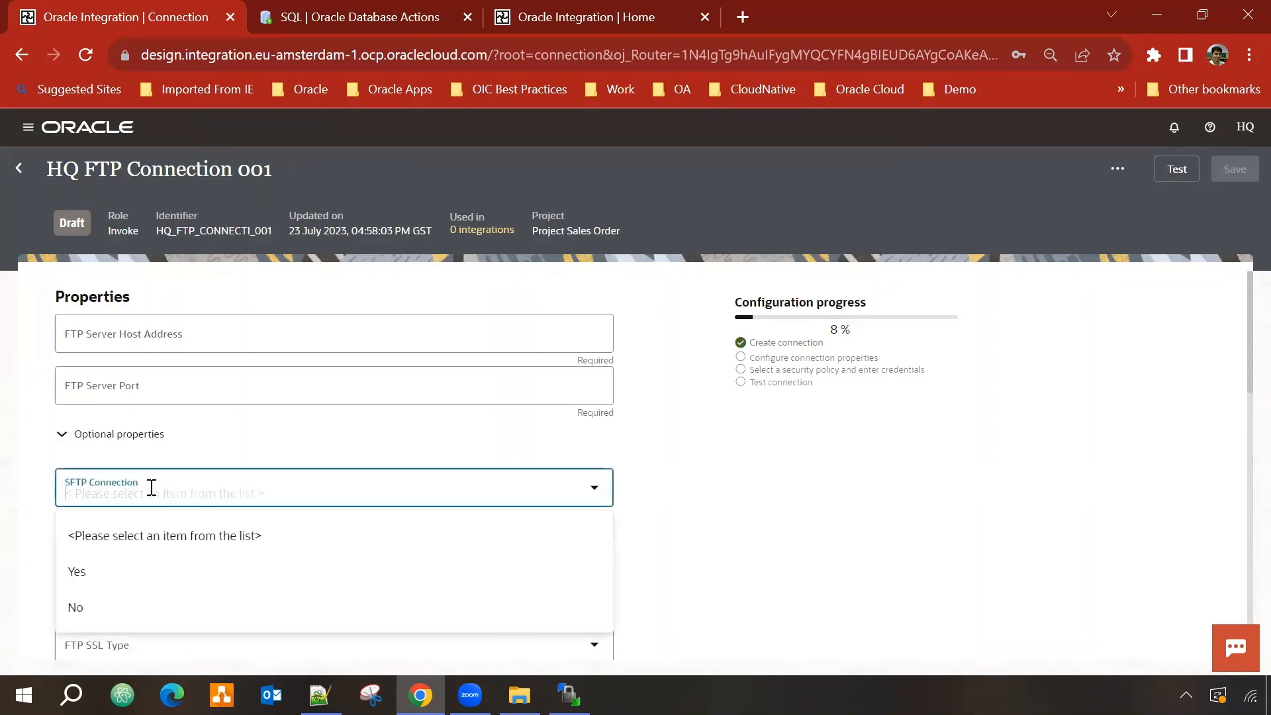
{"action": "left_click", "coordinate": [109, 573]}
{"action": "scroll", "coordinate": [258, 525], "scroll_direction": "down", "scroll_amount": 10}
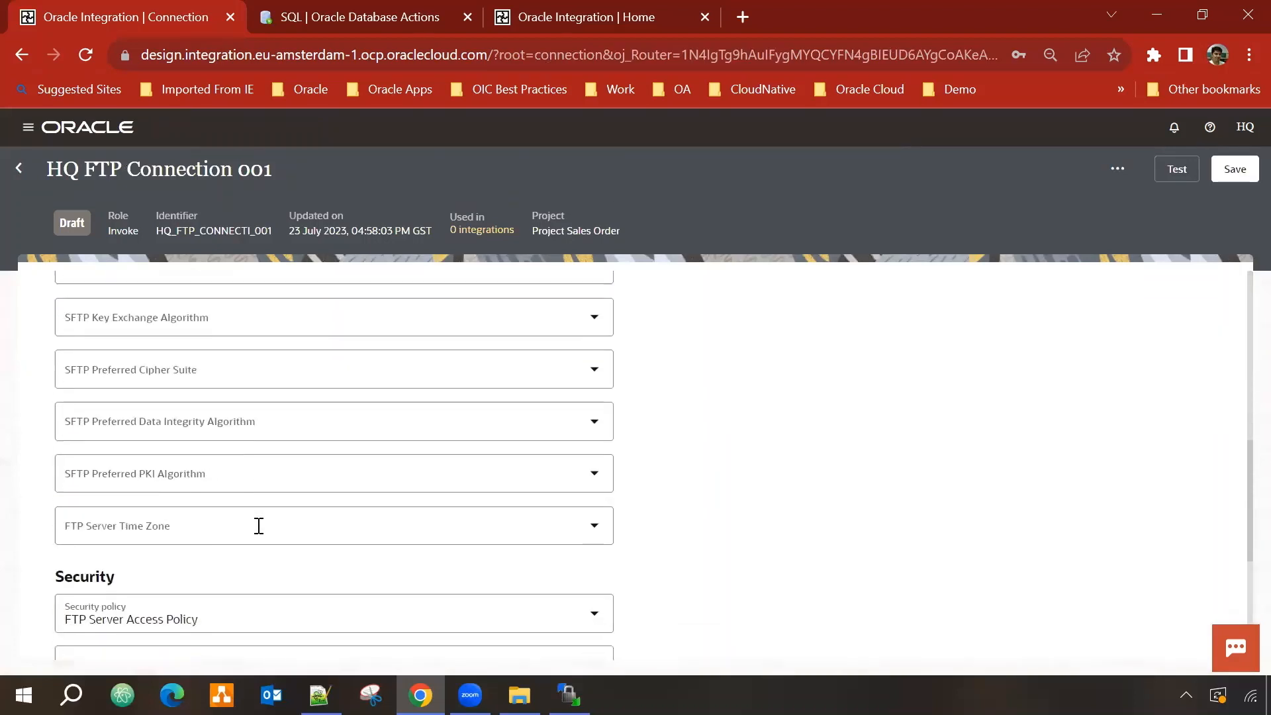
{"action": "scroll", "coordinate": [258, 525], "scroll_direction": "up", "scroll_amount": 10}
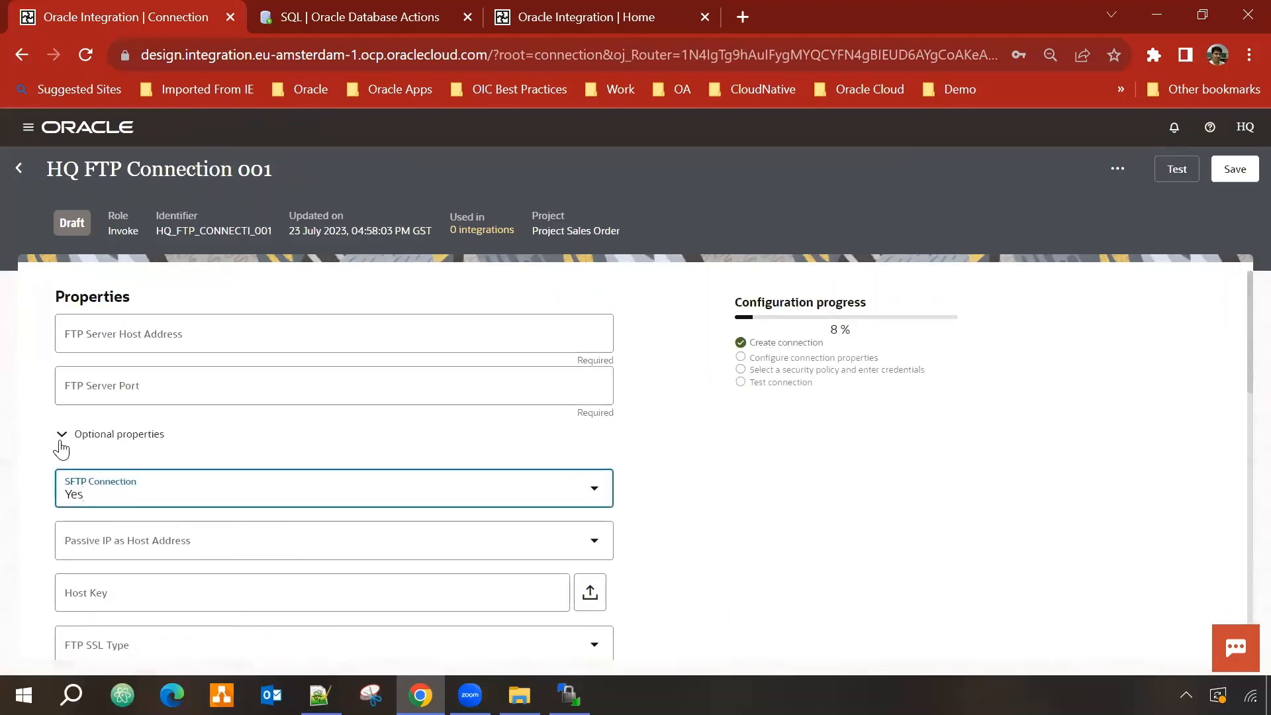
{"action": "left_click", "coordinate": [61, 445]}
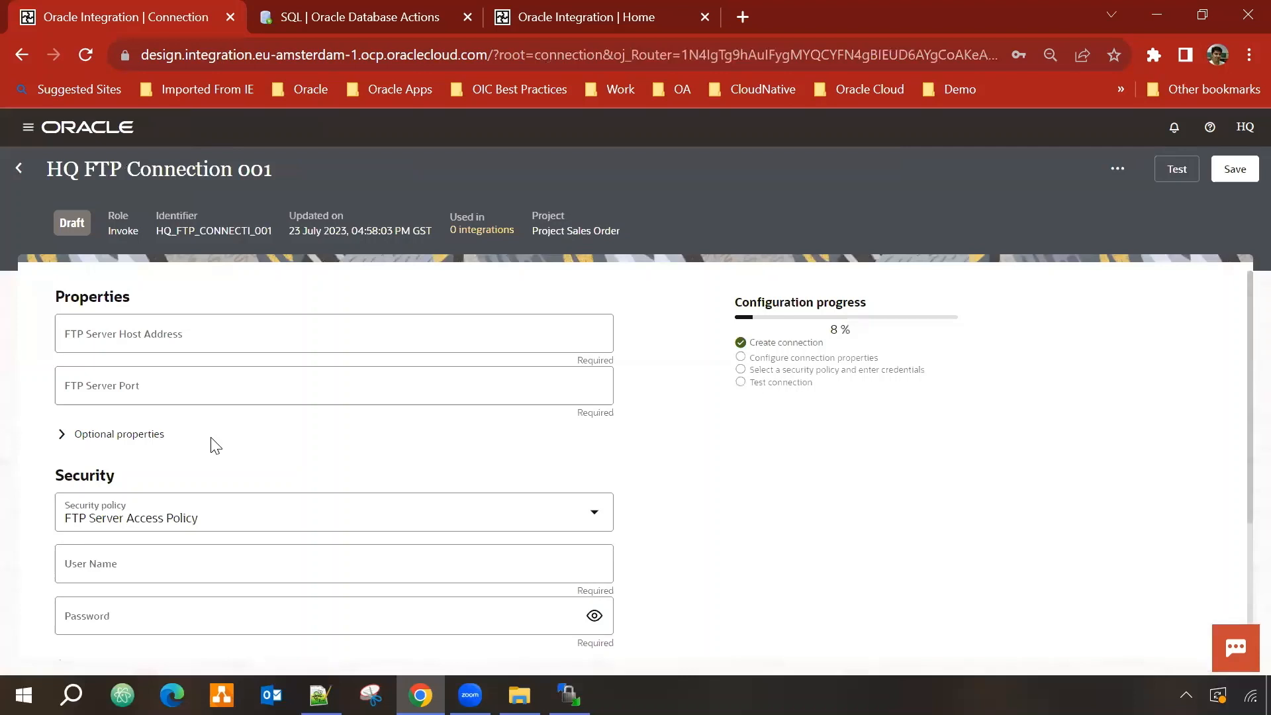
{"action": "scroll", "coordinate": [187, 445], "scroll_direction": "down", "scroll_amount": 2}
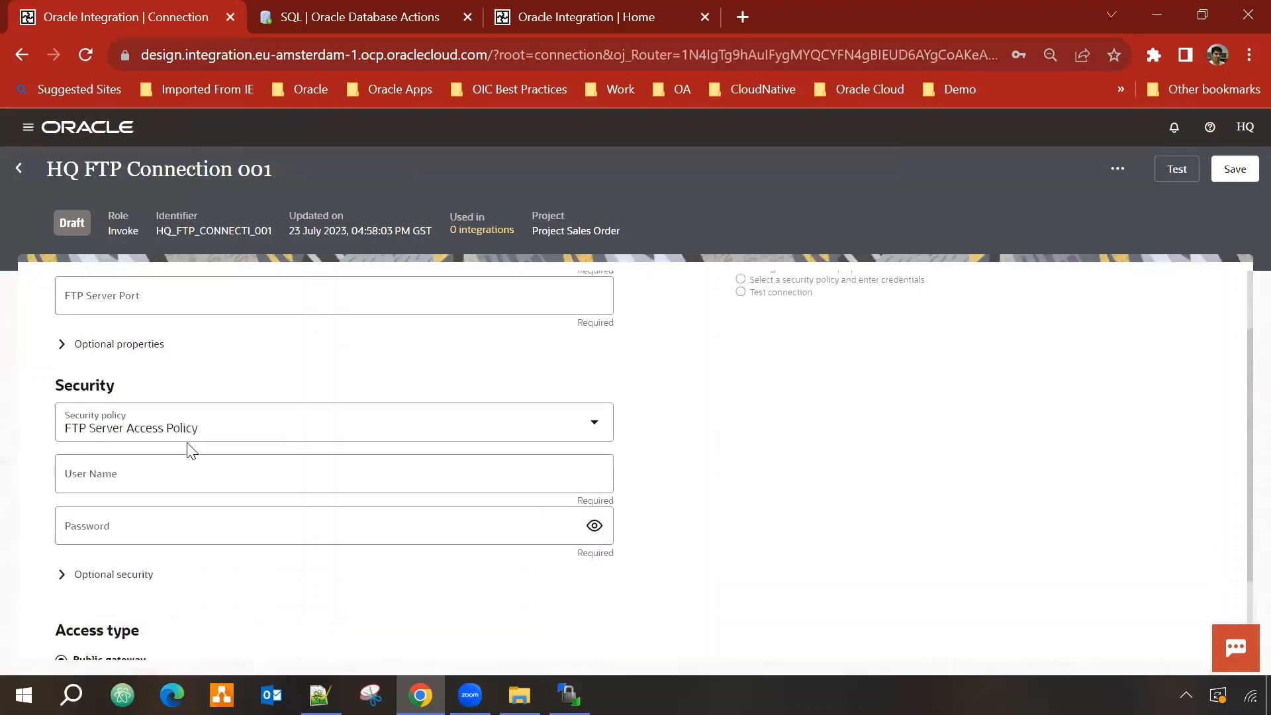
Step: Choose FTP Public Key Authentication as the security policy
{"action": "left_click", "coordinate": [325, 413]}
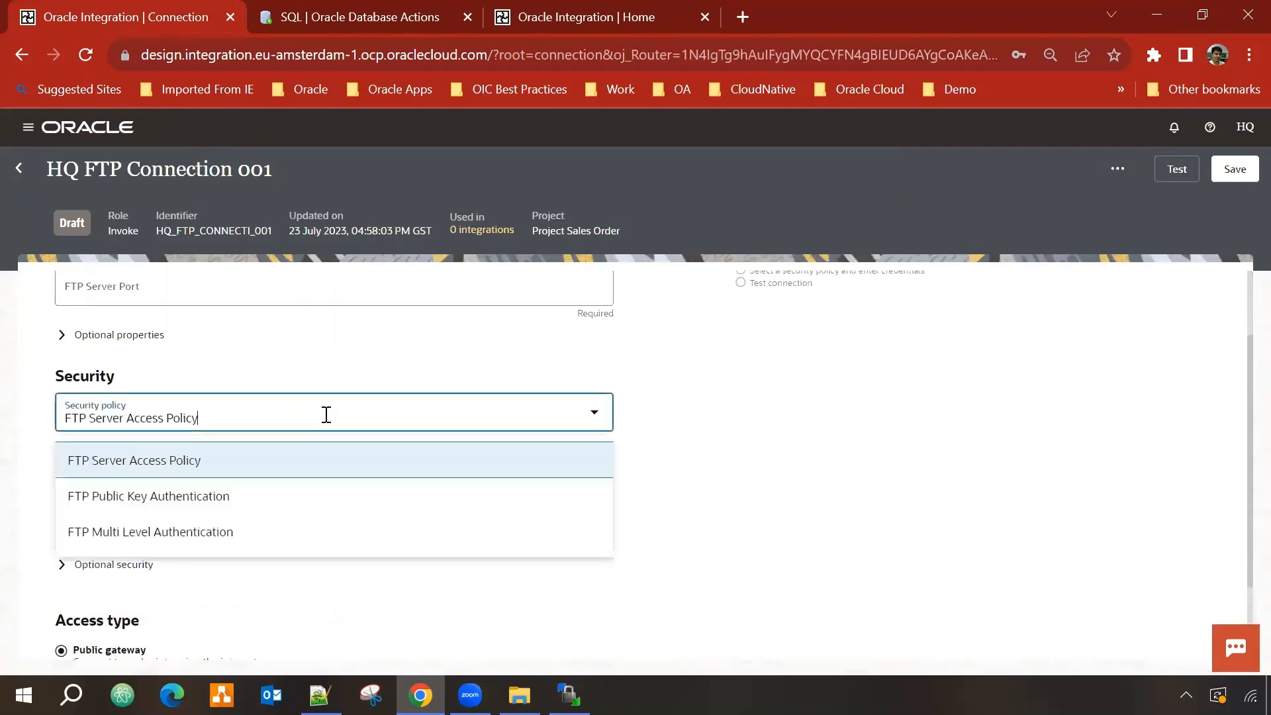
{"action": "left_click", "coordinate": [163, 507]}
{"action": "scroll", "coordinate": [602, 530], "scroll_direction": "up", "scroll_amount": 2}
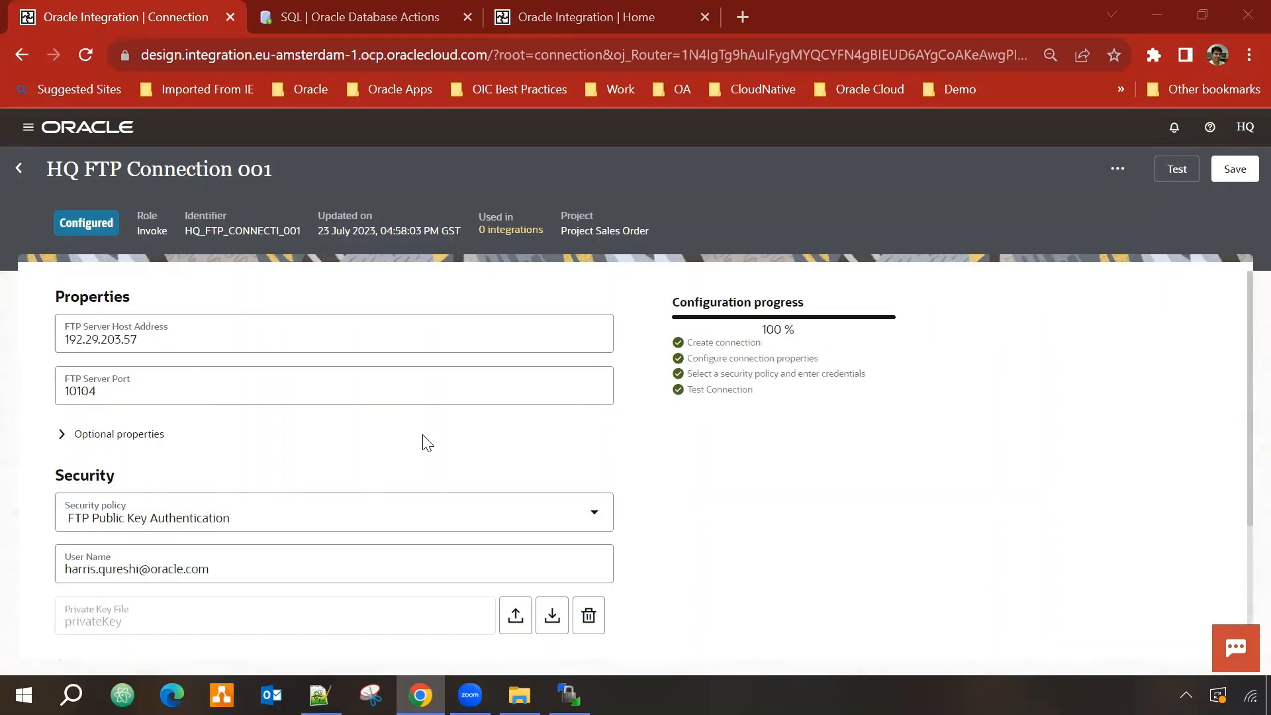
{"action": "scroll", "coordinate": [232, 436], "scroll_direction": "down", "scroll_amount": 1}
{"action": "scroll", "coordinate": [232, 437], "scroll_direction": "down", "scroll_amount": 2}
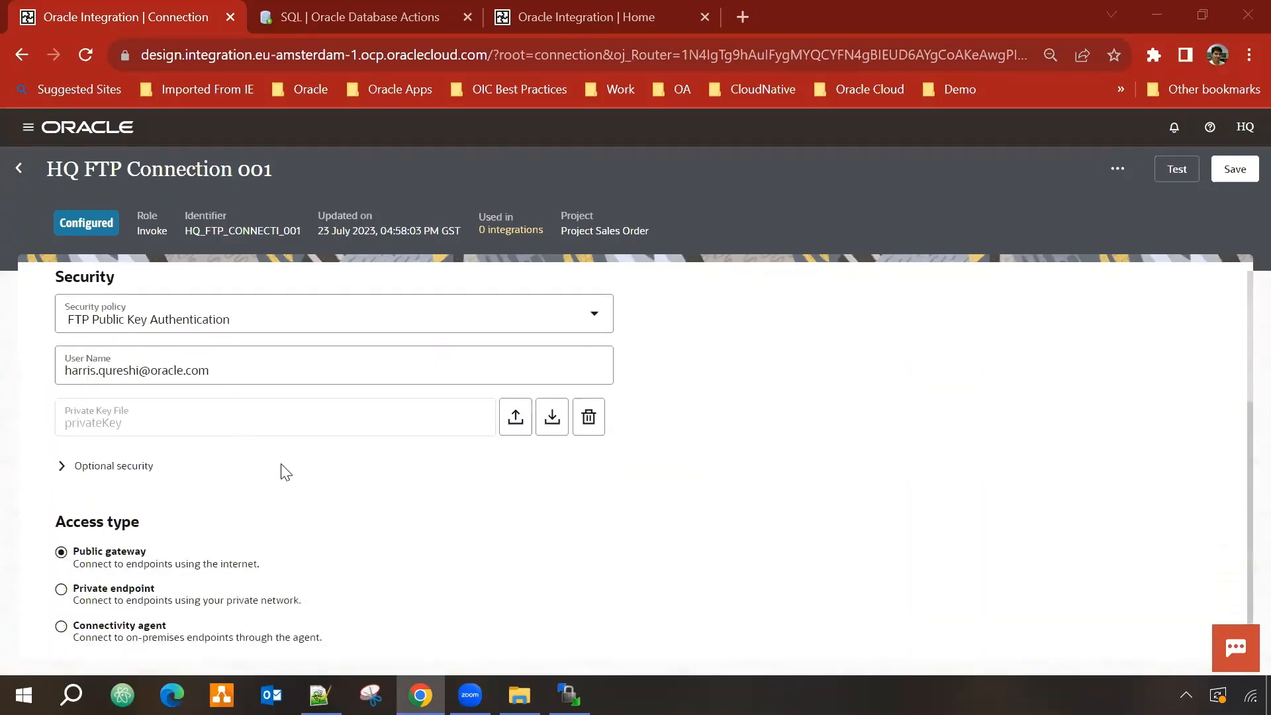
{"action": "scroll", "coordinate": [283, 473], "scroll_direction": "up", "scroll_amount": 3}
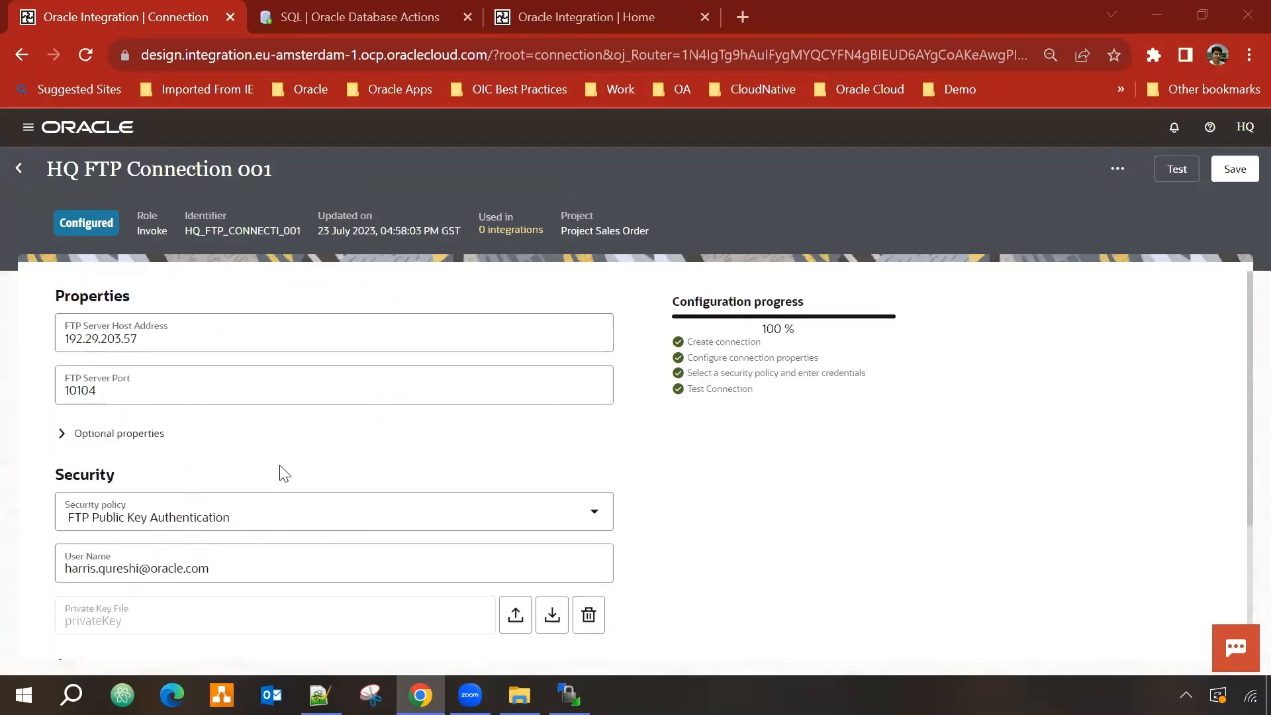
Step: Run Diagnose & Test on the connection, then return to the Project Sales Order page
{"action": "left_click", "coordinate": [1176, 171]}
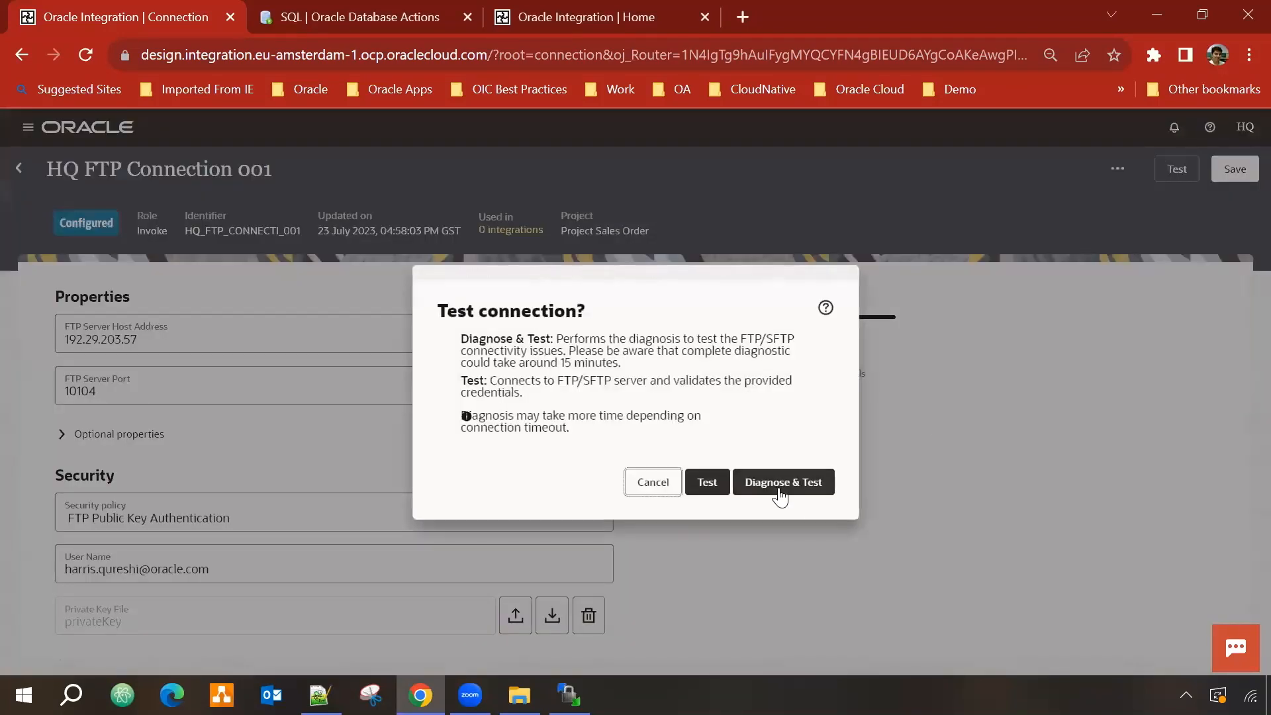
{"action": "left_click", "coordinate": [782, 490]}
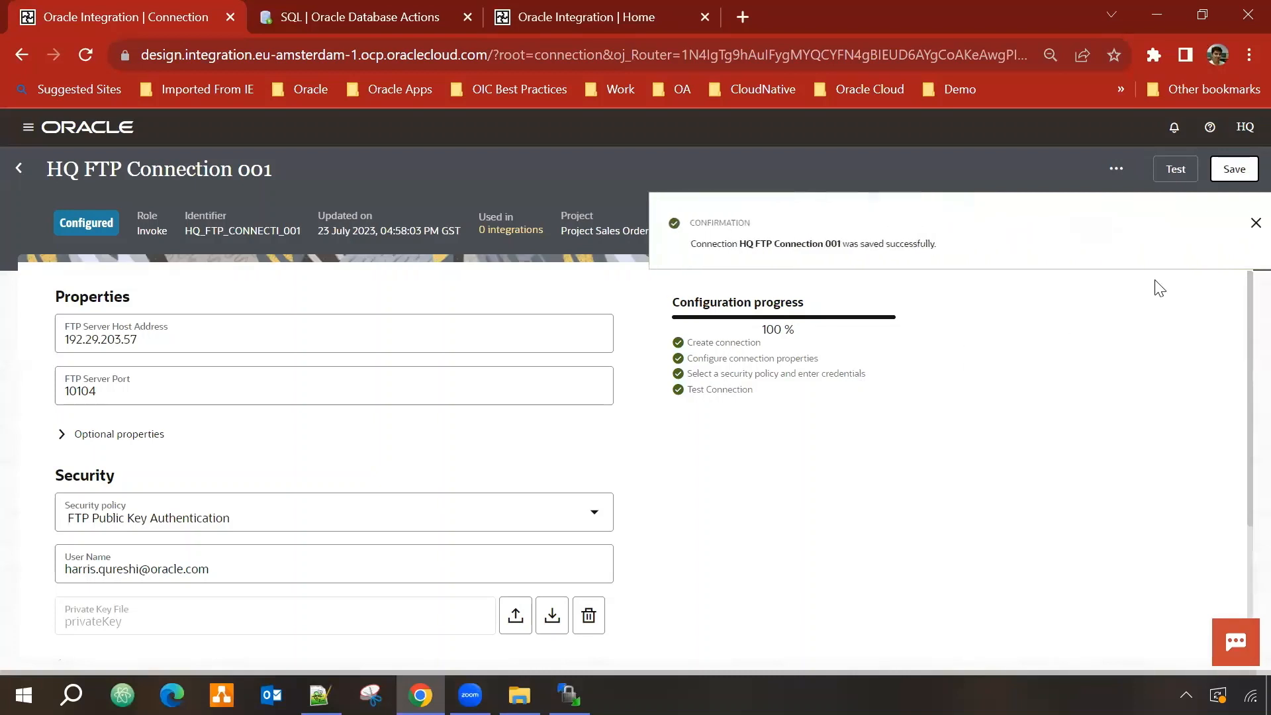
{"action": "left_click", "coordinate": [1233, 222]}
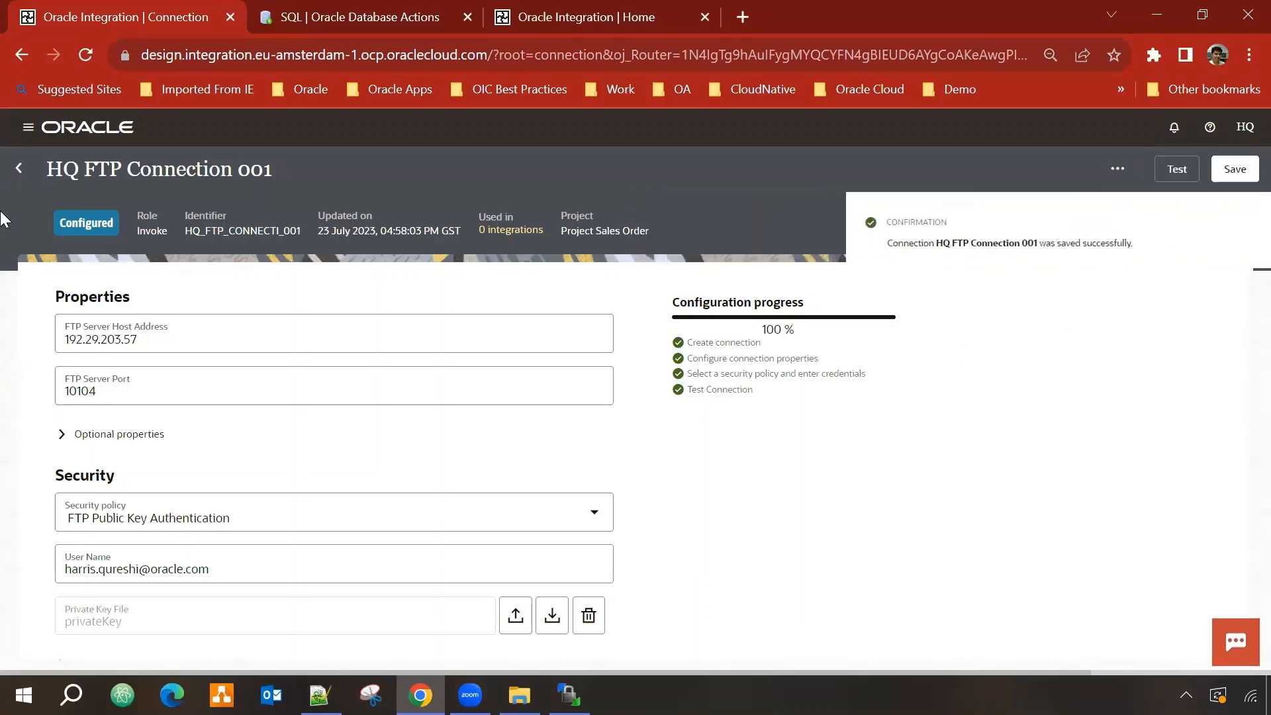
{"action": "left_click", "coordinate": [18, 169]}
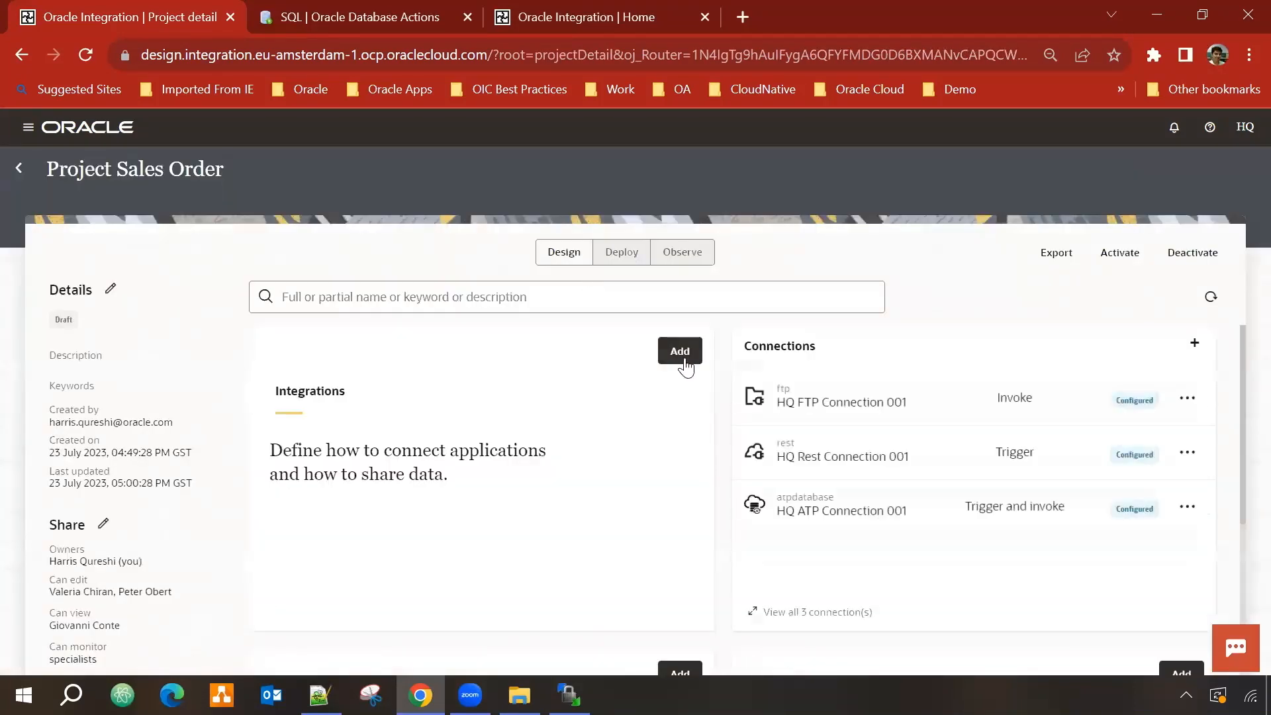
Step: Create a lookup from scratch named Notification_Lookup in Project Sales Order
{"action": "scroll", "coordinate": [616, 377], "scroll_direction": "down", "scroll_amount": 4}
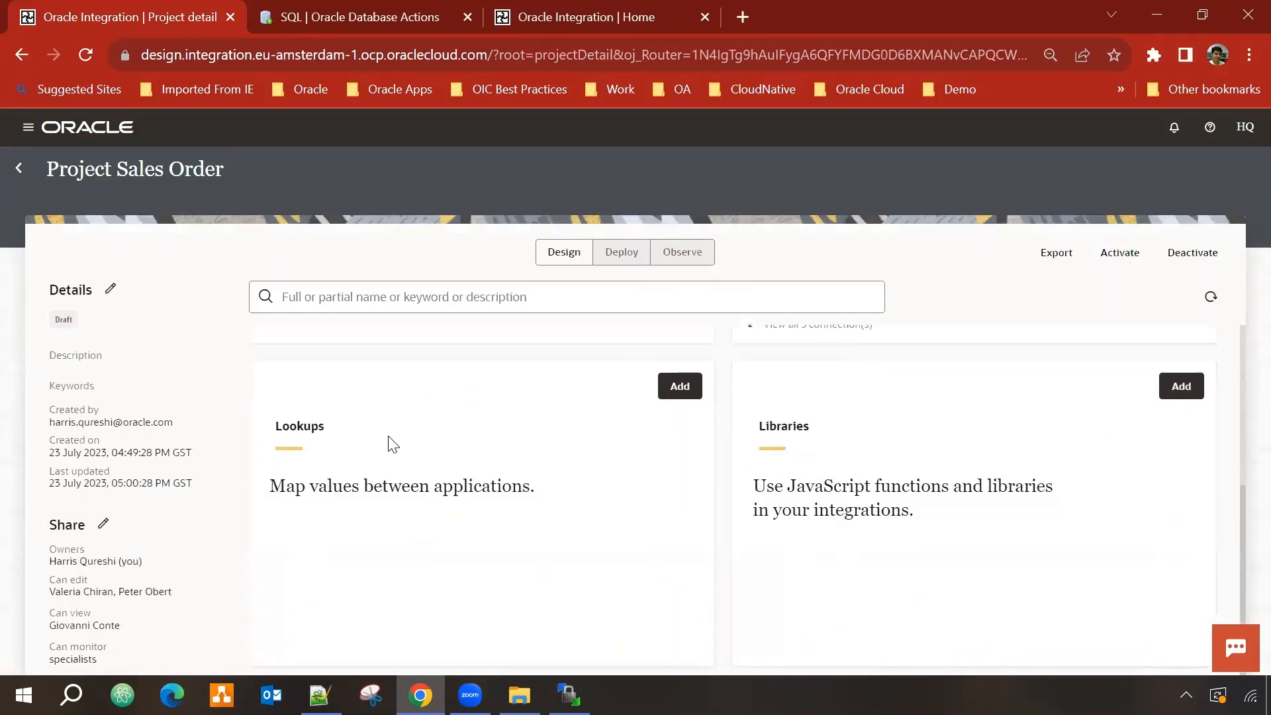
{"action": "left_click", "coordinate": [680, 389]}
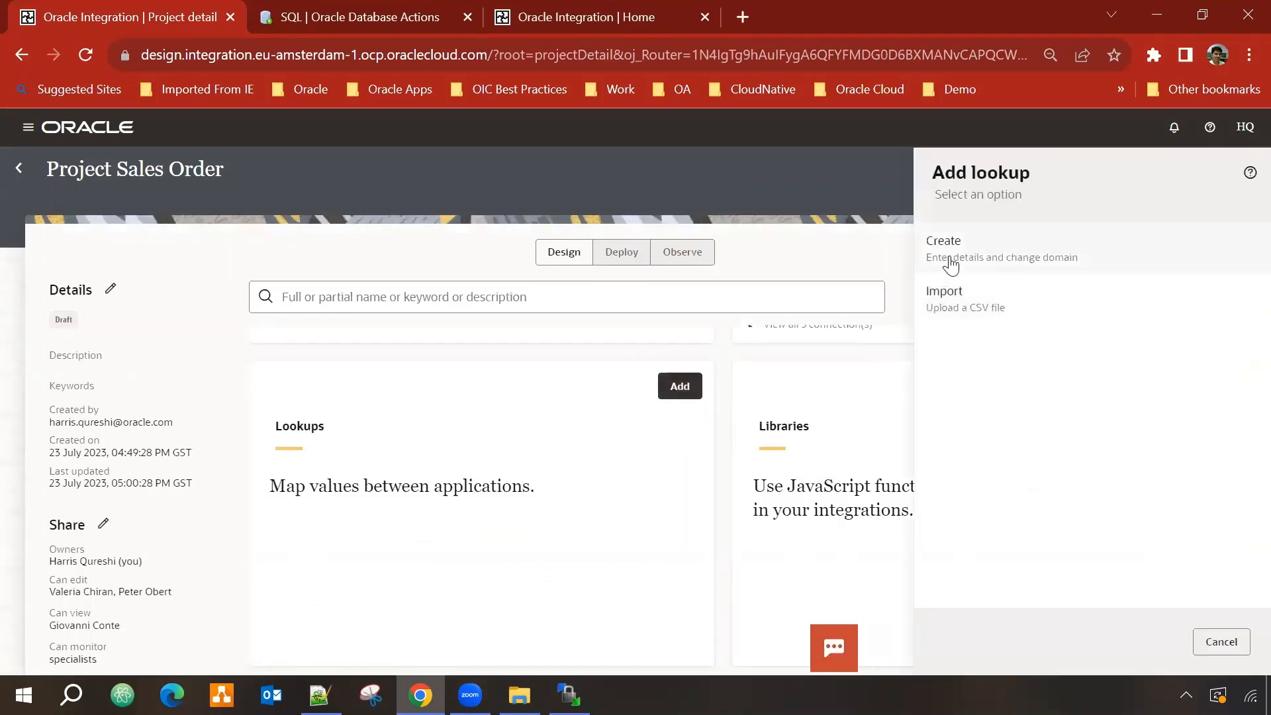
{"action": "left_click", "coordinate": [1032, 253]}
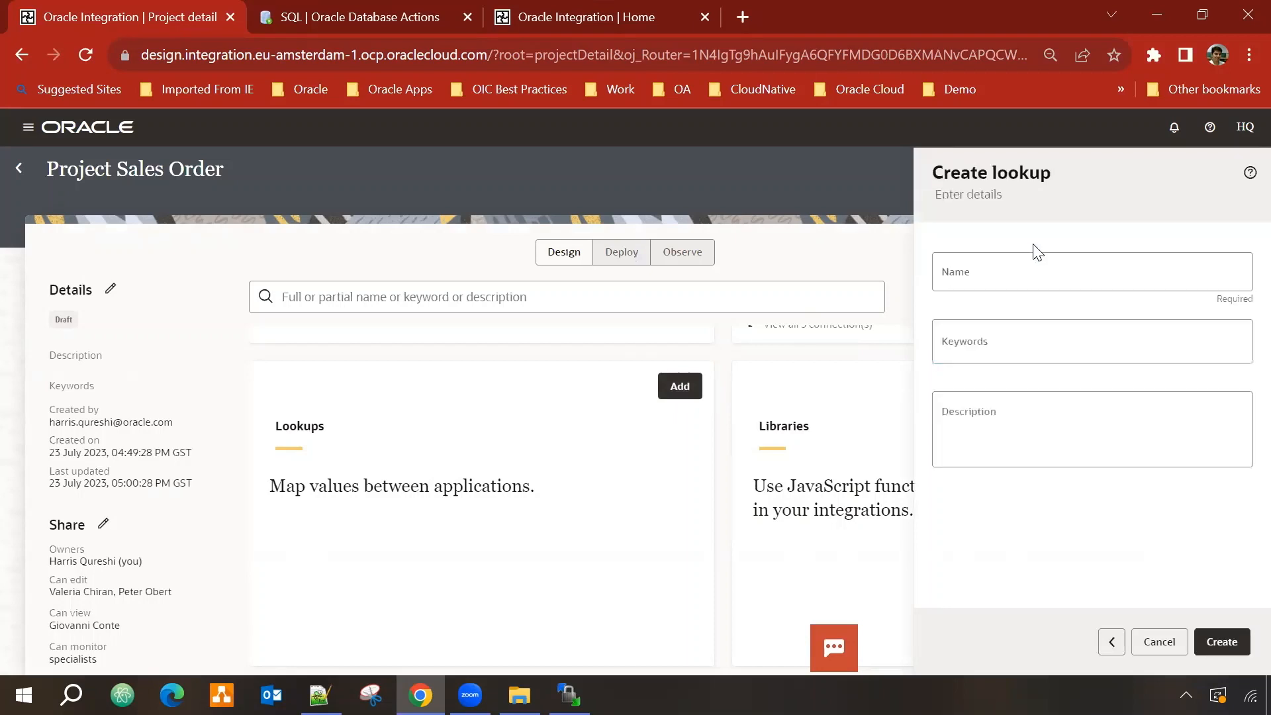
{"action": "left_click", "coordinate": [1000, 276]}
{"action": "type", "text": "Notification Lookup"}
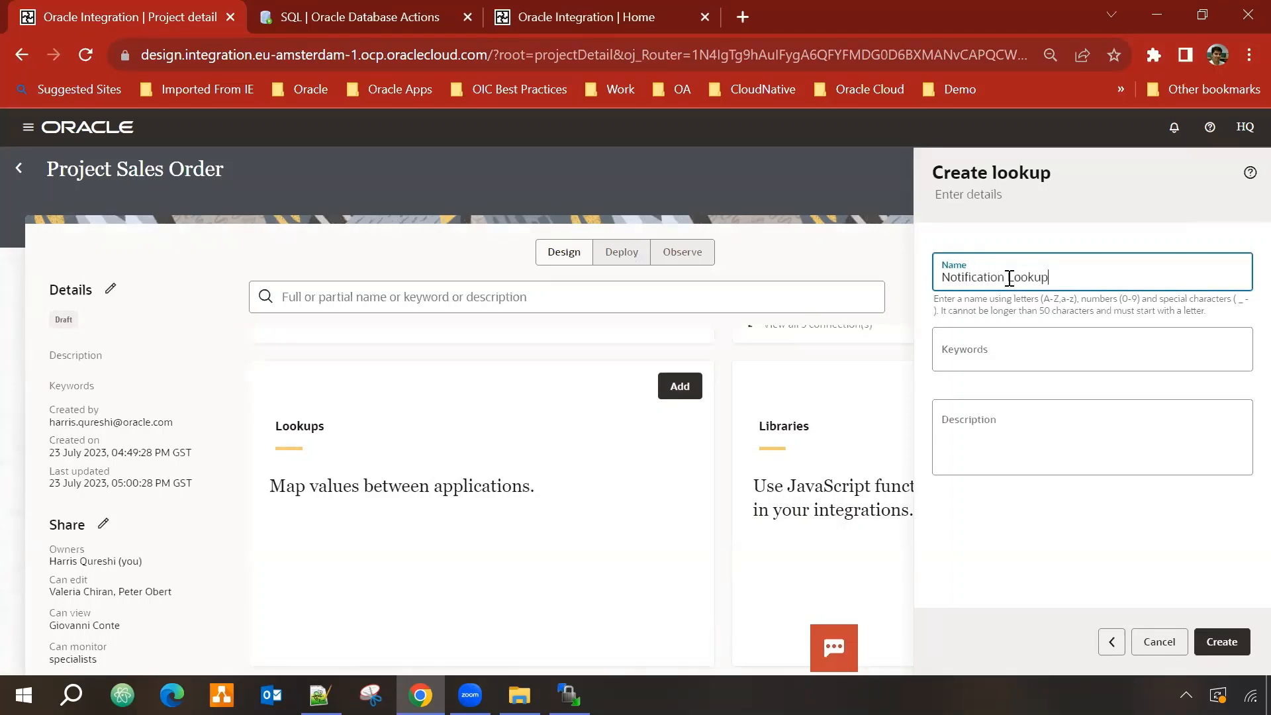
{"action": "key", "text": "BackSpace"}
{"action": "type", "text": "_"}
{"action": "left_click", "coordinate": [1223, 642]}
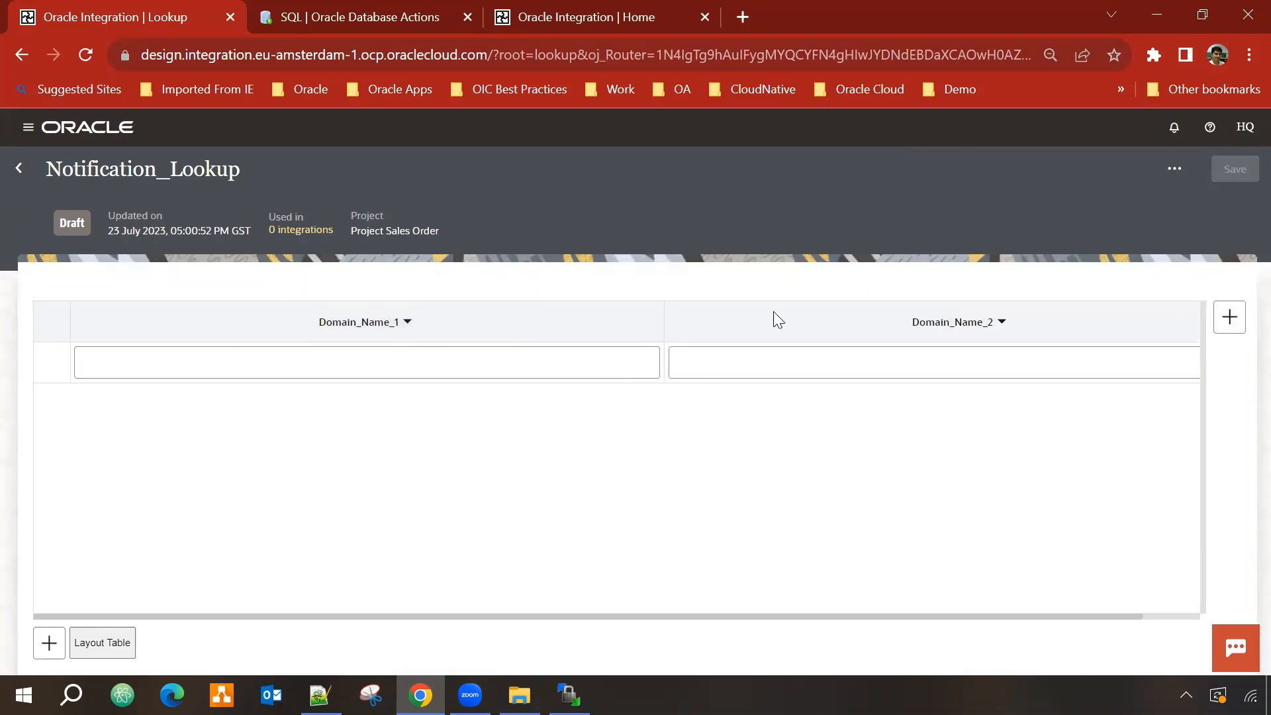
Step: Replace the default domain columns with two columns named Notify and Email
{"action": "left_click", "coordinate": [1233, 325]}
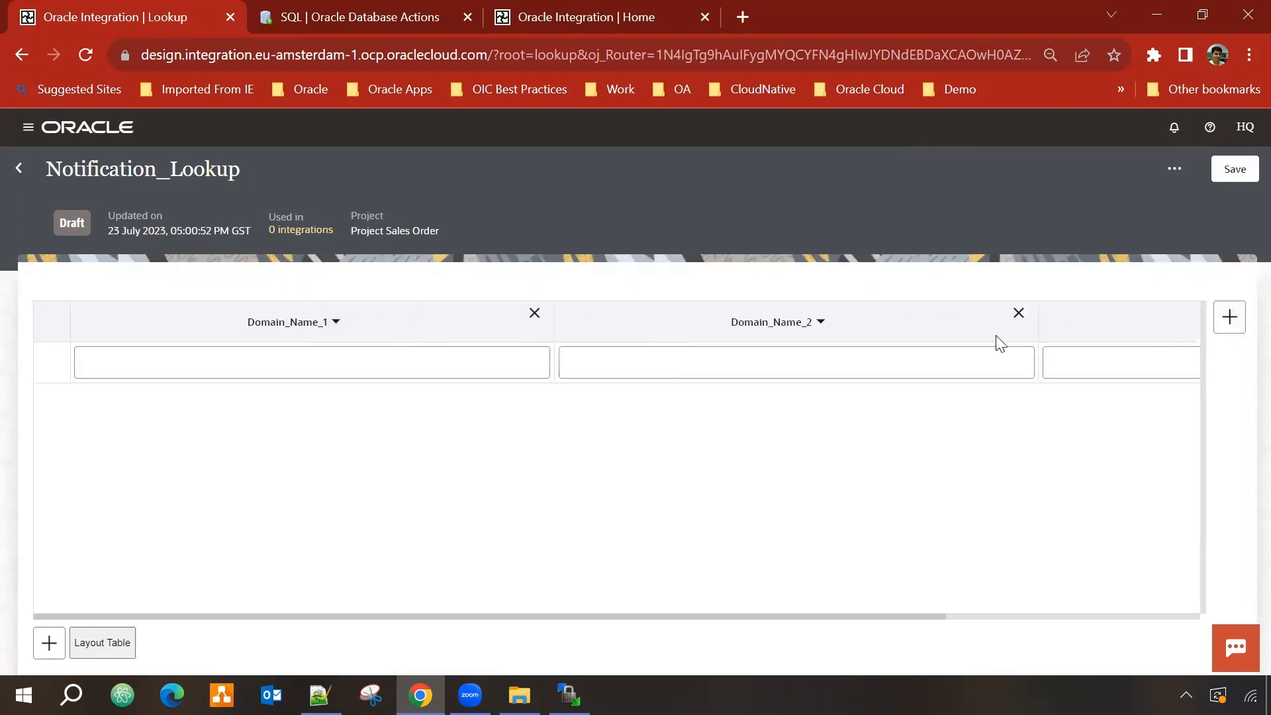
{"action": "left_click", "coordinate": [1018, 313]}
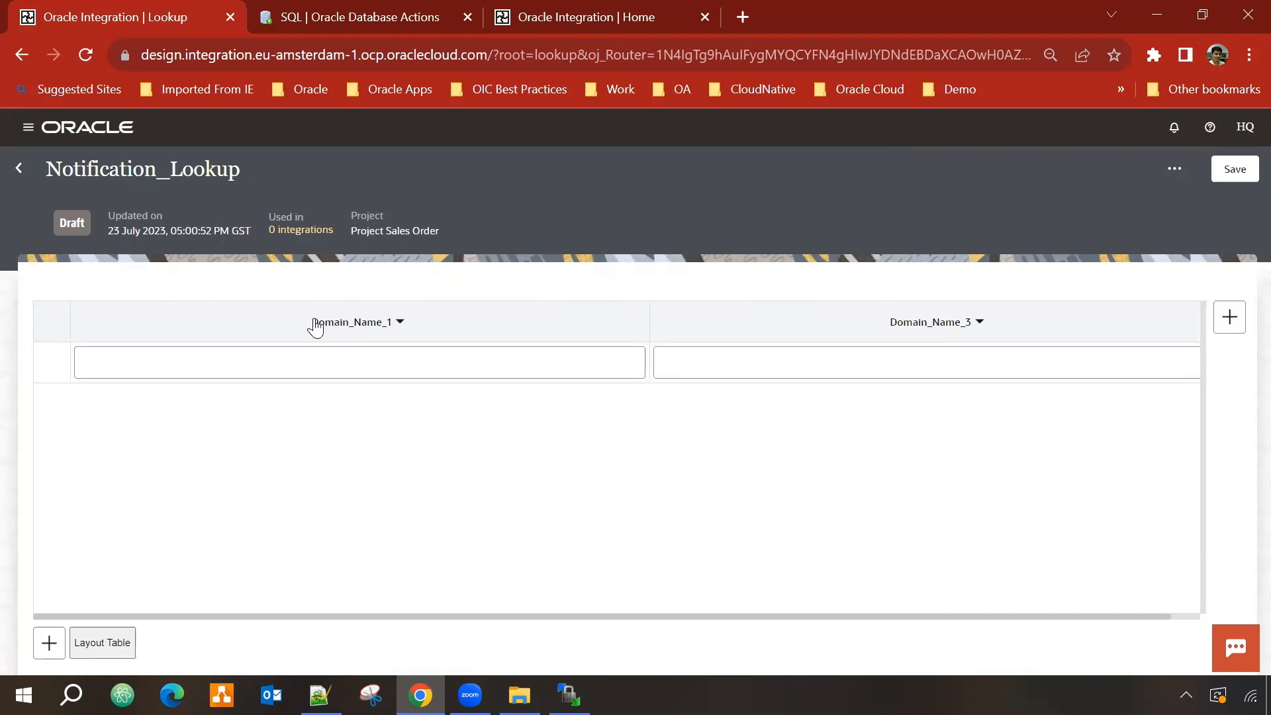
{"action": "left_click", "coordinate": [361, 322]}
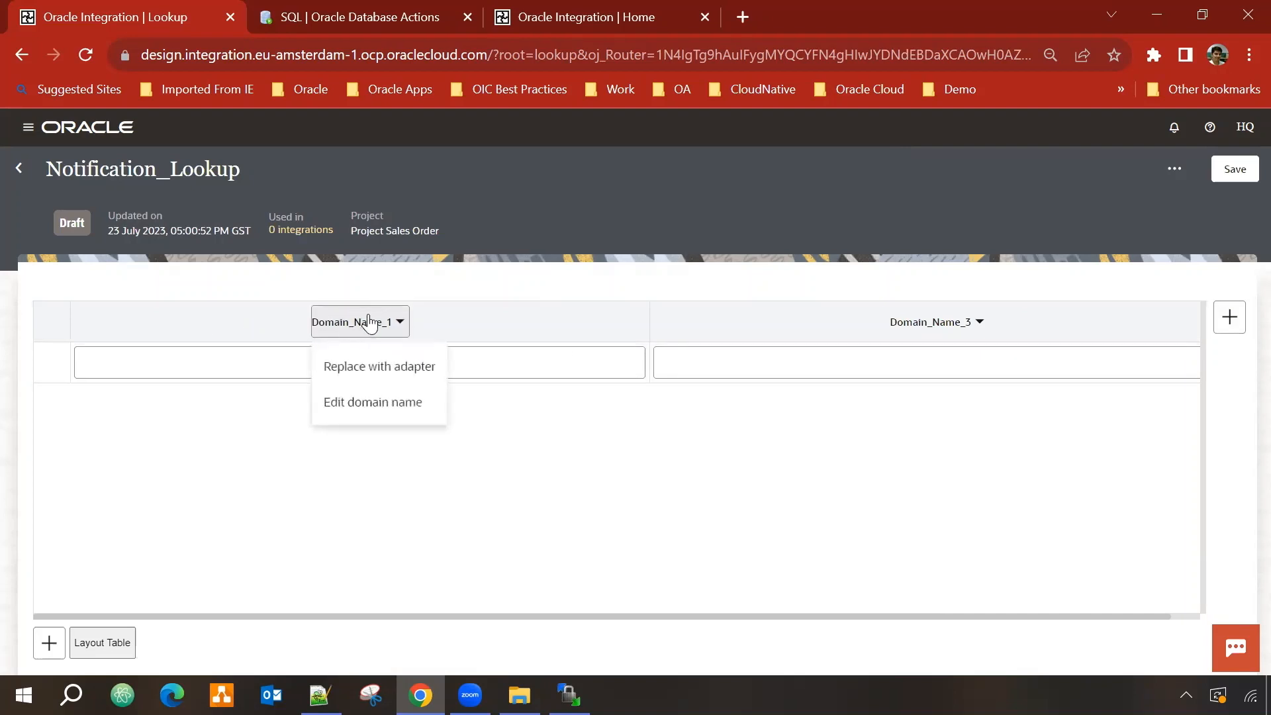
{"action": "left_click", "coordinate": [373, 404]}
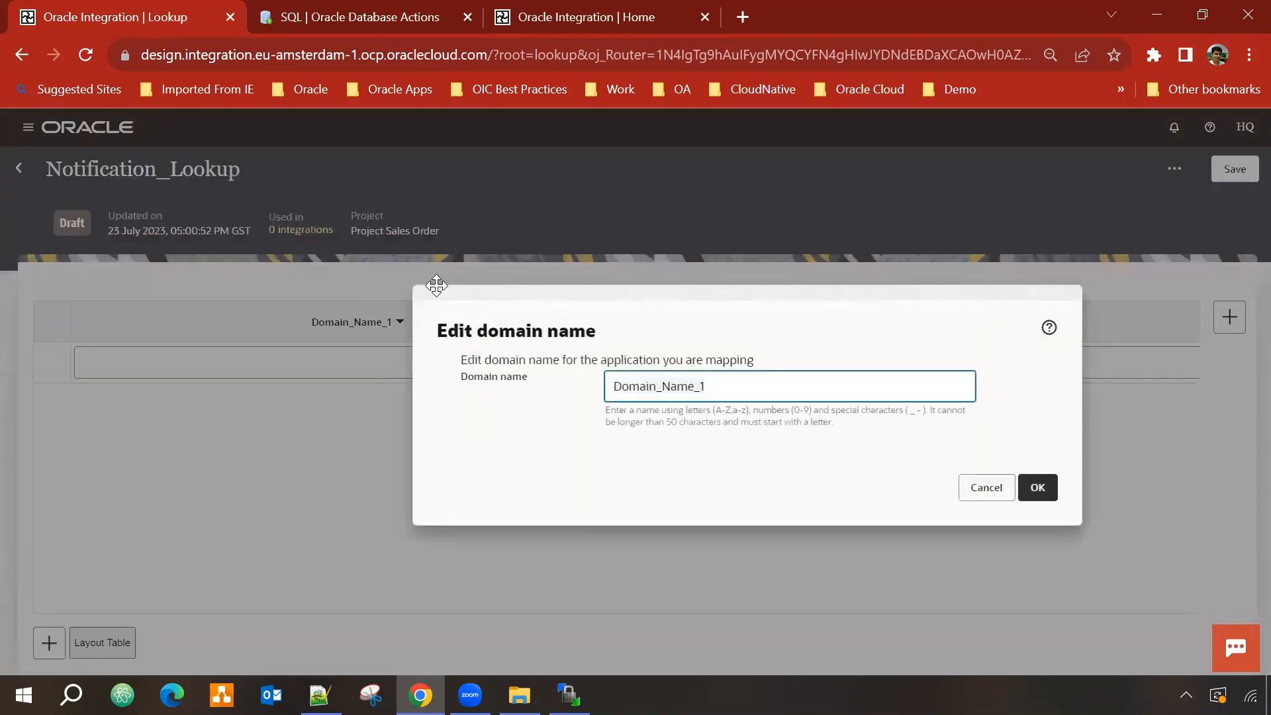
{"action": "key", "text": "ctrl+a"}
{"action": "type", "text": "N"}
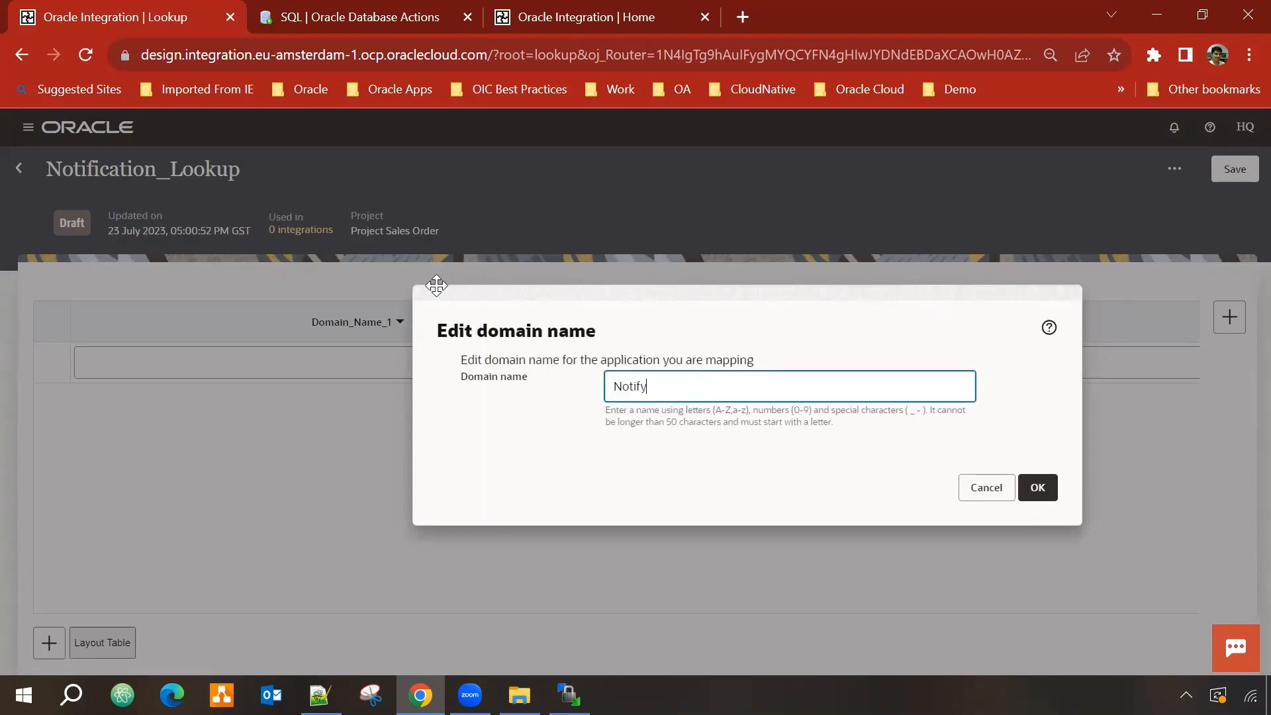
{"action": "left_click", "coordinate": [1037, 488]}
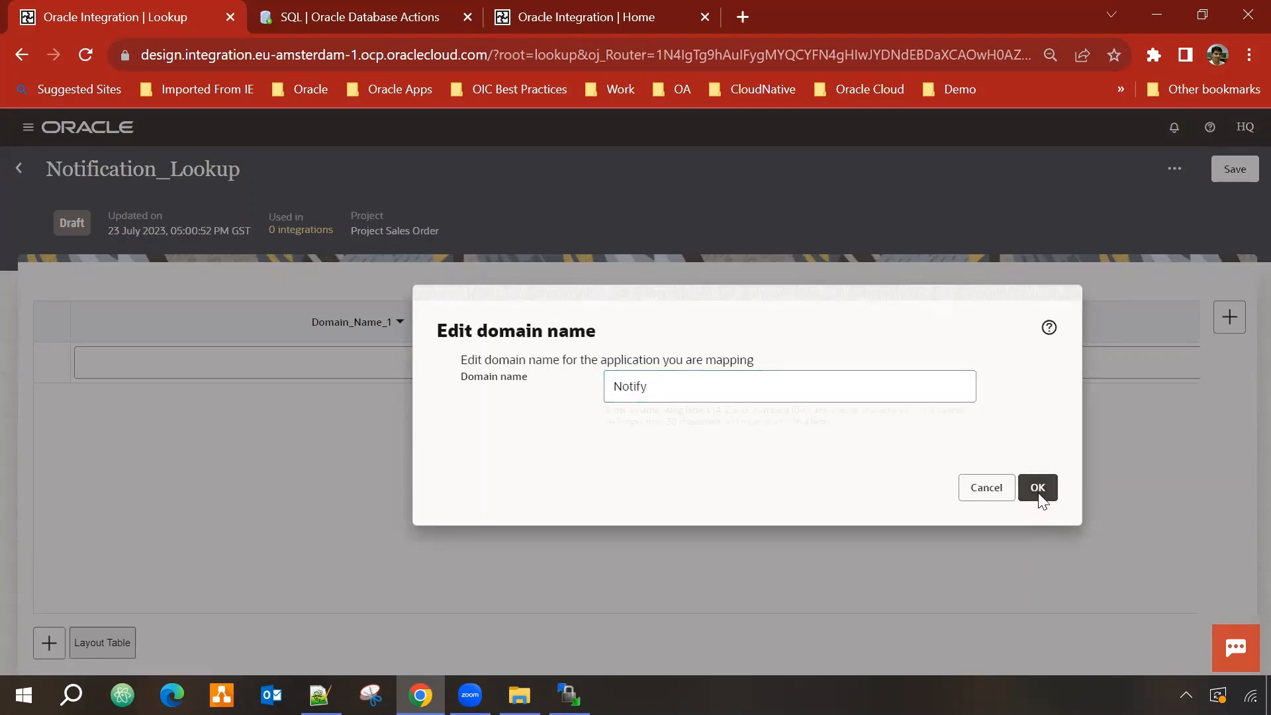
{"action": "left_click", "coordinate": [965, 329]}
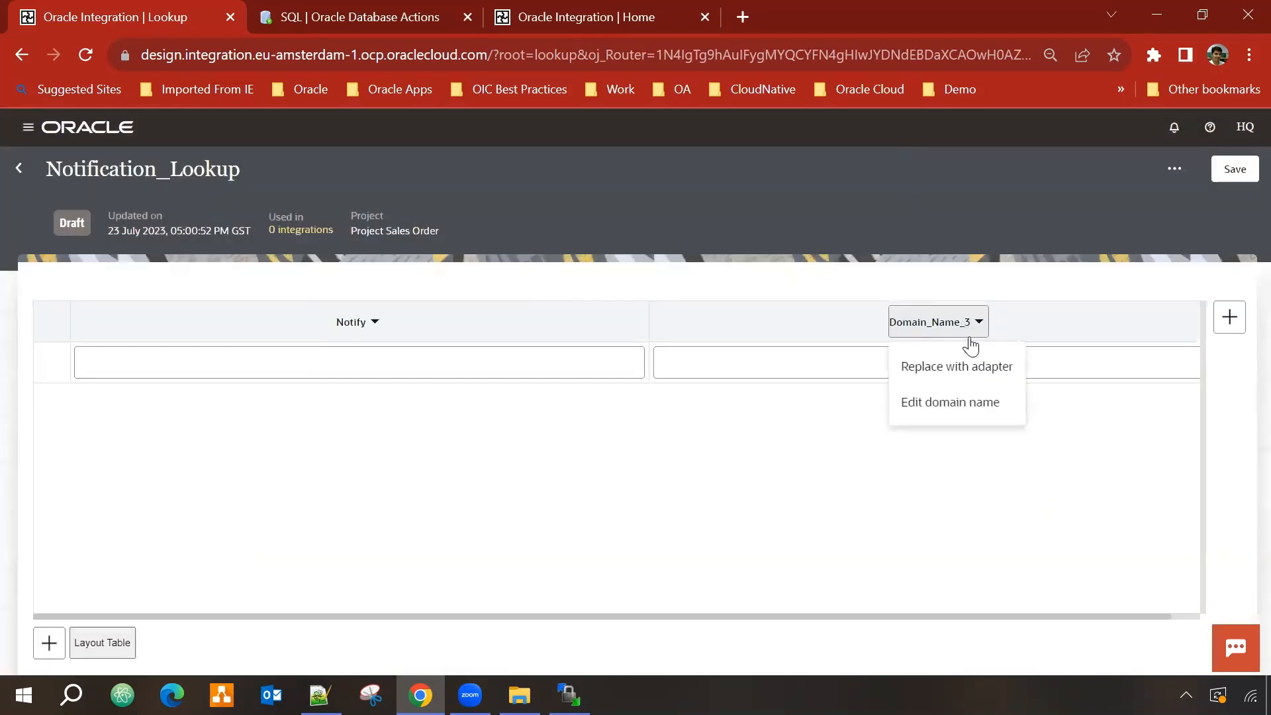
{"action": "left_click", "coordinate": [960, 401]}
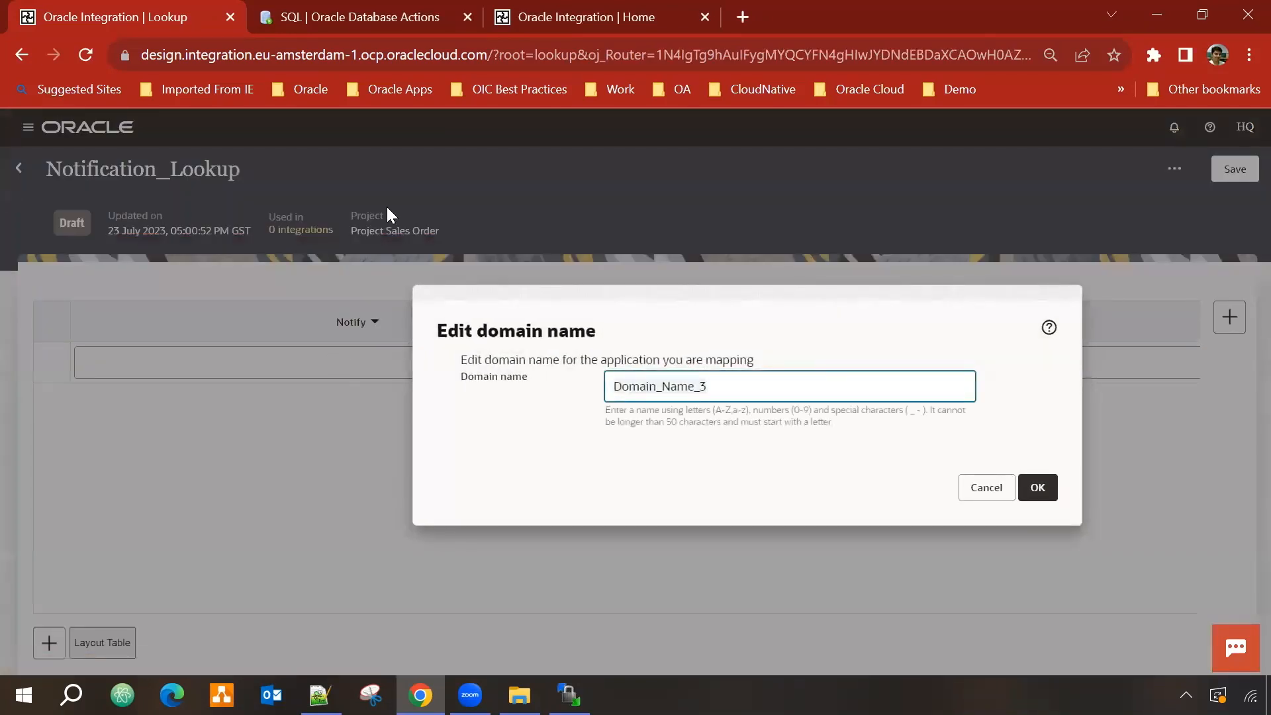
{"action": "key", "text": "ctrl+a"}
{"action": "type", "text": "Ema"}
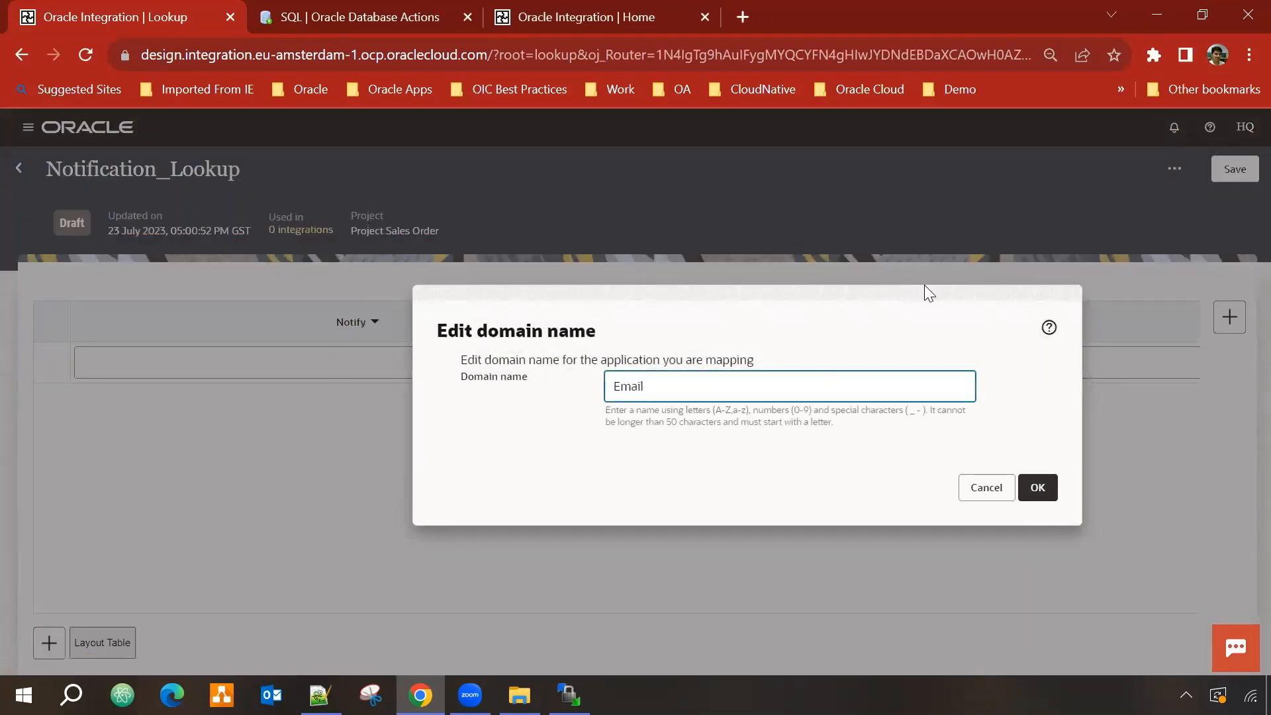
{"action": "left_click", "coordinate": [1035, 488]}
Step: Fill a To row with the recipient's e-mail address and add a From row
{"action": "left_click", "coordinate": [255, 355]}
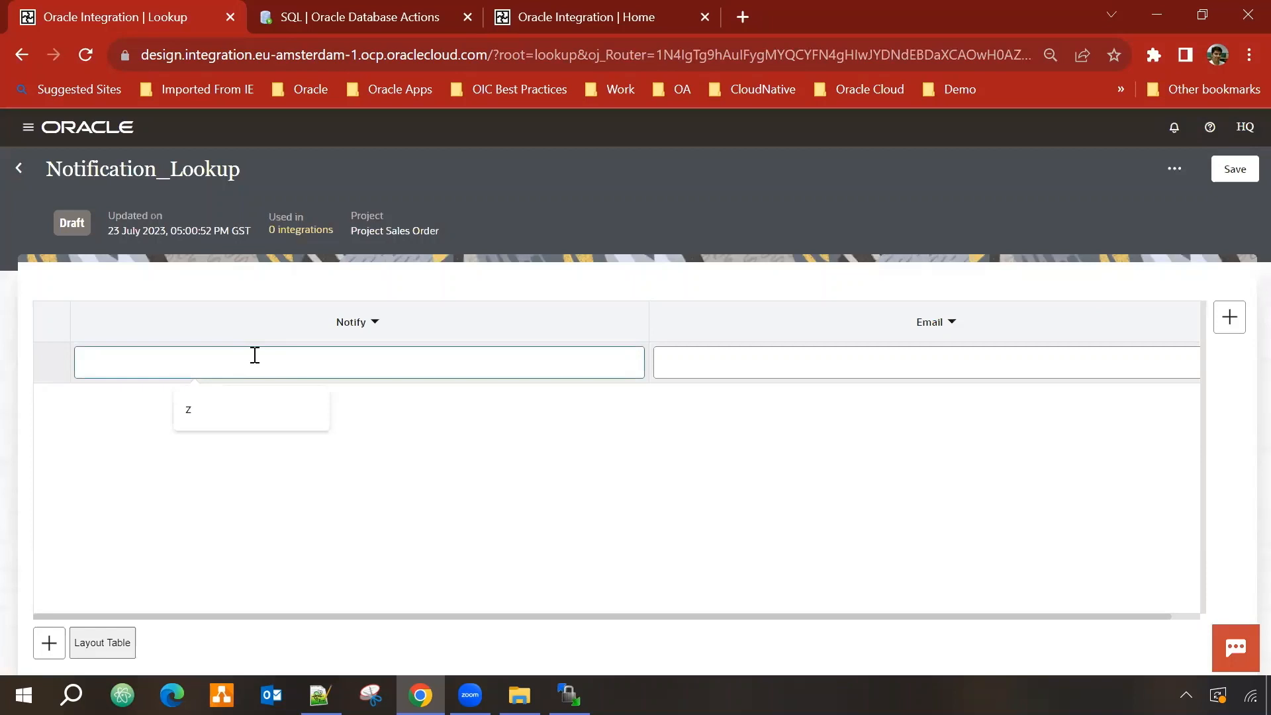
{"action": "type", "text": "To"}
{"action": "left_click", "coordinate": [739, 367]}
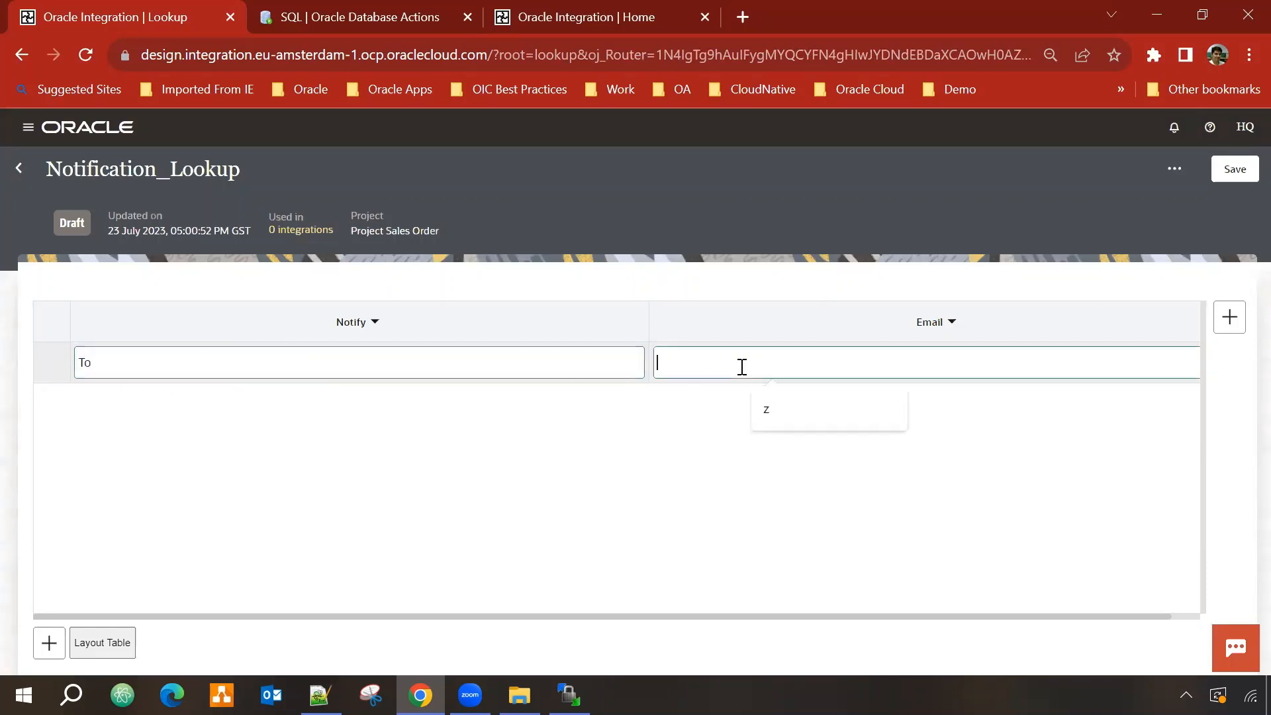
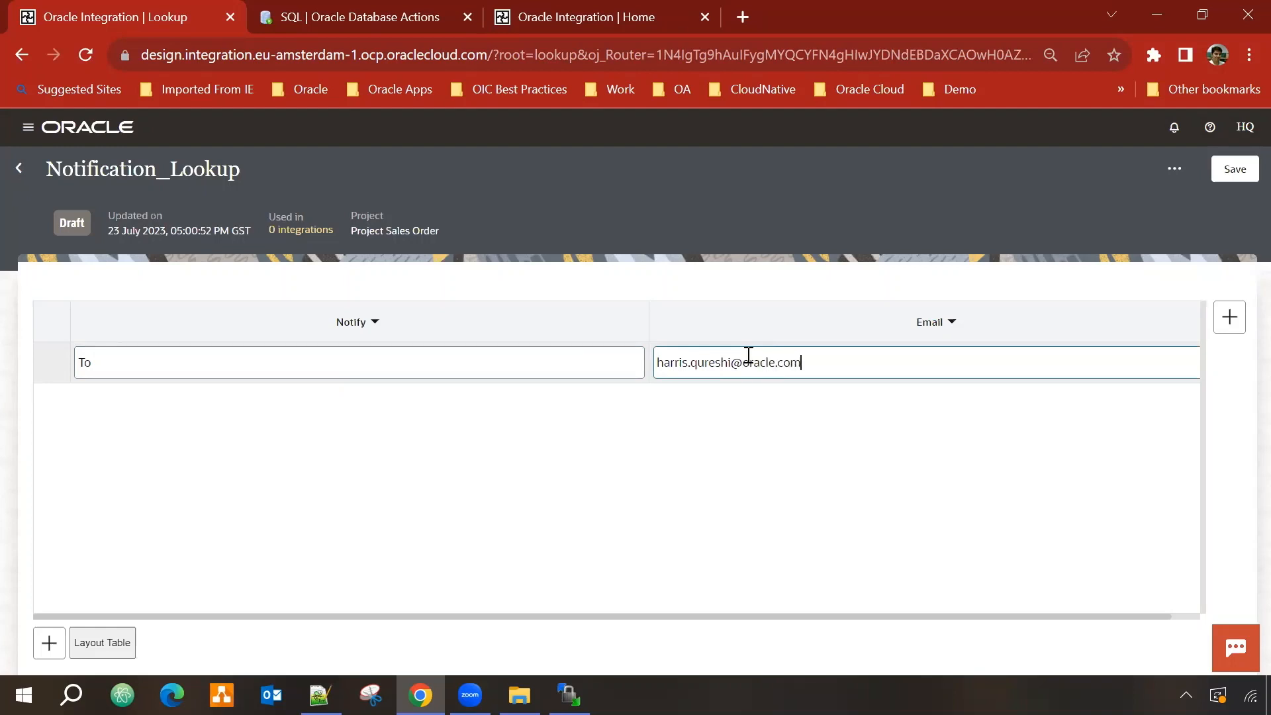
{"action": "left_click", "coordinate": [34, 650]}
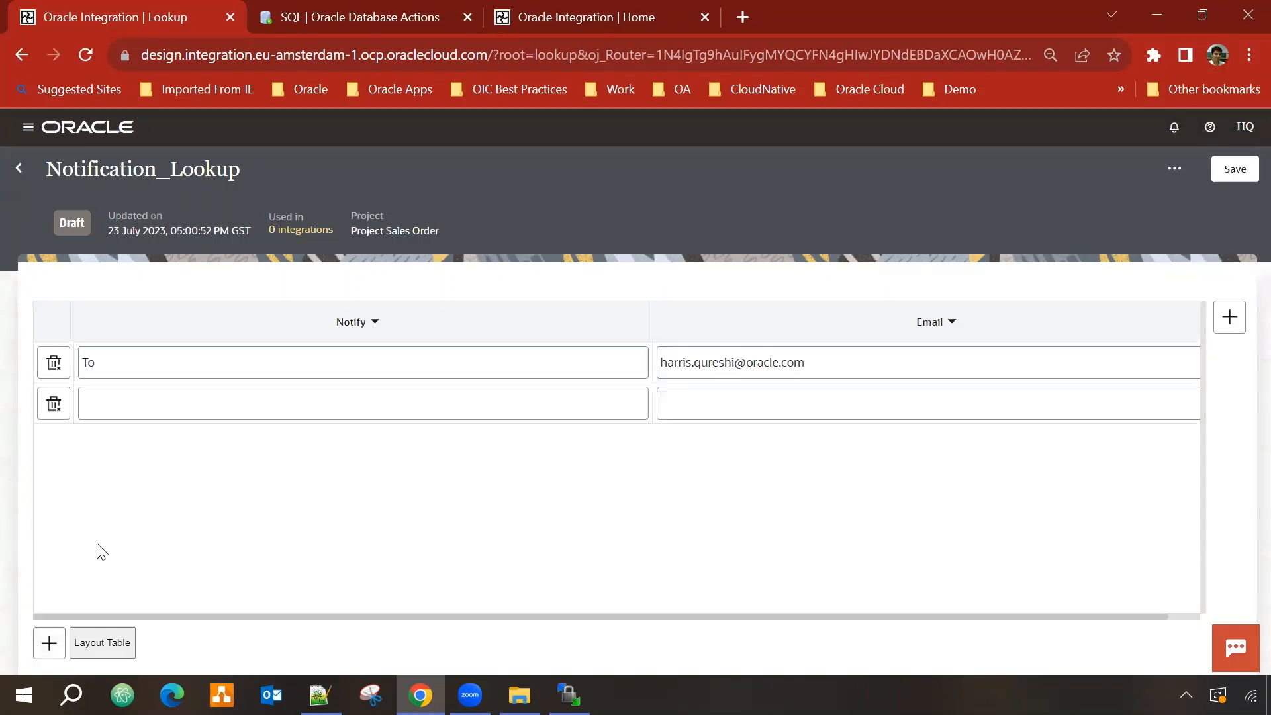
{"action": "left_click", "coordinate": [169, 396]}
{"action": "type", "text": "Frm"}
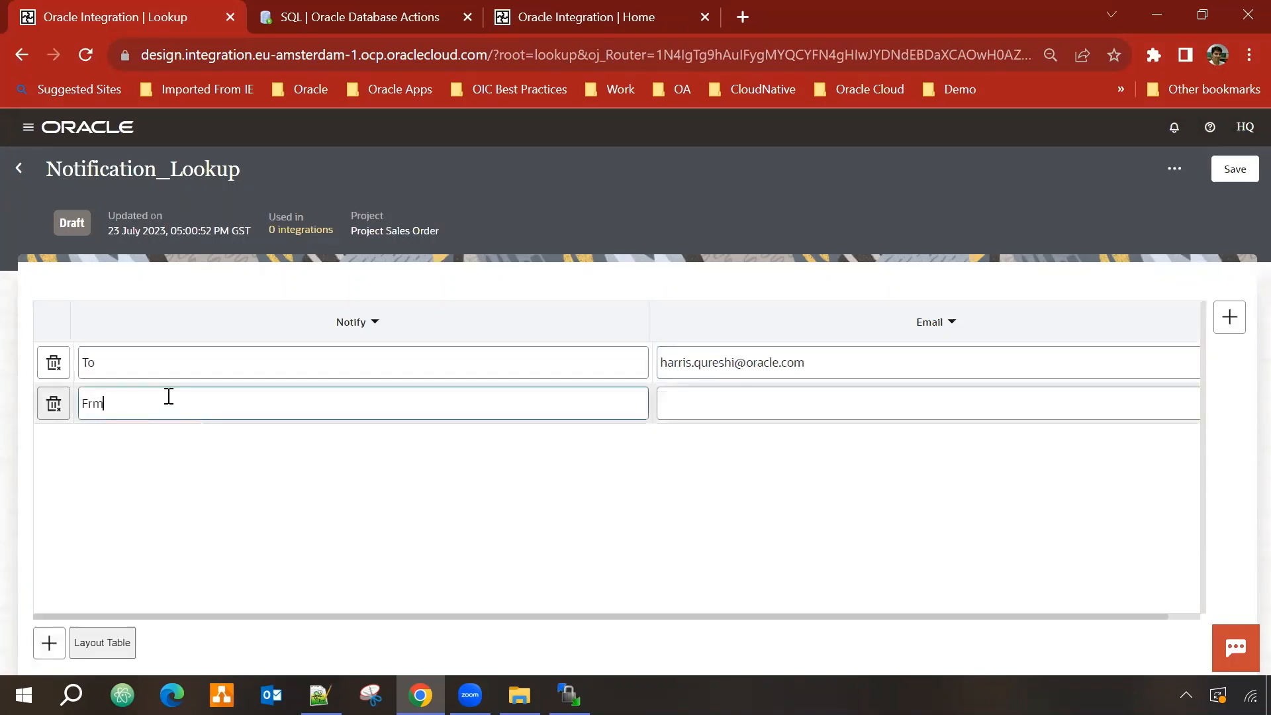
{"action": "type", "text": "om"}
{"action": "key", "text": "Tab"}
{"action": "key", "text": "ctrl+v"}
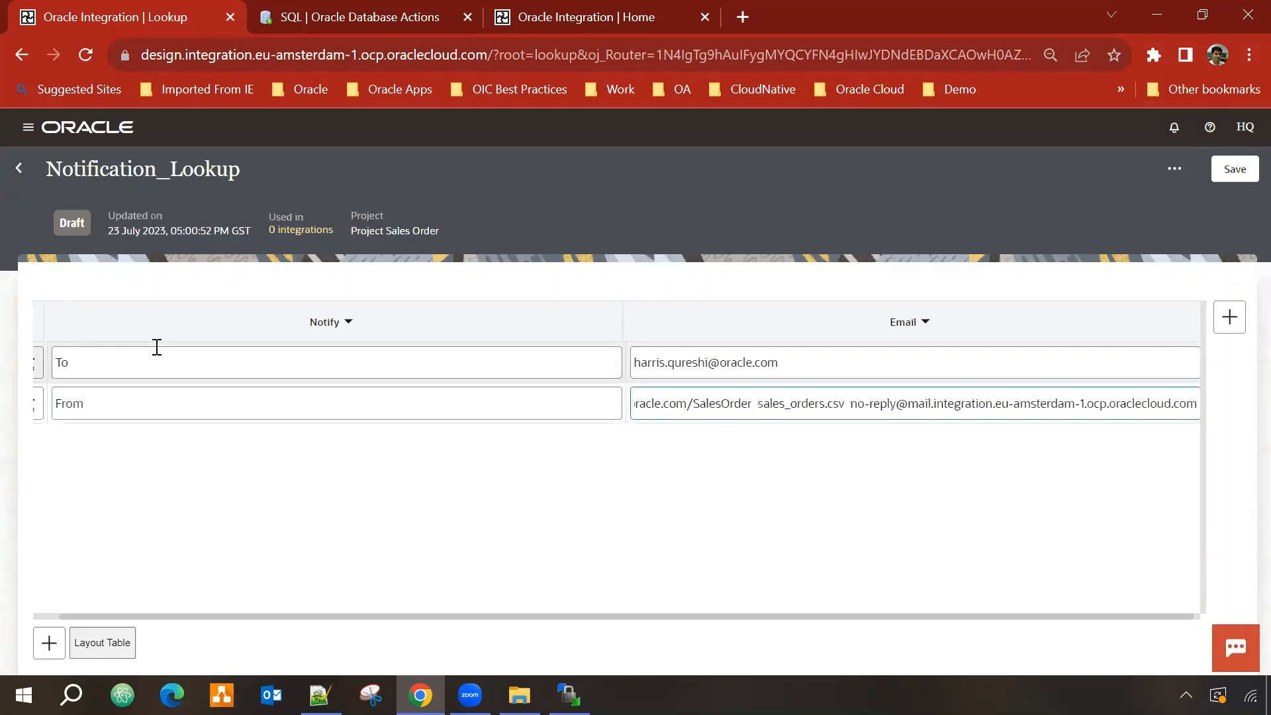
{"action": "key", "text": "ctrl+z"}
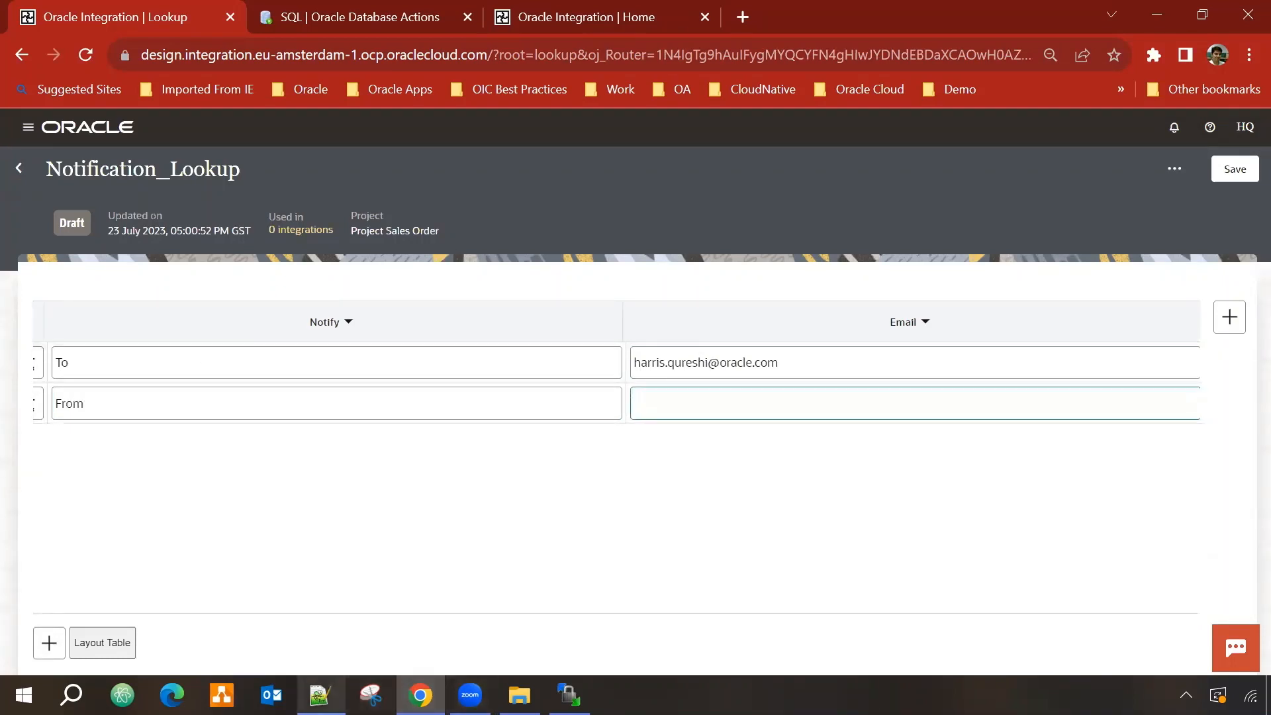
Step: Copy the no-reply sender address from the Notepad++ notes
{"action": "left_click", "coordinate": [320, 695]}
{"action": "left_click", "coordinate": [448, 360]}
{"action": "left_click", "coordinate": [12, 348]}
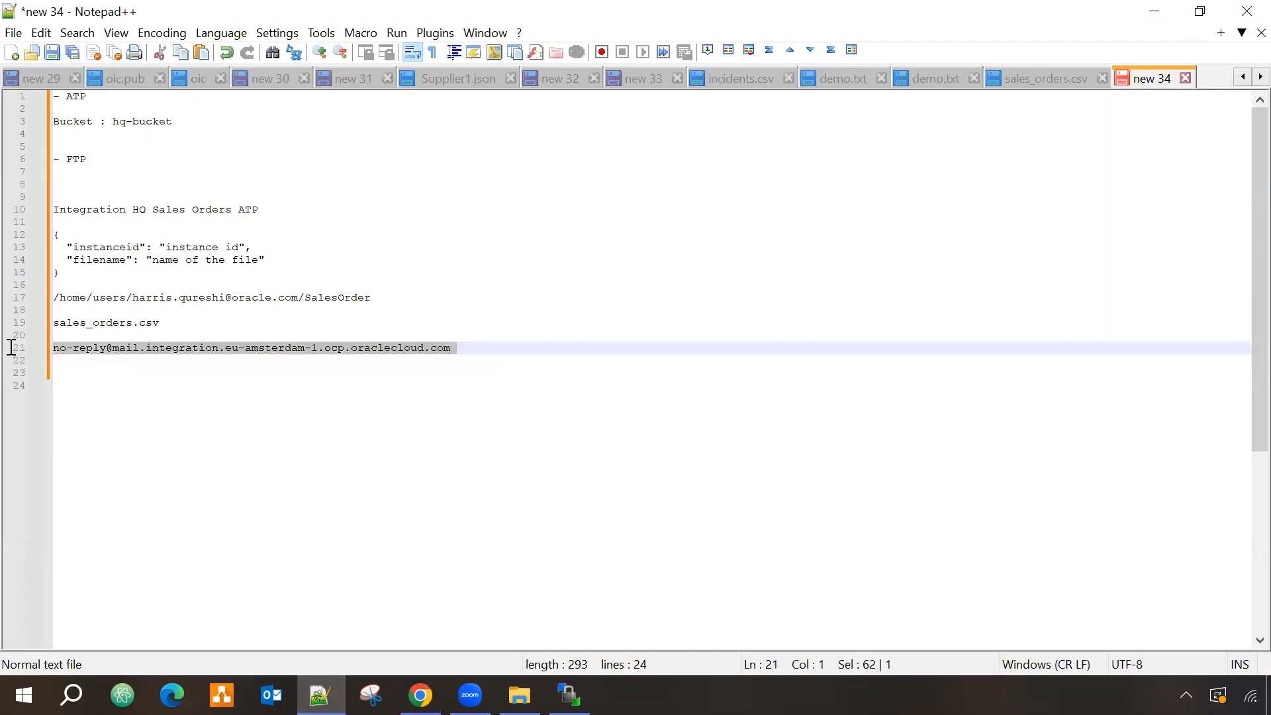
{"action": "key", "text": "ctrl+c"}
Step: Paste the no-reply sender address into the From row's Email cell and save the lookup
{"action": "left_click", "coordinate": [1154, 11]}
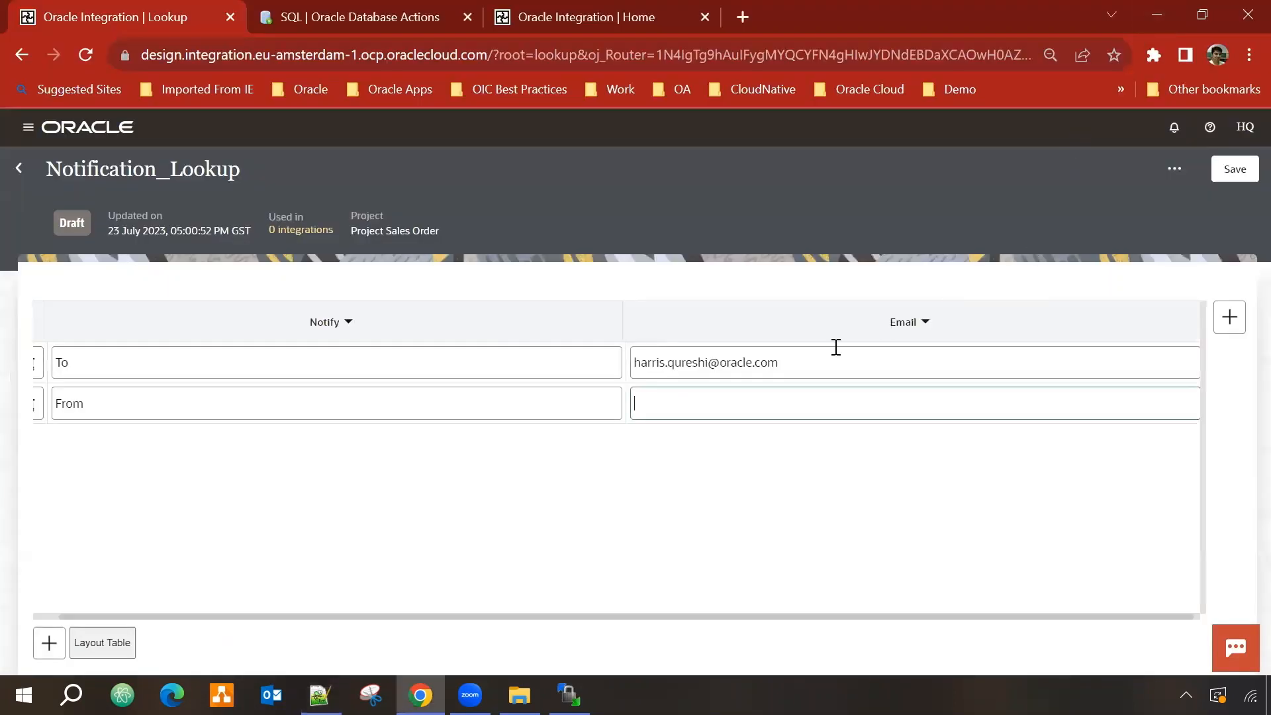
{"action": "key", "text": "ctrl+v"}
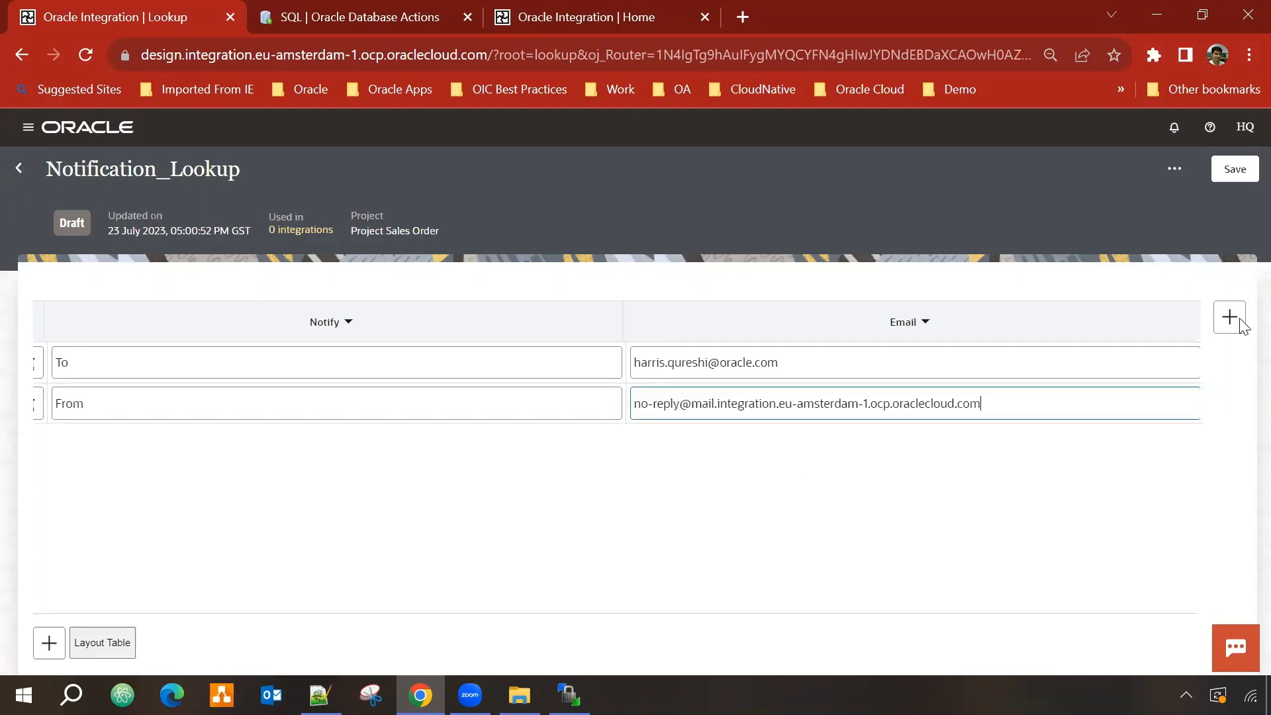
{"action": "left_click", "coordinate": [1234, 169]}
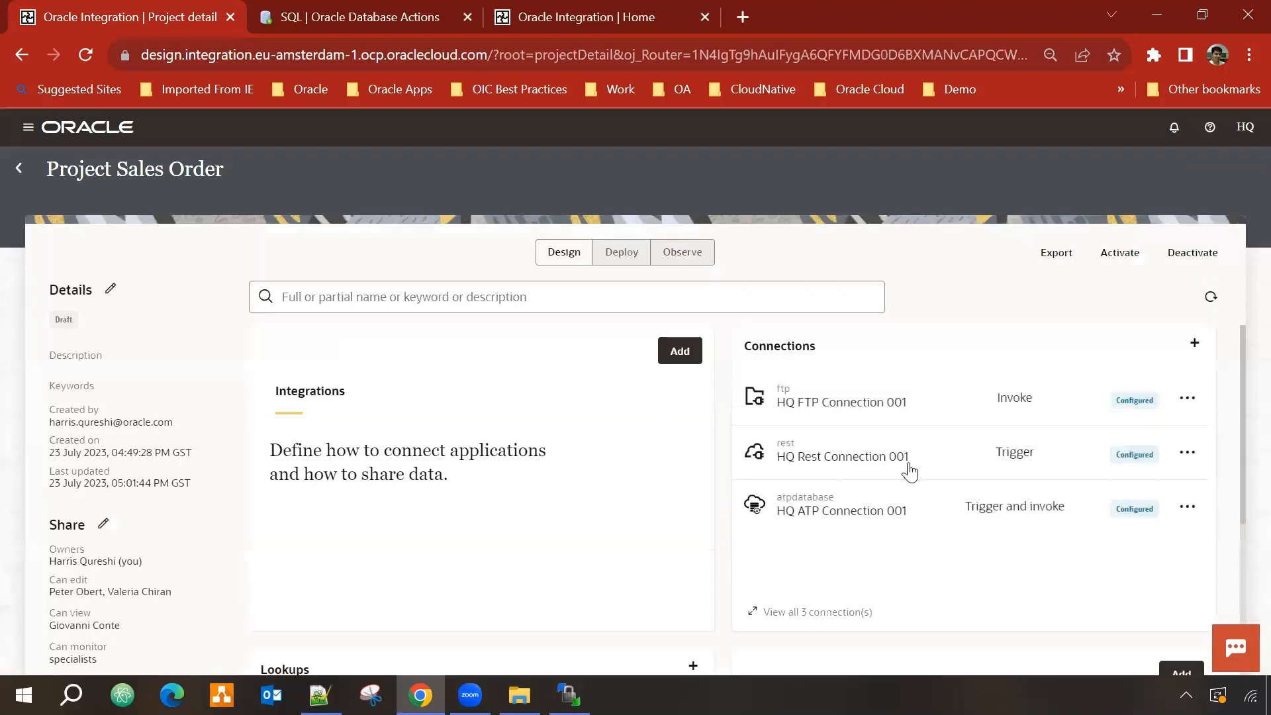
{"action": "scroll", "coordinate": [910, 472], "scroll_direction": "down", "scroll_amount": 3}
{"action": "scroll", "coordinate": [364, 528], "scroll_direction": "up", "scroll_amount": 1}
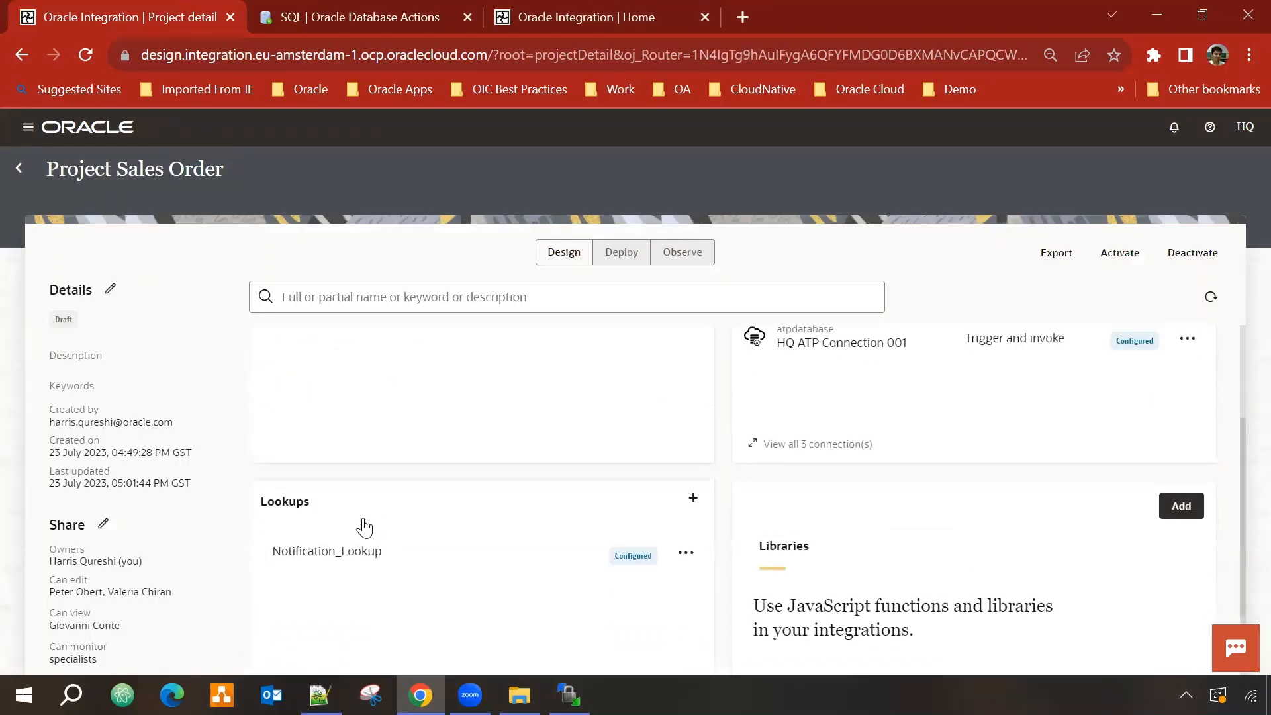
{"action": "scroll", "coordinate": [364, 528], "scroll_direction": "up", "scroll_amount": 3}
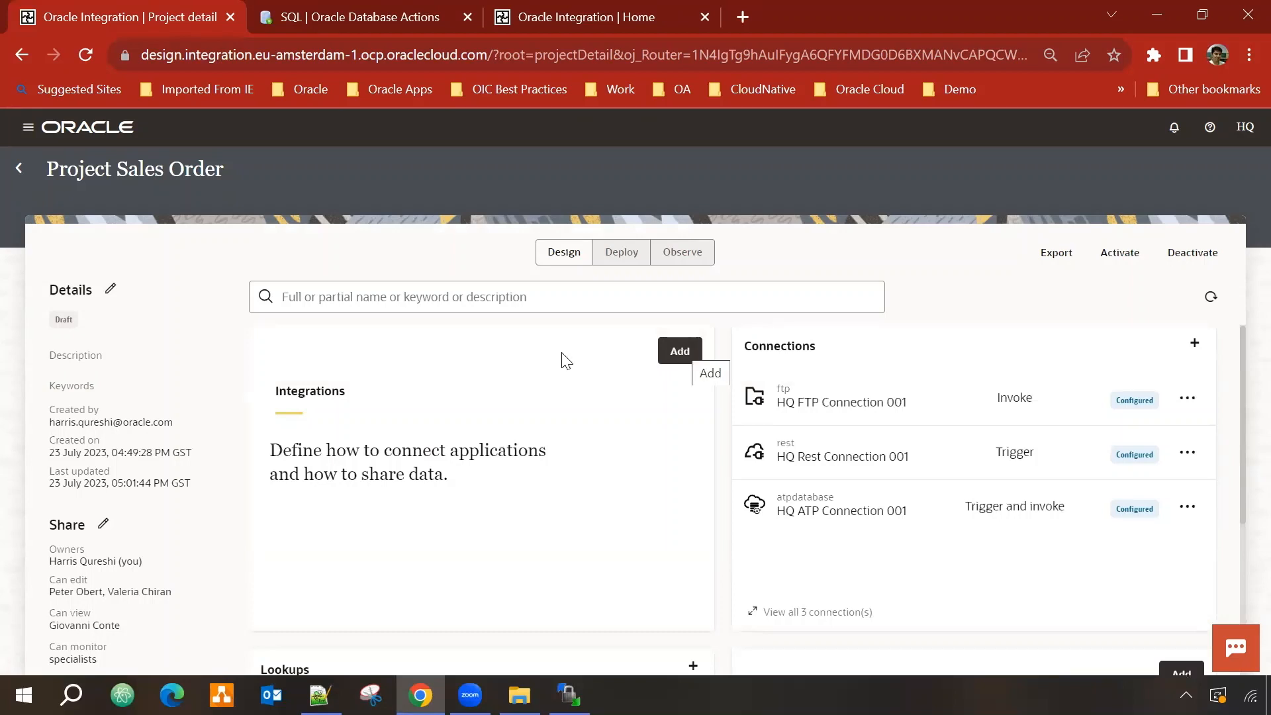
Step: Create the 'HQ Sales Orders ATP' integration with an Application trigger
{"action": "left_click", "coordinate": [680, 351]}
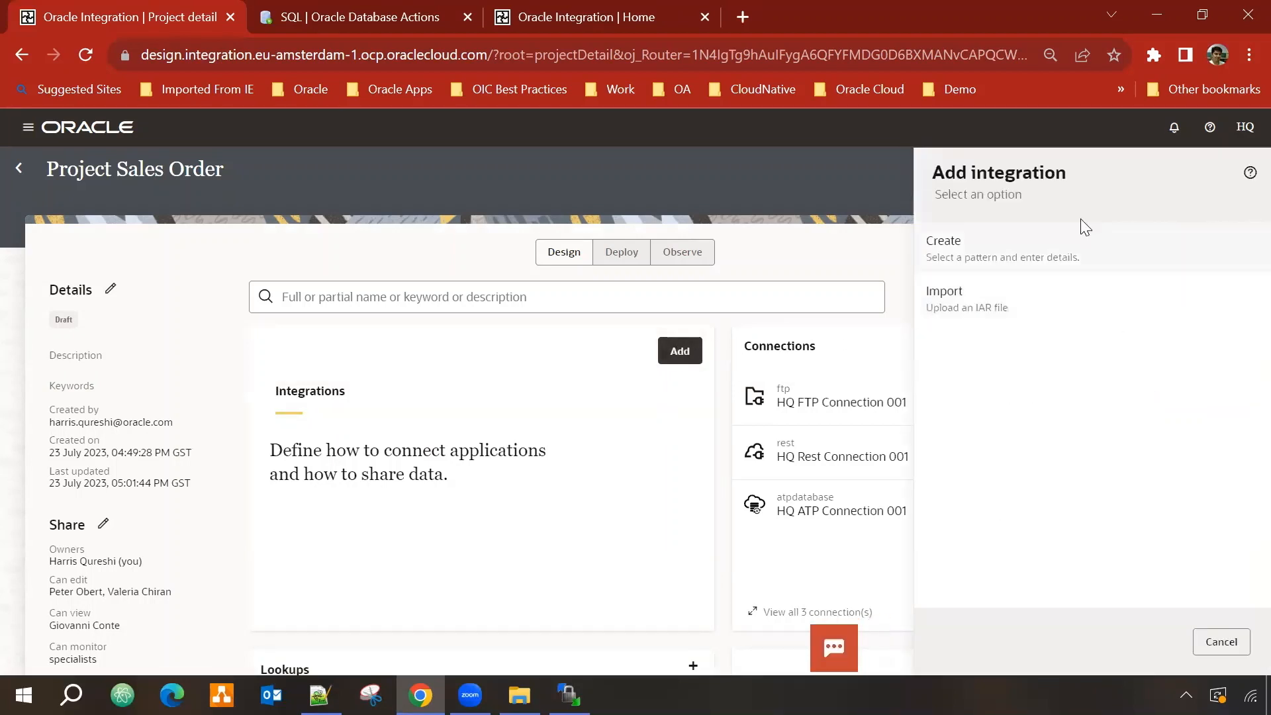
{"action": "left_click", "coordinate": [1068, 249]}
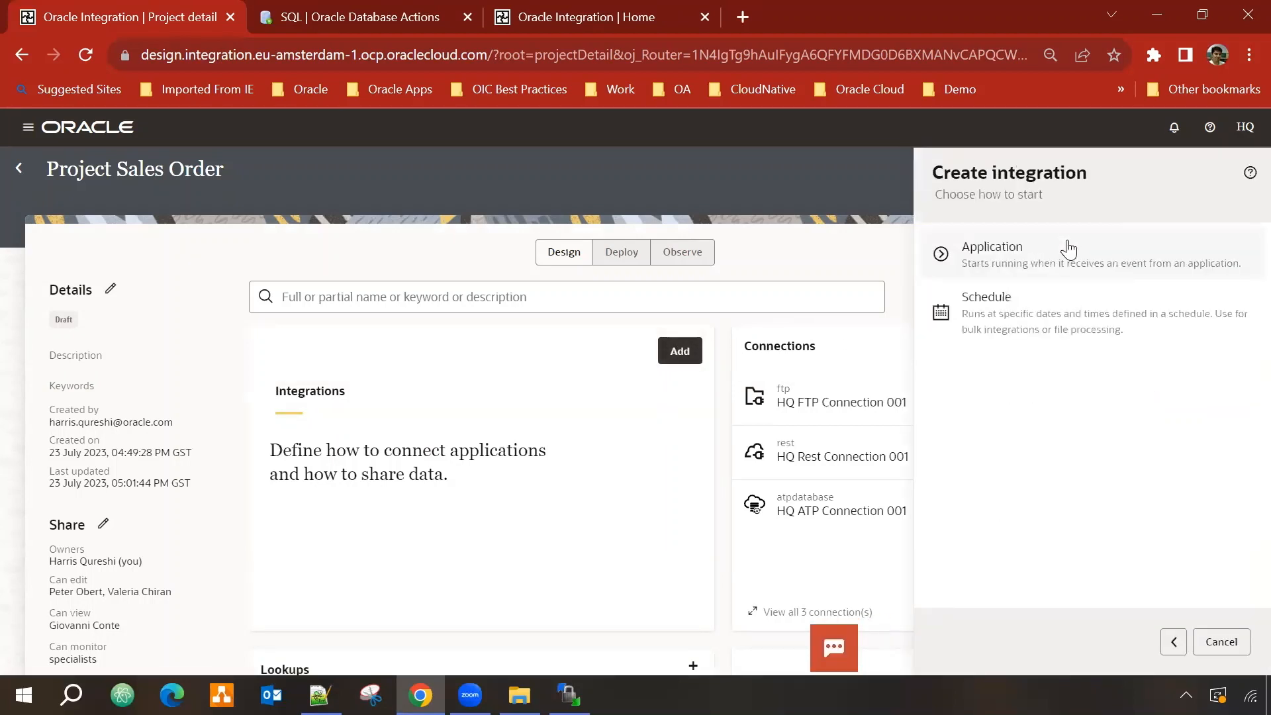
{"action": "left_click", "coordinate": [1021, 253]}
{"action": "left_click", "coordinate": [1007, 263]}
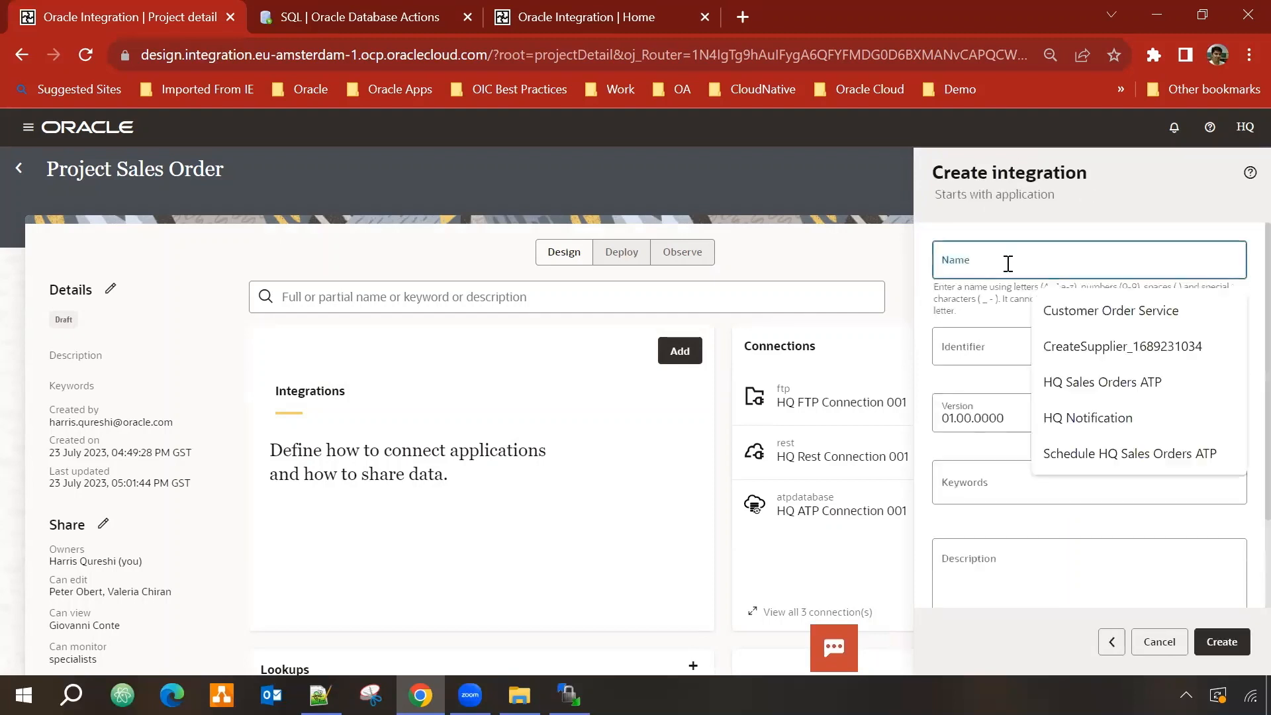
{"action": "type", "text": "HQ Sa"}
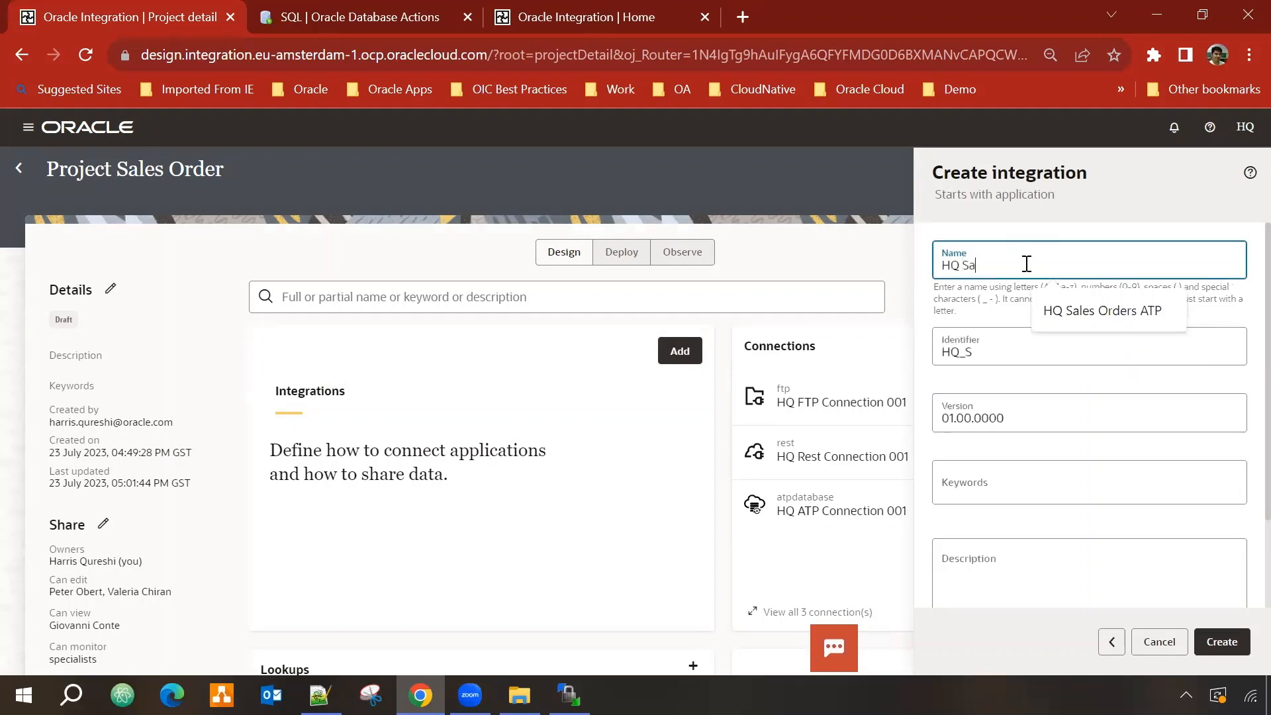
{"action": "type", "text": "les Orders ATP"}
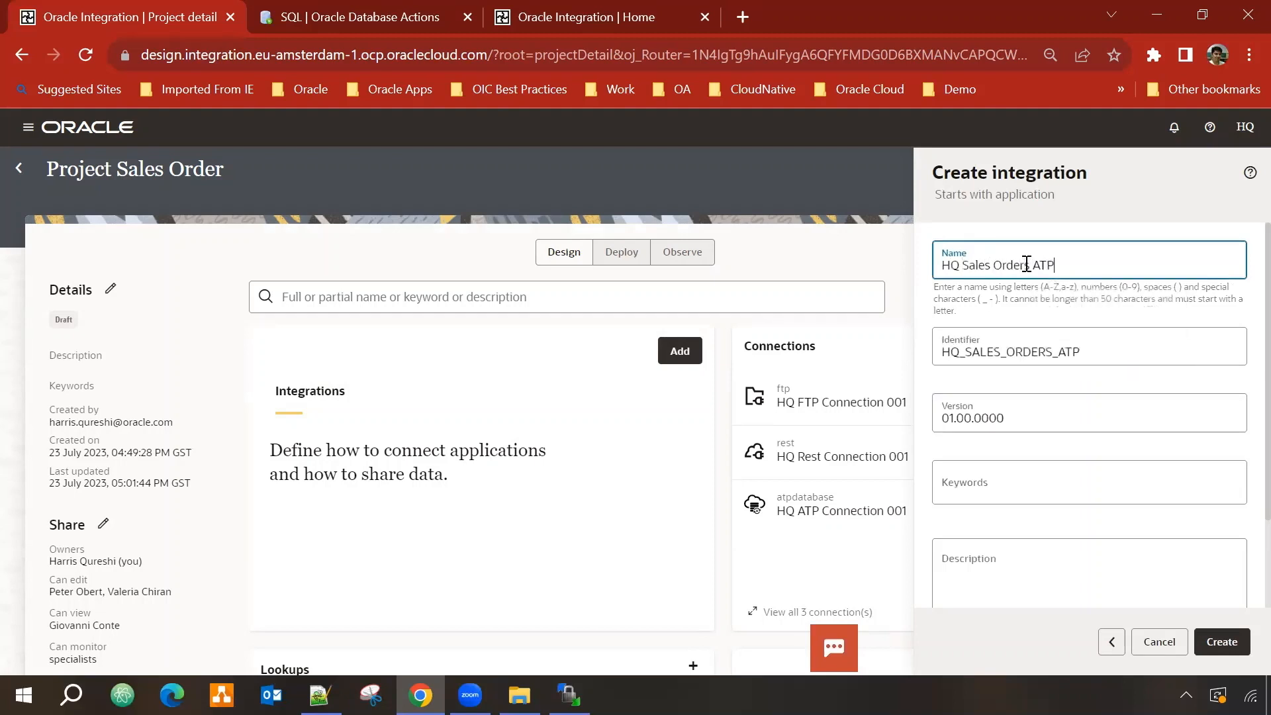
{"action": "left_click", "coordinate": [1222, 642]}
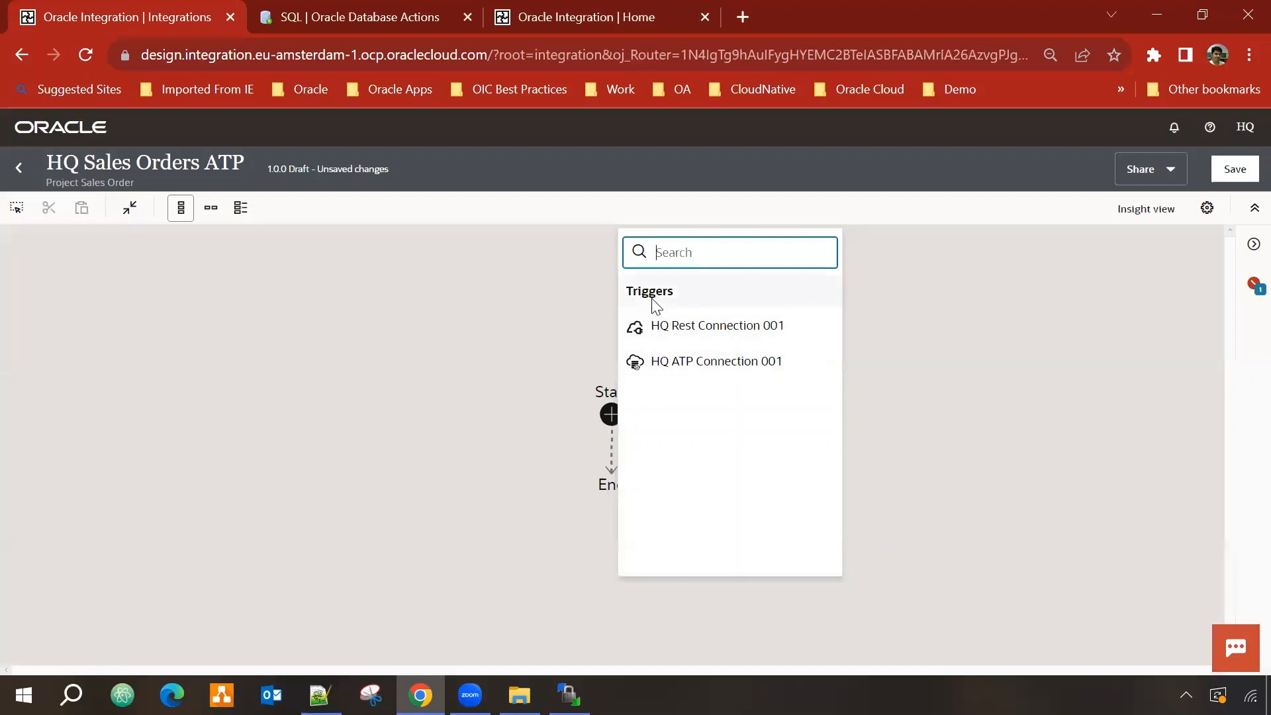
Step: Use HQ Rest Connection 001 as the trigger with endpoint name TriggerSalesOrder
{"action": "left_click", "coordinate": [735, 326]}
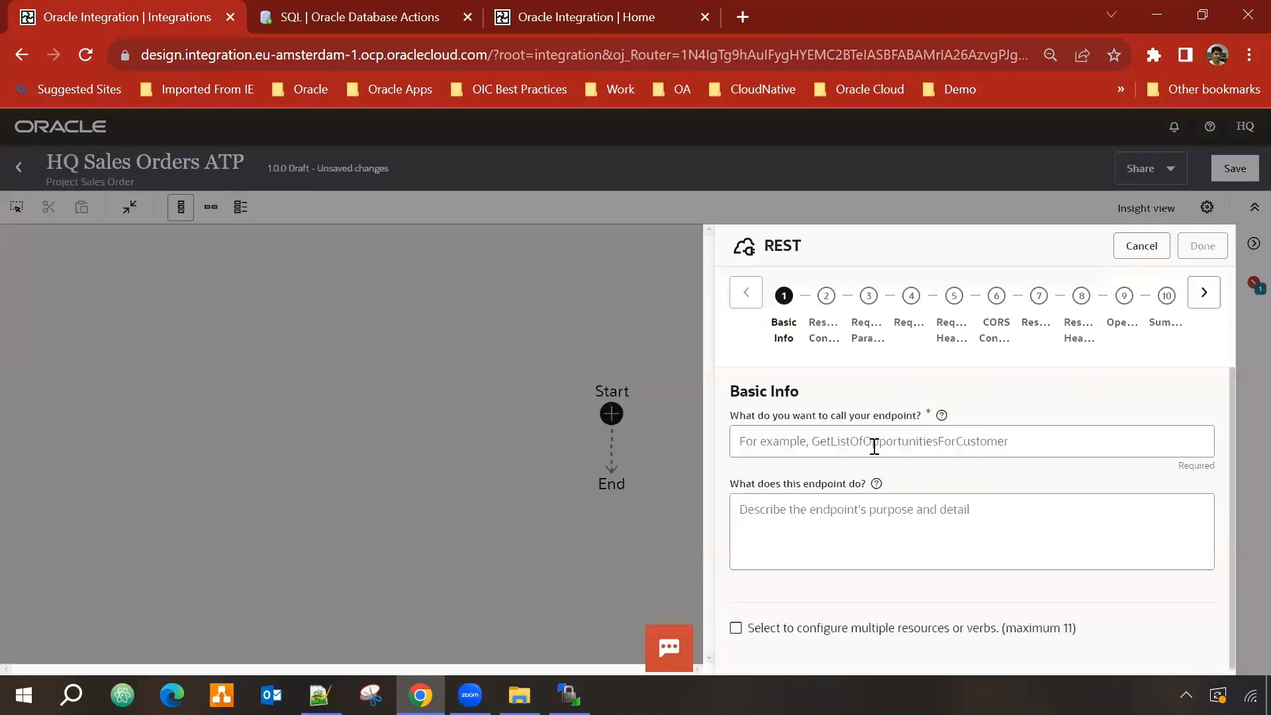
{"action": "left_click", "coordinate": [875, 437]}
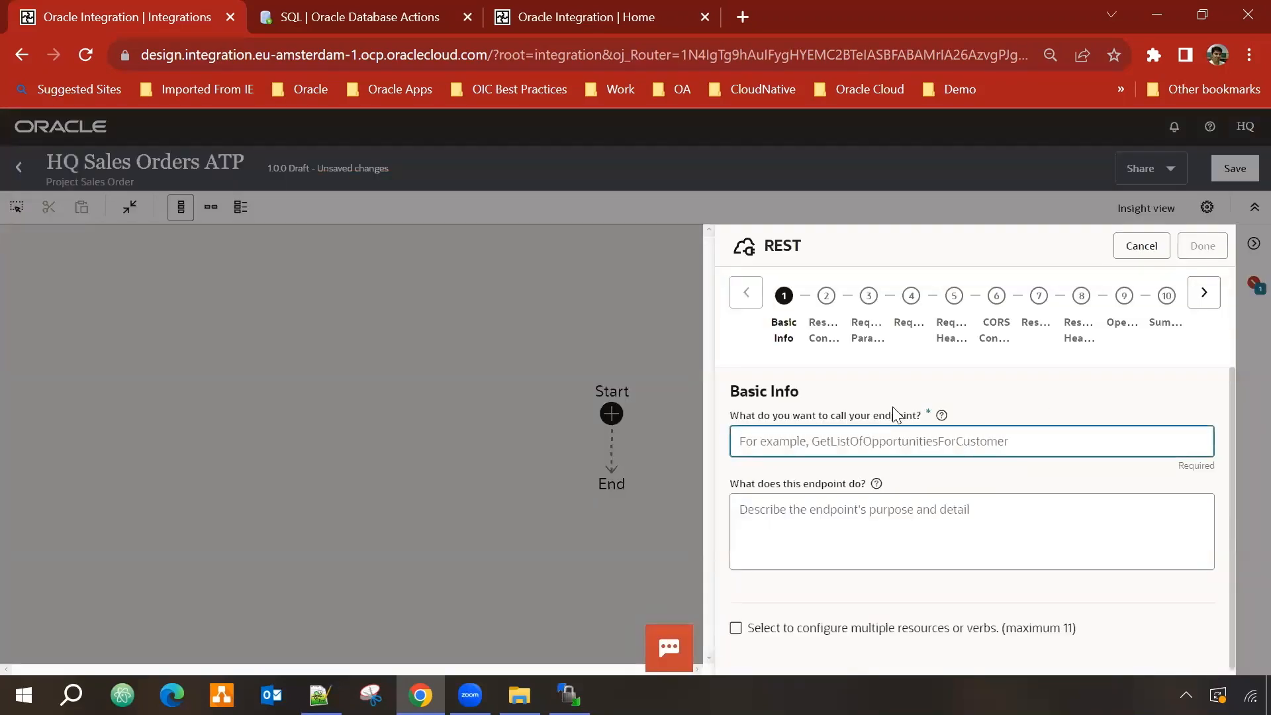
{"action": "type", "text": "T"}
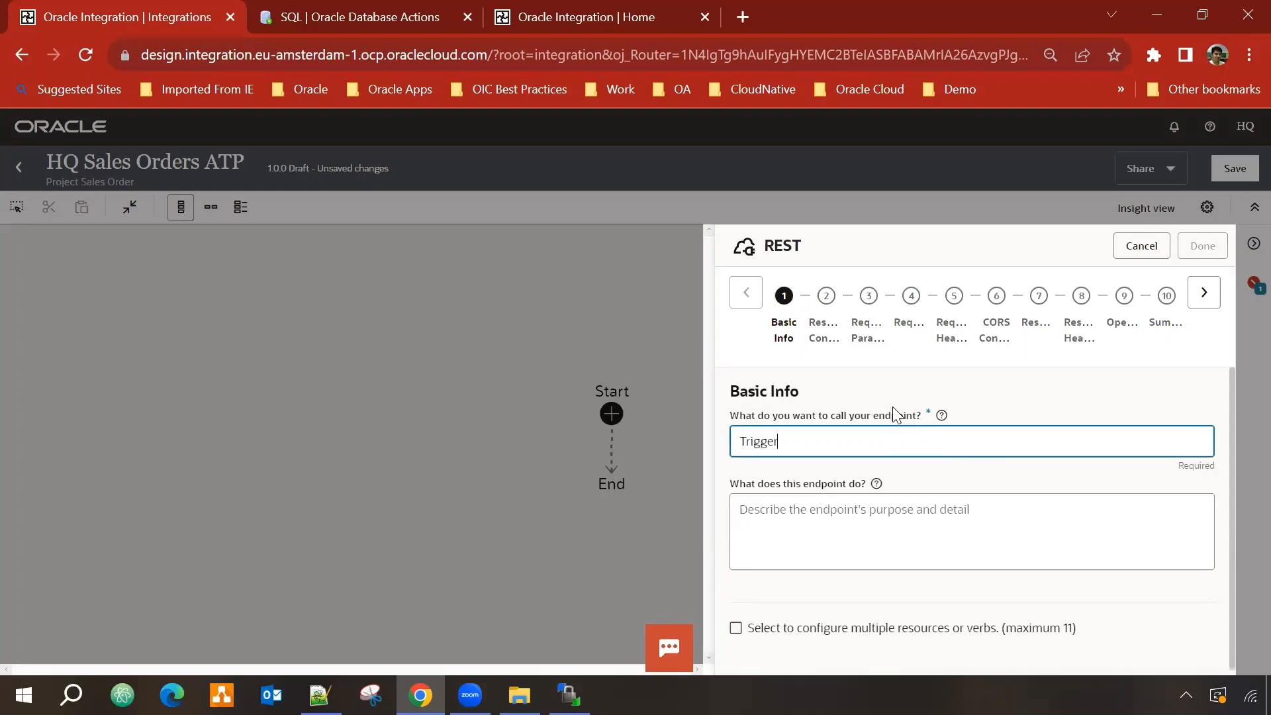
{"action": "type", "text": "riggerSalesOrder"}
{"action": "left_click", "coordinate": [1204, 292]}
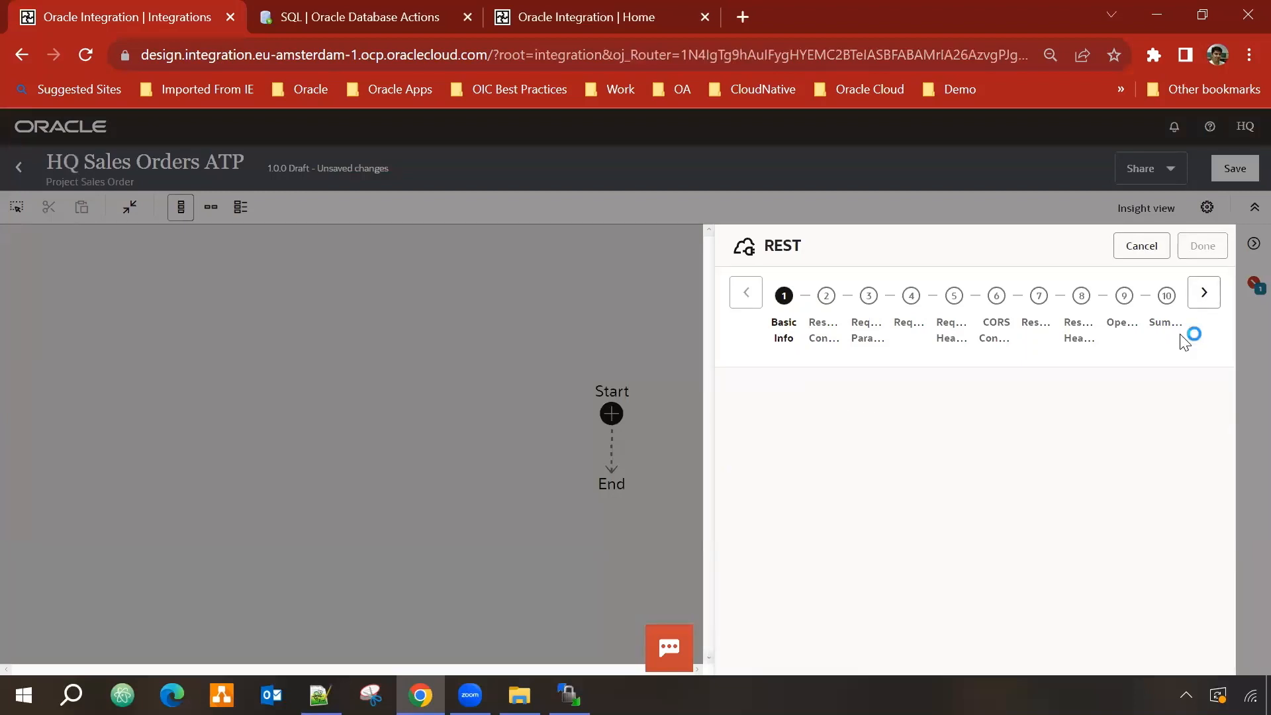
Step: Set the resource URI to /salesorder with the POST action and a request payload
{"action": "scroll", "coordinate": [796, 469], "scroll_direction": "down", "scroll_amount": 2}
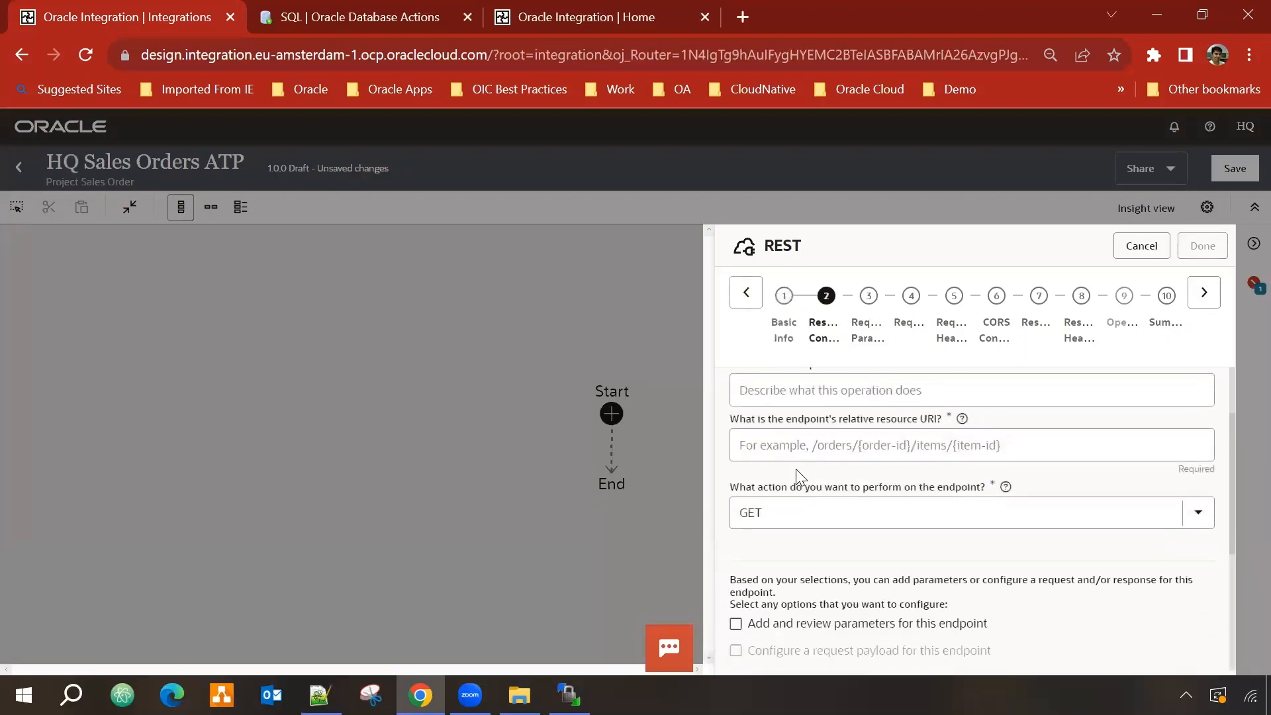
{"action": "left_click", "coordinate": [812, 445]}
{"action": "type", "text": "/salesorder"}
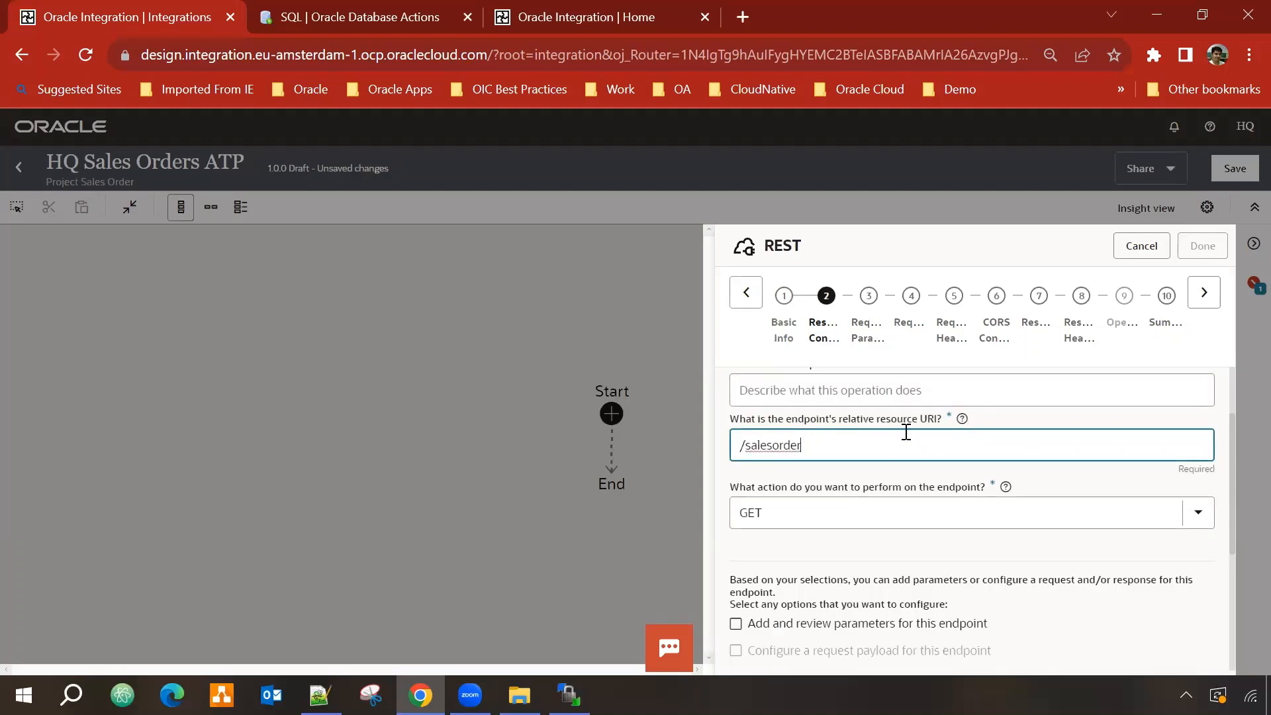
{"action": "left_click", "coordinate": [807, 523]}
{"action": "scroll", "coordinate": [801, 390], "scroll_direction": "up", "scroll_amount": 2}
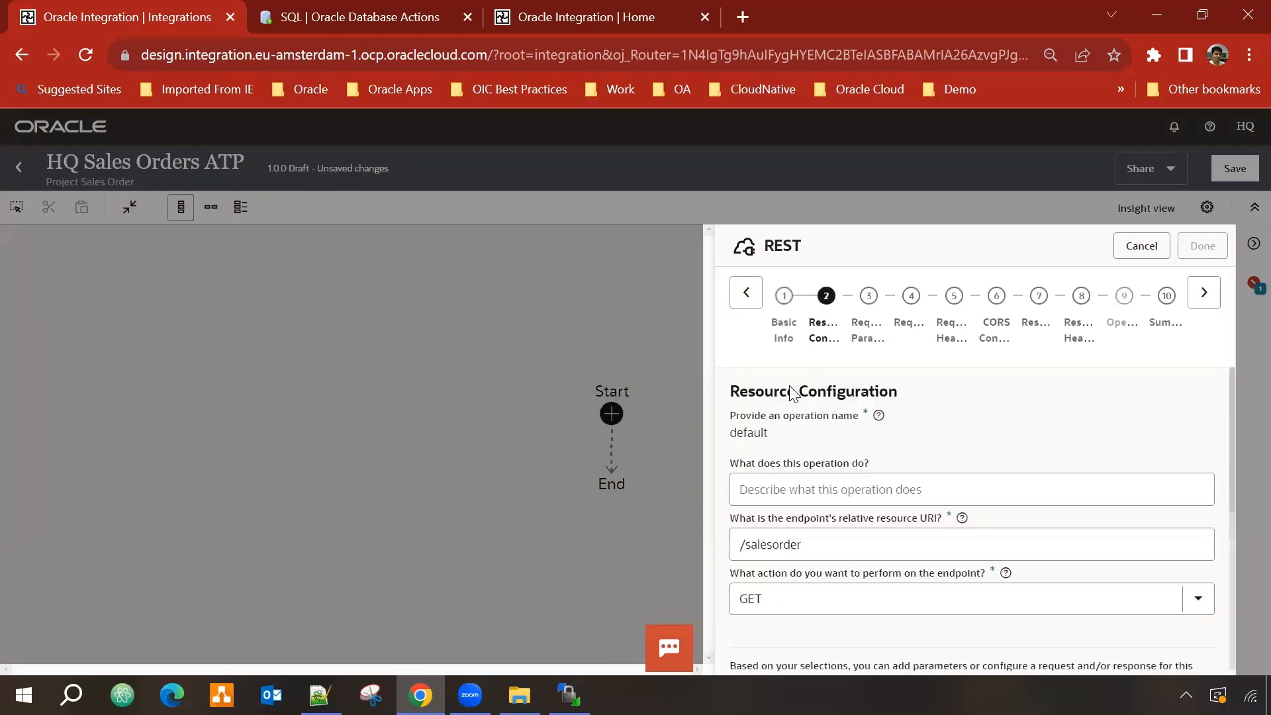
{"action": "scroll", "coordinate": [917, 553], "scroll_direction": "down", "scroll_amount": 3}
{"action": "left_click", "coordinate": [940, 400]}
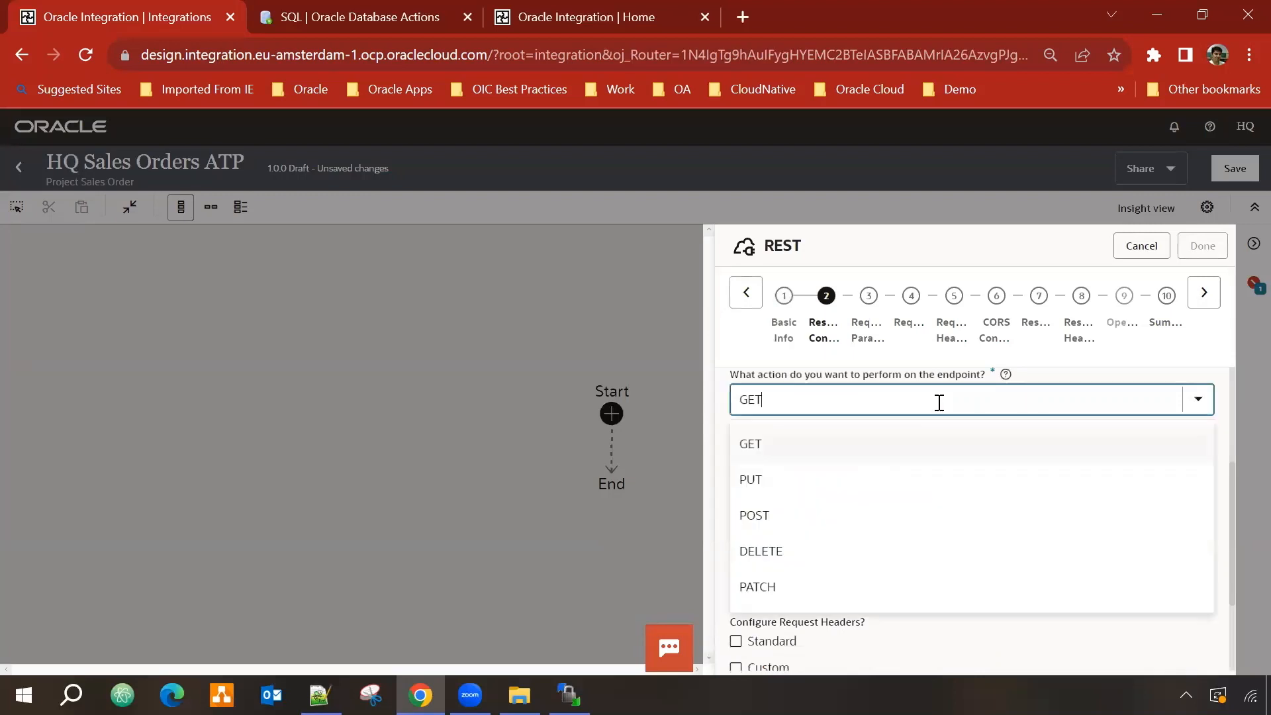
{"action": "left_click", "coordinate": [799, 515]}
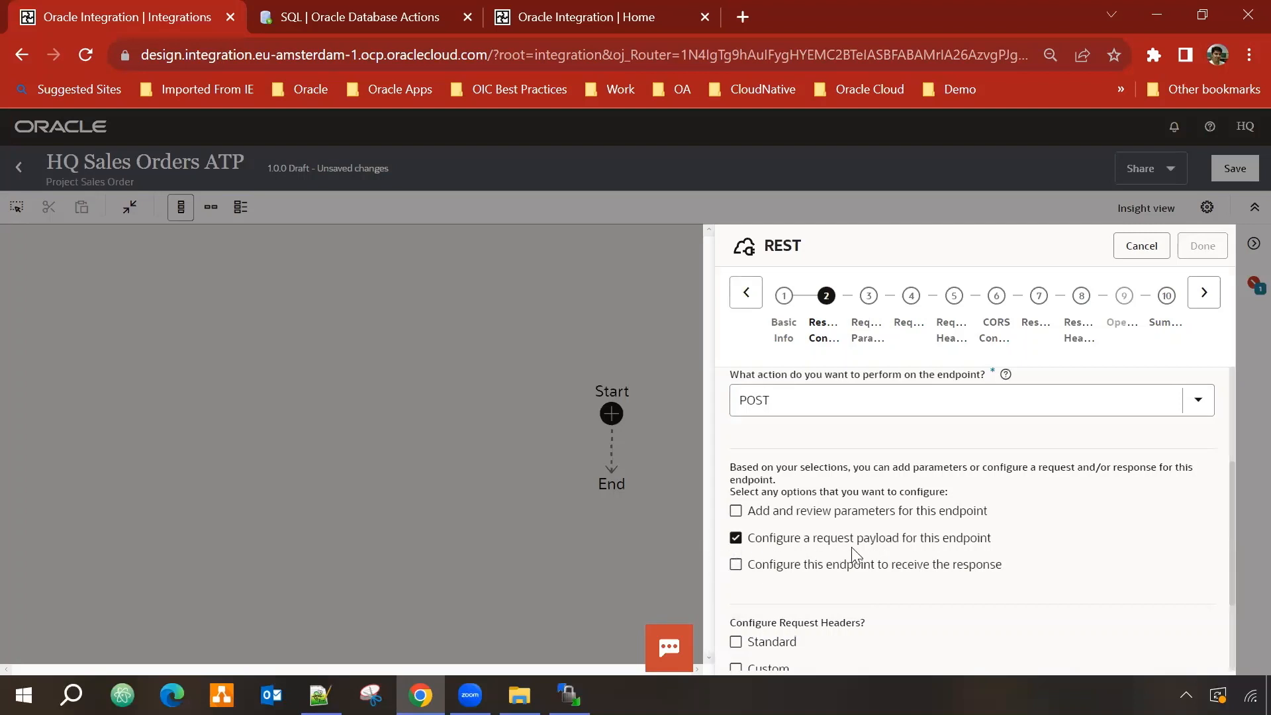
{"action": "left_click", "coordinate": [1205, 296]}
Step: Choose JSON Sample as the request payload format, entered inline
{"action": "scroll", "coordinate": [1157, 475], "scroll_direction": "down", "scroll_amount": 3}
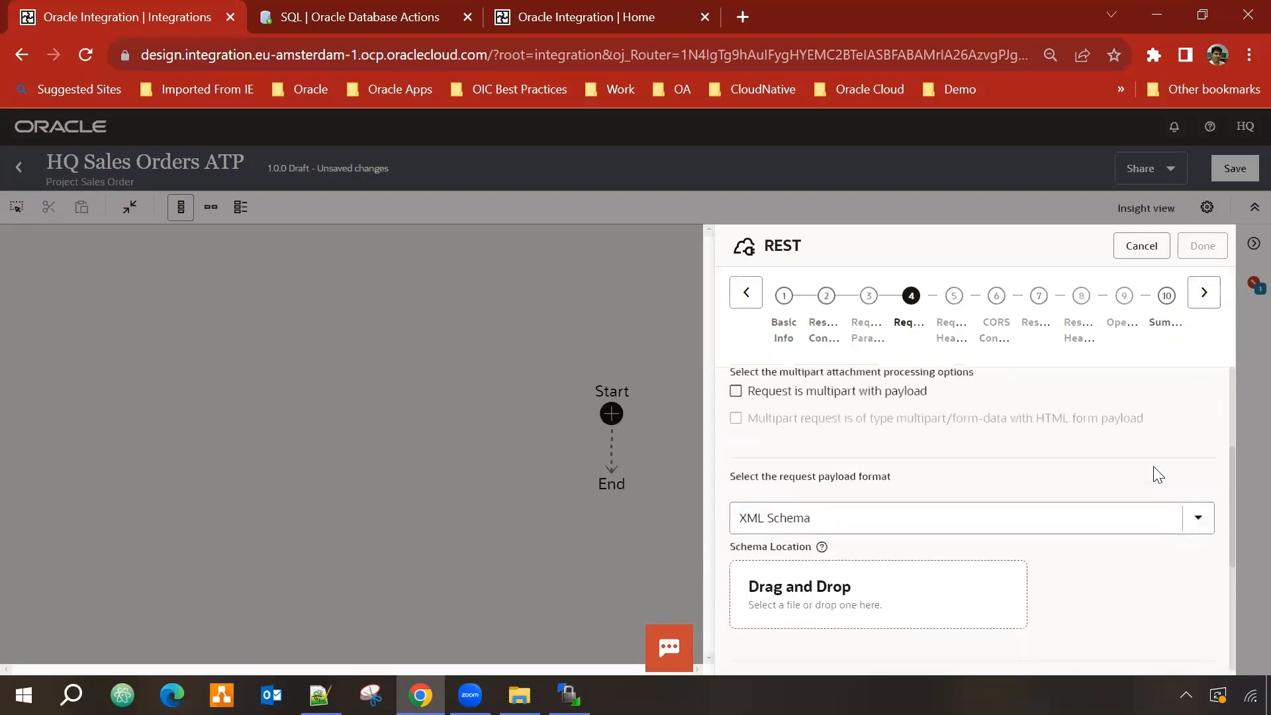
{"action": "scroll", "coordinate": [1133, 474], "scroll_direction": "down", "scroll_amount": 2}
{"action": "scroll", "coordinate": [971, 462], "scroll_direction": "up", "scroll_amount": 2}
{"action": "scroll", "coordinate": [818, 481], "scroll_direction": "up", "scroll_amount": 3}
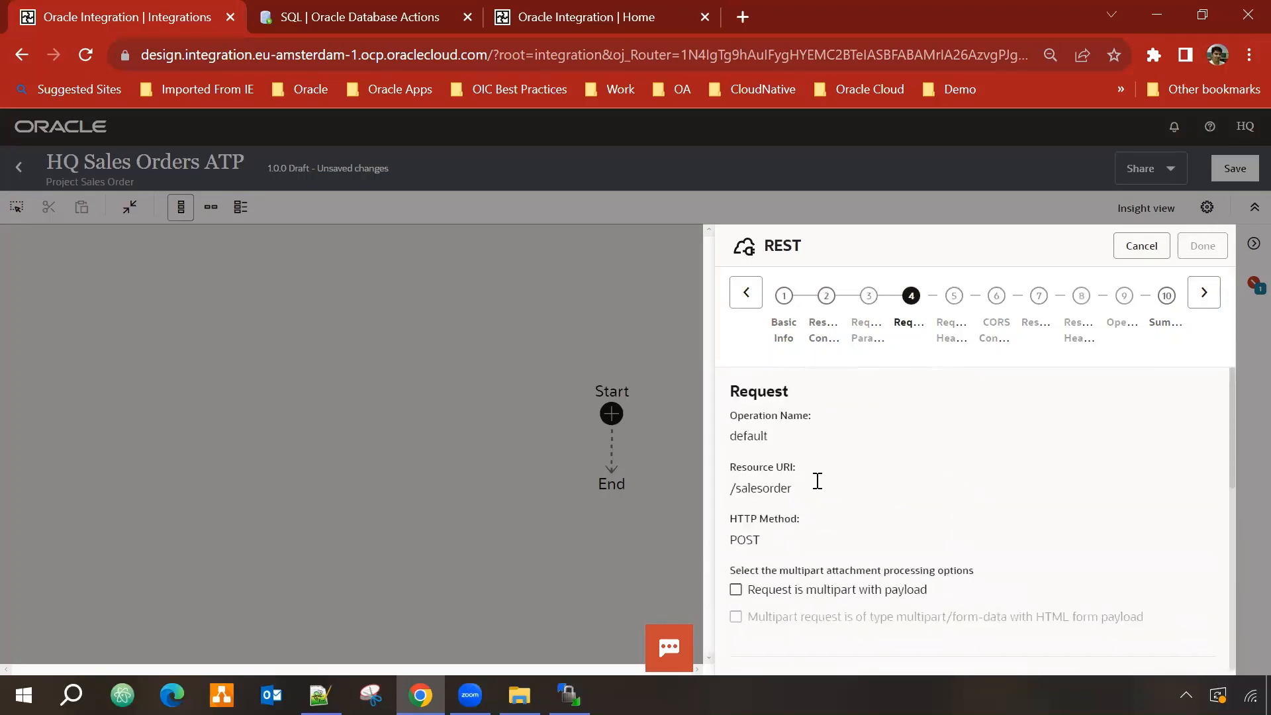
{"action": "scroll", "coordinate": [860, 437], "scroll_direction": "down", "scroll_amount": 3}
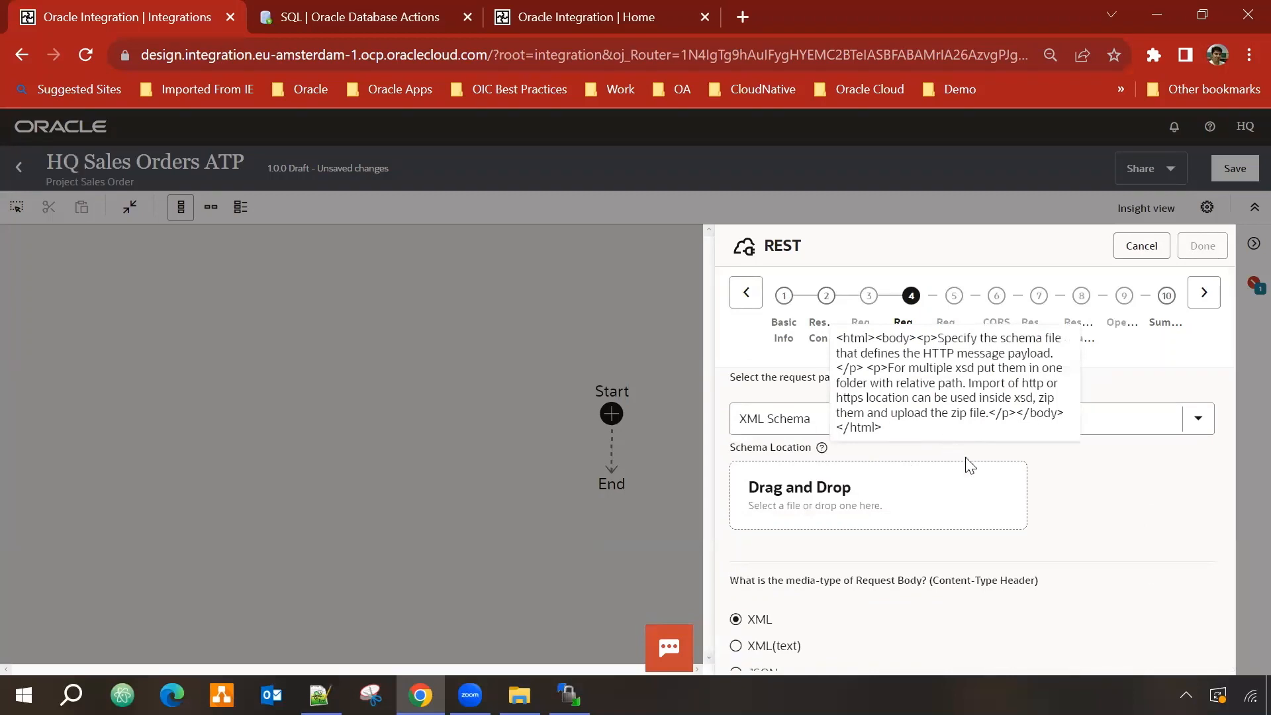
{"action": "left_click", "coordinate": [1094, 425]}
{"action": "left_click", "coordinate": [820, 498]}
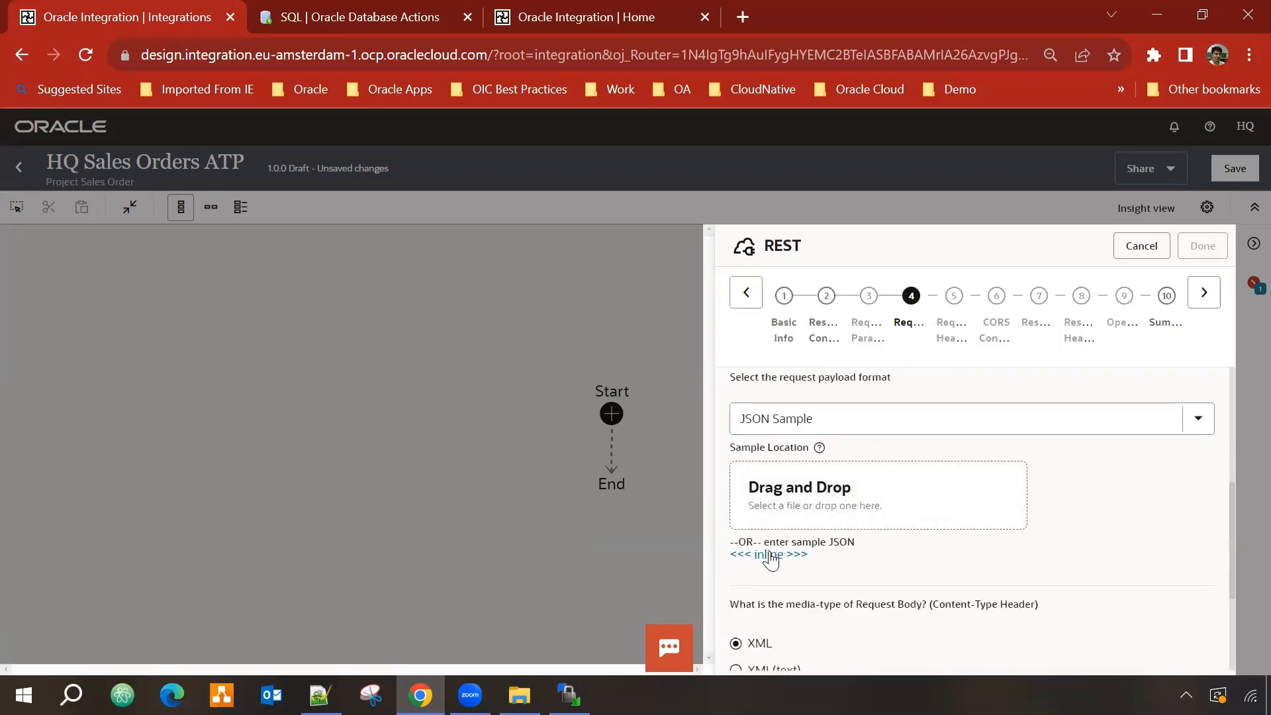
{"action": "left_click", "coordinate": [770, 555]}
Step: Paste the instanceid/filename JSON sample from Notepad++ and accept it
{"action": "left_click", "coordinate": [851, 419]}
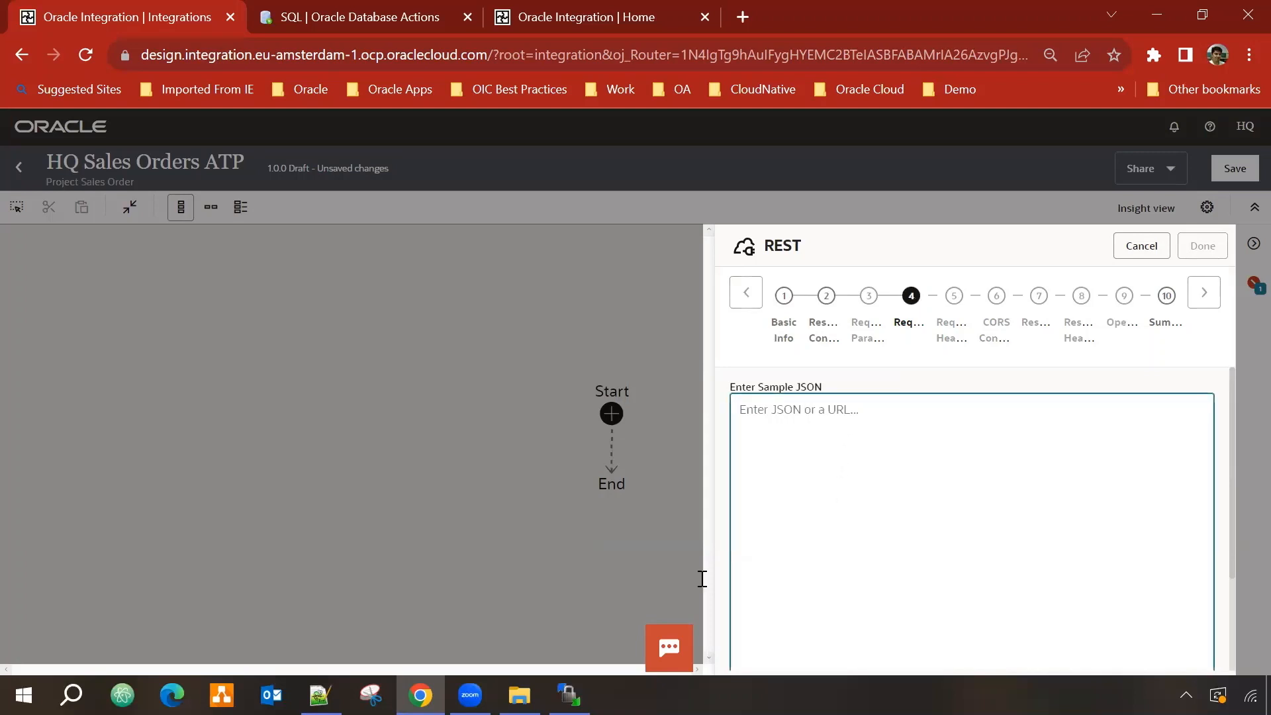
{"action": "key", "text": "alt+Tab"}
{"action": "left_click_drag", "start_coordinate": [67, 268], "coordinate": [25, 240]}
{"action": "key", "text": "ctrl+c"}
{"action": "left_click", "coordinate": [1154, 11]}
{"action": "key", "text": "ctrl+v"}
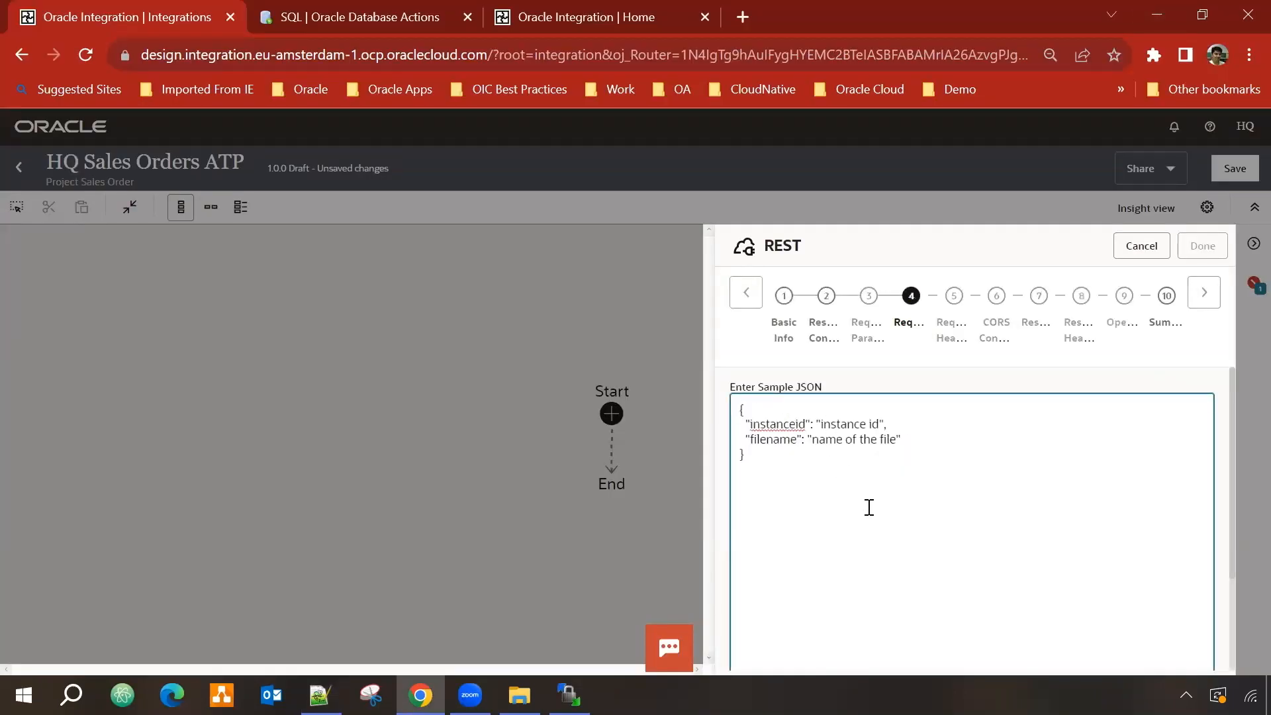
{"action": "scroll", "coordinate": [870, 507], "scroll_direction": "down", "scroll_amount": 4}
{"action": "left_click", "coordinate": [1211, 637]}
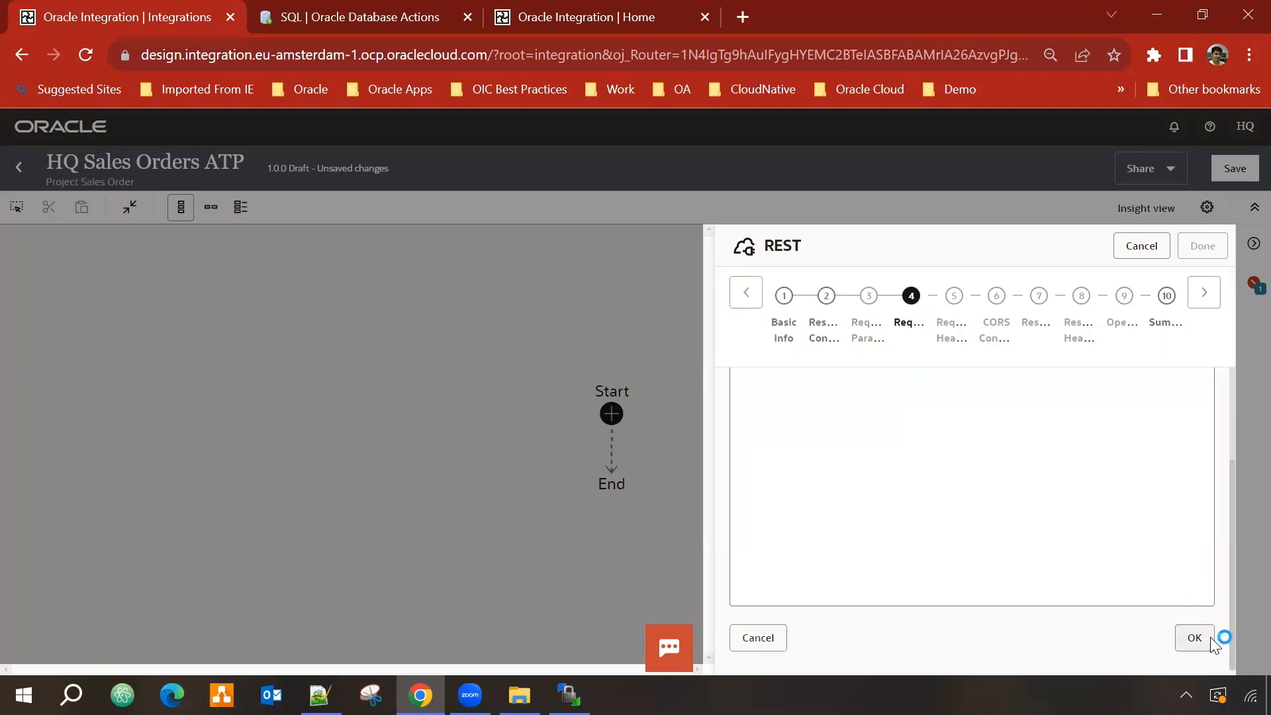
Step: Review the TriggerSalesOrder endpoint summary
{"action": "left_click", "coordinate": [1204, 306]}
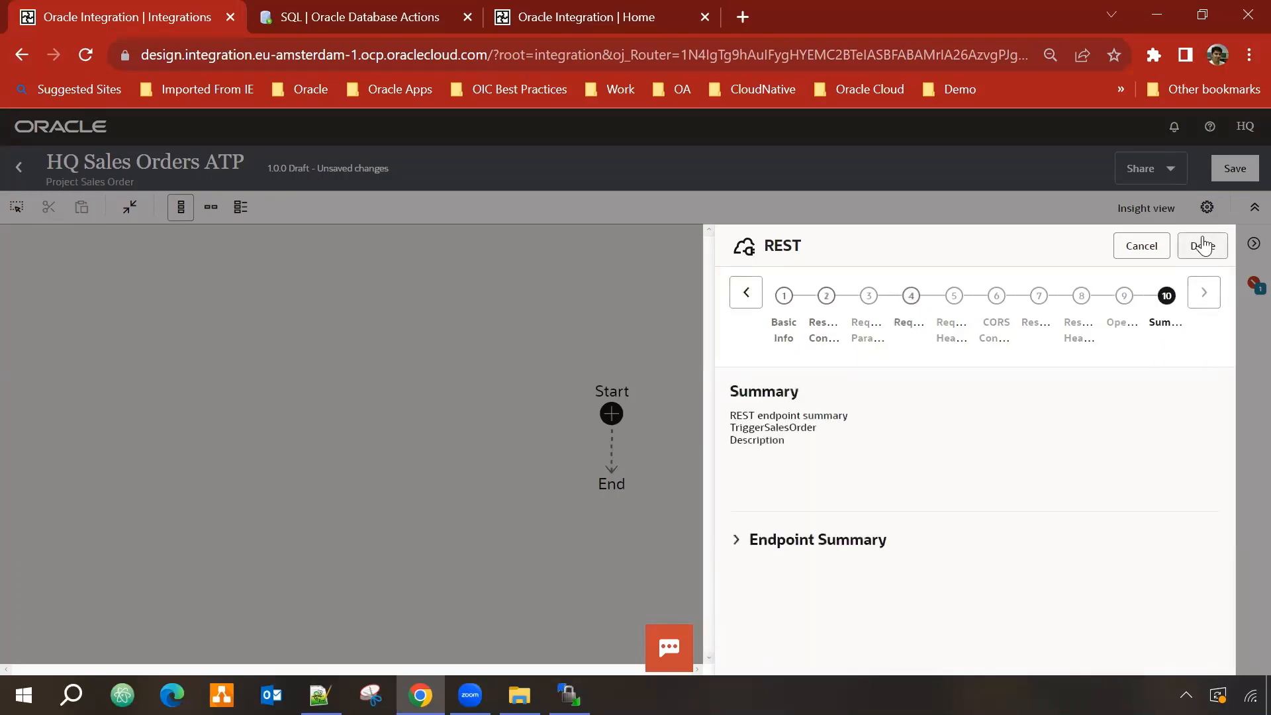
{"action": "left_click", "coordinate": [736, 541]}
{"action": "scroll", "coordinate": [985, 488], "scroll_direction": "down", "scroll_amount": 1}
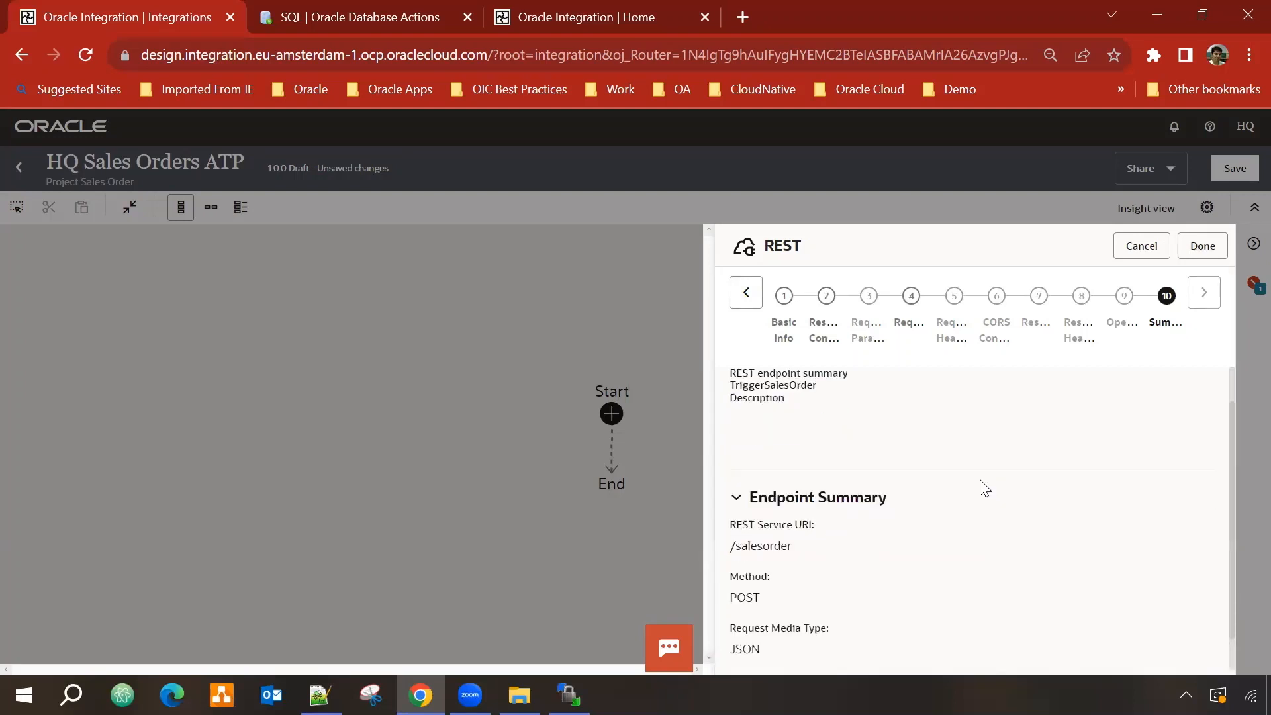
{"action": "scroll", "coordinate": [985, 488], "scroll_direction": "down", "scroll_amount": 1}
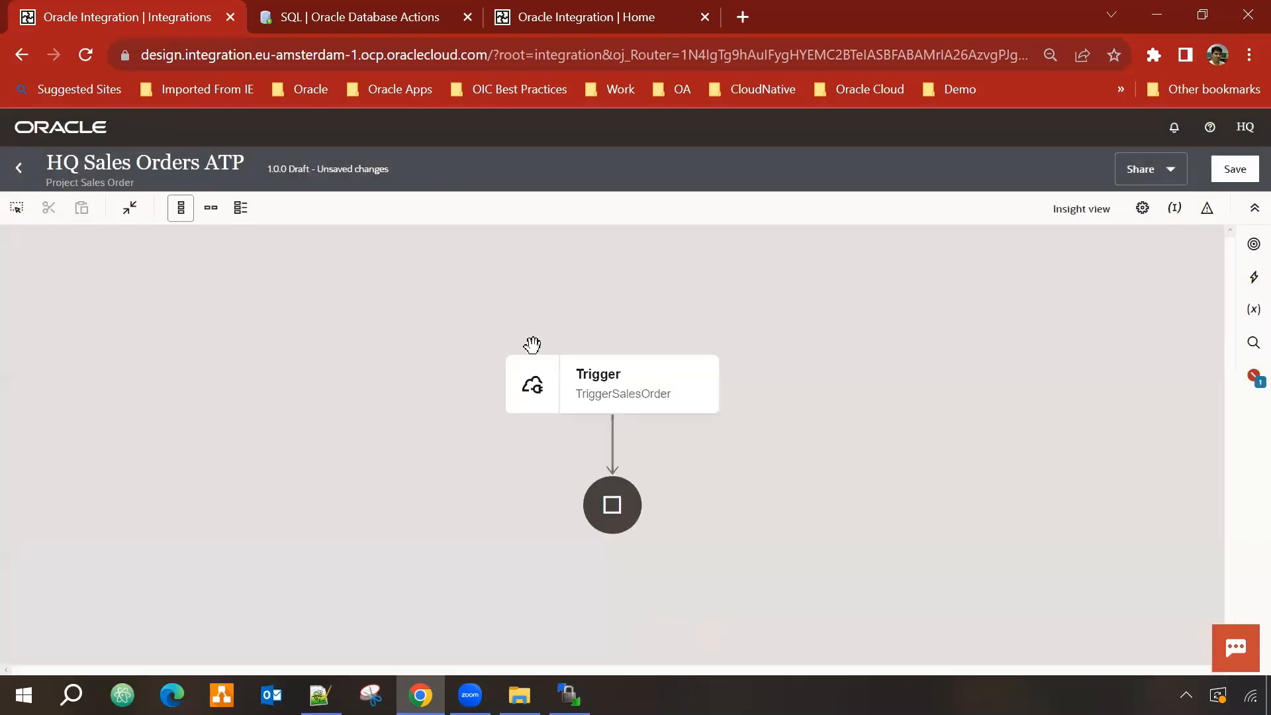
Step: Lay the flow out horizontally and drop HQ FTP Connection 001 after the Trigger
{"action": "left_click", "coordinate": [219, 211]}
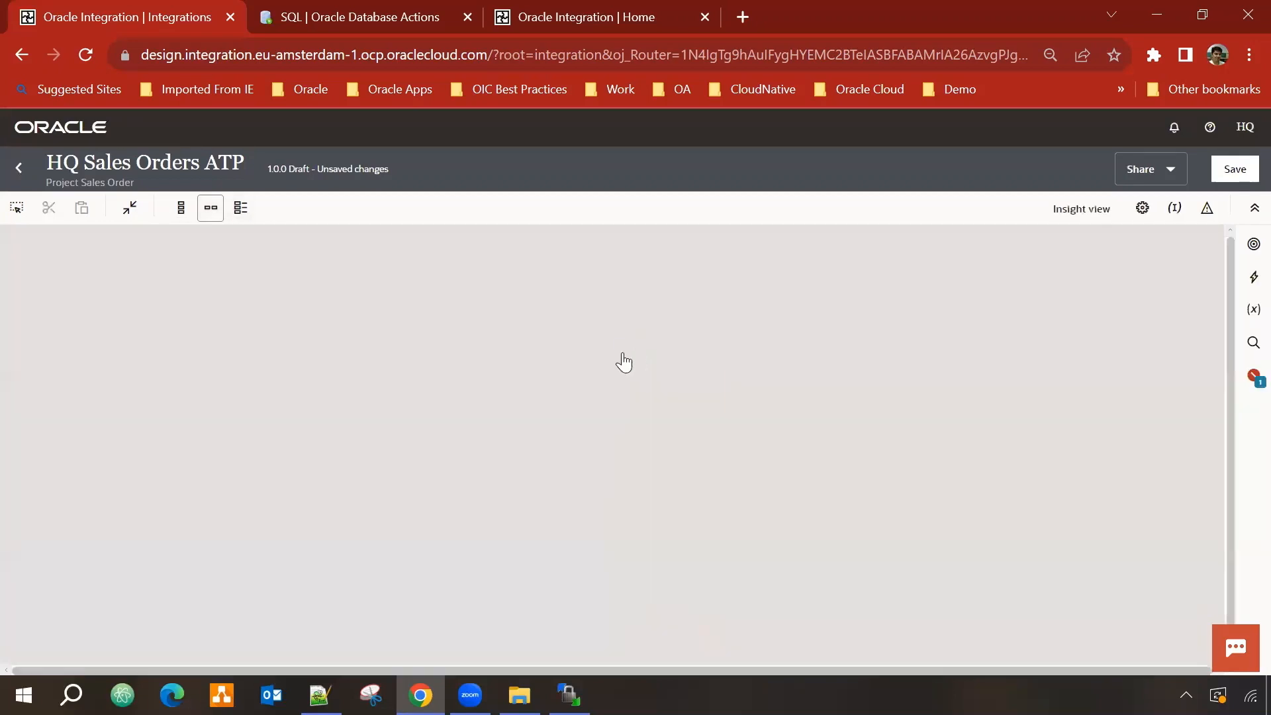
{"action": "left_click_drag", "start_coordinate": [729, 344], "coordinate": [613, 344]}
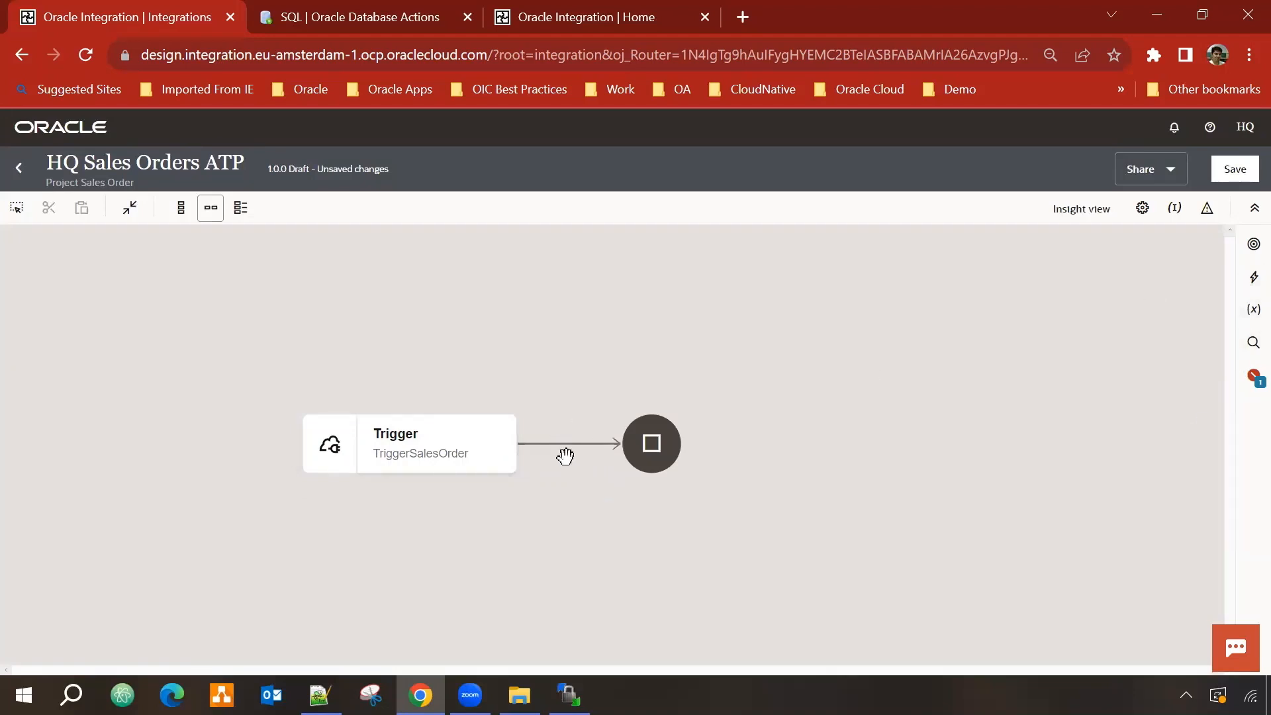
{"action": "key", "text": "alt+Tab"}
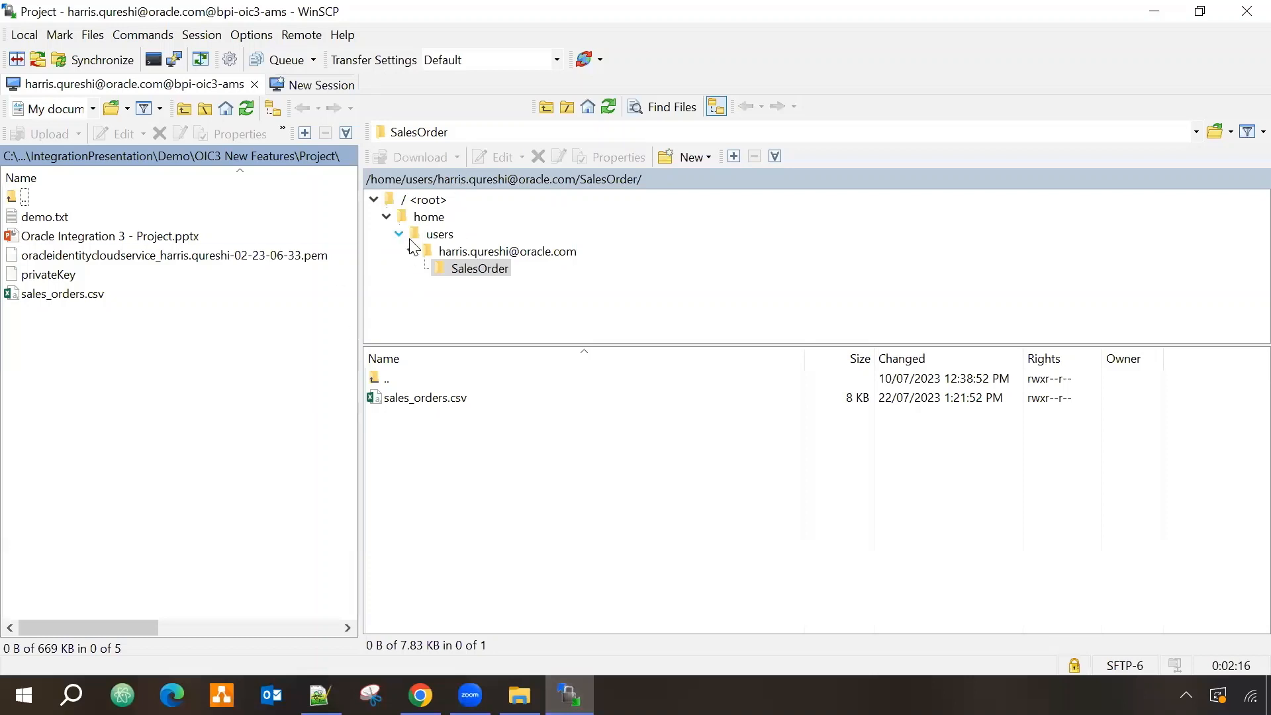
{"action": "left_click", "coordinate": [1160, 12]}
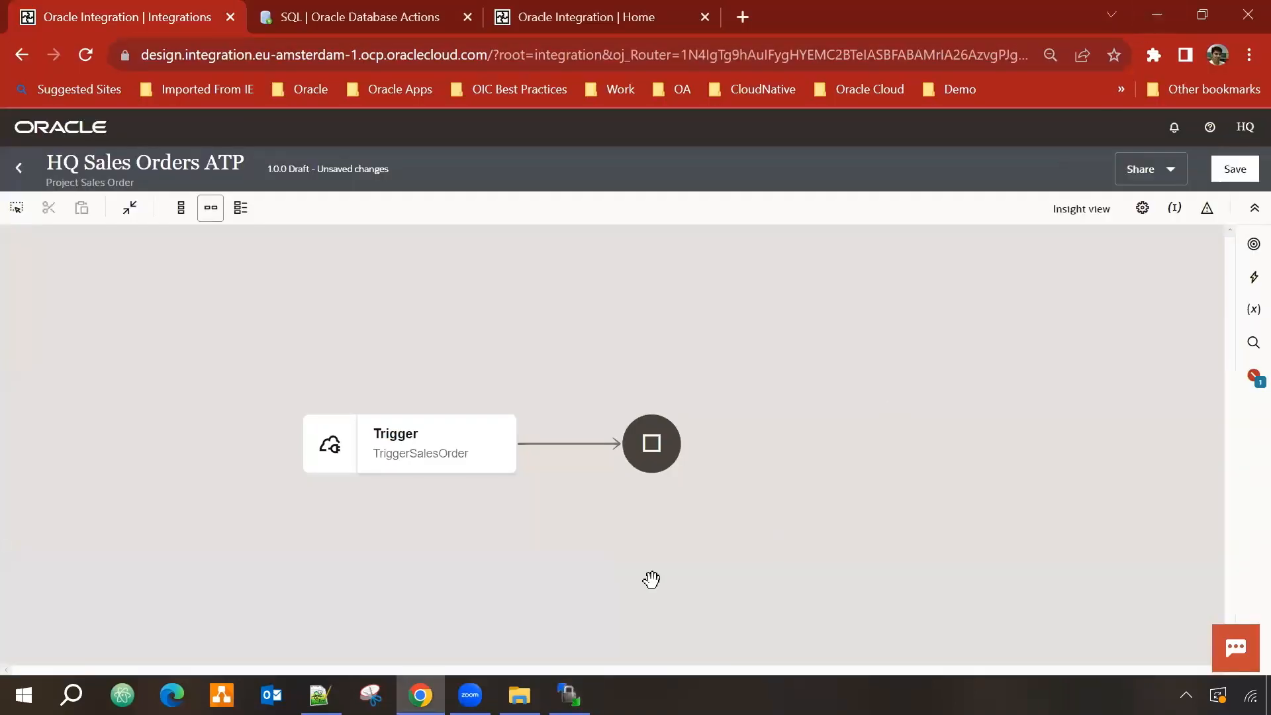
{"action": "left_click", "coordinate": [1249, 246]}
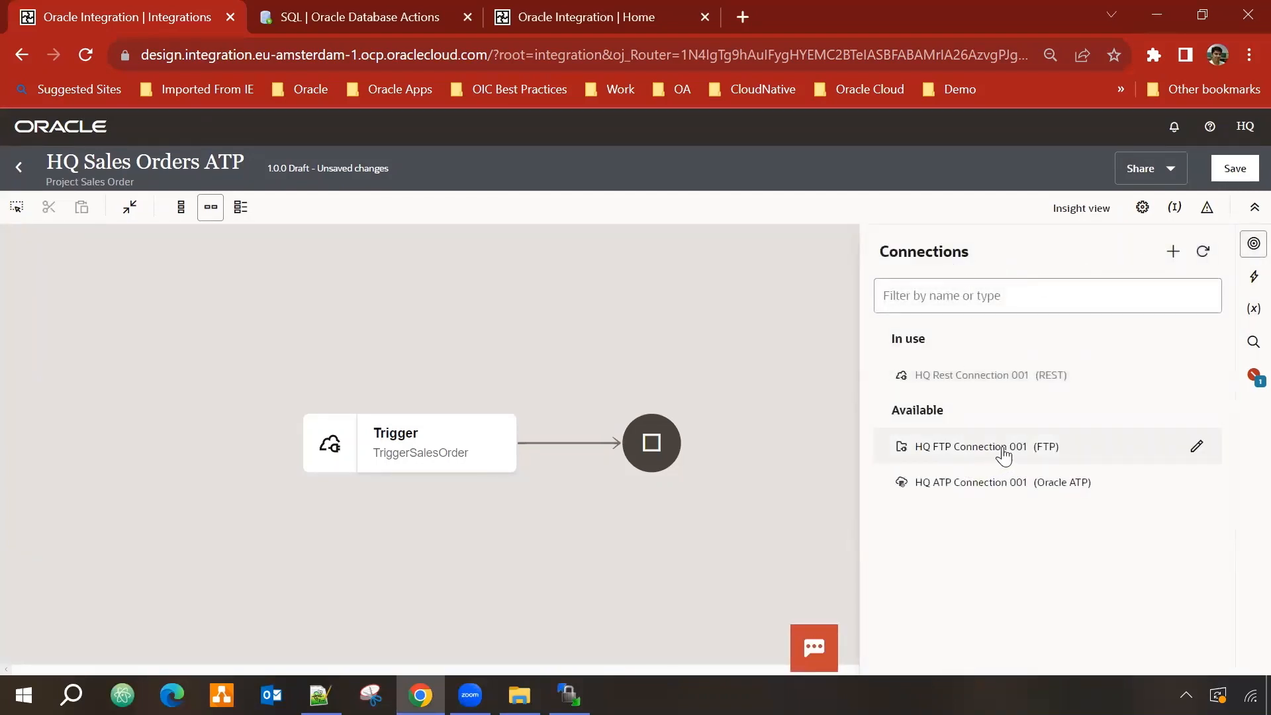
{"action": "left_click_drag", "start_coordinate": [1005, 454], "coordinate": [569, 442]}
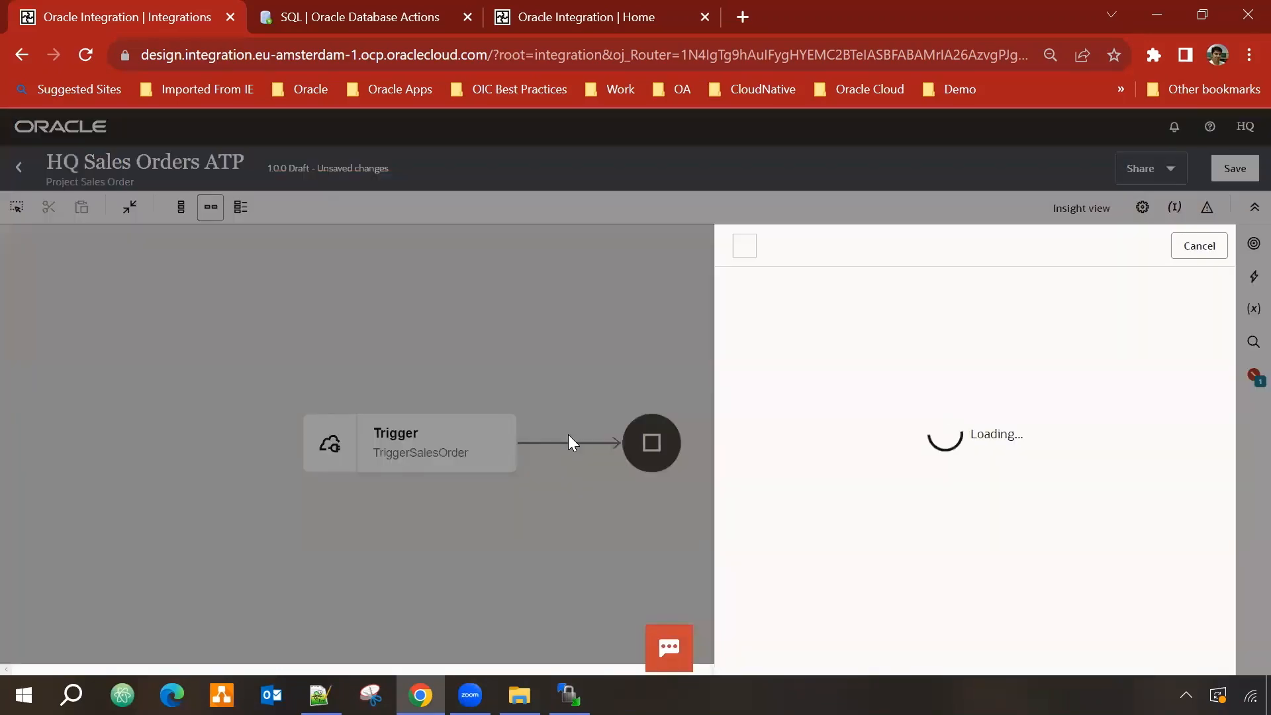
Step: Name the FTP endpoint readSalesOrderFile and continue to the Operations step
{"action": "left_click", "coordinate": [912, 446]}
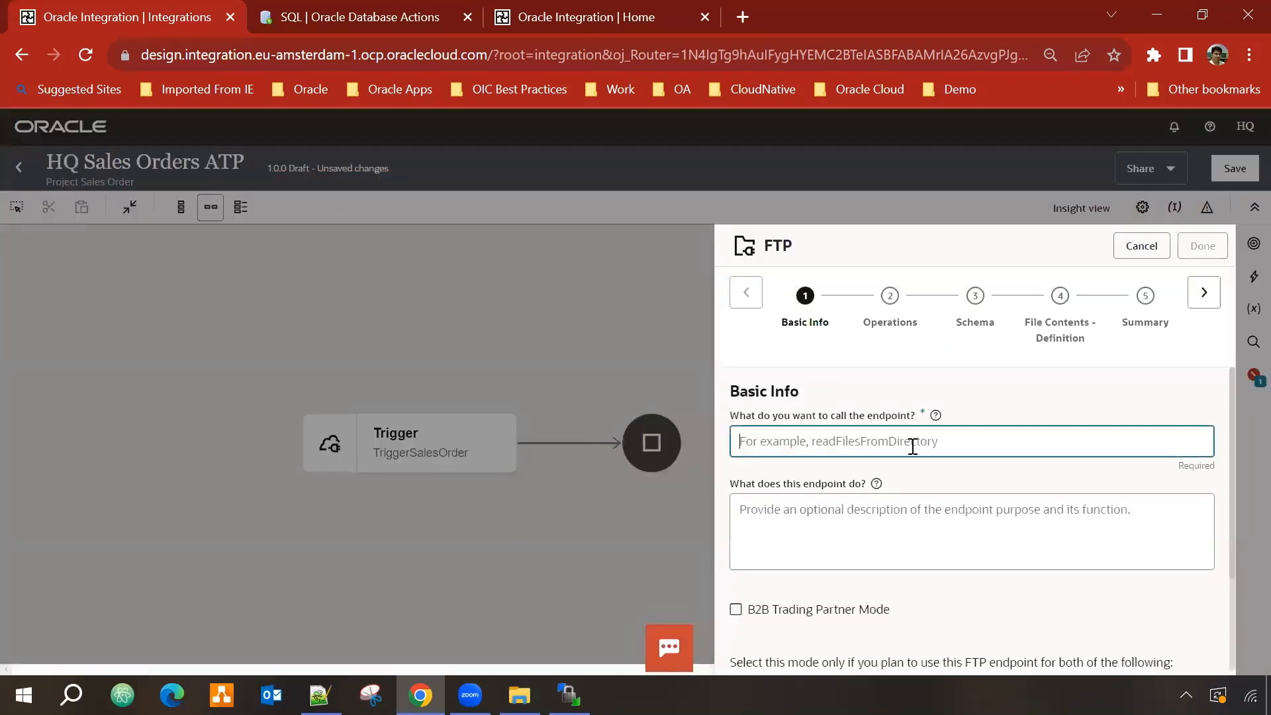
{"action": "type", "text": "readSalesOrderFile"}
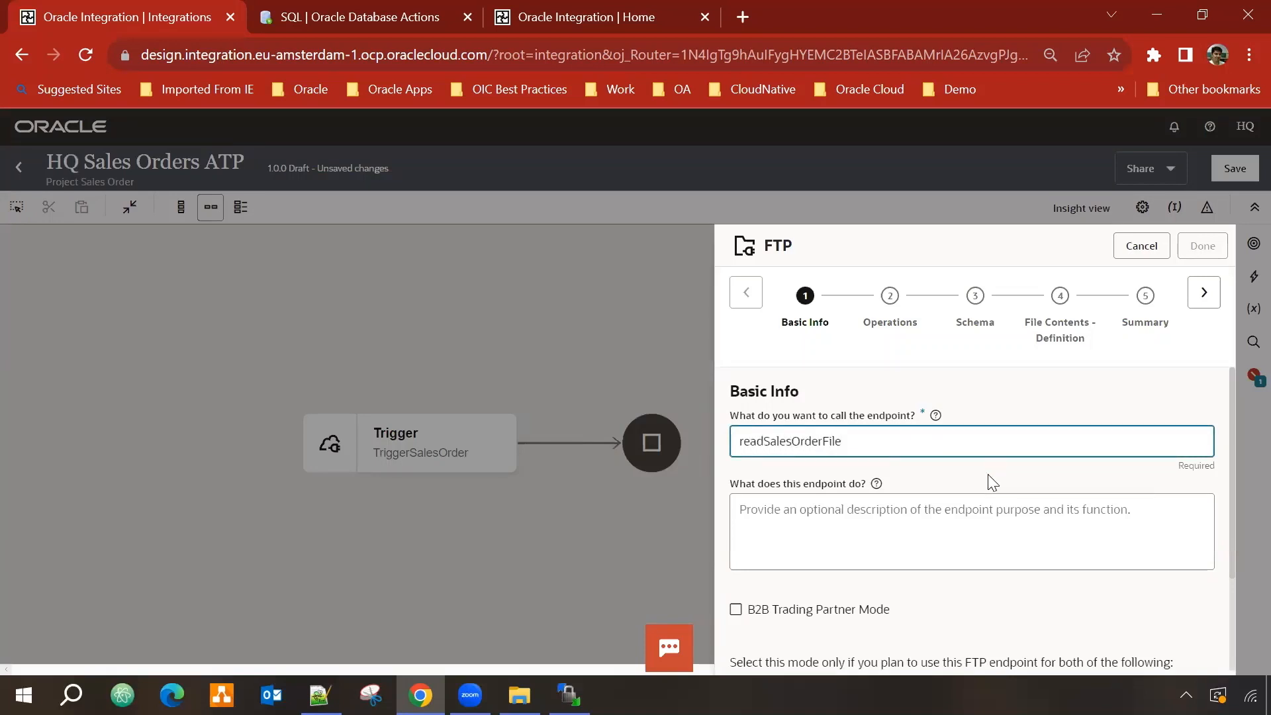
{"action": "scroll", "coordinate": [993, 482], "scroll_direction": "down", "scroll_amount": 2}
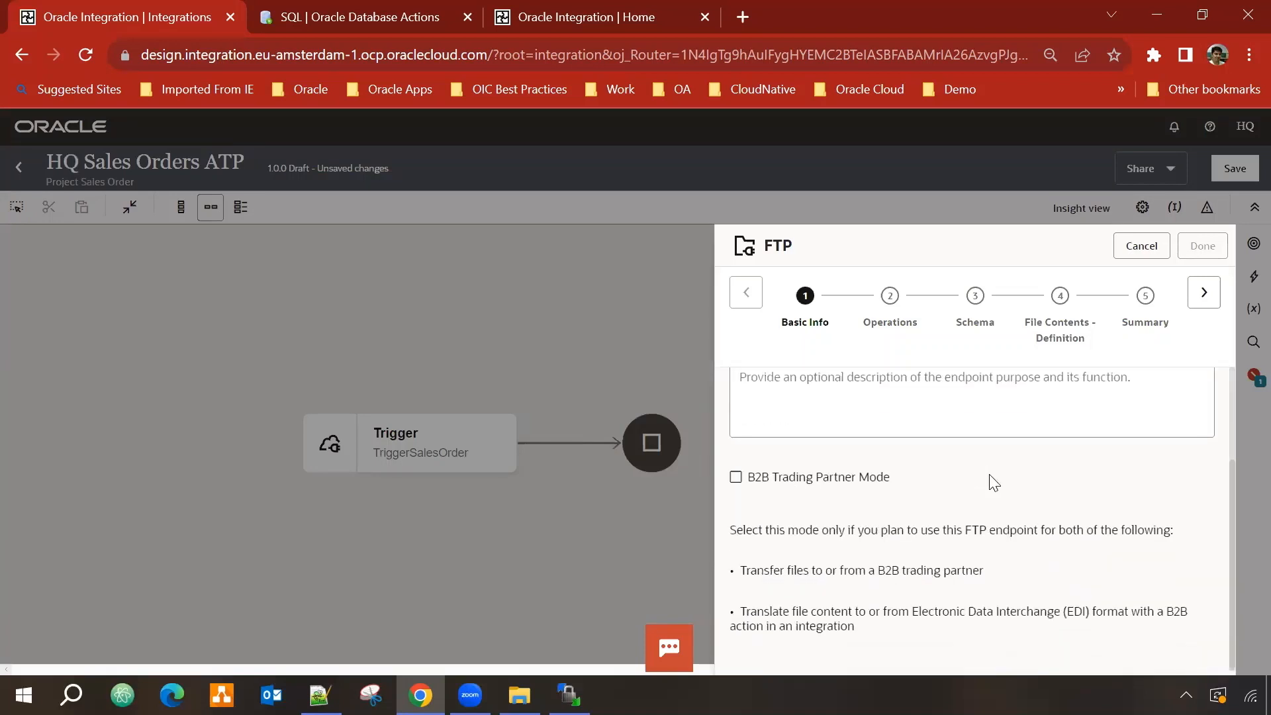
{"action": "scroll", "coordinate": [1025, 485], "scroll_direction": "up", "scroll_amount": 2}
{"action": "left_click", "coordinate": [1204, 292]}
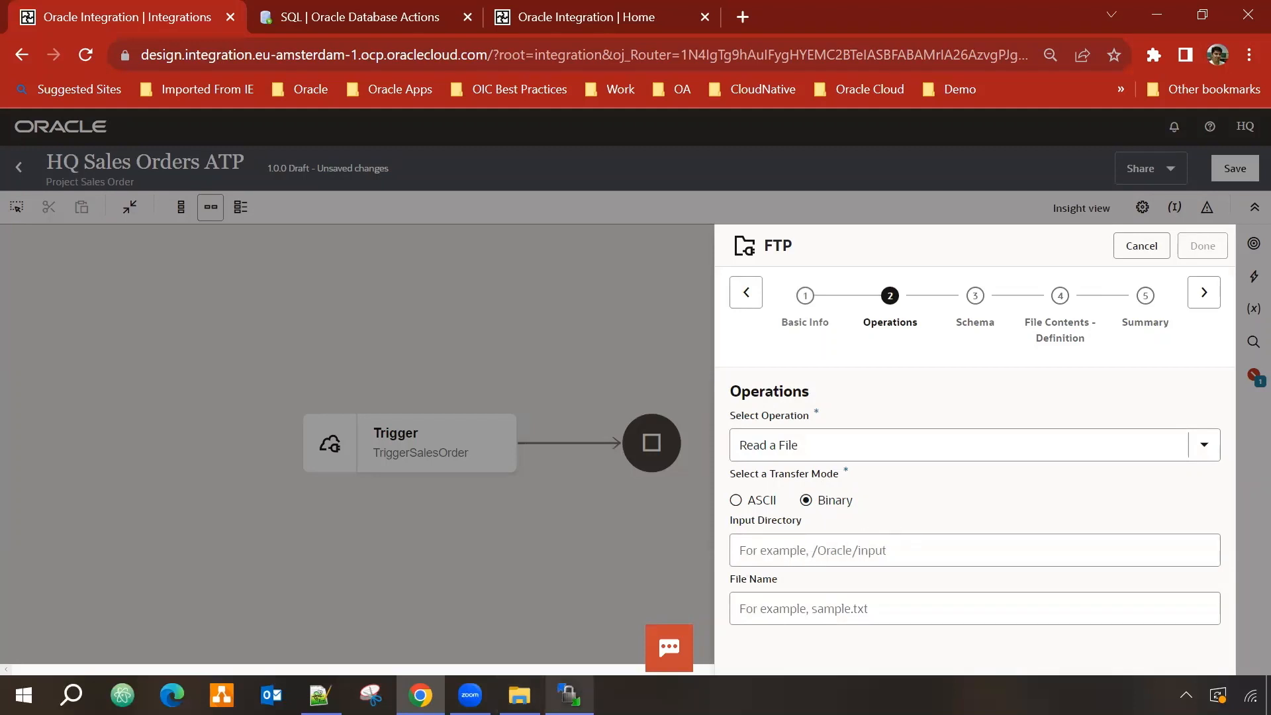
Step: Paste the remote SalesOrder directory path from WinSCP into Input Directory
{"action": "left_click", "coordinate": [569, 696]}
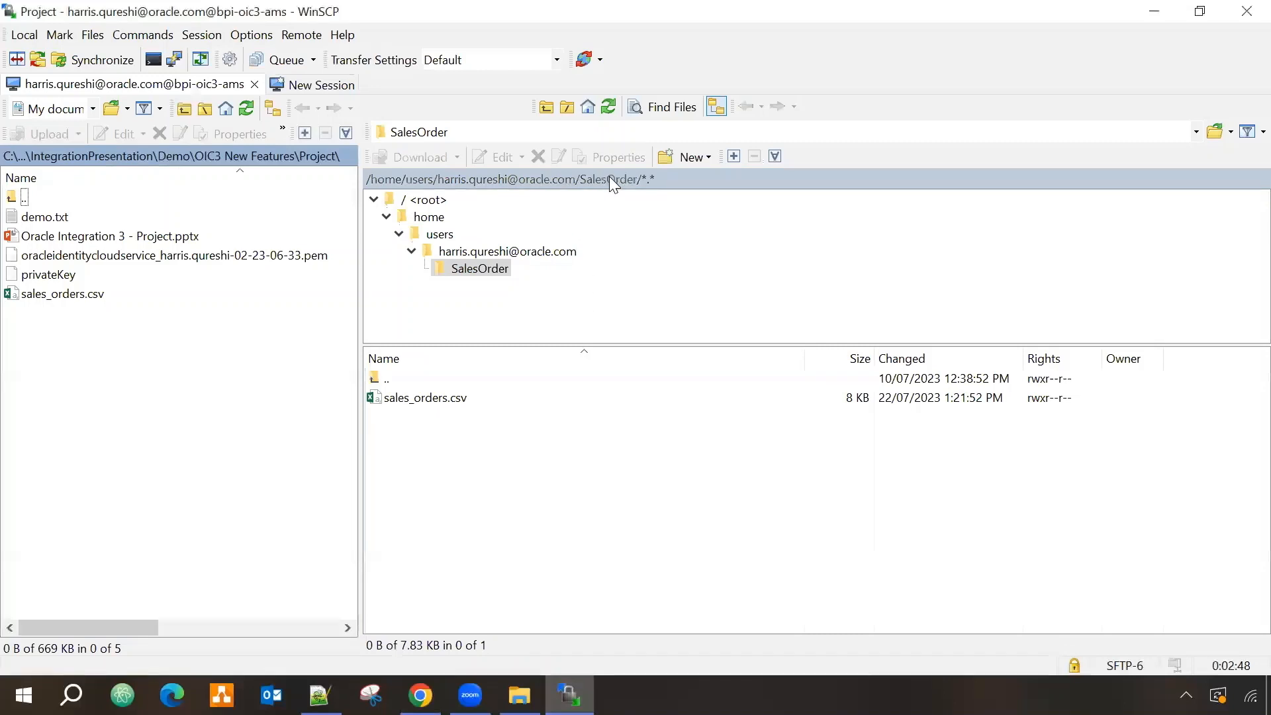
{"action": "left_click", "coordinate": [609, 178]}
{"action": "left_click_drag", "start_coordinate": [705, 222], "coordinate": [319, 212]}
{"action": "key", "text": "ctrl+c"}
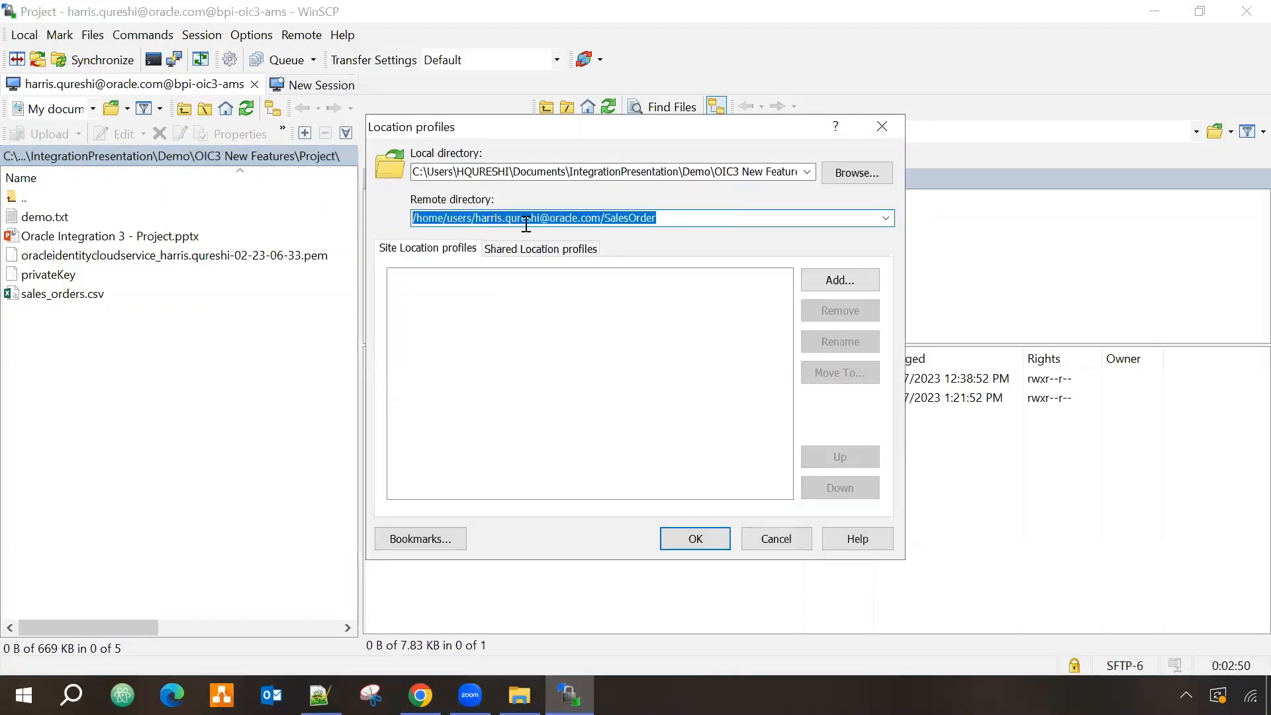
{"action": "left_click", "coordinate": [797, 543]}
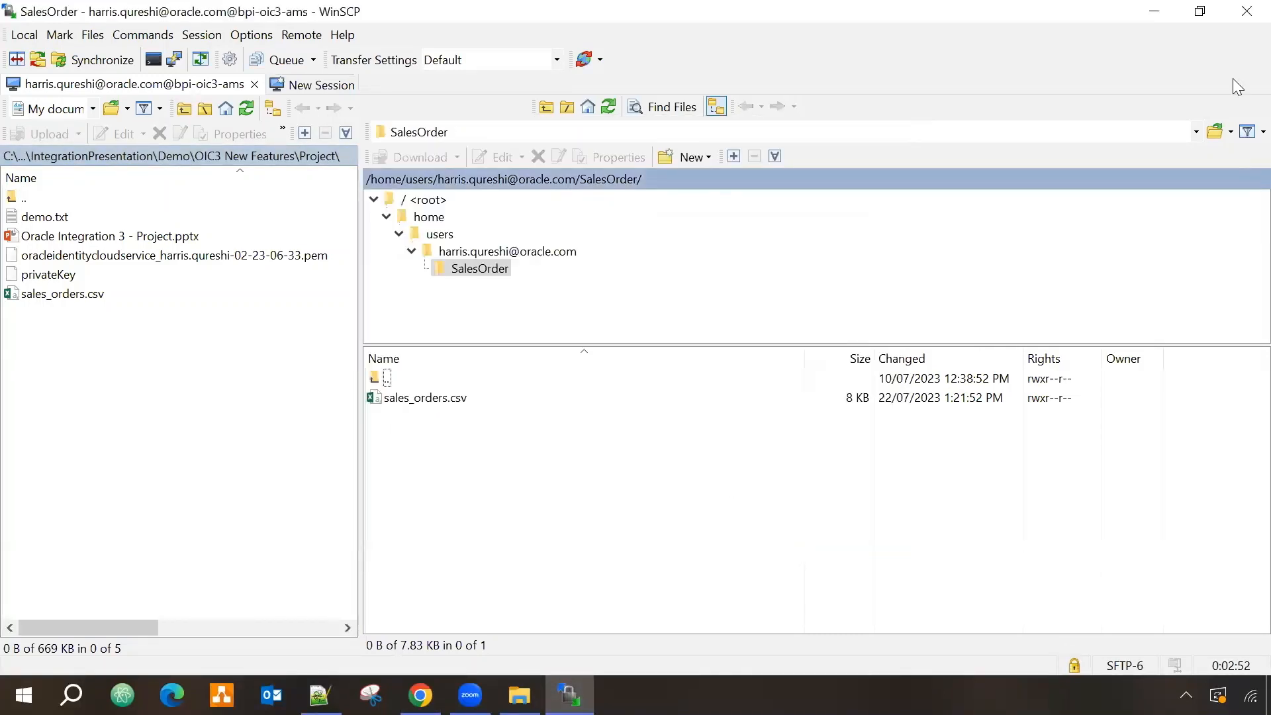
{"action": "left_click", "coordinate": [1159, 15]}
{"action": "left_click", "coordinate": [819, 543]}
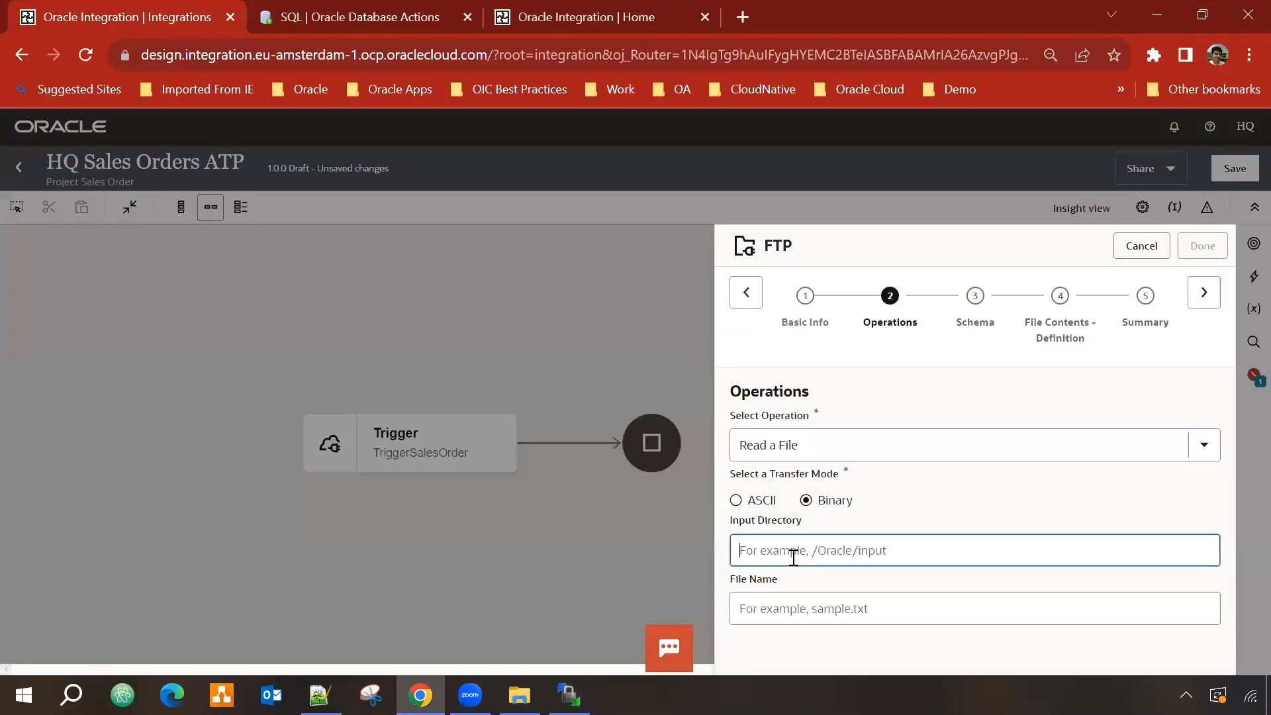
{"action": "key", "text": "ctrl+v"}
{"action": "left_click", "coordinate": [937, 598]}
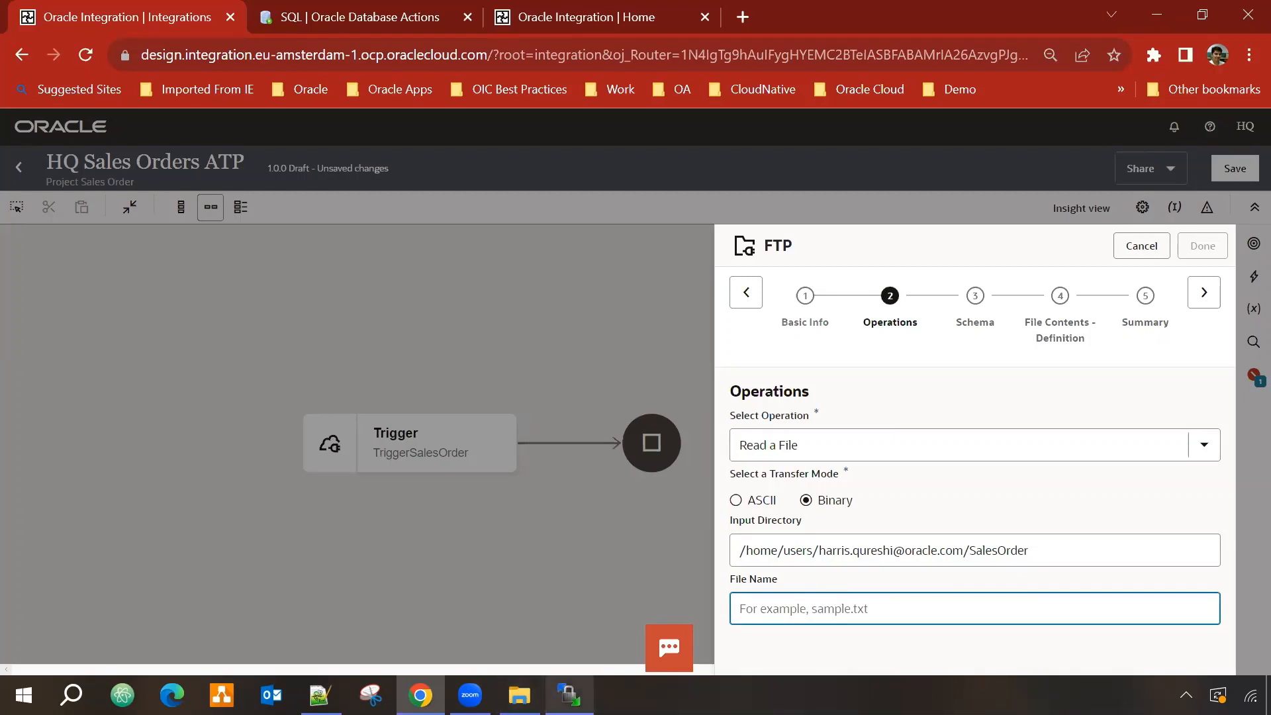
Step: Set File Name to sales_orders.csv, copied from Notepad++, and continue to Schema
{"action": "key", "text": "alt+Tab"}
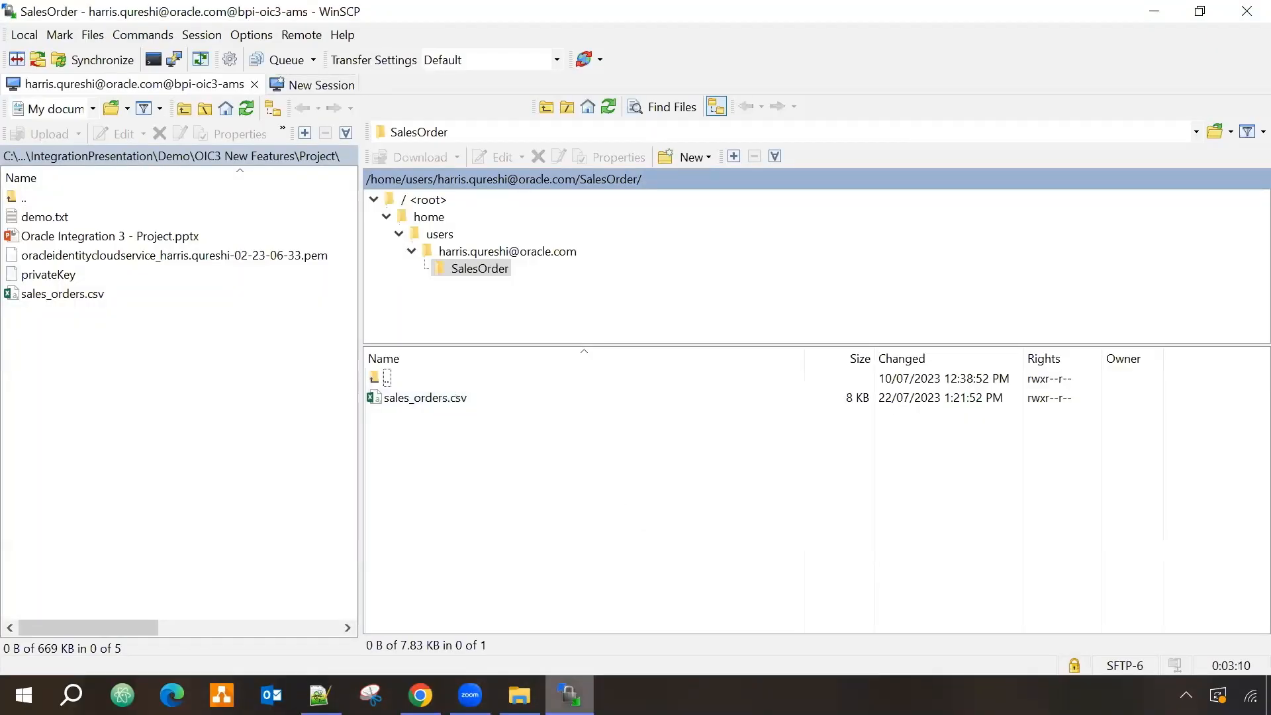
{"action": "left_click", "coordinate": [568, 695]}
{"action": "left_click", "coordinate": [321, 695]}
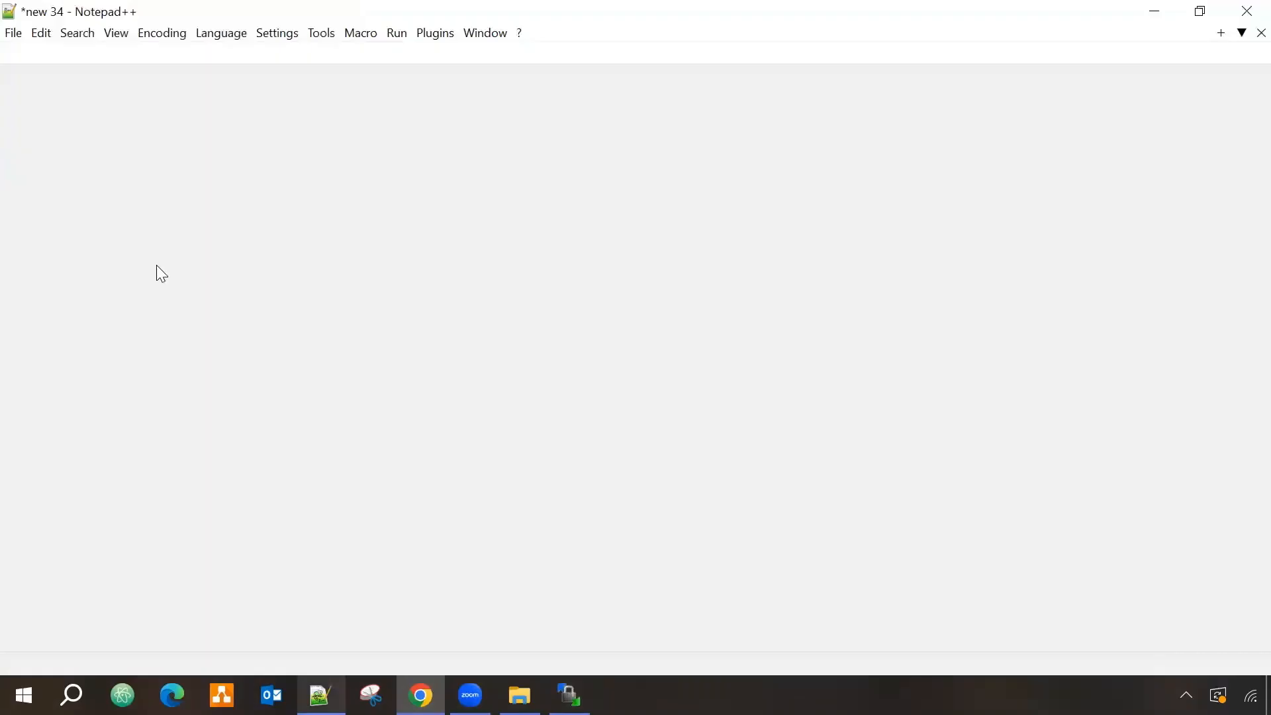
{"action": "left_click_drag", "start_coordinate": [160, 322], "coordinate": [39, 323]}
{"action": "key", "text": "ctrl+c"}
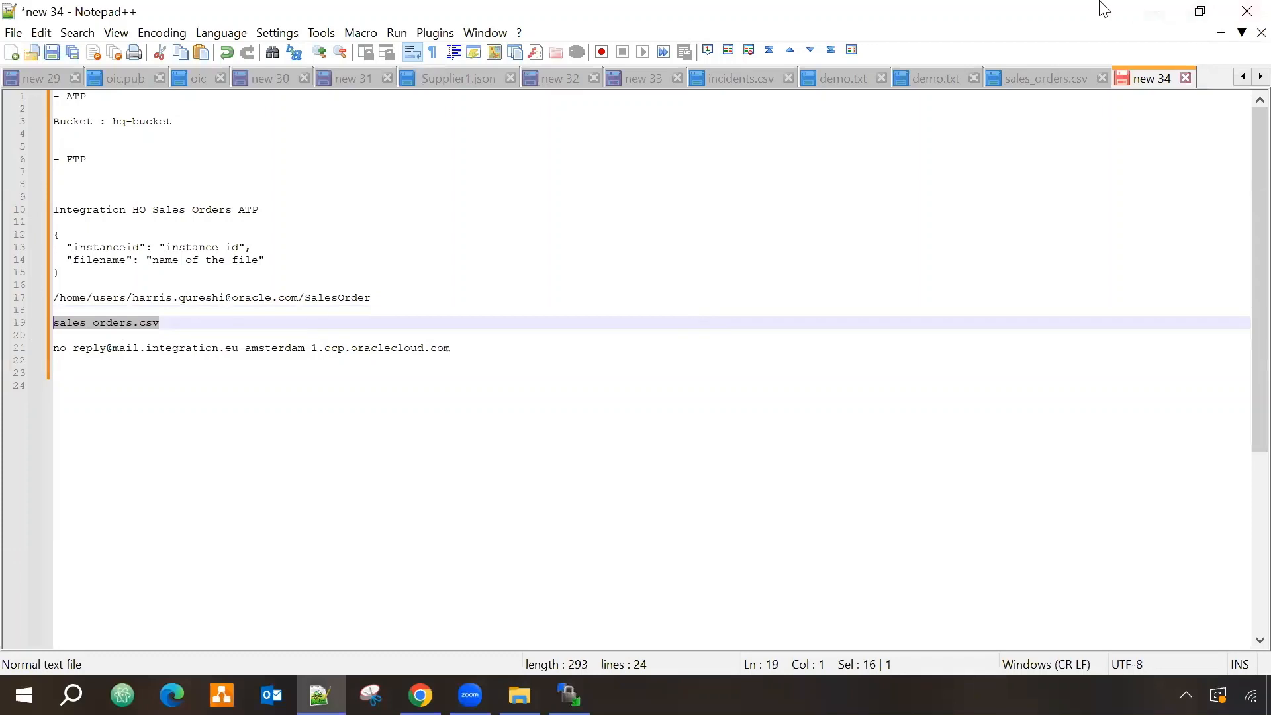
{"action": "left_click", "coordinate": [1155, 11]}
{"action": "key", "text": "ctrl+v"}
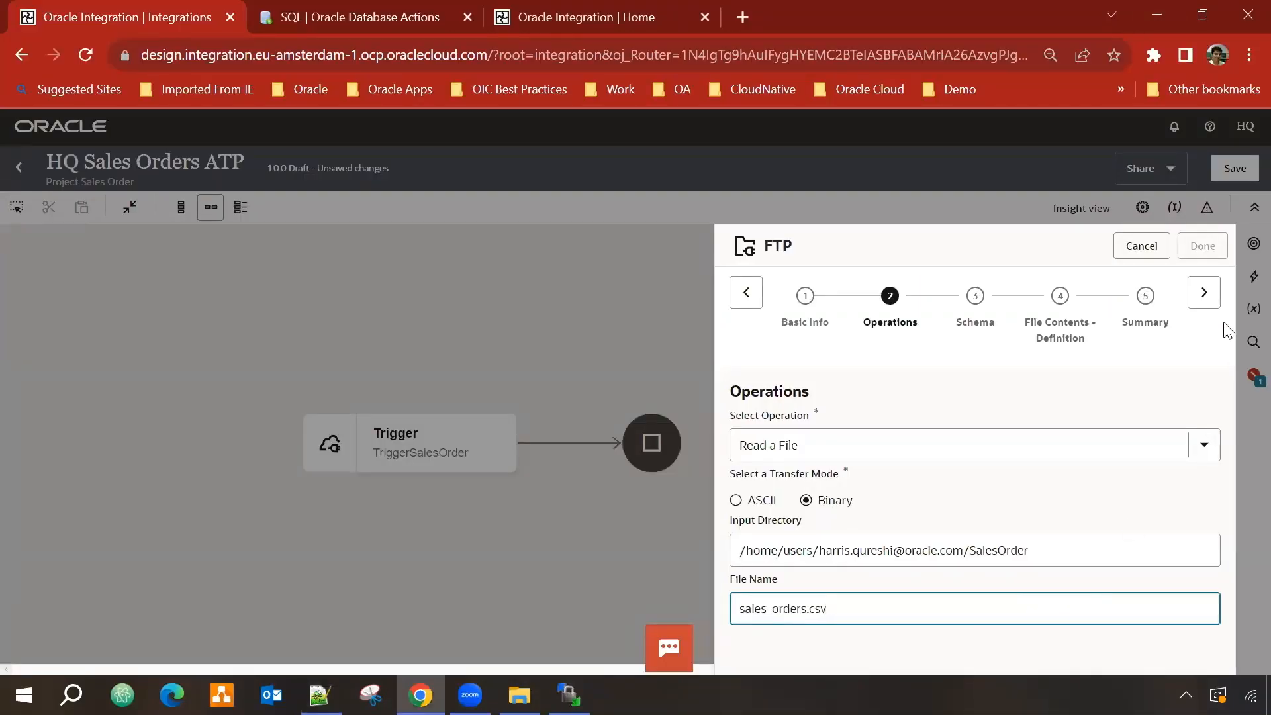
{"action": "left_click", "coordinate": [1205, 292]}
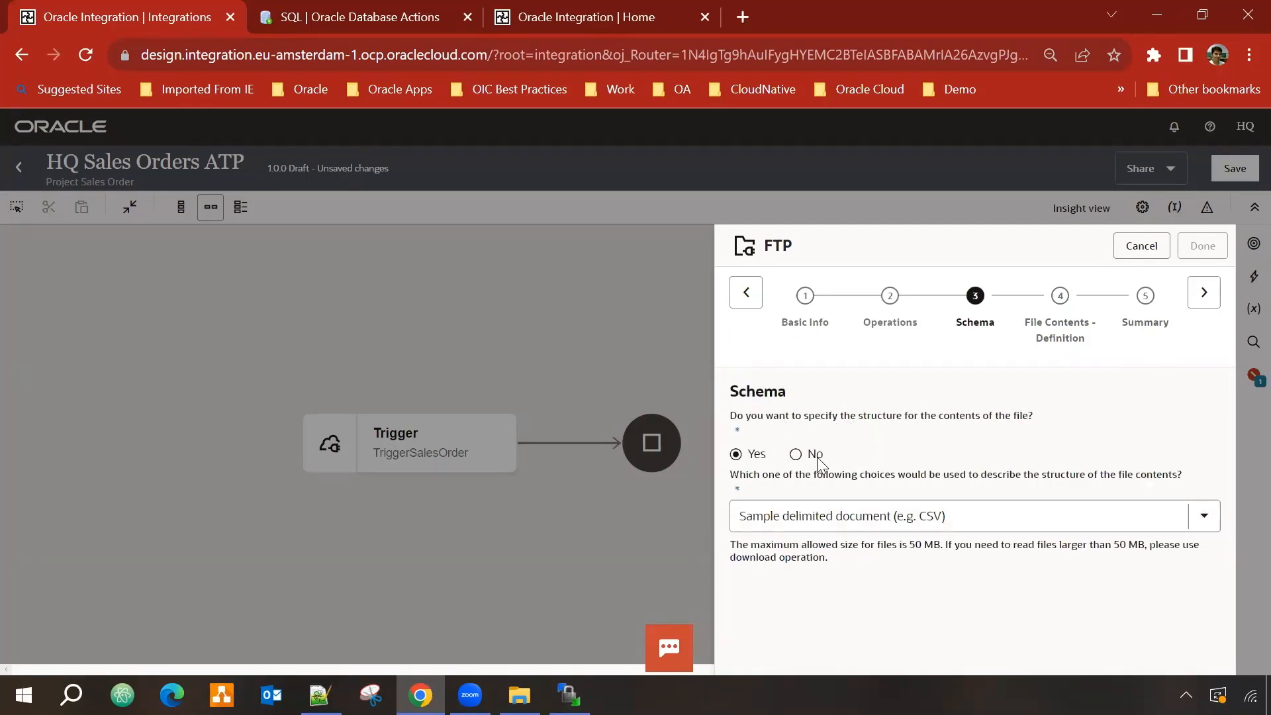
Step: Finish the readSalesOrderFile FTP endpoint with no file schema after reviewing its summary
{"action": "left_click", "coordinate": [797, 454]}
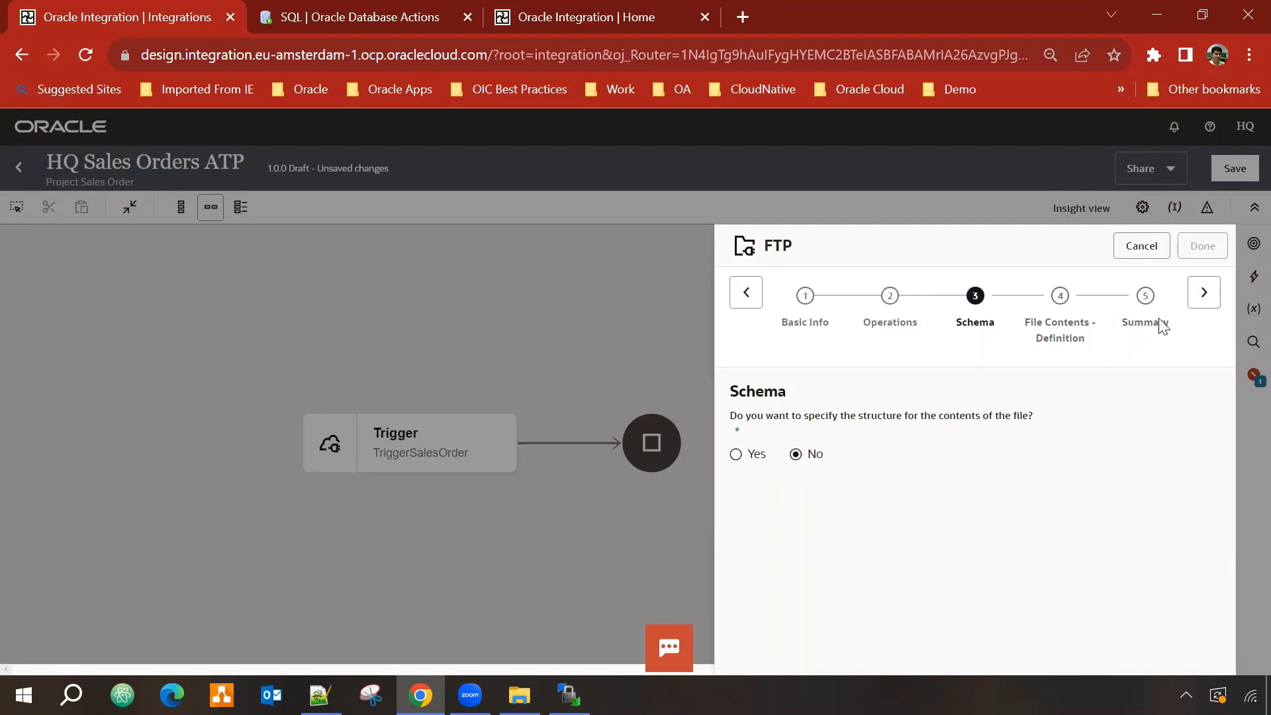
{"action": "left_click", "coordinate": [1205, 293]}
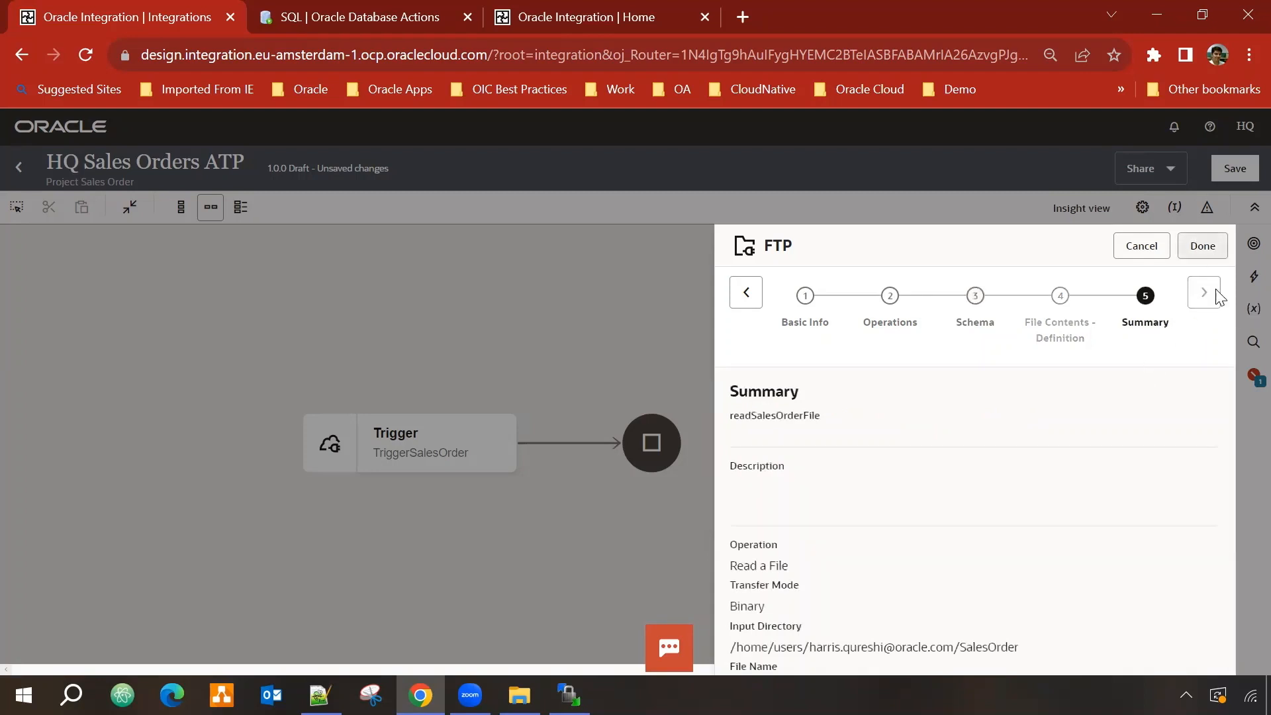
{"action": "scroll", "coordinate": [1111, 467], "scroll_direction": "down", "scroll_amount": 2}
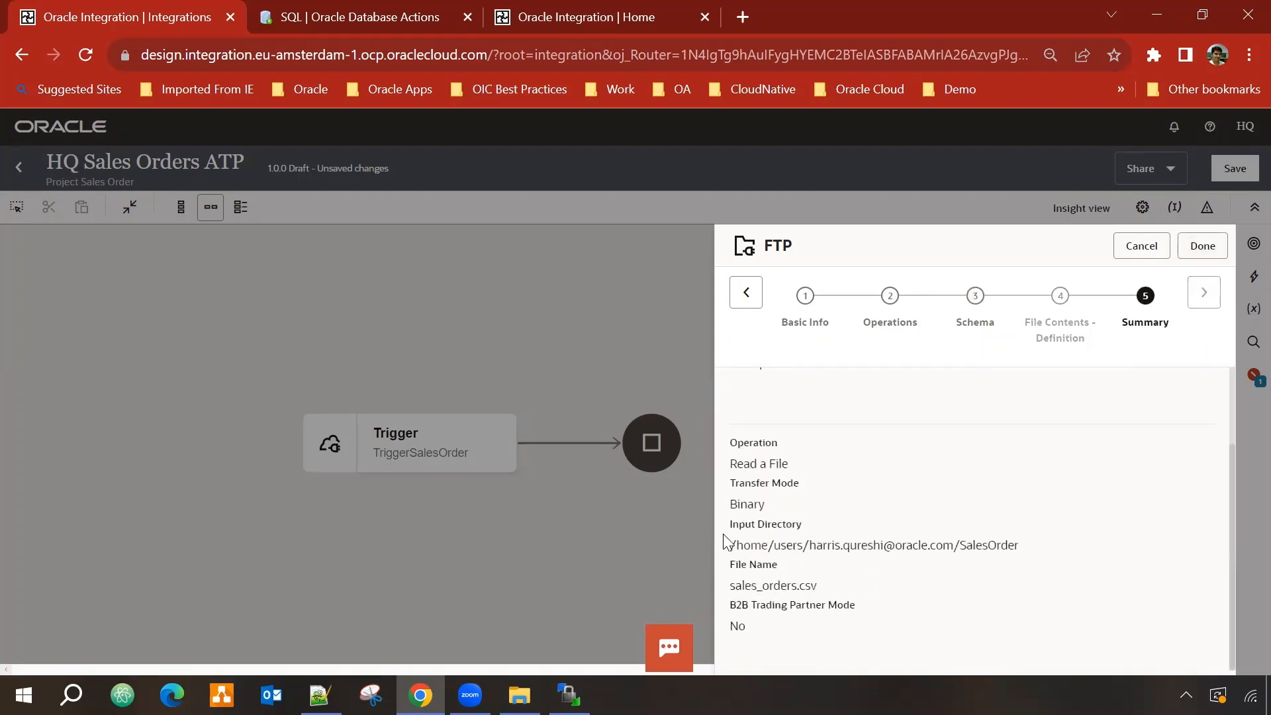
{"action": "left_click", "coordinate": [1206, 254]}
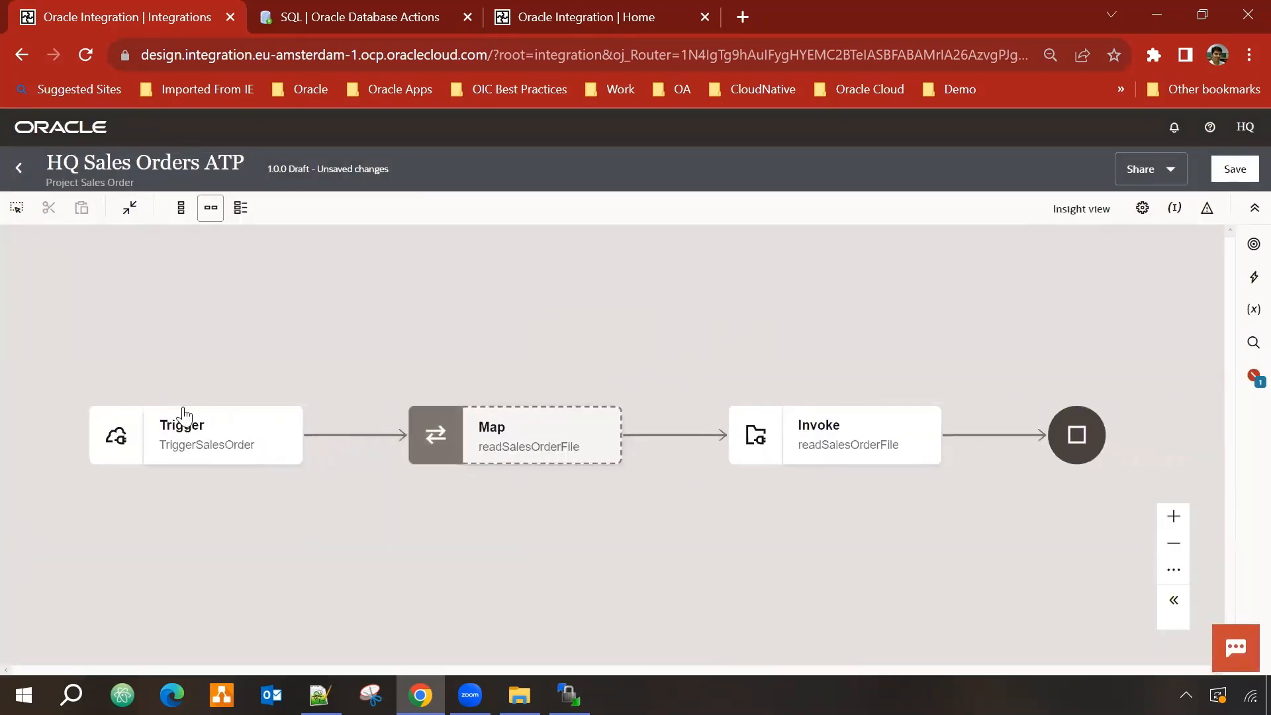
Step: In the readSalesOrderFile map, map Request Wrapper Filename to File Read Request Filename and validate
{"action": "mouse_move", "coordinate": [207, 455]}
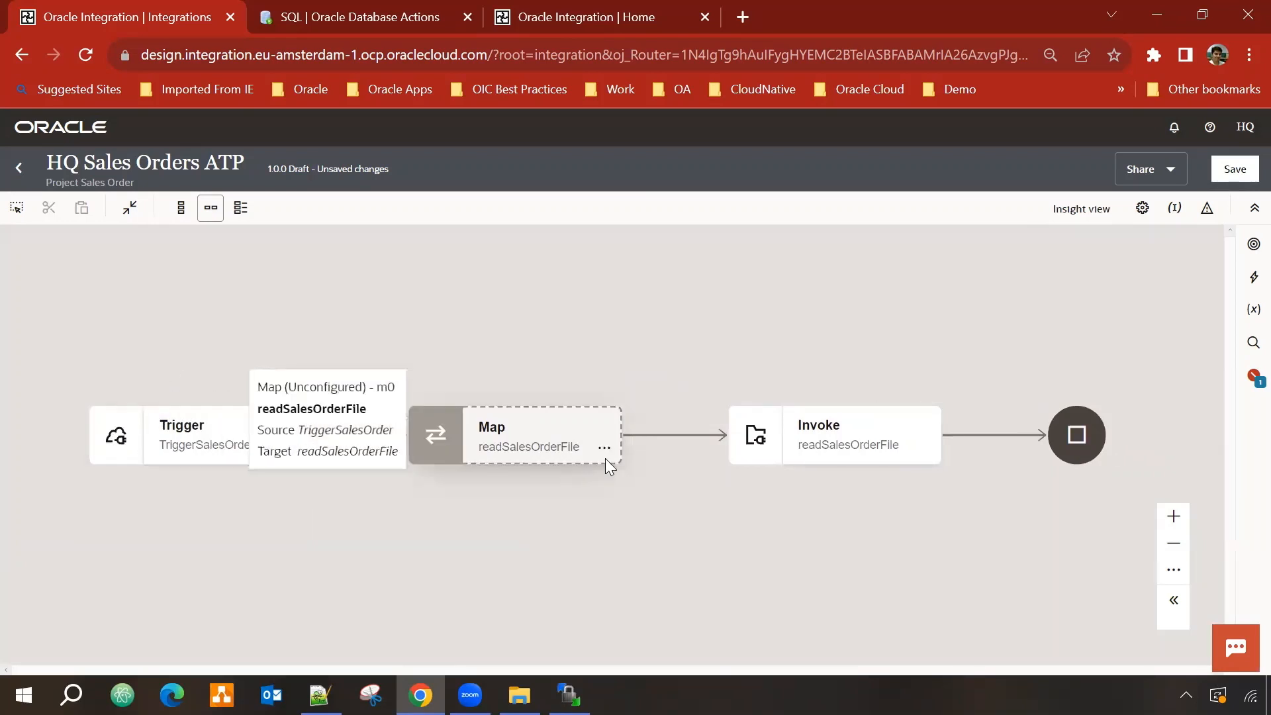
{"action": "left_click", "coordinate": [604, 447]}
{"action": "left_click", "coordinate": [643, 481]}
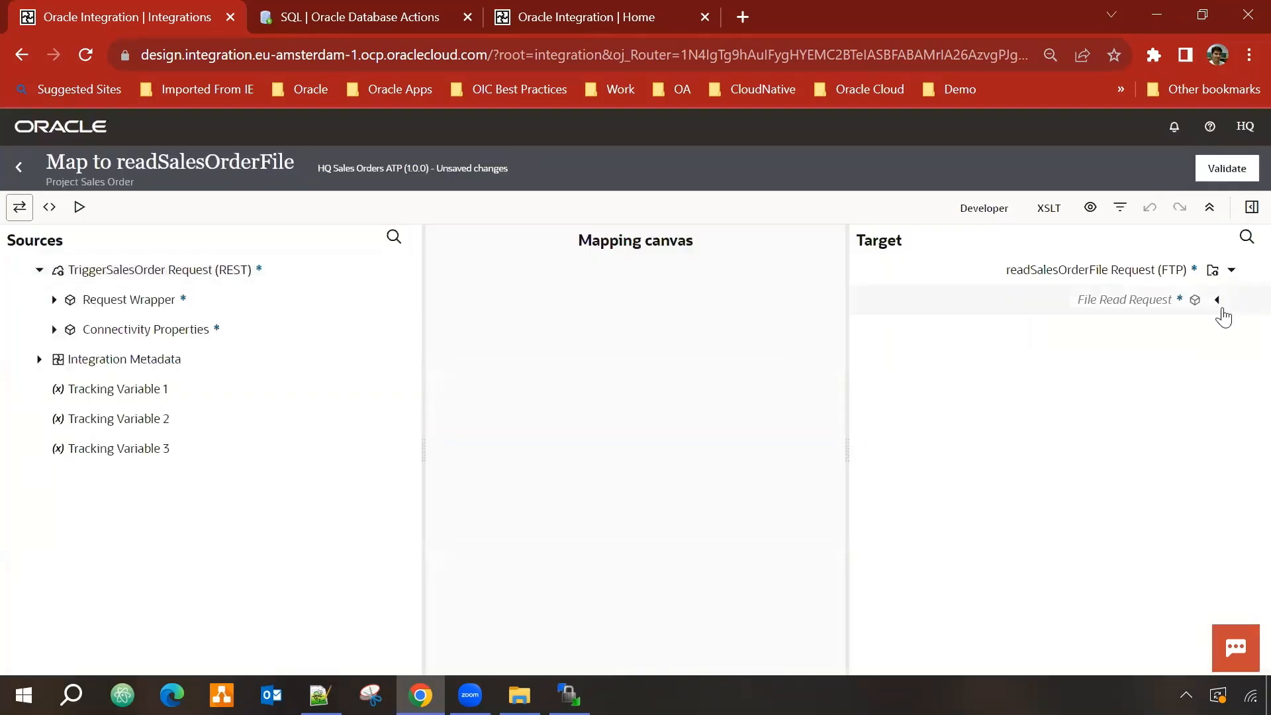
{"action": "left_click", "coordinate": [1217, 304]}
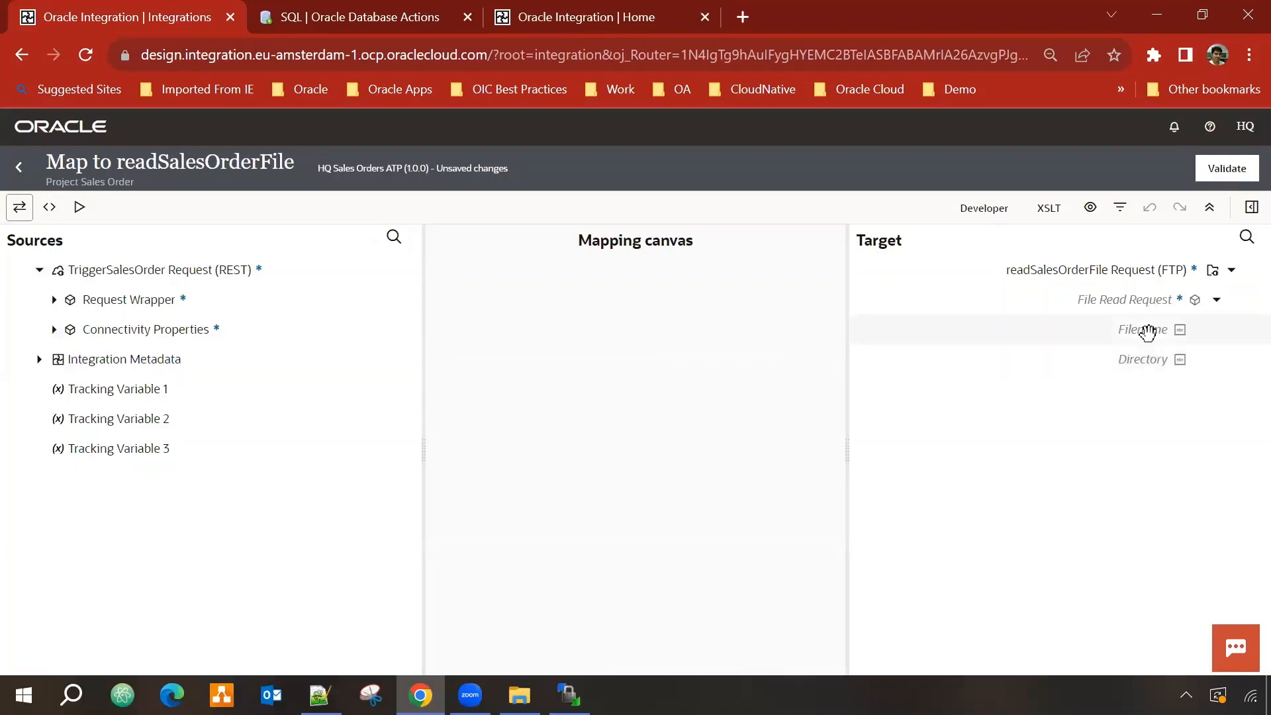
{"action": "left_click", "coordinate": [55, 304]}
{"action": "left_click", "coordinate": [55, 303]}
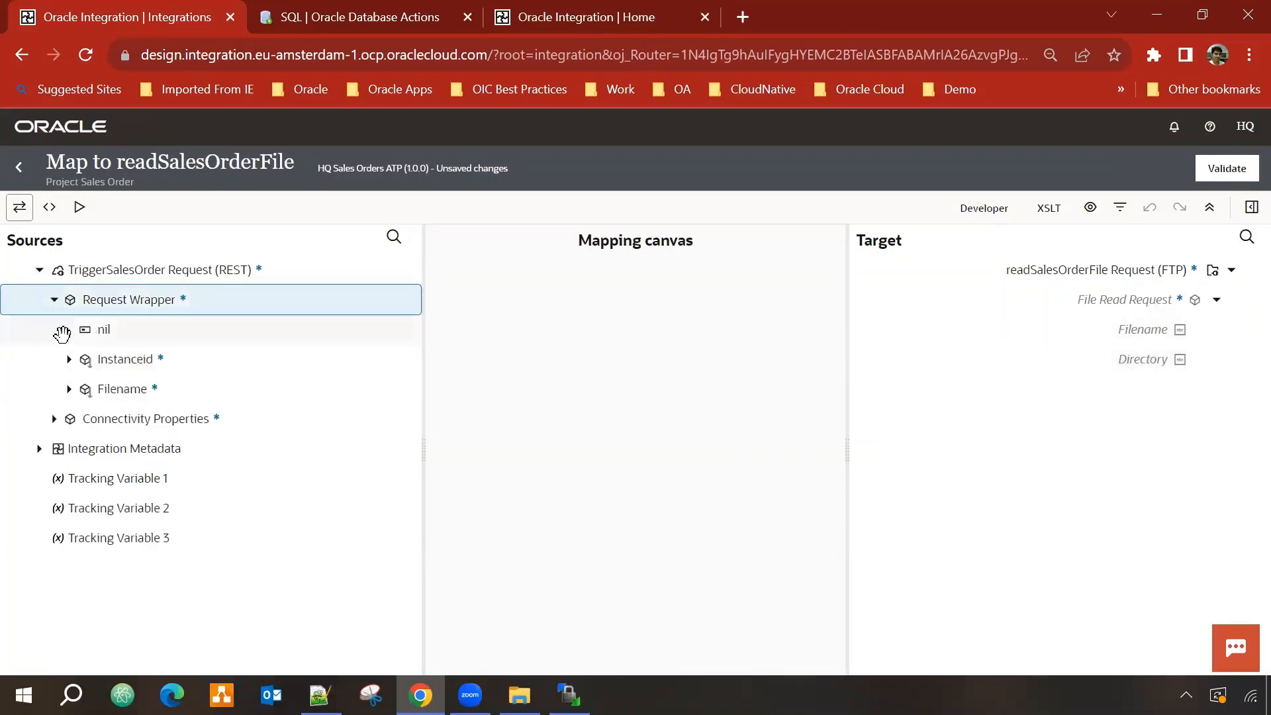
{"action": "left_click_drag", "start_coordinate": [106, 390], "coordinate": [1141, 335]}
{"action": "left_click", "coordinate": [1243, 171]}
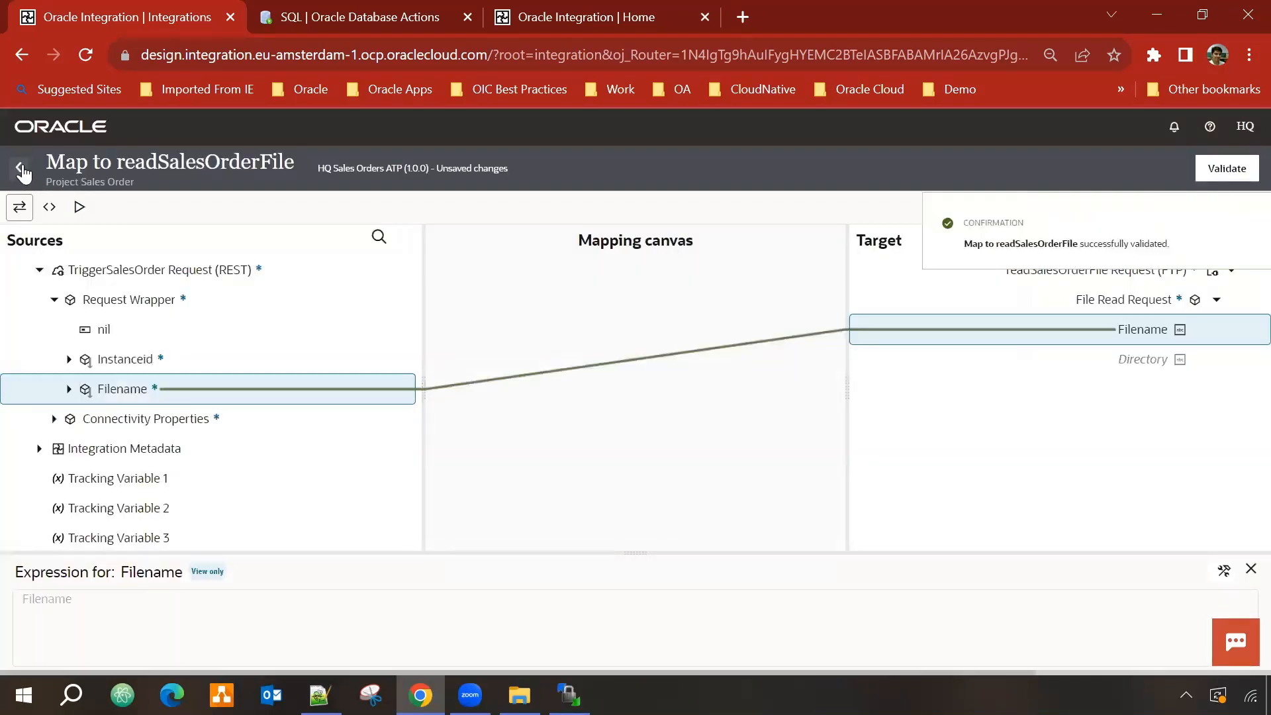
{"action": "left_click", "coordinate": [22, 170]}
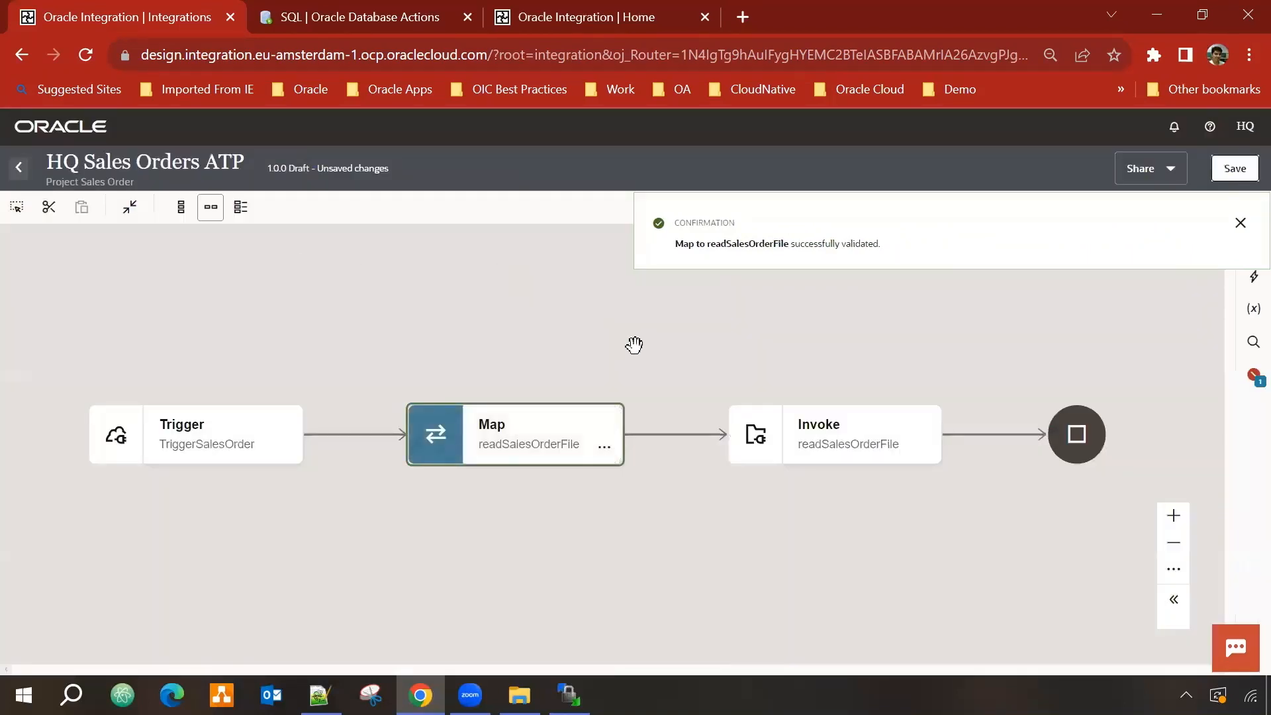
Step: Add HQ ATP Connection 001 to the flow after readSalesOrderFile
{"action": "left_click_drag", "start_coordinate": [636, 346], "coordinate": [414, 335]}
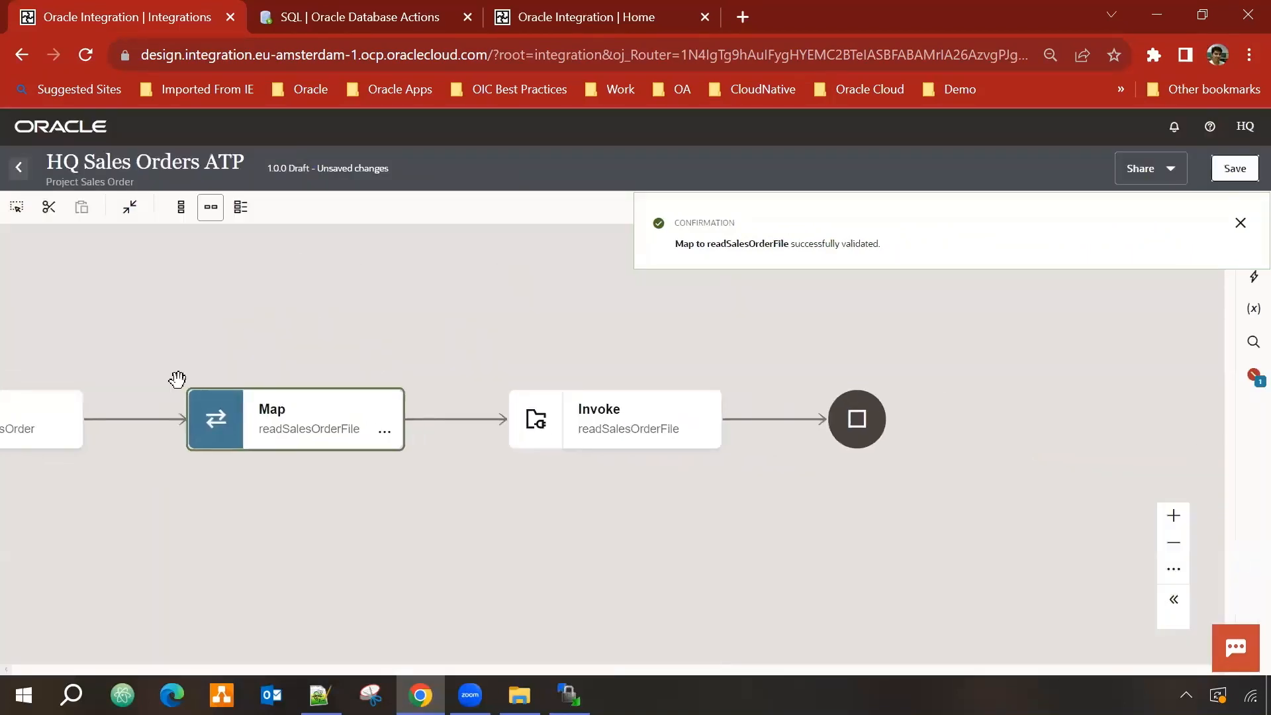
{"action": "left_click", "coordinate": [1241, 223]}
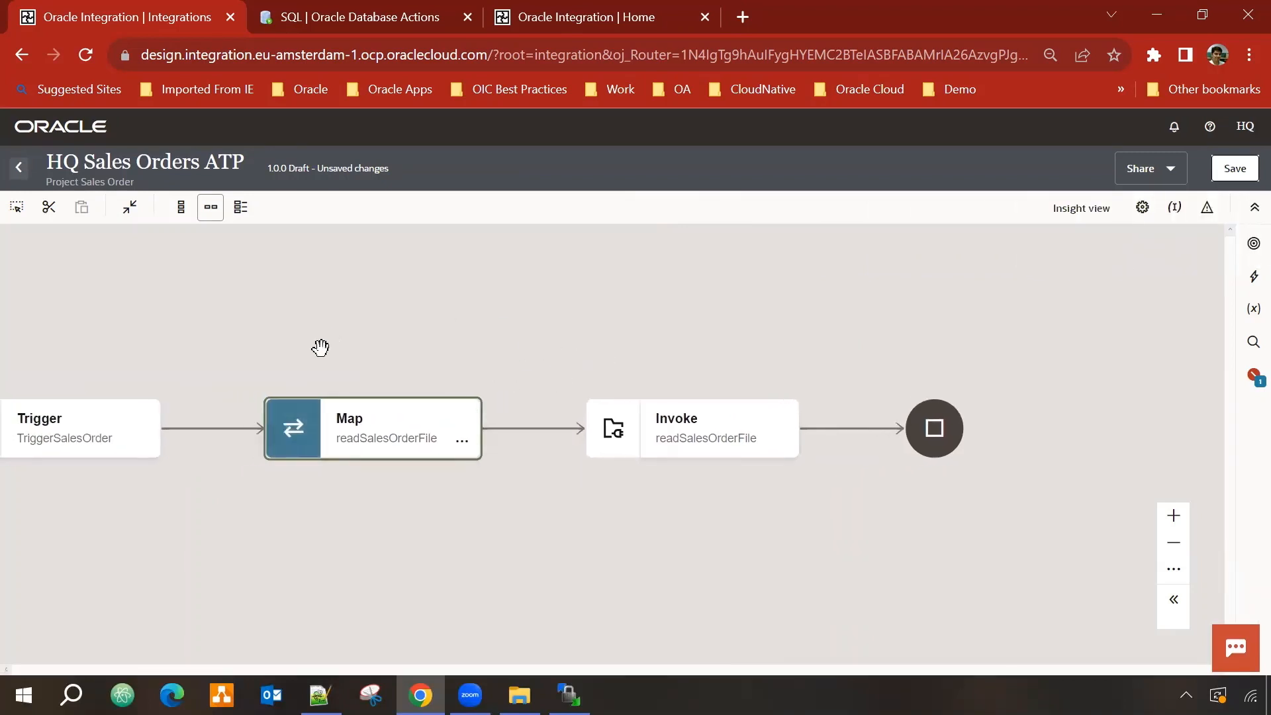
{"action": "left_click", "coordinate": [1252, 245]}
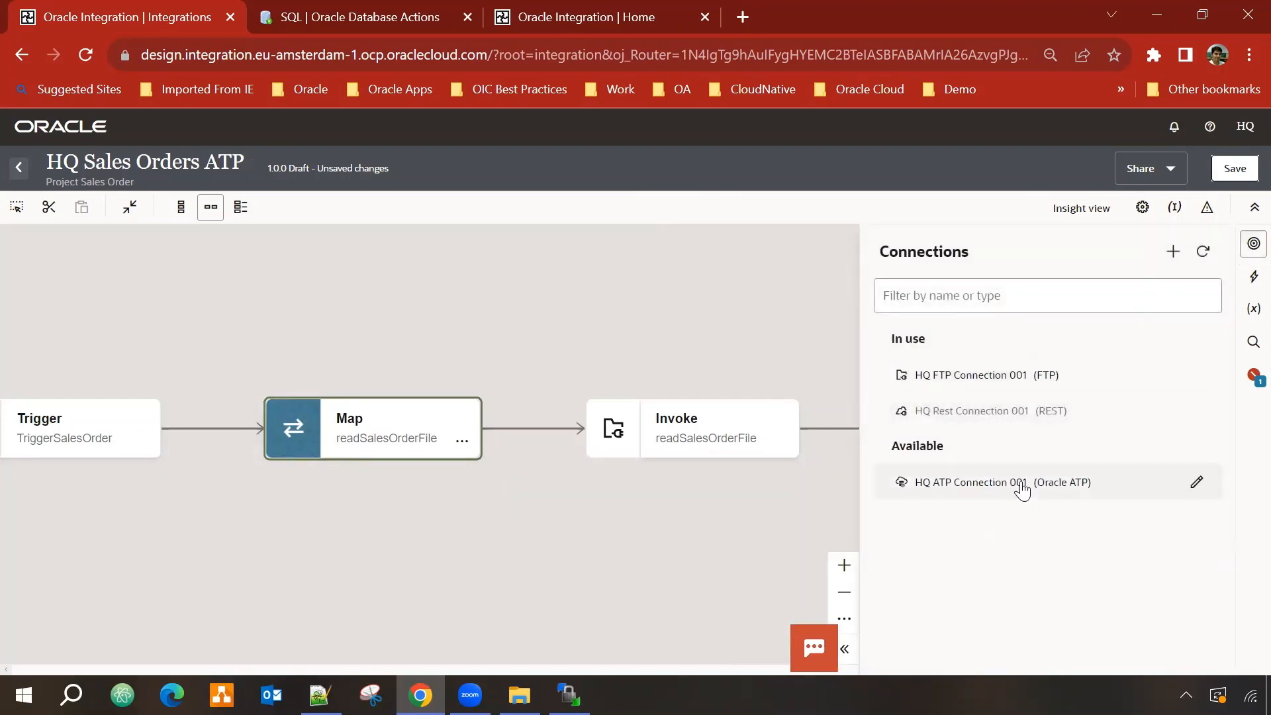
{"action": "left_click_drag", "start_coordinate": [1023, 490], "coordinate": [849, 426]}
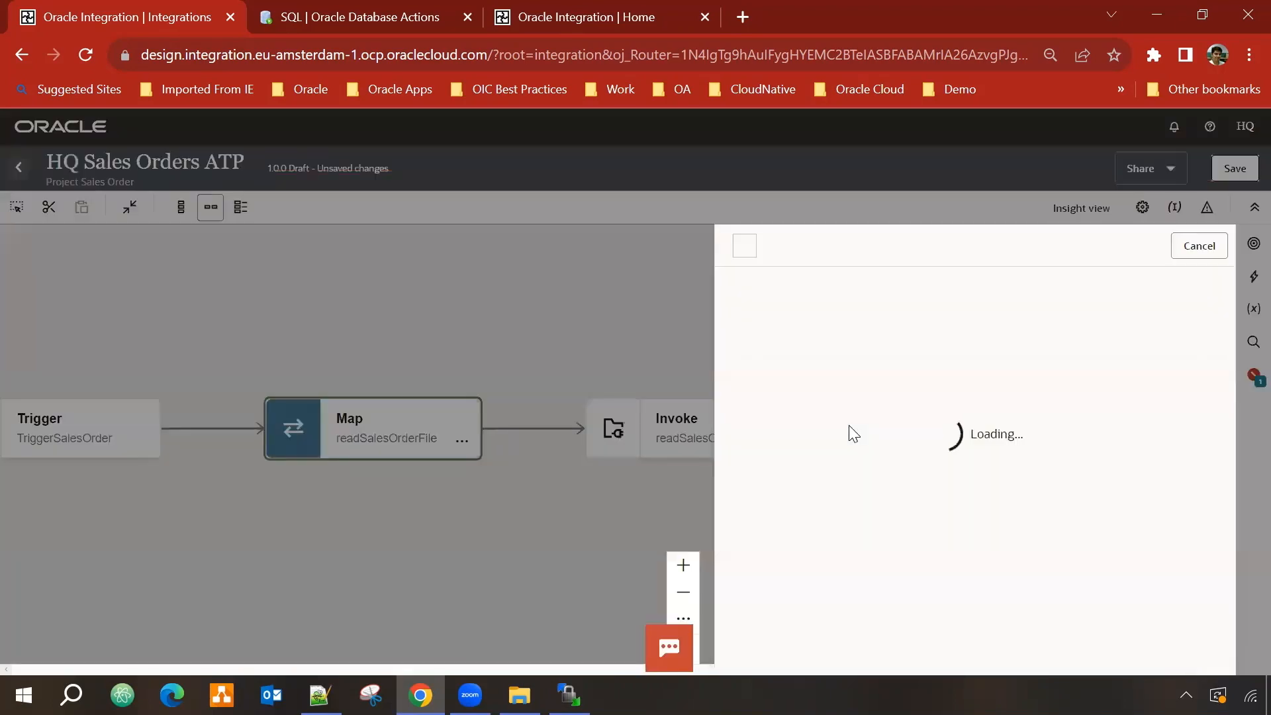
{"action": "scroll", "coordinate": [957, 454], "scroll_direction": "down", "scroll_amount": 1}
Step: Name the ATP endpoint AddSalesOrder with the Perform Bulk Data Import Operation
{"action": "left_click", "coordinate": [857, 446]}
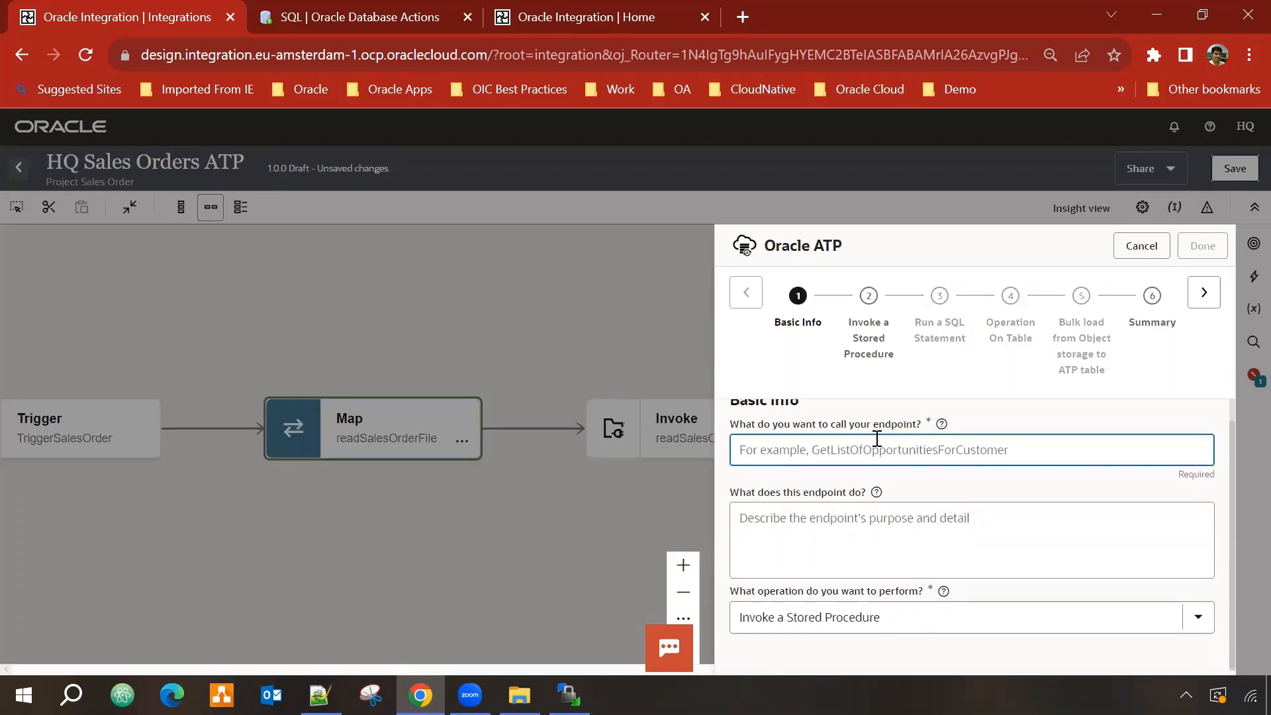
{"action": "type", "text": "AddSalesOrder"}
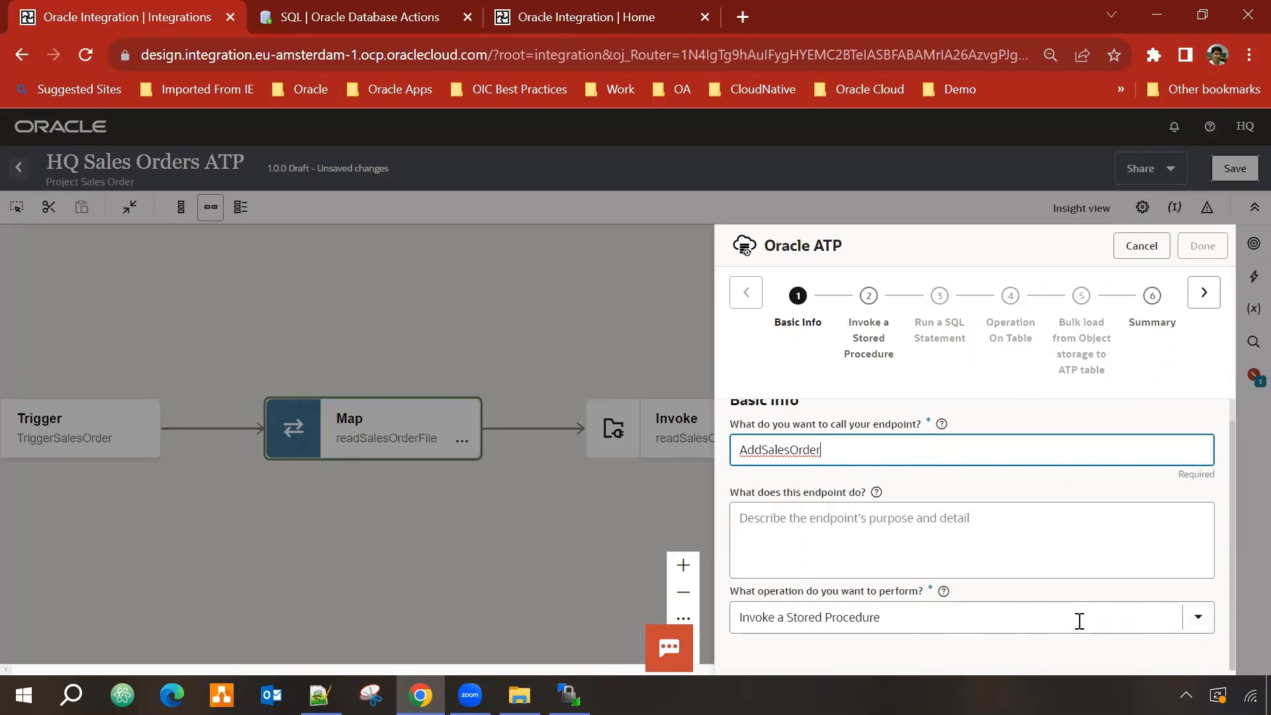
{"action": "left_click", "coordinate": [1199, 617]}
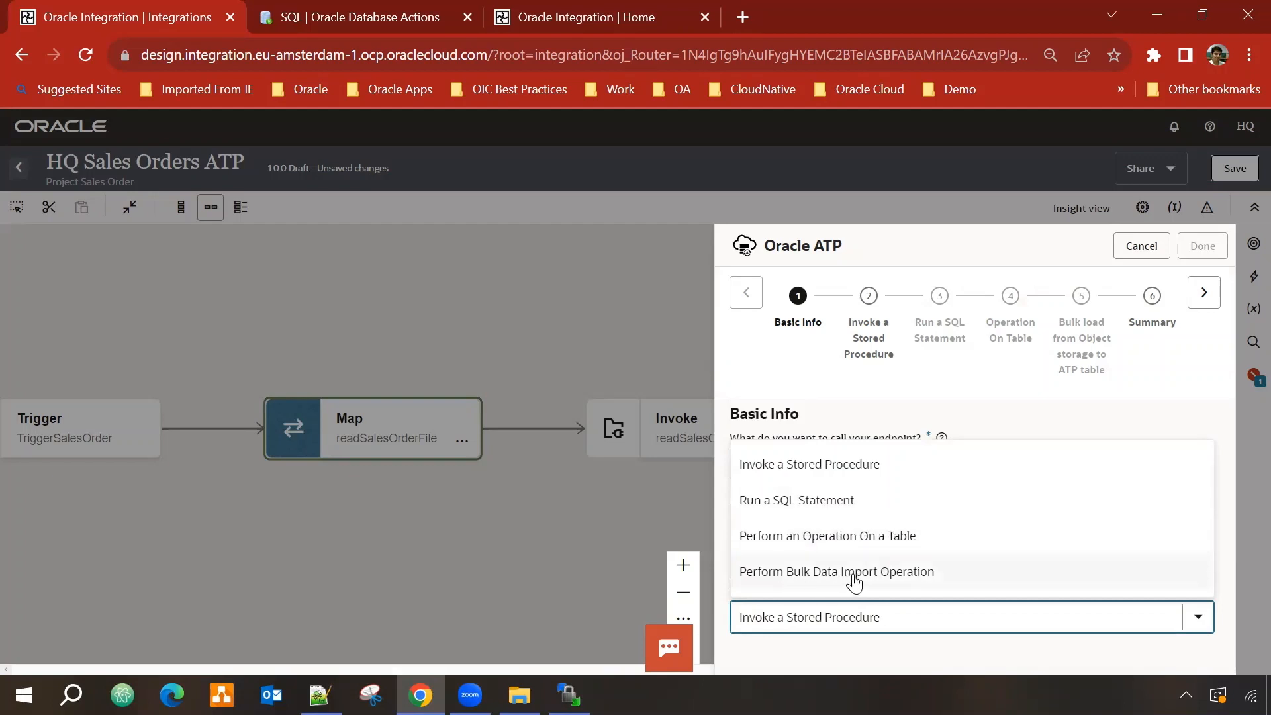
{"action": "left_click", "coordinate": [899, 574]}
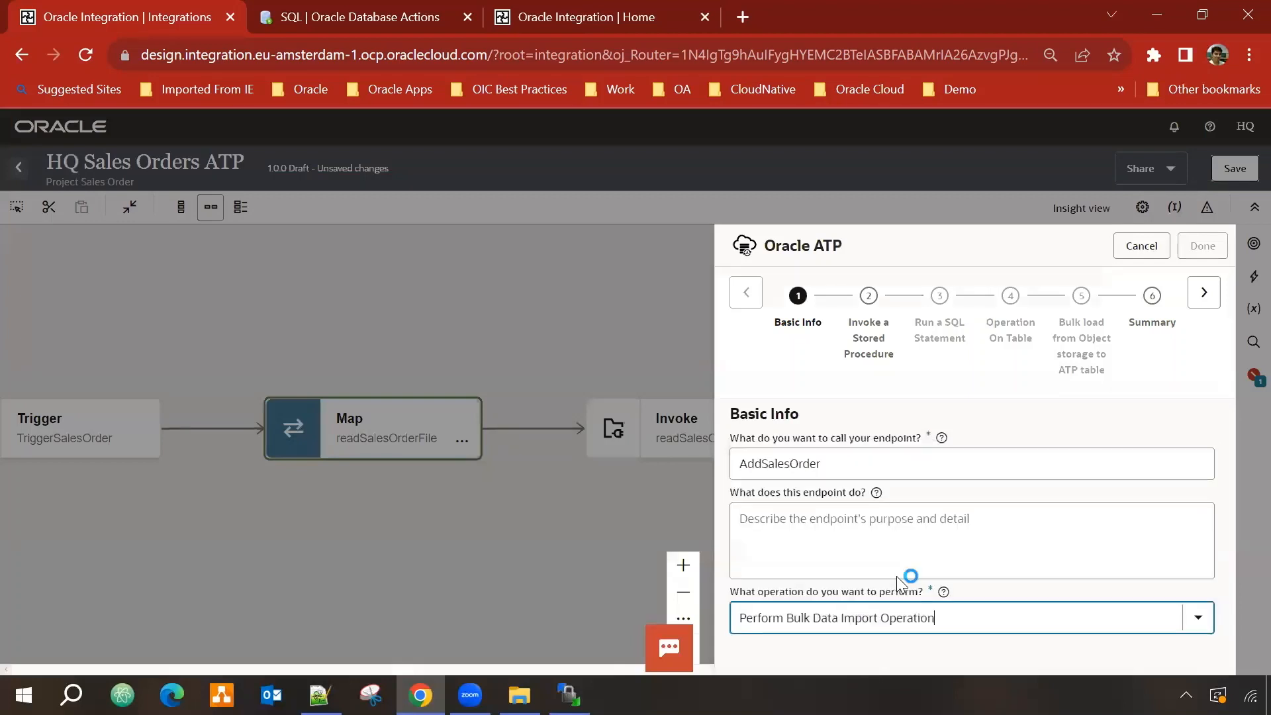
Step: On the Bulk load step, select hq-bucket and edit the copy_data format options
{"action": "left_click", "coordinate": [1206, 293]}
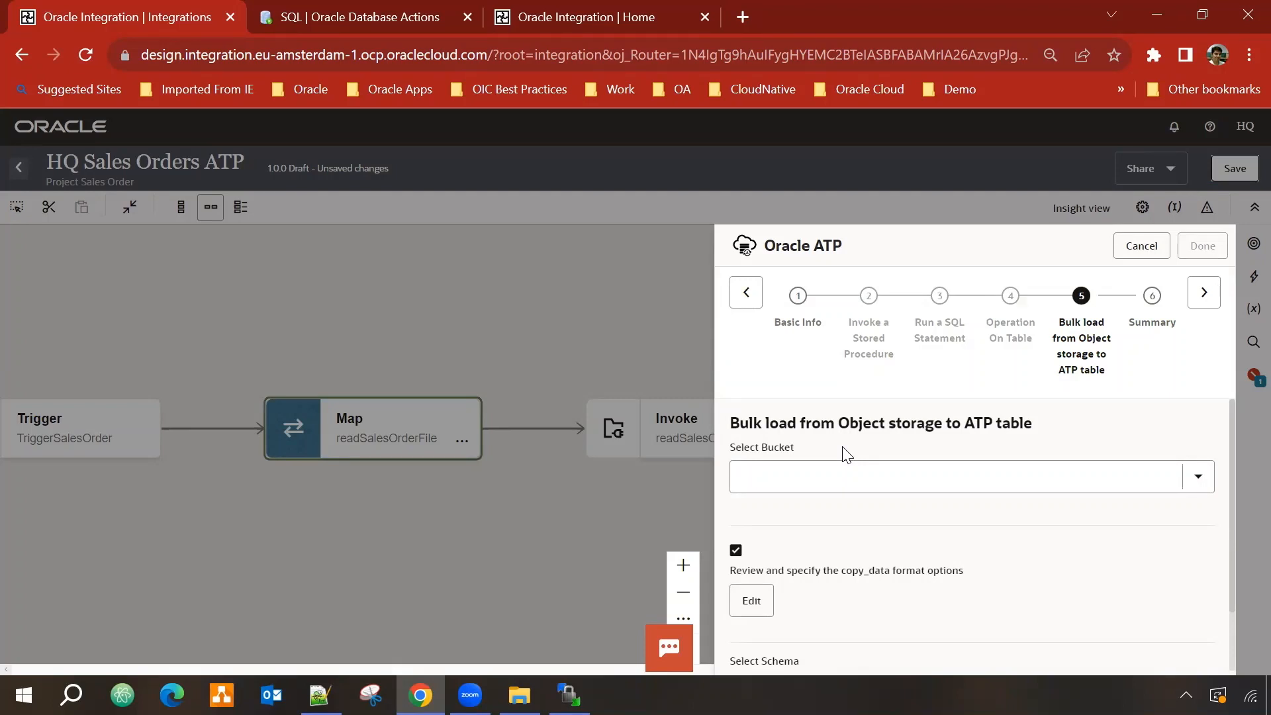
{"action": "left_click", "coordinate": [1165, 474]}
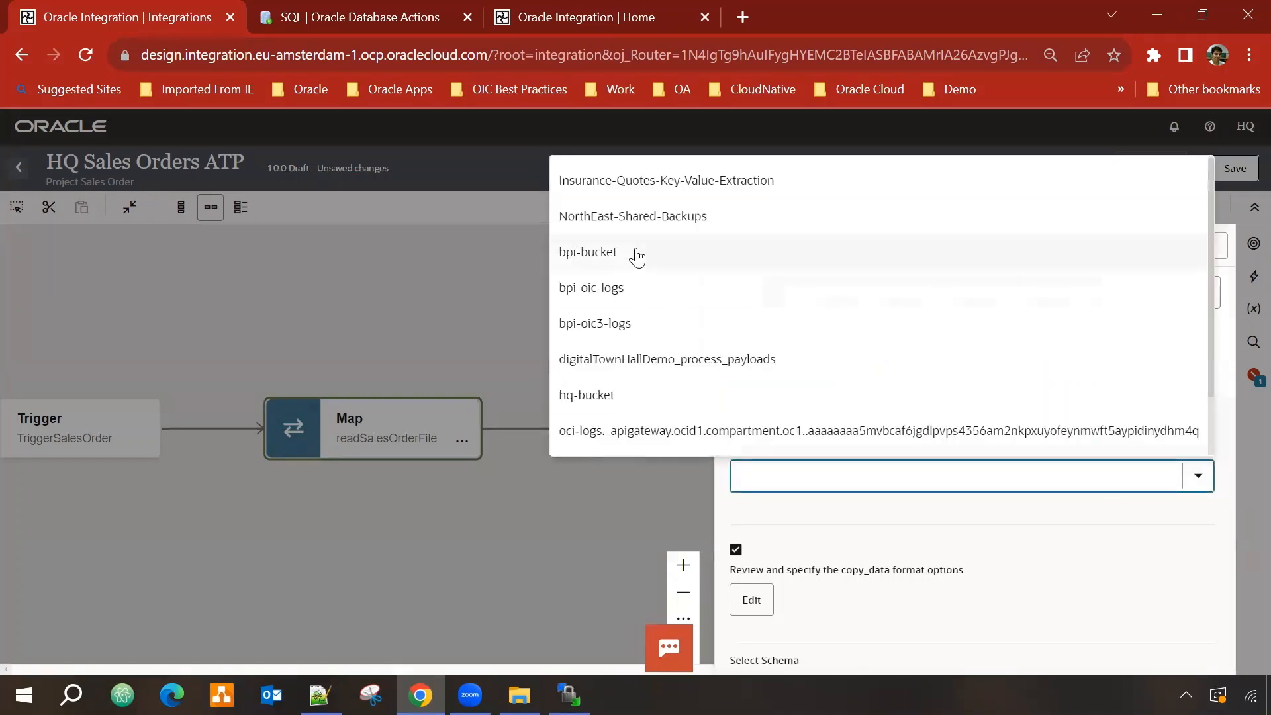
{"action": "left_click", "coordinate": [587, 395]}
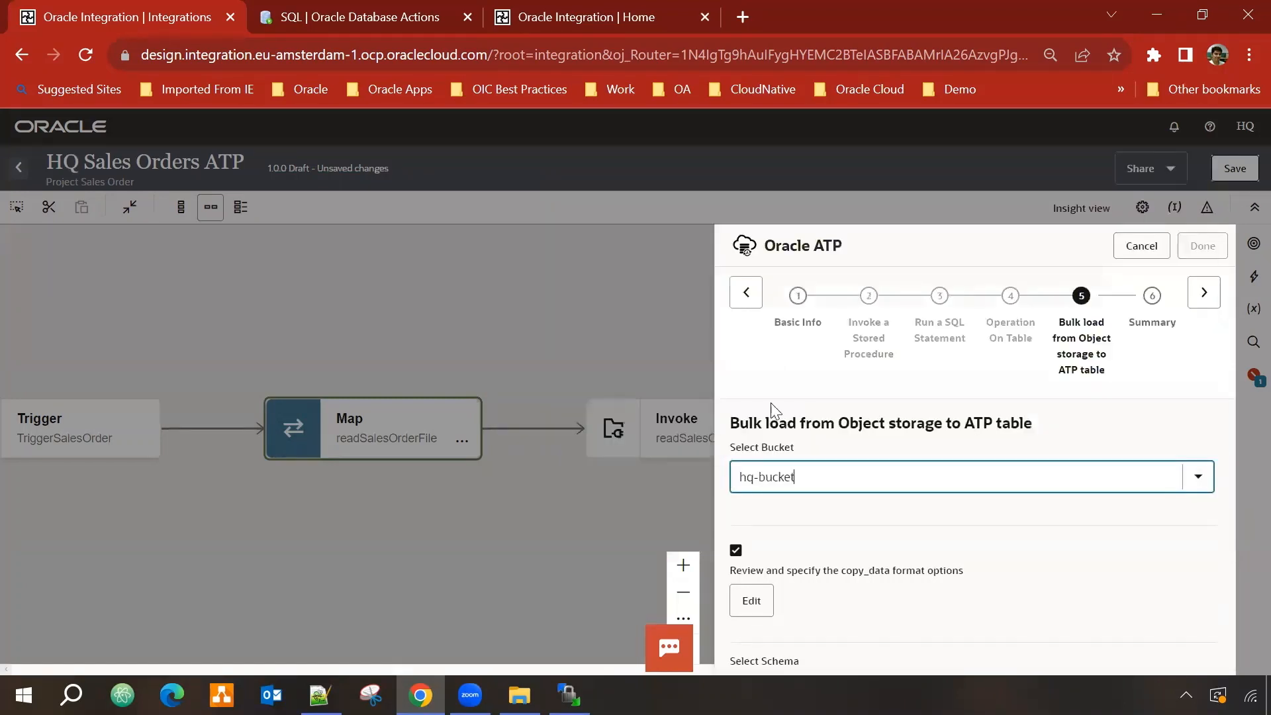
{"action": "scroll", "coordinate": [1007, 435], "scroll_direction": "down", "scroll_amount": 1}
{"action": "scroll", "coordinate": [999, 444], "scroll_direction": "up", "scroll_amount": 1}
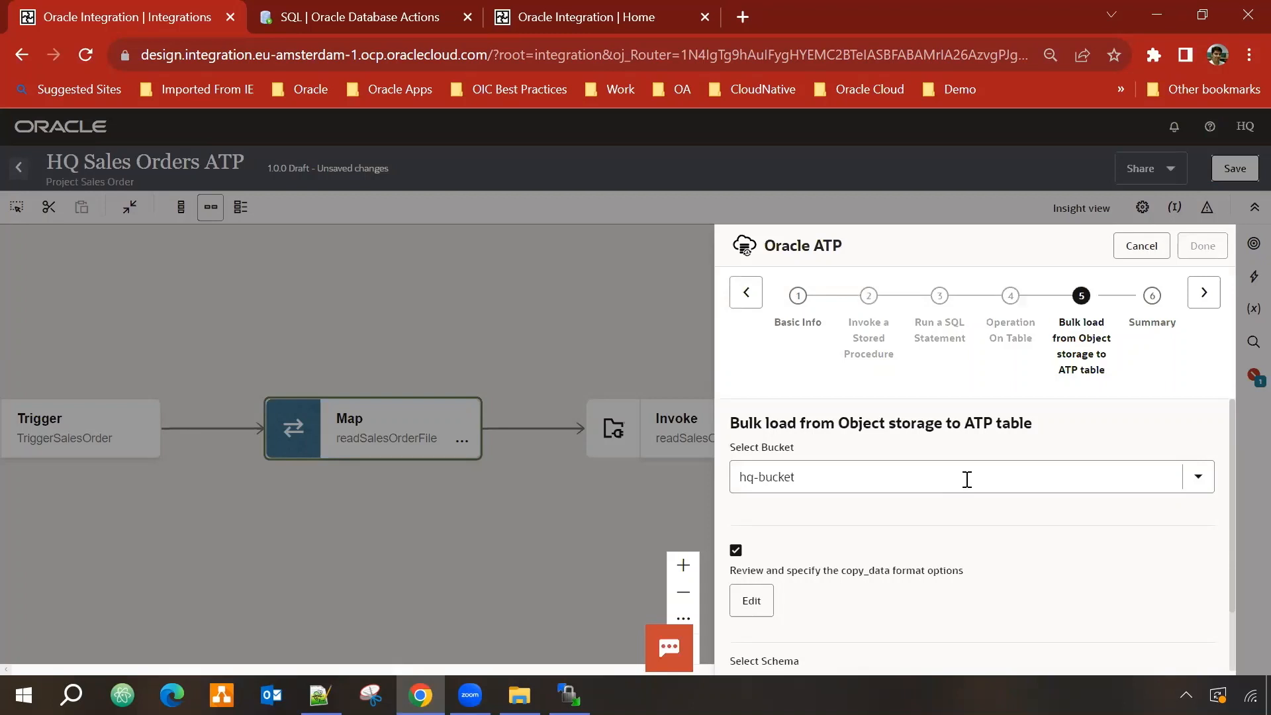
{"action": "scroll", "coordinate": [904, 503], "scroll_direction": "down", "scroll_amount": 1}
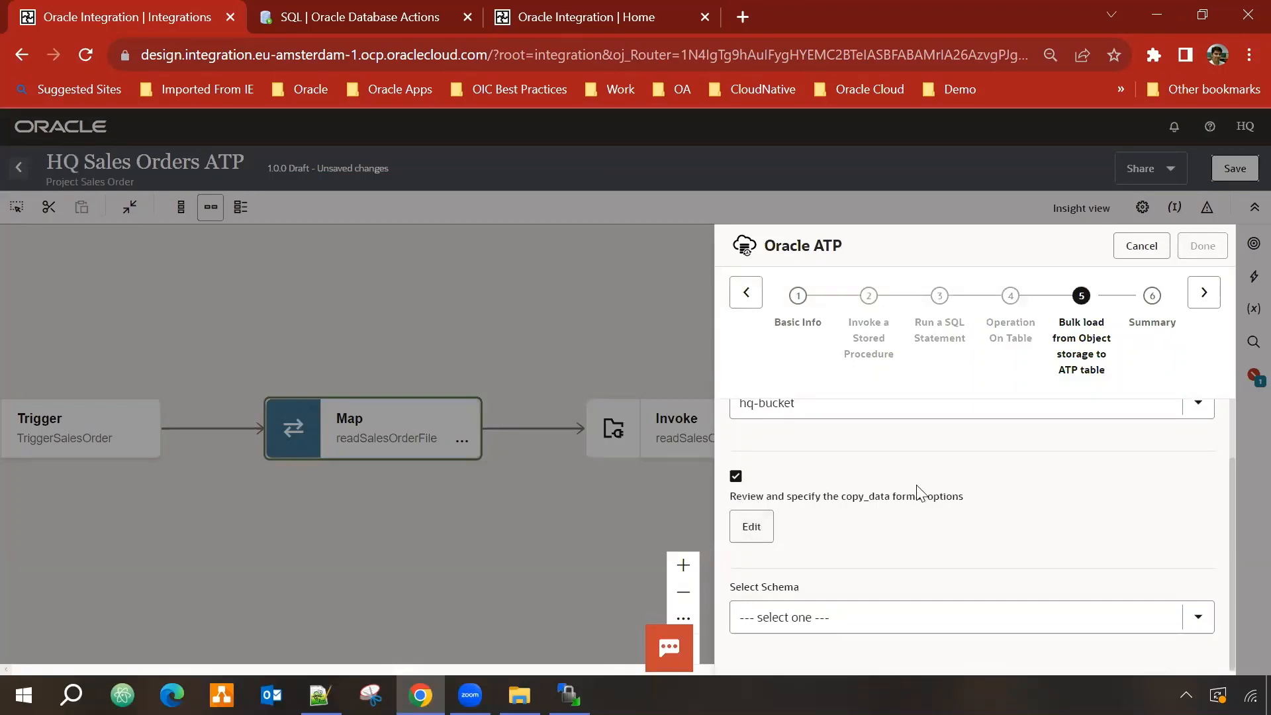
{"action": "left_click", "coordinate": [753, 527]}
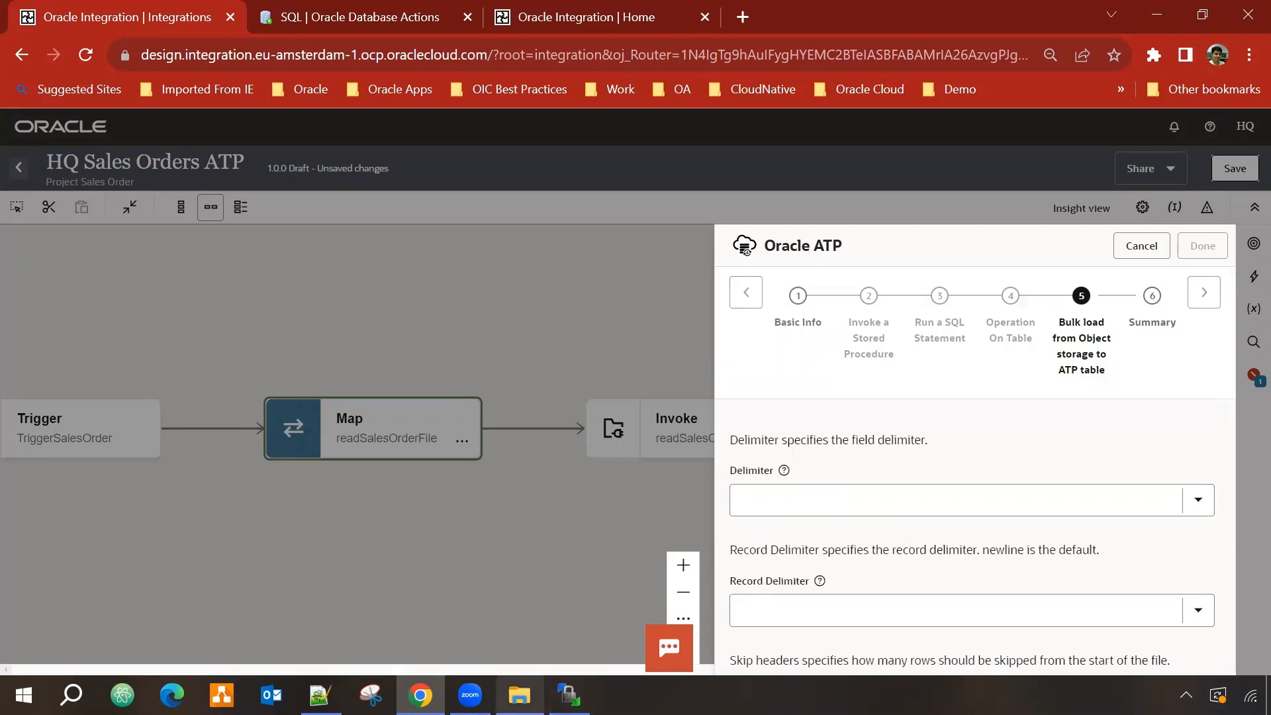
{"action": "left_click", "coordinate": [519, 695]}
{"action": "left_click", "coordinate": [442, 308]}
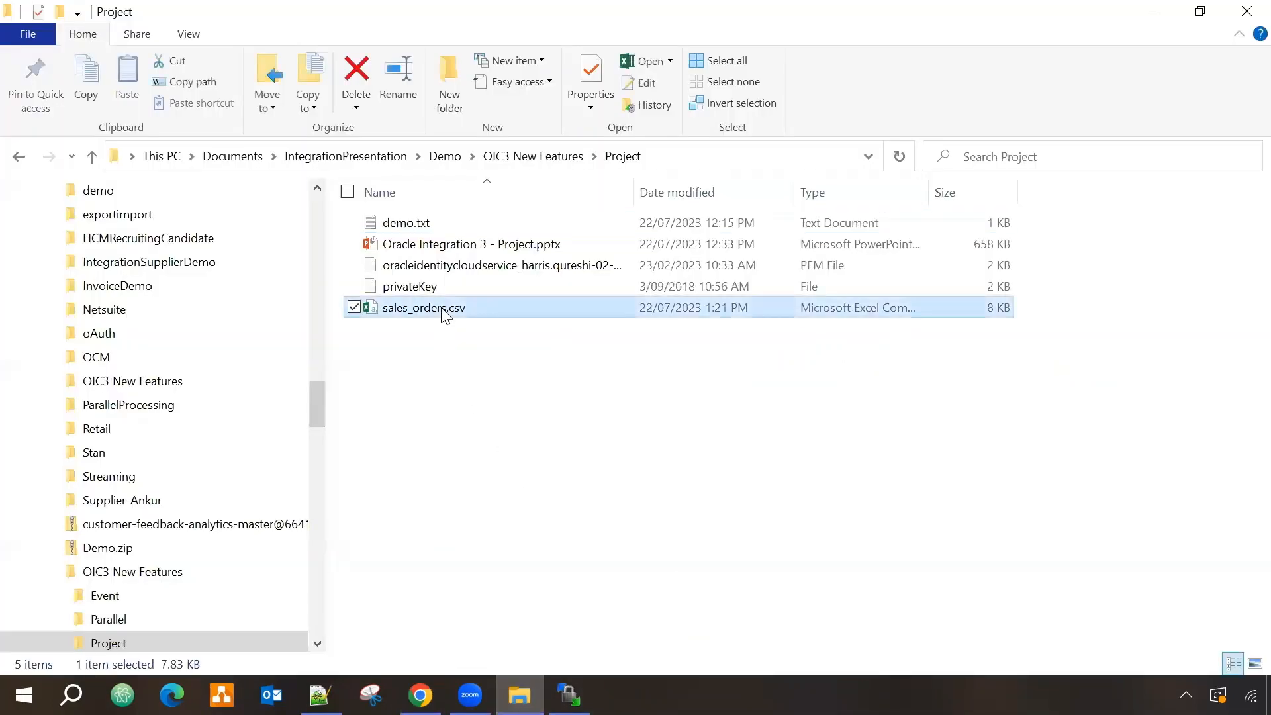
{"action": "right_click", "coordinate": [442, 308]}
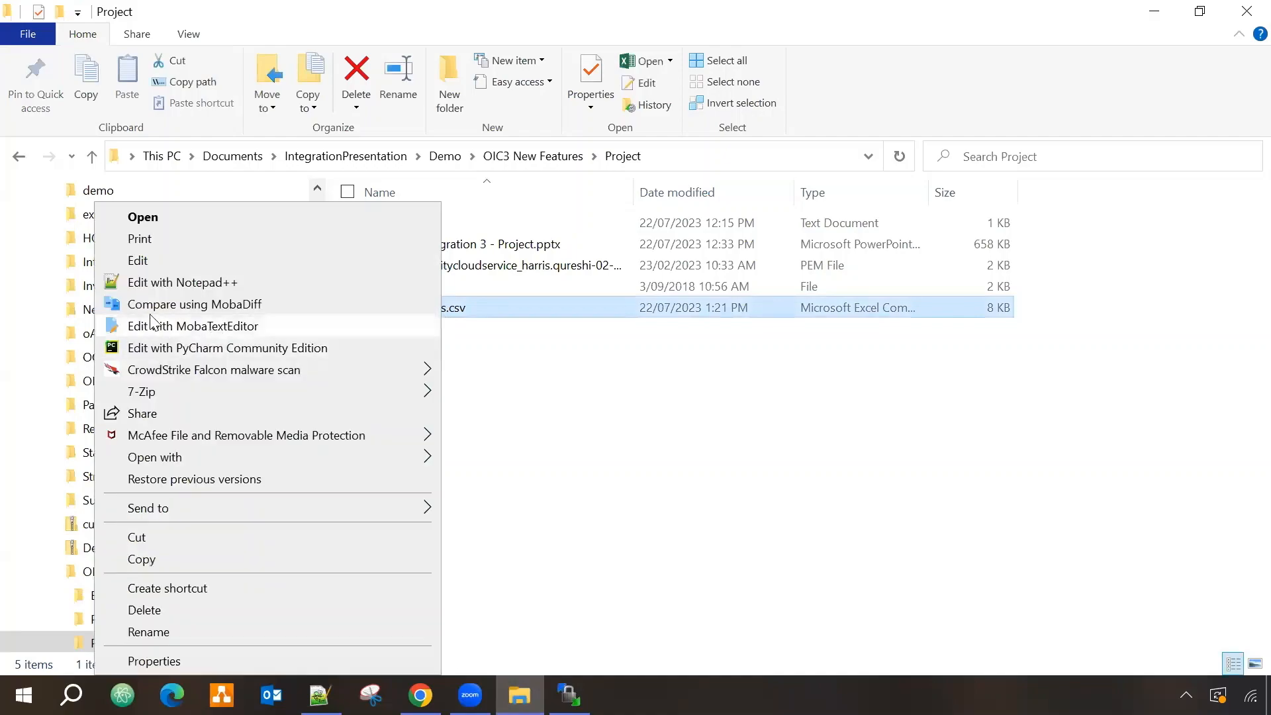
{"action": "left_click", "coordinate": [179, 284]}
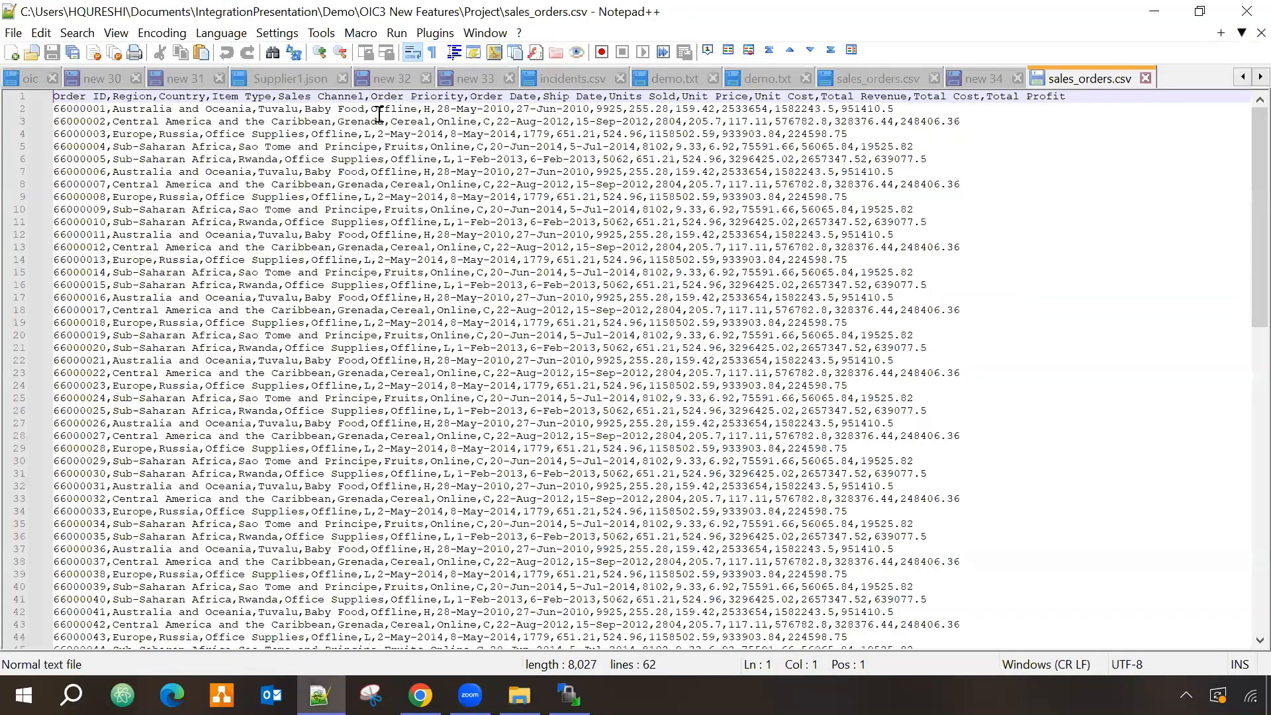
{"action": "scroll", "coordinate": [627, 401], "scroll_direction": "down", "scroll_amount": 13}
{"action": "scroll", "coordinate": [628, 401], "scroll_direction": "up", "scroll_amount": 13}
{"action": "left_click", "coordinate": [1152, 11]}
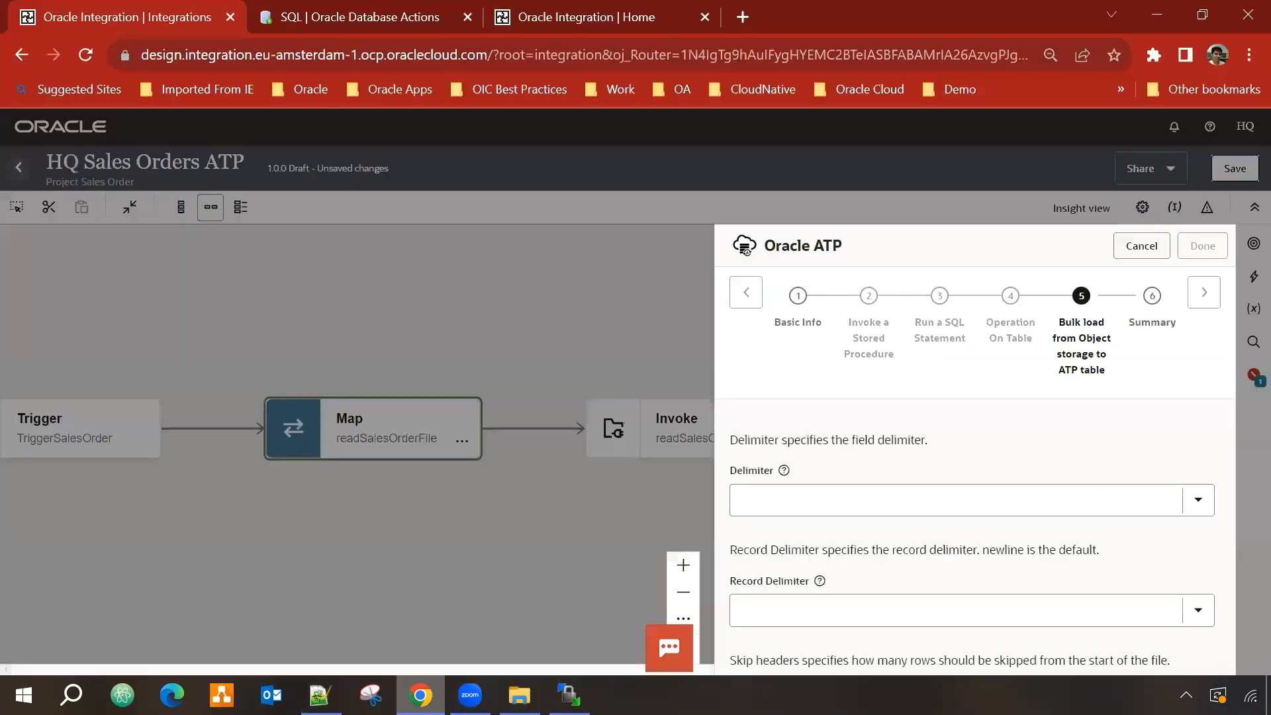
Step: Set the field delimiter to Comma and the record delimiter to \r\n
{"action": "left_click", "coordinate": [1200, 498]}
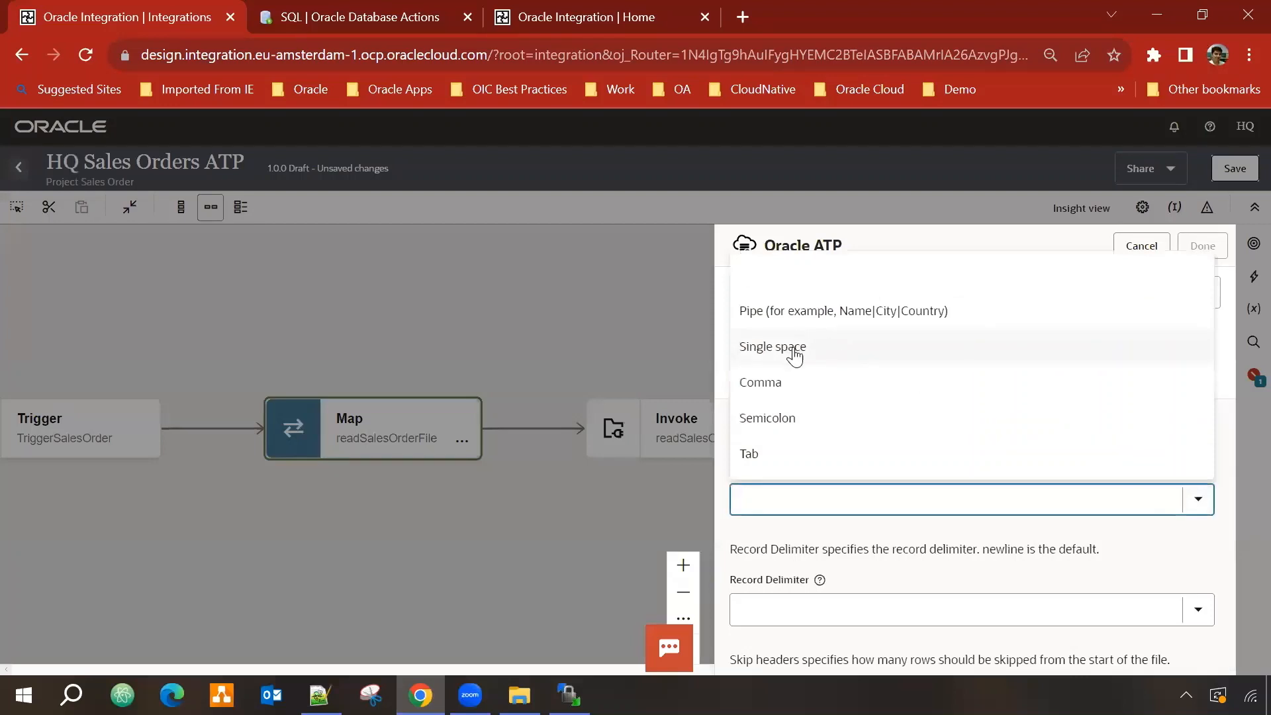
{"action": "left_click", "coordinate": [774, 384]}
{"action": "scroll", "coordinate": [1087, 499], "scroll_direction": "down", "scroll_amount": 2}
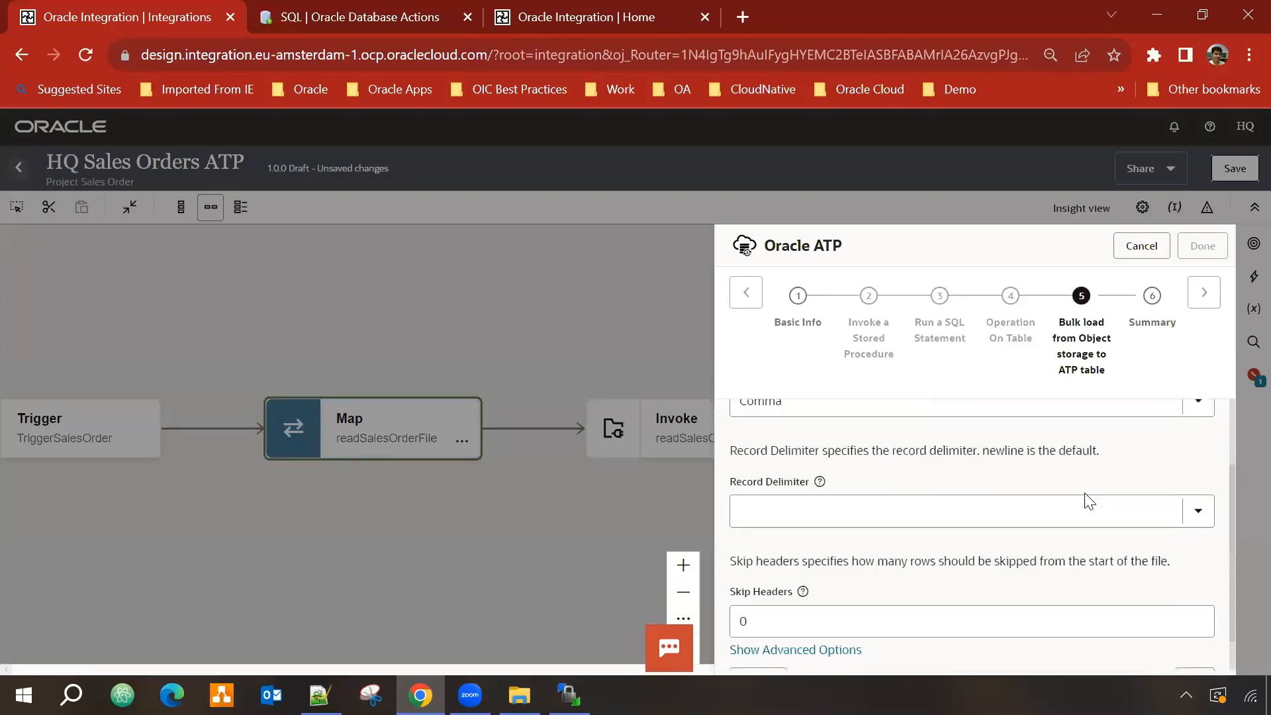
{"action": "left_click", "coordinate": [1200, 515]}
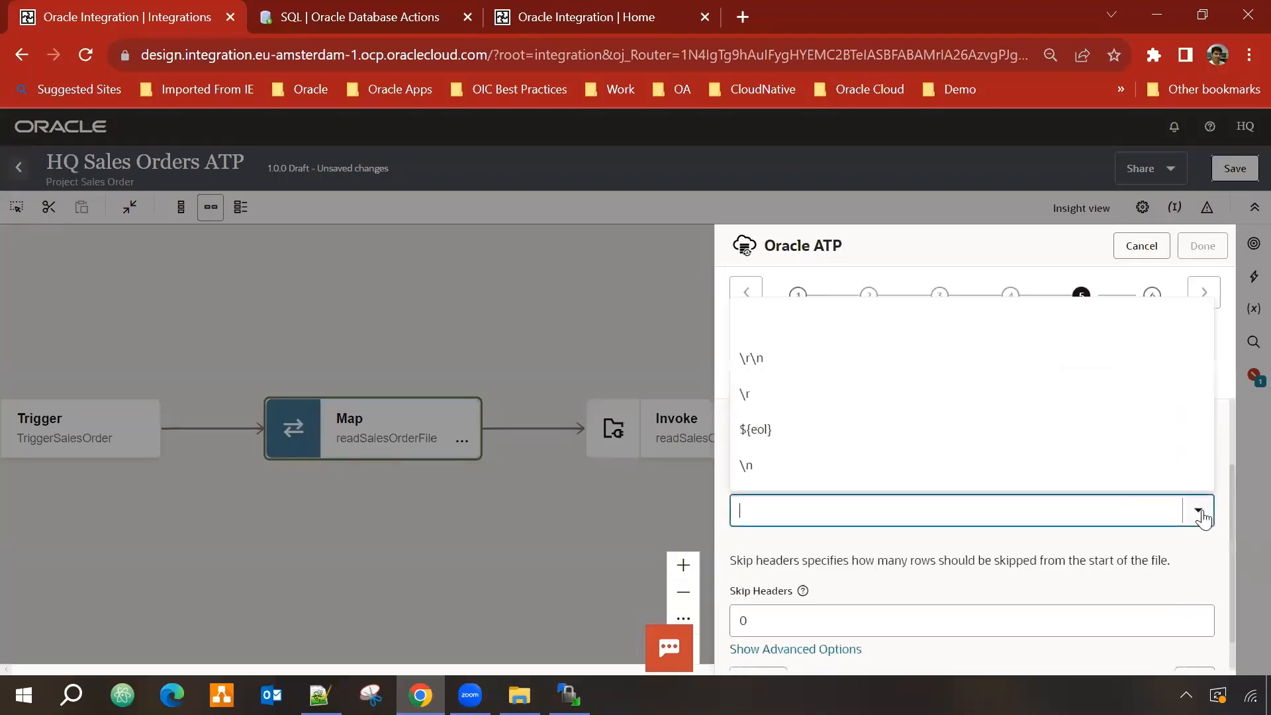
{"action": "left_click", "coordinate": [822, 365]}
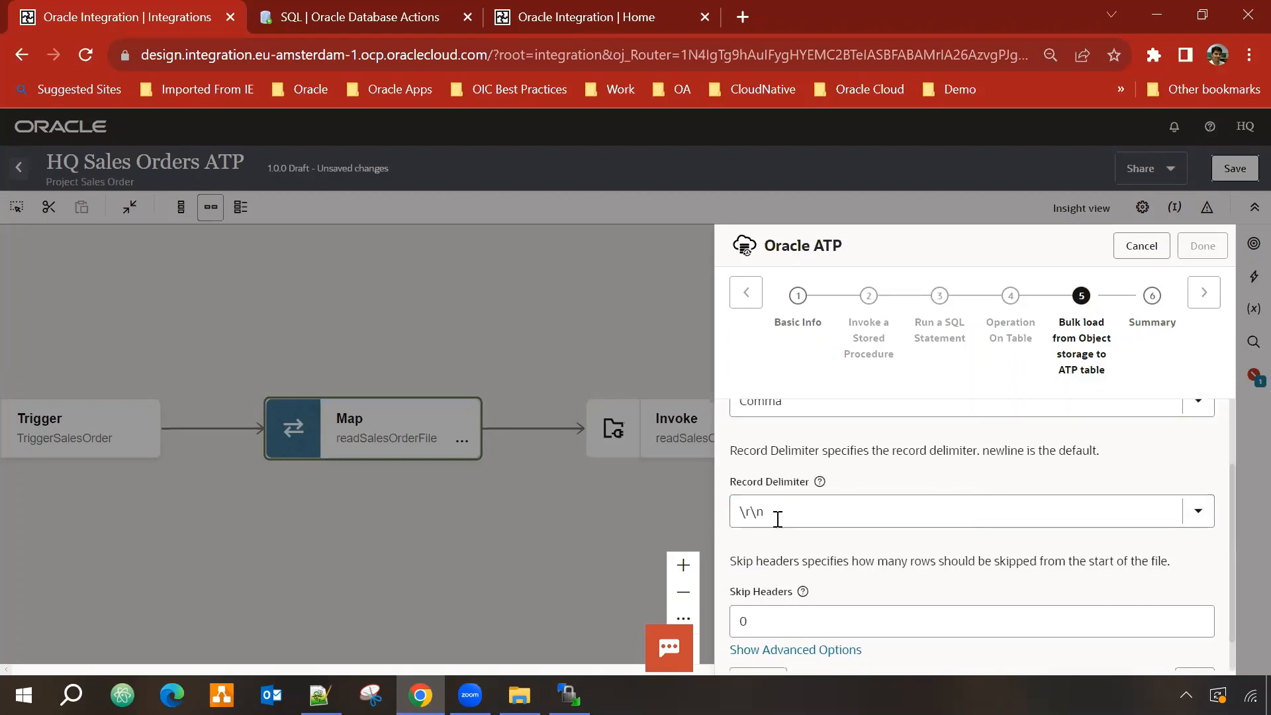
{"action": "scroll", "coordinate": [953, 524], "scroll_direction": "down", "scroll_amount": 1}
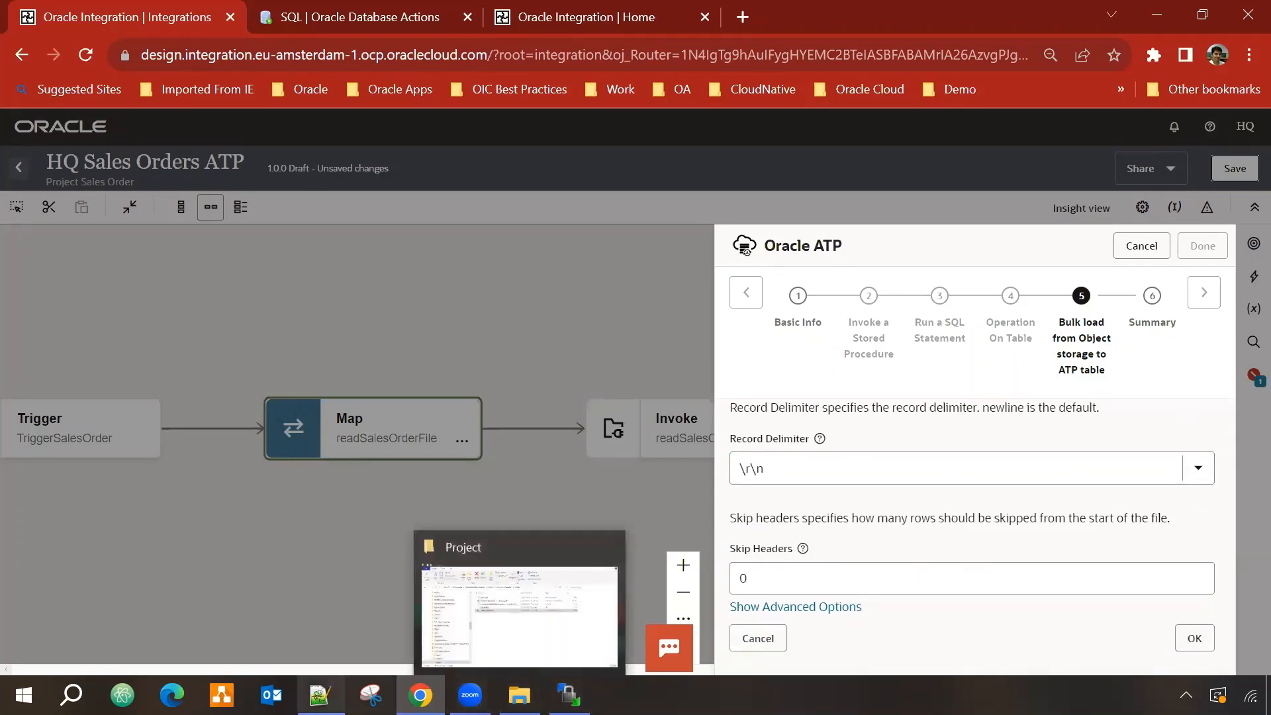
Step: Check the CSV file, then set Skip Headers to 1
{"action": "left_click", "coordinate": [320, 695]}
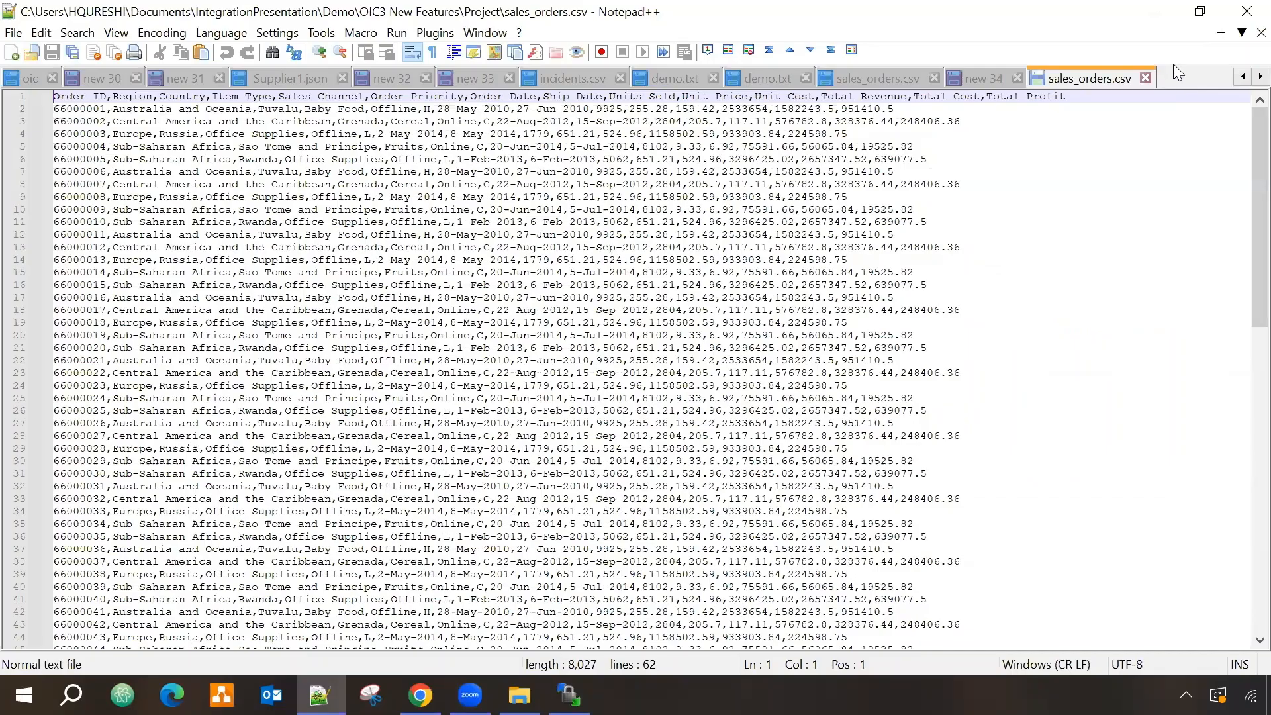
{"action": "left_click", "coordinate": [1154, 15]}
{"action": "left_click", "coordinate": [819, 578]}
{"action": "type", "text": "0"}
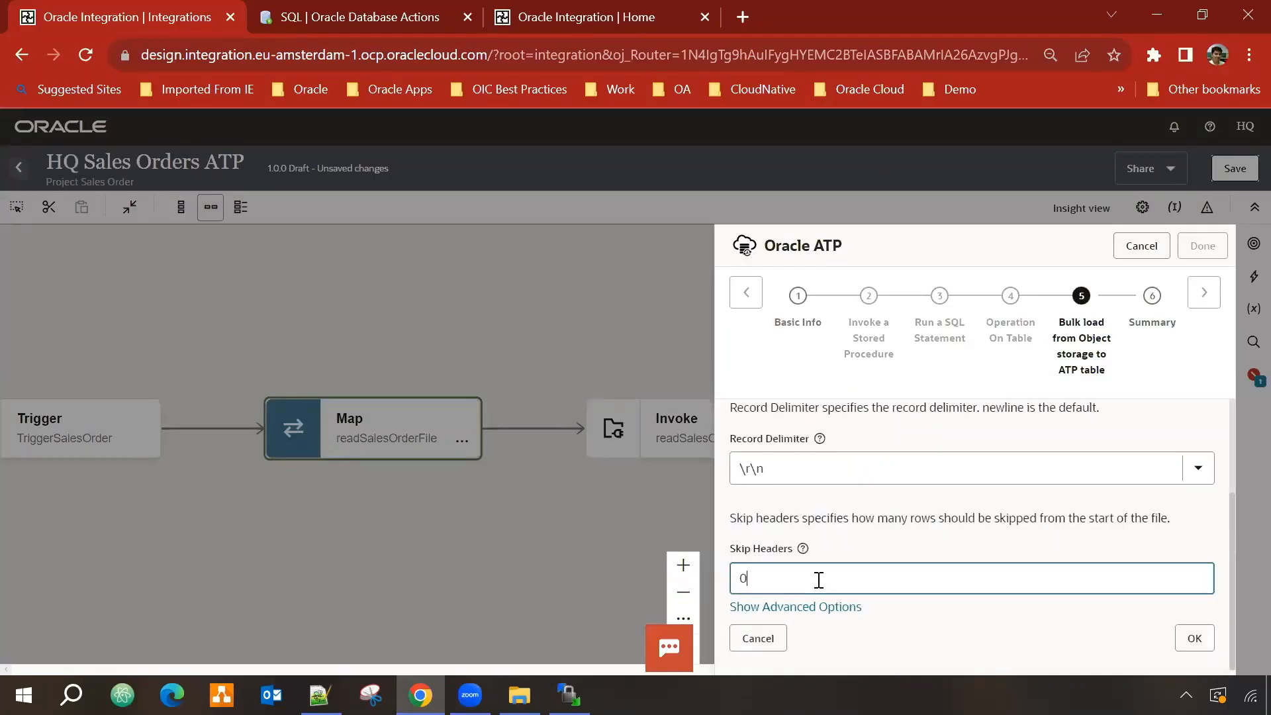
{"action": "key", "text": "BackSpace"}
{"action": "type", "text": "1"}
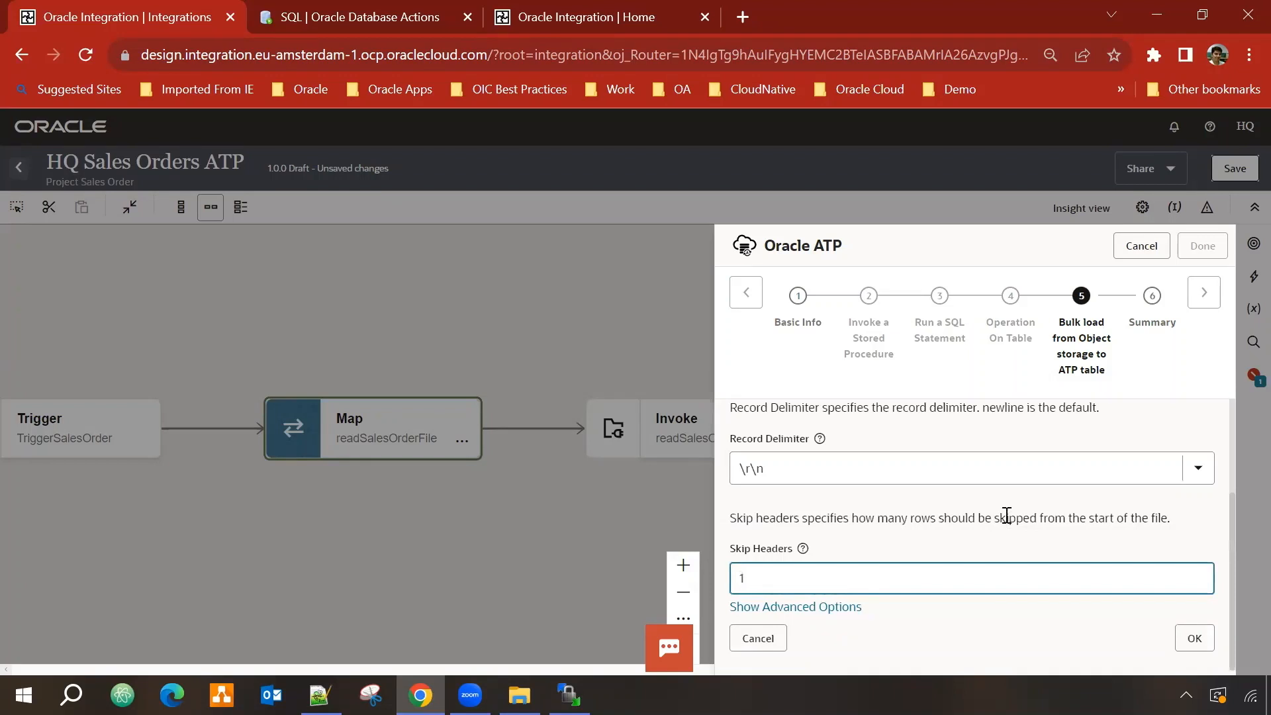
Step: Review the advanced format options and apply the copy_data settings
{"action": "left_click", "coordinate": [888, 604]}
{"action": "scroll", "coordinate": [966, 572], "scroll_direction": "down", "scroll_amount": 5}
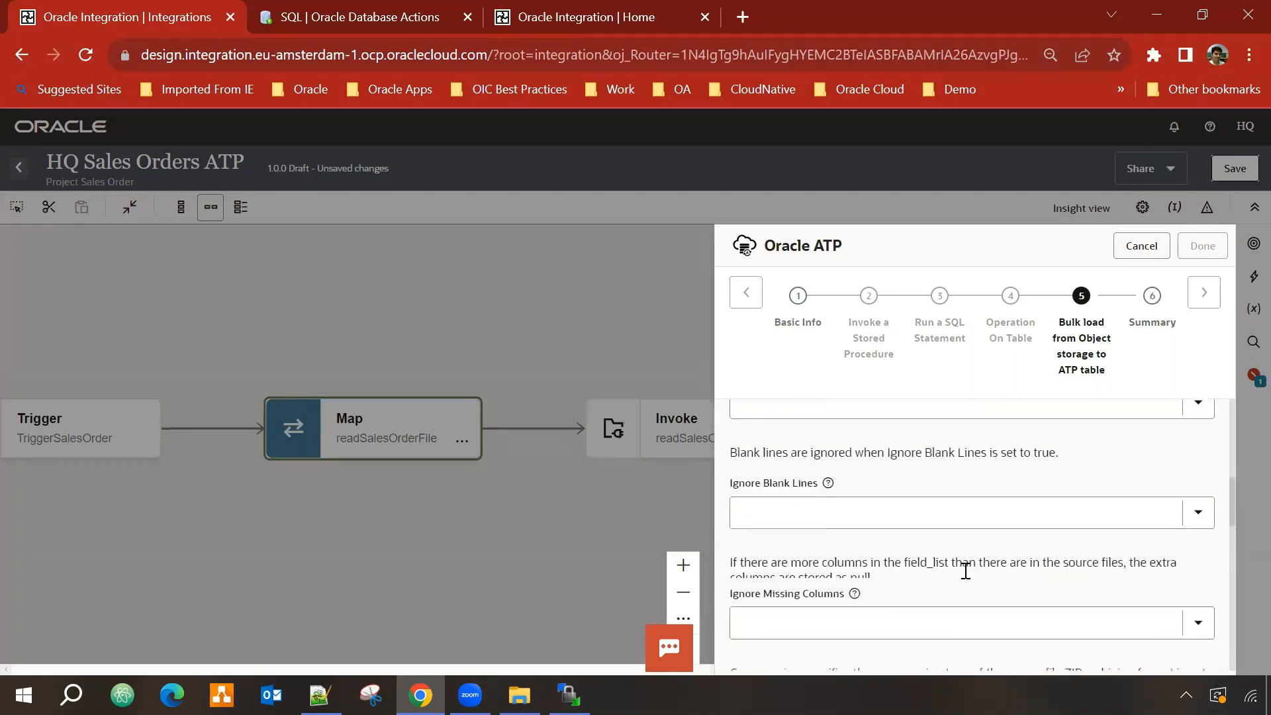
{"action": "scroll", "coordinate": [966, 571], "scroll_direction": "up", "scroll_amount": 2}
{"action": "scroll", "coordinate": [968, 578], "scroll_direction": "up", "scroll_amount": 2}
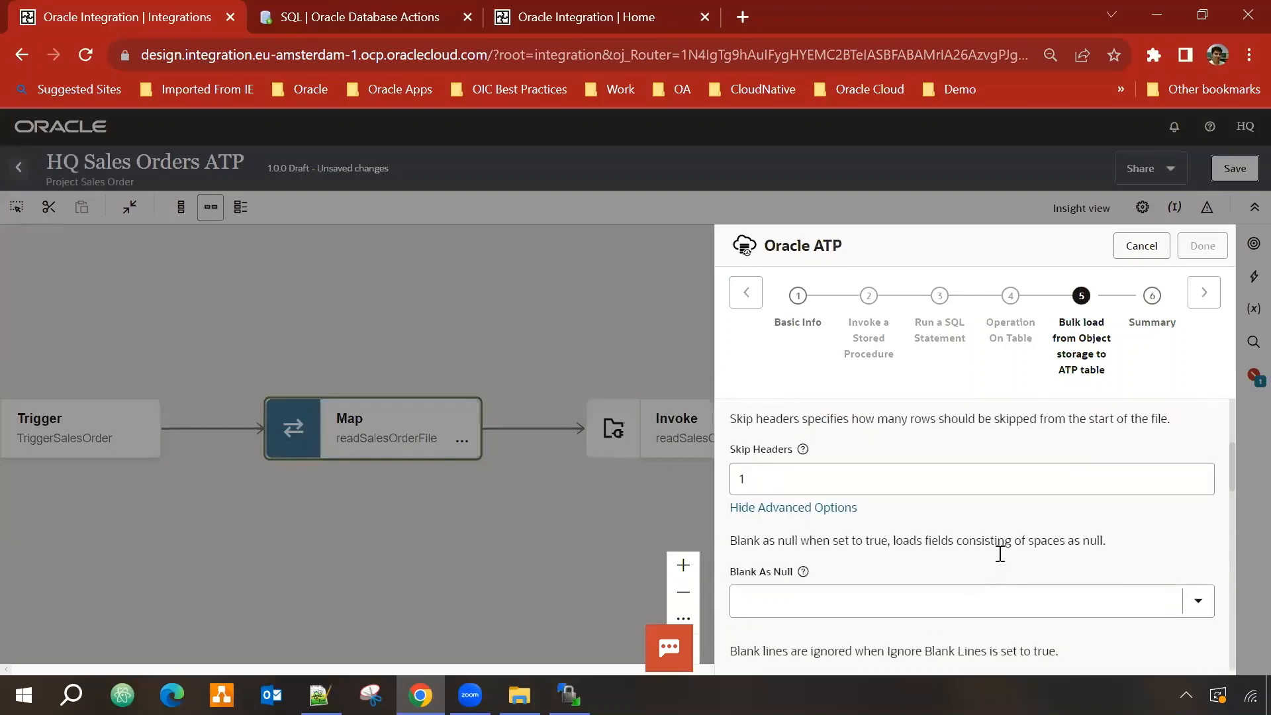
{"action": "scroll", "coordinate": [1000, 554], "scroll_direction": "down", "scroll_amount": 2}
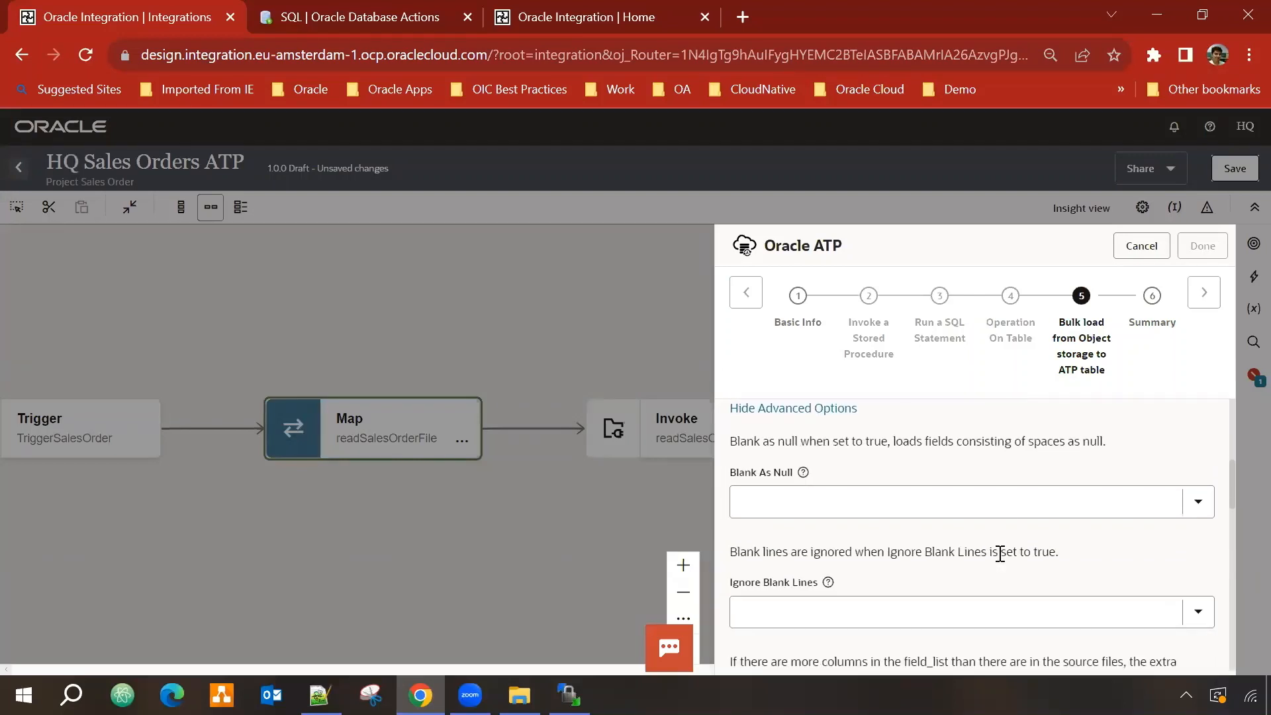
{"action": "scroll", "coordinate": [1000, 554], "scroll_direction": "down", "scroll_amount": 2}
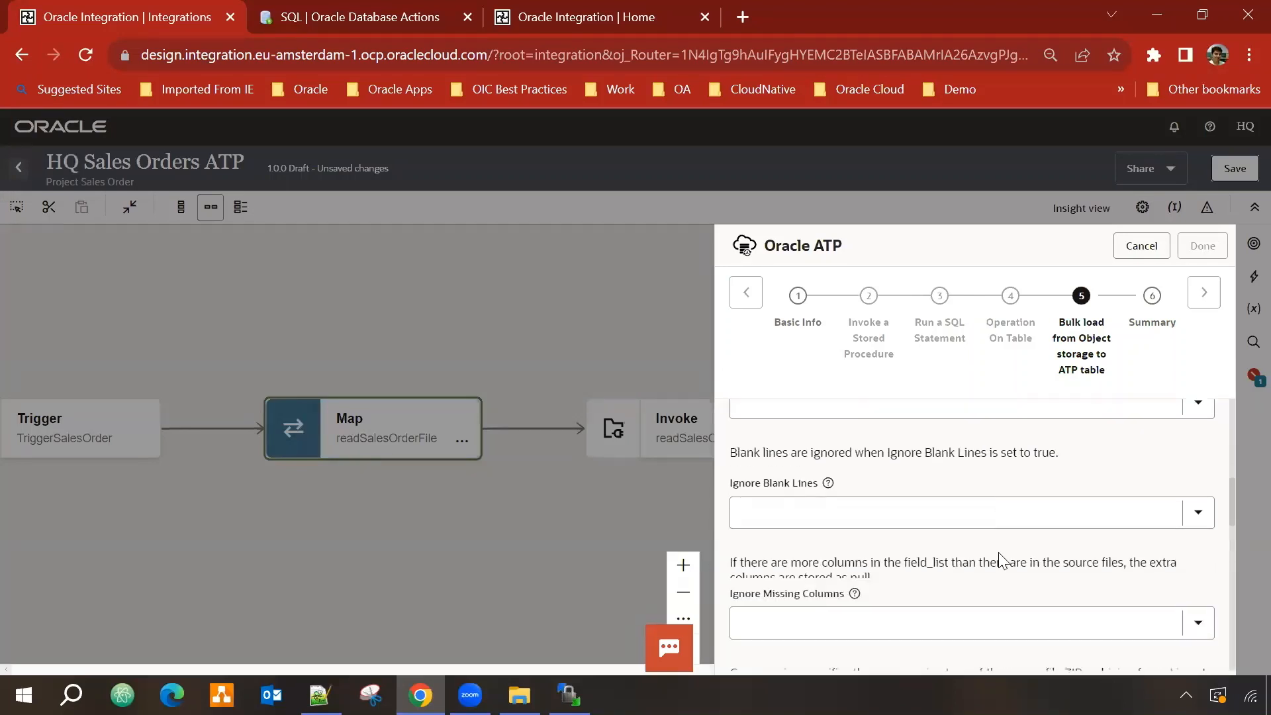
{"action": "scroll", "coordinate": [1003, 560], "scroll_direction": "down", "scroll_amount": 4}
{"action": "scroll", "coordinate": [1003, 557], "scroll_direction": "down", "scroll_amount": 2}
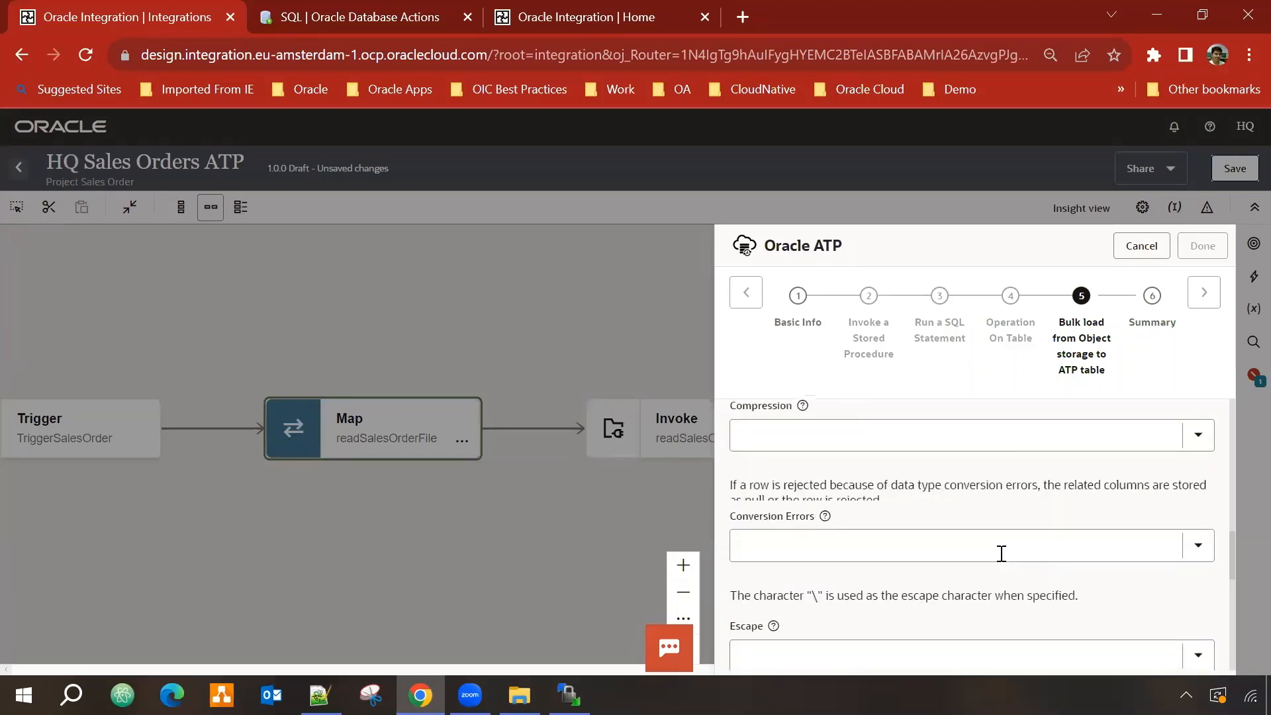
{"action": "scroll", "coordinate": [1002, 553], "scroll_direction": "down", "scroll_amount": 4}
{"action": "scroll", "coordinate": [1002, 554], "scroll_direction": "up", "scroll_amount": 7}
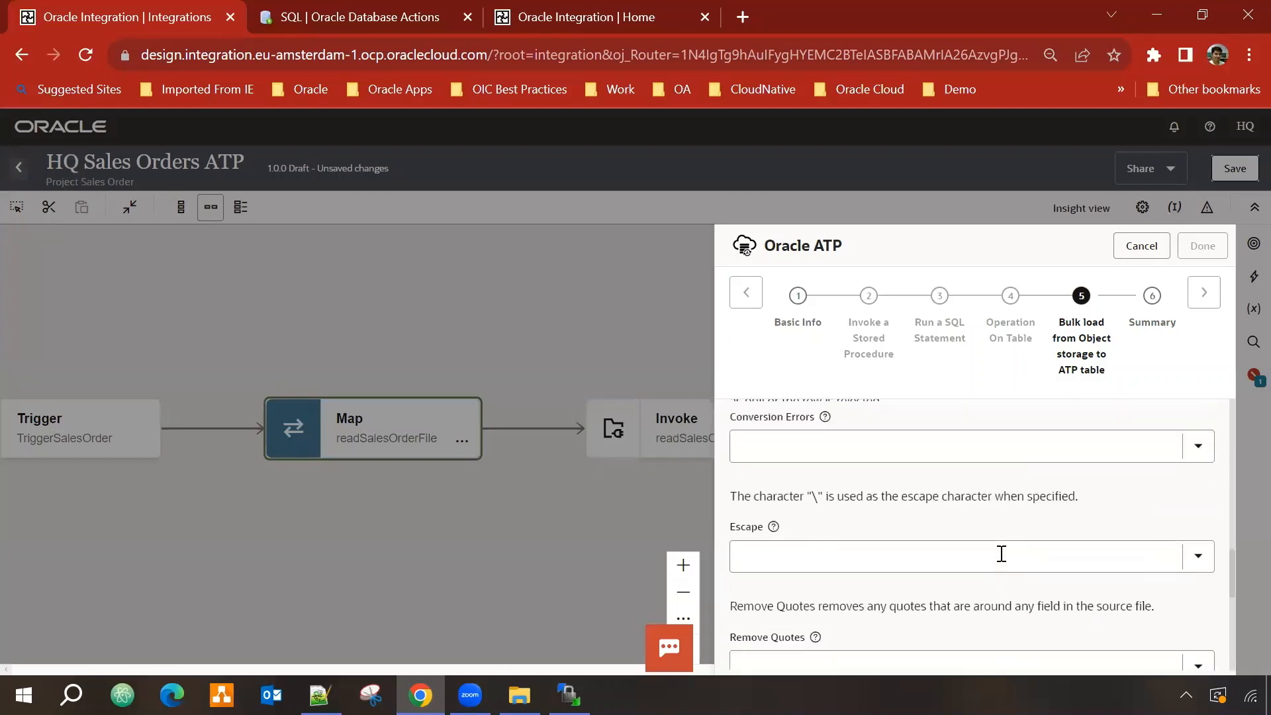
{"action": "scroll", "coordinate": [1002, 557], "scroll_direction": "down", "scroll_amount": 7}
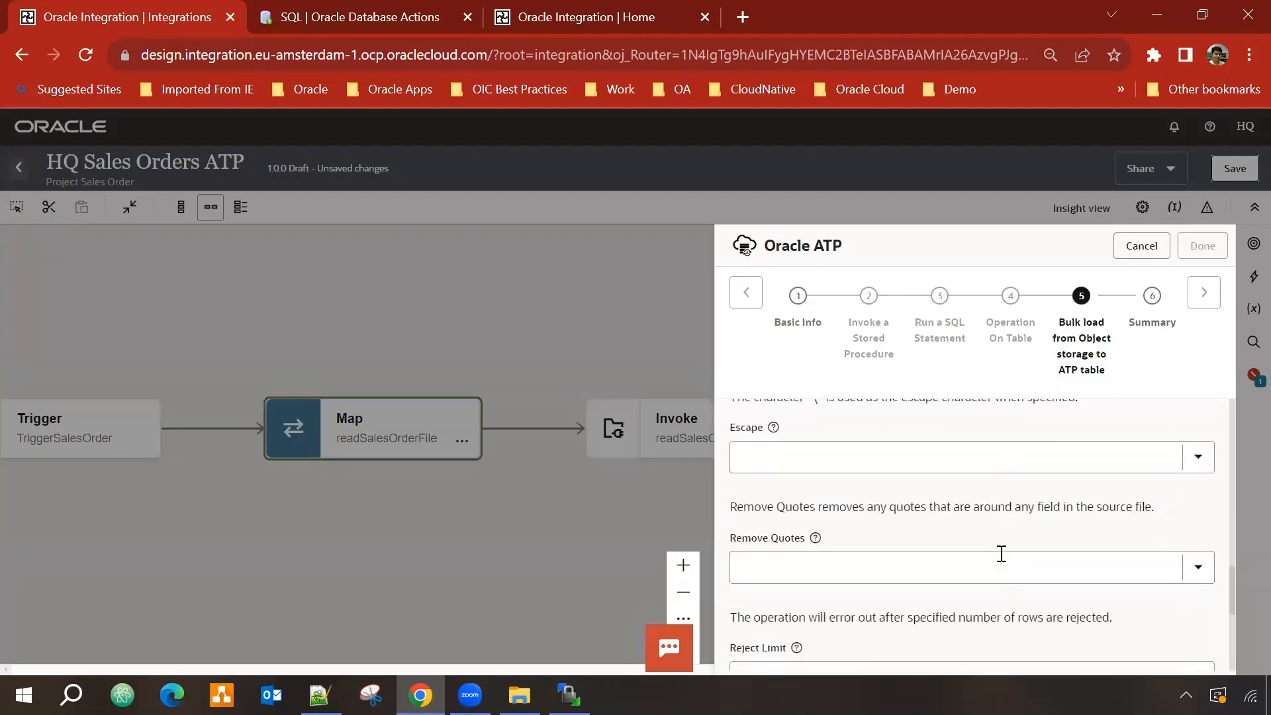
{"action": "scroll", "coordinate": [1002, 554], "scroll_direction": "down", "scroll_amount": 3}
{"action": "scroll", "coordinate": [1003, 556], "scroll_direction": "up", "scroll_amount": 8}
{"action": "scroll", "coordinate": [1005, 561], "scroll_direction": "down", "scroll_amount": 2}
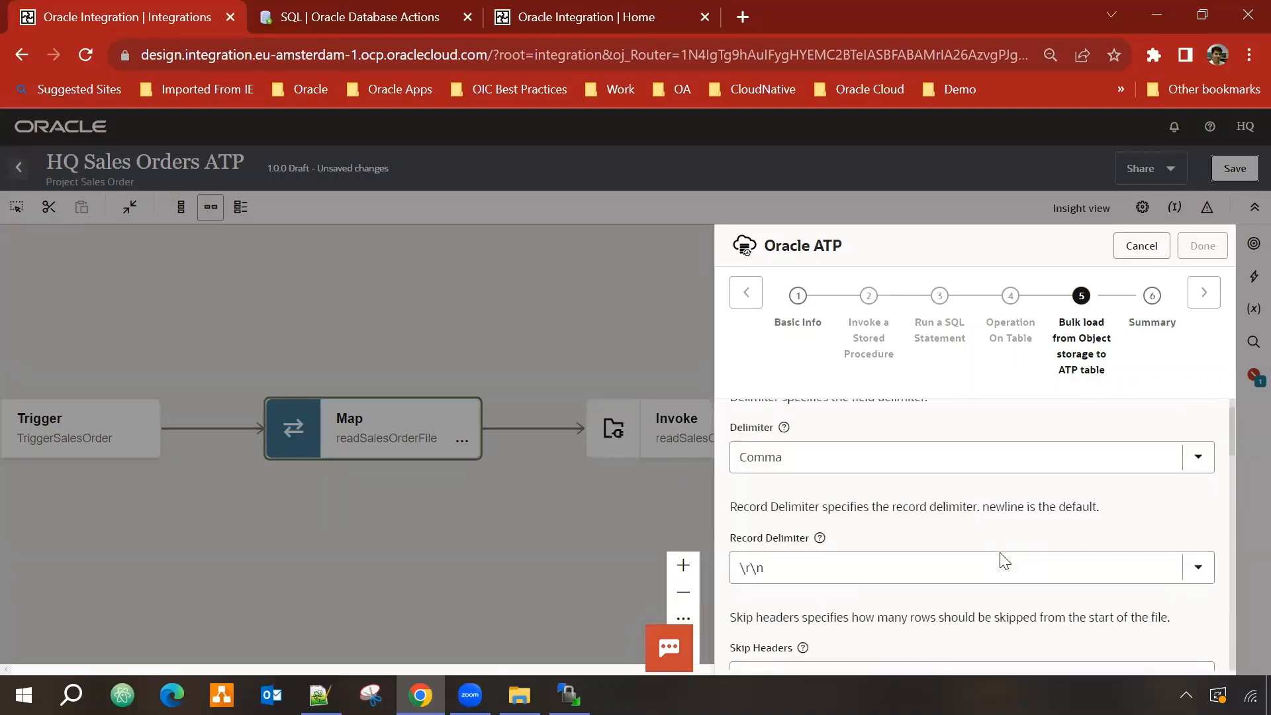
{"action": "scroll", "coordinate": [886, 557], "scroll_direction": "up", "scroll_amount": 1}
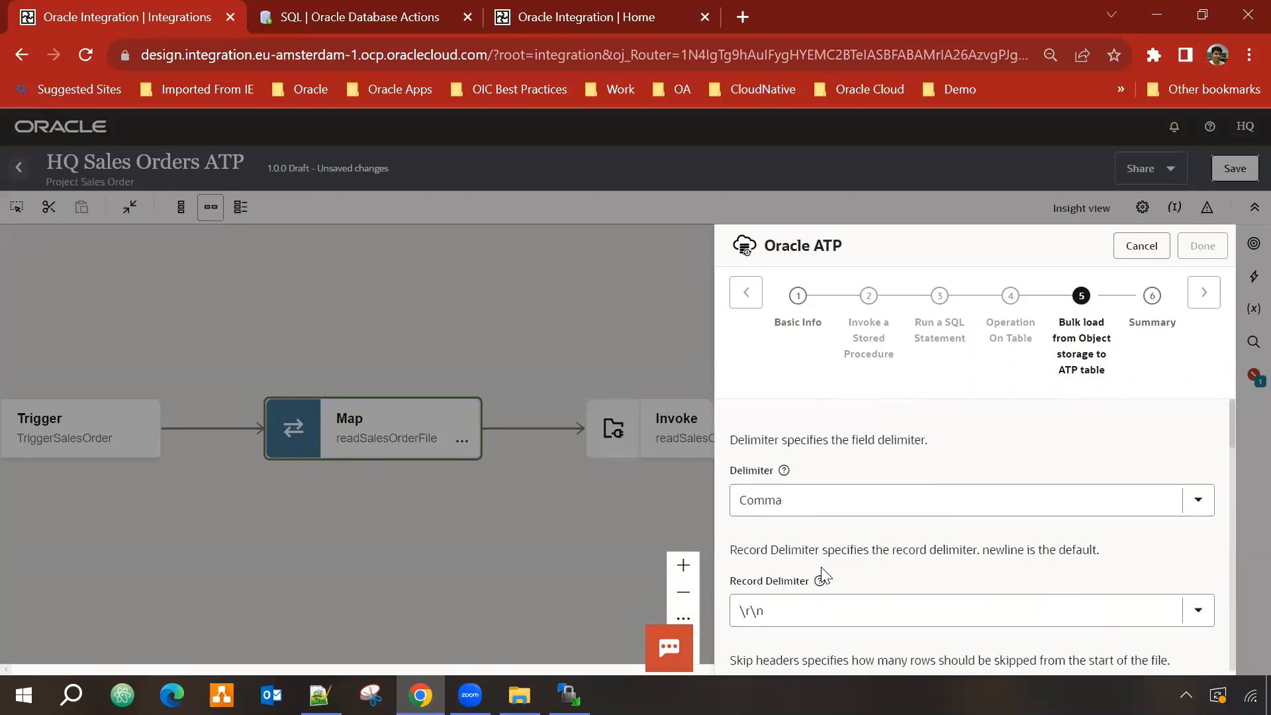
{"action": "scroll", "coordinate": [821, 577], "scroll_direction": "down", "scroll_amount": 2}
{"action": "scroll", "coordinate": [1070, 572], "scroll_direction": "down", "scroll_amount": 5}
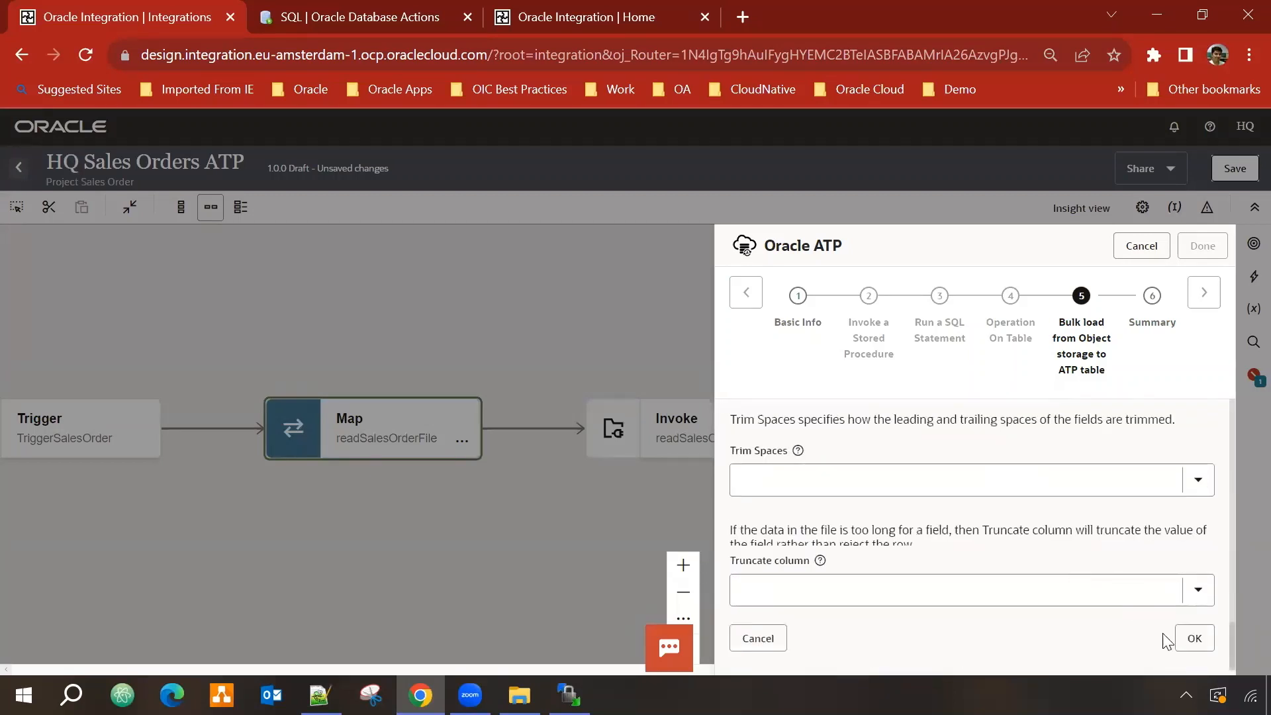
{"action": "left_click", "coordinate": [1187, 639]}
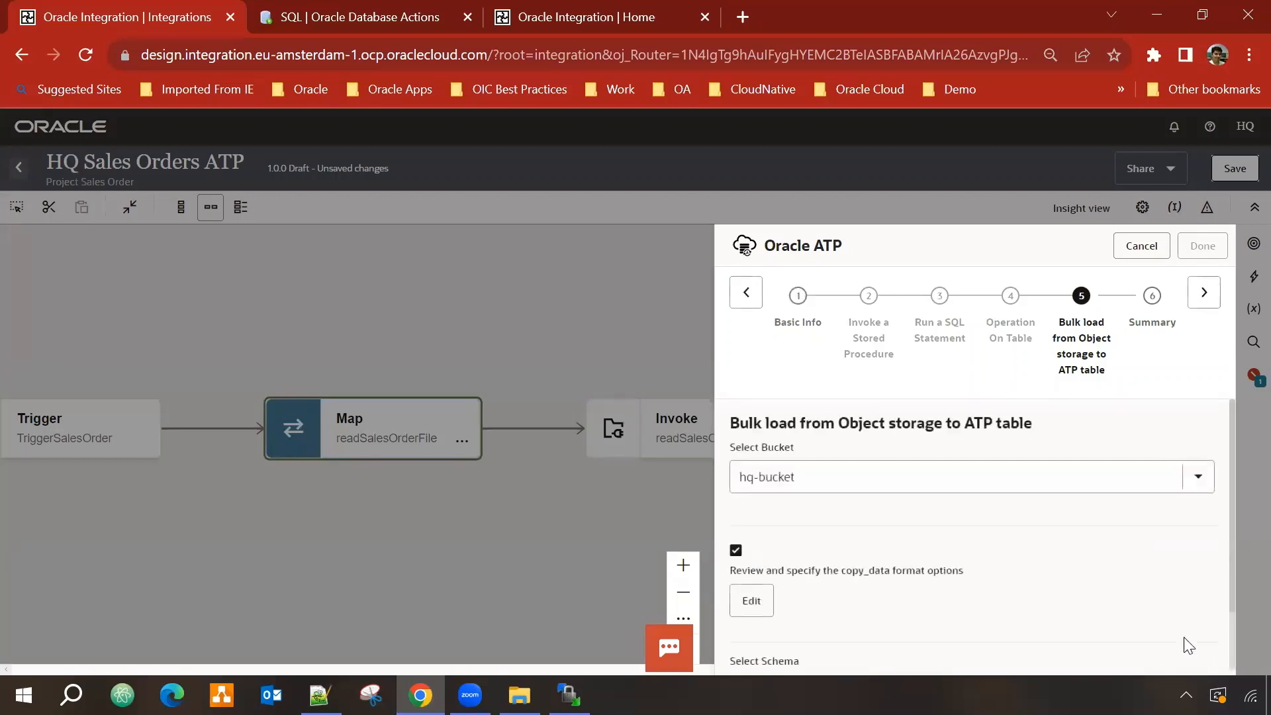
Step: Choose the HQUSER schema and the V_SALES_ORDERS table as the bulk load target
{"action": "scroll", "coordinate": [1073, 575], "scroll_direction": "down", "scroll_amount": 1}
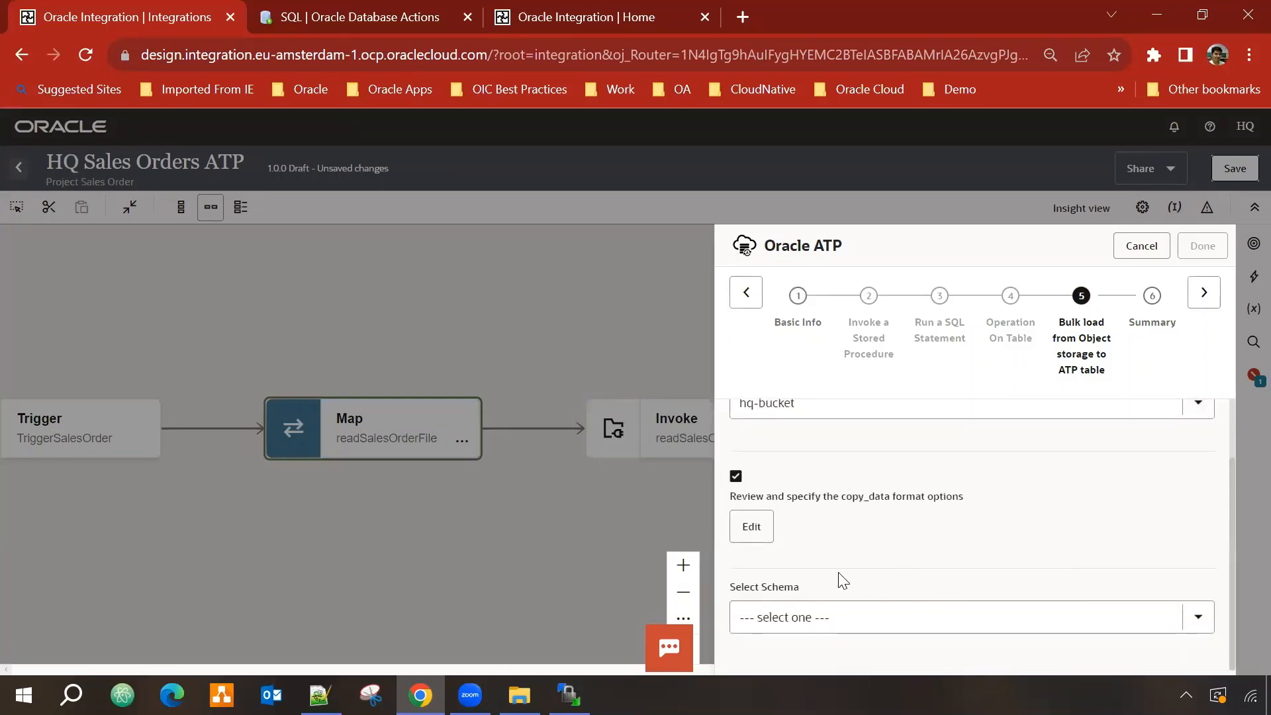
{"action": "left_click", "coordinate": [1199, 618]}
{"action": "scroll", "coordinate": [1053, 483], "scroll_direction": "down", "scroll_amount": 10}
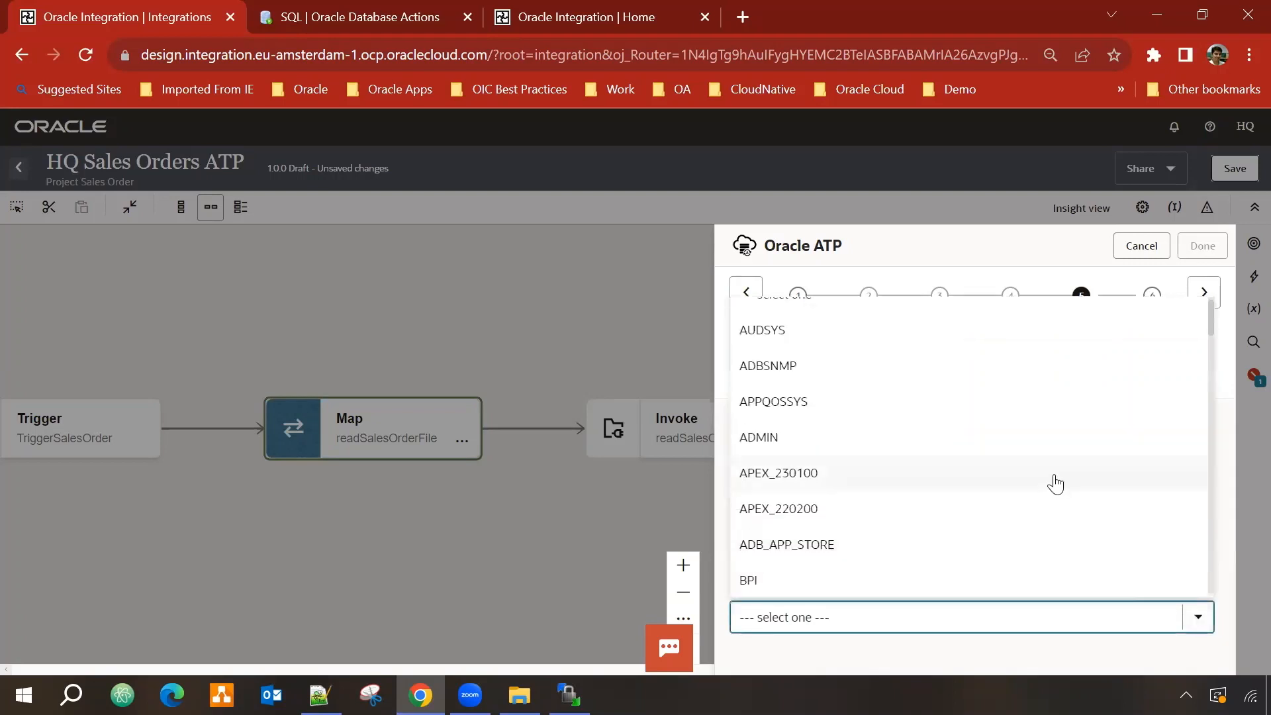
{"action": "scroll", "coordinate": [1053, 484], "scroll_direction": "down", "scroll_amount": 5}
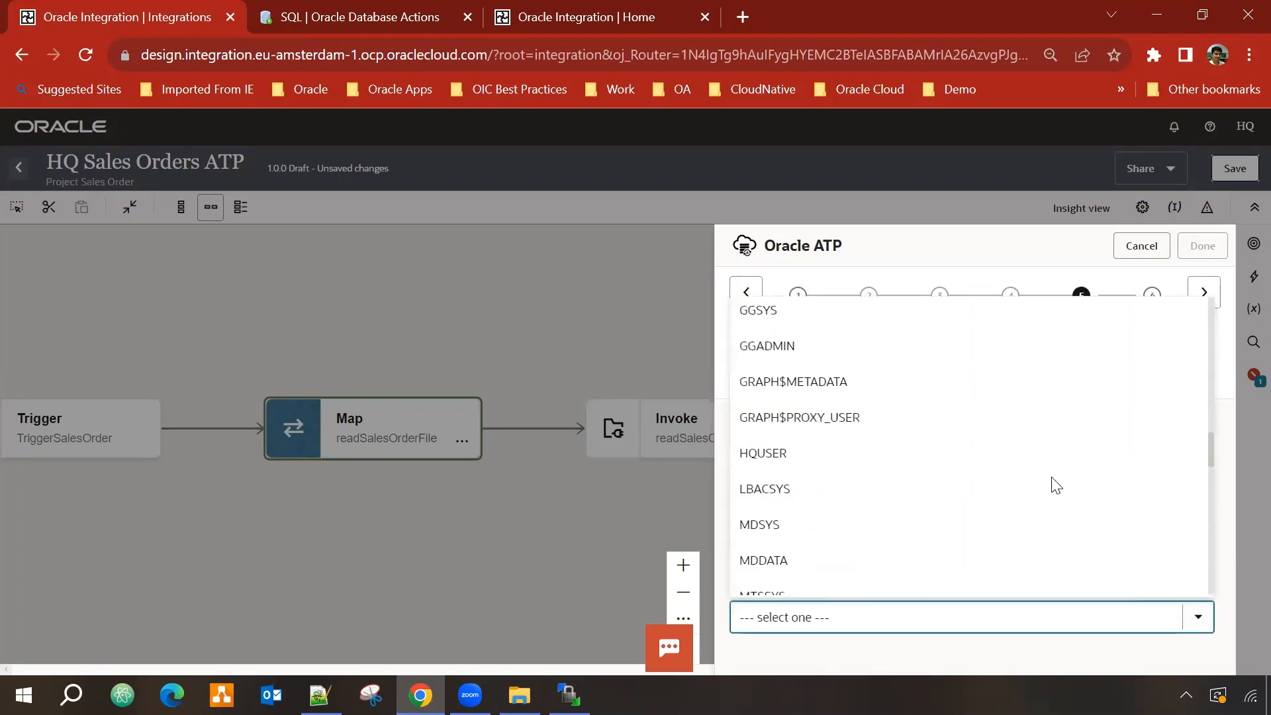
{"action": "left_click", "coordinate": [792, 361]}
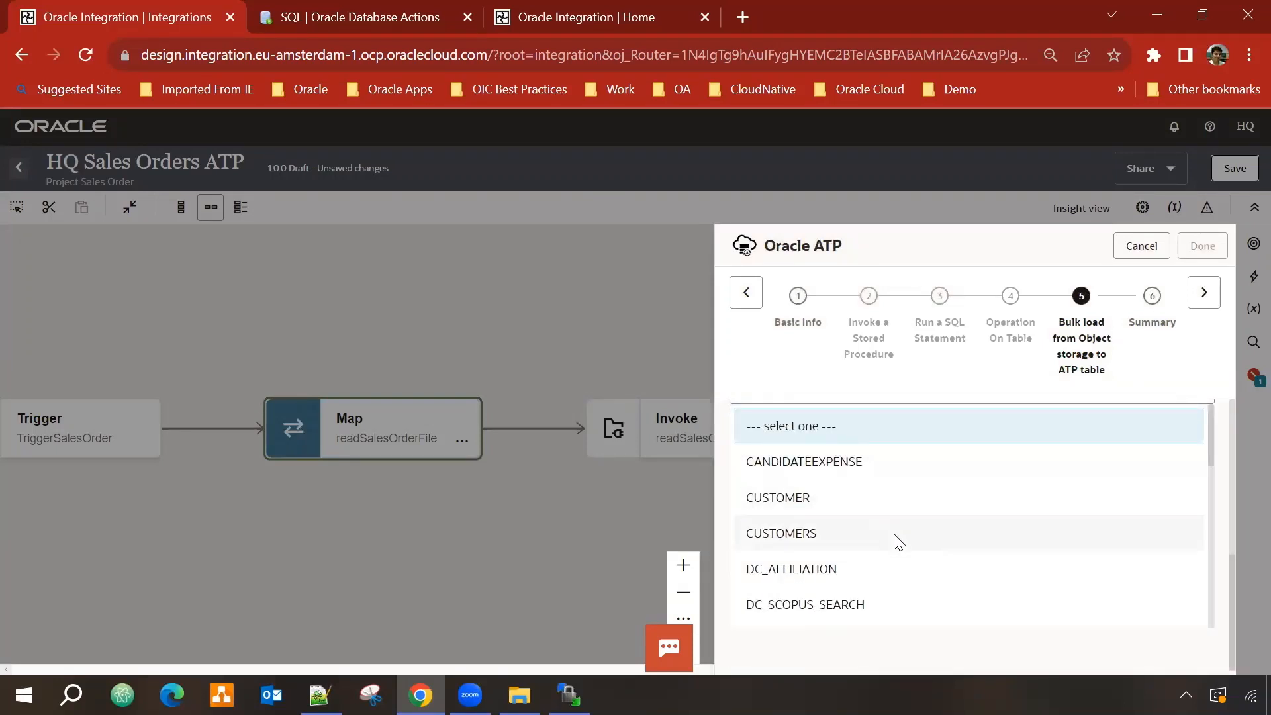
{"action": "scroll", "coordinate": [898, 540], "scroll_direction": "down", "scroll_amount": 10}
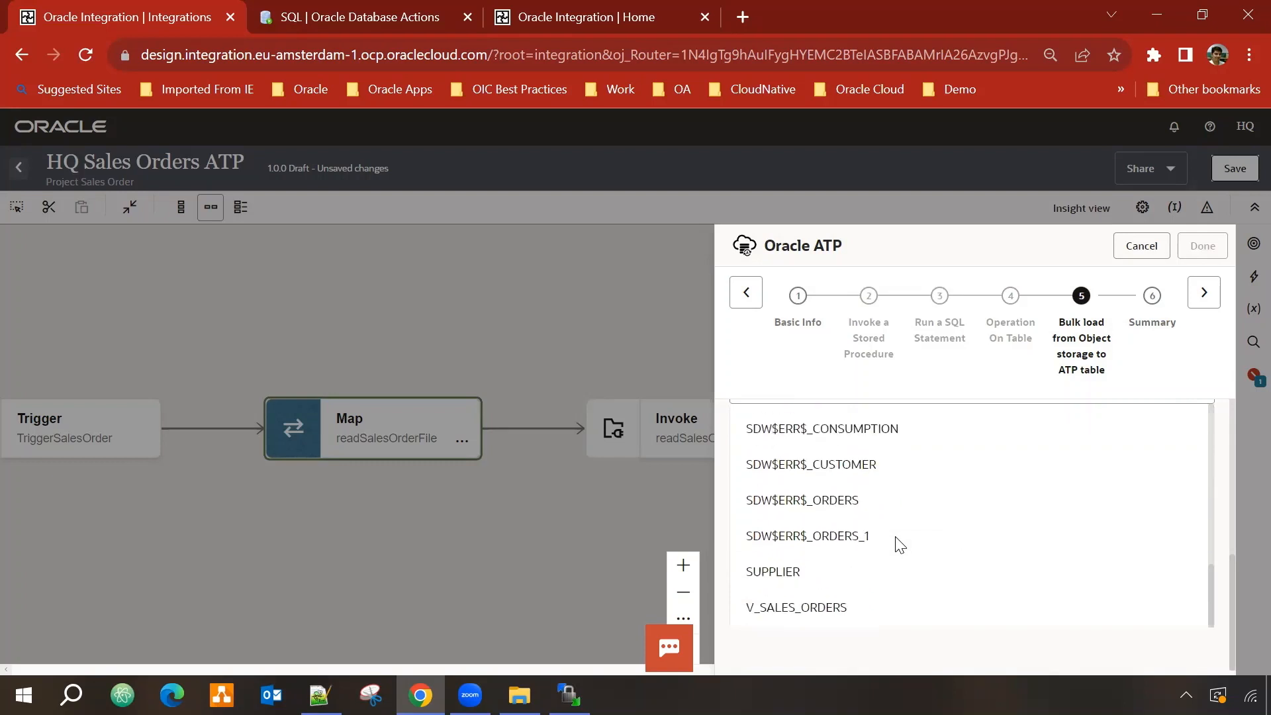
{"action": "left_click", "coordinate": [965, 590]}
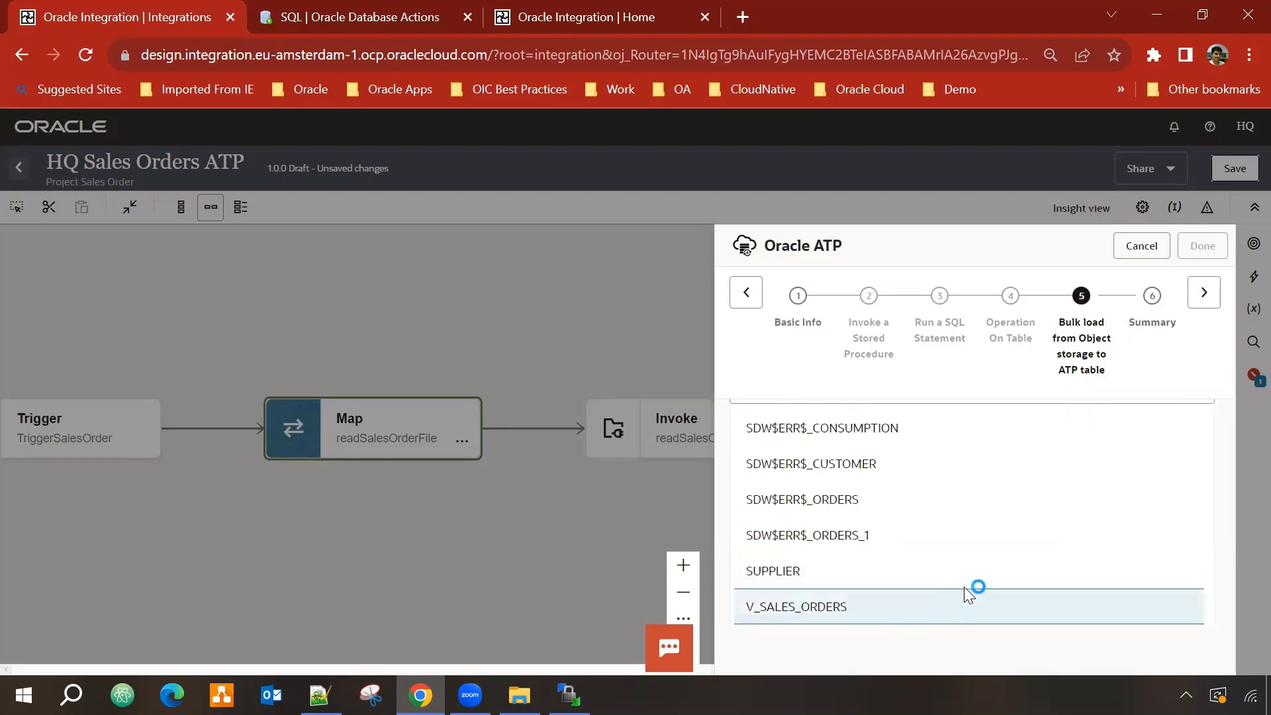
{"action": "scroll", "coordinate": [1022, 517], "scroll_direction": "down", "scroll_amount": 3}
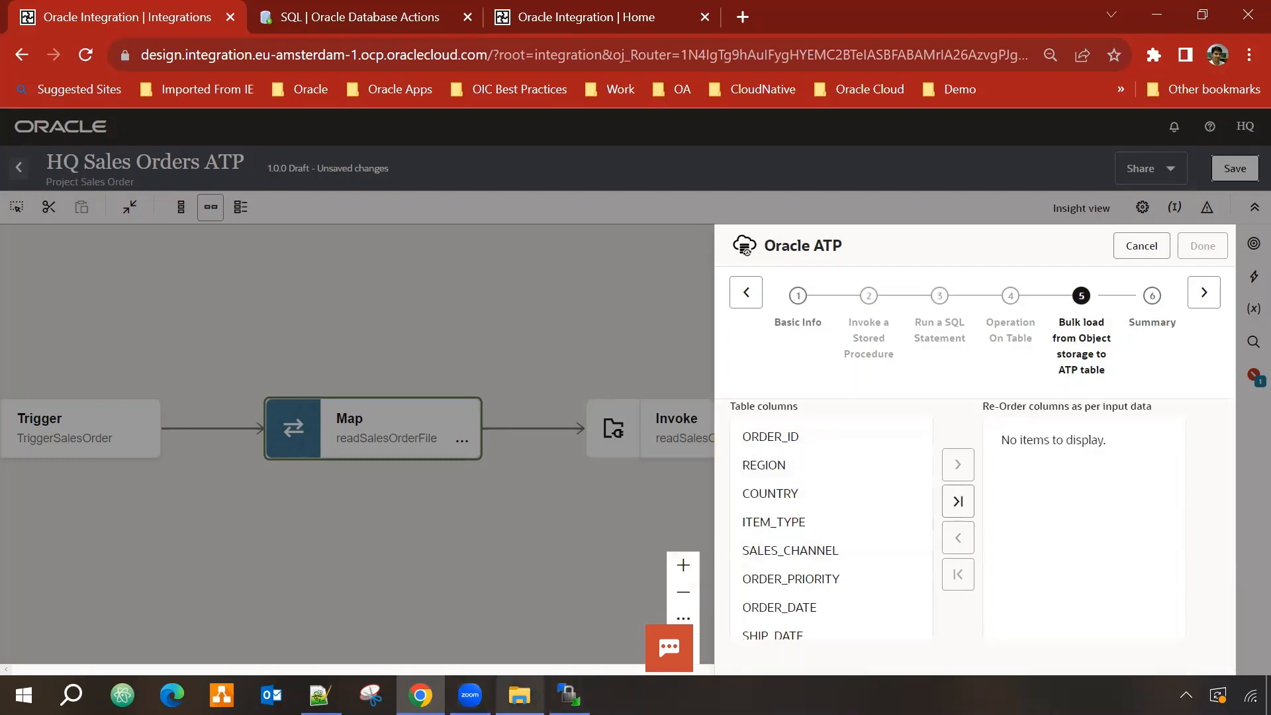
Step: Compare the sales_orders.csv header order, then move all V_SALES_ORDERS columns into the load order
{"action": "left_click", "coordinate": [520, 695]}
{"action": "left_click", "coordinate": [520, 696]}
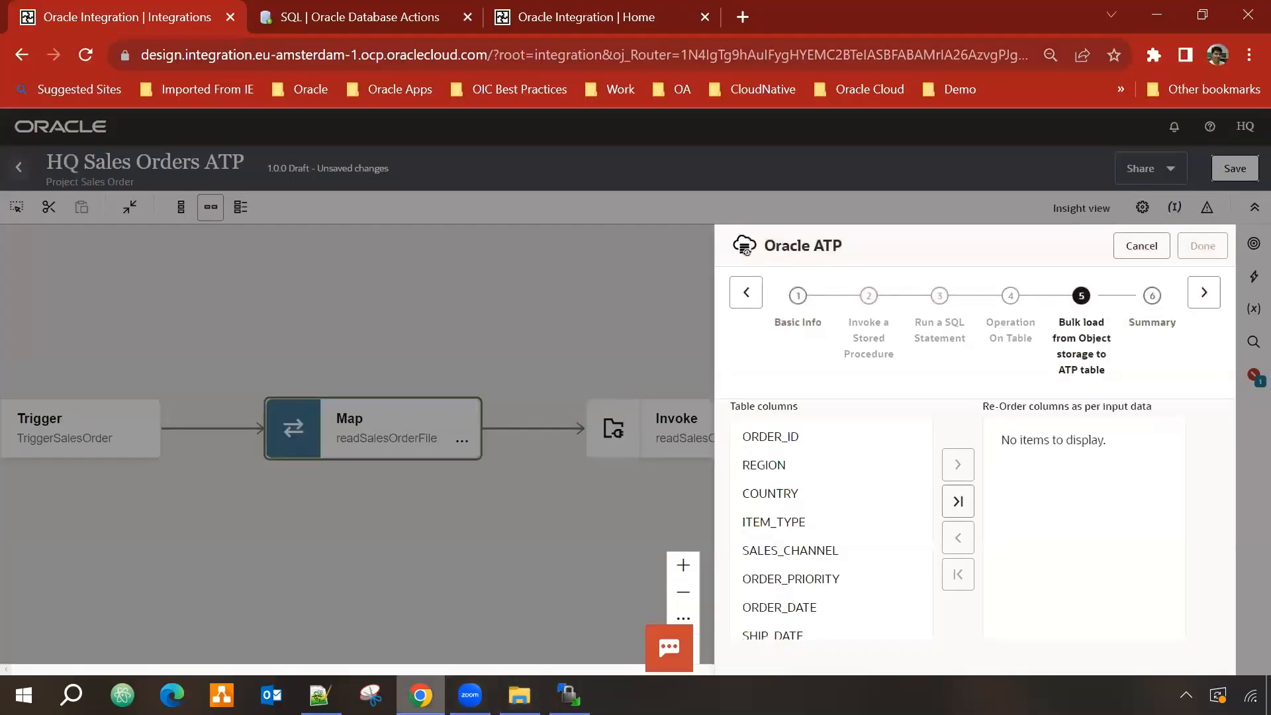
{"action": "left_click", "coordinate": [319, 695]}
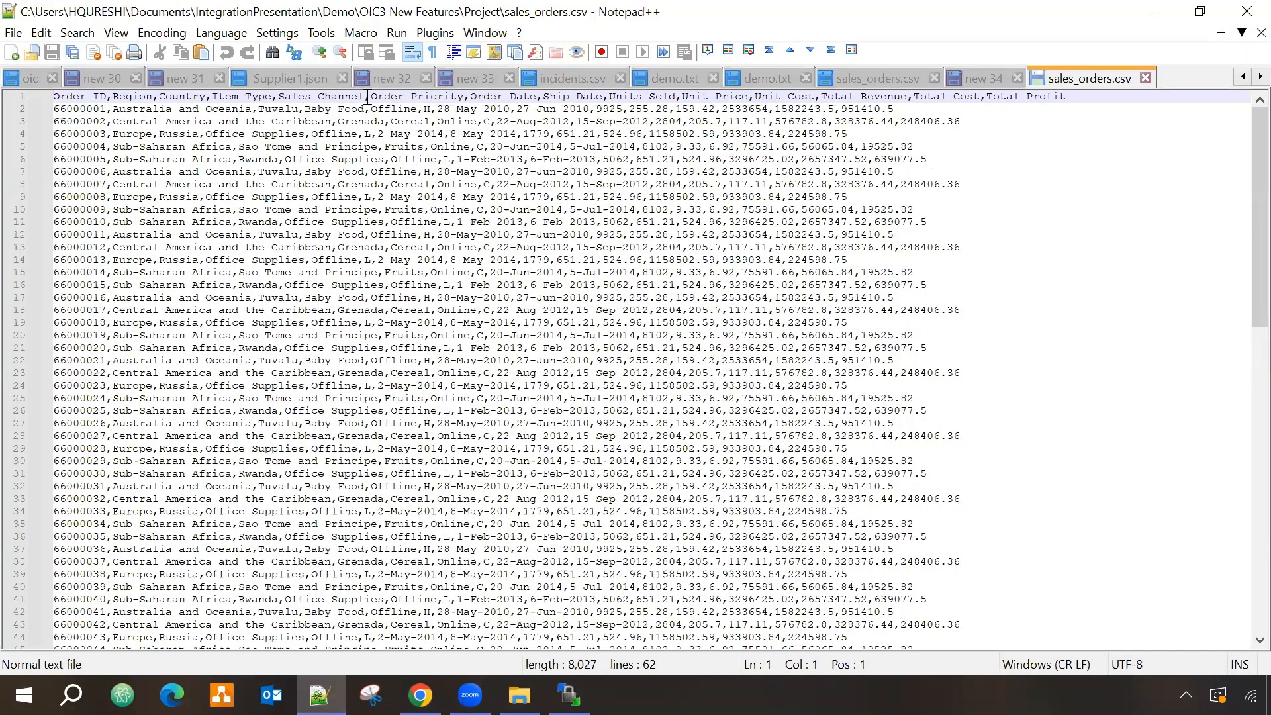
{"action": "left_click", "coordinate": [1154, 11]}
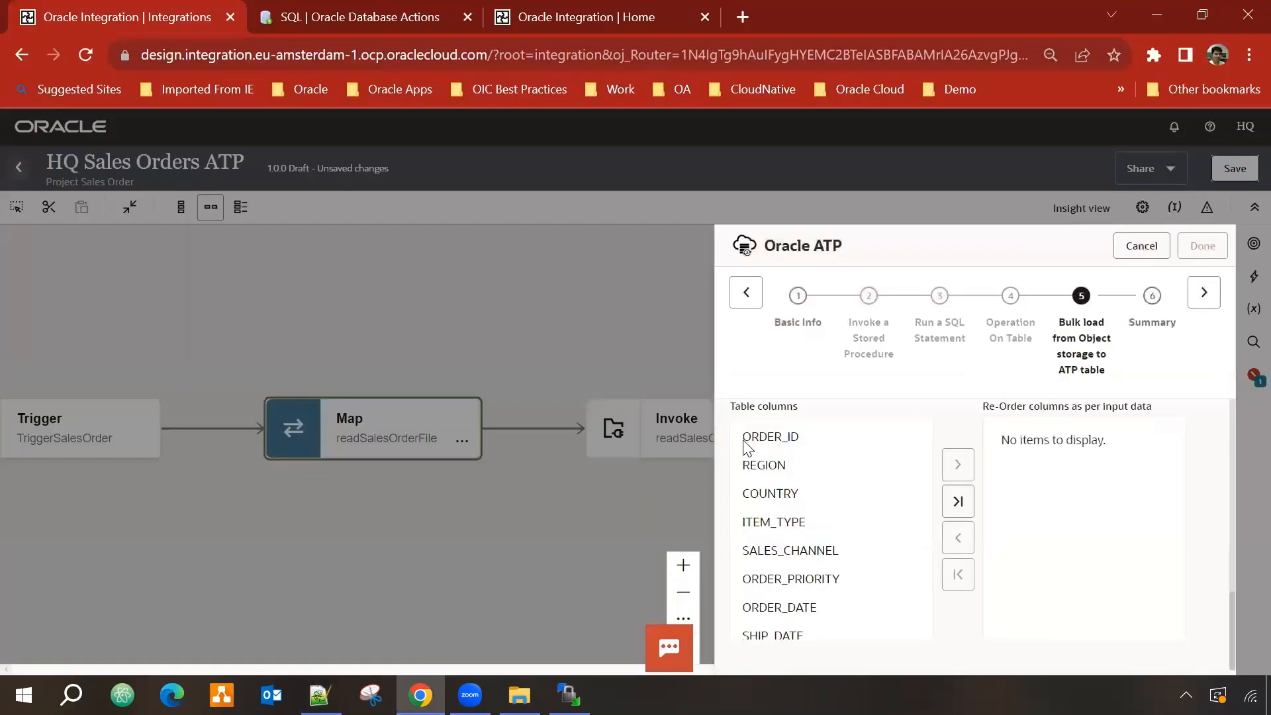
{"action": "left_click", "coordinate": [957, 505]}
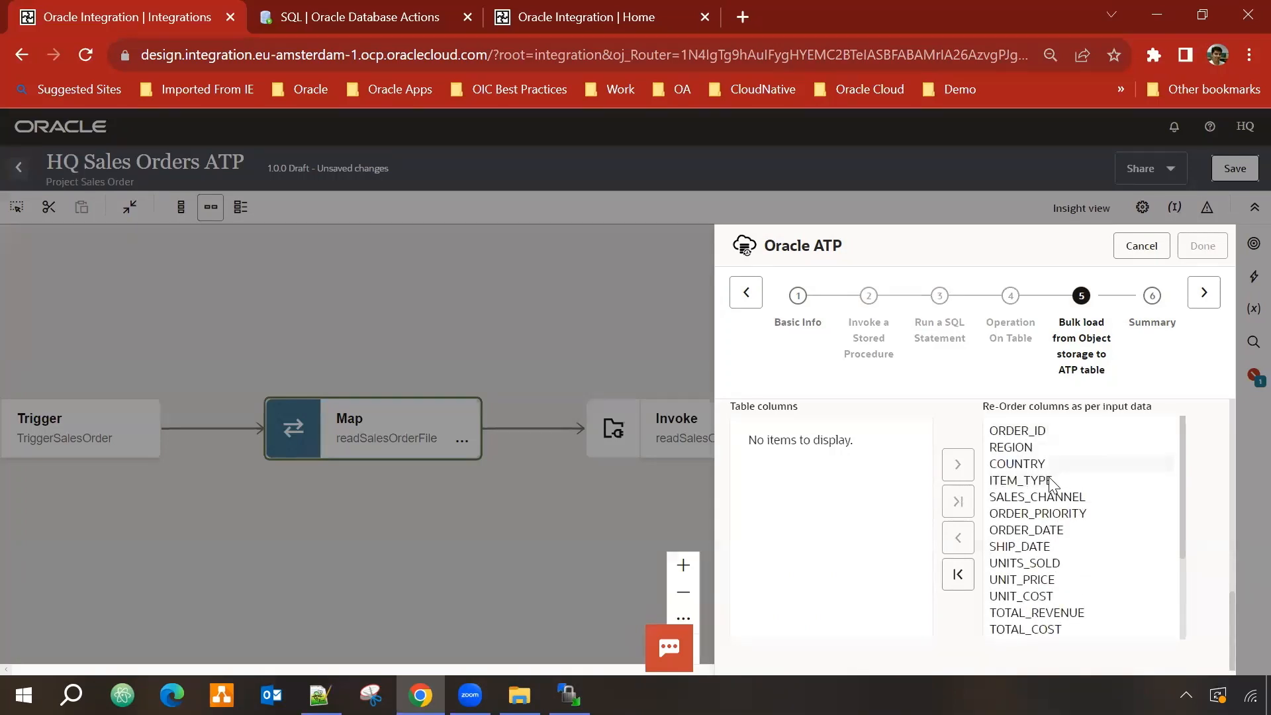
{"action": "scroll", "coordinate": [1053, 623], "scroll_direction": "down", "scroll_amount": 1}
{"action": "scroll", "coordinate": [1053, 623], "scroll_direction": "up", "scroll_amount": 3}
{"action": "scroll", "coordinate": [1078, 610], "scroll_direction": "up", "scroll_amount": 3}
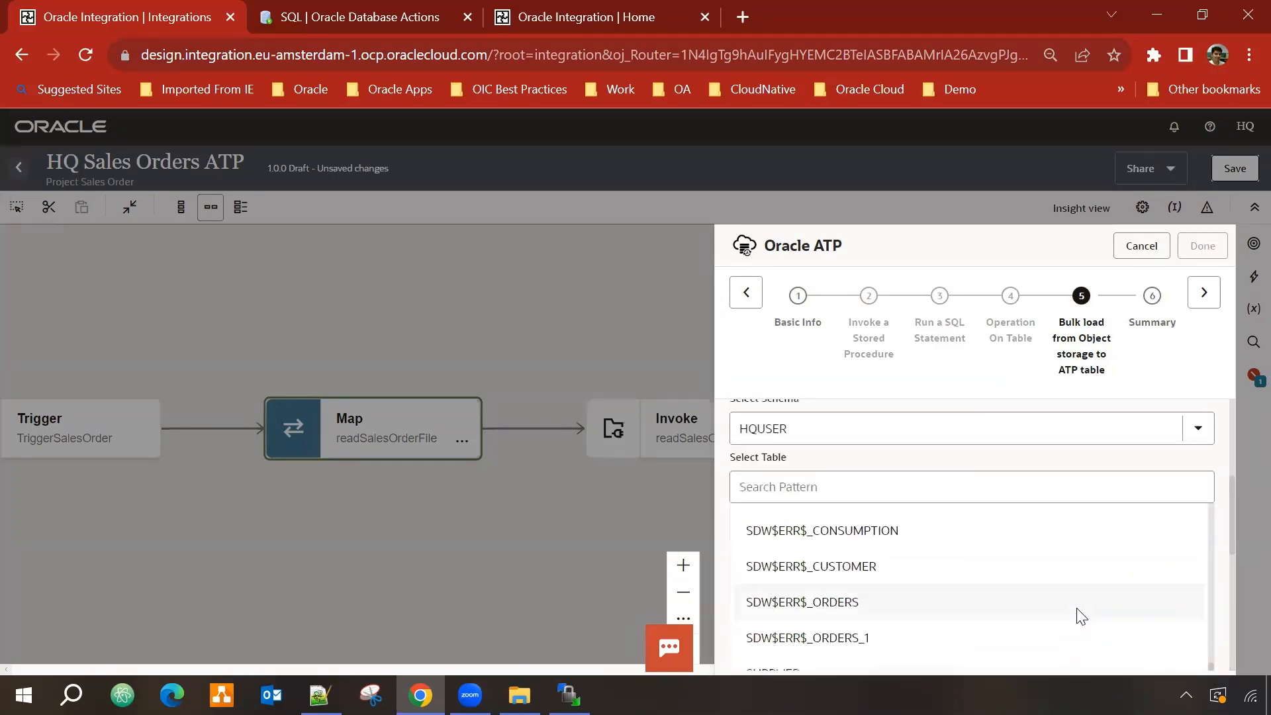
{"action": "scroll", "coordinate": [1078, 610], "scroll_direction": "down", "scroll_amount": 5}
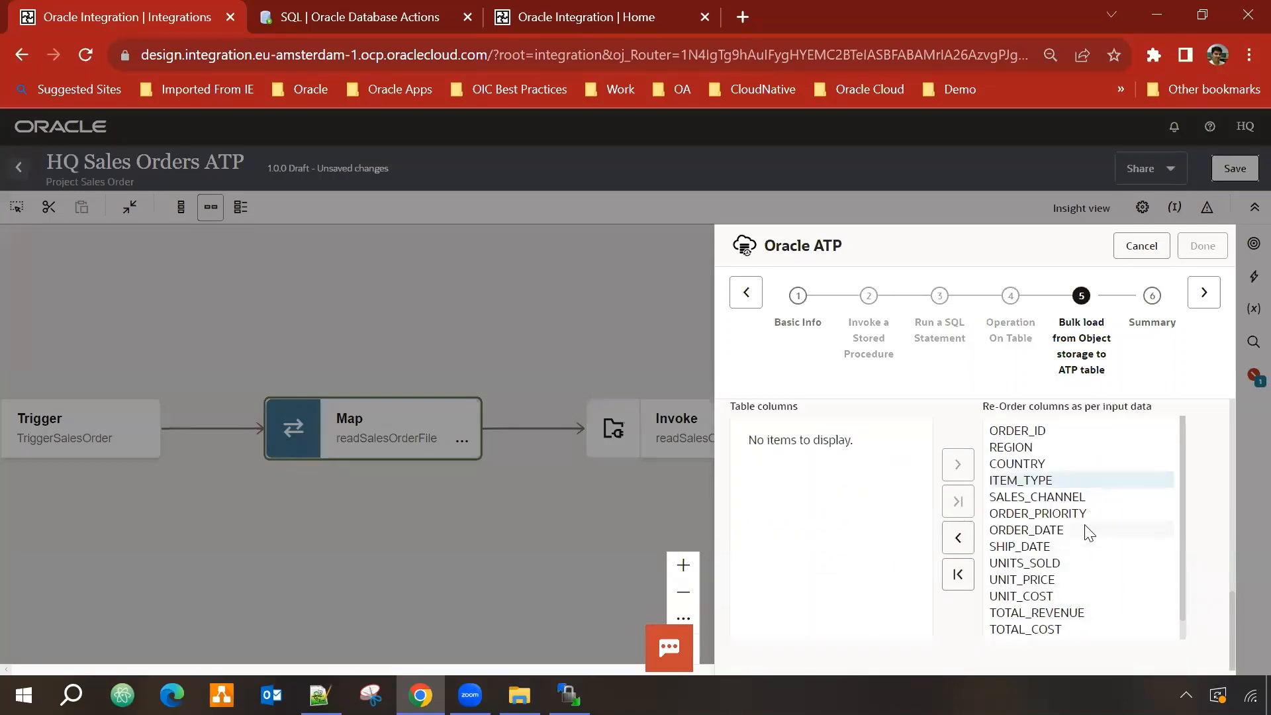
{"action": "scroll", "coordinate": [1094, 544], "scroll_direction": "up", "scroll_amount": 2}
{"action": "scroll", "coordinate": [1102, 558], "scroll_direction": "down", "scroll_amount": 1}
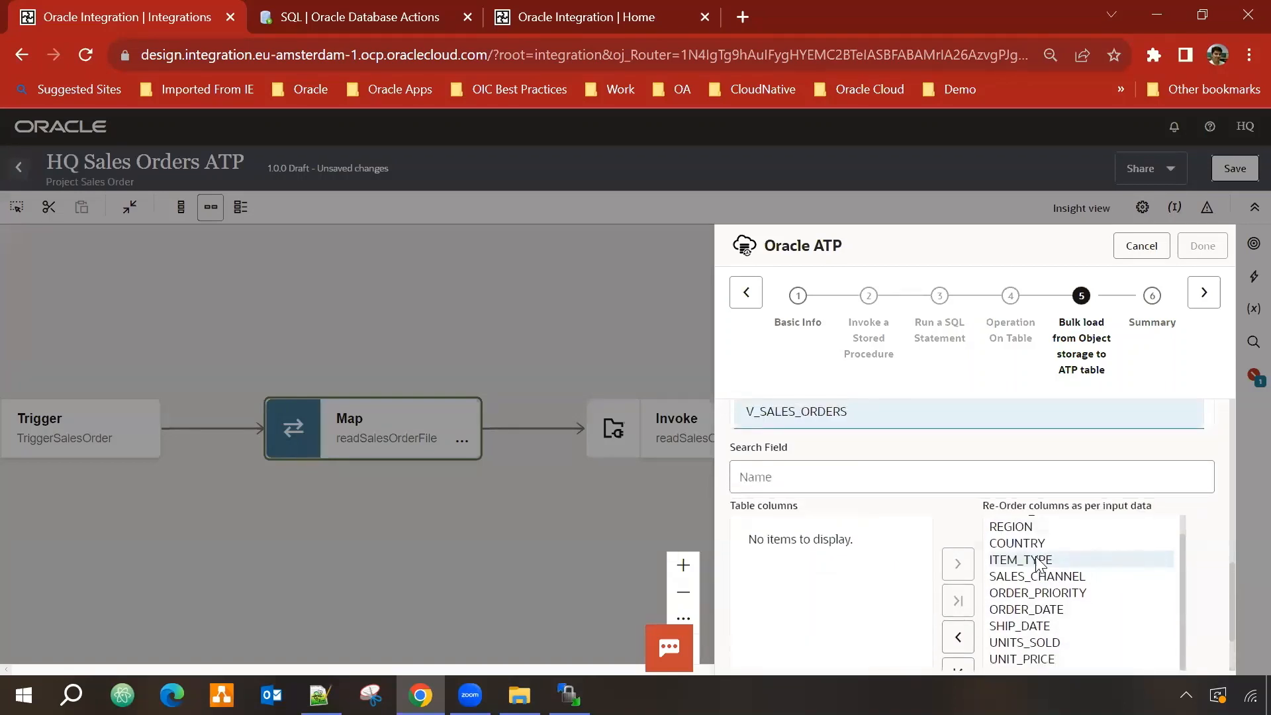
{"action": "scroll", "coordinate": [1039, 564], "scroll_direction": "up", "scroll_amount": 1}
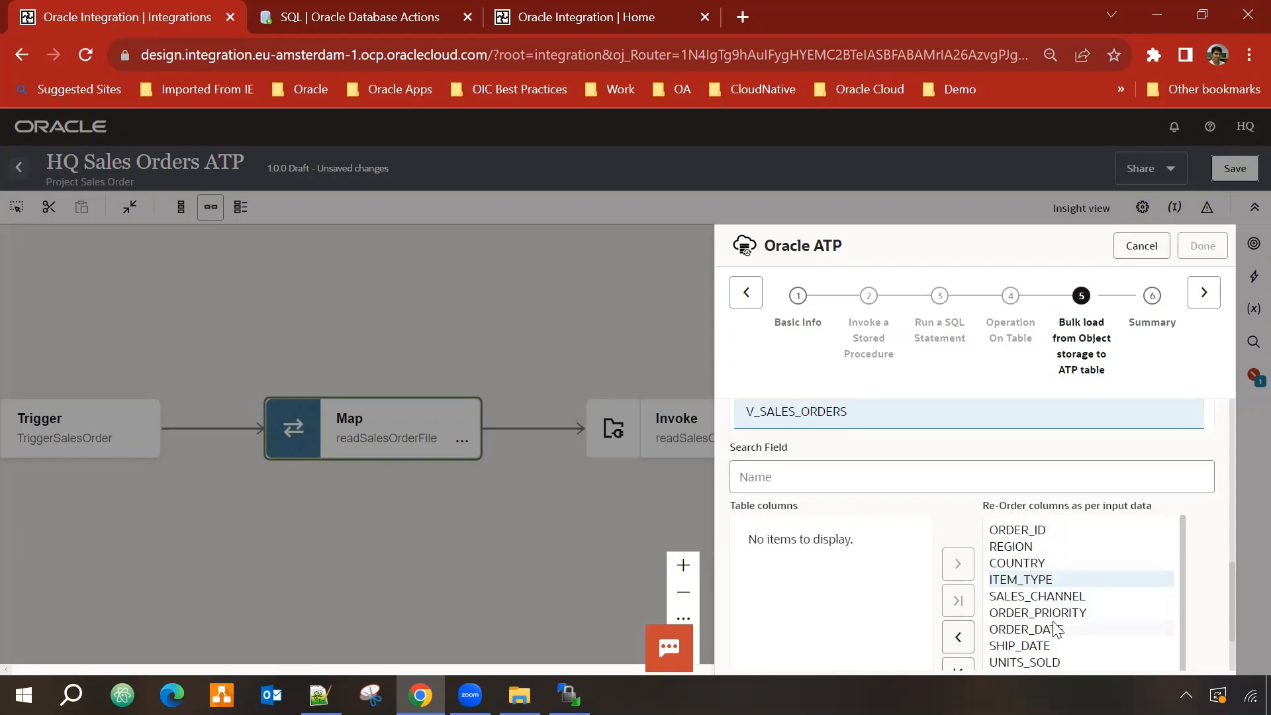
{"action": "scroll", "coordinate": [1167, 606], "scroll_direction": "down", "scroll_amount": 1}
{"action": "scroll", "coordinate": [1192, 595], "scroll_direction": "down", "scroll_amount": 3}
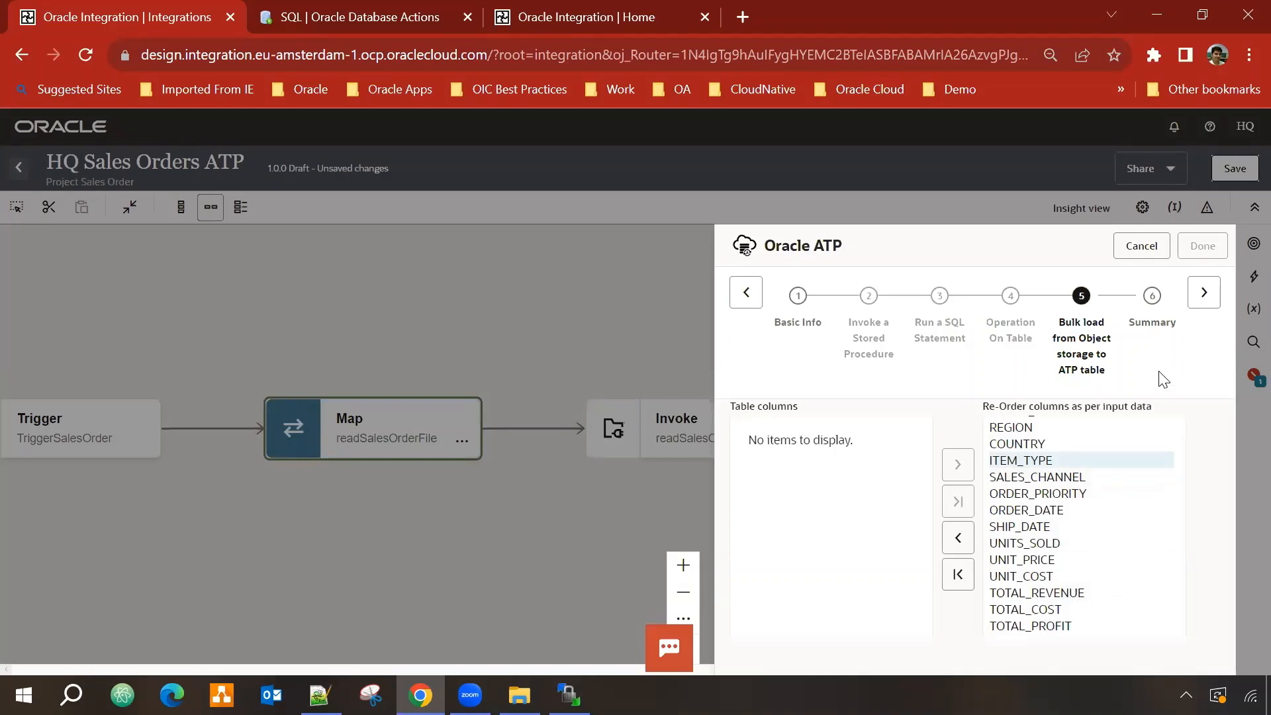
Step: Finish the AddSalesOrder ATP invoke and save HQ Sales Orders ATP
{"action": "left_click", "coordinate": [1204, 293]}
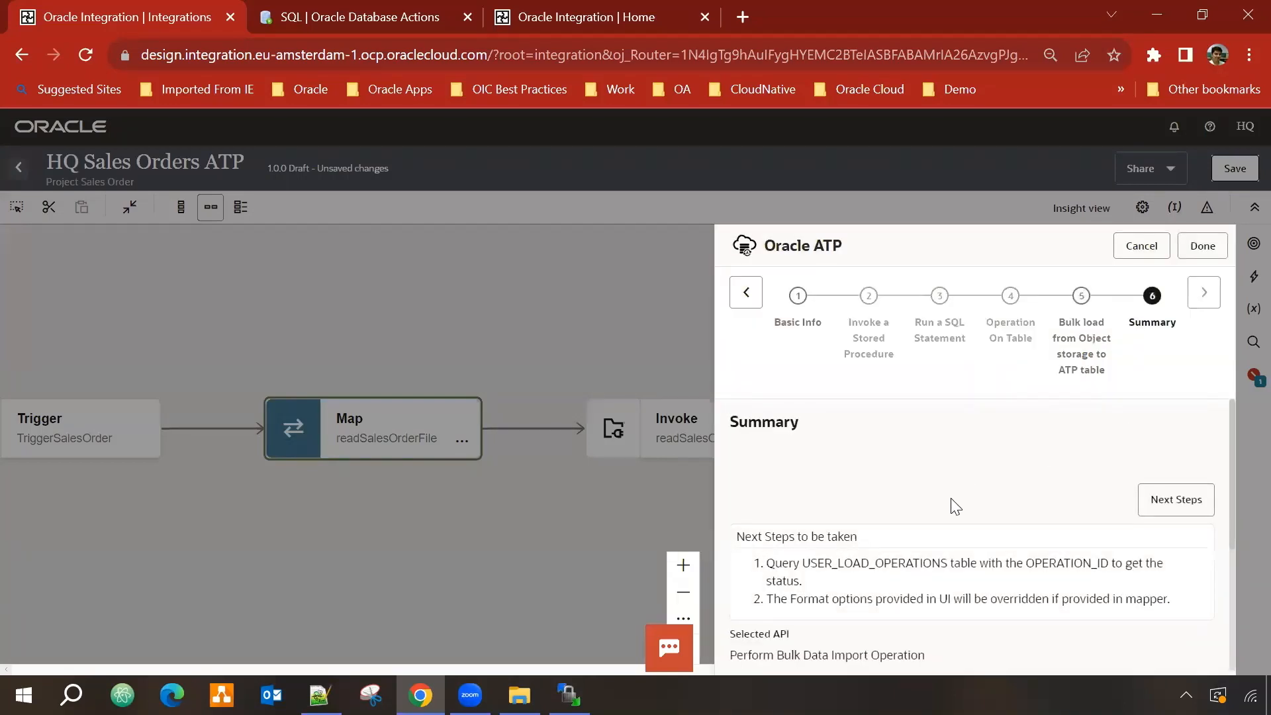
{"action": "scroll", "coordinate": [953, 506], "scroll_direction": "down", "scroll_amount": 3}
{"action": "scroll", "coordinate": [977, 523], "scroll_direction": "up", "scroll_amount": 3}
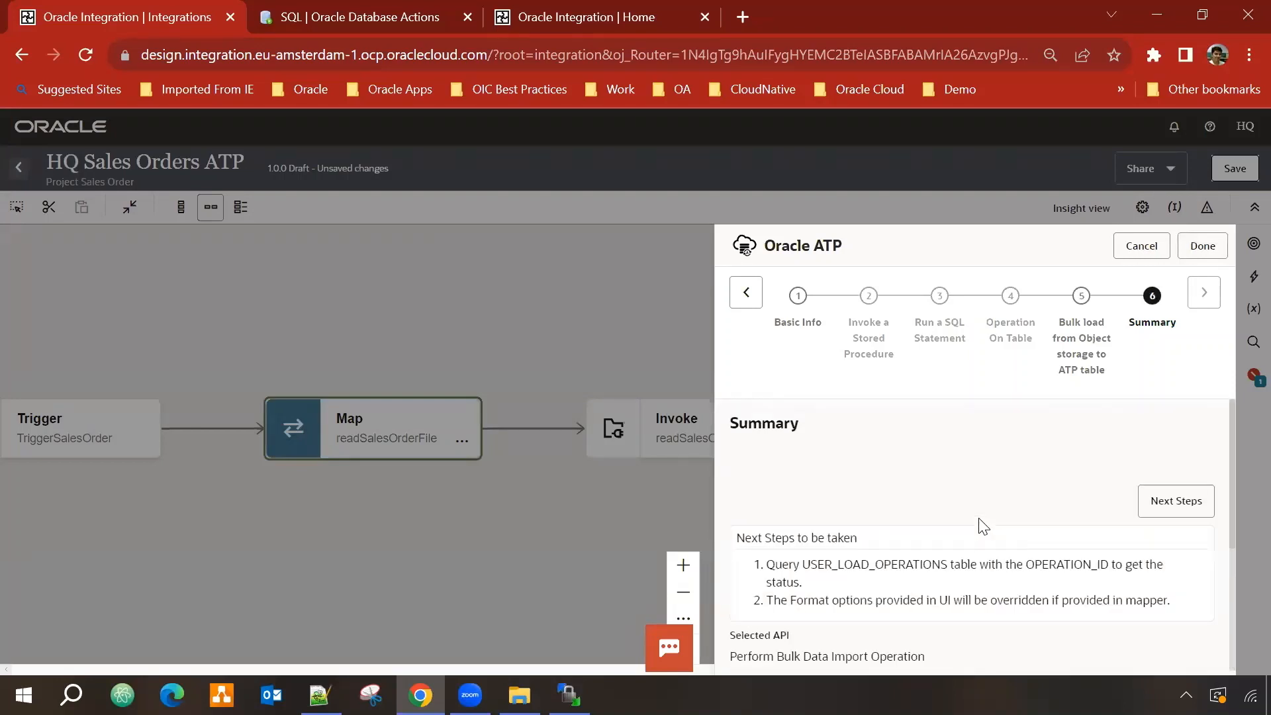
{"action": "left_click", "coordinate": [1215, 256]}
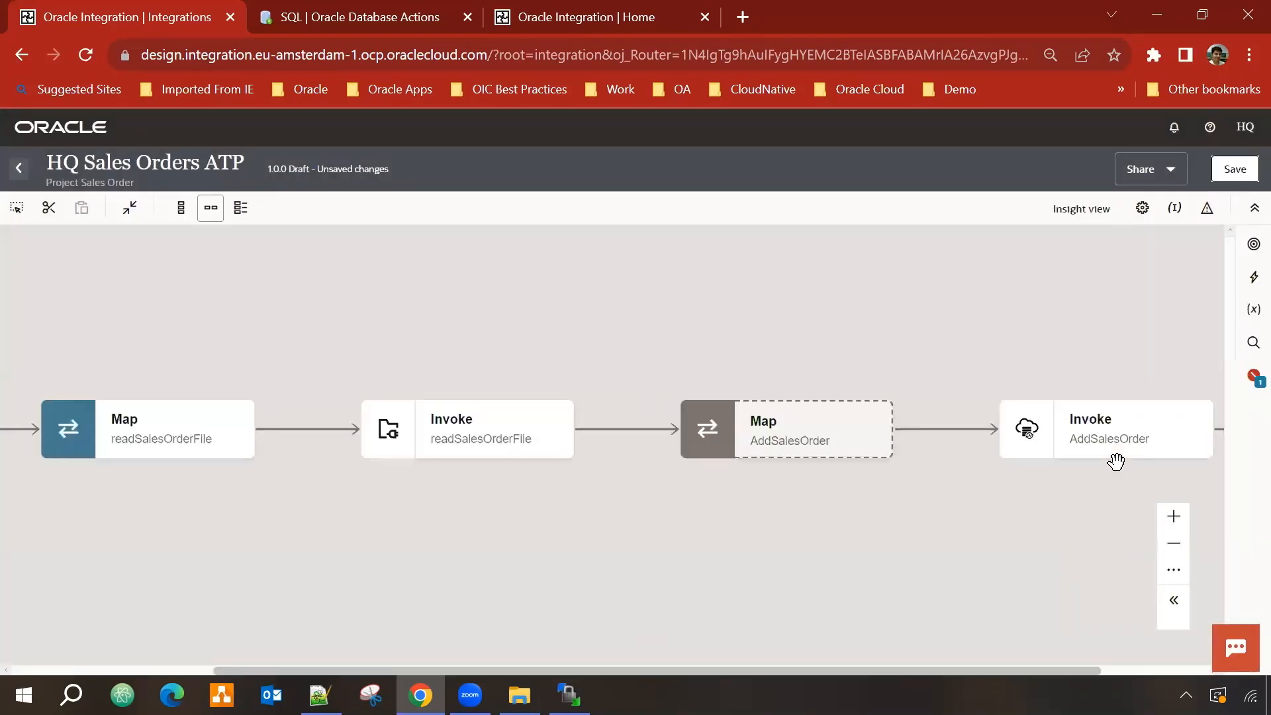
{"action": "left_click", "coordinate": [1236, 169]}
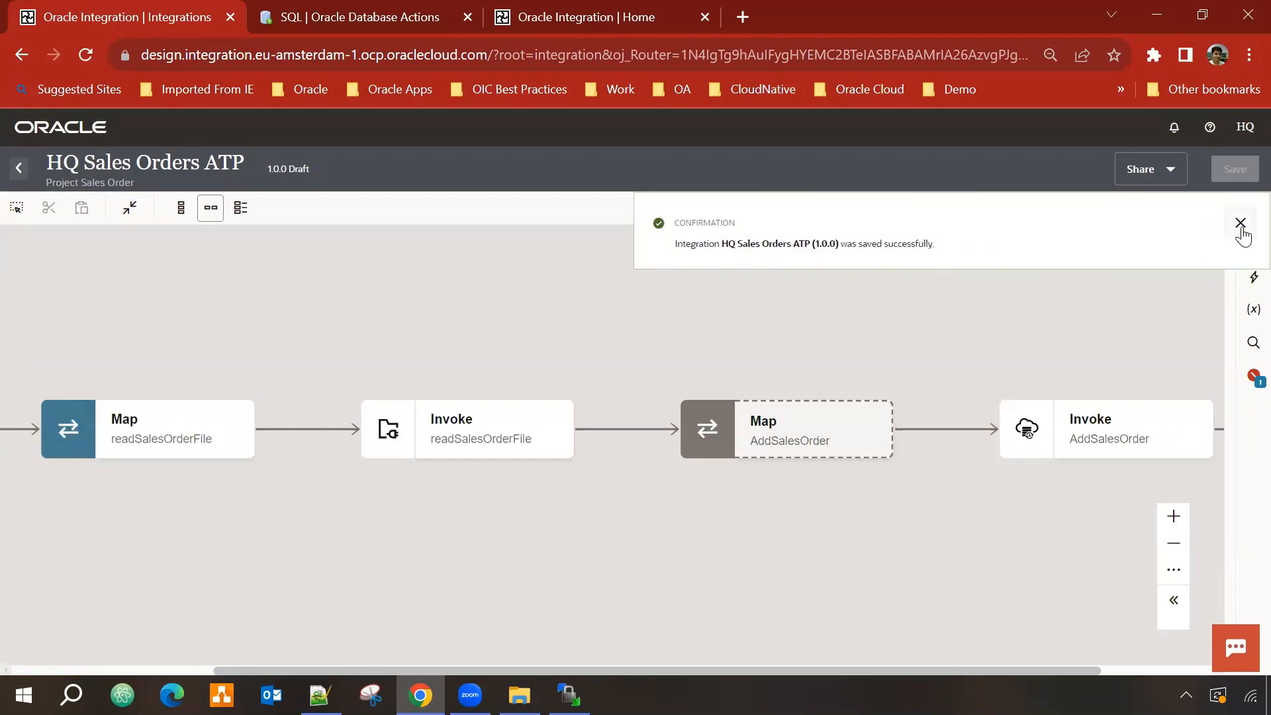
{"action": "left_click", "coordinate": [1241, 223]}
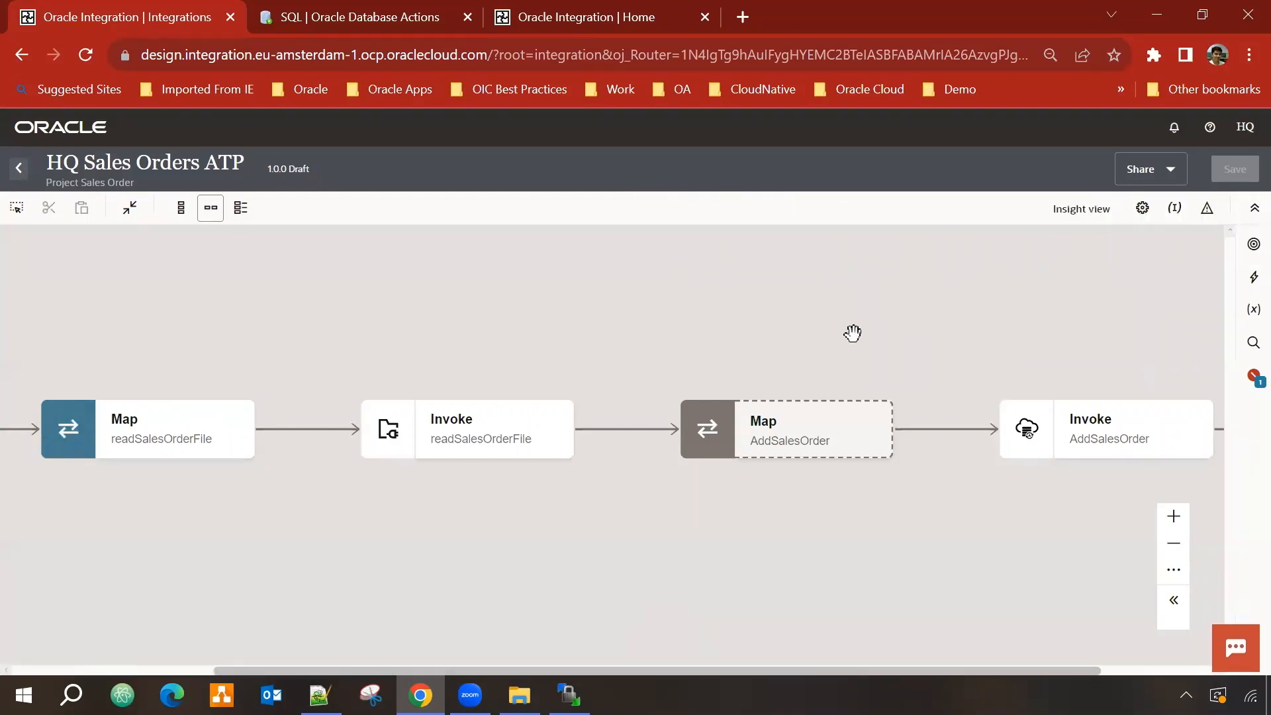
{"action": "left_click_drag", "start_coordinate": [821, 334], "coordinate": [777, 335]}
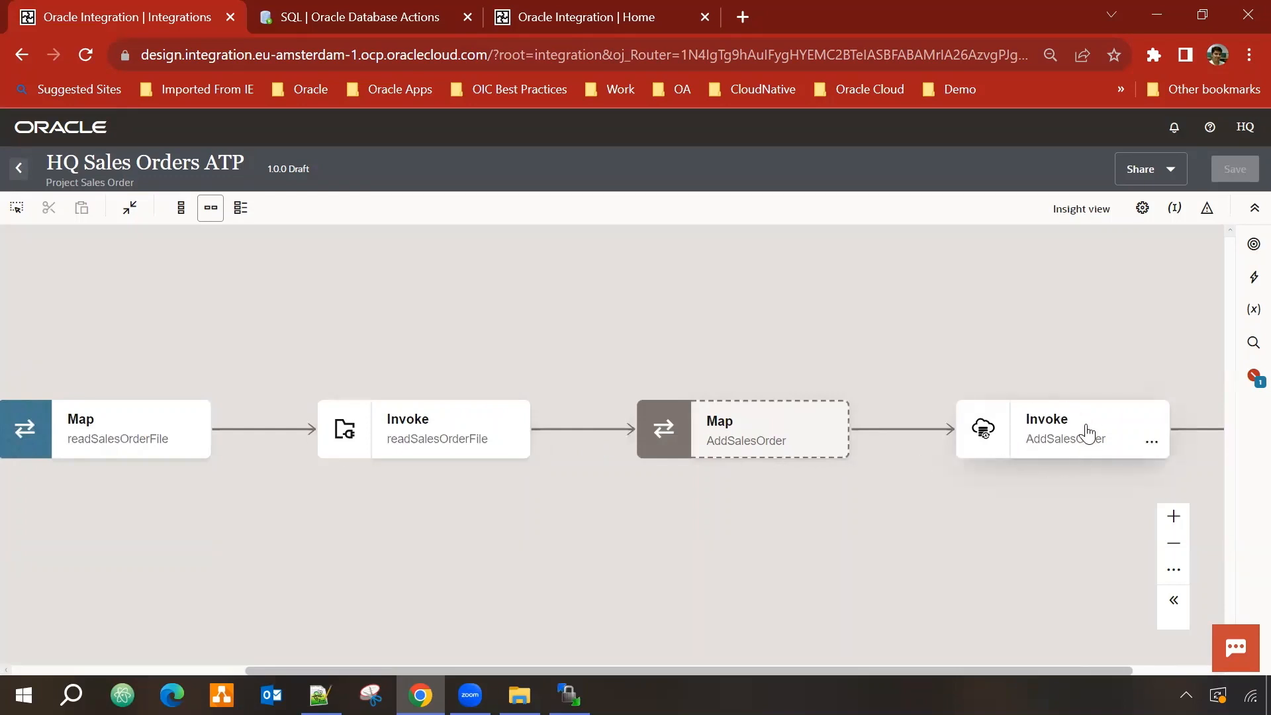
Step: In Map to AddSalesOrder, map the ICS File Reference onto FileReference and validate
{"action": "mouse_move", "coordinate": [830, 448]}
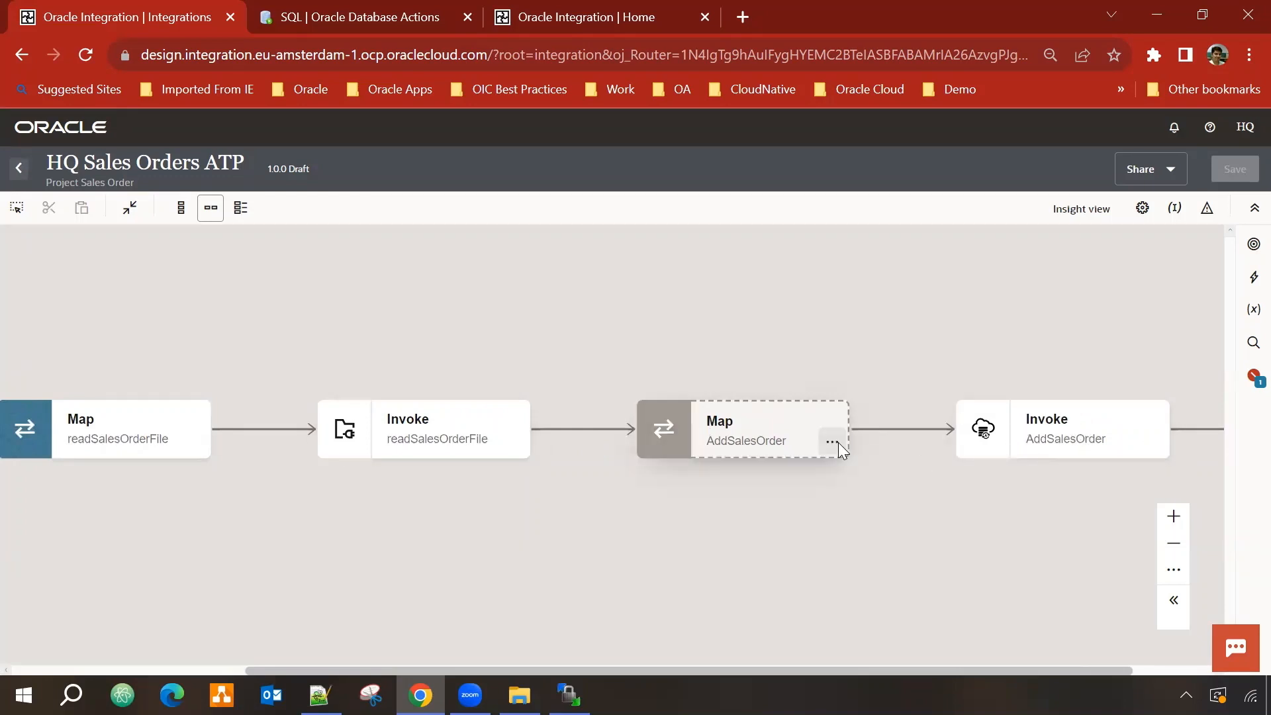
{"action": "left_click", "coordinate": [833, 442]}
{"action": "left_click", "coordinate": [867, 465]}
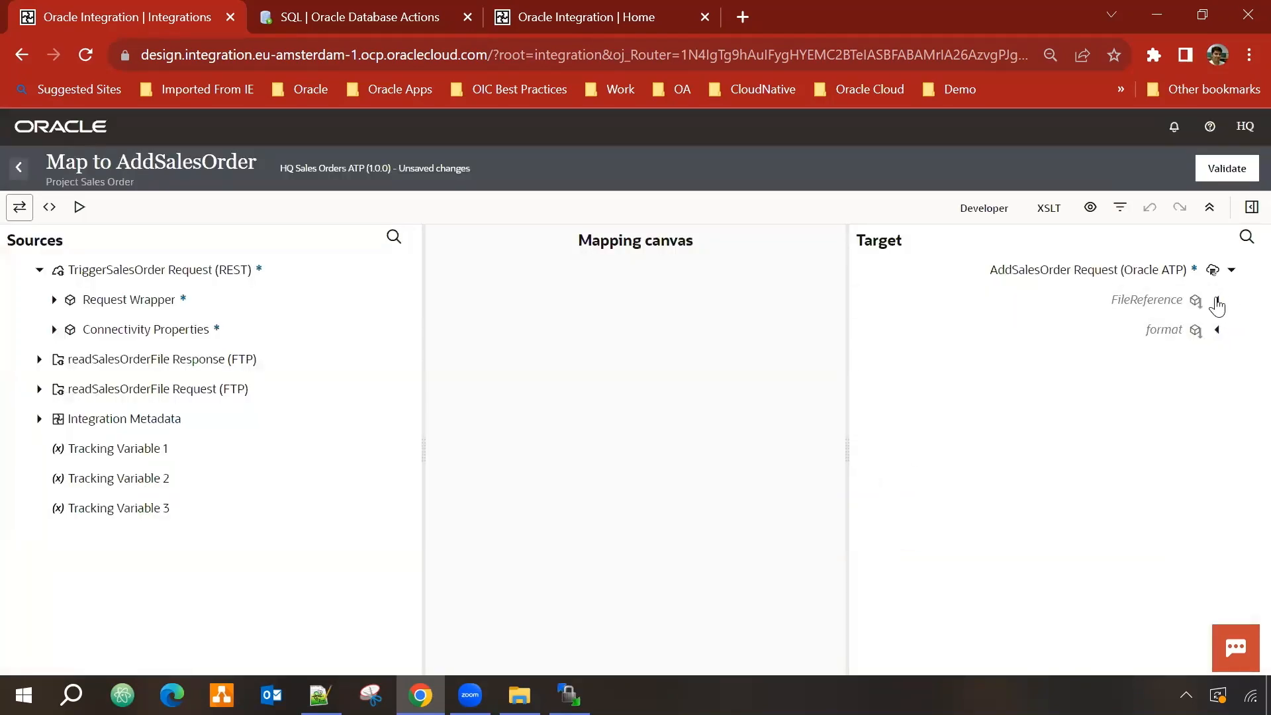
{"action": "left_click", "coordinate": [1217, 300]}
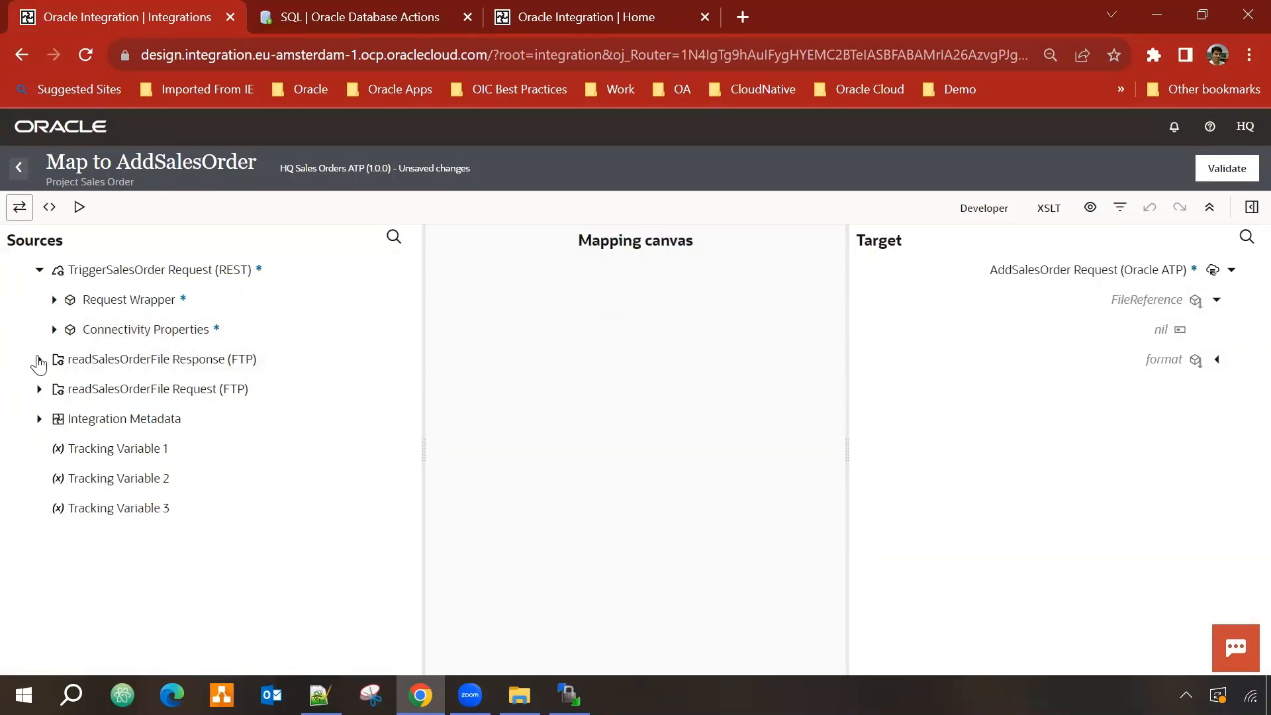
{"action": "left_click", "coordinate": [38, 359]}
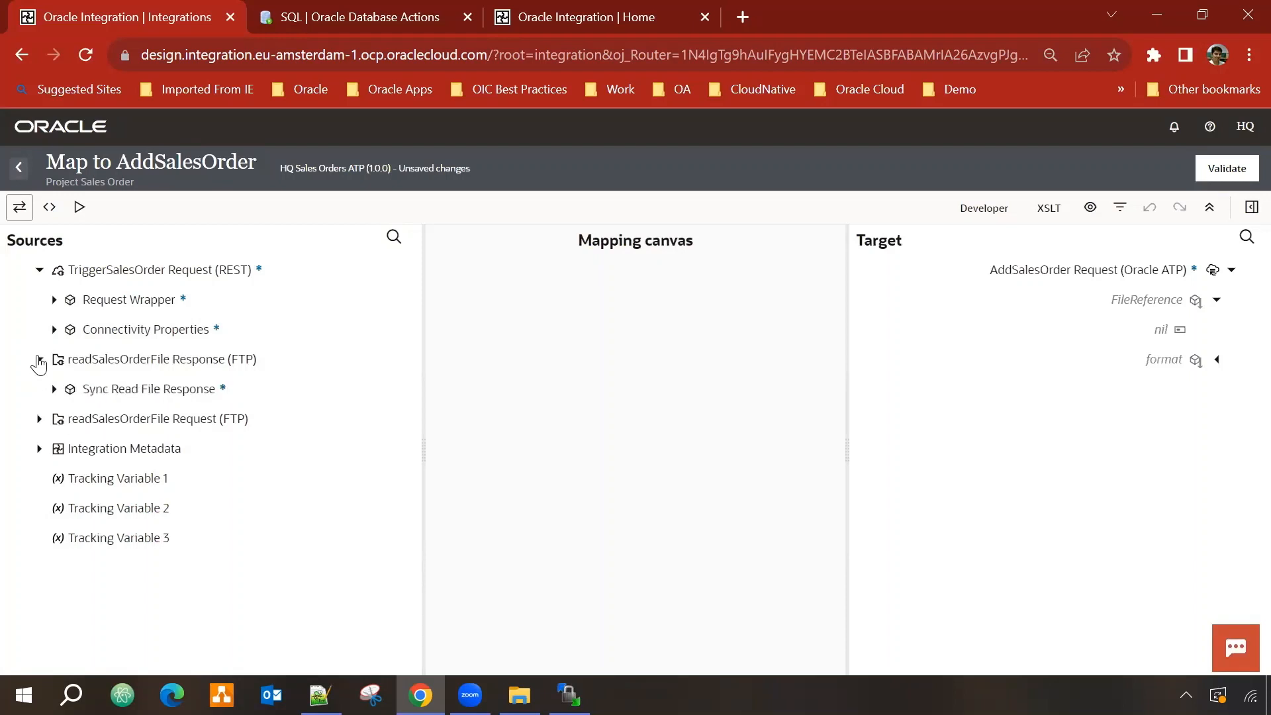
{"action": "left_click", "coordinate": [54, 388]}
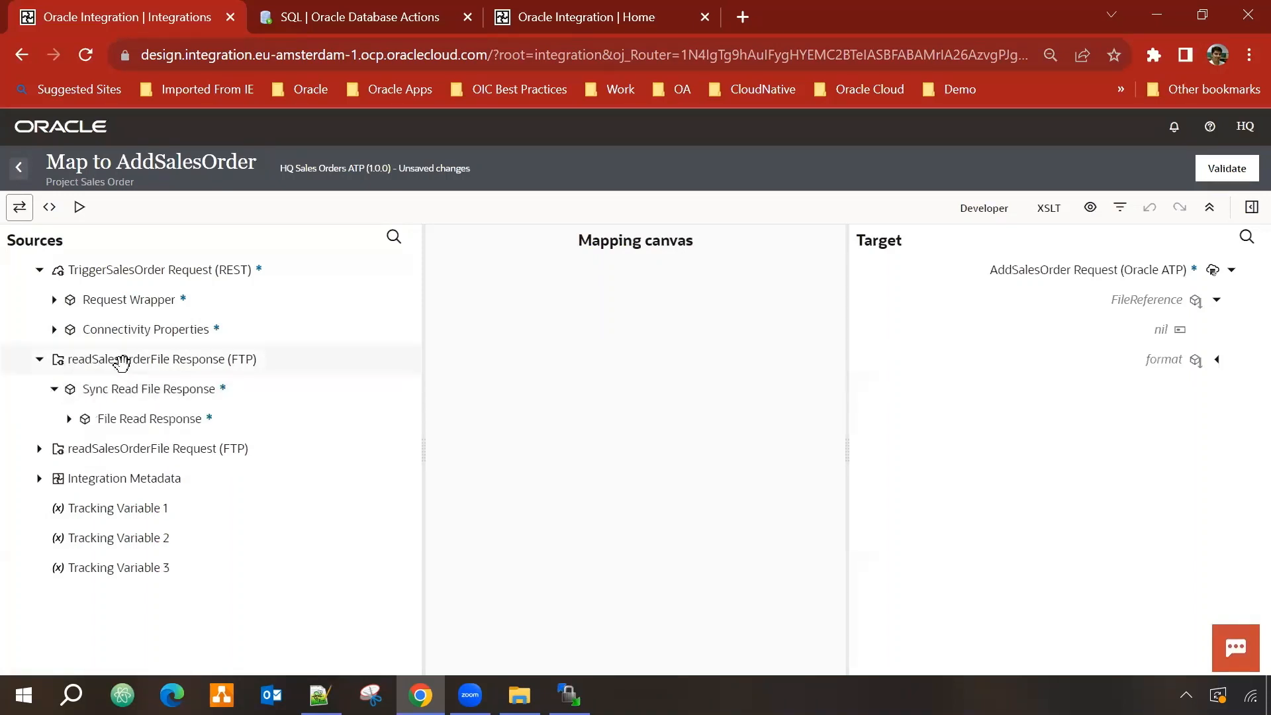
{"action": "left_click", "coordinate": [69, 418]}
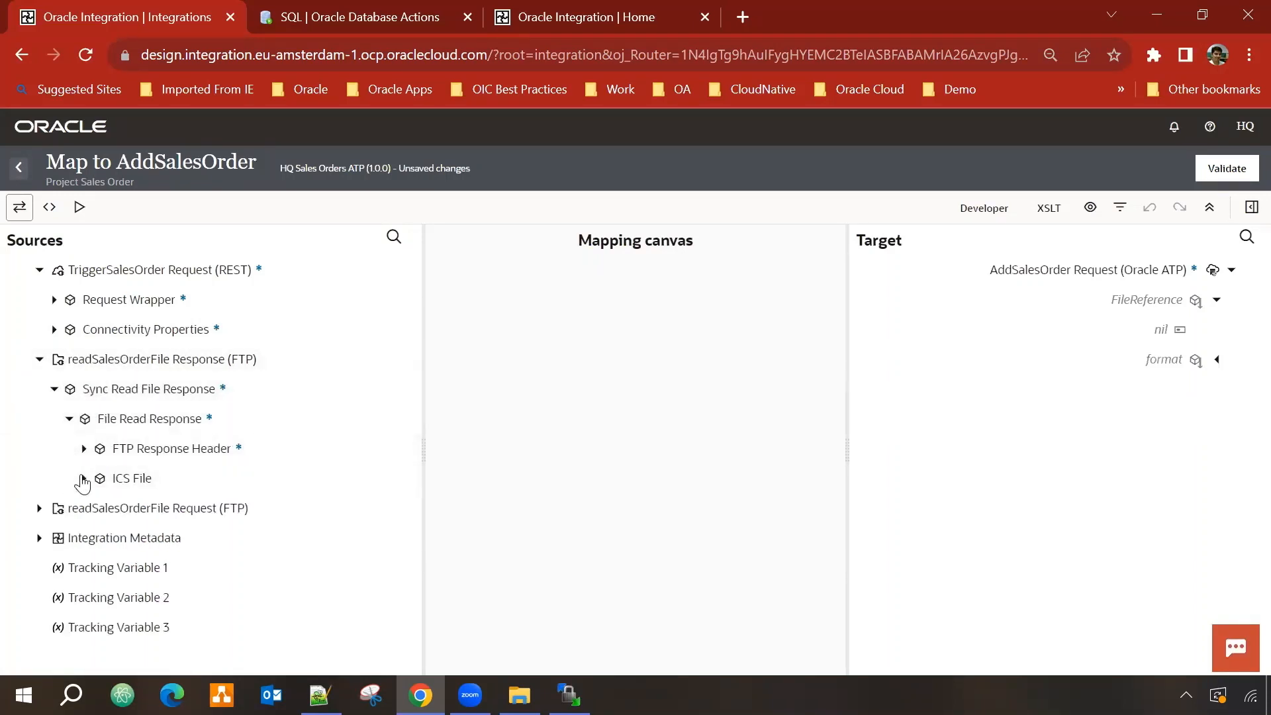
{"action": "left_click", "coordinate": [83, 478]}
{"action": "scroll", "coordinate": [174, 498], "scroll_direction": "down", "scroll_amount": 1}
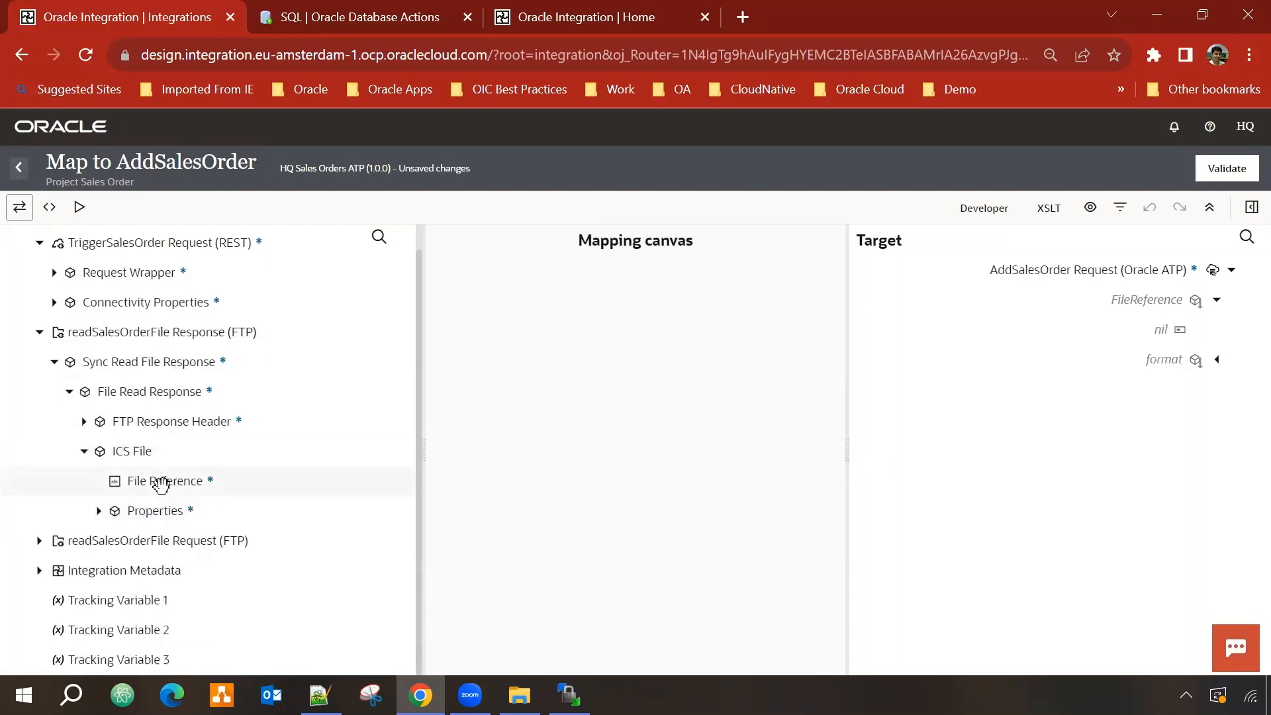
{"action": "left_click_drag", "start_coordinate": [154, 483], "coordinate": [1070, 296]}
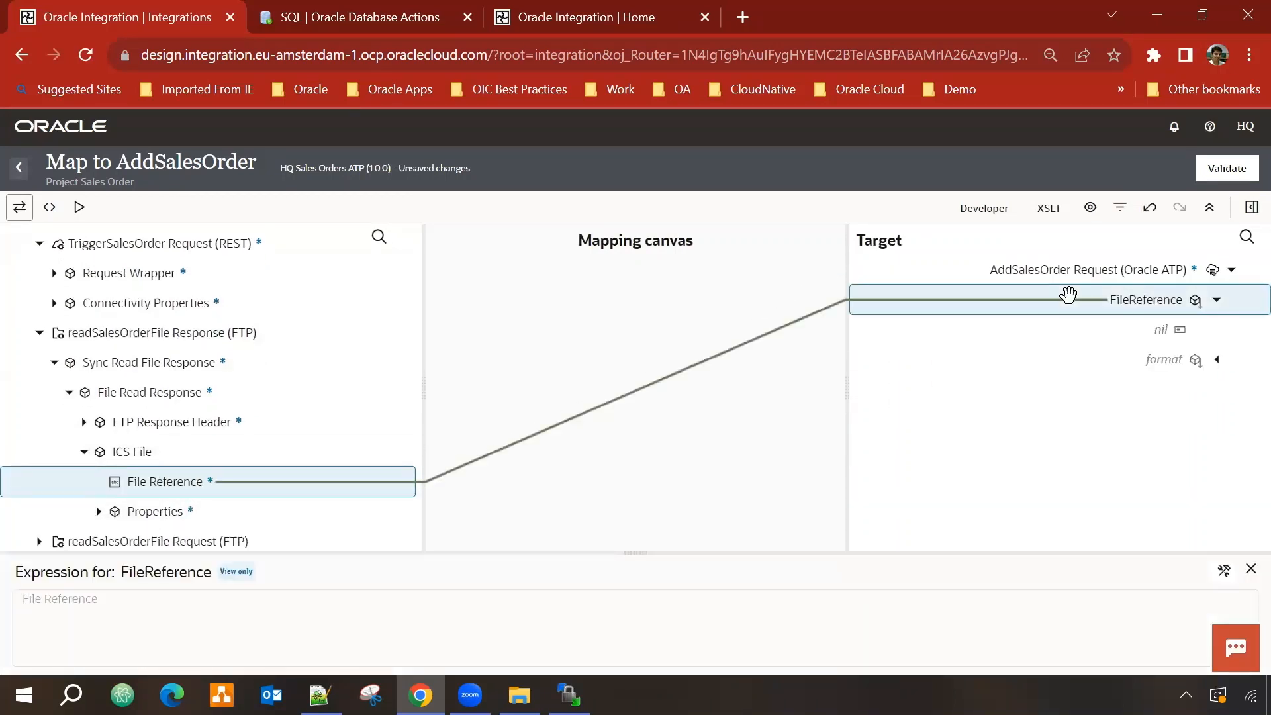
{"action": "left_click", "coordinate": [1233, 173]}
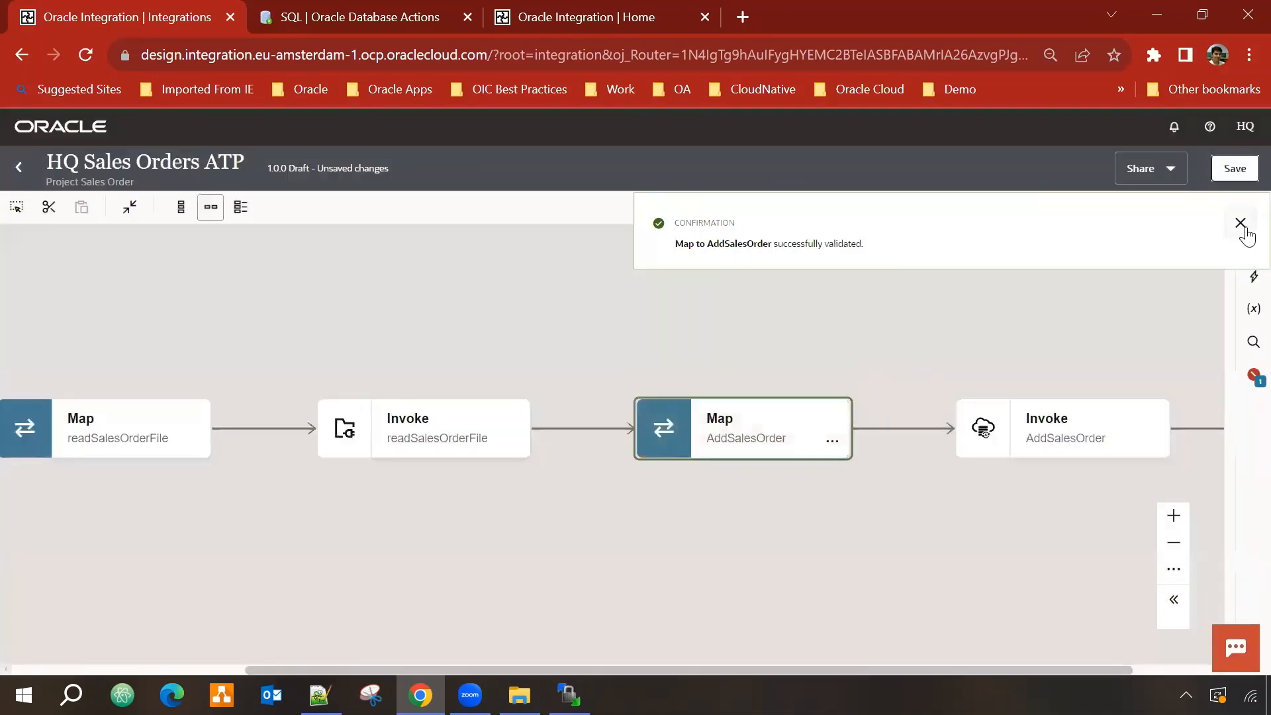
{"action": "left_click", "coordinate": [1241, 223]}
Step: Save HQ Sales Orders ATP again and bring the Trigger node into view
{"action": "left_click", "coordinate": [1235, 169]}
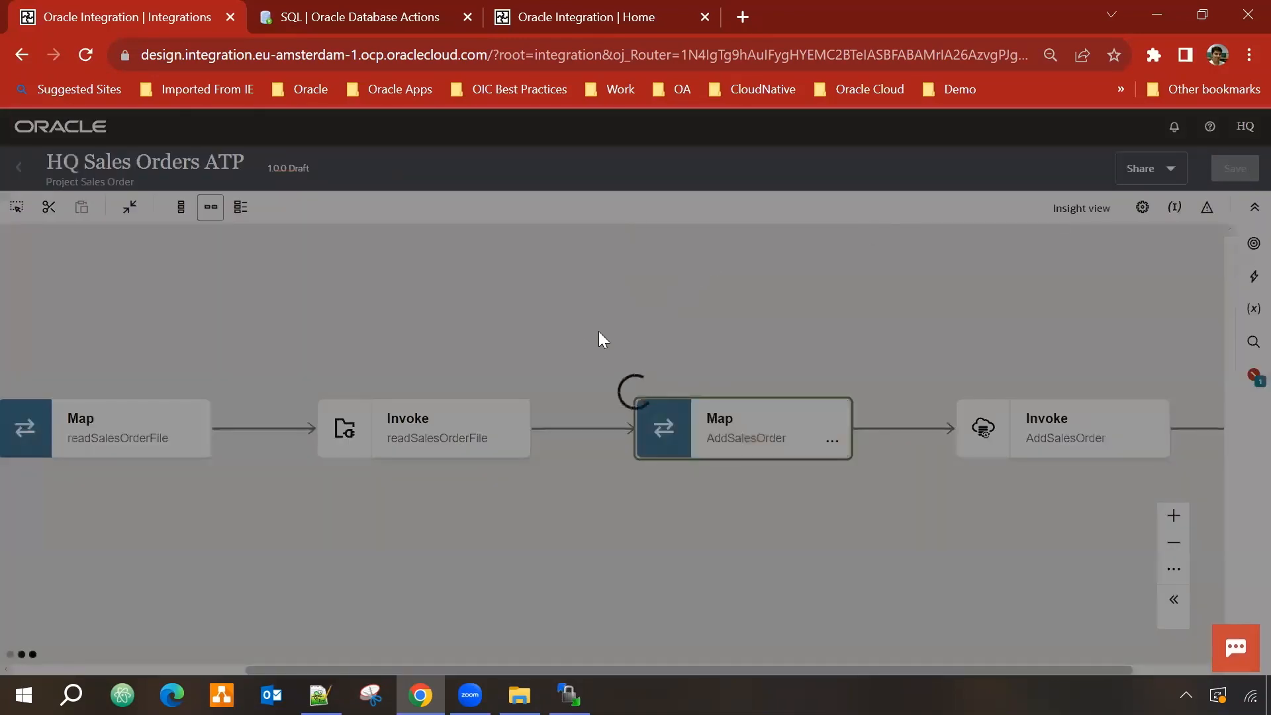
{"action": "scroll", "coordinate": [575, 330], "scroll_direction": "down", "scroll_amount": 3}
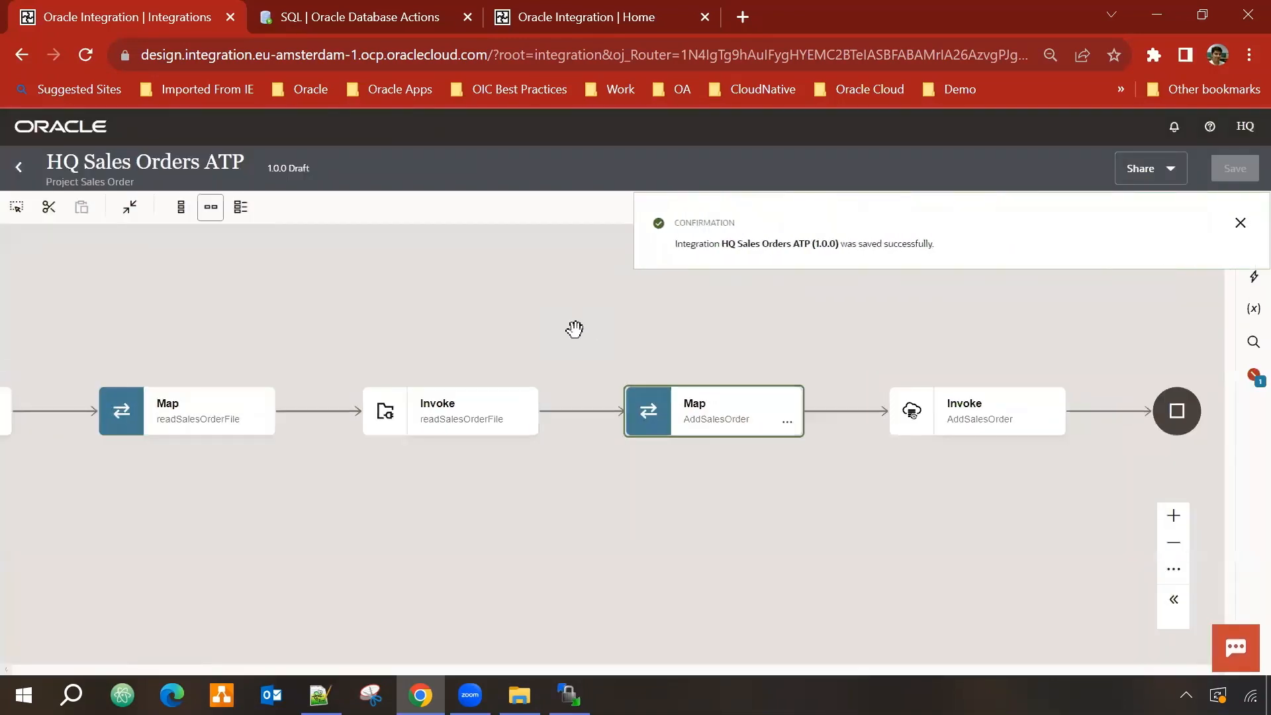
{"action": "left_click_drag", "start_coordinate": [539, 320], "coordinate": [582, 332]}
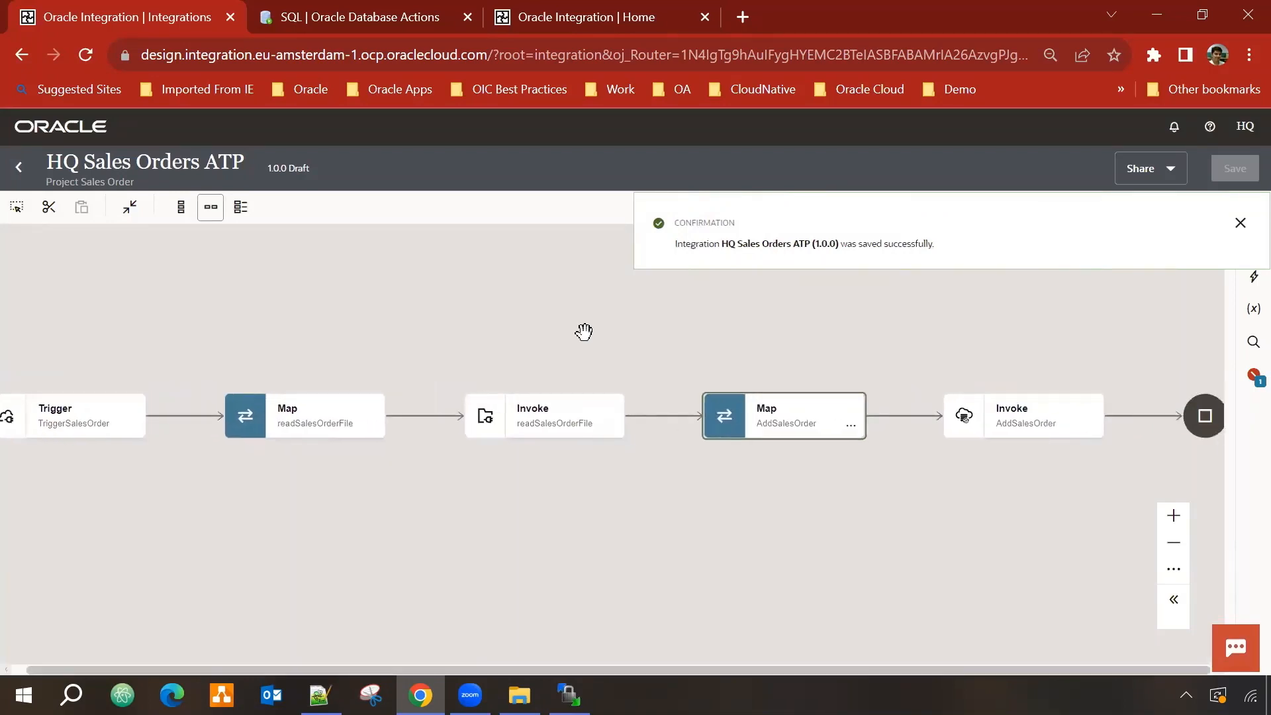
Step: Set instanceid as the primary and filename as a secondary business identifier
{"action": "left_click", "coordinate": [1241, 225]}
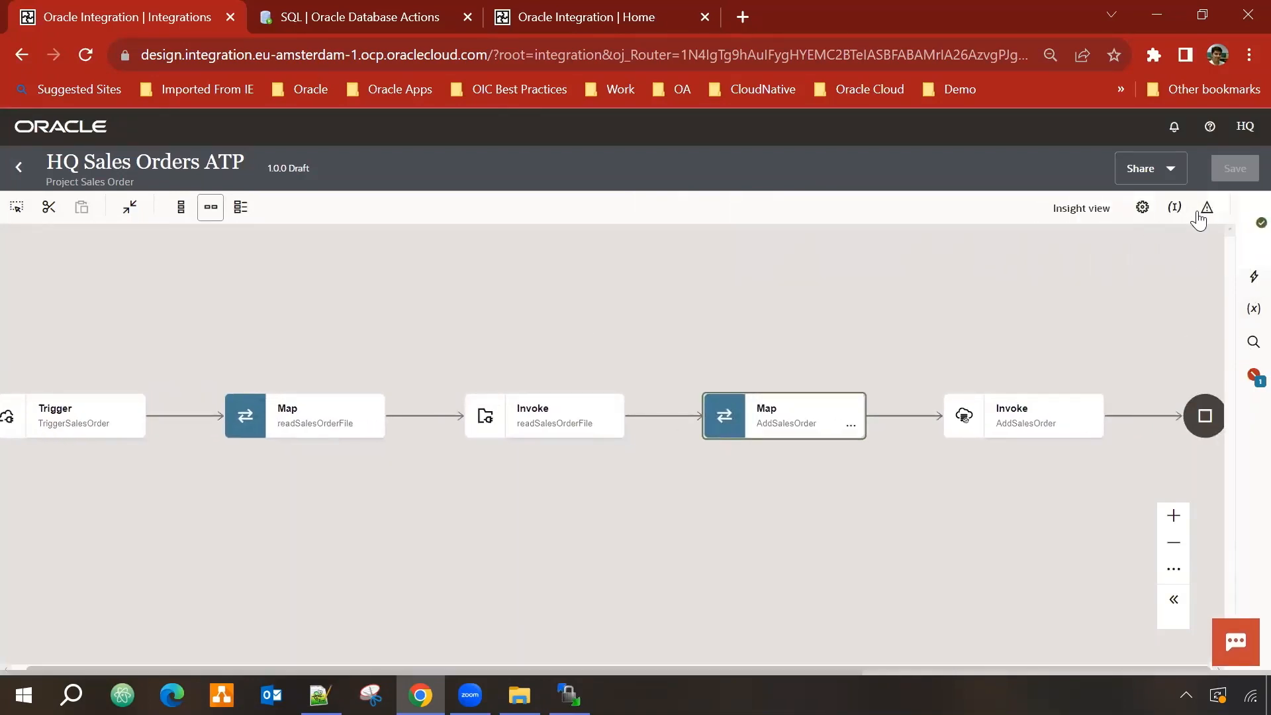
{"action": "left_click", "coordinate": [1176, 208]}
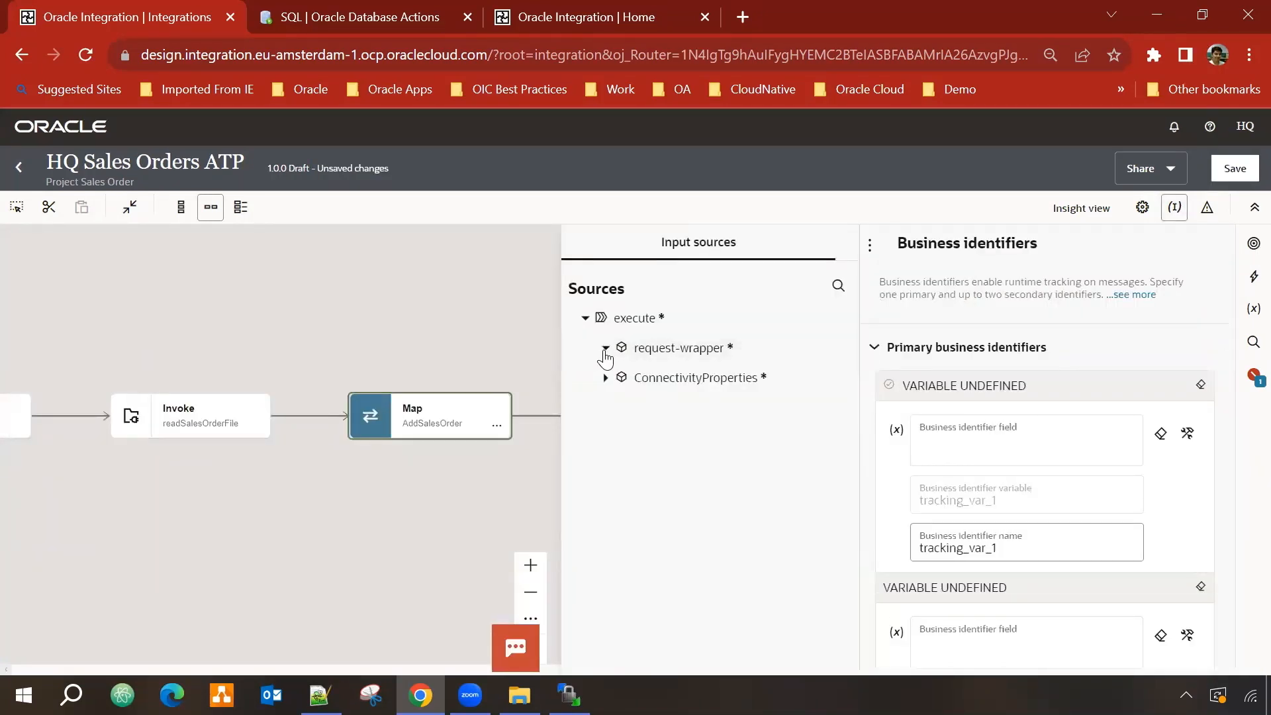
{"action": "left_click", "coordinate": [605, 349]}
{"action": "left_click_drag", "start_coordinate": [636, 407], "coordinate": [1010, 440]}
{"action": "scroll", "coordinate": [1067, 395], "scroll_direction": "down", "scroll_amount": 5}
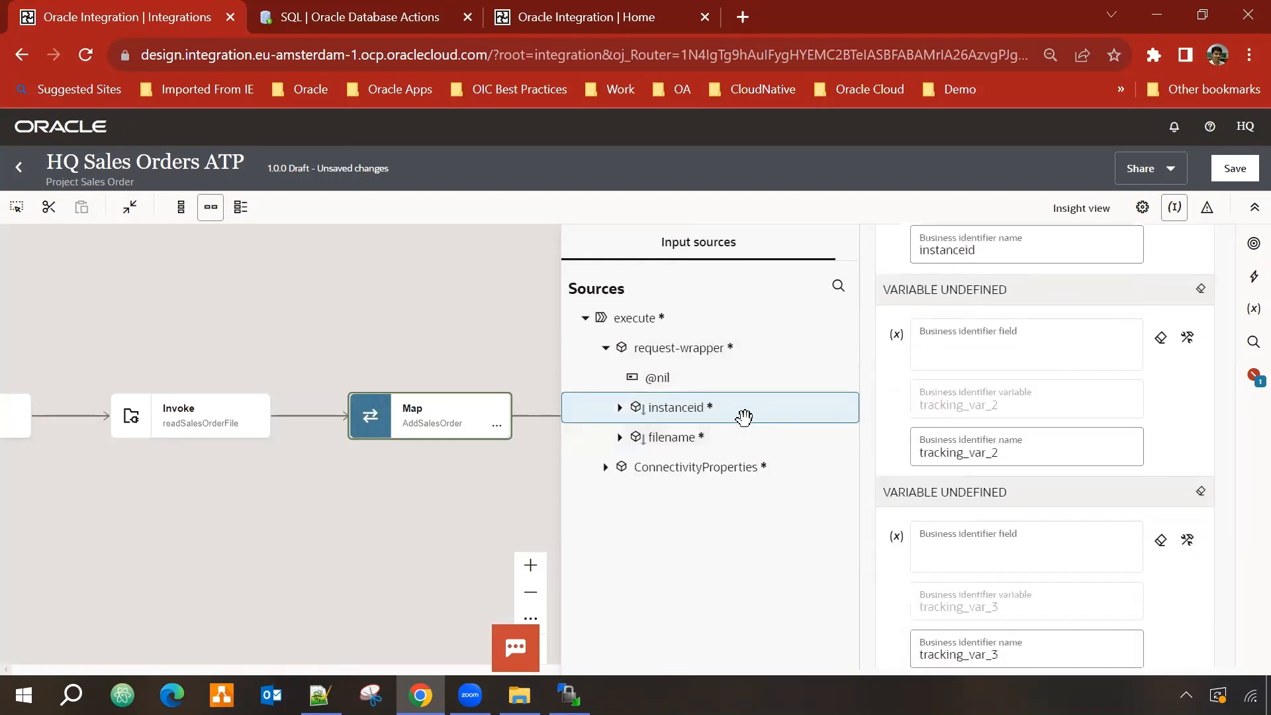
{"action": "left_click_drag", "start_coordinate": [682, 435], "coordinate": [980, 360]}
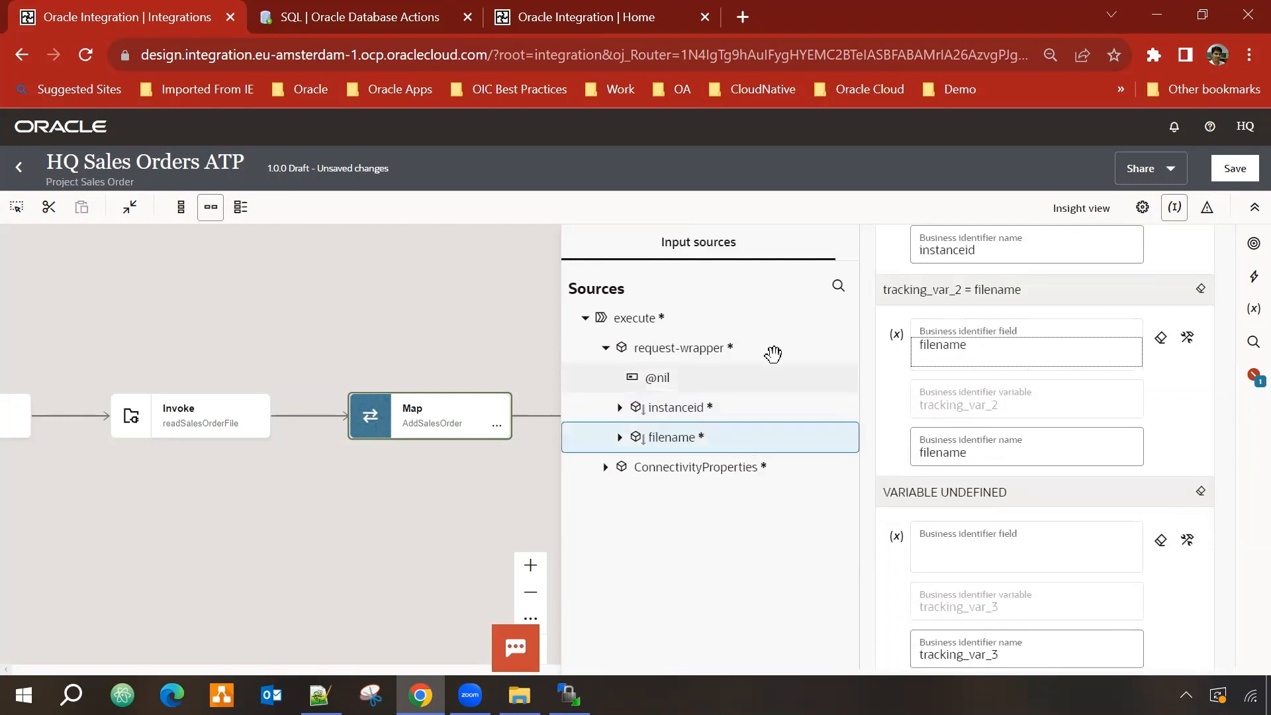
Step: Save the integration so it shows as 1.0.0 Configured
{"action": "left_click", "coordinate": [1239, 170]}
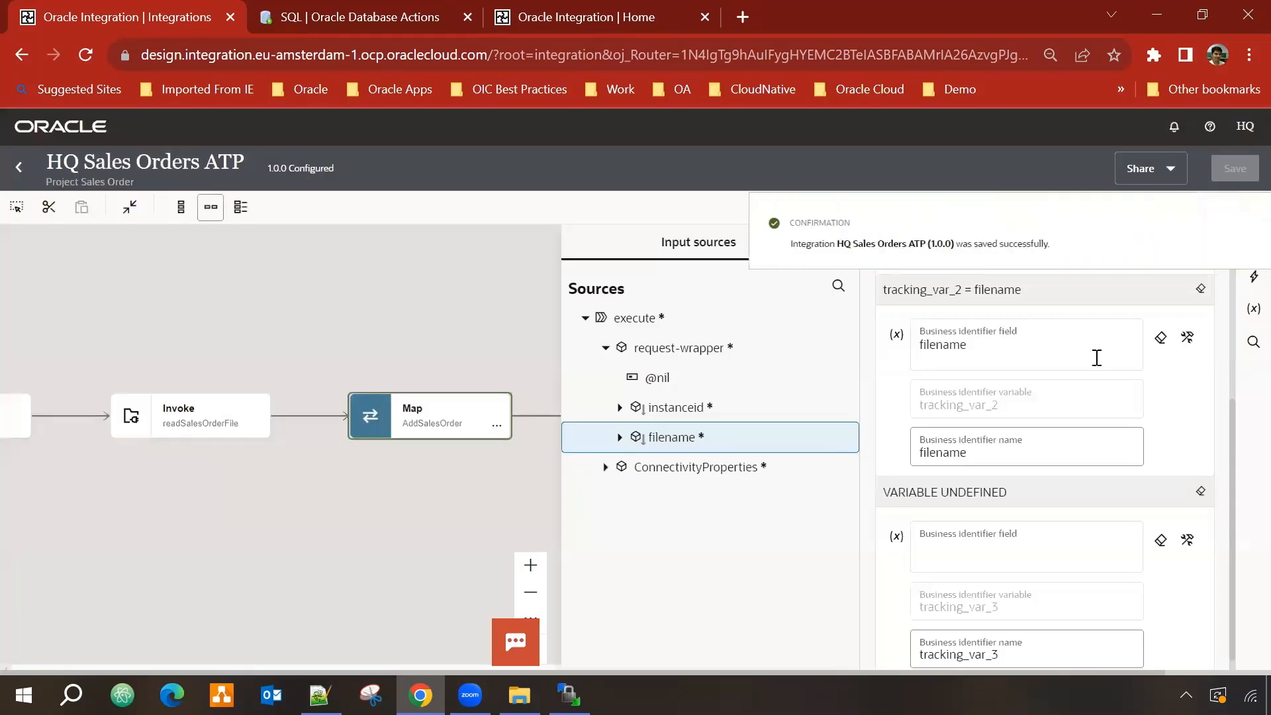
{"action": "left_click", "coordinate": [314, 316]}
{"action": "left_click", "coordinate": [1241, 223]}
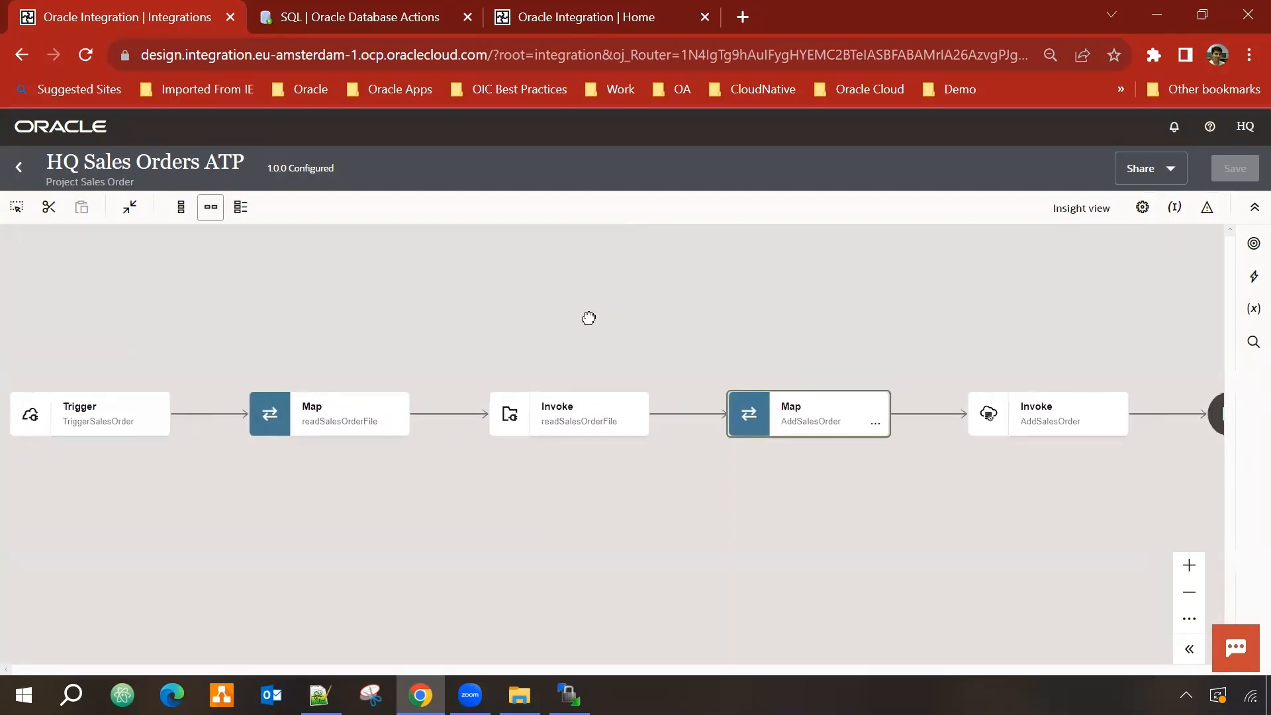
{"action": "left_click_drag", "start_coordinate": [588, 318], "coordinate": [553, 316]}
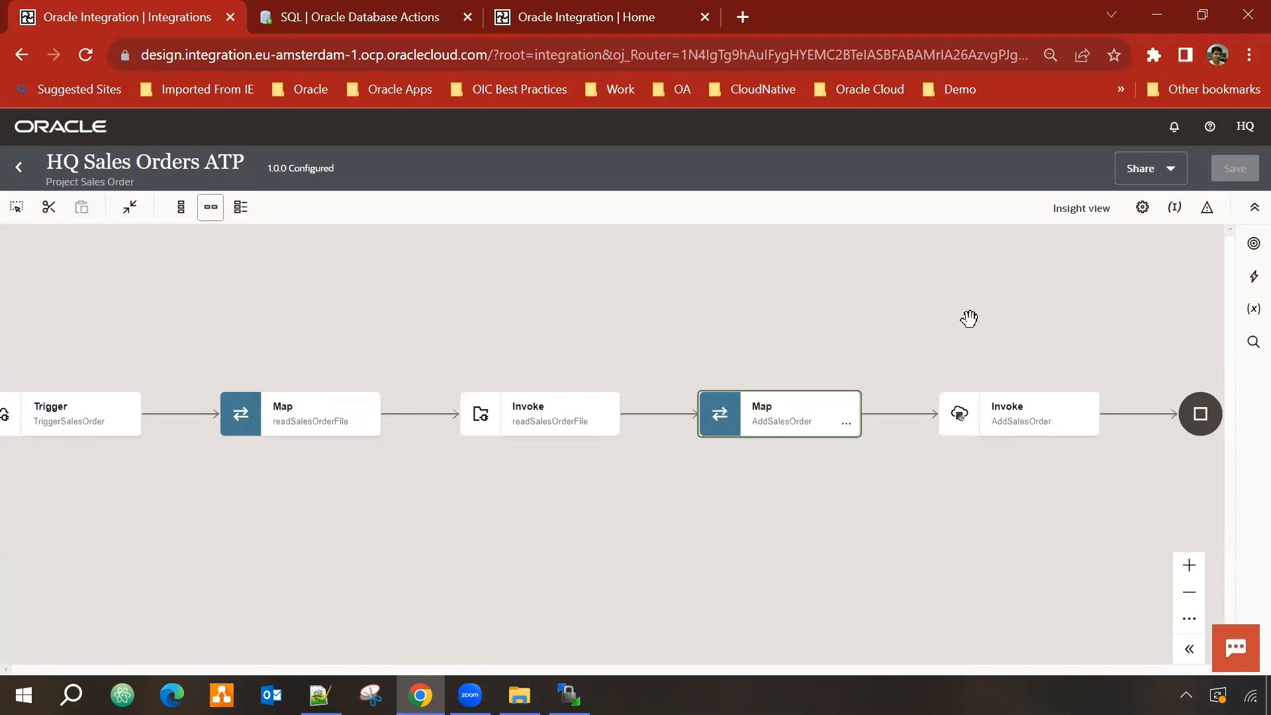
Step: Toggle 'Available to other projects' in HQ Sales Orders ATP's primary info and save the integration
{"action": "left_click", "coordinate": [1144, 210]}
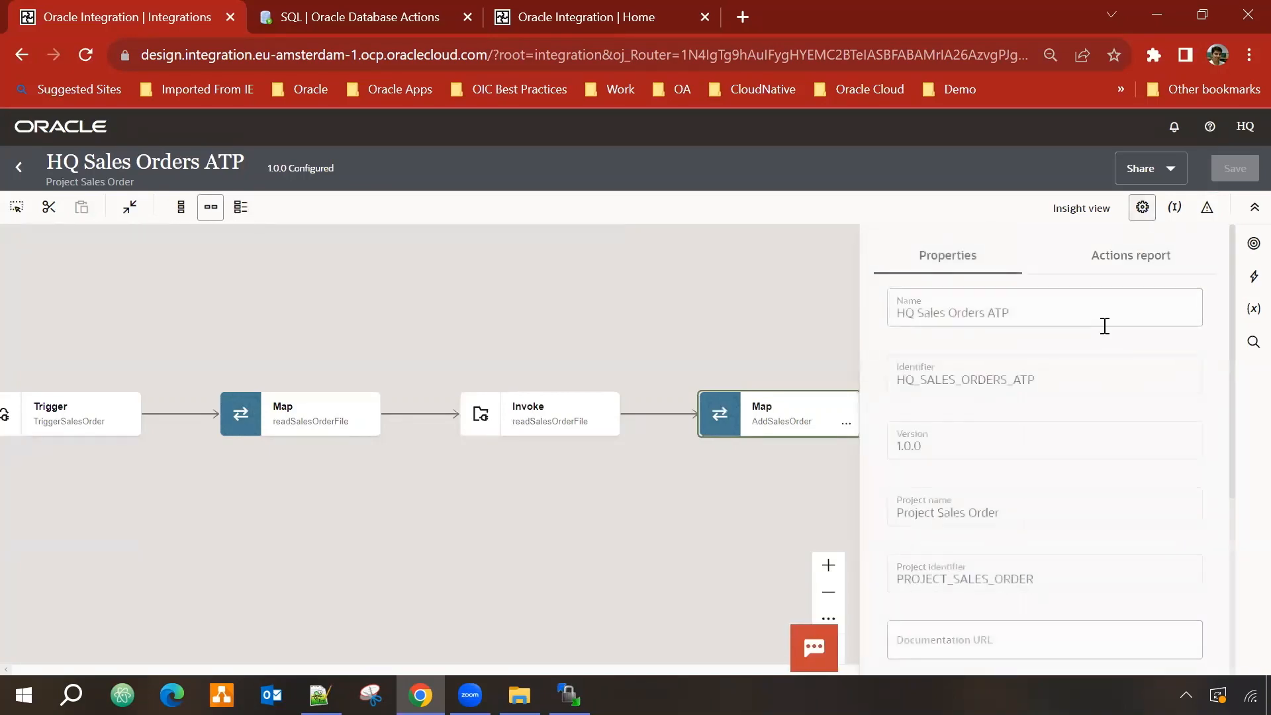
{"action": "scroll", "coordinate": [1078, 369], "scroll_direction": "down", "scroll_amount": 5}
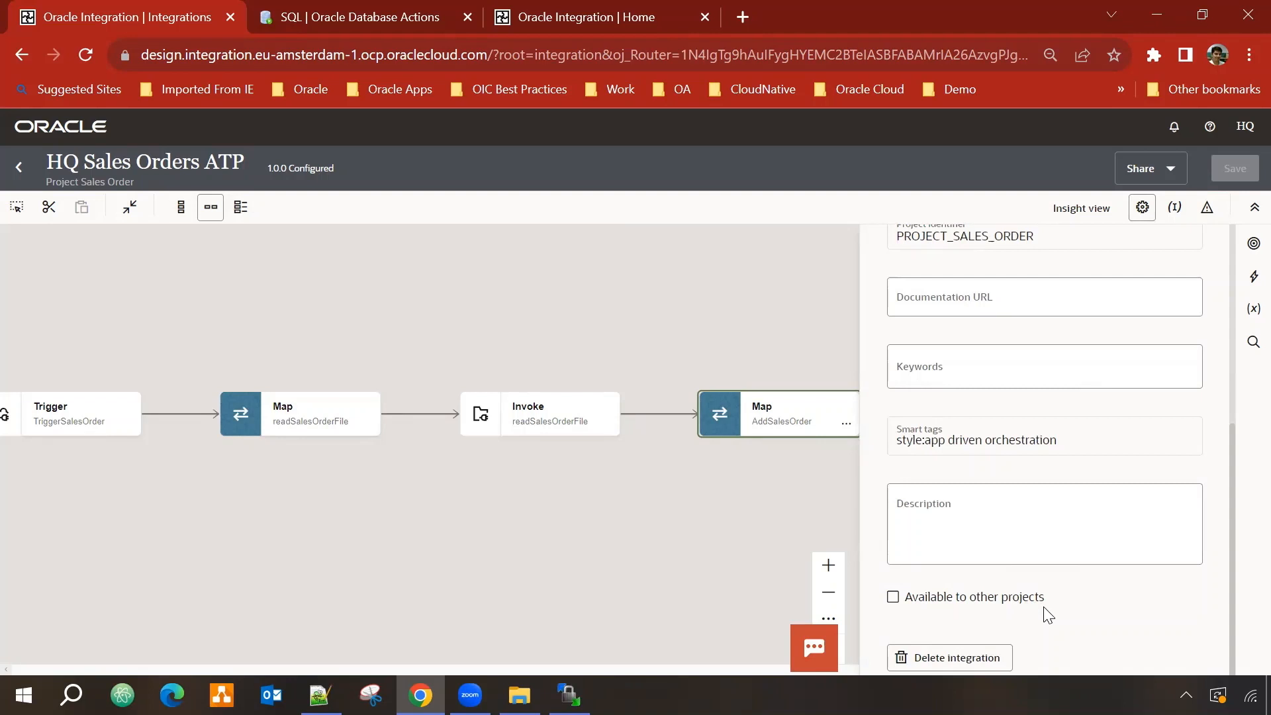
{"action": "left_click", "coordinate": [925, 598]}
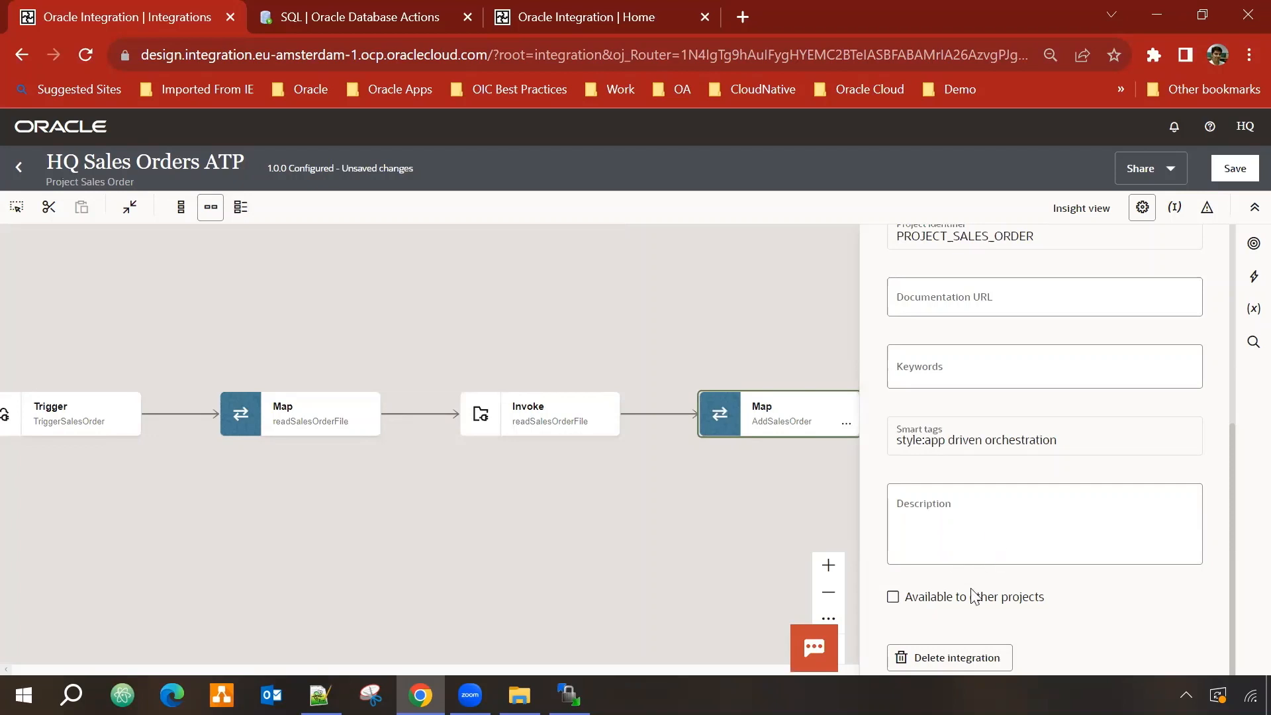
{"action": "left_click", "coordinate": [1235, 169]}
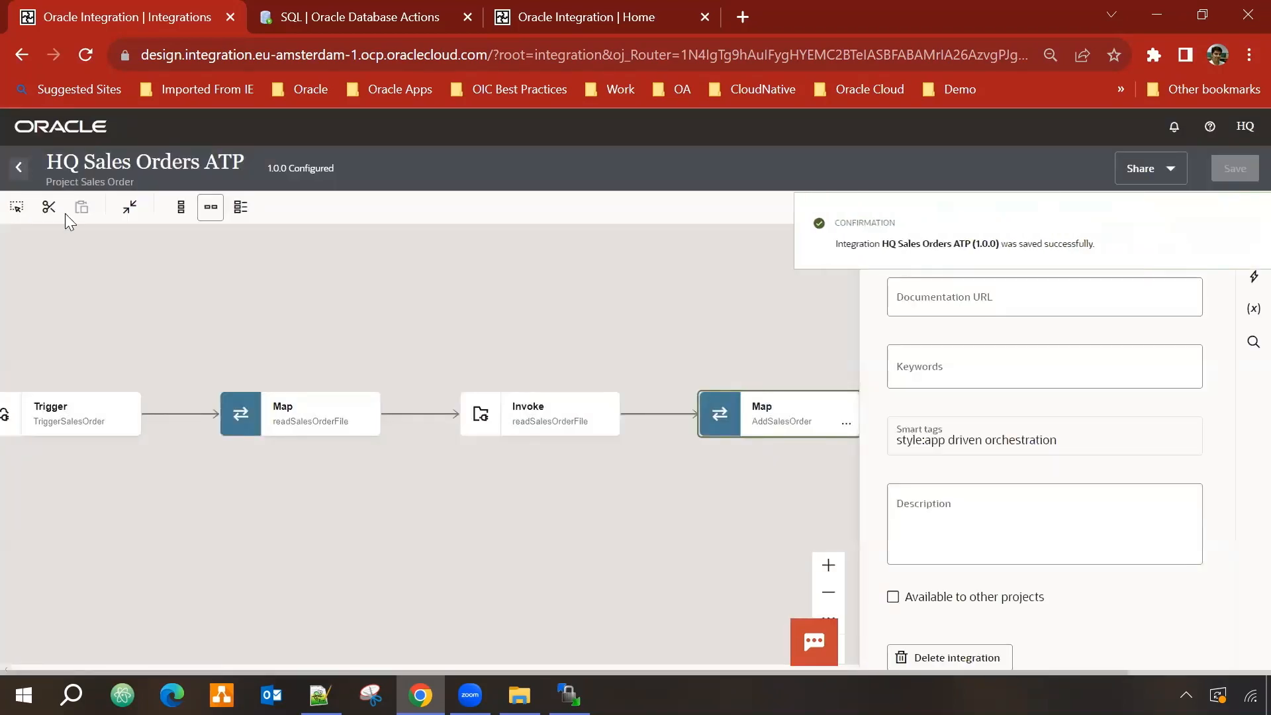
Step: Activate HQ Sales Orders ATP from Project Sales Order with the Debug tracing level
{"action": "left_click", "coordinate": [21, 170]}
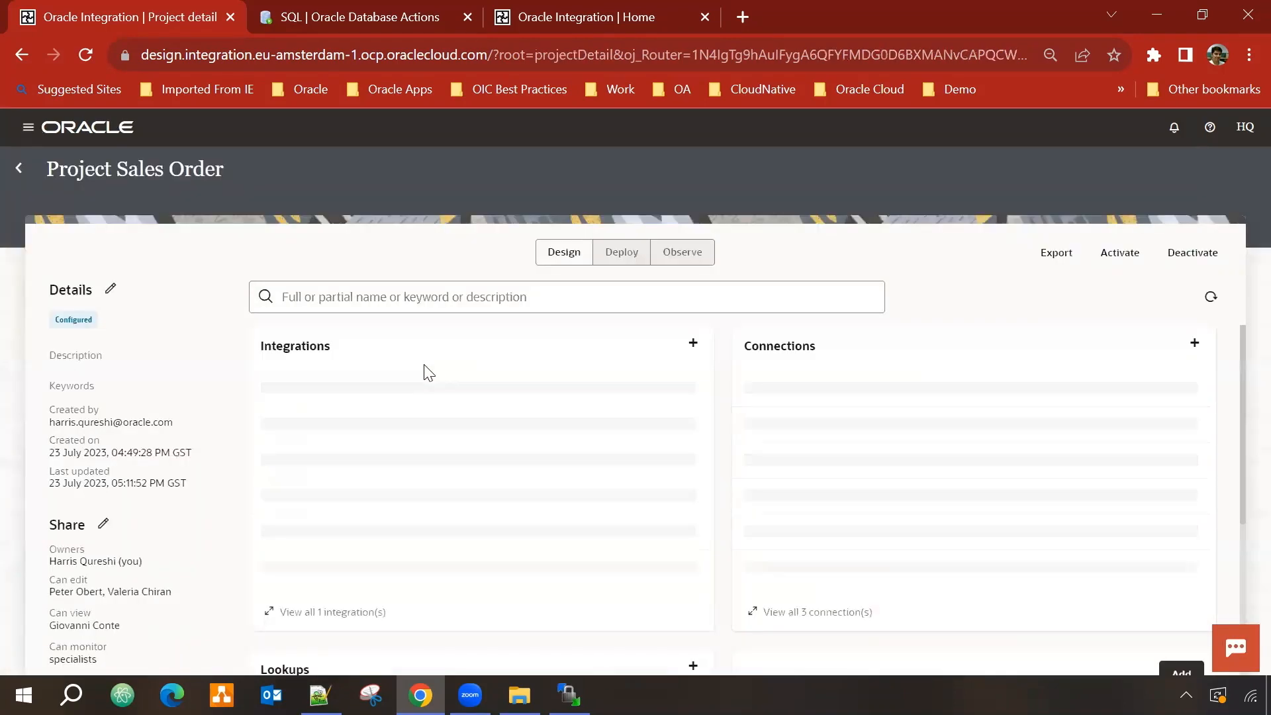
{"action": "left_click", "coordinate": [690, 401]}
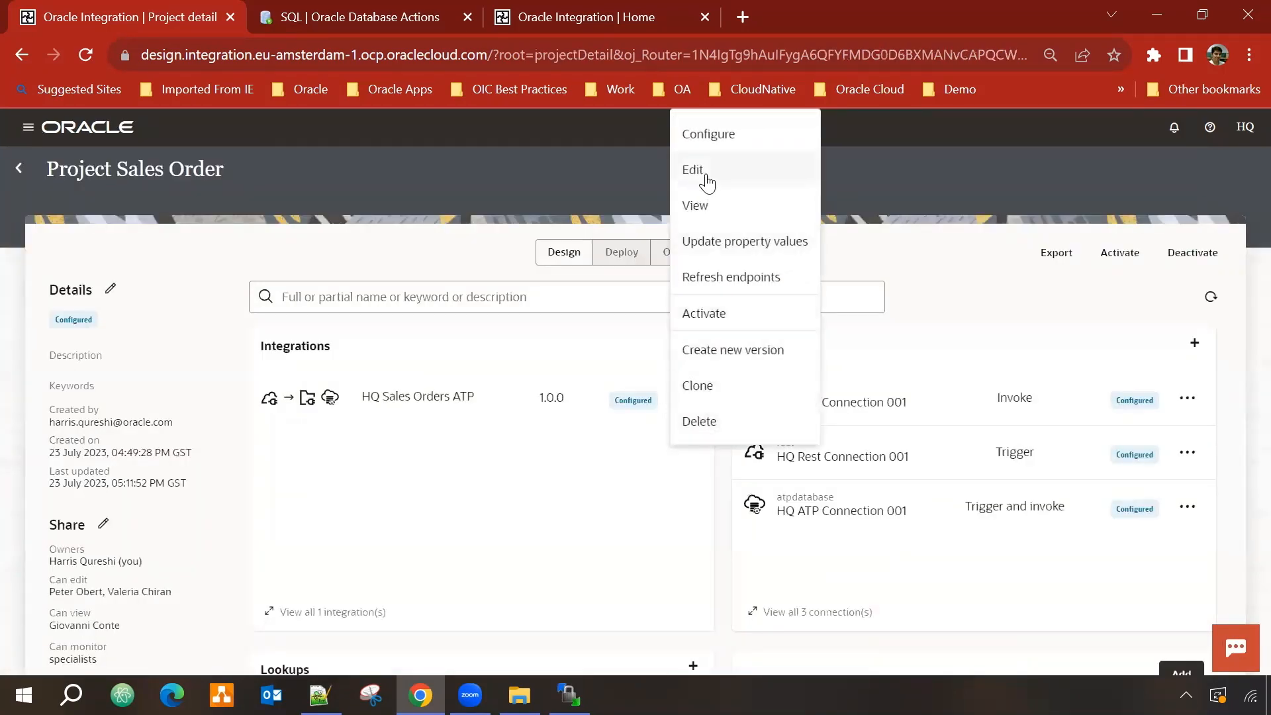
{"action": "left_click", "coordinate": [723, 315]}
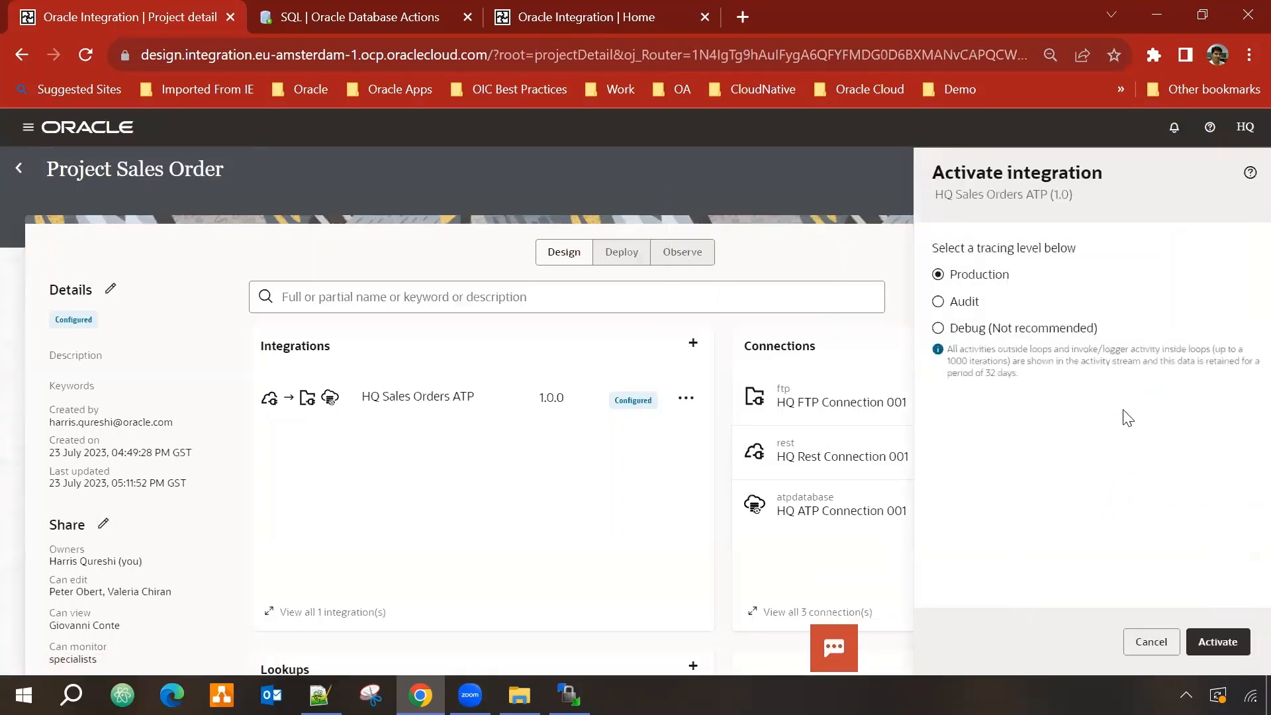
{"action": "left_click", "coordinate": [940, 329]}
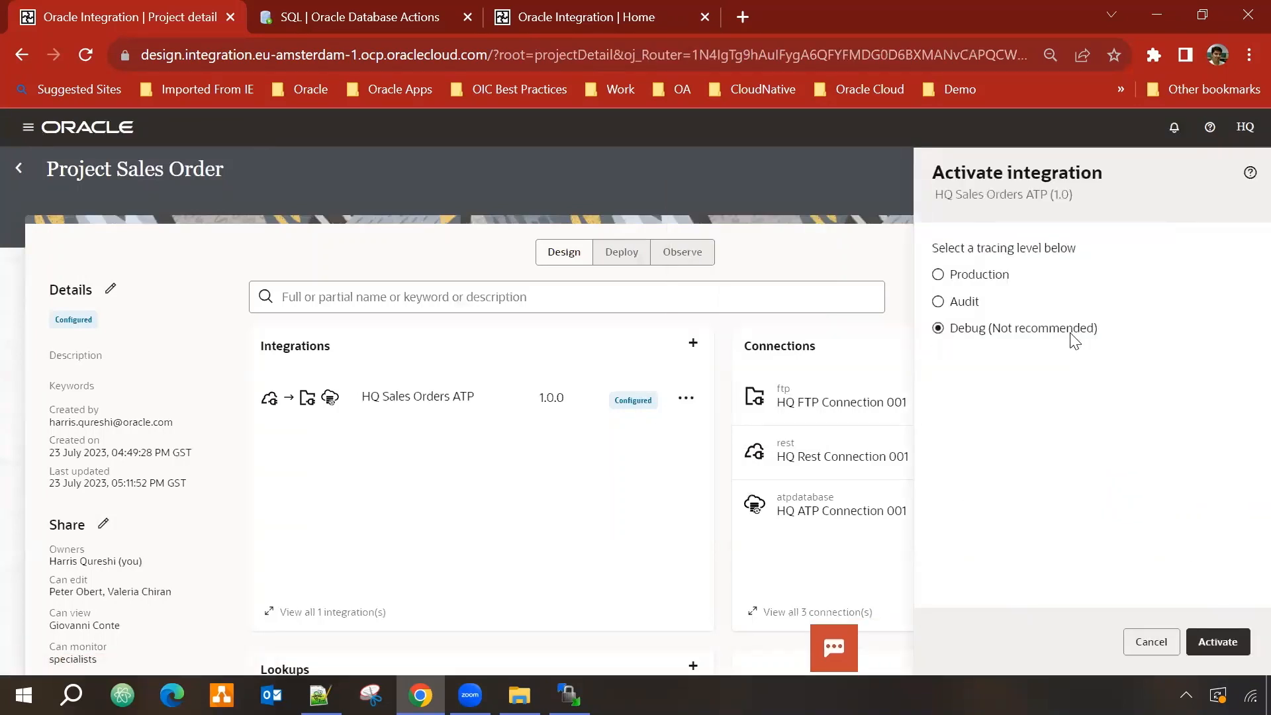
{"action": "left_click", "coordinate": [1223, 641]}
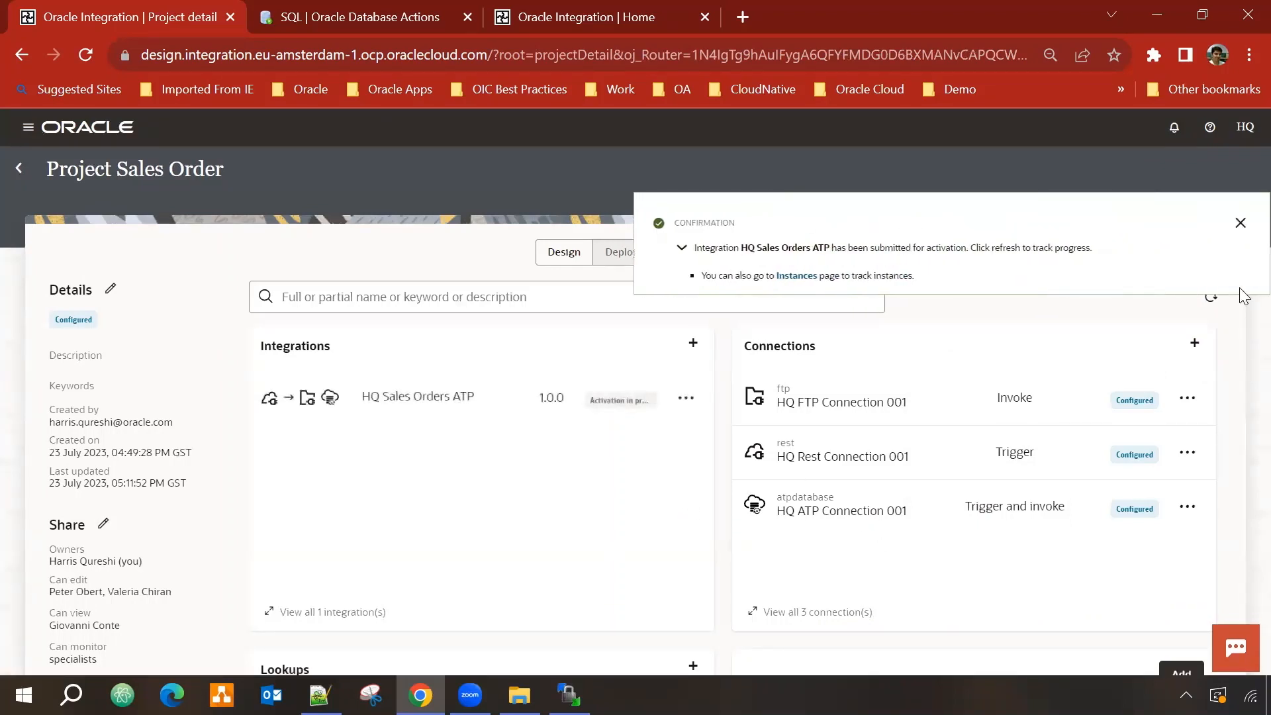
{"action": "left_click", "coordinate": [1239, 241]}
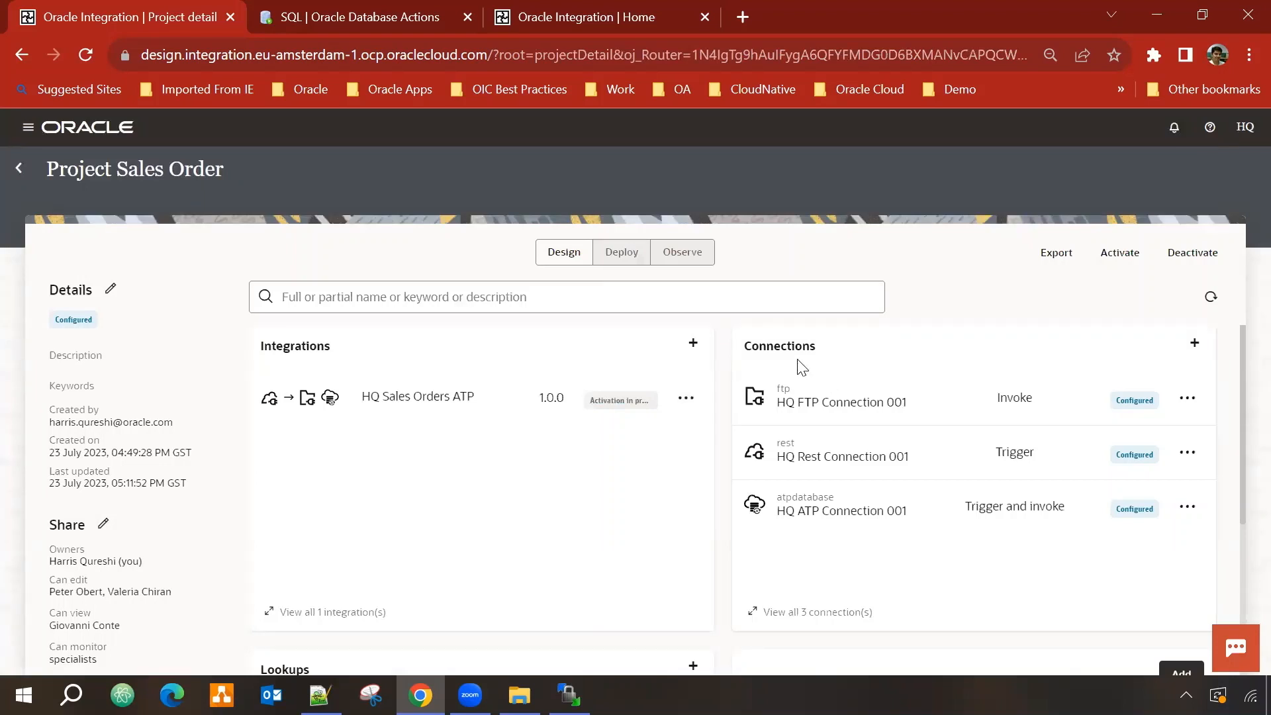
Step: Create the Schedule-type integration 'Schedule HQ Sales Orders ATP' and view its flow horizontally
{"action": "left_click", "coordinate": [692, 343]}
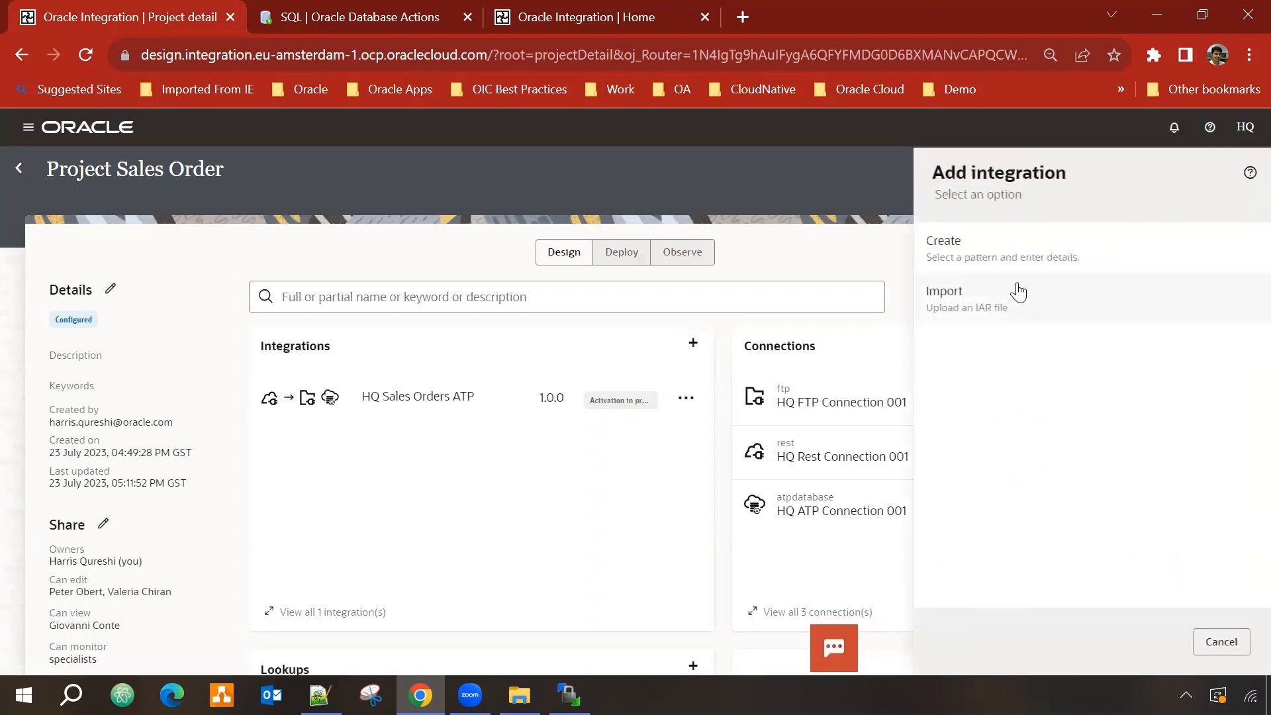
{"action": "left_click", "coordinate": [1022, 258]}
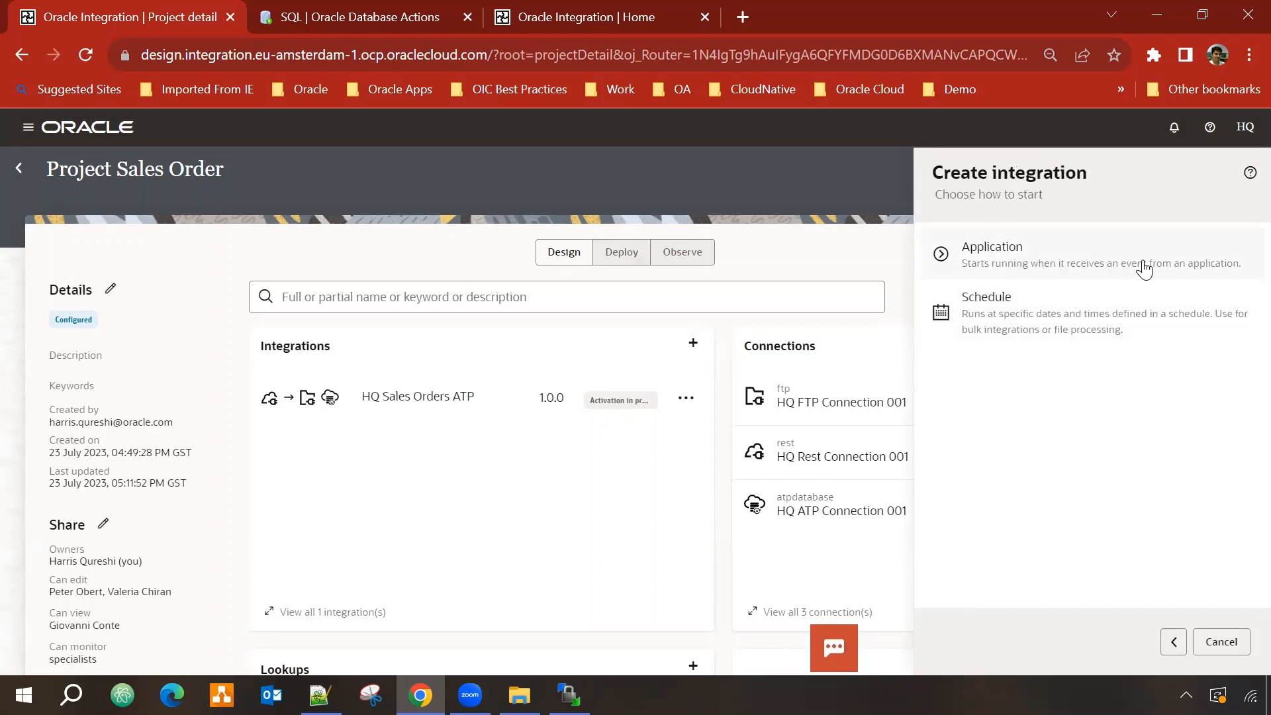
{"action": "left_click", "coordinate": [1035, 321]}
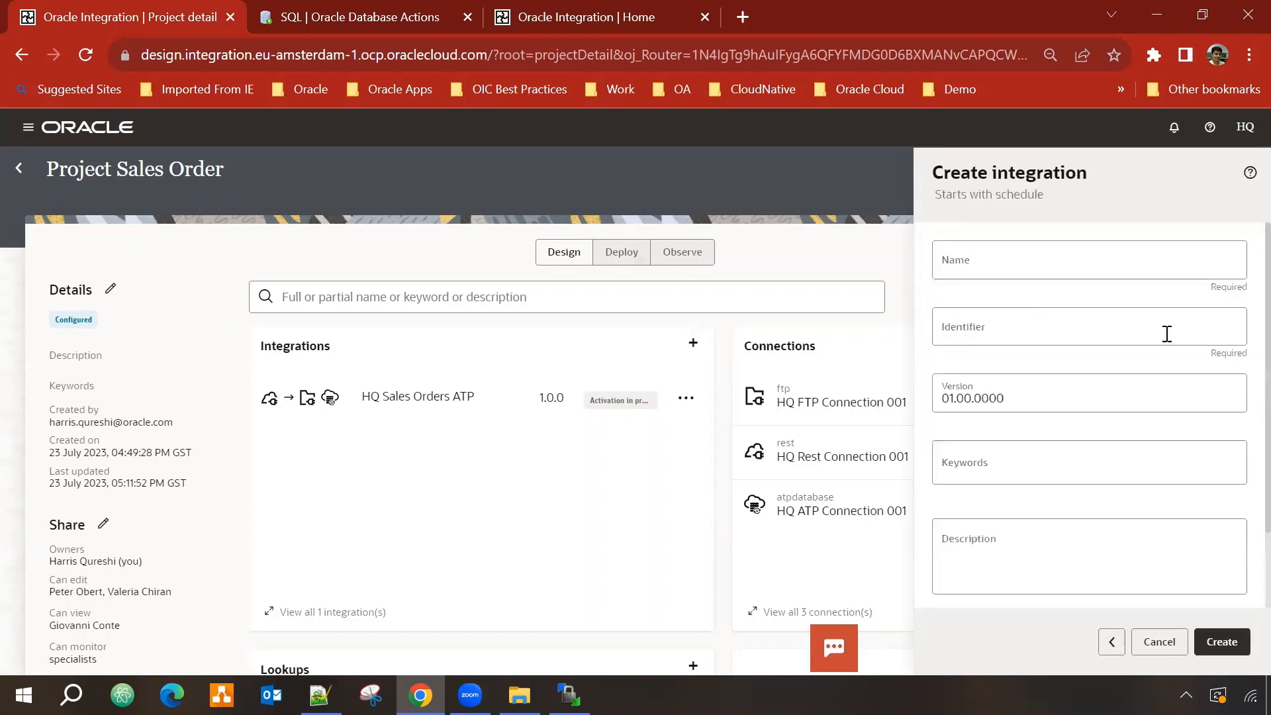
{"action": "left_click", "coordinate": [1040, 261]}
{"action": "type", "text": "Schedule"}
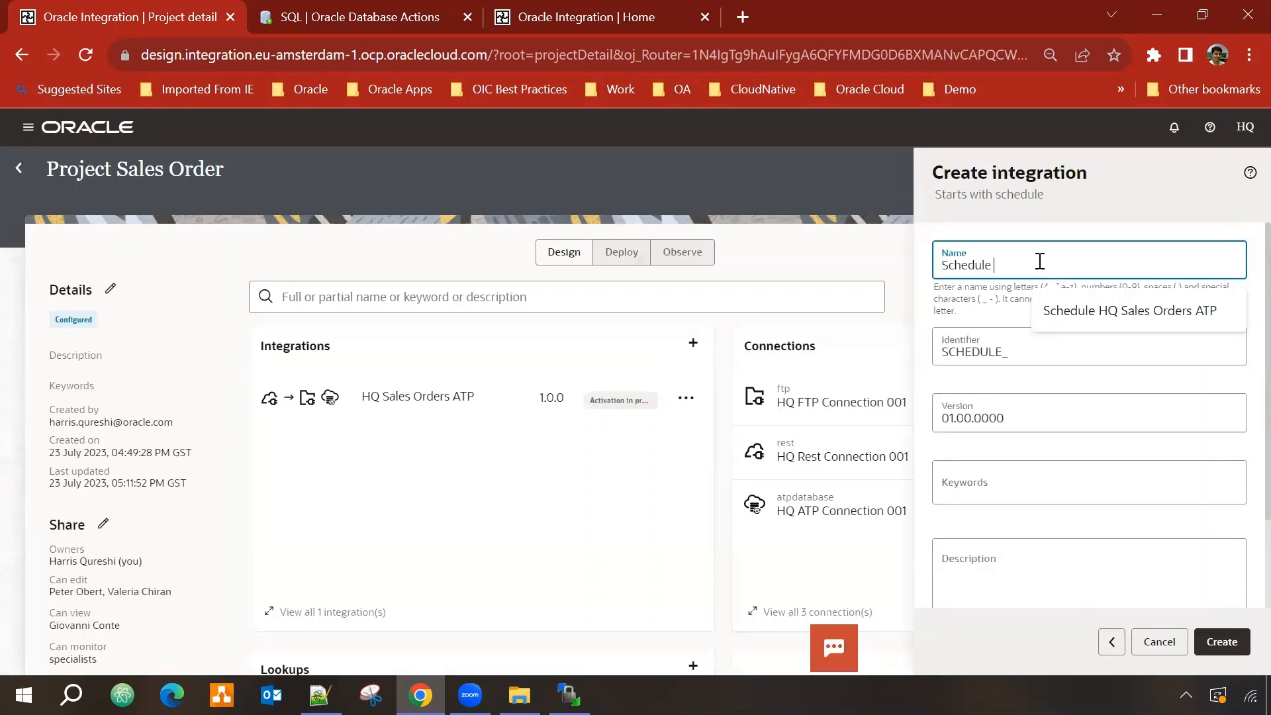
{"action": "type", "text": "HQ"}
{"action": "left_click", "coordinate": [1112, 308]}
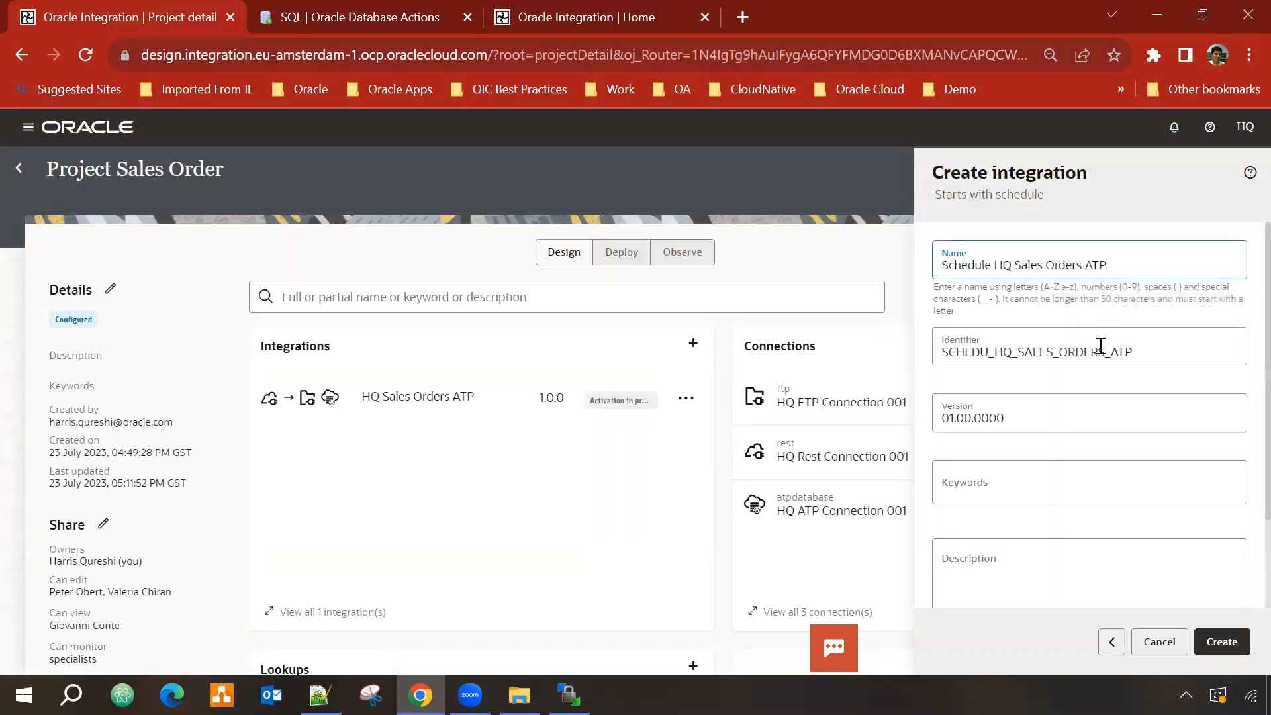
{"action": "scroll", "coordinate": [1045, 398], "scroll_direction": "down", "scroll_amount": 2}
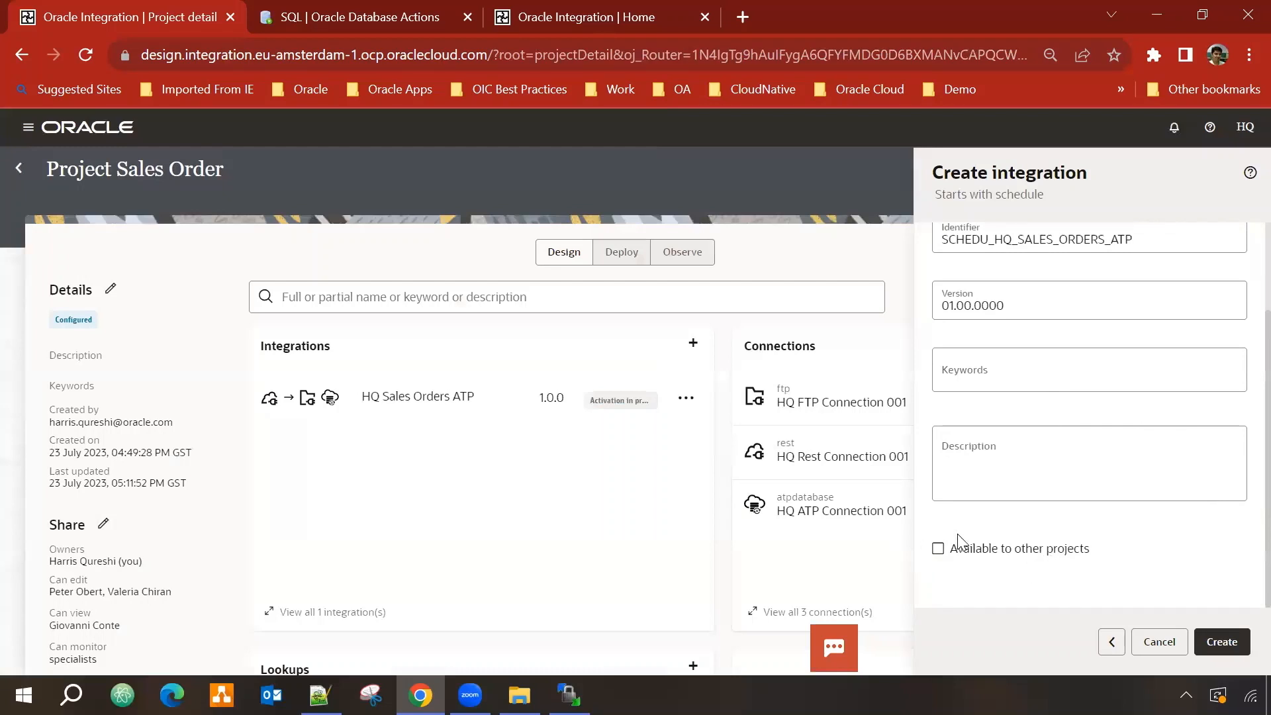
{"action": "left_click", "coordinate": [1227, 654]}
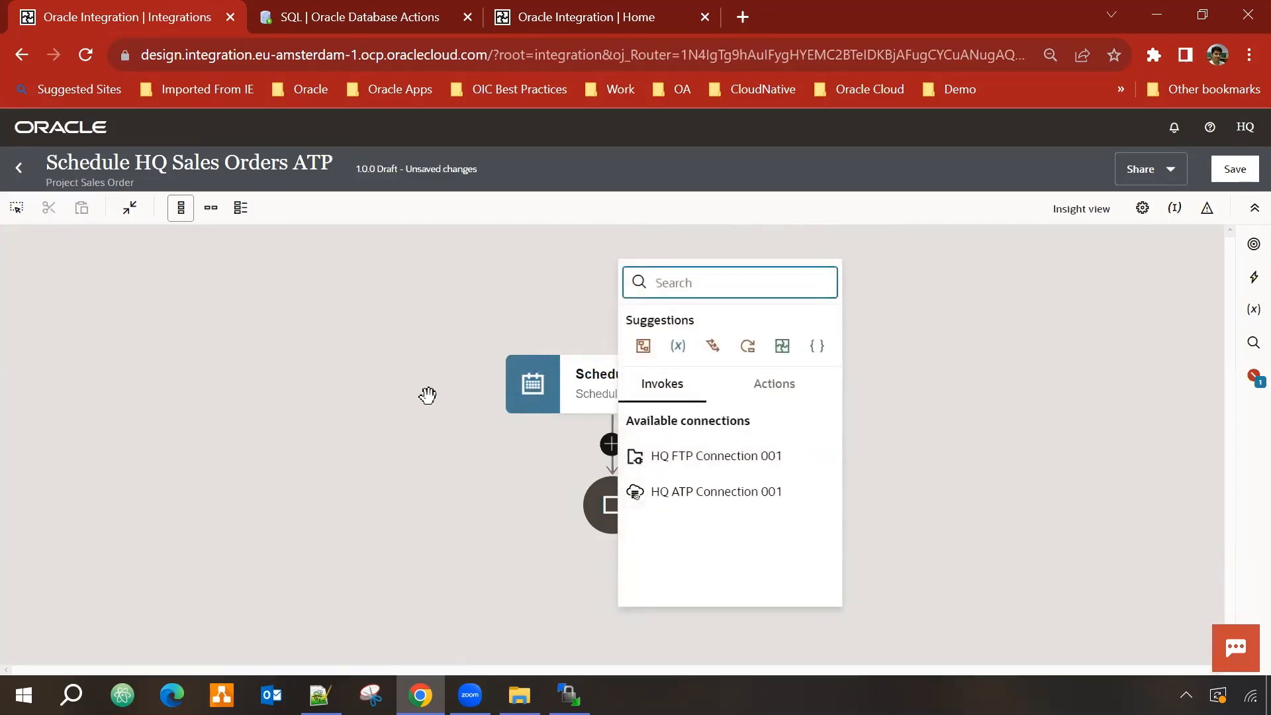
{"action": "left_click", "coordinate": [381, 395]}
{"action": "left_click", "coordinate": [211, 207]}
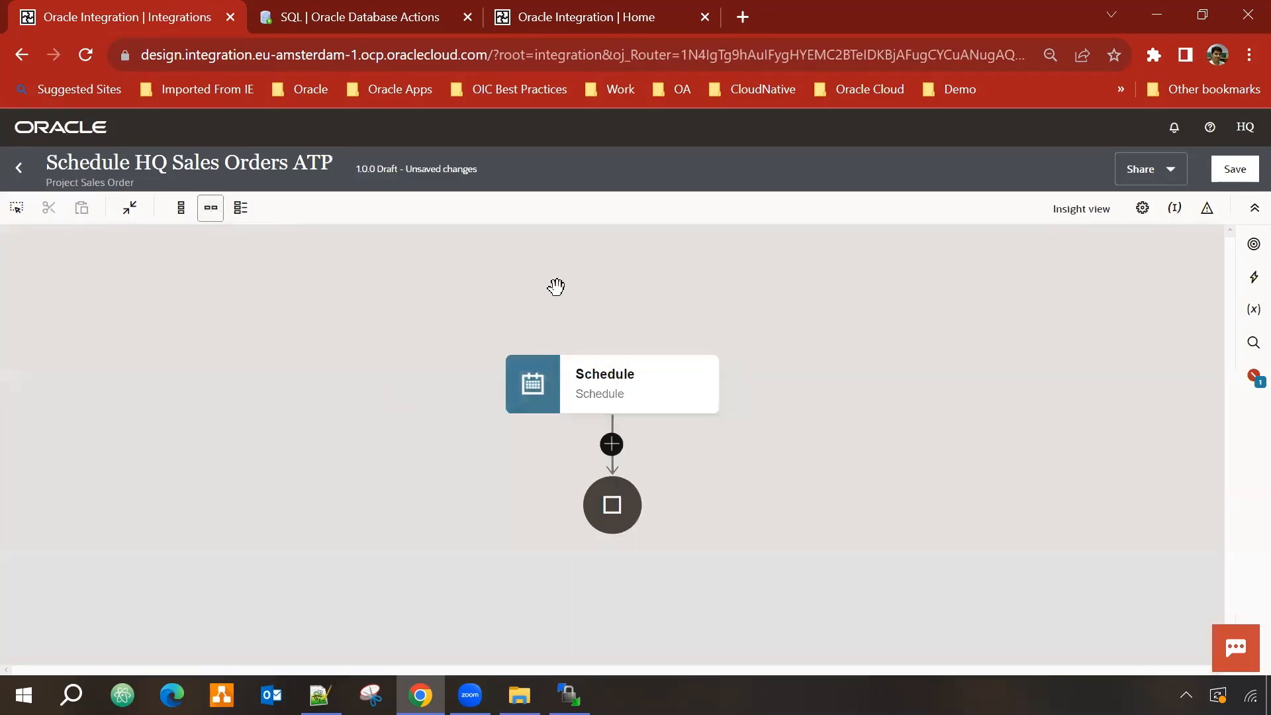
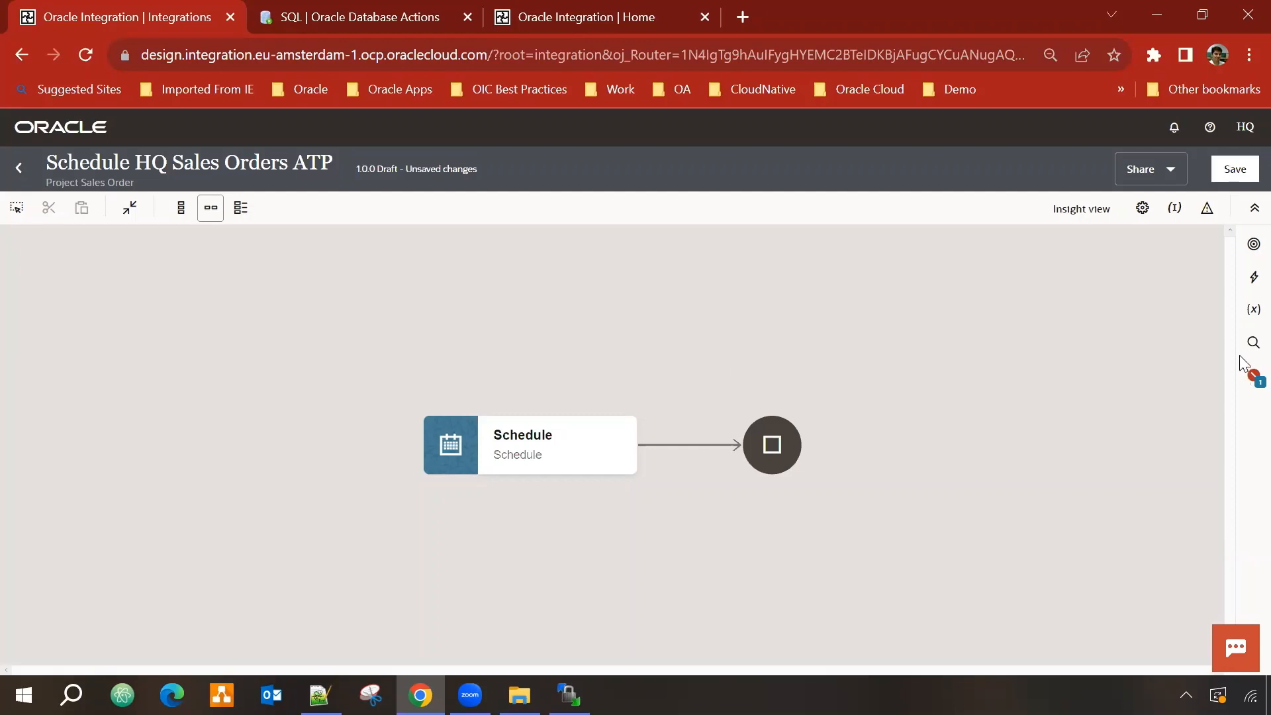
Step: Insert an Integration action after the Schedule trigger and name it CallHQSalesOrdersATP
{"action": "left_click", "coordinate": [1253, 277]}
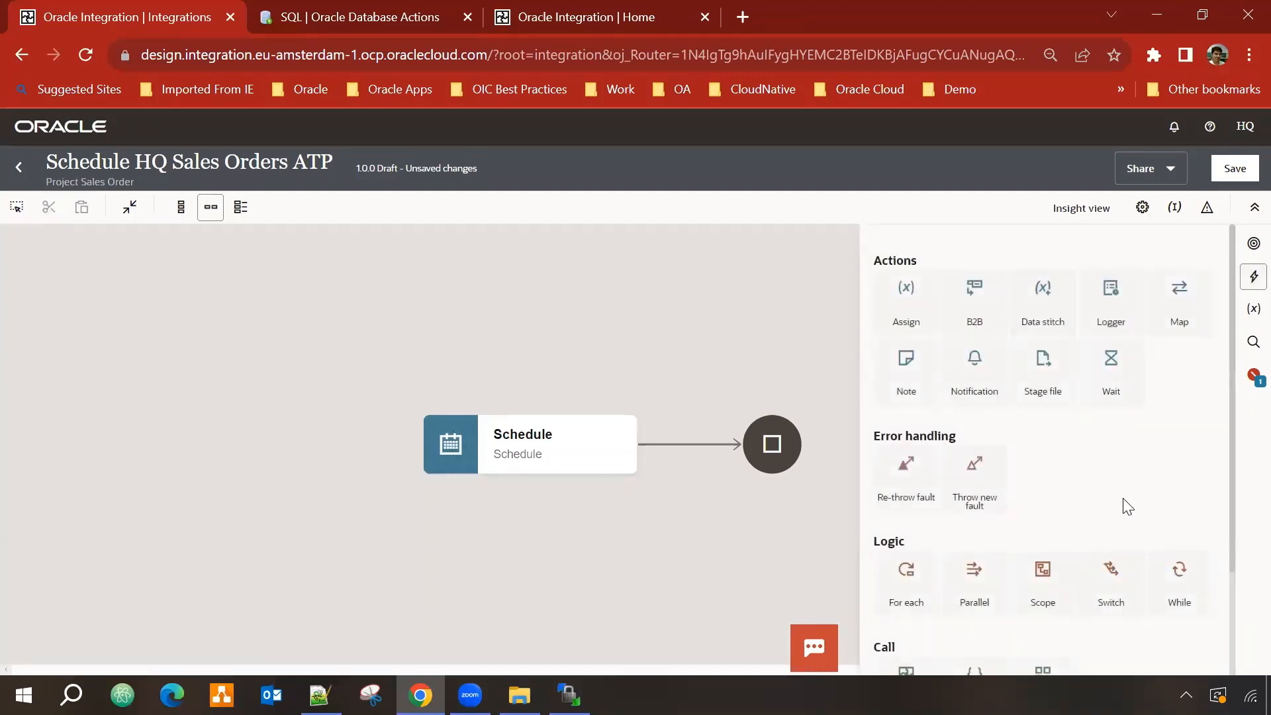
{"action": "scroll", "coordinate": [1127, 507], "scroll_direction": "down", "scroll_amount": 3}
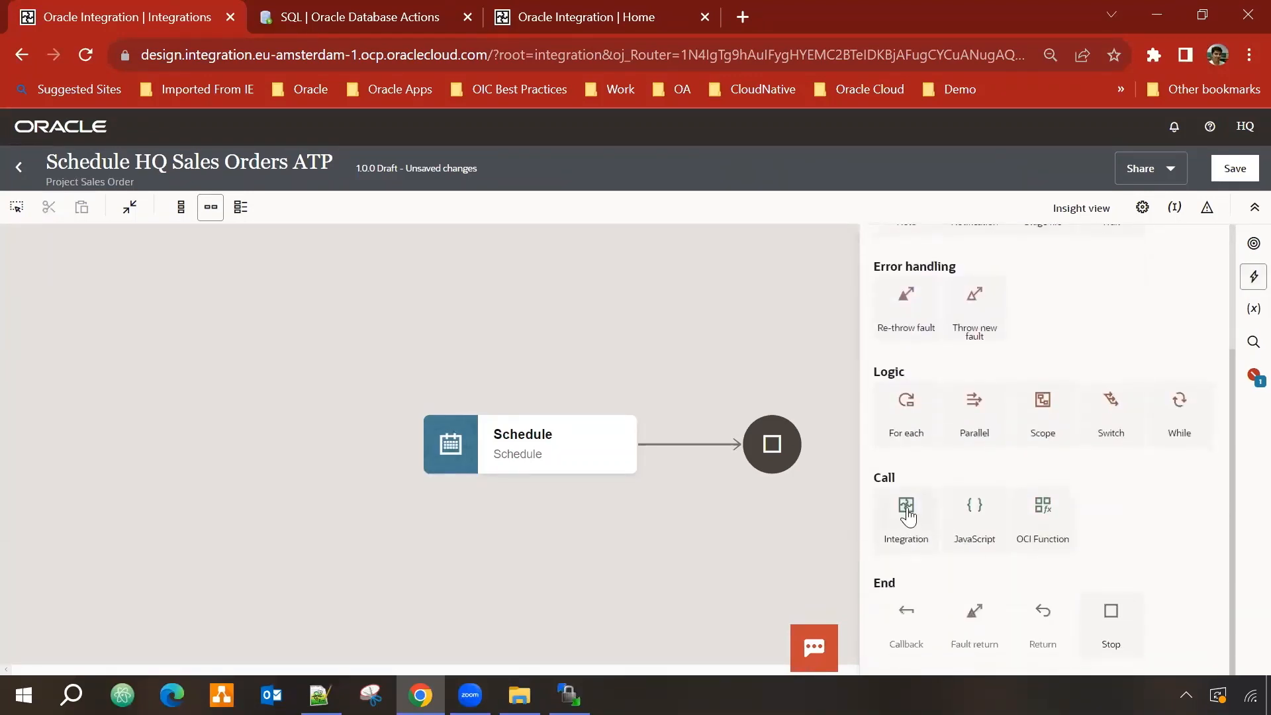
{"action": "left_click_drag", "start_coordinate": [885, 521], "coordinate": [668, 424]}
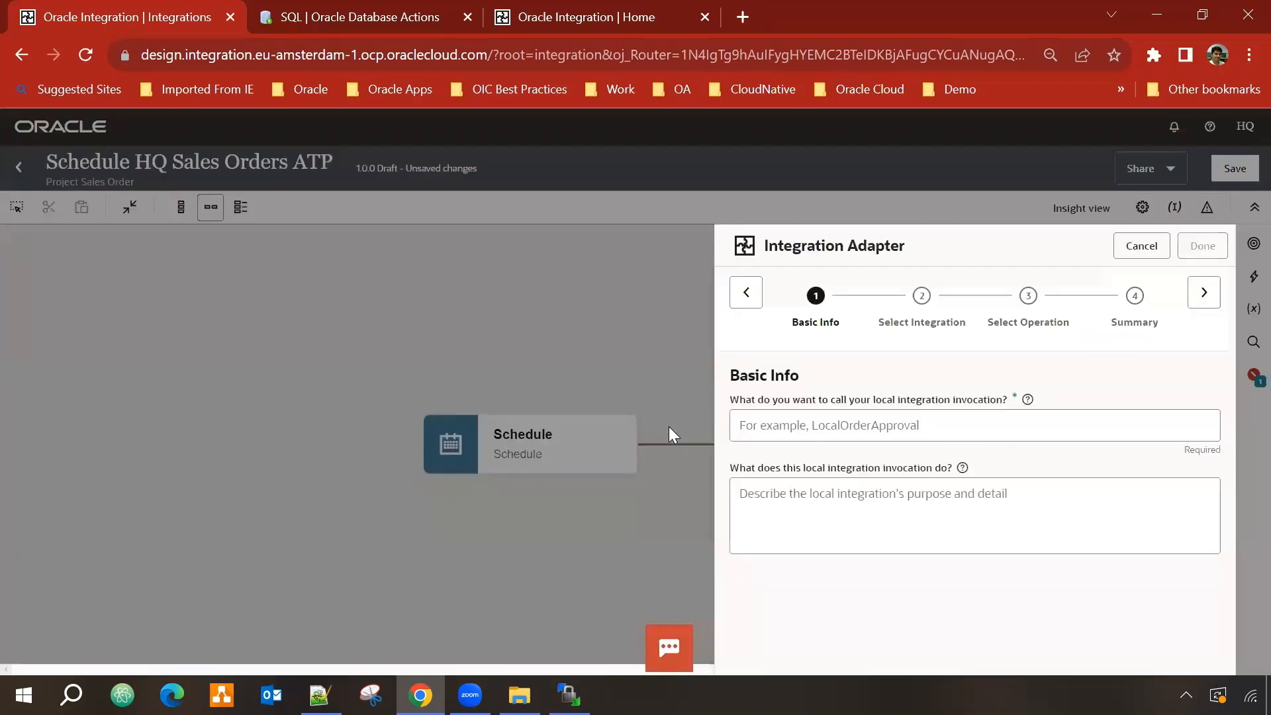
{"action": "left_click", "coordinate": [993, 429]}
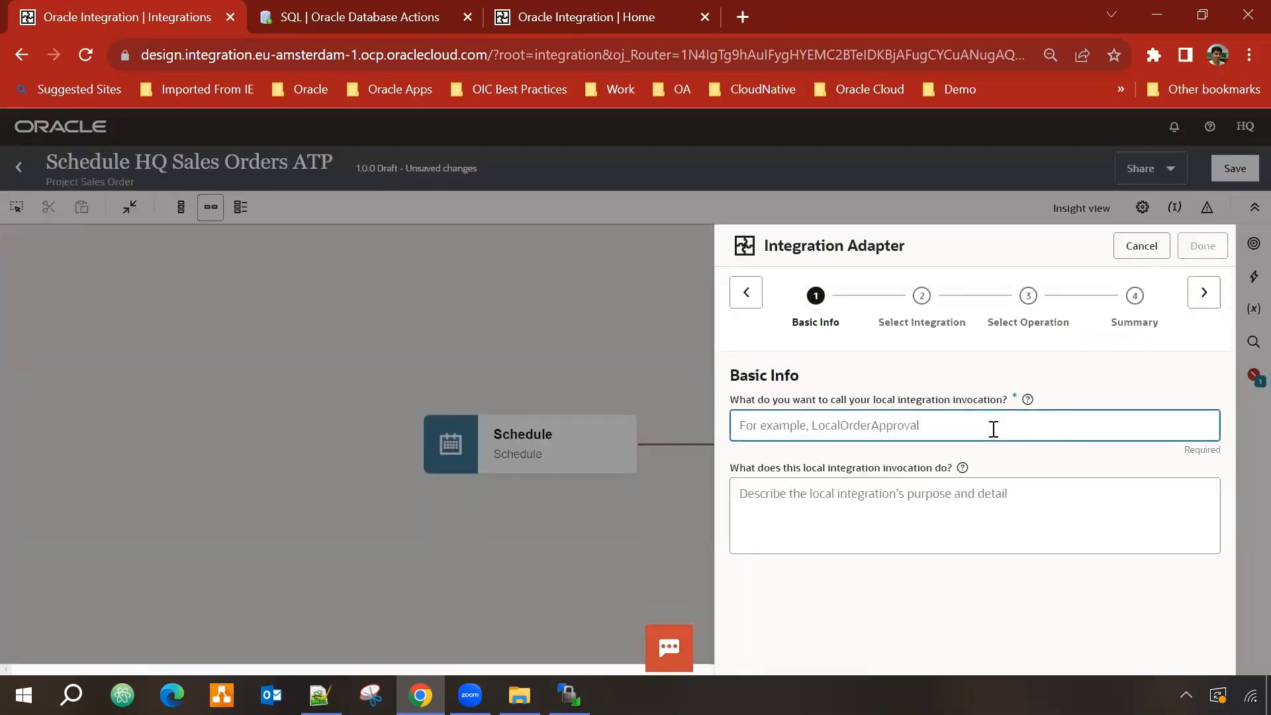
{"action": "type", "text": "CallHQSalesOrdersATP"}
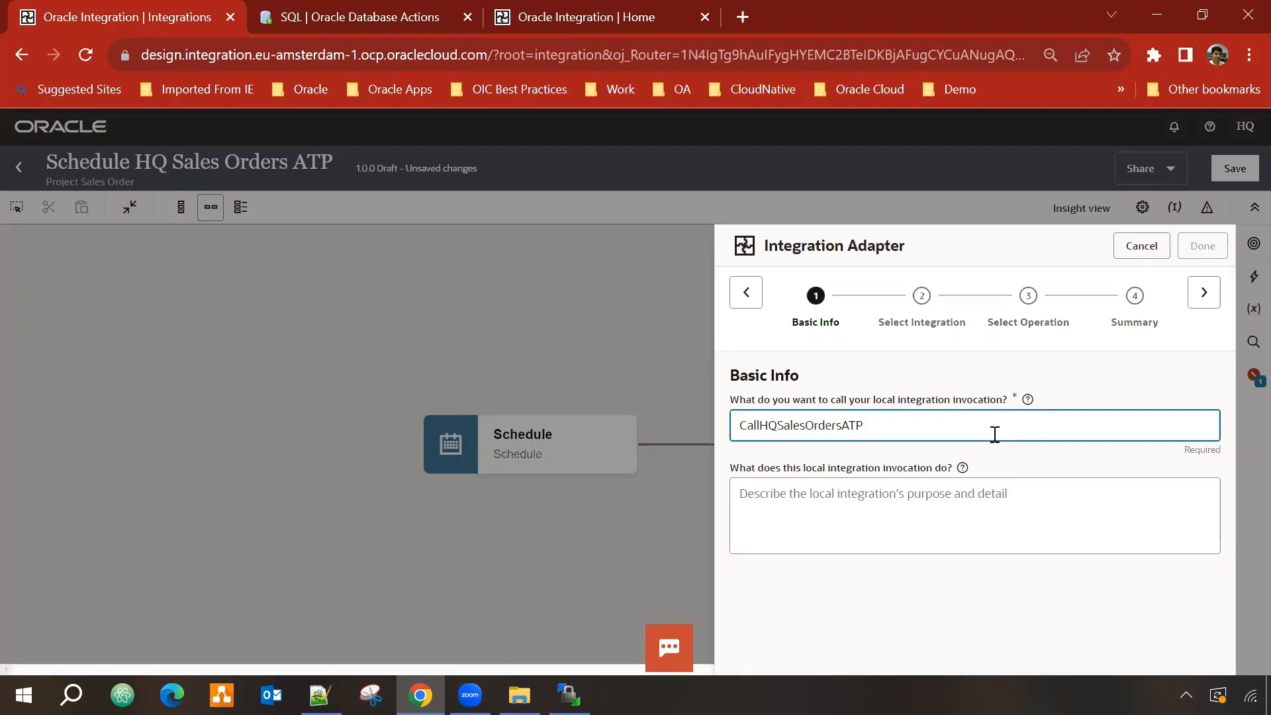
Step: Choose HQ Sales Orders ATP (1.0) from Project Sales Order as the target, using POST
{"action": "left_click", "coordinate": [1204, 292]}
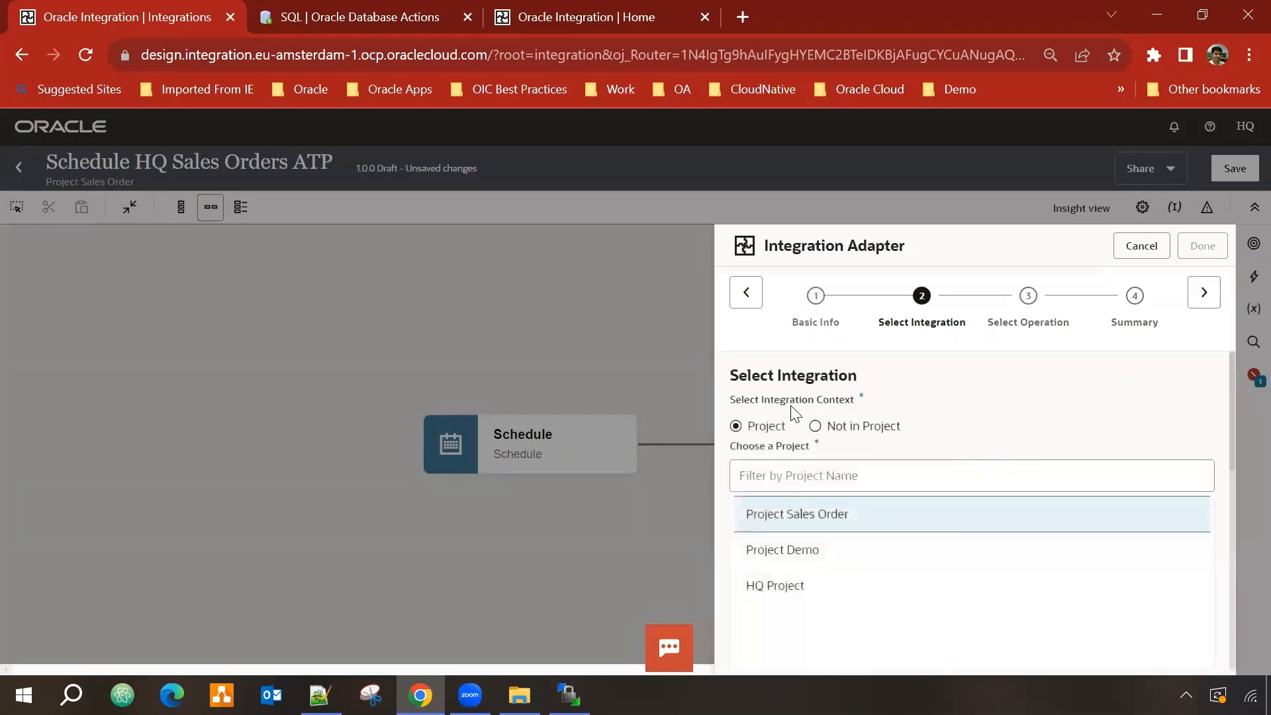
{"action": "scroll", "coordinate": [1042, 413], "scroll_direction": "down", "scroll_amount": 1}
{"action": "scroll", "coordinate": [887, 475], "scroll_direction": "up", "scroll_amount": 1}
{"action": "scroll", "coordinate": [945, 446], "scroll_direction": "down", "scroll_amount": 4}
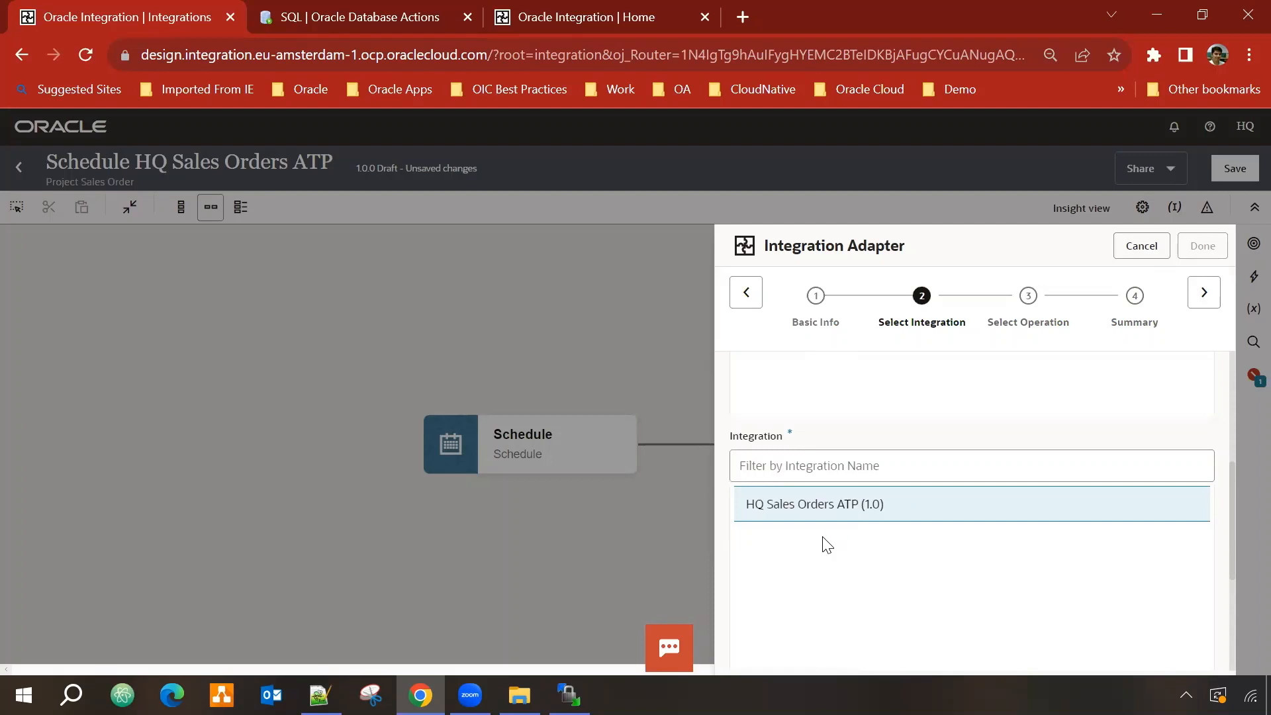
{"action": "left_click", "coordinate": [911, 492]}
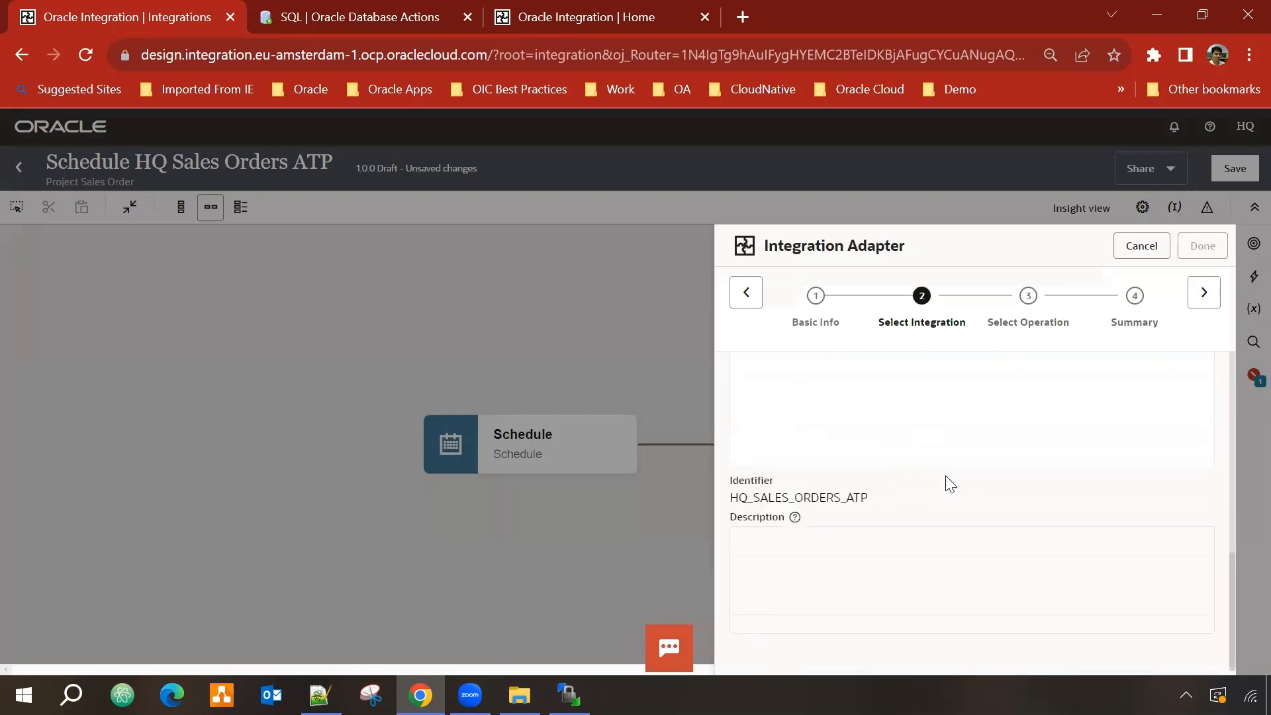
{"action": "left_click", "coordinate": [1205, 292]}
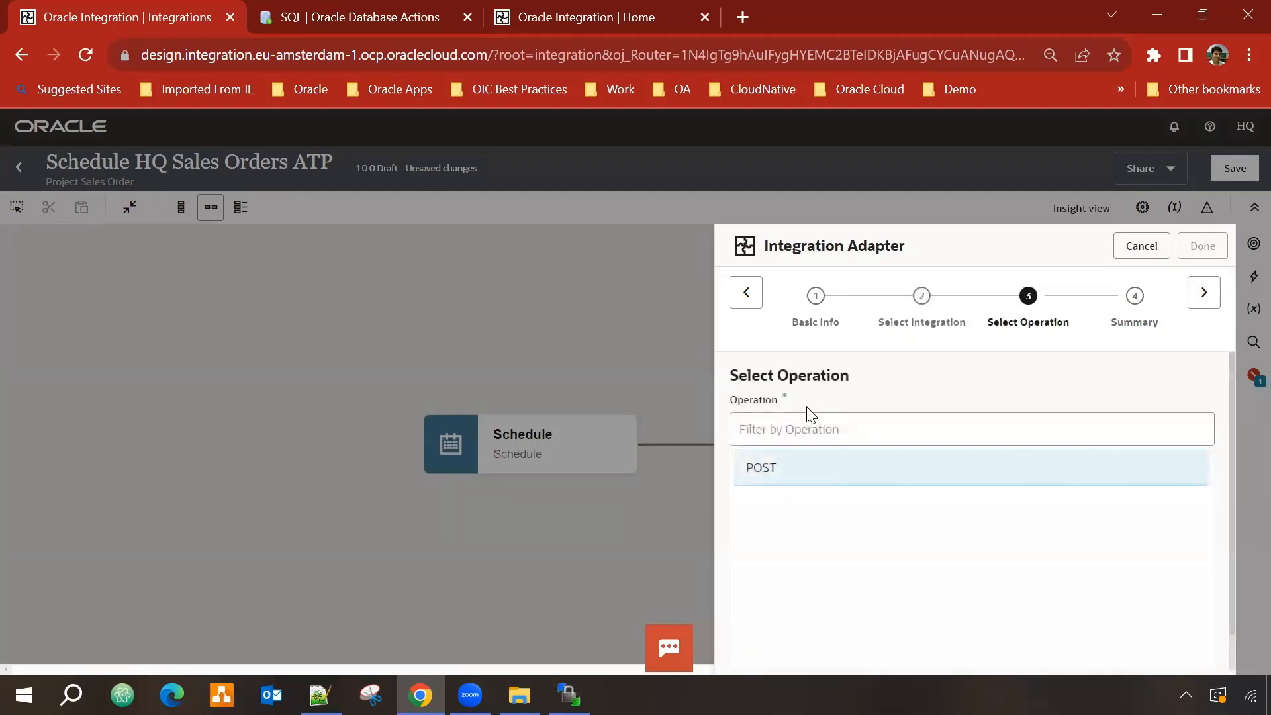
{"action": "scroll", "coordinate": [1007, 505], "scroll_direction": "down", "scroll_amount": 1}
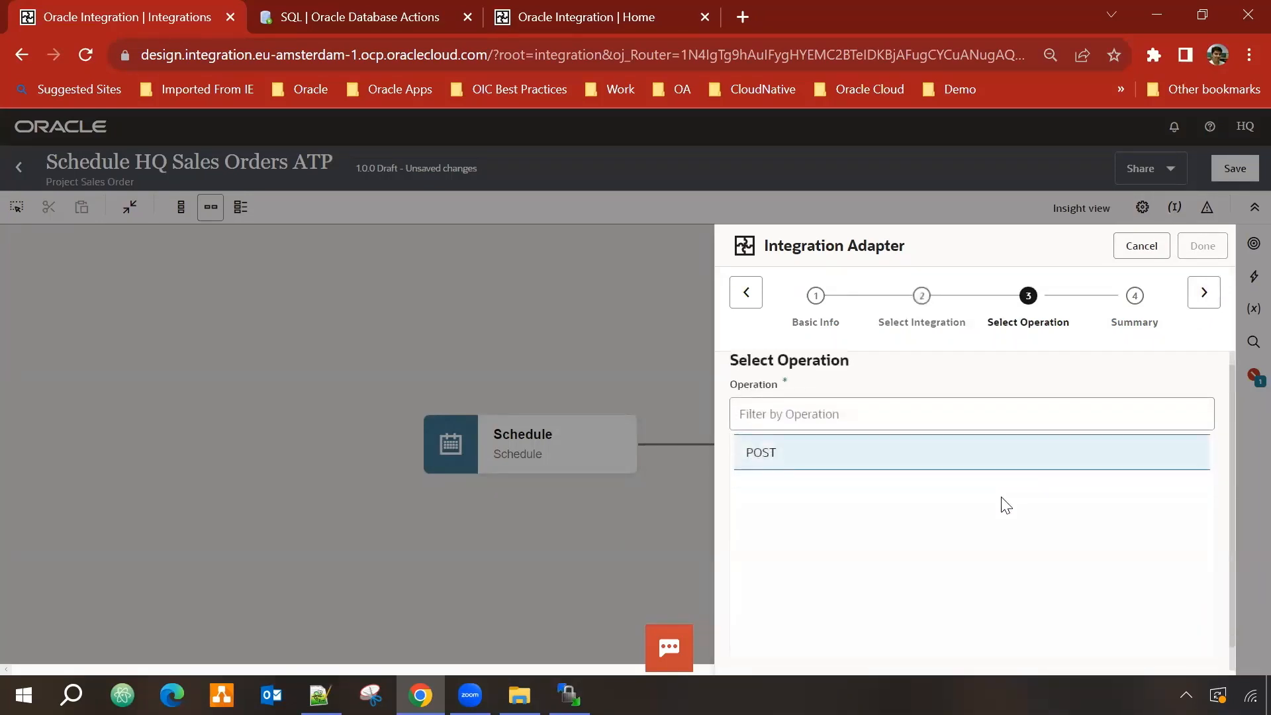
{"action": "scroll", "coordinate": [1007, 505], "scroll_direction": "down", "scroll_amount": 1}
{"action": "left_click", "coordinate": [1206, 293]}
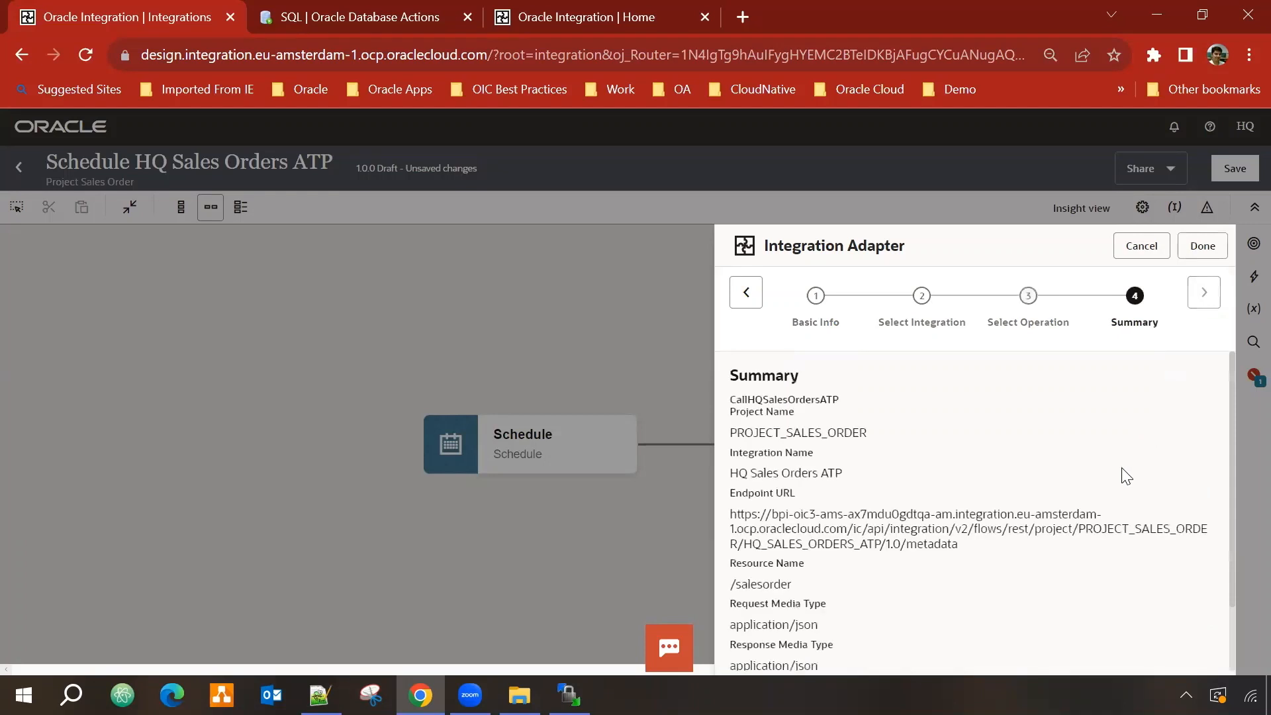
{"action": "scroll", "coordinate": [851, 482], "scroll_direction": "down", "scroll_amount": 1}
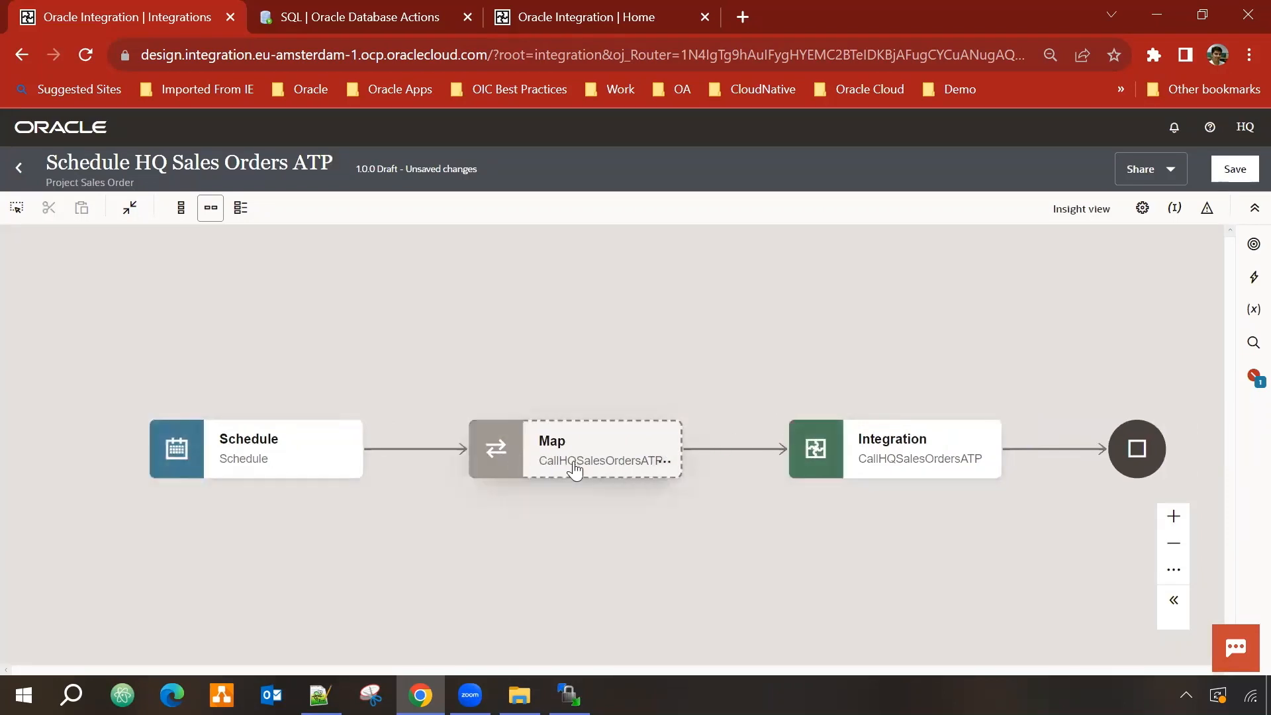
Step: In the Map step, map Runtime Details Instance ID to the target Instanceid field
{"action": "left_click", "coordinate": [666, 462]}
{"action": "left_click", "coordinate": [709, 498]}
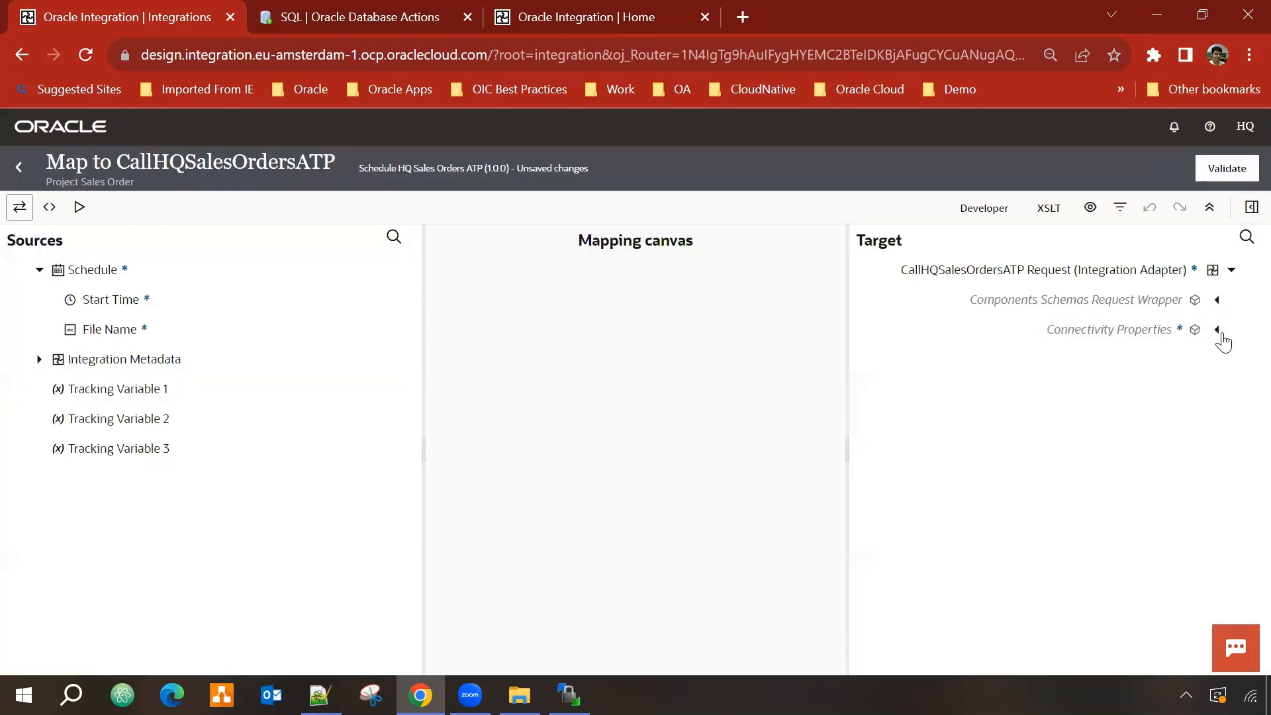
{"action": "left_click", "coordinate": [1218, 333]}
{"action": "left_click", "coordinate": [1203, 361]}
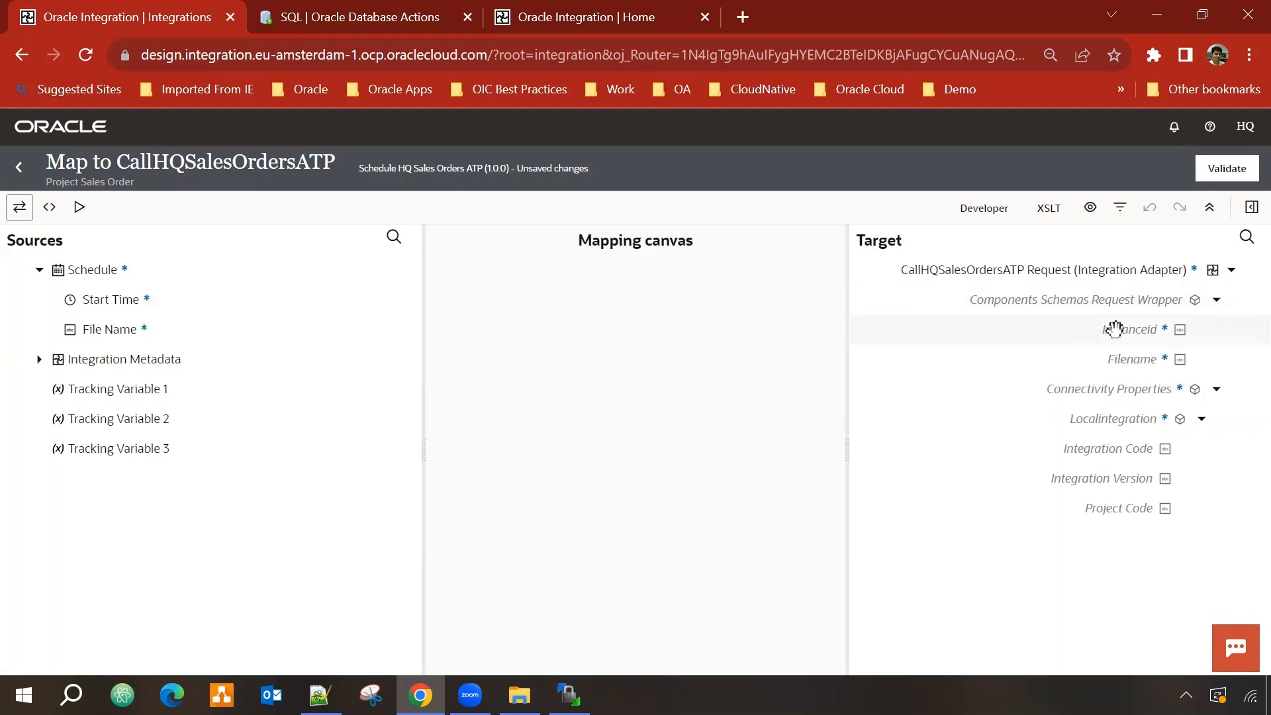
{"action": "left_click", "coordinate": [1217, 390]}
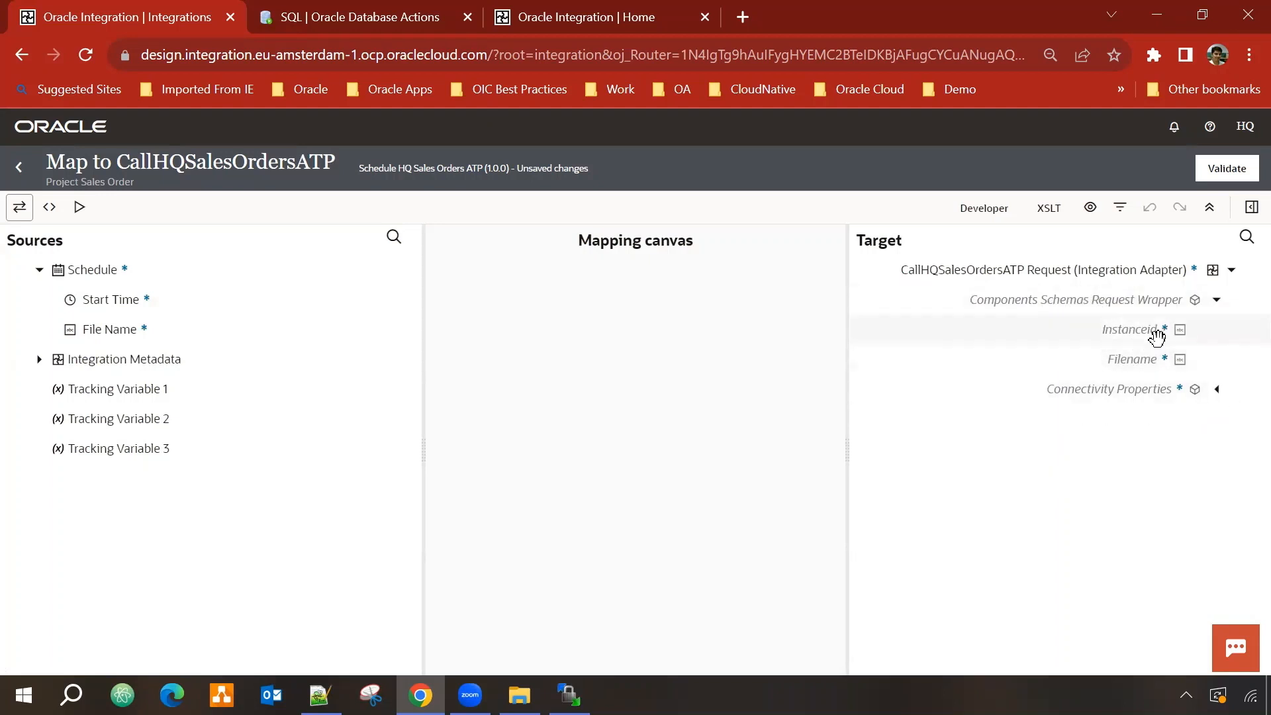
{"action": "left_click", "coordinate": [1118, 330]}
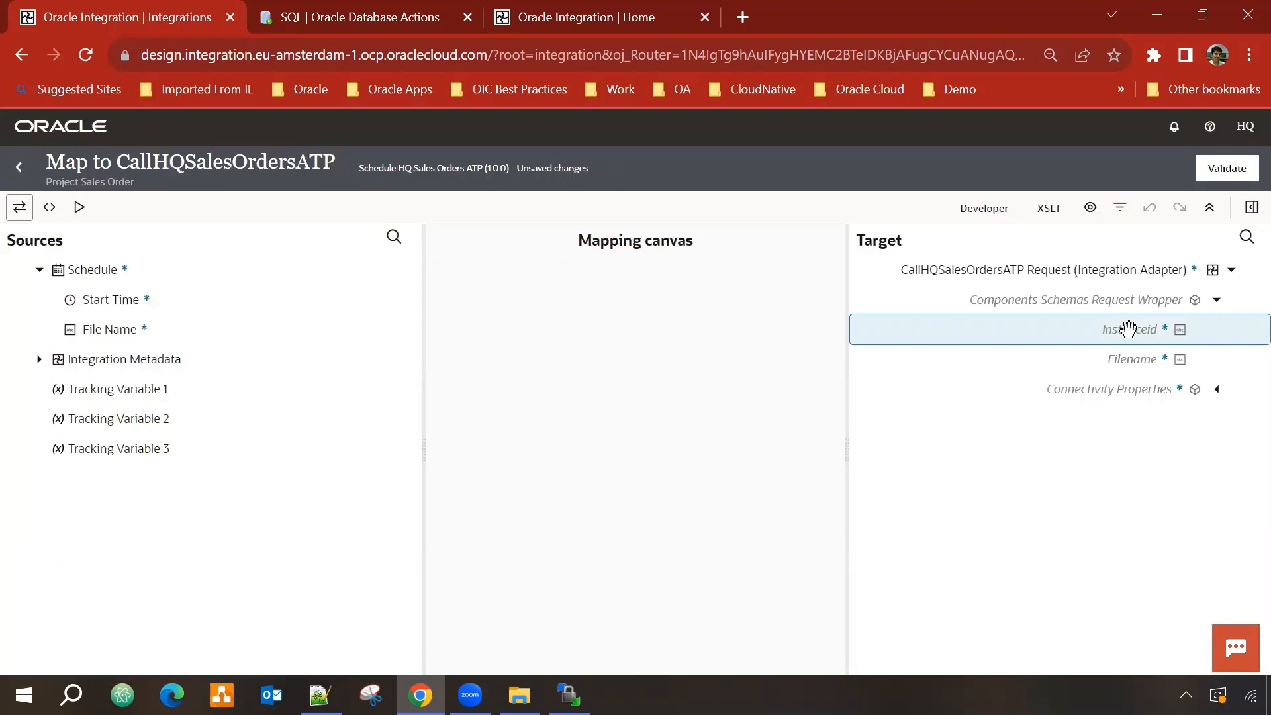
{"action": "left_click", "coordinate": [40, 360]}
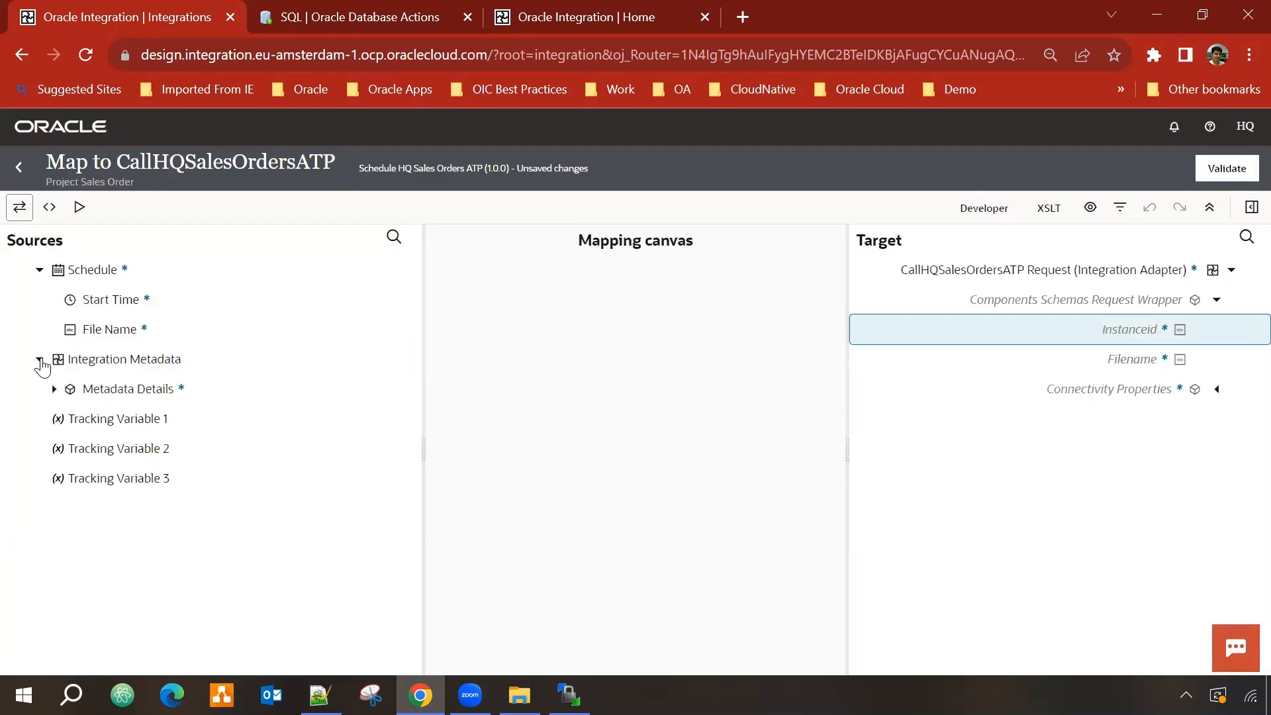
{"action": "left_click", "coordinate": [54, 390]}
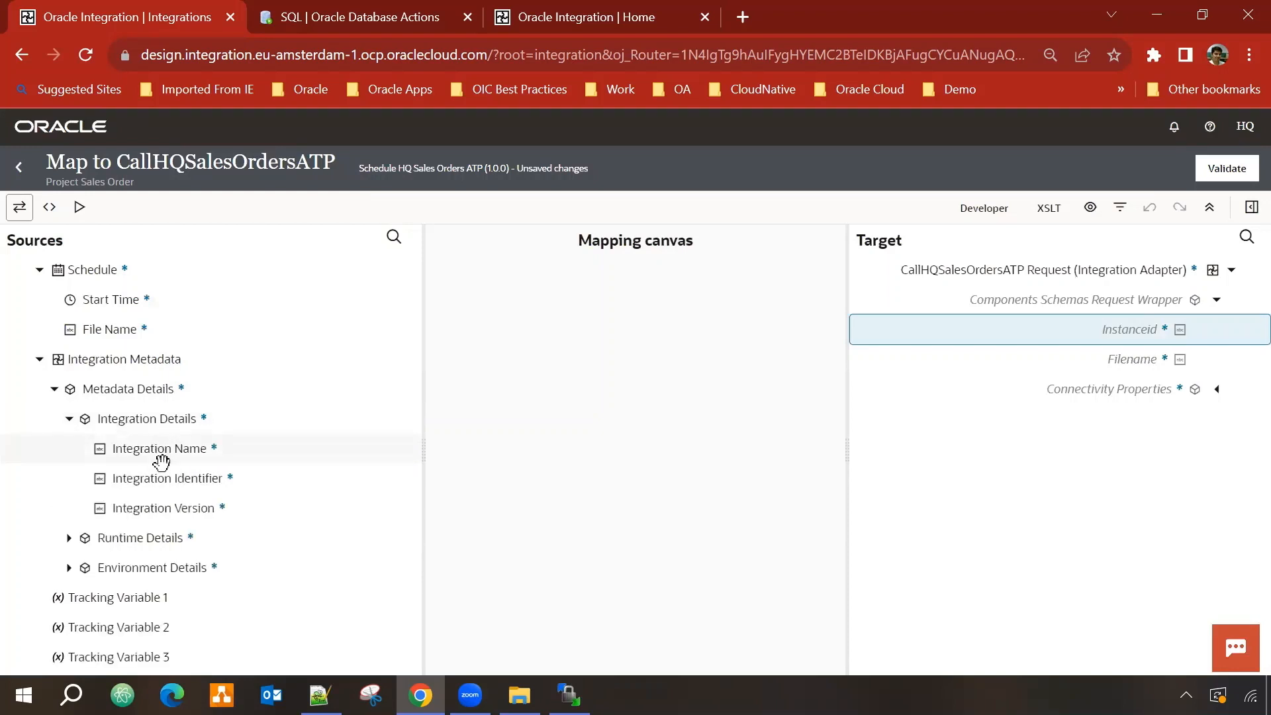
{"action": "left_click", "coordinate": [68, 419]}
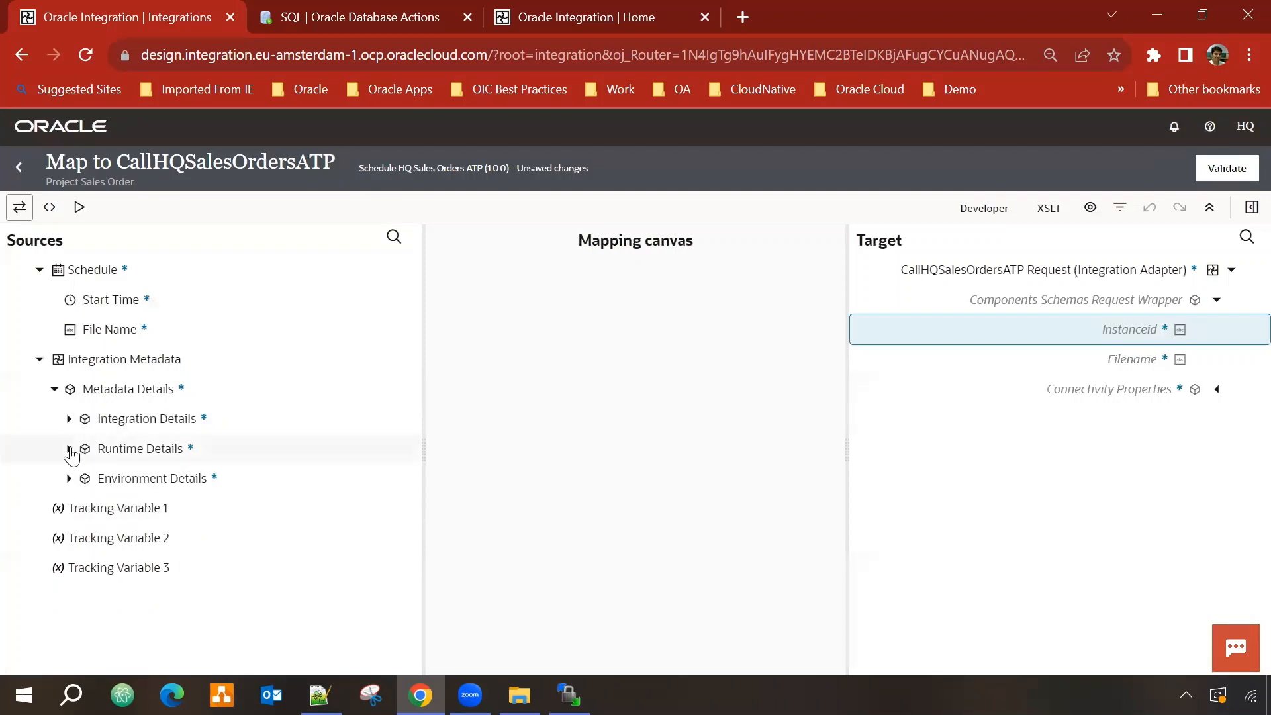
{"action": "left_click", "coordinate": [69, 448]}
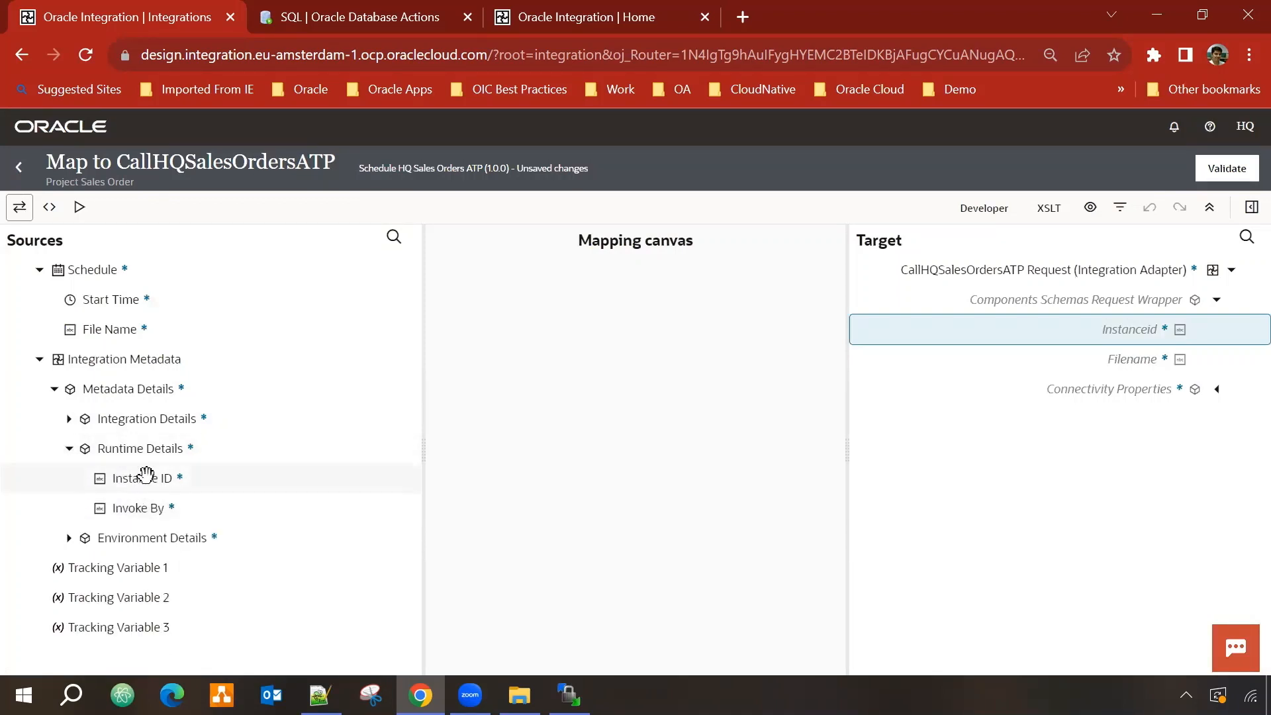
{"action": "left_click_drag", "start_coordinate": [145, 475], "coordinate": [1104, 332]}
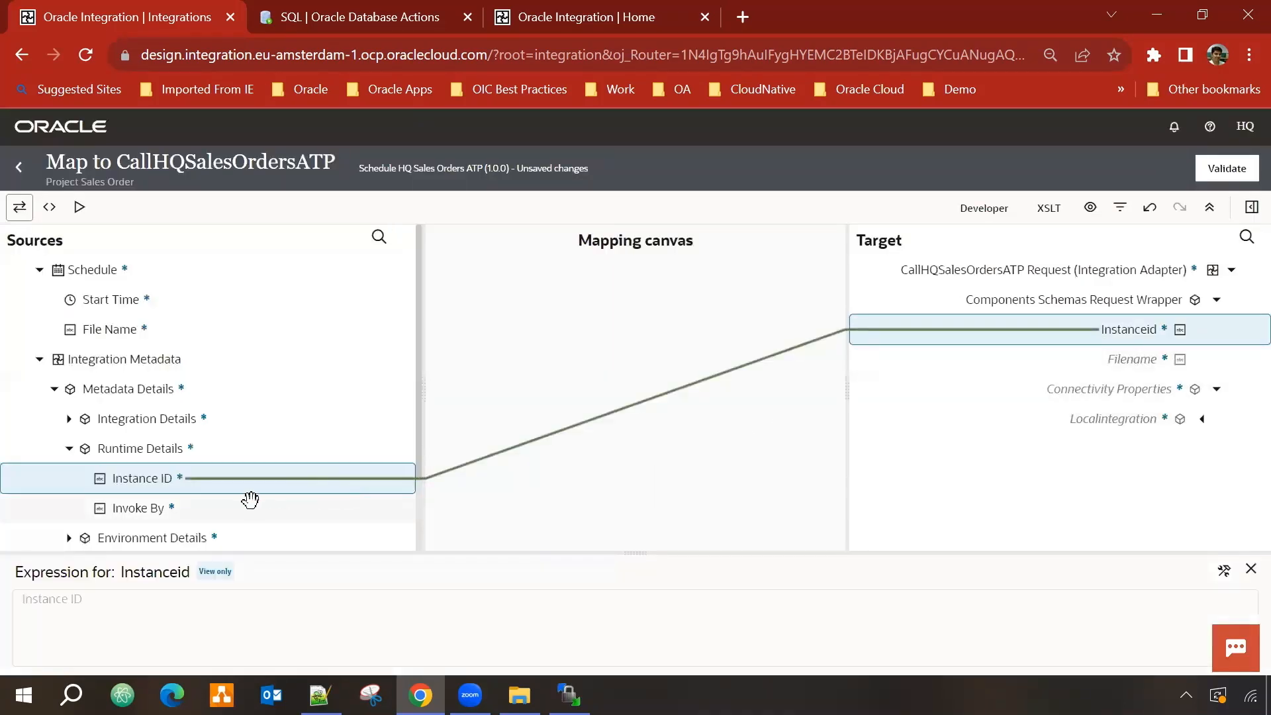
Step: Set the Filename target expression to "sales_orders.csv" and validate the mapping
{"action": "right_click", "coordinate": [1145, 359]}
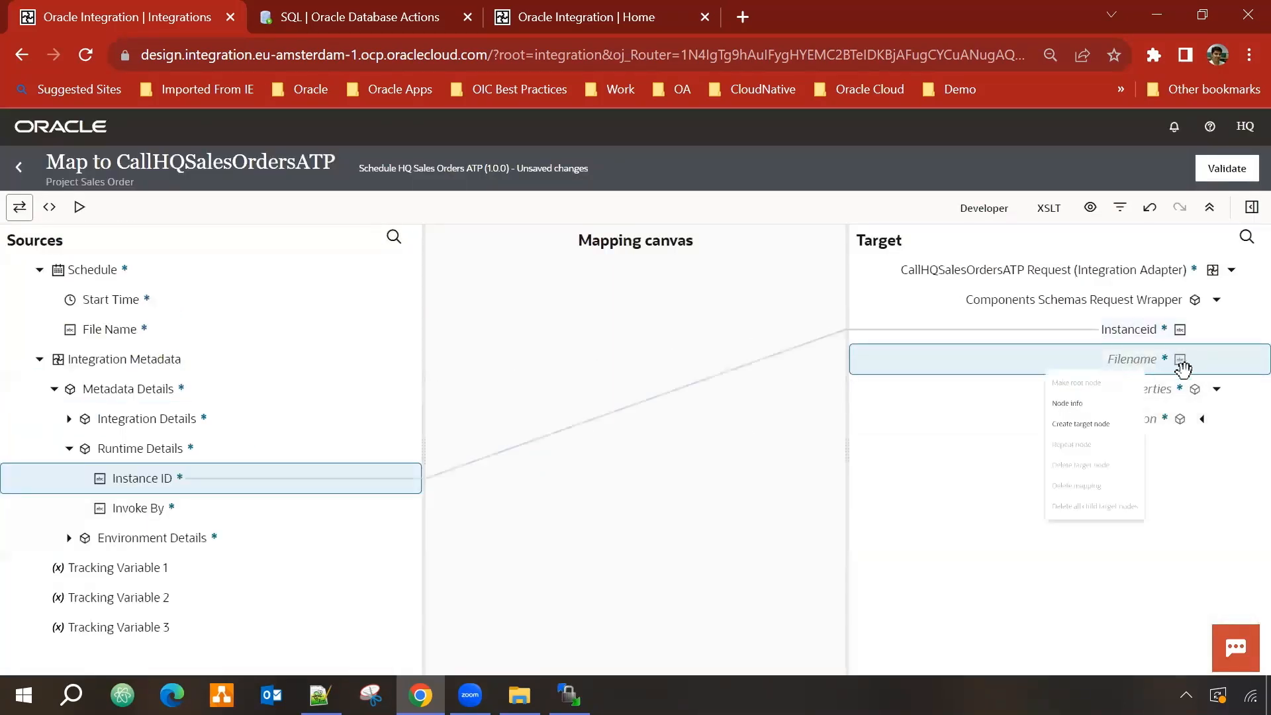
{"action": "left_click", "coordinate": [1070, 472]}
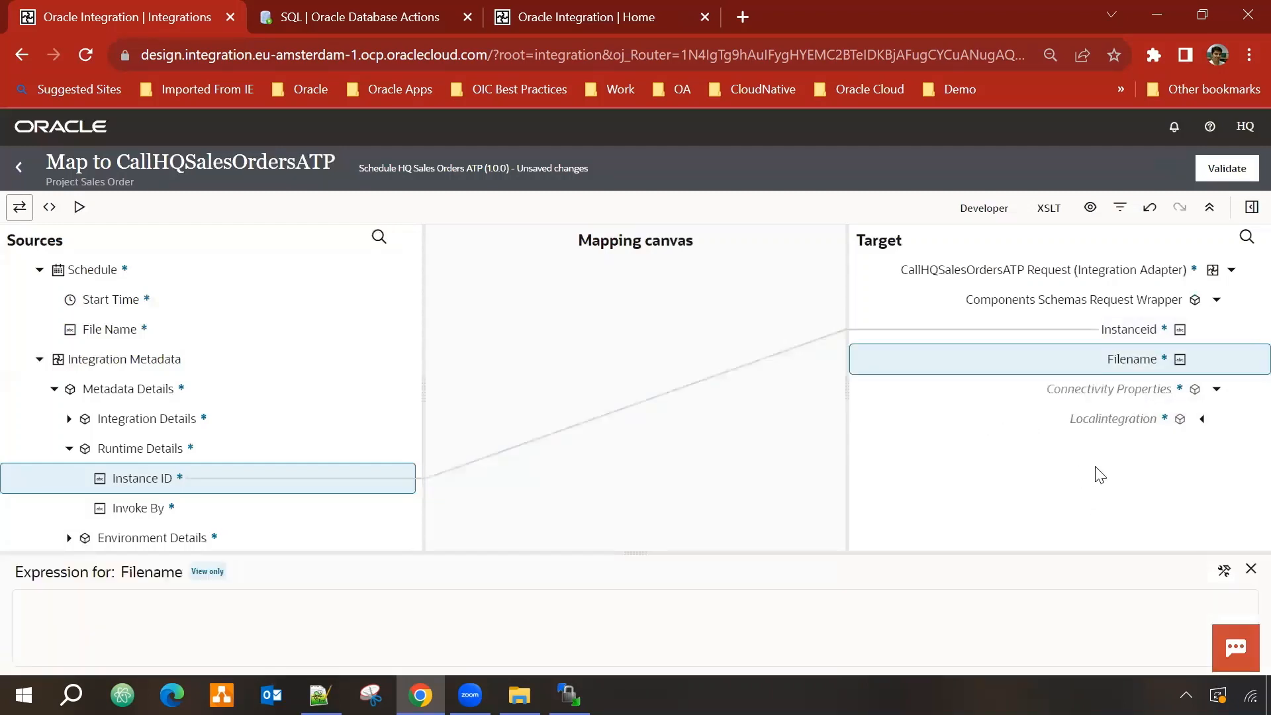
{"action": "left_click", "coordinate": [1224, 570]}
{"action": "left_click", "coordinate": [211, 592]}
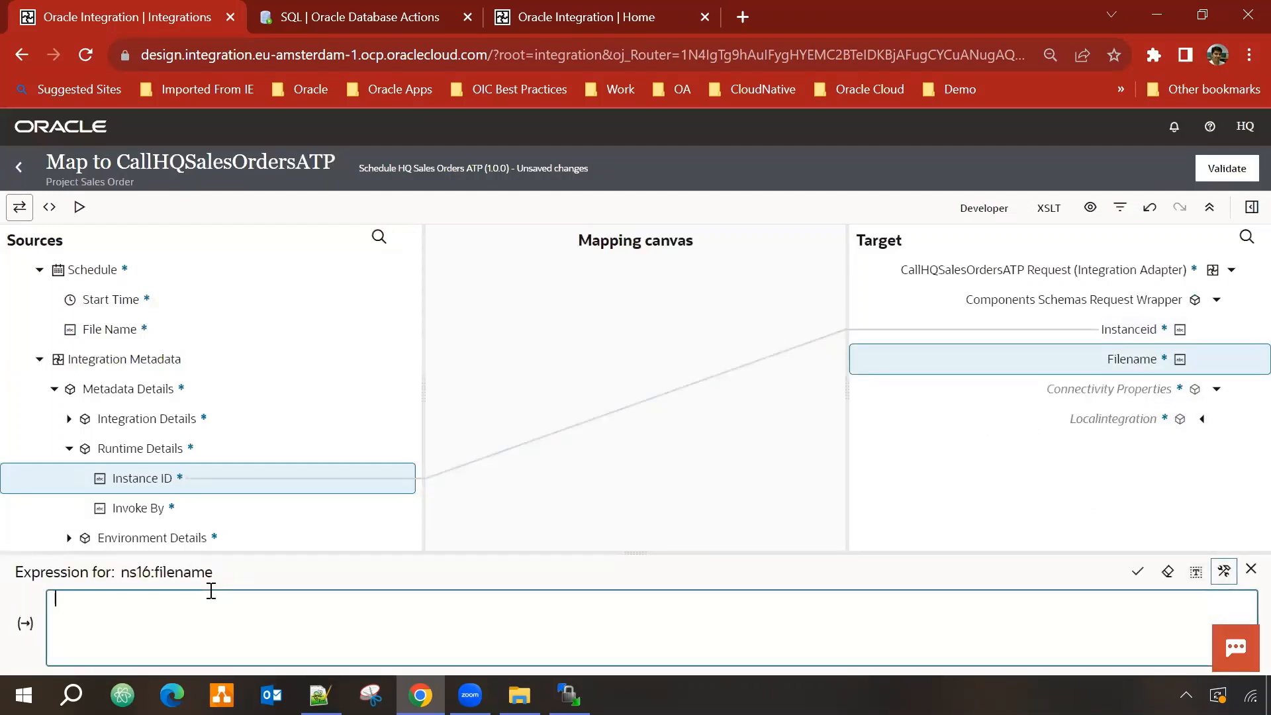
{"action": "type", "text": "\"sales_orders.csv"}
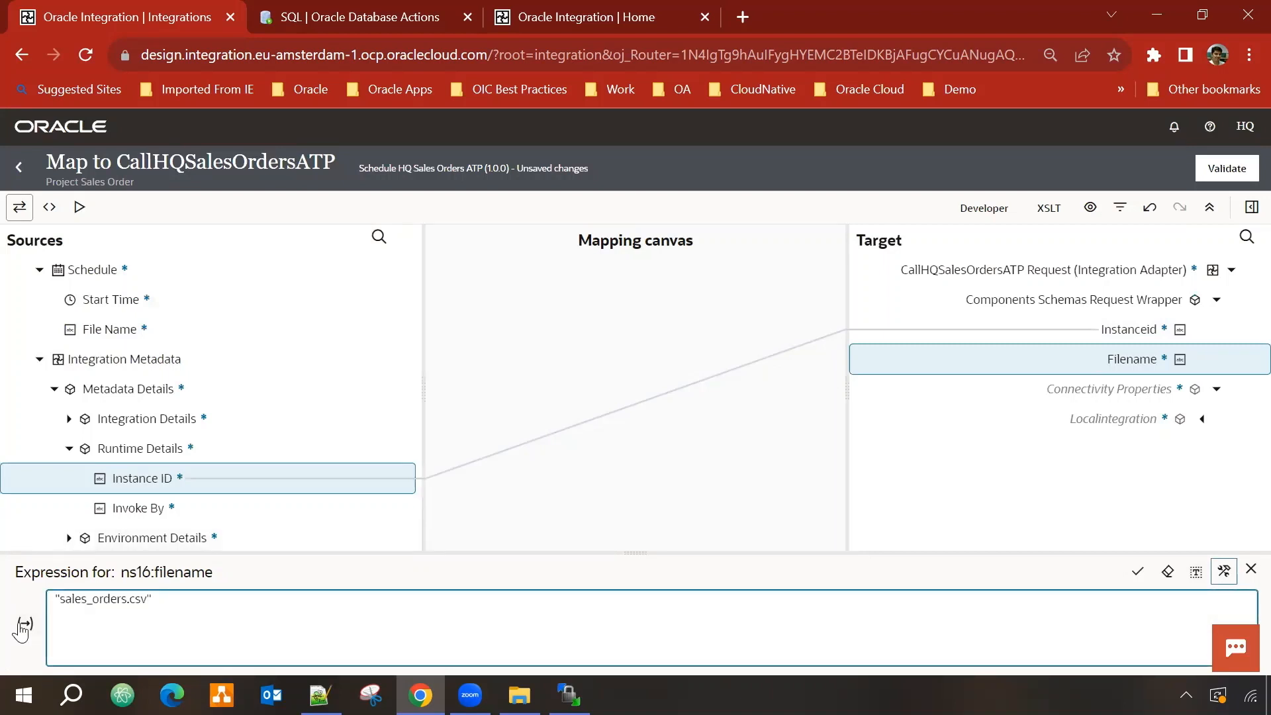
{"action": "left_click", "coordinate": [1138, 572]}
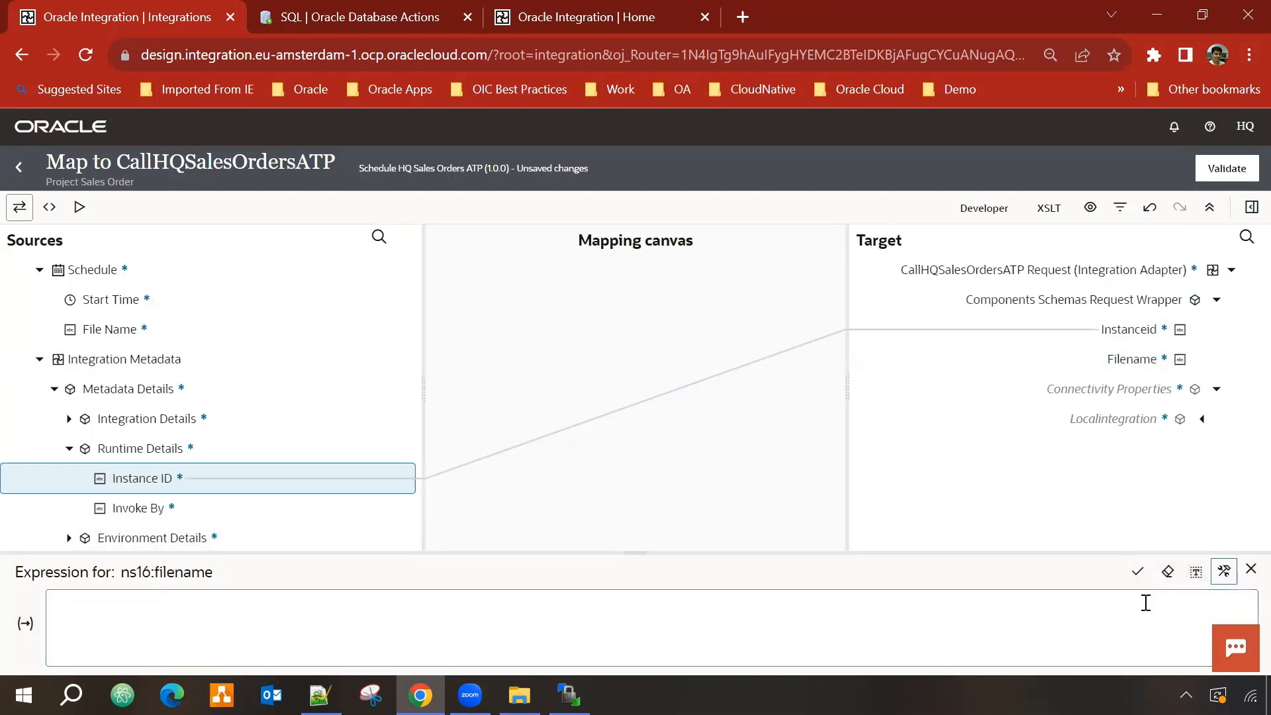
{"action": "left_click", "coordinate": [1236, 170]}
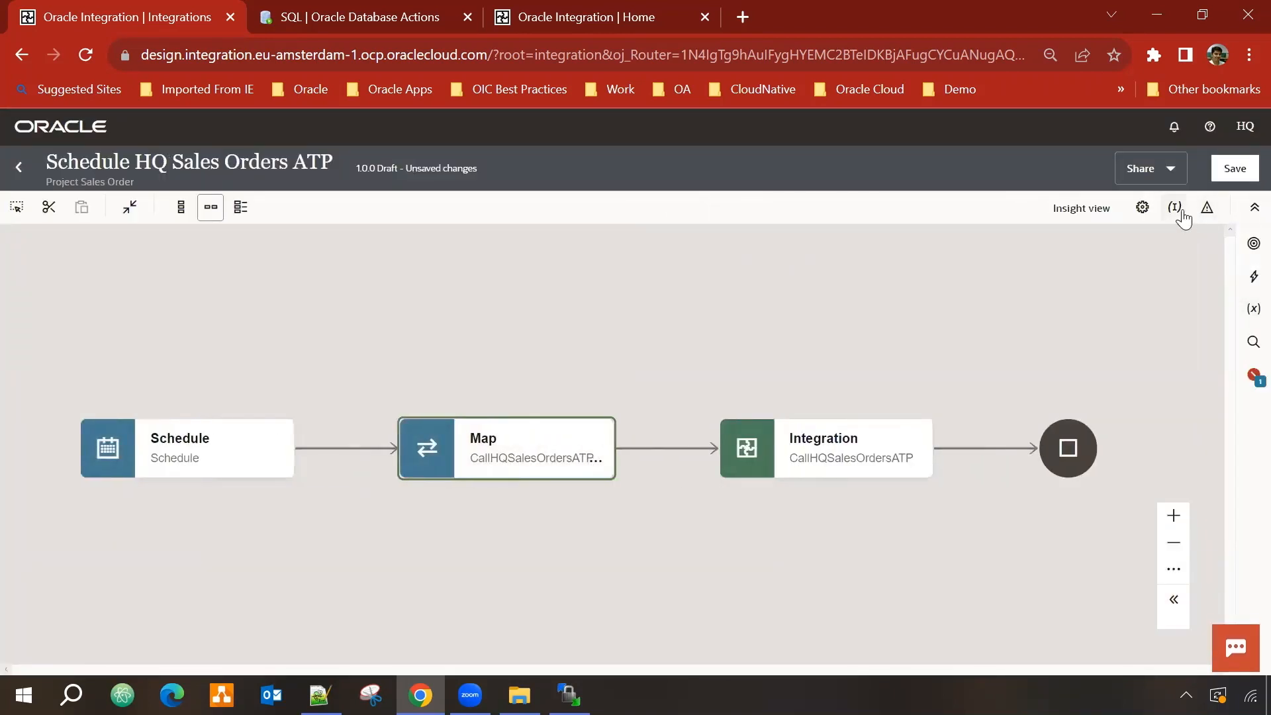
Step: Make startTime the primary business identifier, save, and return to the project page
{"action": "left_click", "coordinate": [1179, 209]}
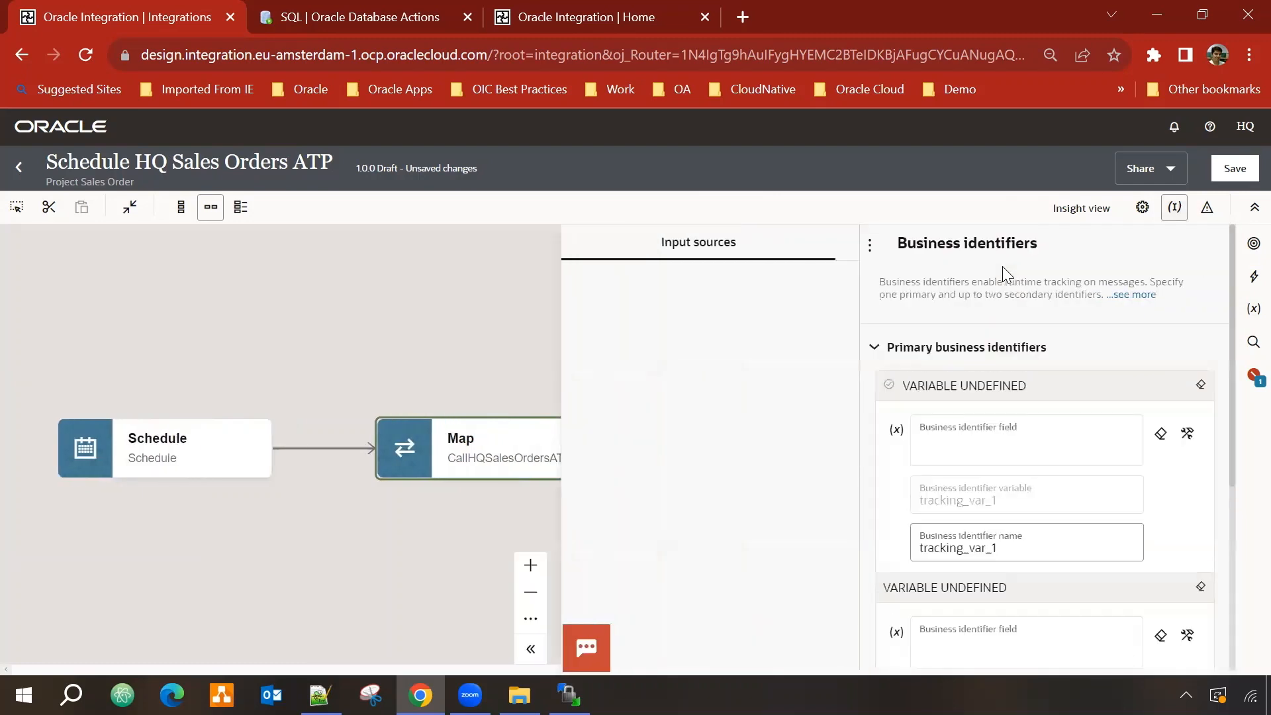
{"action": "left_click_drag", "start_coordinate": [653, 348], "coordinate": [980, 442]}
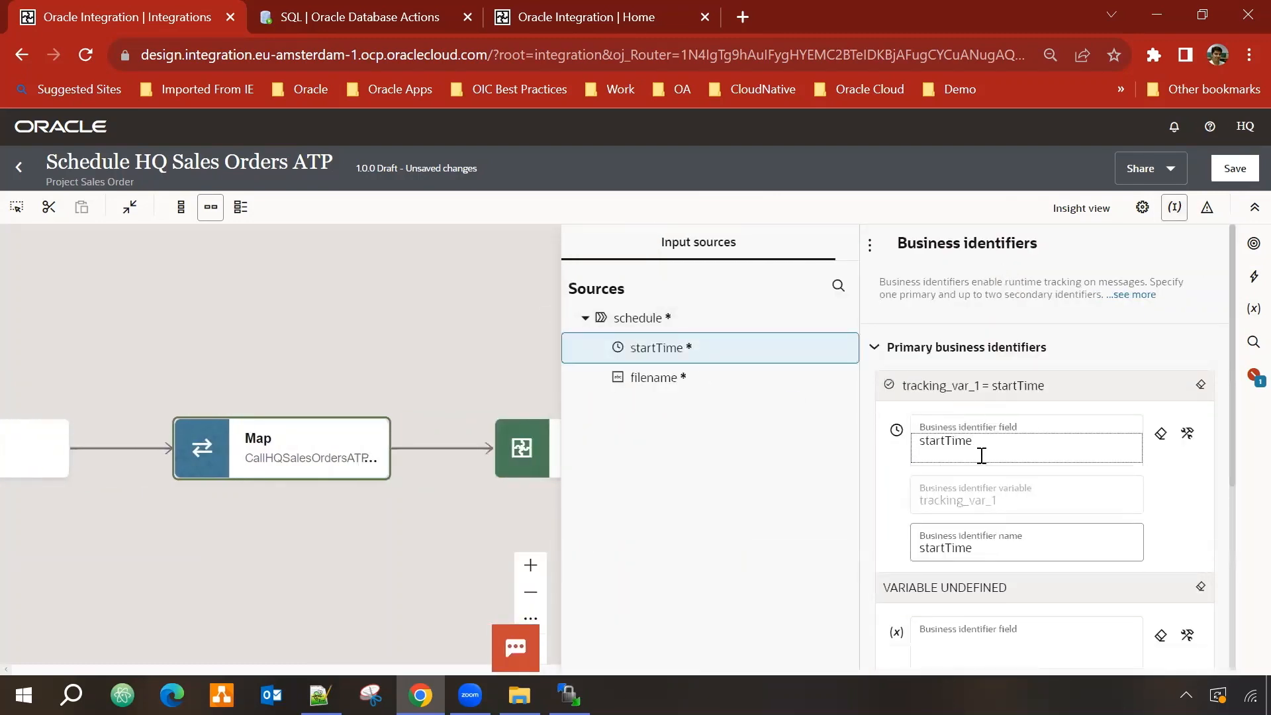
{"action": "left_click", "coordinate": [1243, 170]}
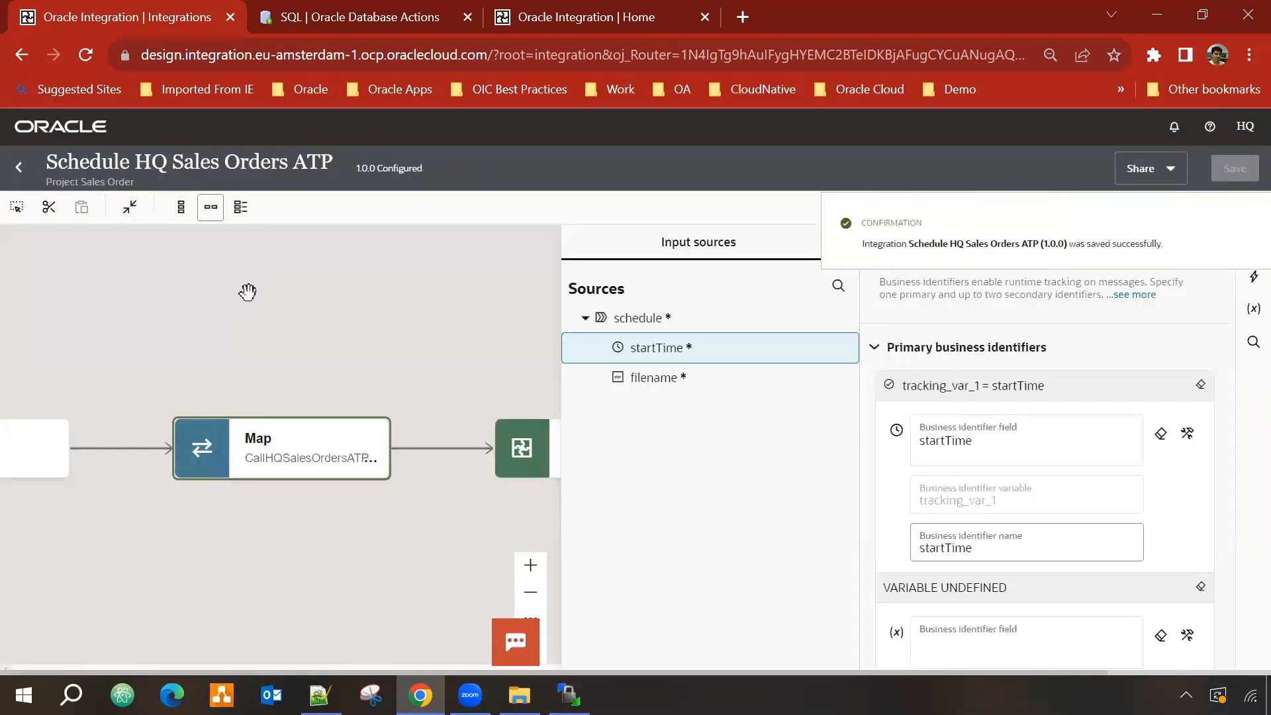
{"action": "left_click", "coordinate": [253, 295]}
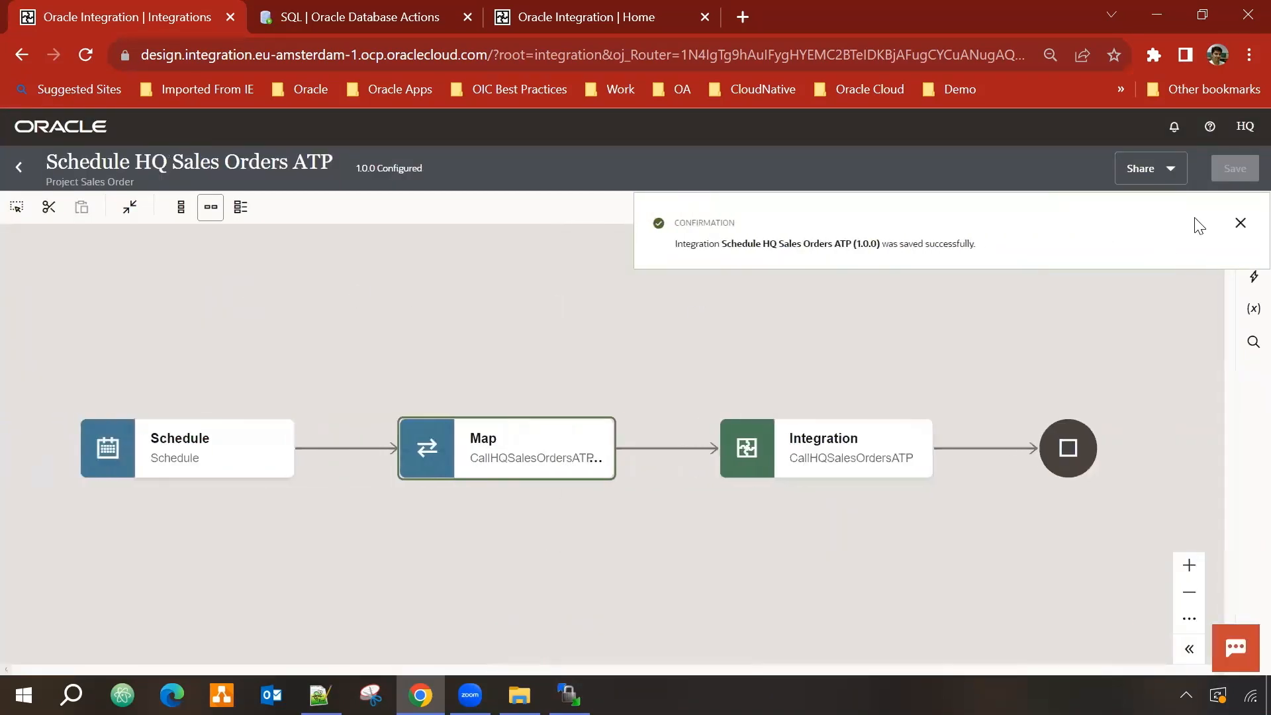
{"action": "left_click", "coordinate": [1238, 224]}
{"action": "left_click", "coordinate": [19, 167]}
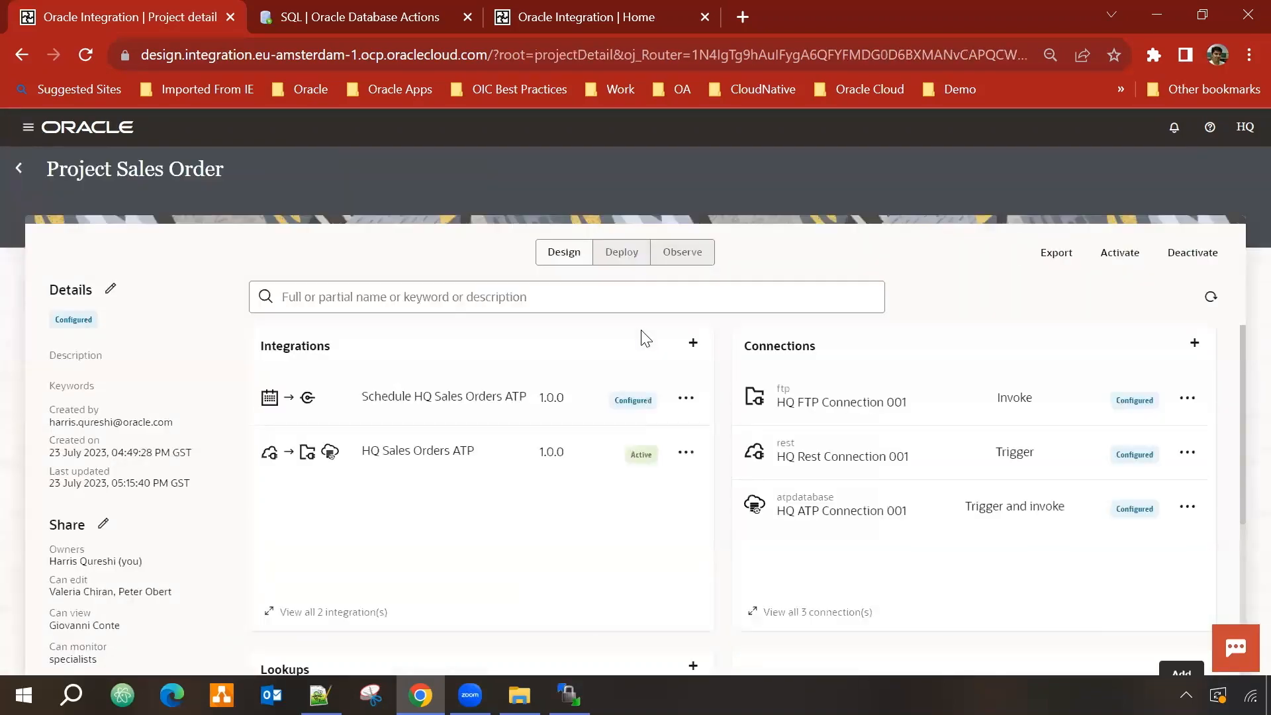
Step: Activate Schedule HQ Sales Orders ATP with Debug tracing and refresh to confirm it shows Active
{"action": "left_click", "coordinate": [691, 409]}
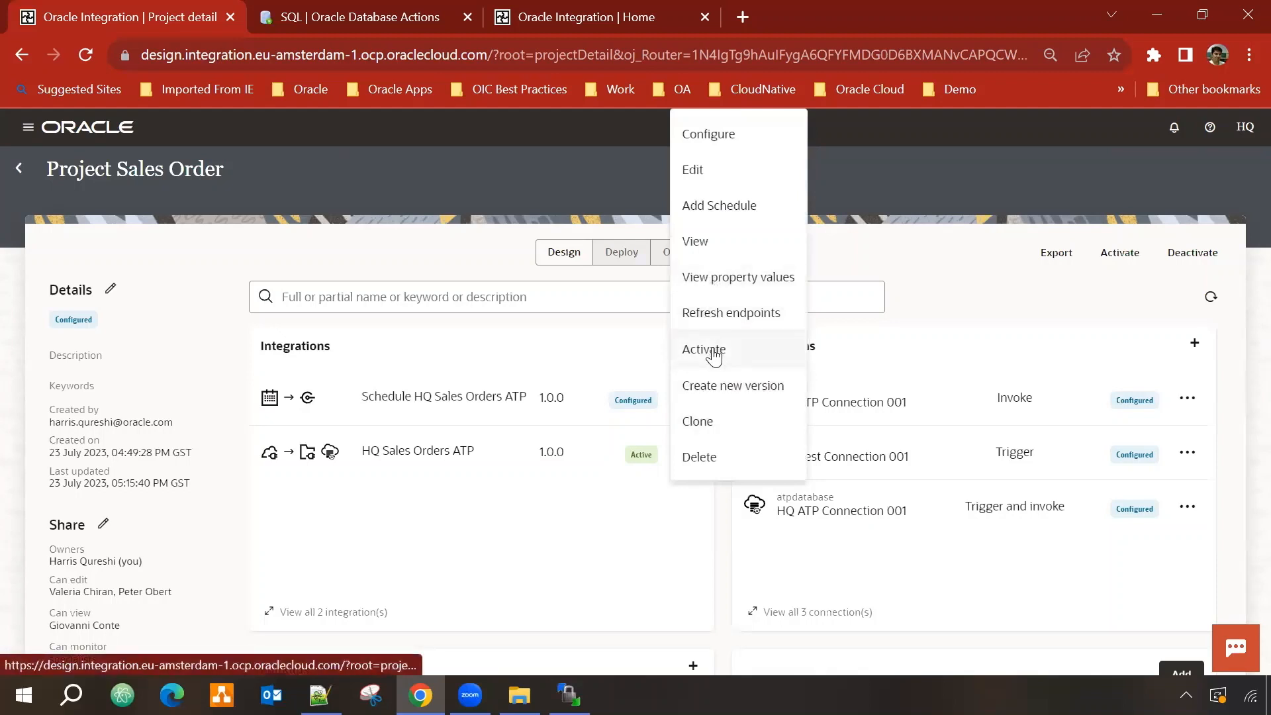
{"action": "left_click", "coordinate": [731, 356]}
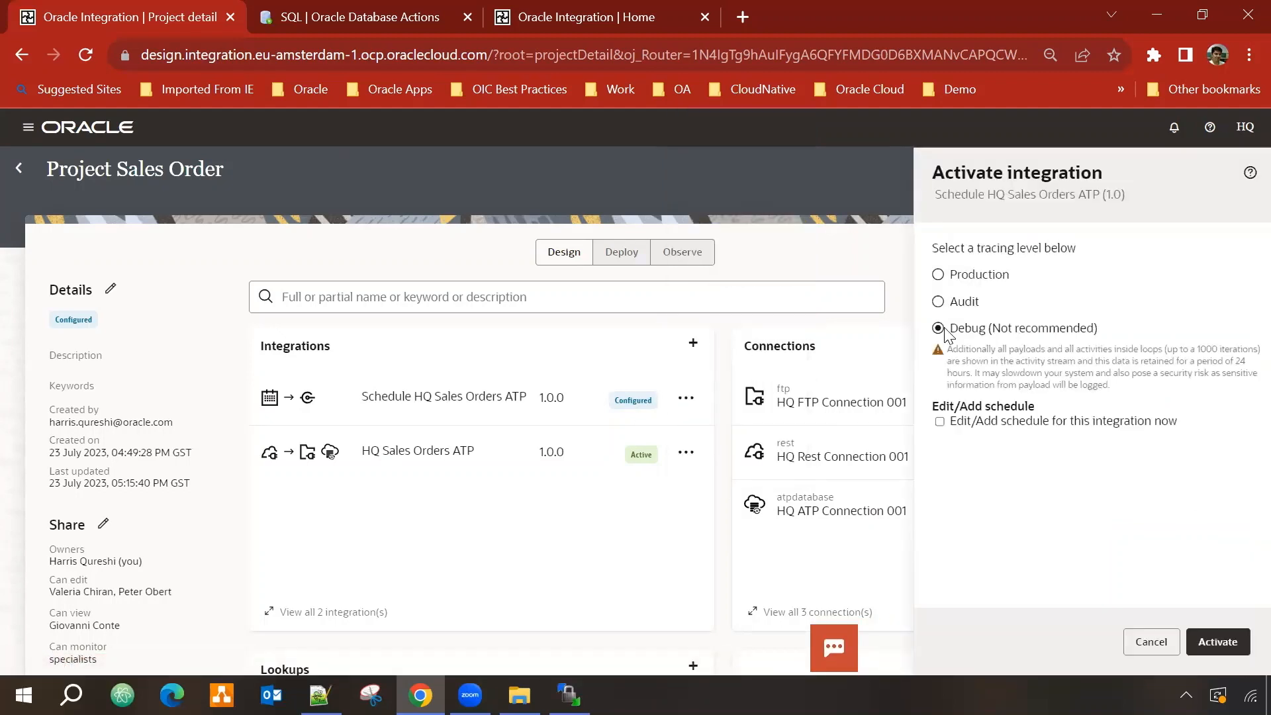
{"action": "left_click", "coordinate": [1218, 643]}
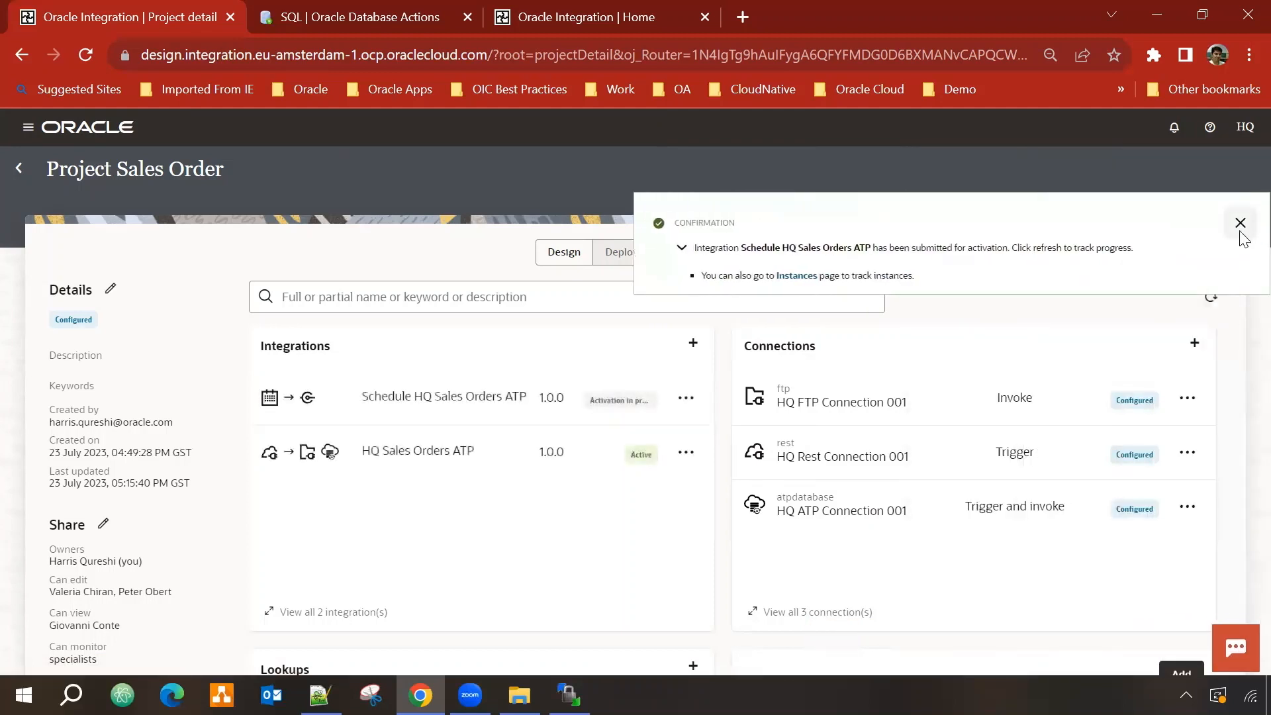
{"action": "left_click", "coordinate": [1238, 221]}
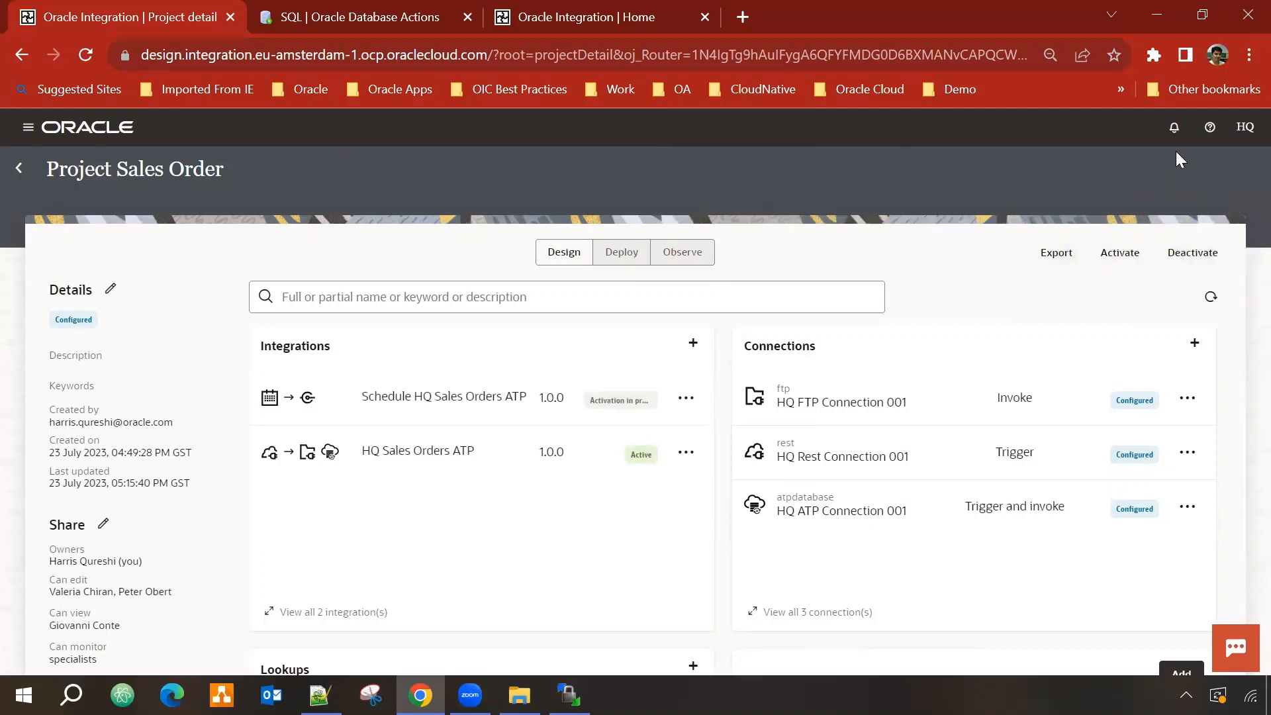
{"action": "left_click", "coordinate": [1210, 298]}
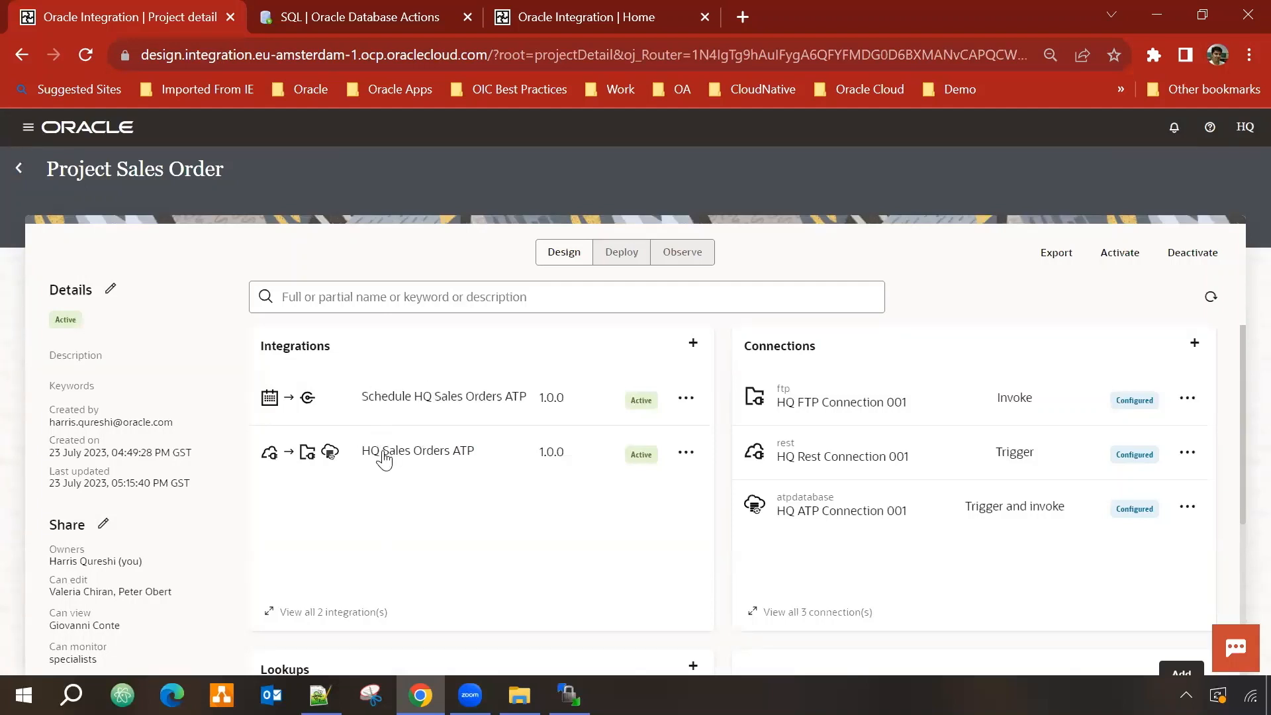
Step: Submit an ad hoc run of Schedule HQ Sales Orders ATP, then go back to Project Sales Order
{"action": "left_click", "coordinate": [693, 397]}
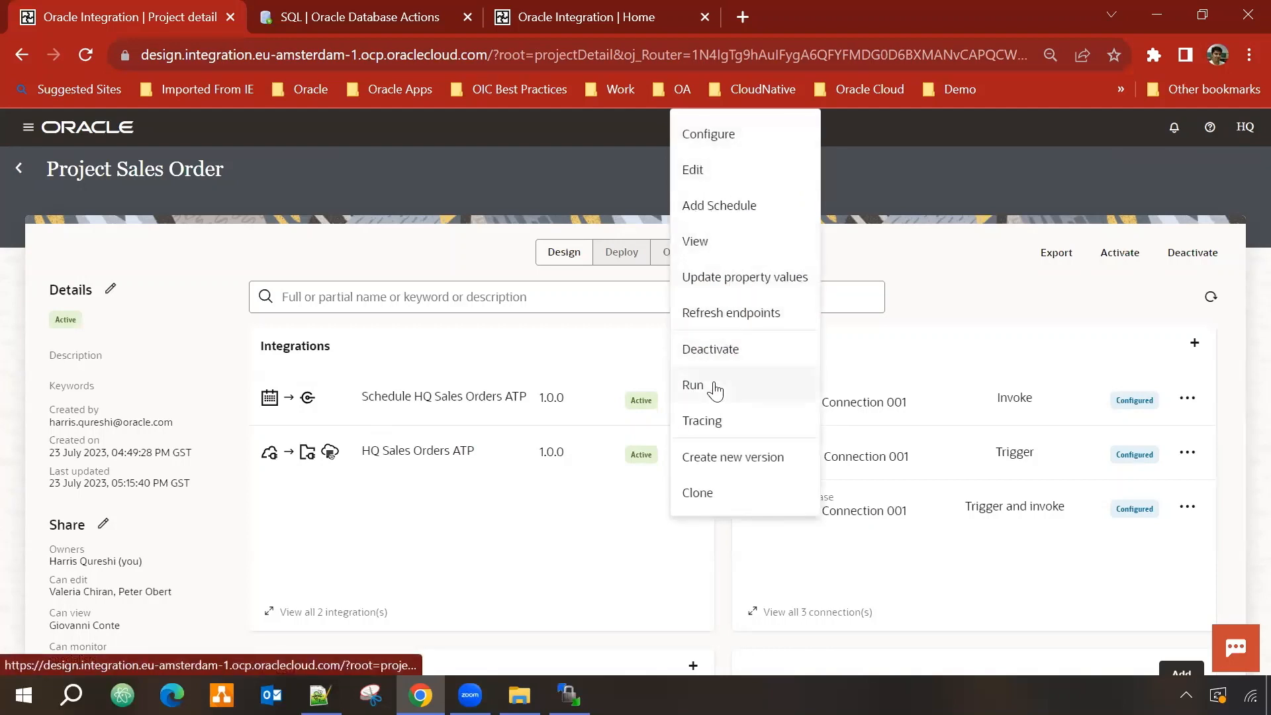
{"action": "left_click", "coordinate": [715, 391]}
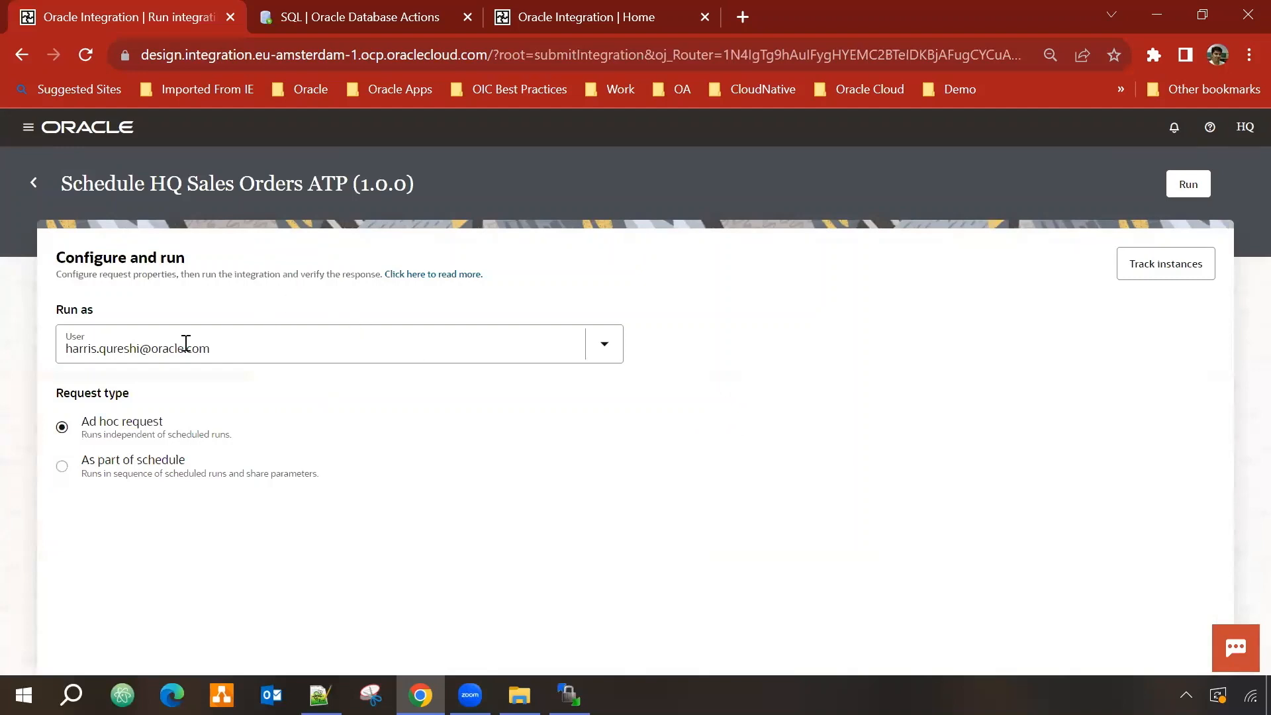
{"action": "left_click", "coordinate": [1189, 189]}
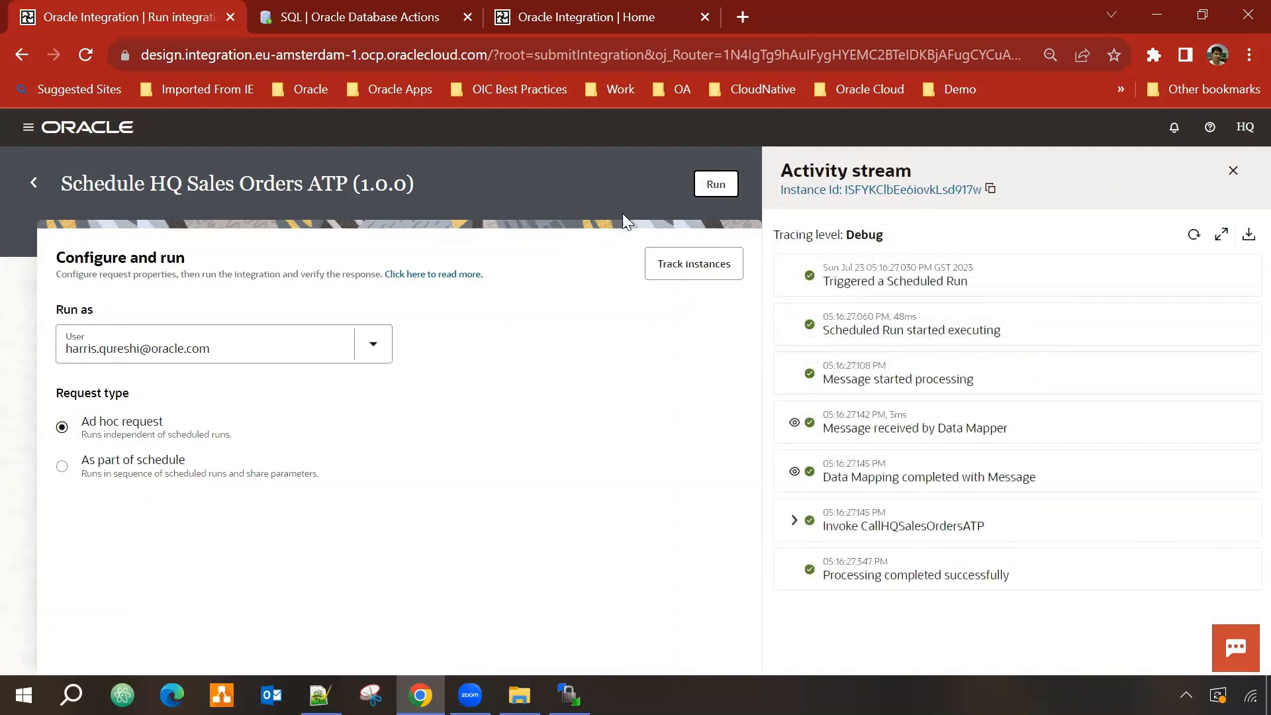
{"action": "left_click", "coordinate": [31, 184]}
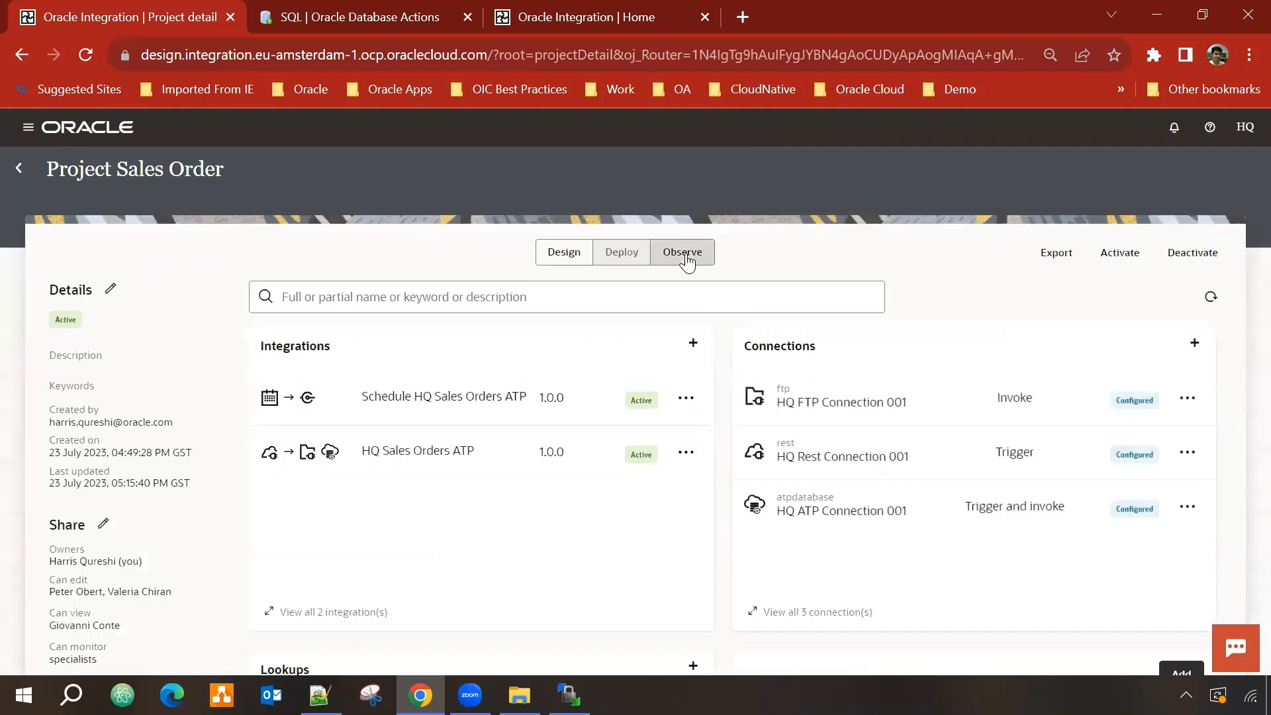
Step: Refresh the Observe instances list to show both runs as Succeeded
{"action": "left_click", "coordinate": [688, 263]}
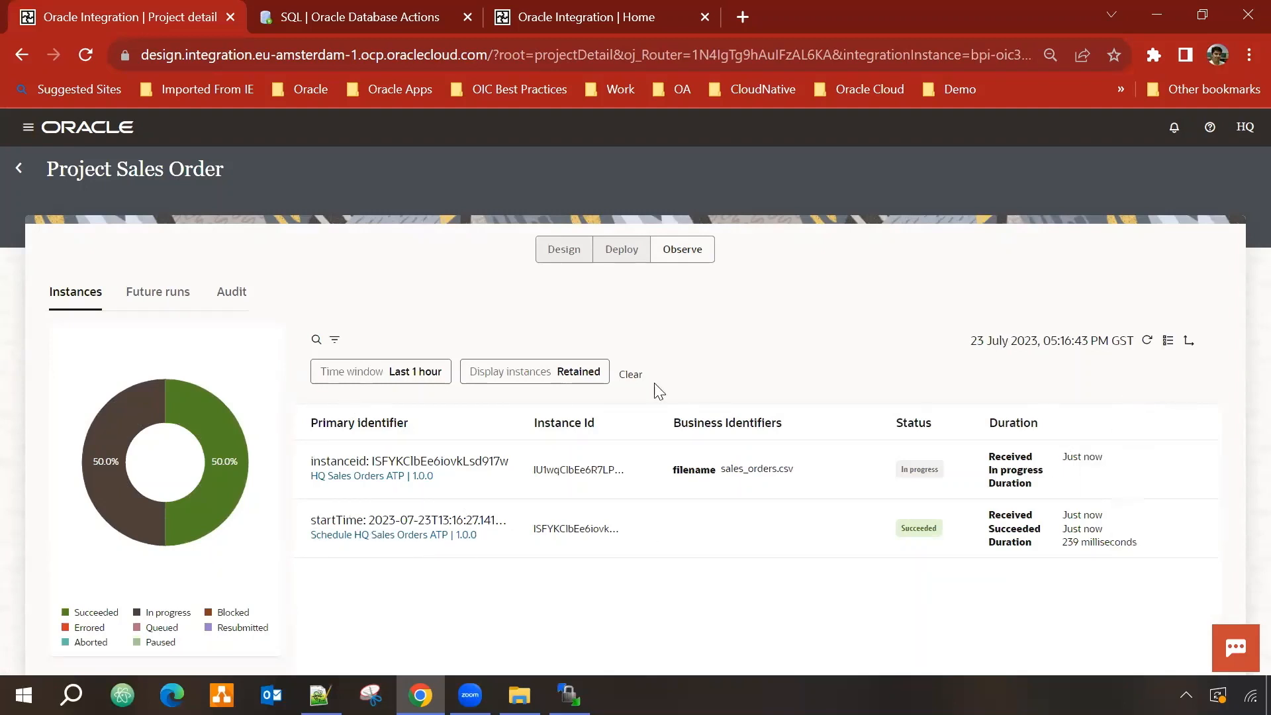
{"action": "left_click", "coordinate": [1147, 340]}
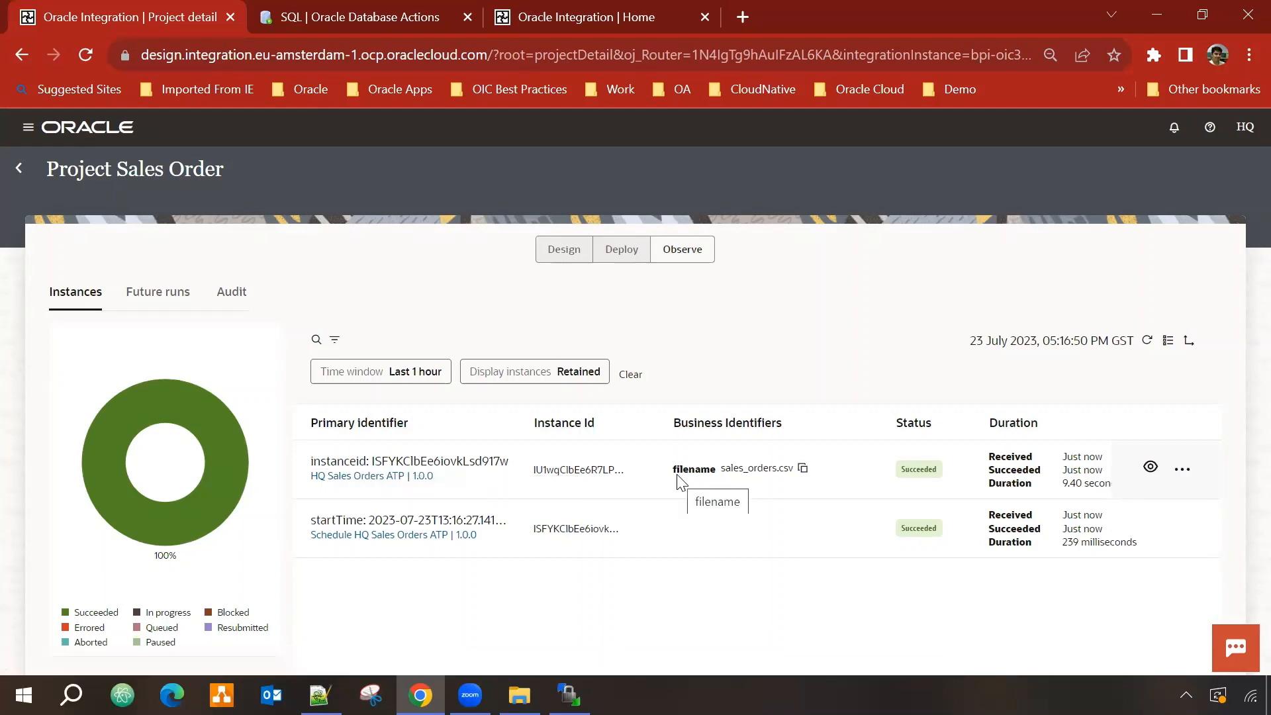
{"action": "left_click", "coordinate": [405, 521]}
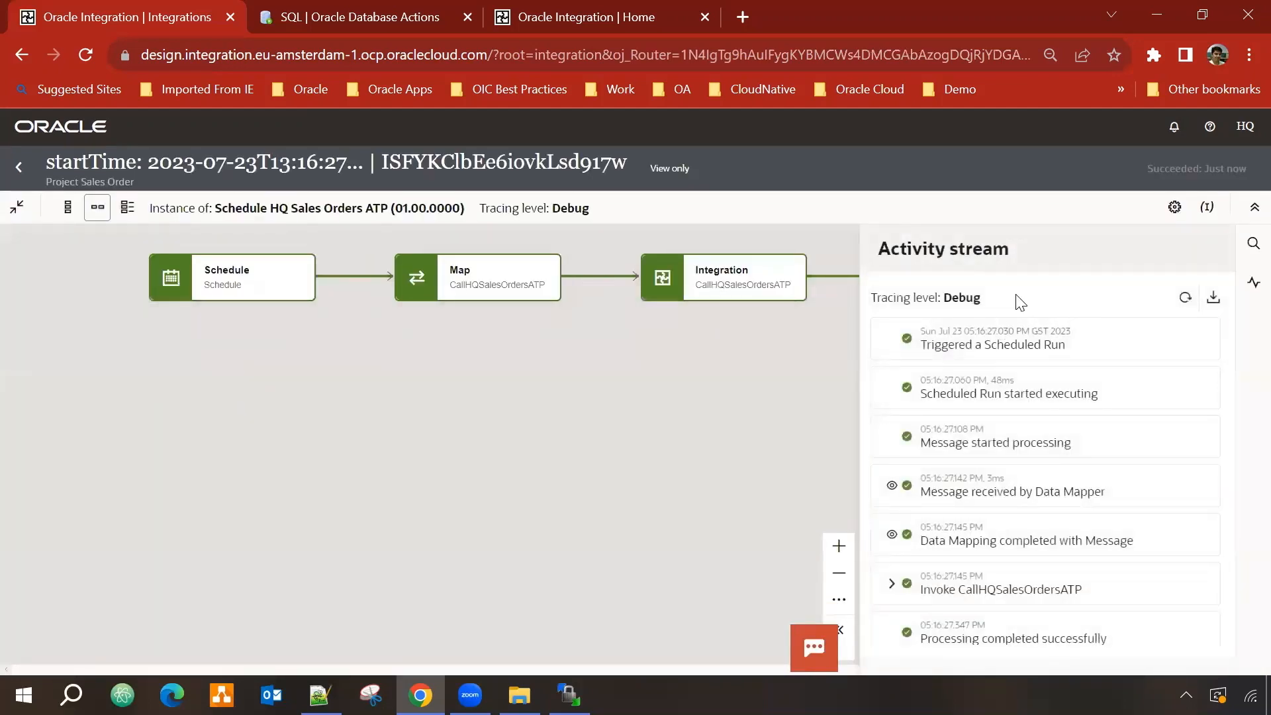
{"action": "left_click", "coordinate": [893, 488]}
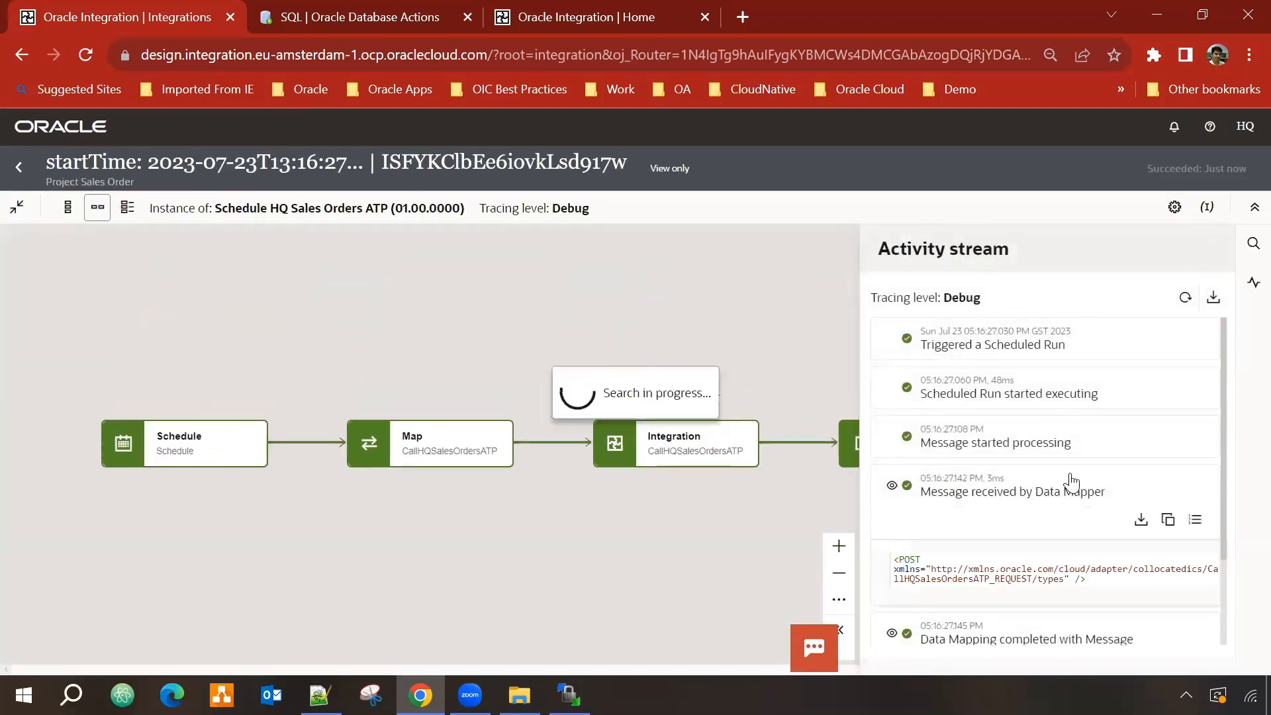
{"action": "scroll", "coordinate": [1070, 476], "scroll_direction": "down", "scroll_amount": 2}
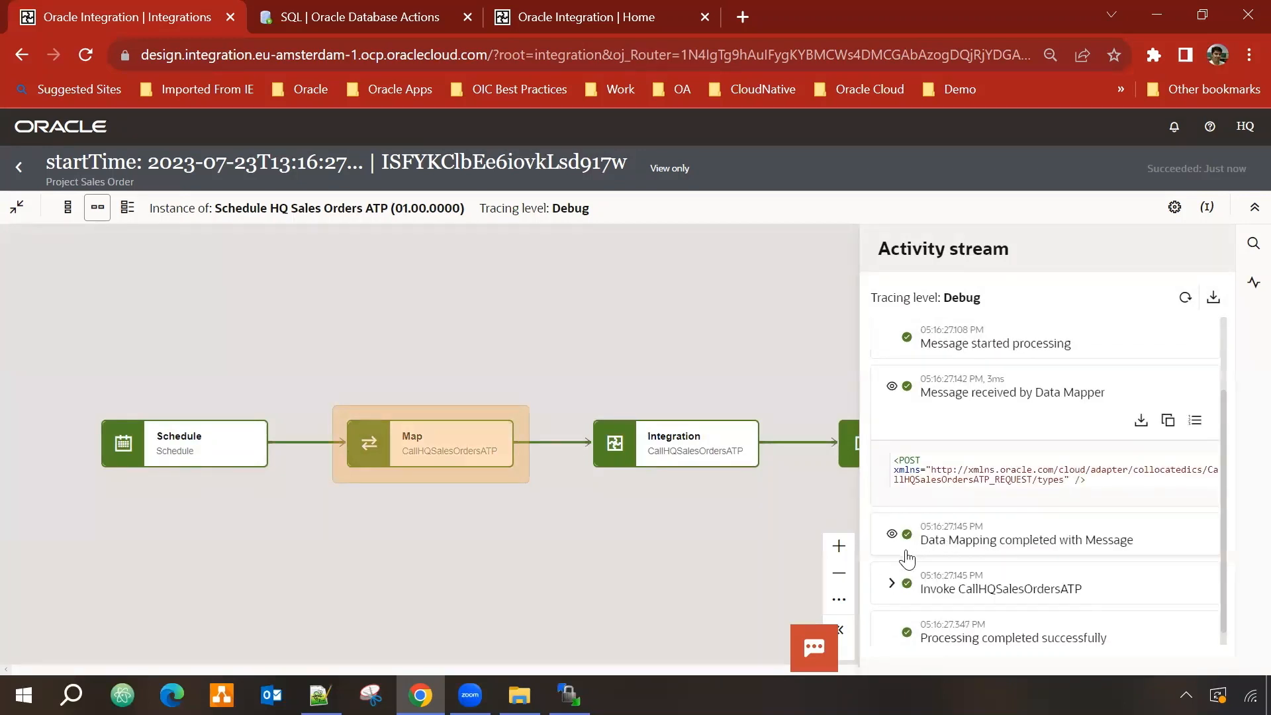
{"action": "scroll", "coordinate": [982, 539], "scroll_direction": "down", "scroll_amount": 1}
{"action": "left_click", "coordinate": [887, 570]}
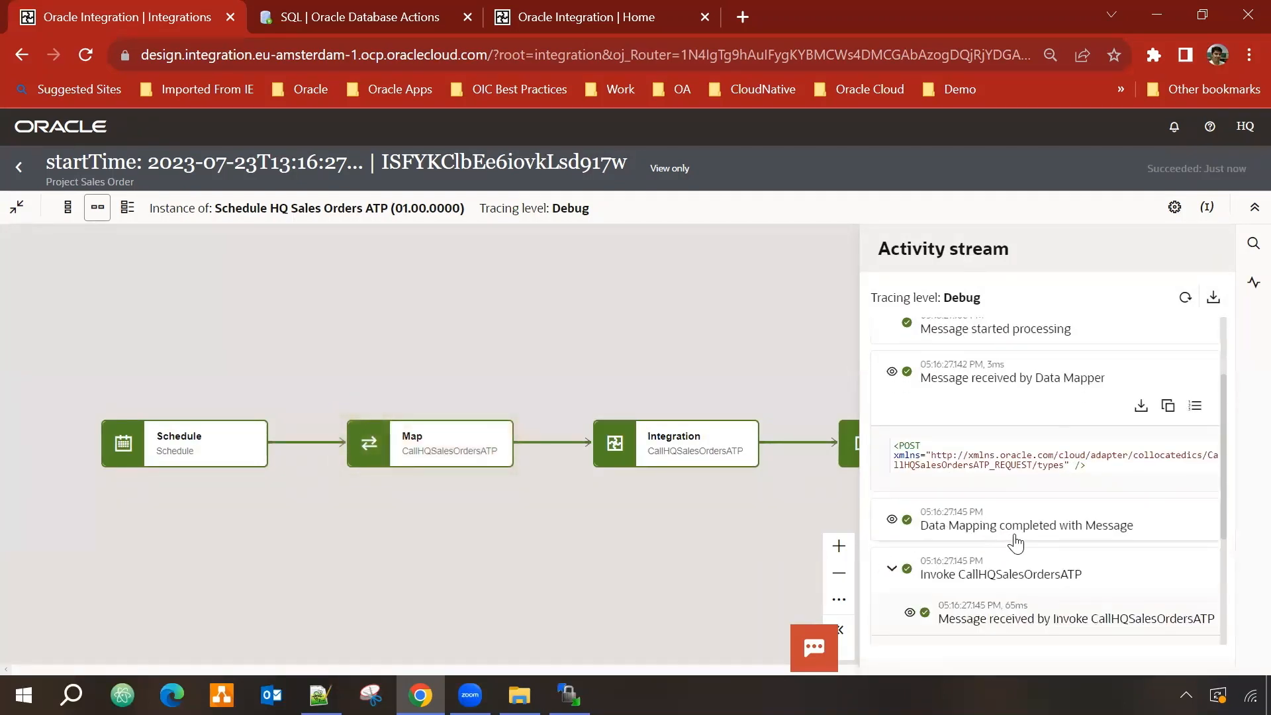
{"action": "scroll", "coordinate": [951, 534], "scroll_direction": "down", "scroll_amount": 2}
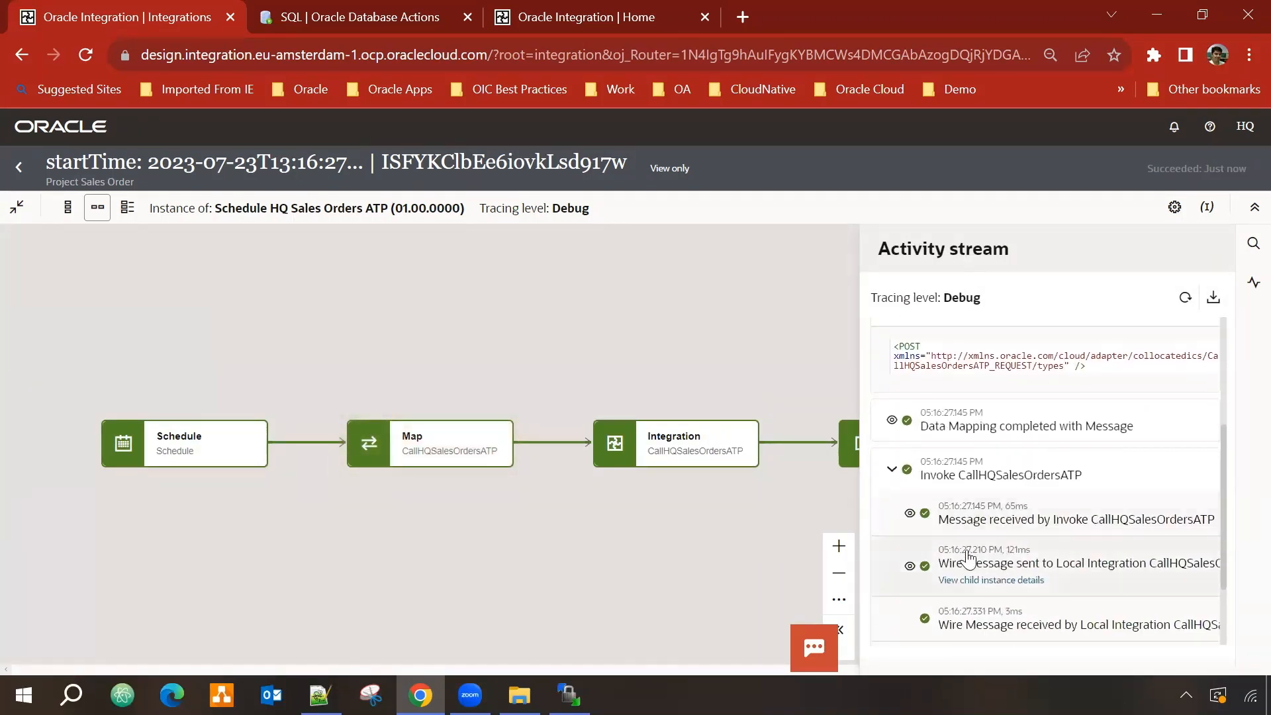
{"action": "left_click", "coordinate": [910, 514]}
{"action": "scroll", "coordinate": [1059, 504], "scroll_direction": "down", "scroll_amount": 2}
{"action": "scroll", "coordinate": [1058, 503], "scroll_direction": "down", "scroll_amount": 2}
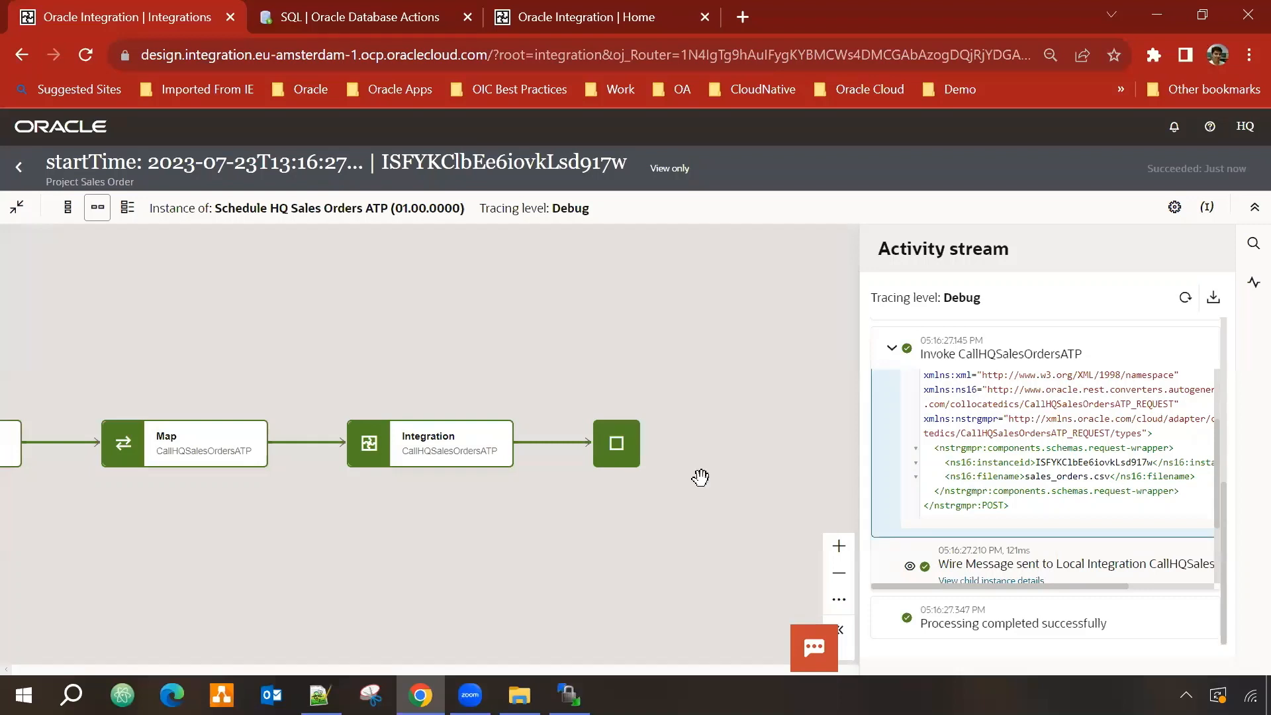
{"action": "left_click", "coordinate": [20, 167]}
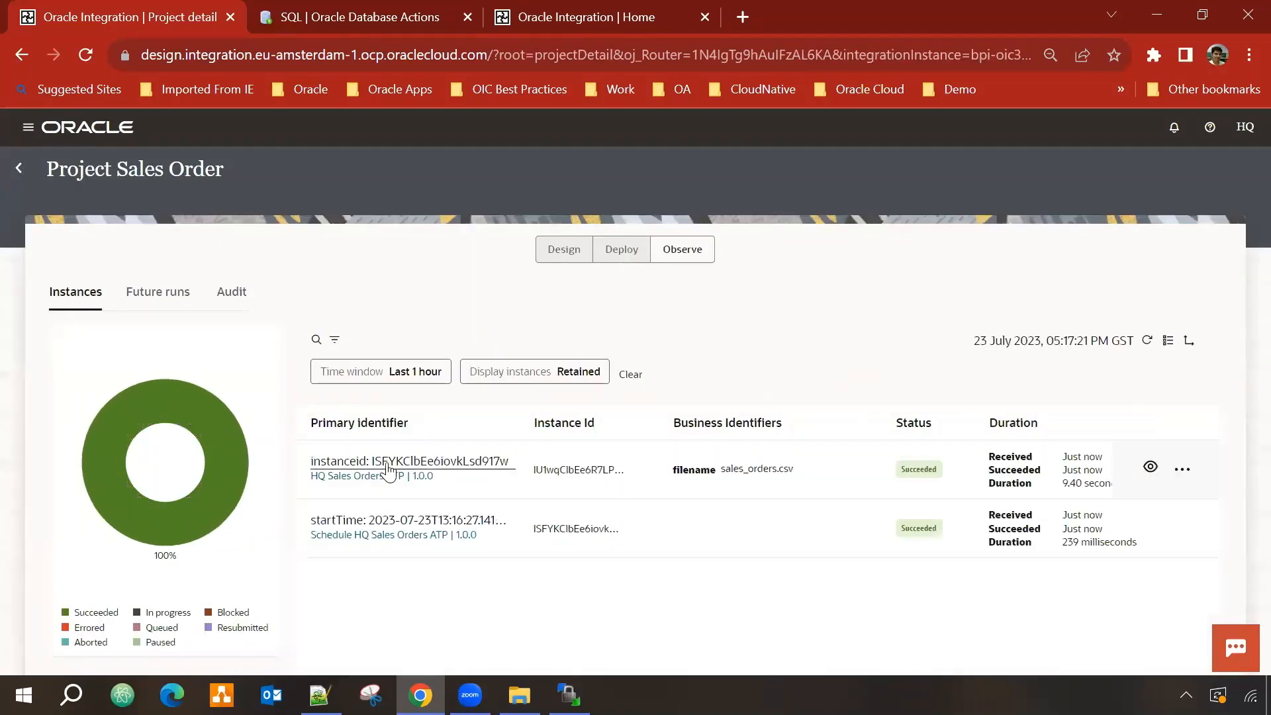
{"action": "left_click", "coordinate": [400, 461]}
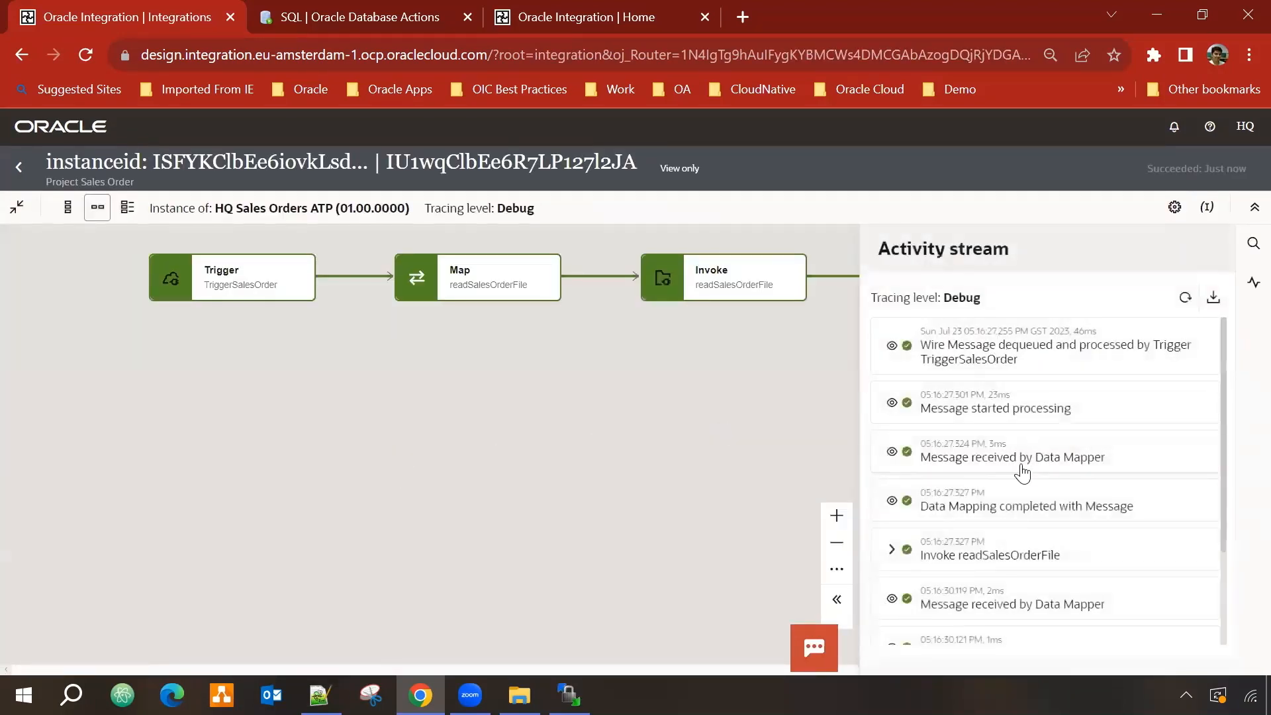
{"action": "scroll", "coordinate": [1023, 467], "scroll_direction": "down", "scroll_amount": 3}
{"action": "scroll", "coordinate": [1028, 481], "scroll_direction": "up", "scroll_amount": 3}
{"action": "left_click_drag", "start_coordinate": [677, 374], "coordinate": [715, 420]}
{"action": "left_click", "coordinate": [892, 345]}
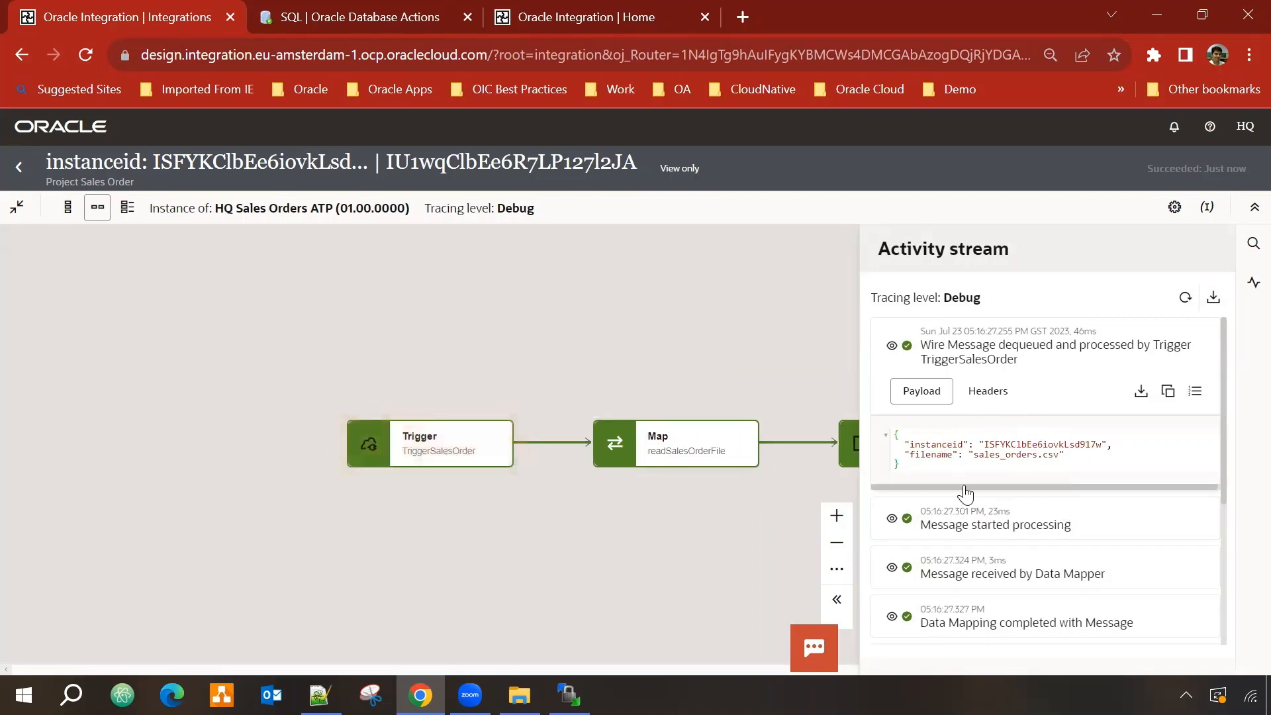
{"action": "left_click", "coordinate": [16, 165]}
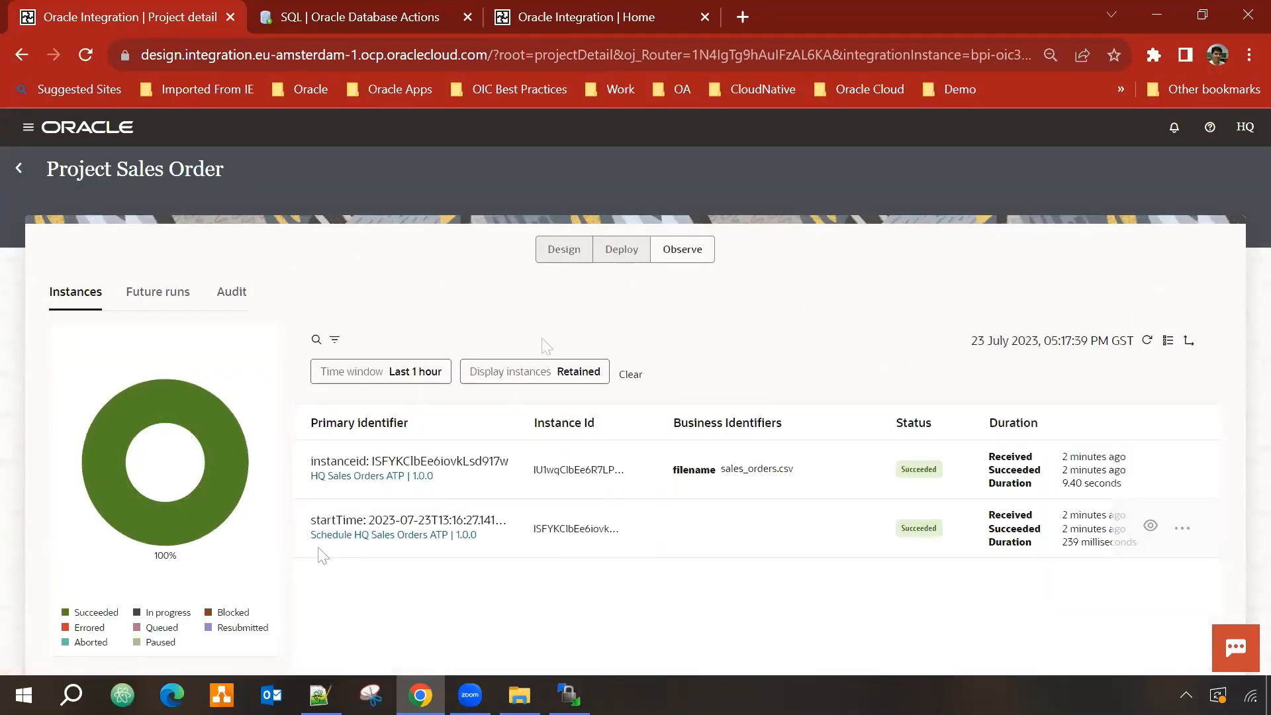
Step: Insert and run a SELECT query on V_SALES_ORDERS in the SQL worksheet
{"action": "left_click", "coordinate": [328, 3]}
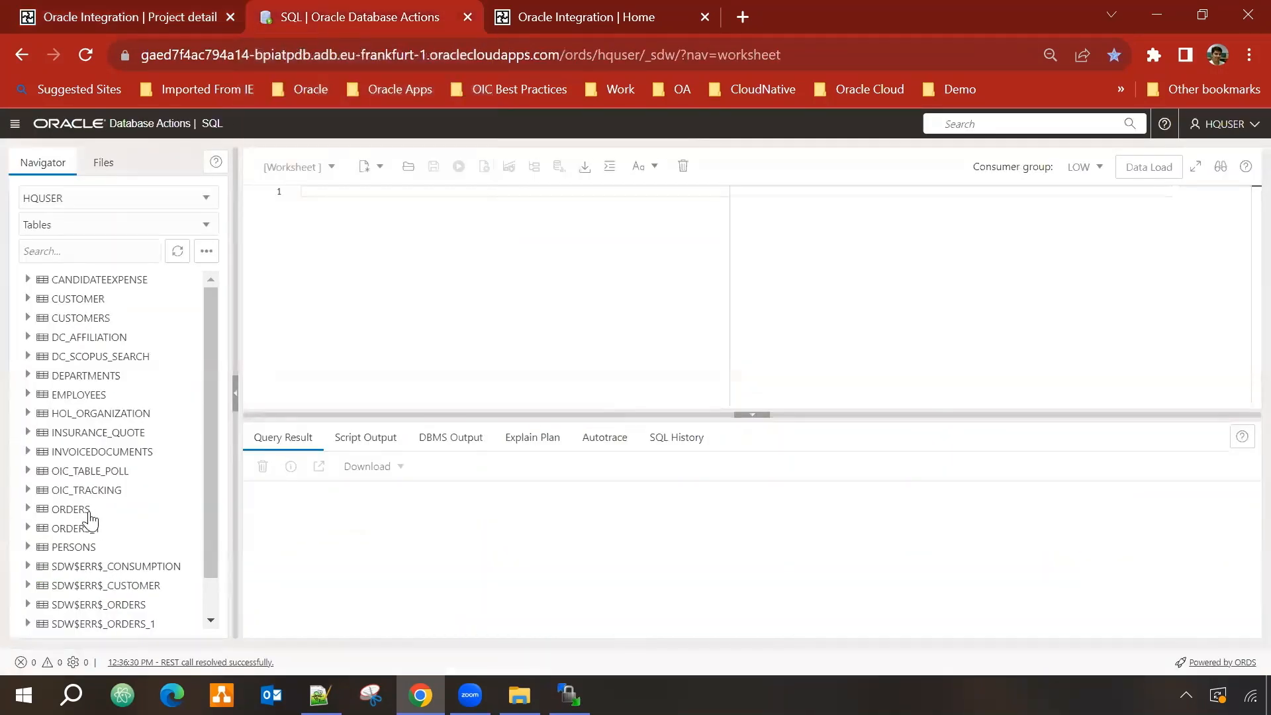
{"action": "scroll", "coordinate": [90, 520], "scroll_direction": "down", "scroll_amount": 1}
{"action": "left_click_drag", "start_coordinate": [92, 618], "coordinate": [423, 344]}
{"action": "left_click", "coordinate": [553, 430]}
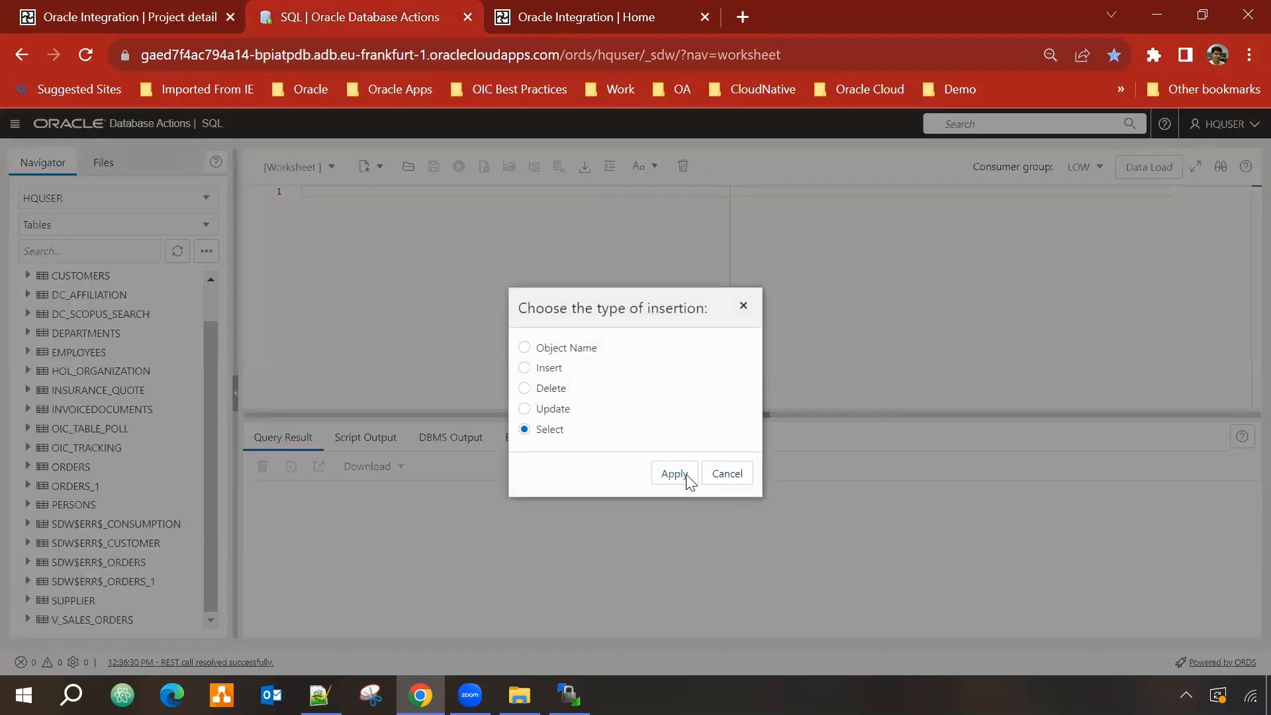
{"action": "left_click", "coordinate": [687, 477]}
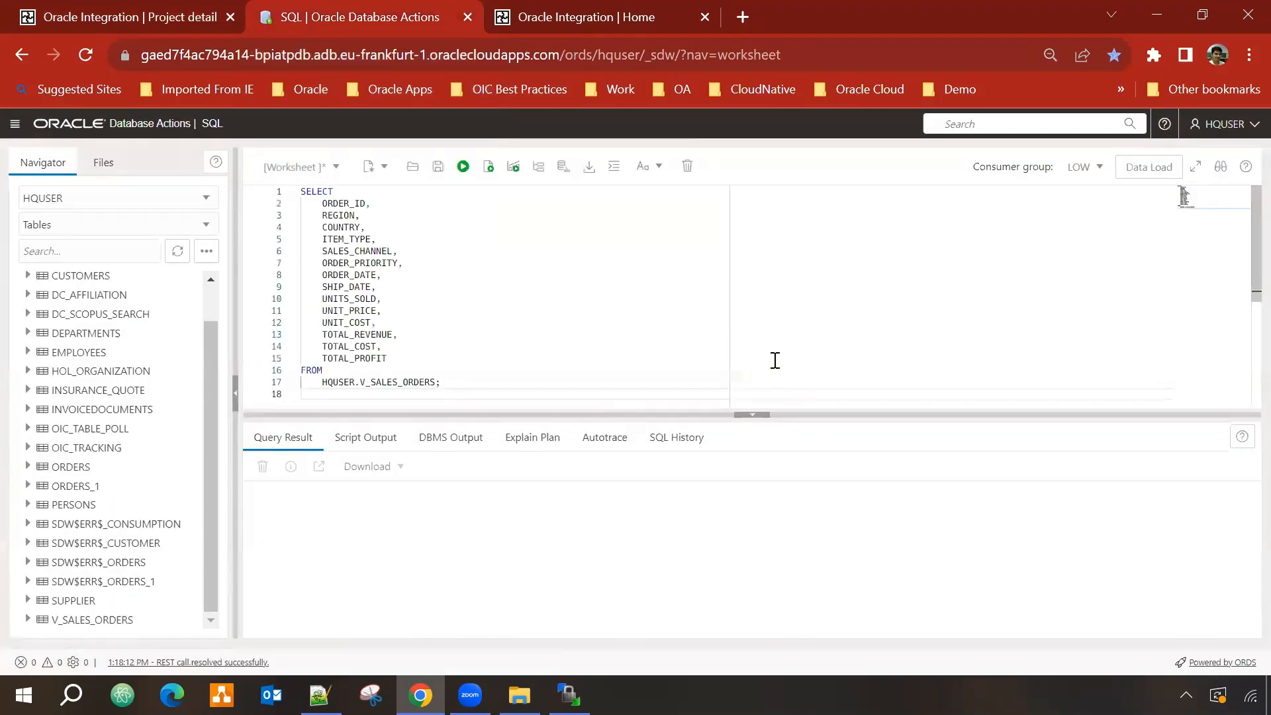
{"action": "left_click", "coordinate": [463, 167]}
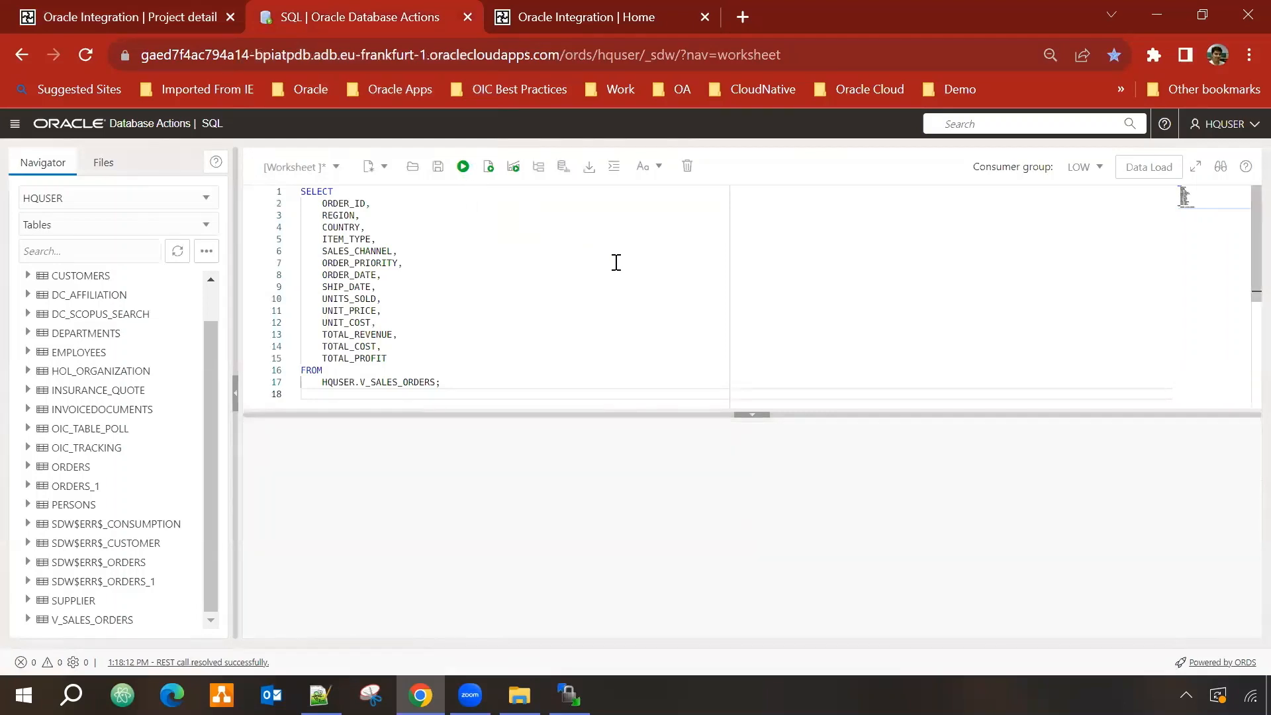
Step: Scroll through the query results, then return to the Oracle Integration project tab
{"action": "key", "text": "ctrl+a"}
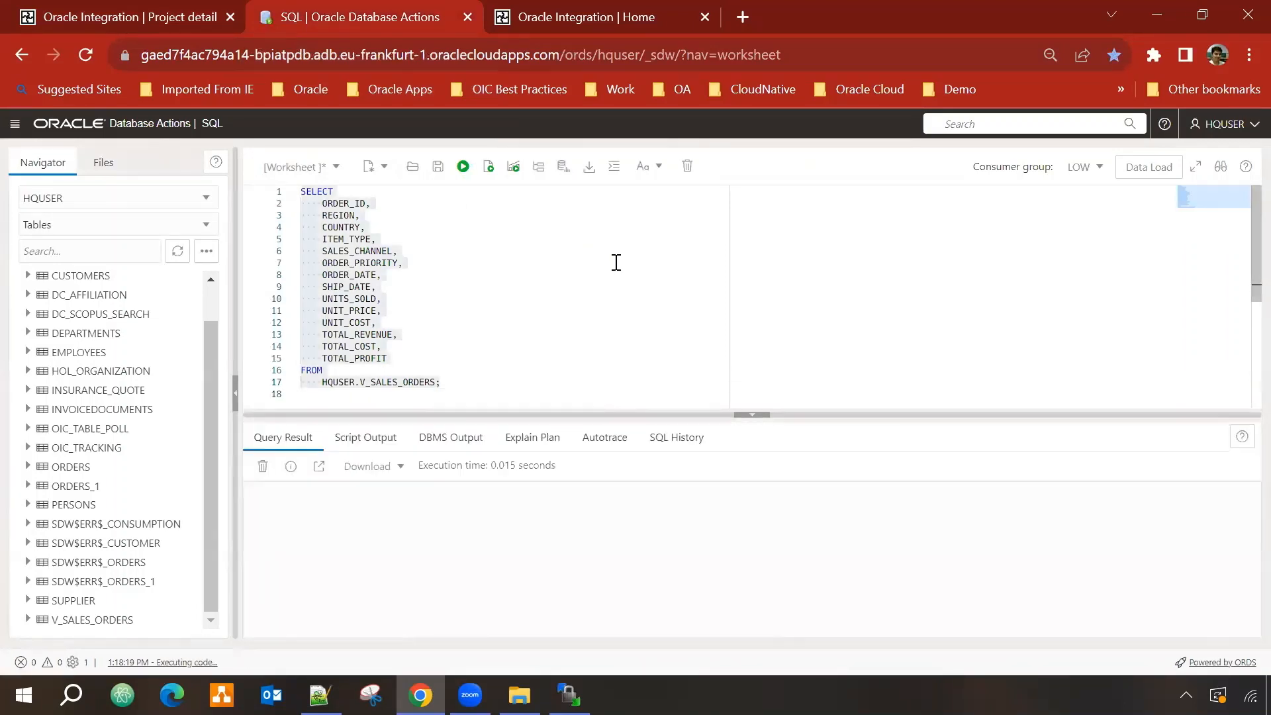
{"action": "scroll", "coordinate": [431, 543], "scroll_direction": "down", "scroll_amount": 10}
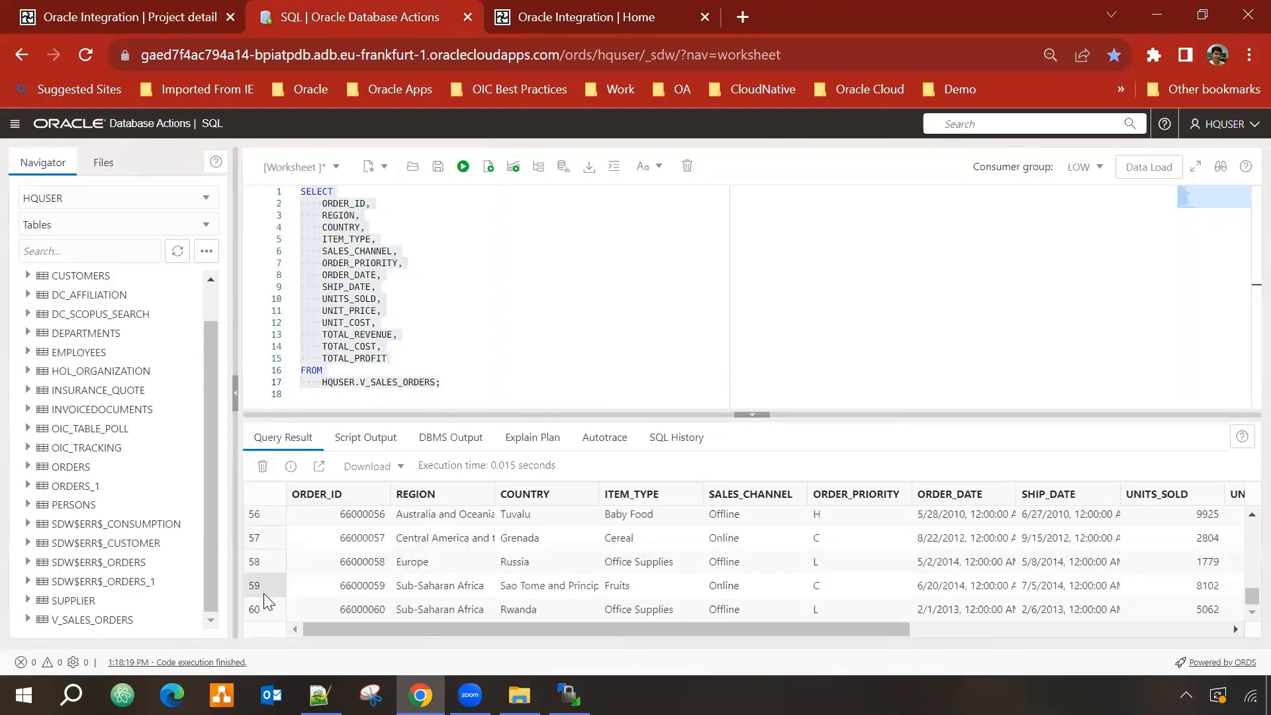
{"action": "scroll", "coordinate": [521, 570], "scroll_direction": "up", "scroll_amount": 3}
{"action": "scroll", "coordinate": [521, 569], "scroll_direction": "up", "scroll_amount": 10}
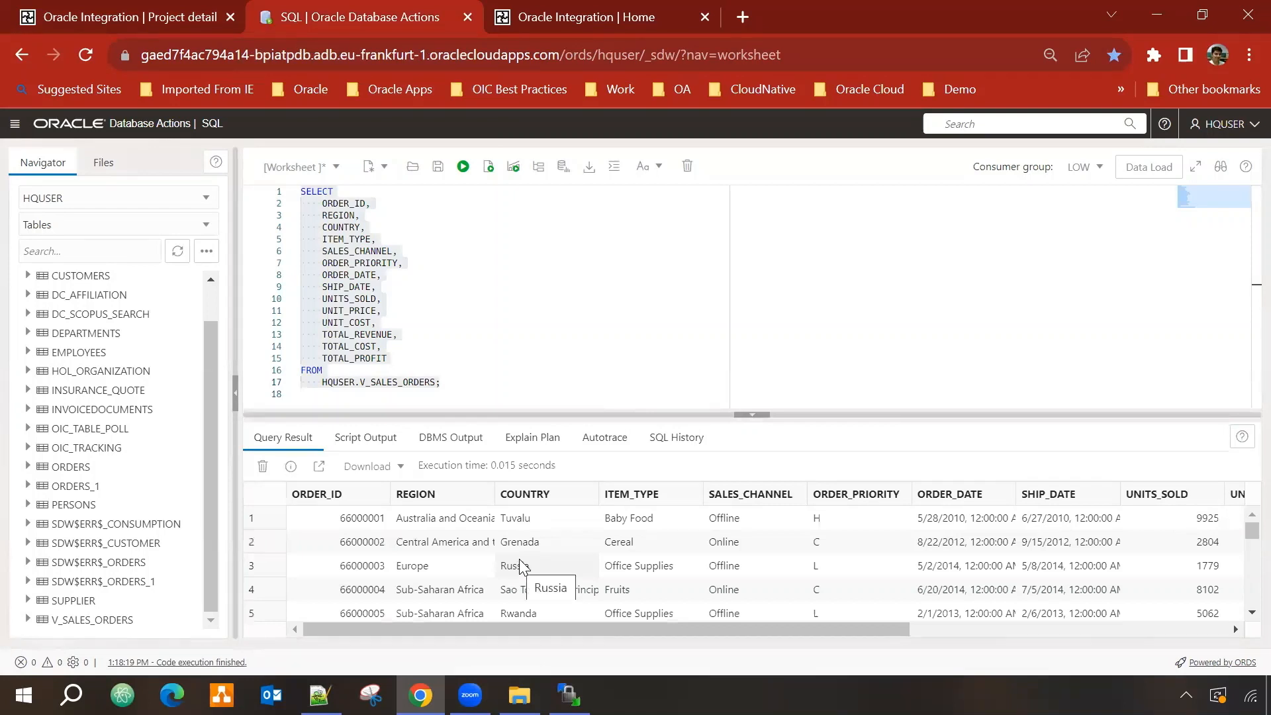
{"action": "left_click", "coordinate": [126, 23]}
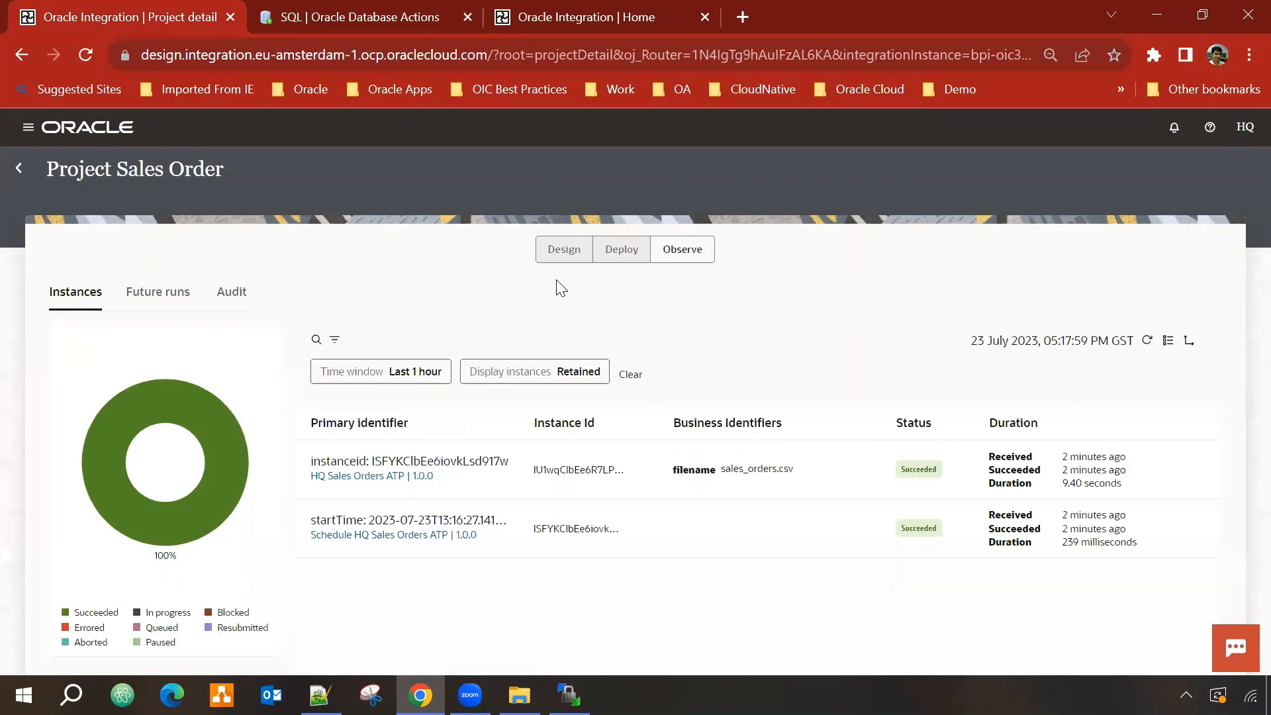
Step: Create deployment 'Project SalesOrders Dep 001' with both integrations at version 1.0.0 and save it
{"action": "left_click", "coordinate": [568, 252]}
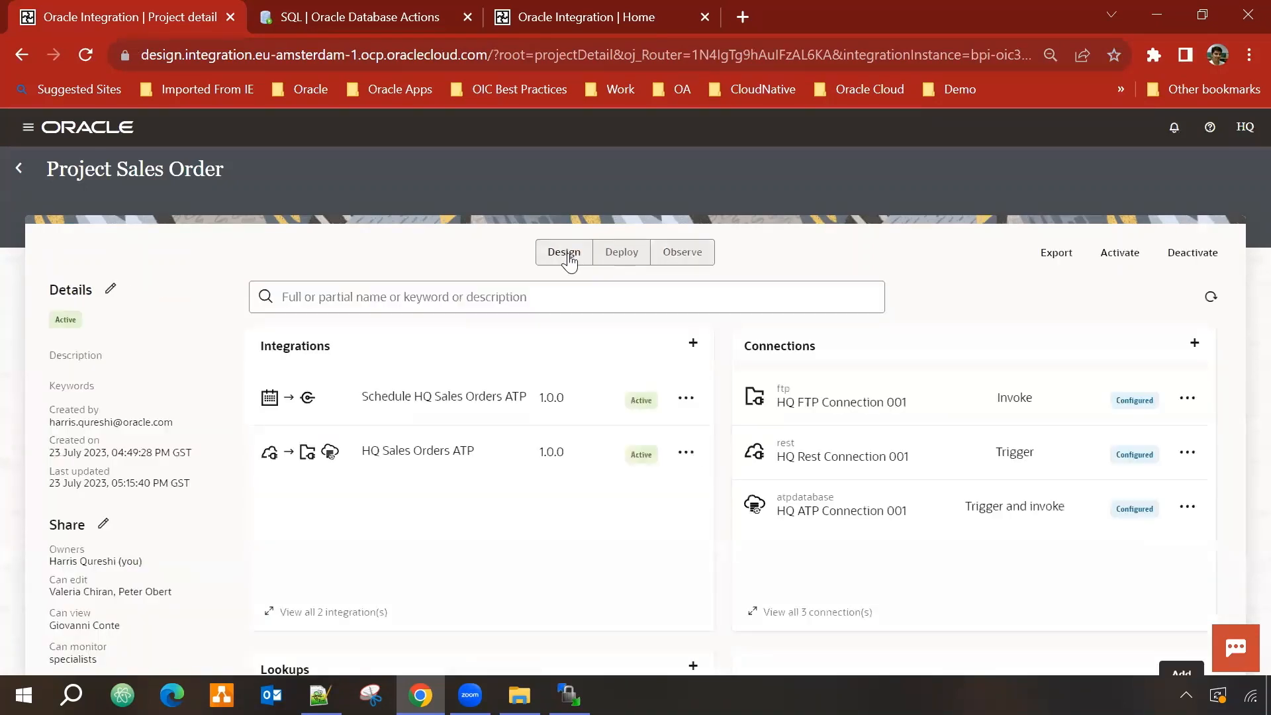
{"action": "left_click", "coordinate": [622, 256]}
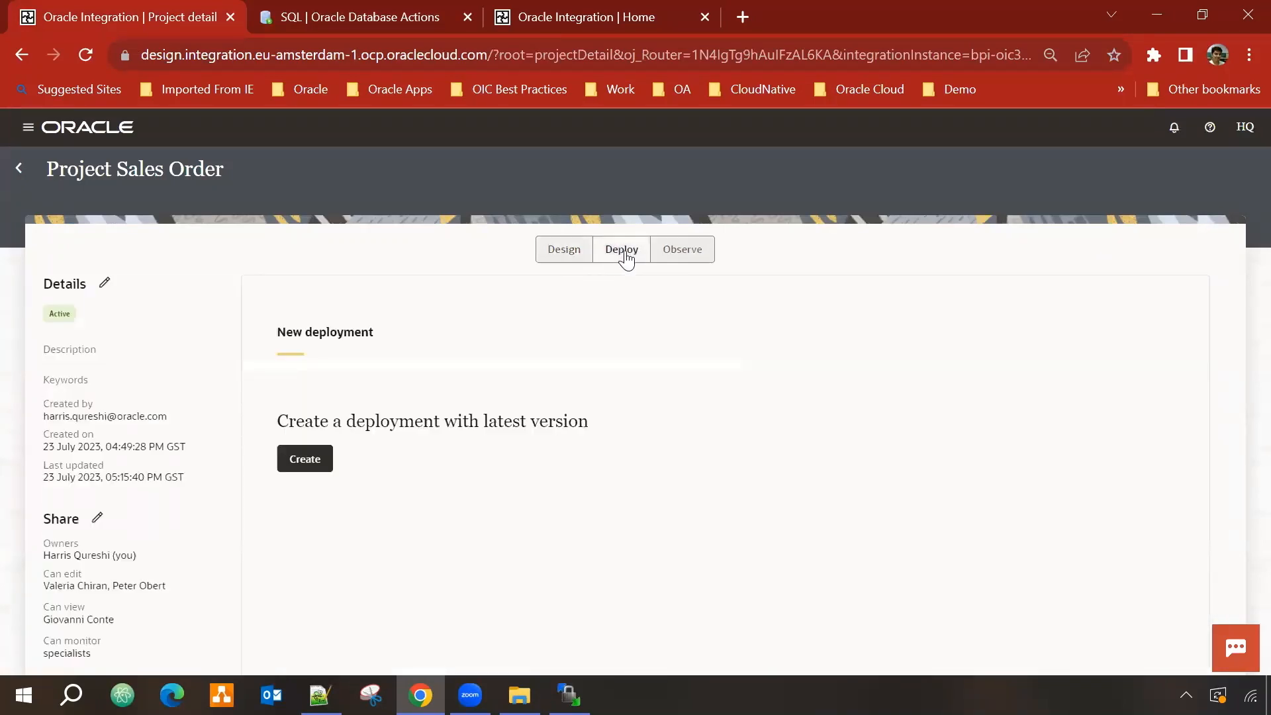
{"action": "left_click", "coordinate": [306, 462]}
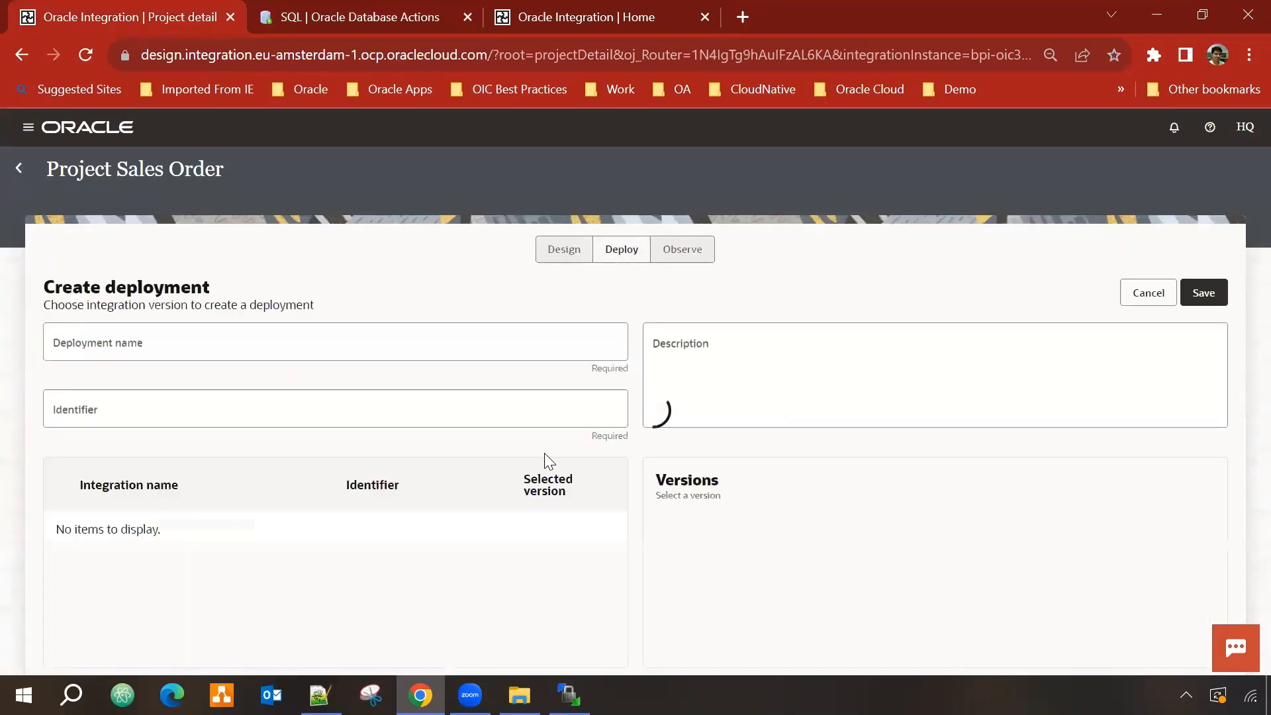
{"action": "left_click", "coordinate": [284, 346]}
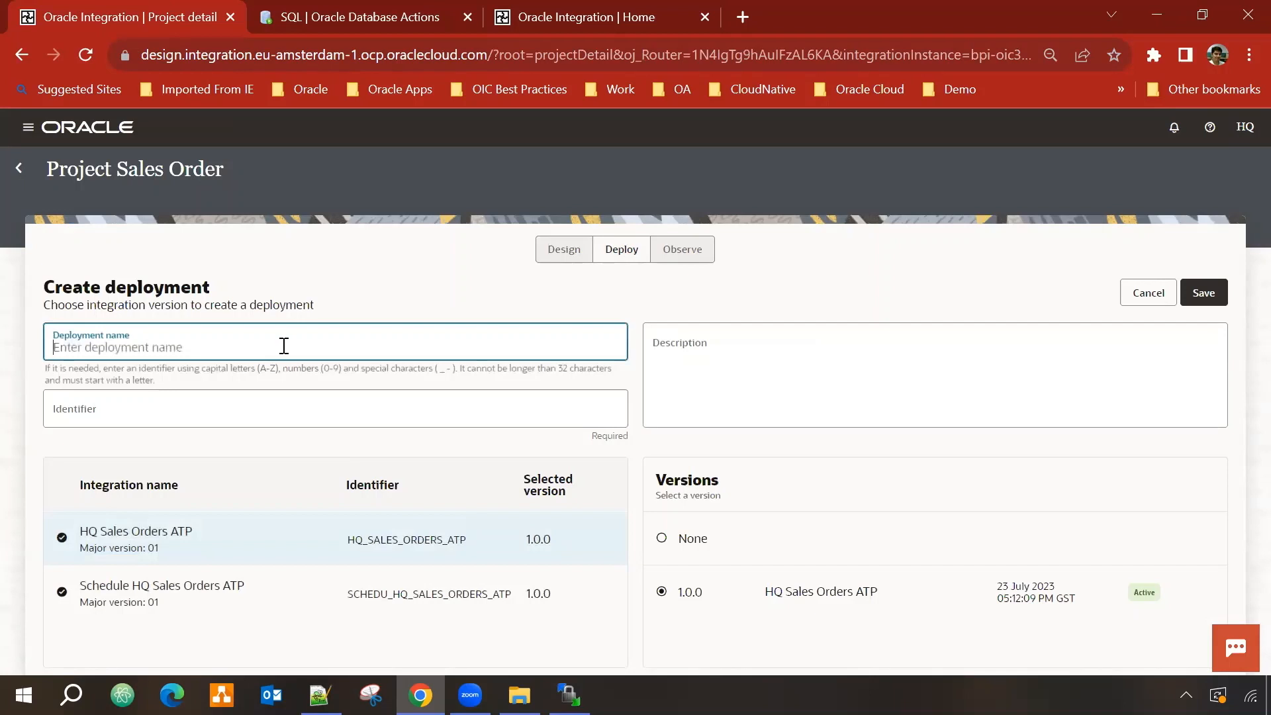
{"action": "type", "text": "Project"}
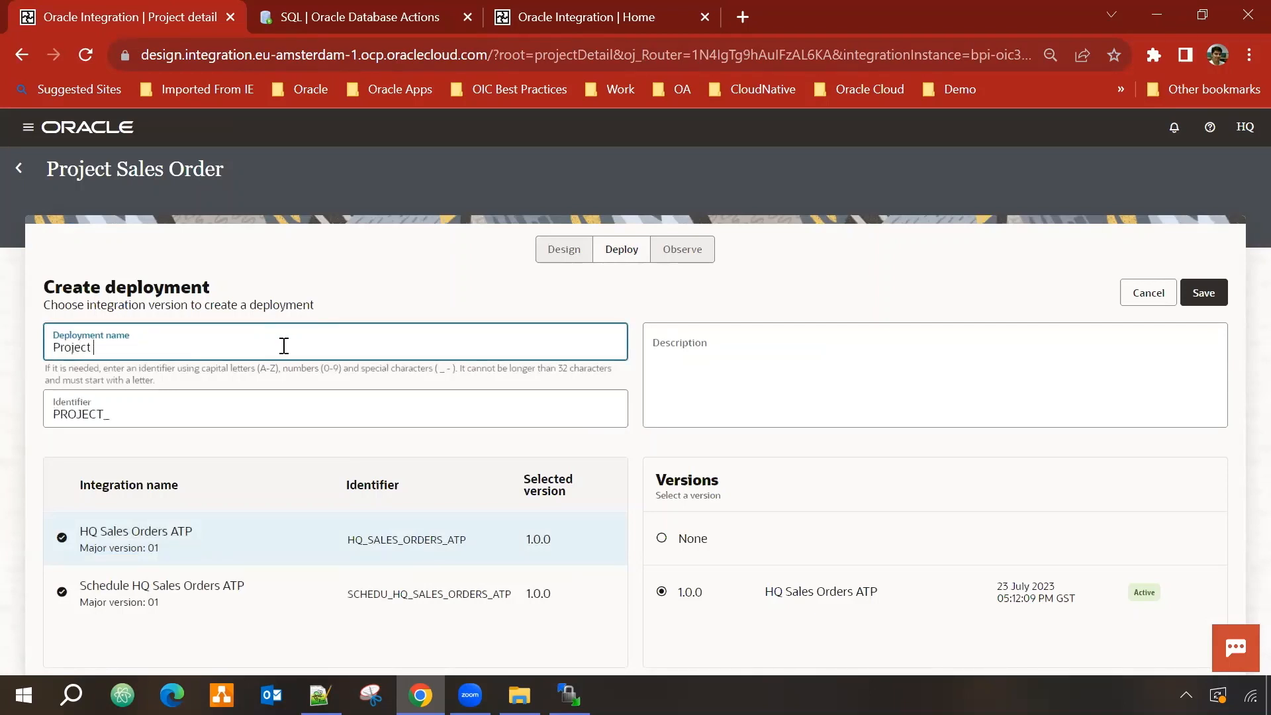
{"action": "type", "text": " Sales Otrde"}
{"action": "key", "text": "BackSpace"}
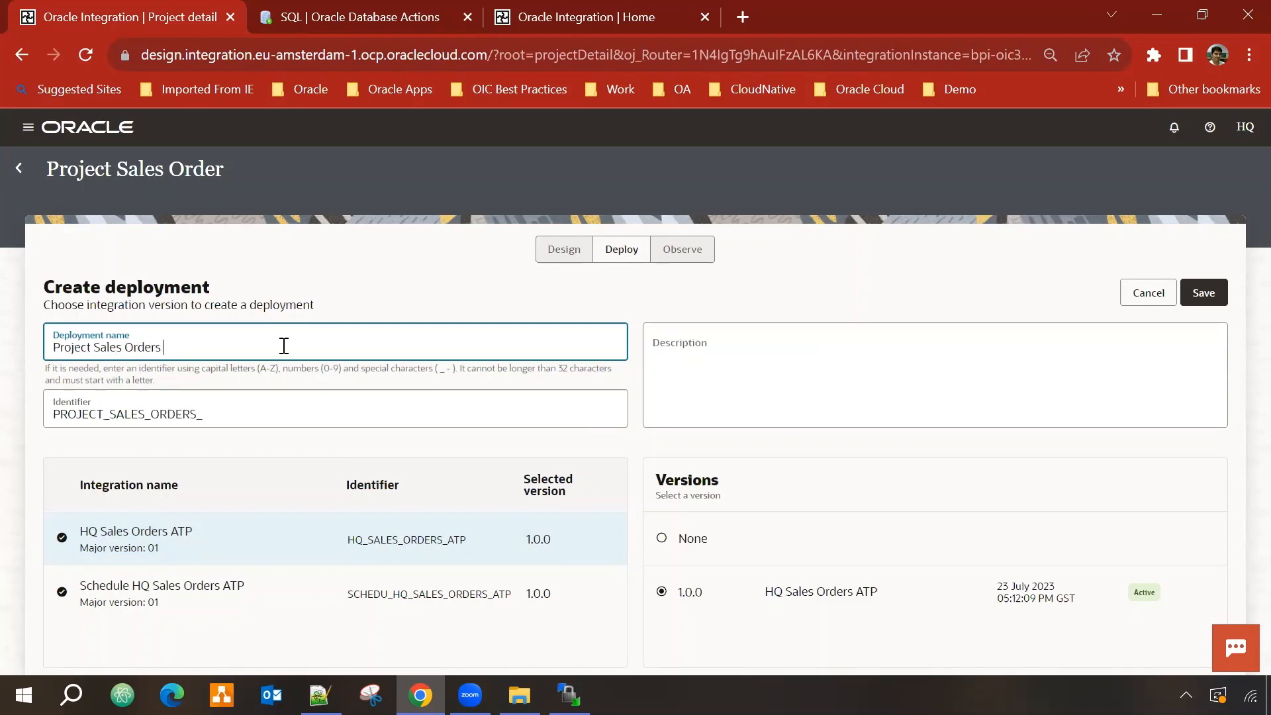
{"action": "type", "text": "Deployment"}
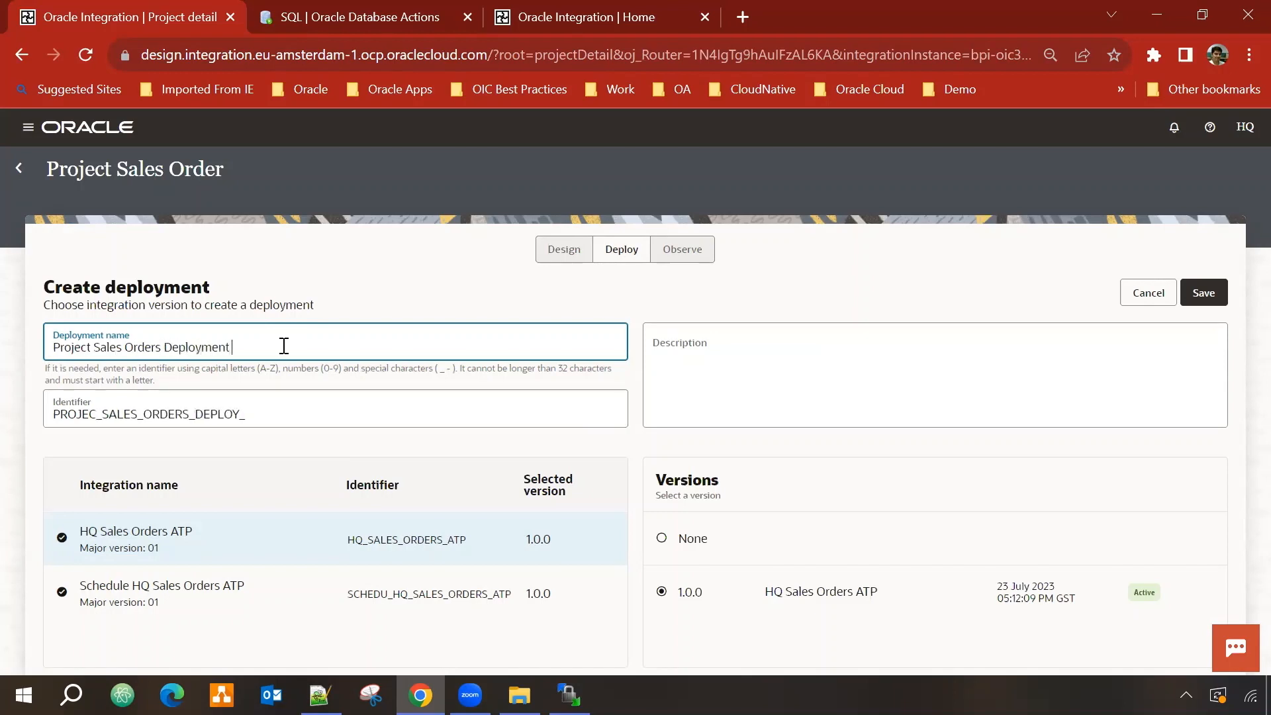
{"action": "key", "text": "BackSpace"}
{"action": "key", "text": "BackSpace"}
{"action": "key", "text": "BackSpace"}
{"action": "key", "text": "BackSpace"}
{"action": "key", "text": "BackSpace"}
{"action": "key", "text": "BackSpace"}
{"action": "key", "text": "BackSpace"}
{"action": "key", "text": "BackSpace"}
{"action": "key", "text": "BackSpace"}
{"action": "key", "text": "BackSpace"}
{"action": "key", "text": "BackSpace"}
{"action": "key", "text": "BackSpace"}
{"action": "key", "text": "BackSpace"}
{"action": "key", "text": "BackSpace"}
{"action": "key", "text": "BackSpace"}
{"action": "key", "text": "BackSpace"}
{"action": "key", "text": "BackSpace"}
{"action": "key", "text": "BackSpace"}
{"action": "key", "text": "BackSpace"}
{"action": "key", "text": "BackSpace"}
{"action": "key", "text": "BackSpace"}
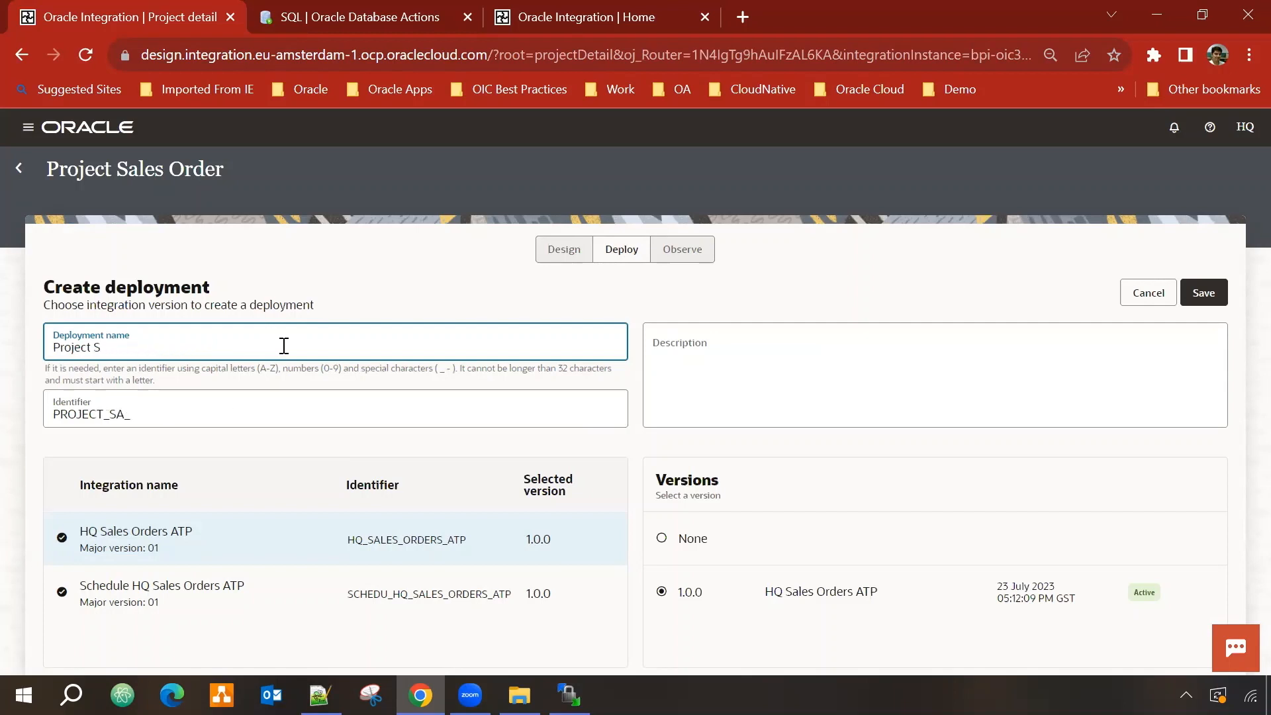
{"action": "type", "text": "SalesOrders Dep"}
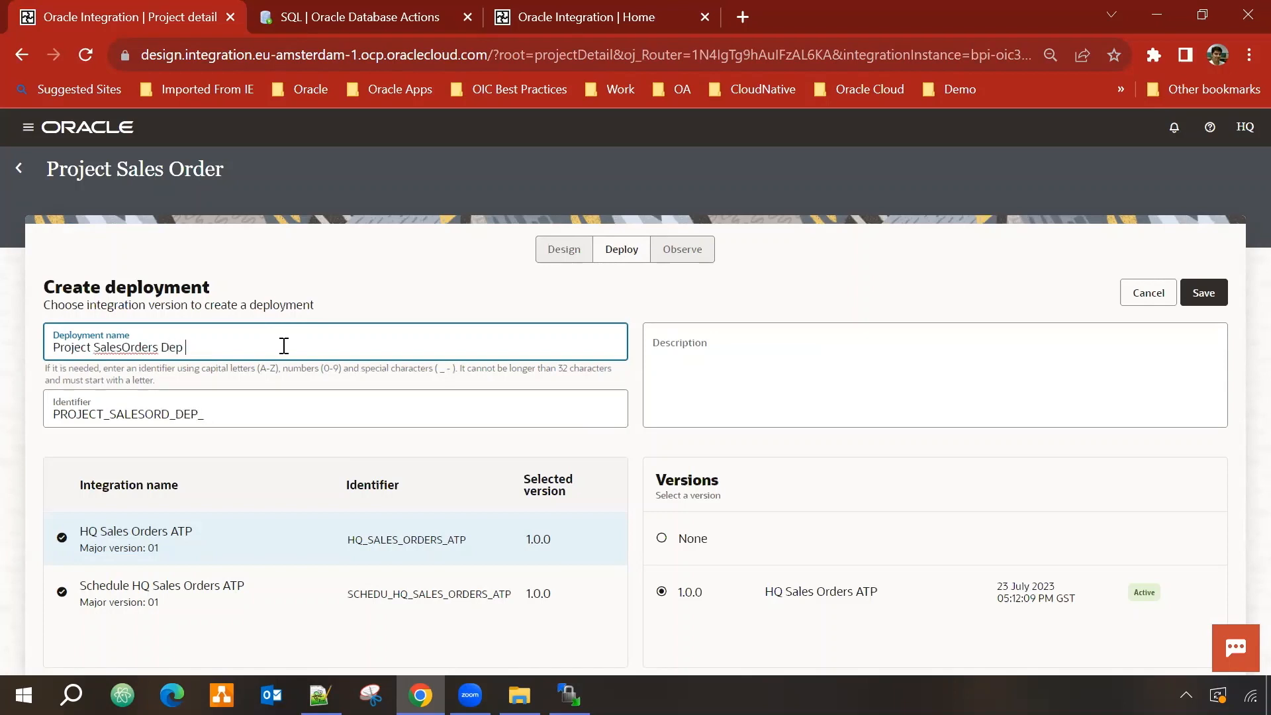
{"action": "type", "text": " 001"}
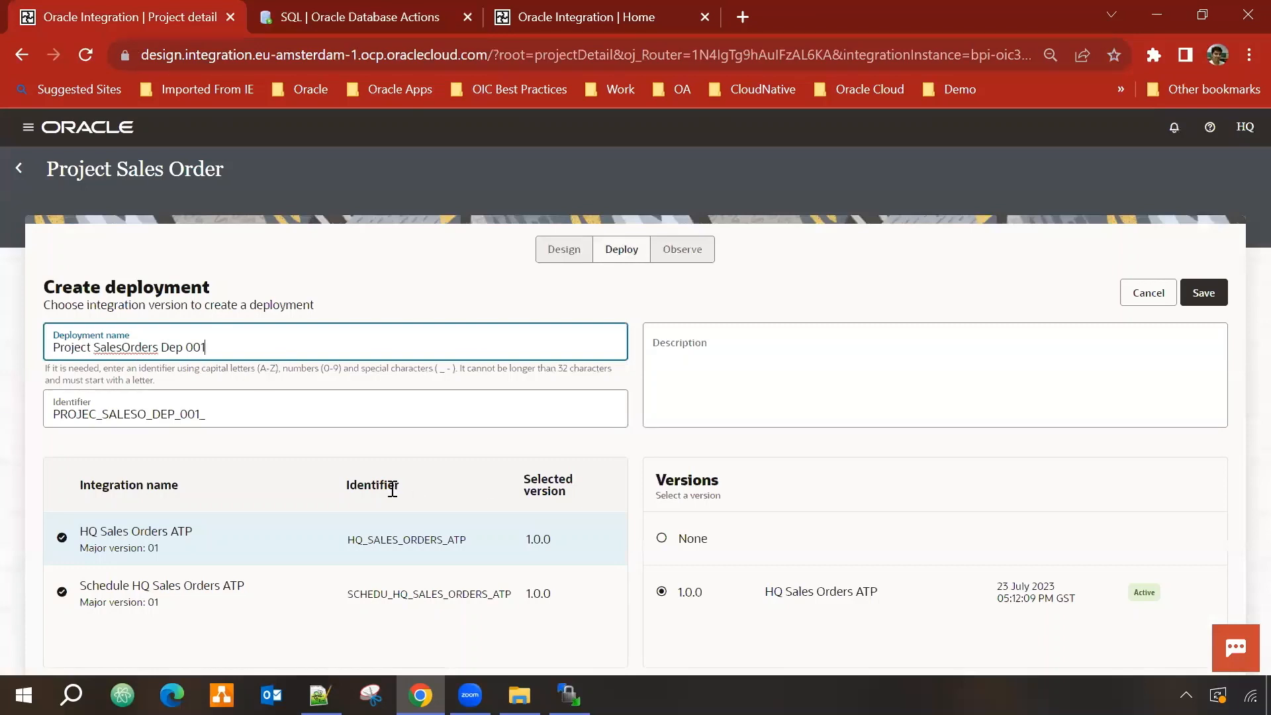
{"action": "left_click", "coordinate": [124, 640]}
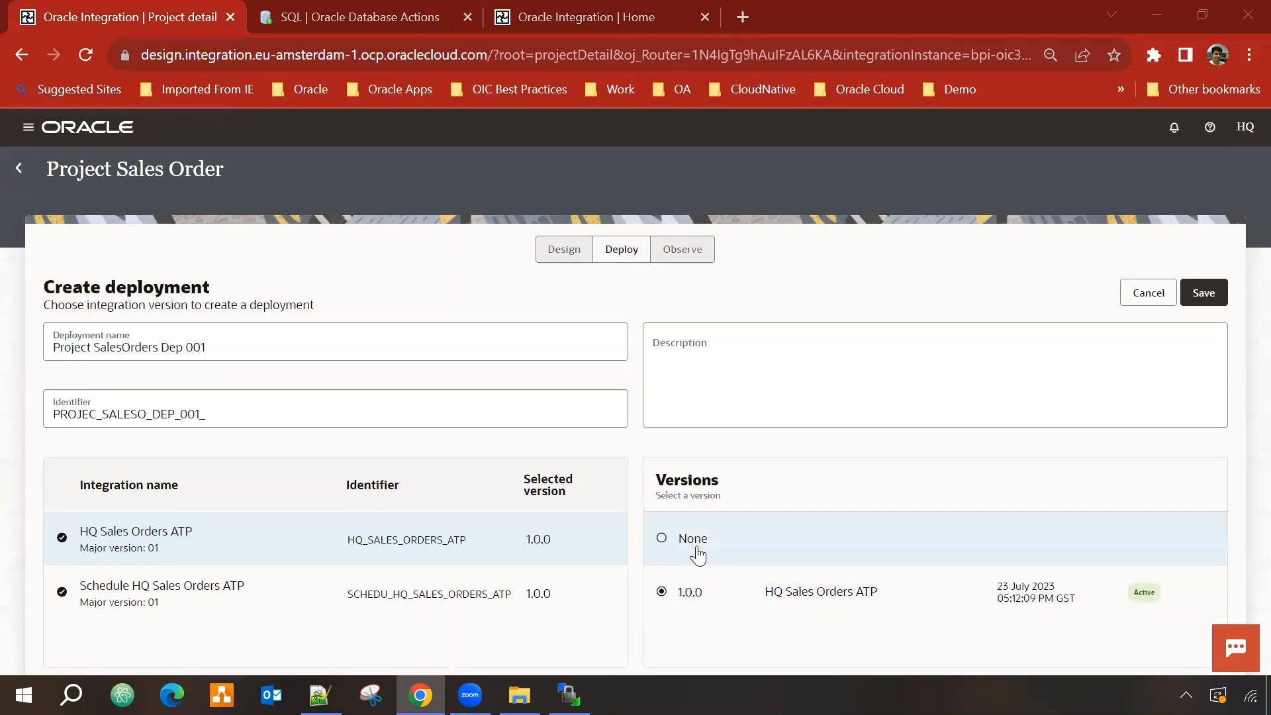
{"action": "left_click", "coordinate": [258, 598]}
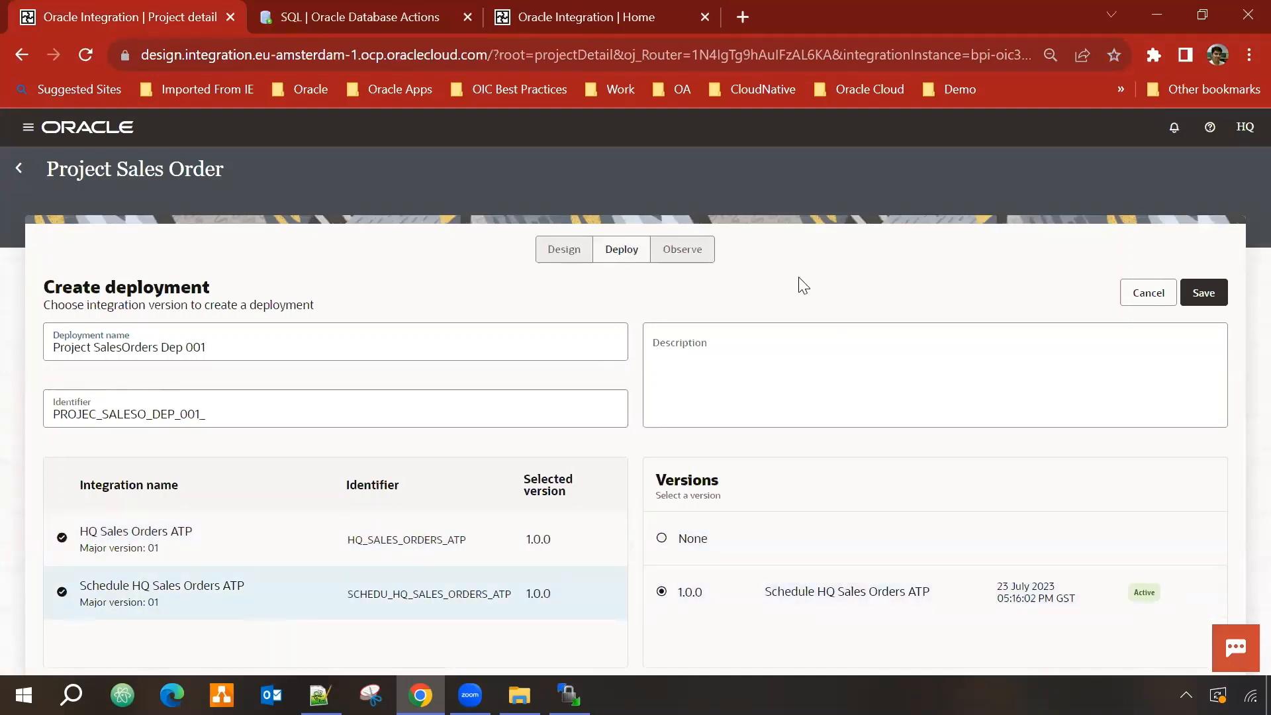
{"action": "left_click", "coordinate": [1204, 292]}
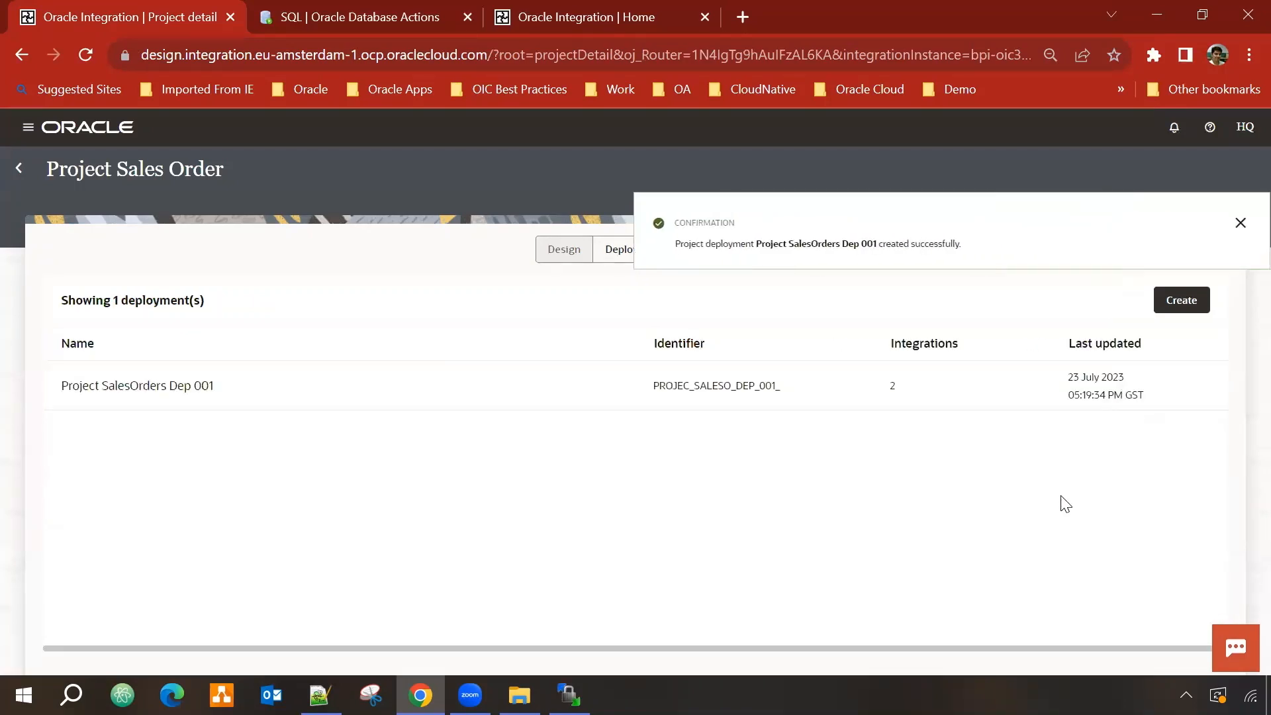
Step: Deactivate Project SalesOrders Dep 001, check its integrations show Configured, then return to Deploy
{"action": "left_click", "coordinate": [1257, 223]}
{"action": "mouse_move", "coordinate": [1155, 384]}
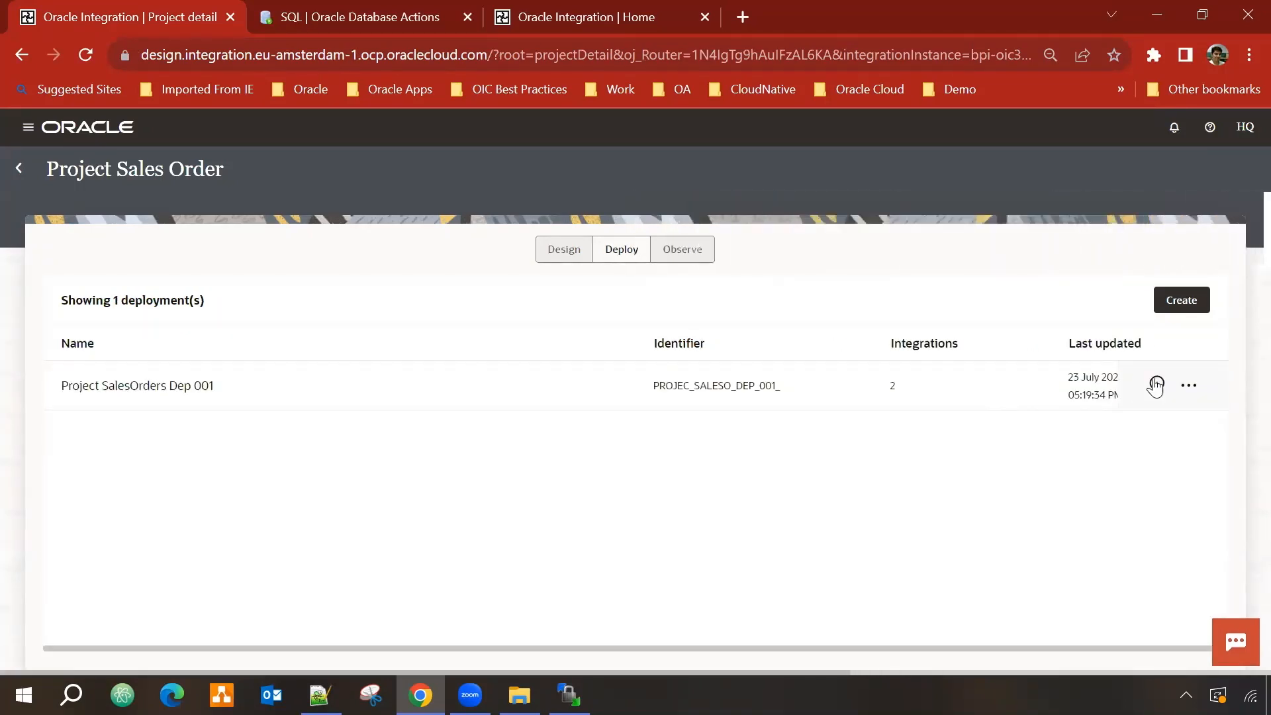
{"action": "left_click", "coordinate": [1157, 386]}
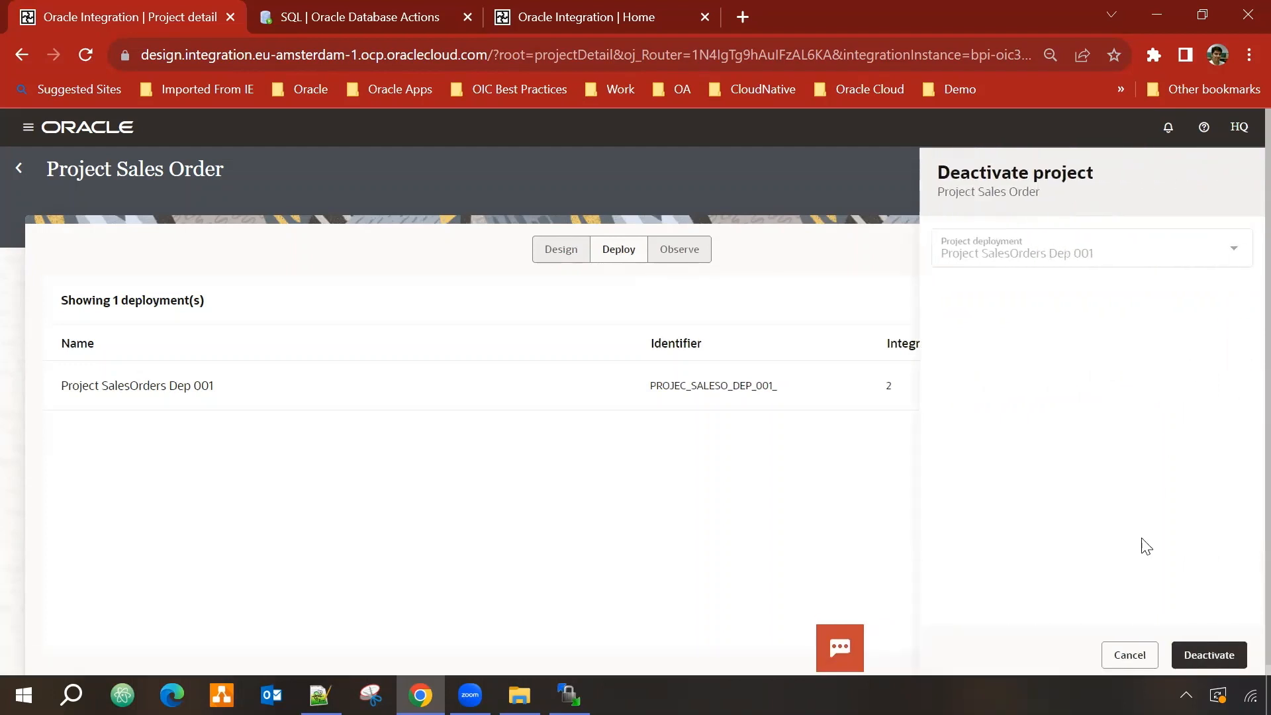
{"action": "left_click", "coordinate": [1131, 653]}
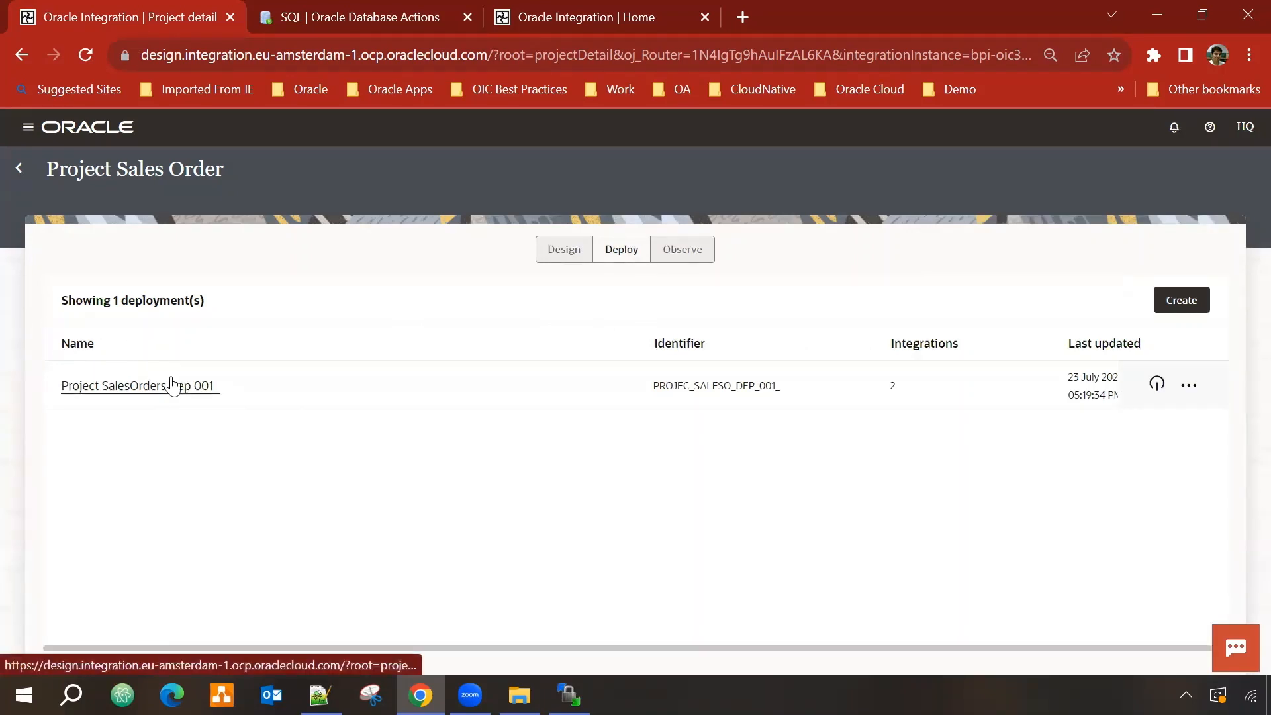
{"action": "left_click", "coordinate": [1158, 386]}
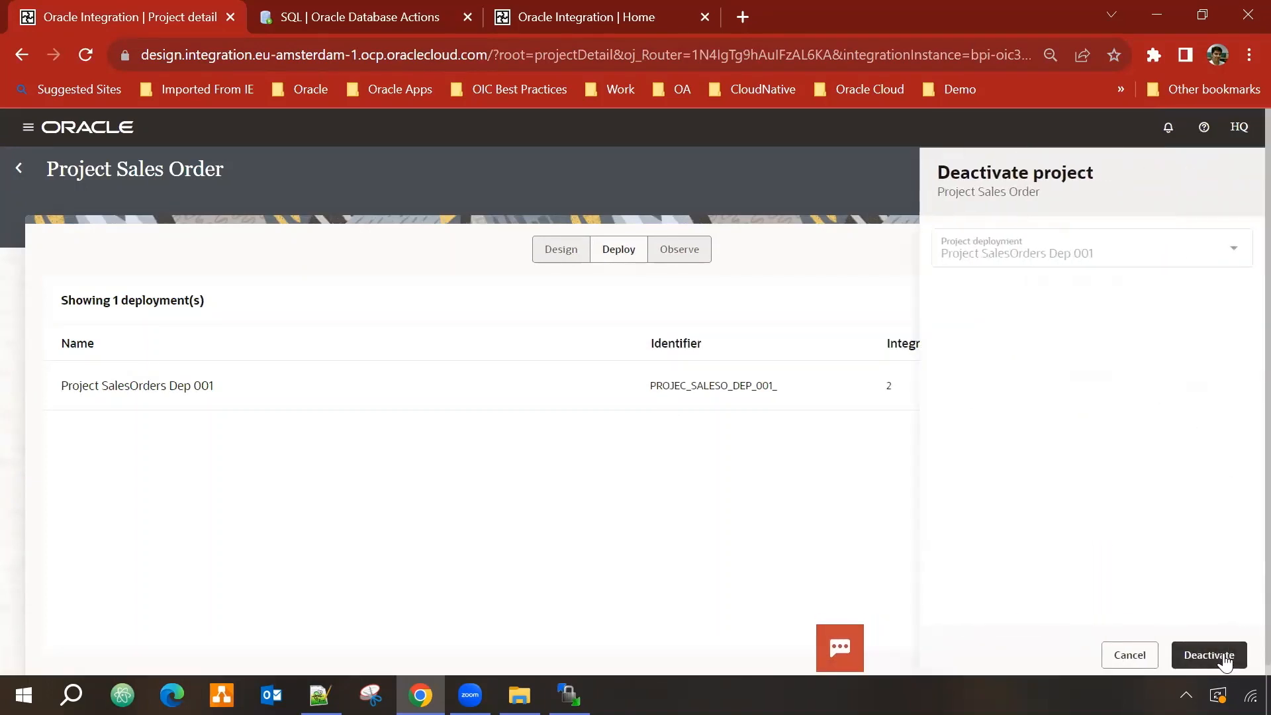
{"action": "left_click", "coordinate": [1226, 659]}
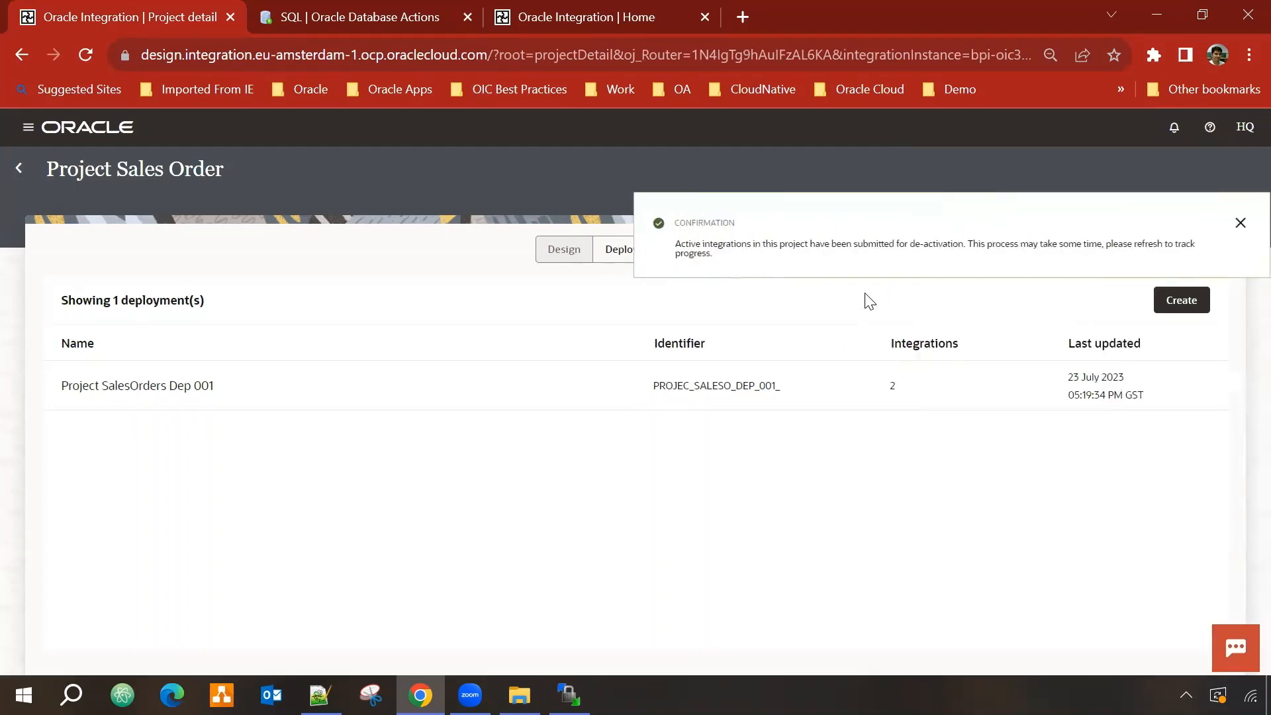
{"action": "left_click", "coordinate": [563, 250]}
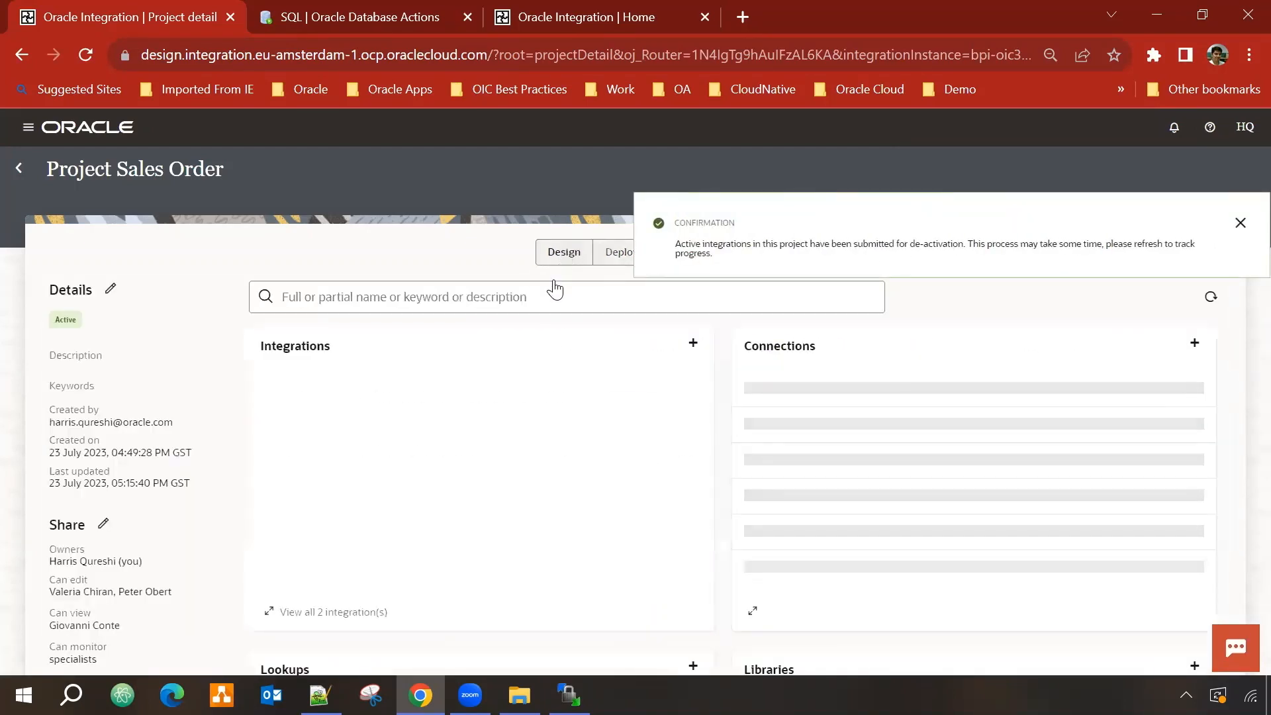
{"action": "left_click", "coordinate": [1240, 223]}
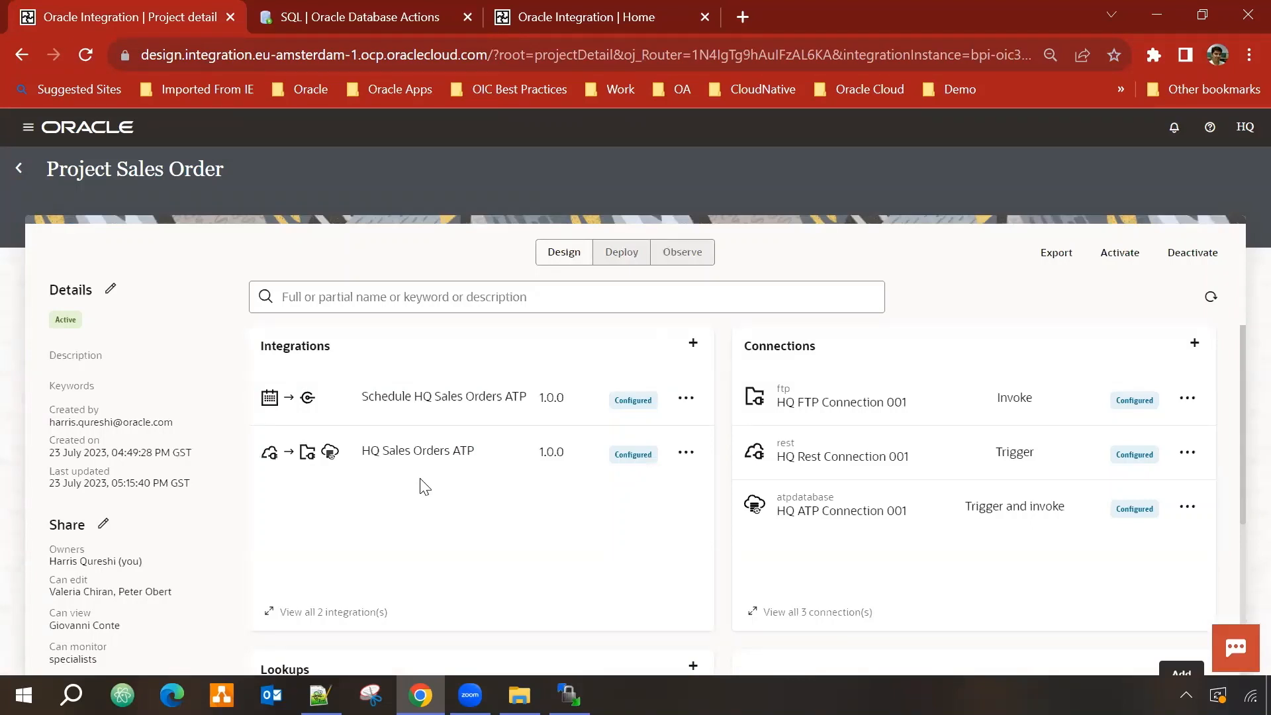
{"action": "left_click", "coordinate": [620, 251]}
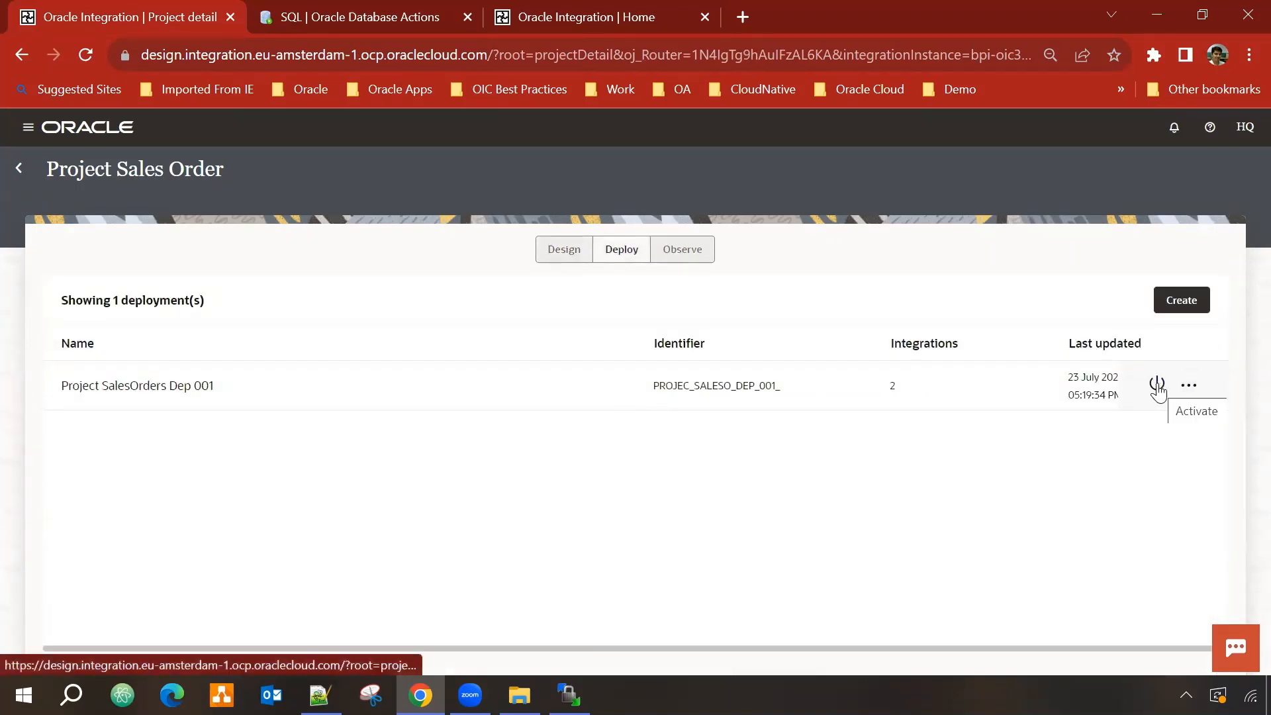
Step: Activate Project SalesOrders Dep 001 with the Audit tracing level
{"action": "left_click", "coordinate": [1158, 386]}
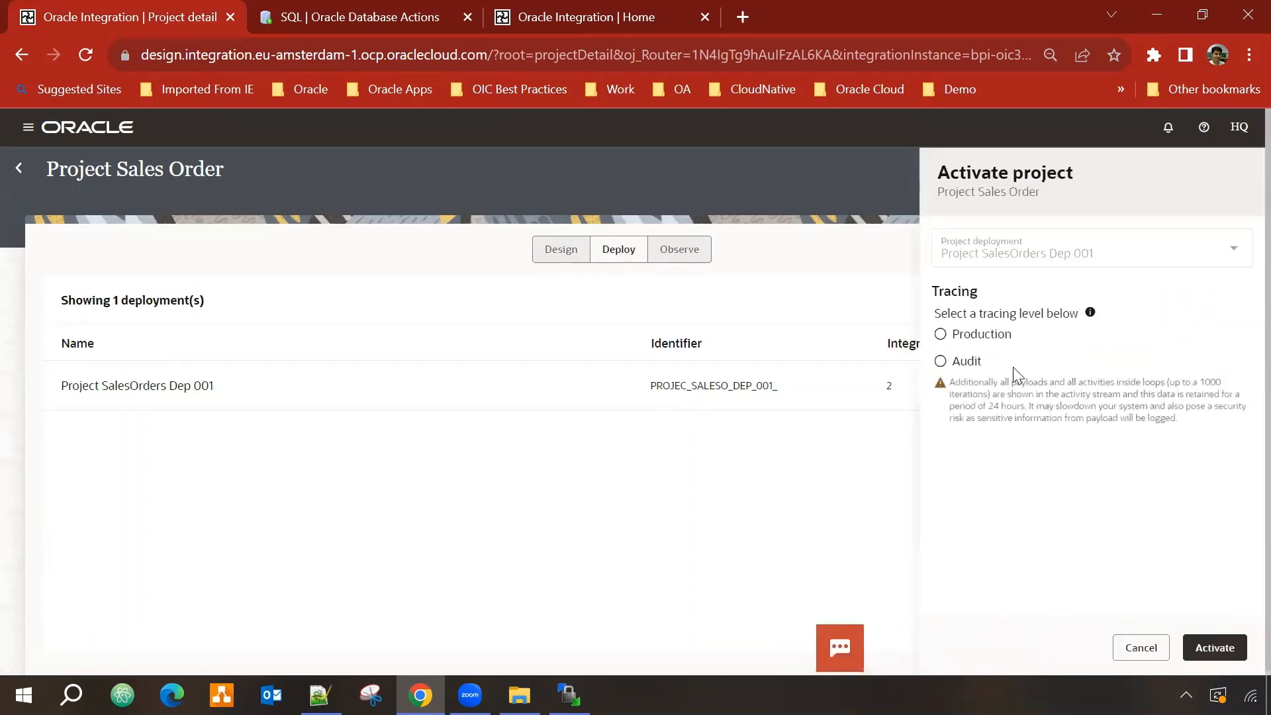
{"action": "left_click", "coordinate": [943, 361]}
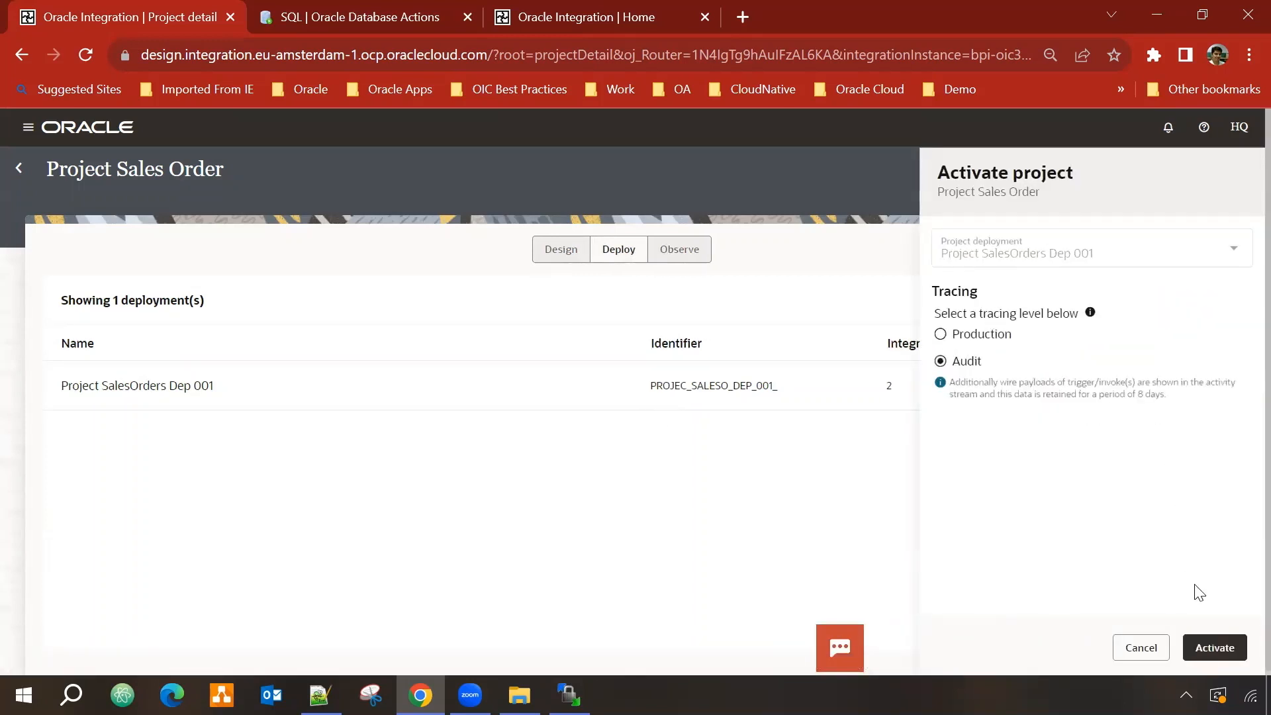
{"action": "left_click", "coordinate": [1206, 652]}
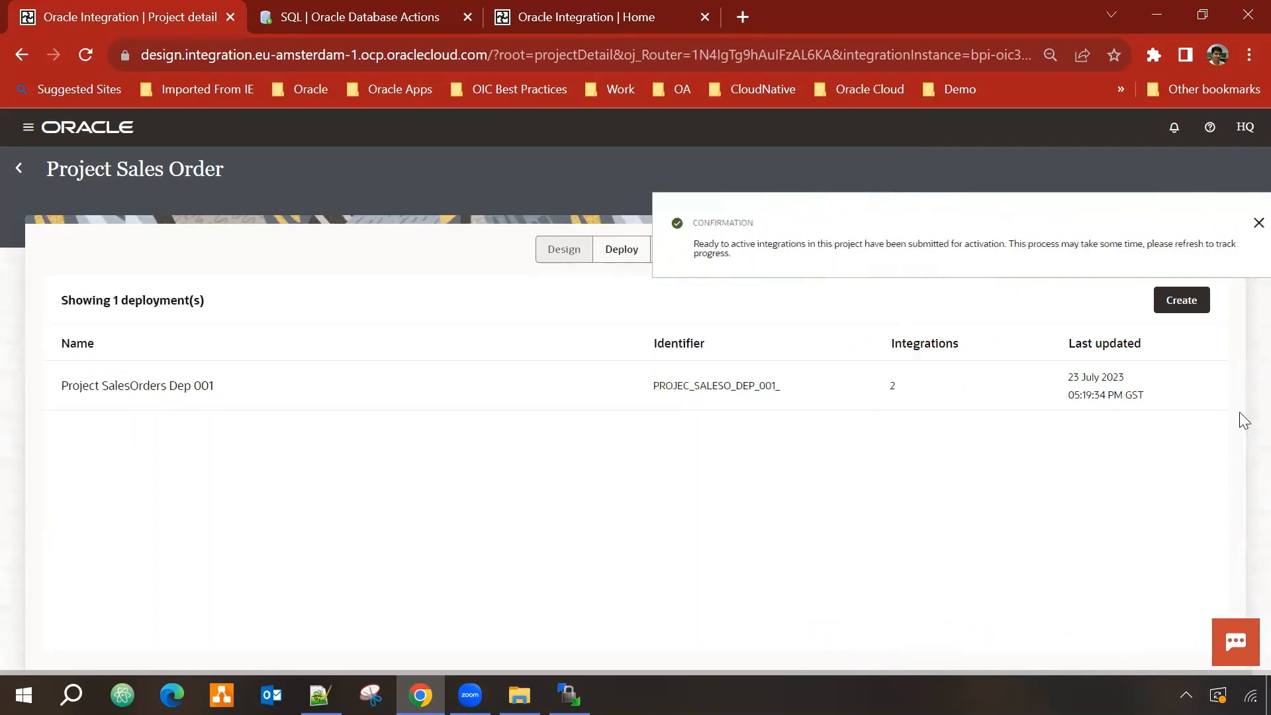
{"action": "left_click", "coordinate": [1238, 225]}
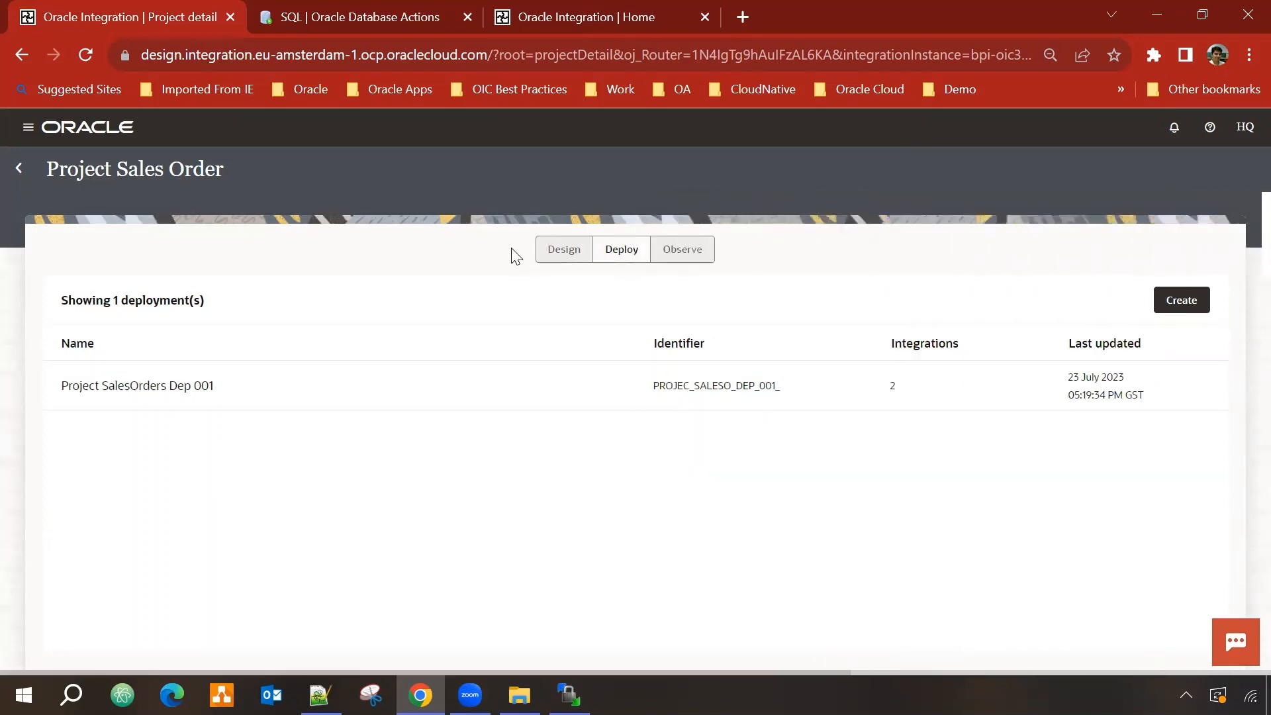
Step: Export the Project SalesOrders Dep 001 deployment as PROJECT_SALES_ORDER-PROJEC_SALESO_DEP_001_.car
{"action": "left_click", "coordinate": [558, 252]}
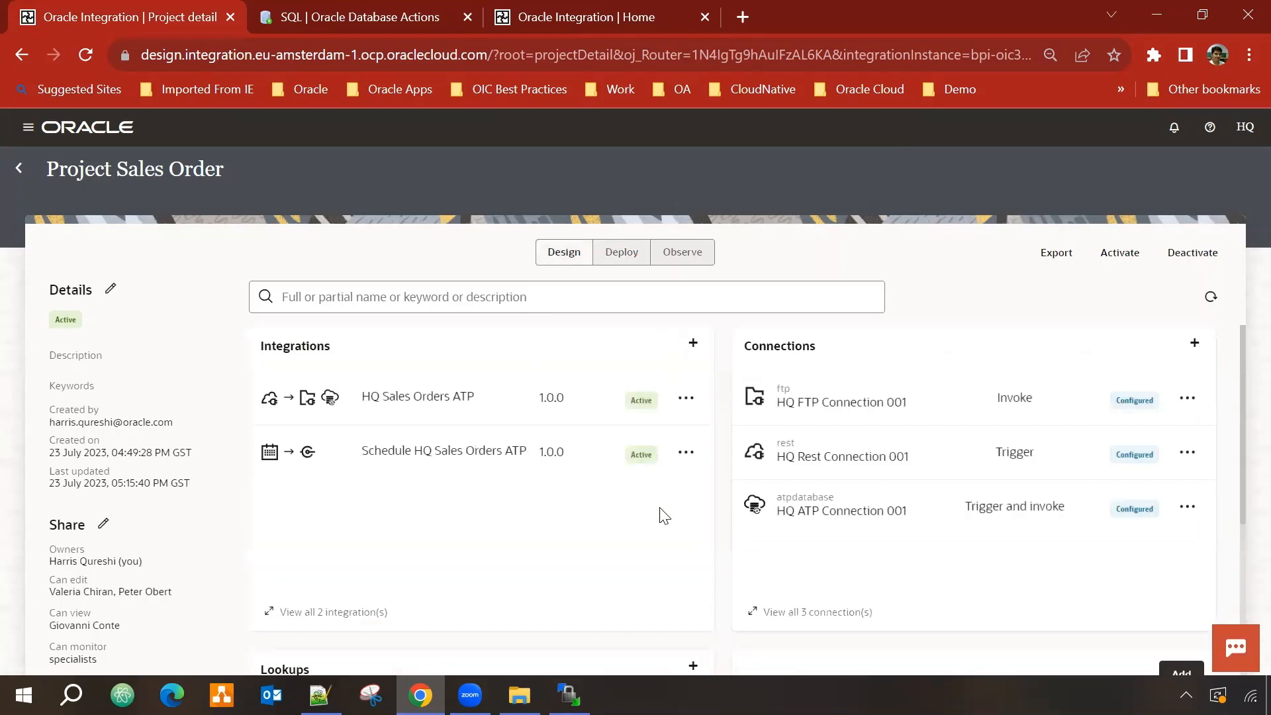
{"action": "left_click", "coordinate": [619, 256]}
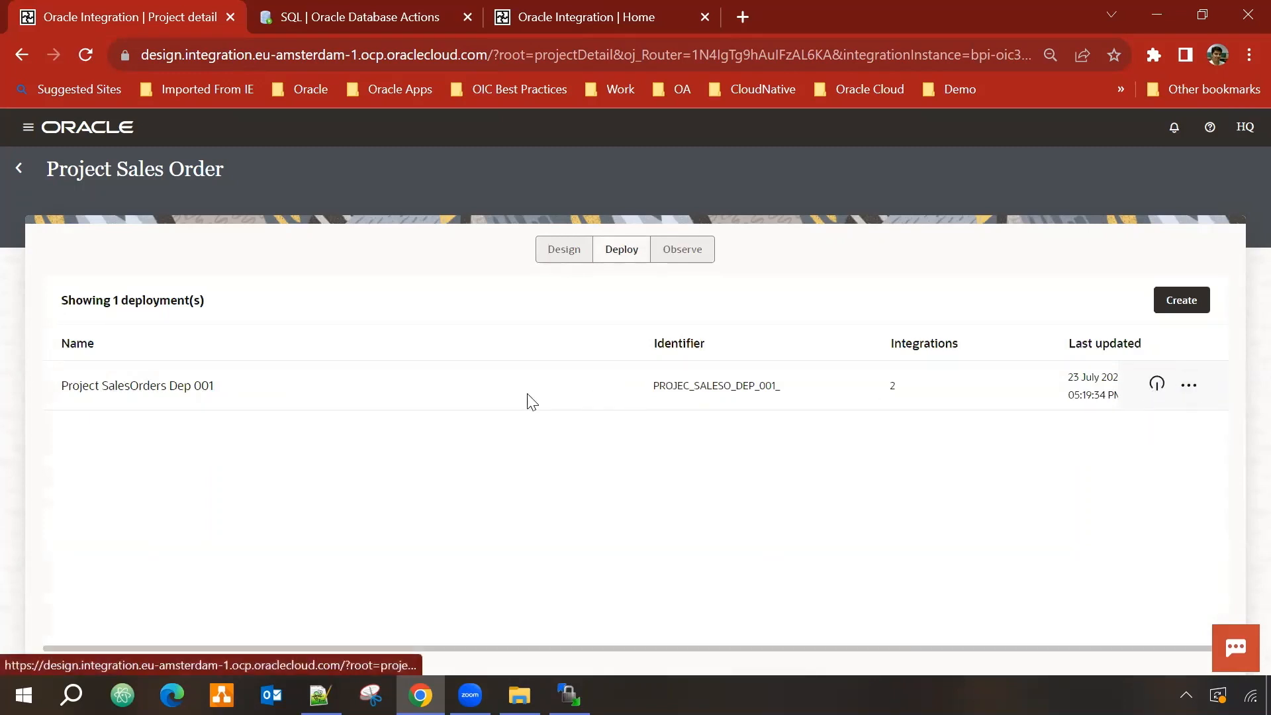
{"action": "left_click", "coordinate": [1192, 389]}
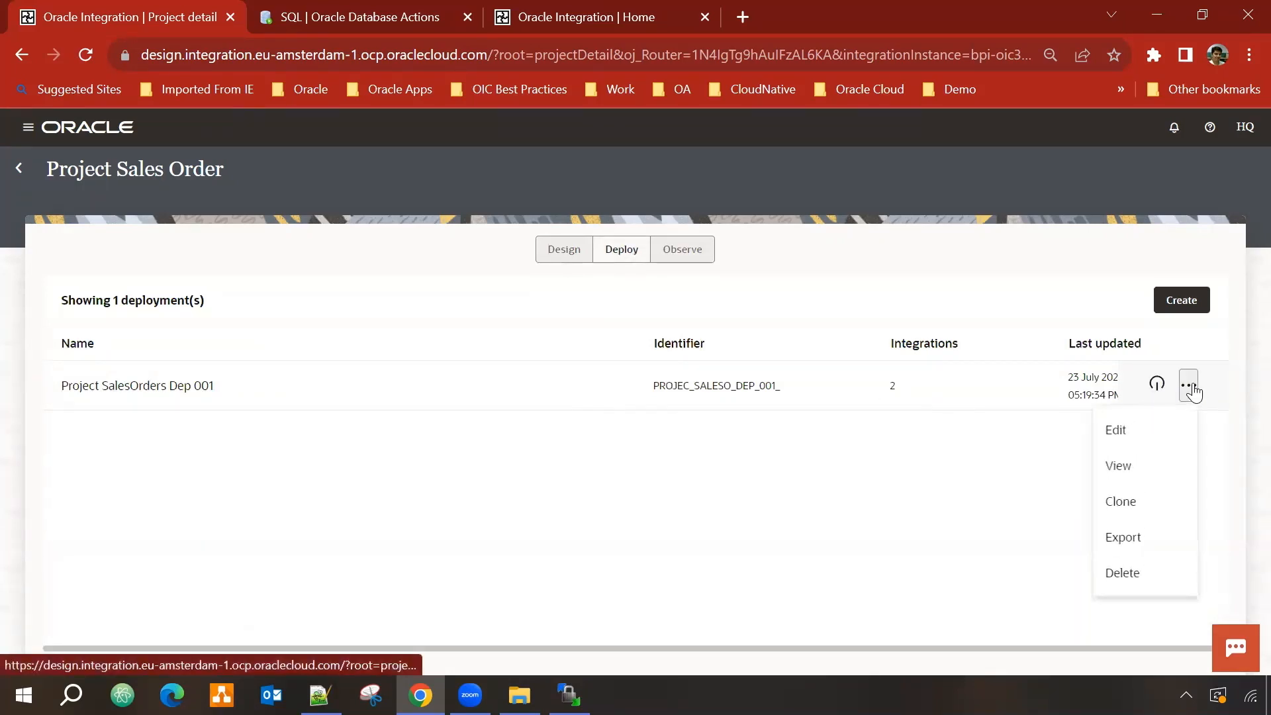
{"action": "left_click", "coordinate": [1140, 538]}
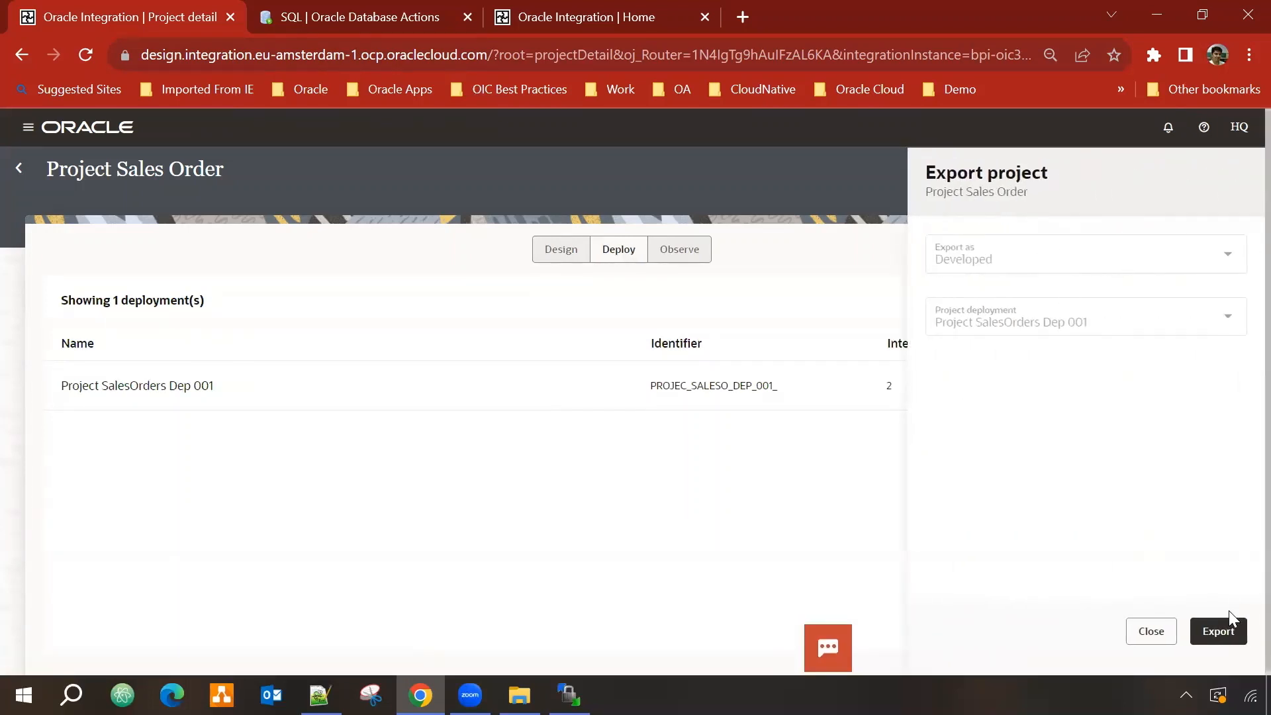
{"action": "left_click", "coordinate": [1219, 632]}
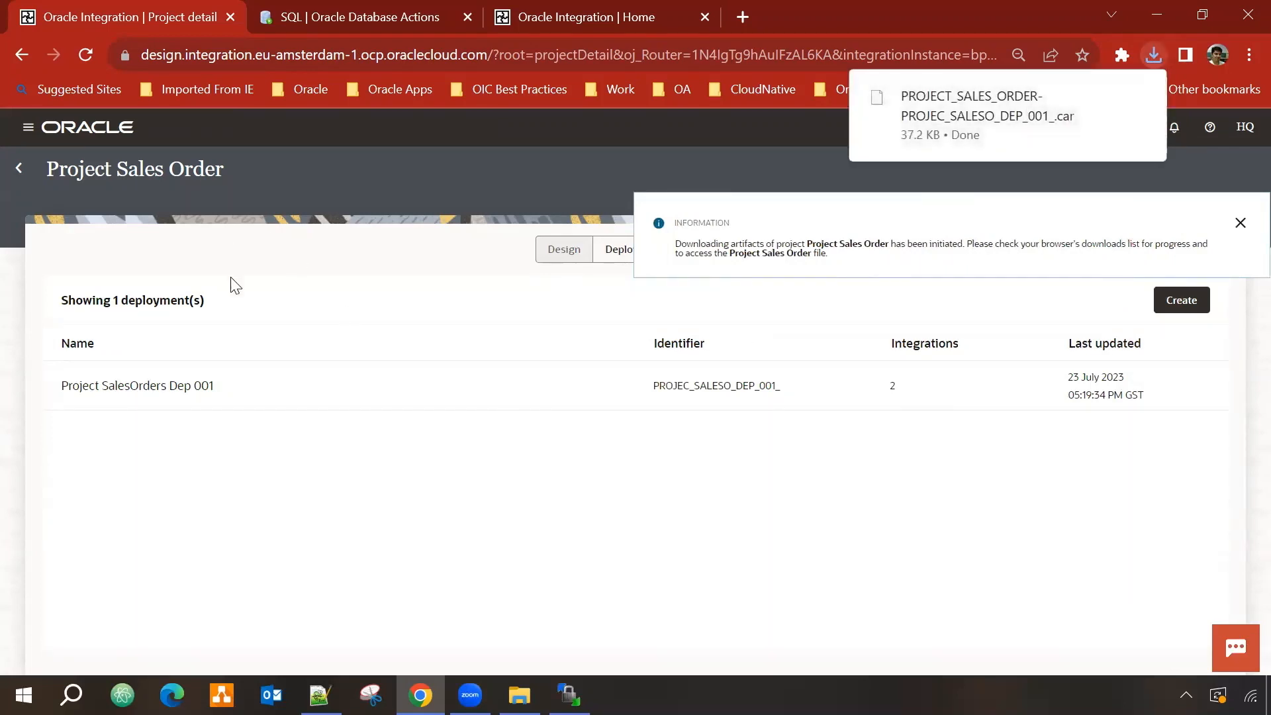
Step: On the other instance, import the exported Project Sales Order .car file from the Projects page
{"action": "left_click", "coordinate": [584, 14]}
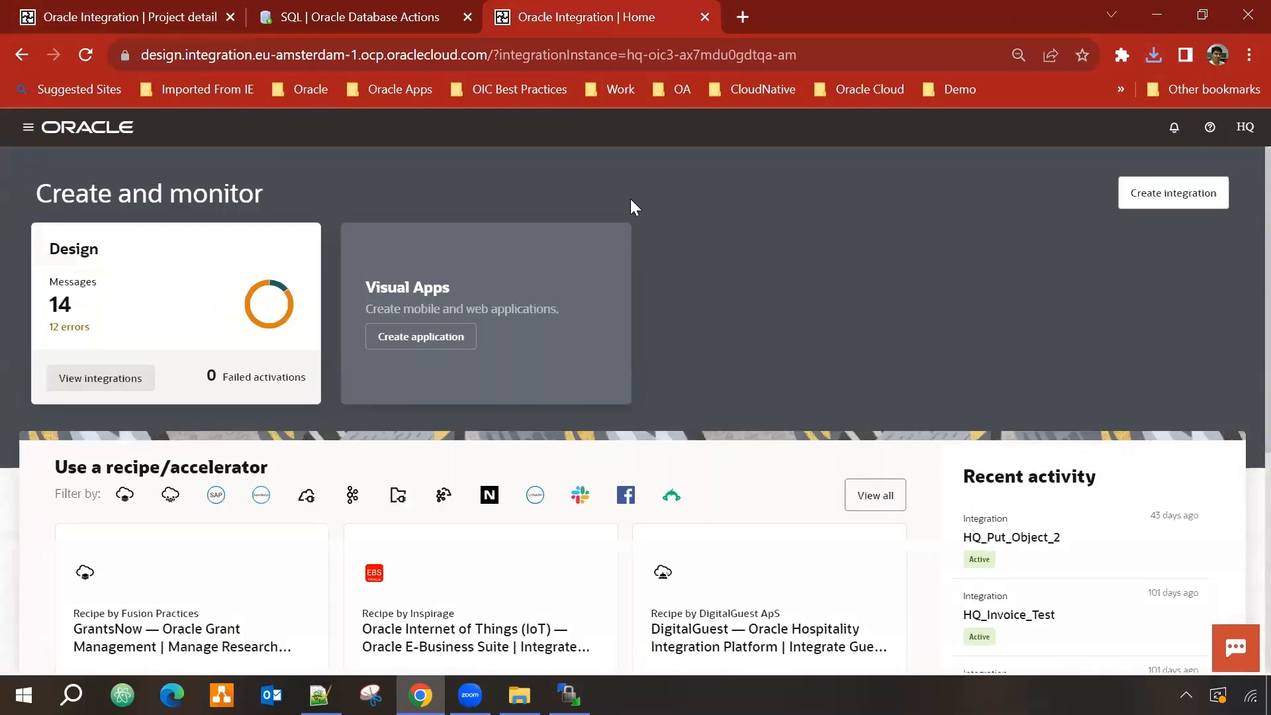
{"action": "left_click", "coordinate": [30, 126]}
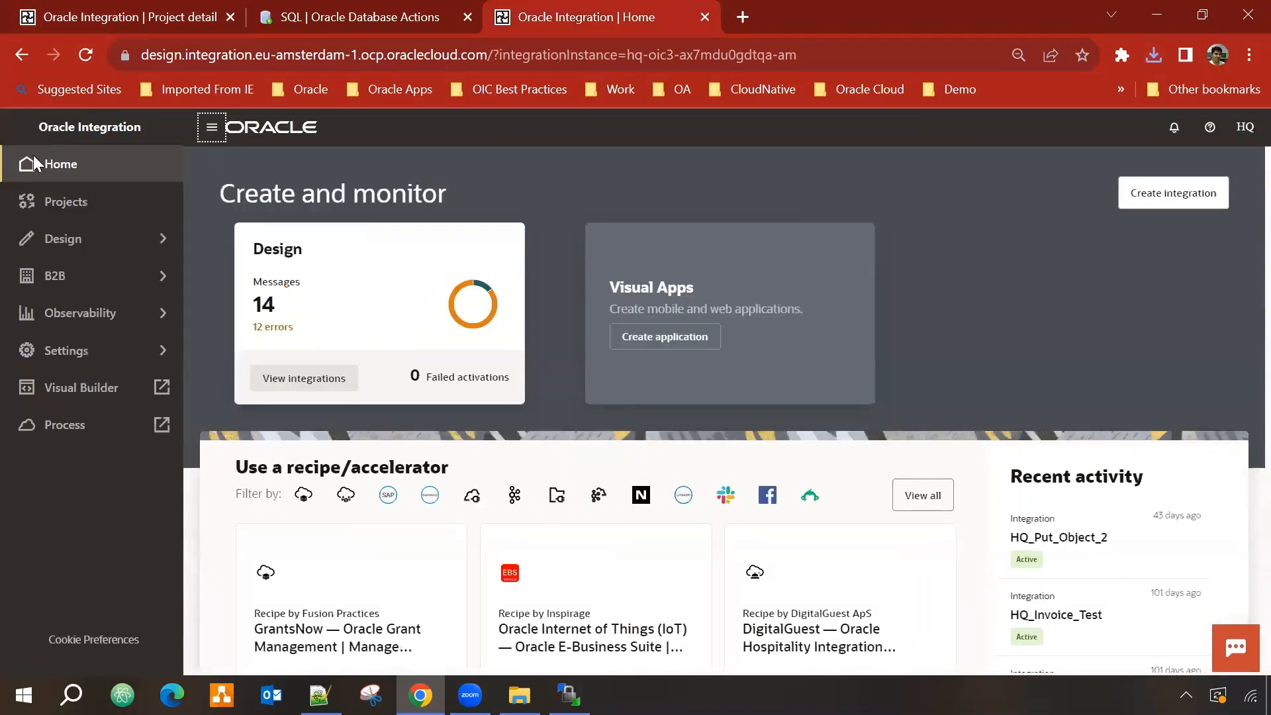
{"action": "left_click", "coordinate": [51, 204]}
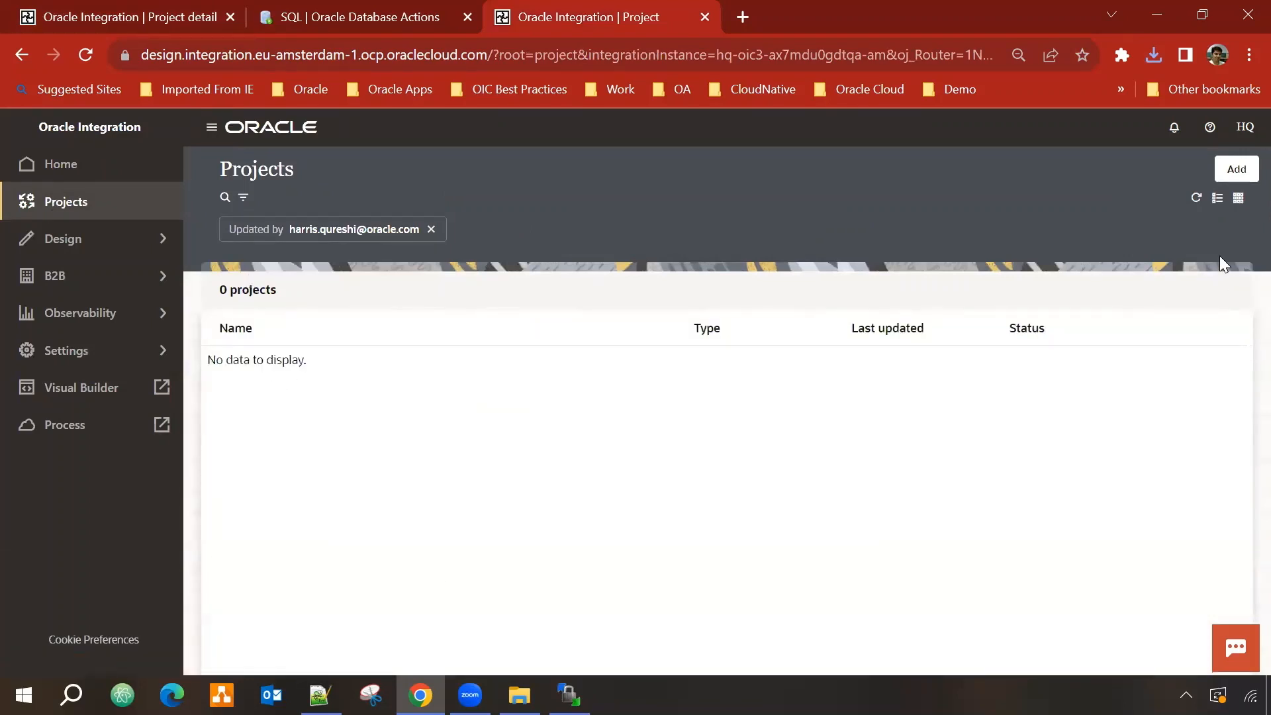
{"action": "left_click", "coordinate": [1239, 170]}
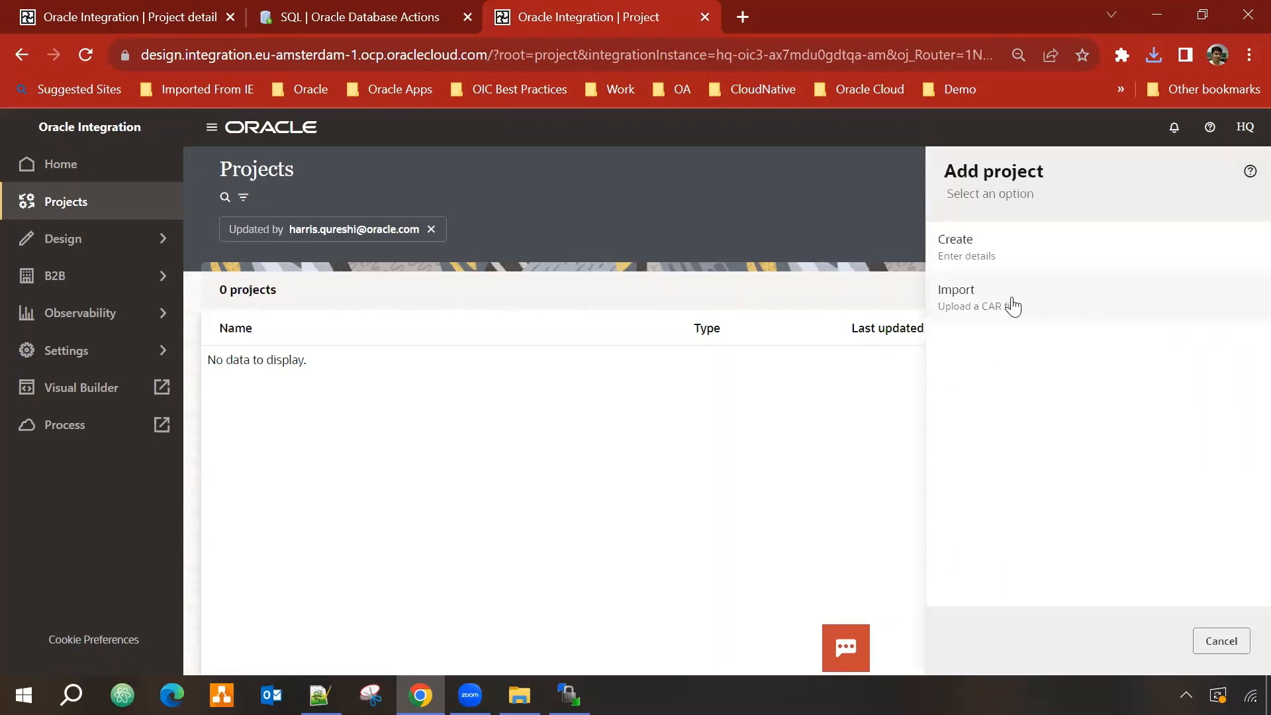
{"action": "left_click", "coordinate": [1014, 307]}
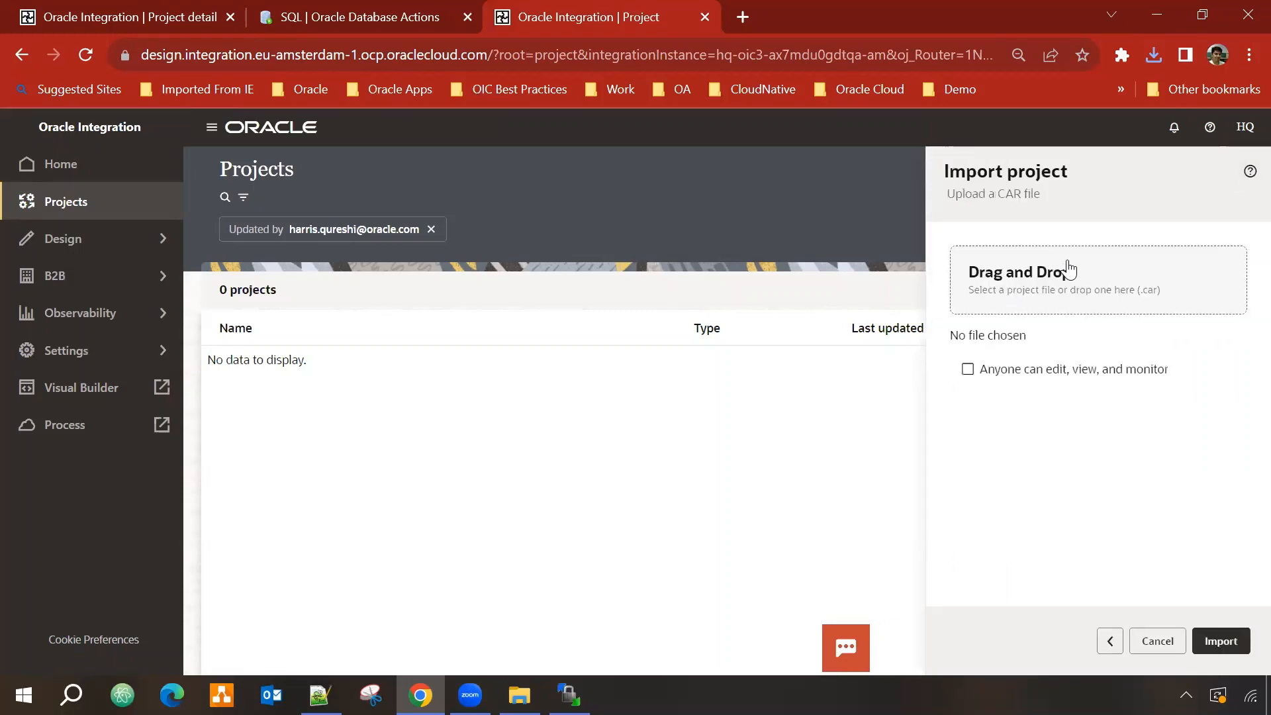
{"action": "left_click", "coordinate": [1040, 286]}
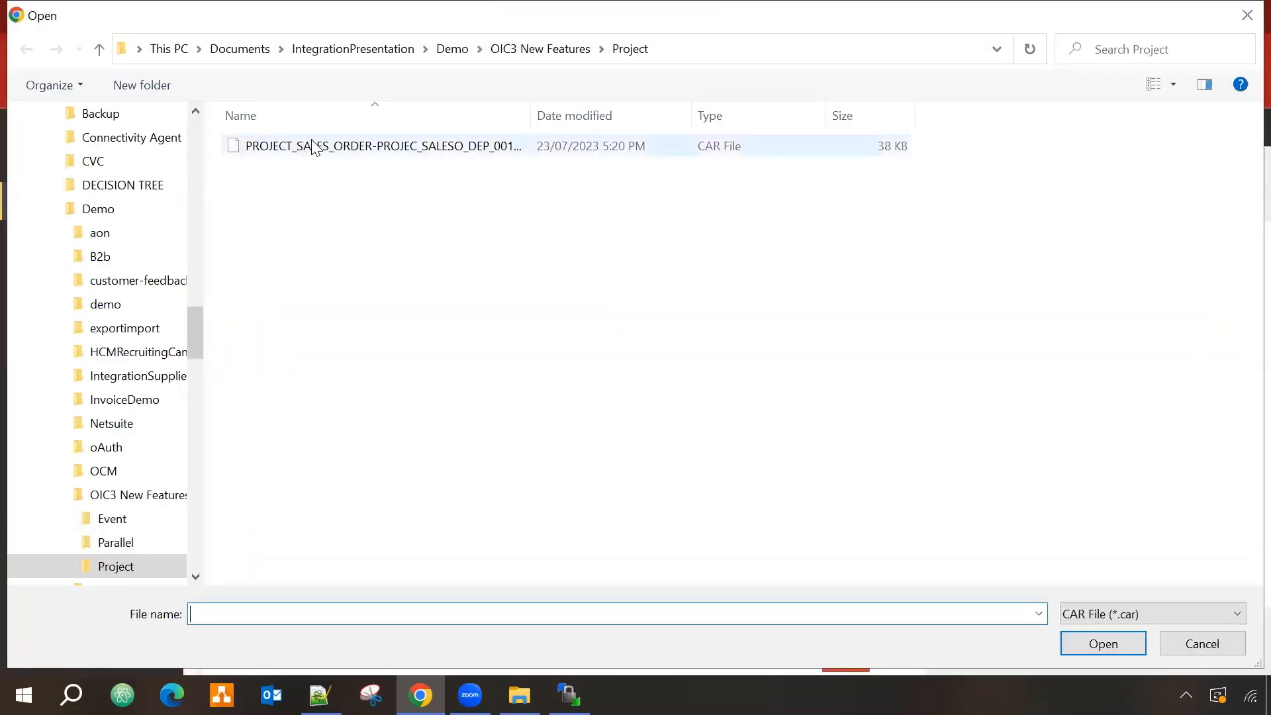
{"action": "left_click", "coordinate": [310, 146]}
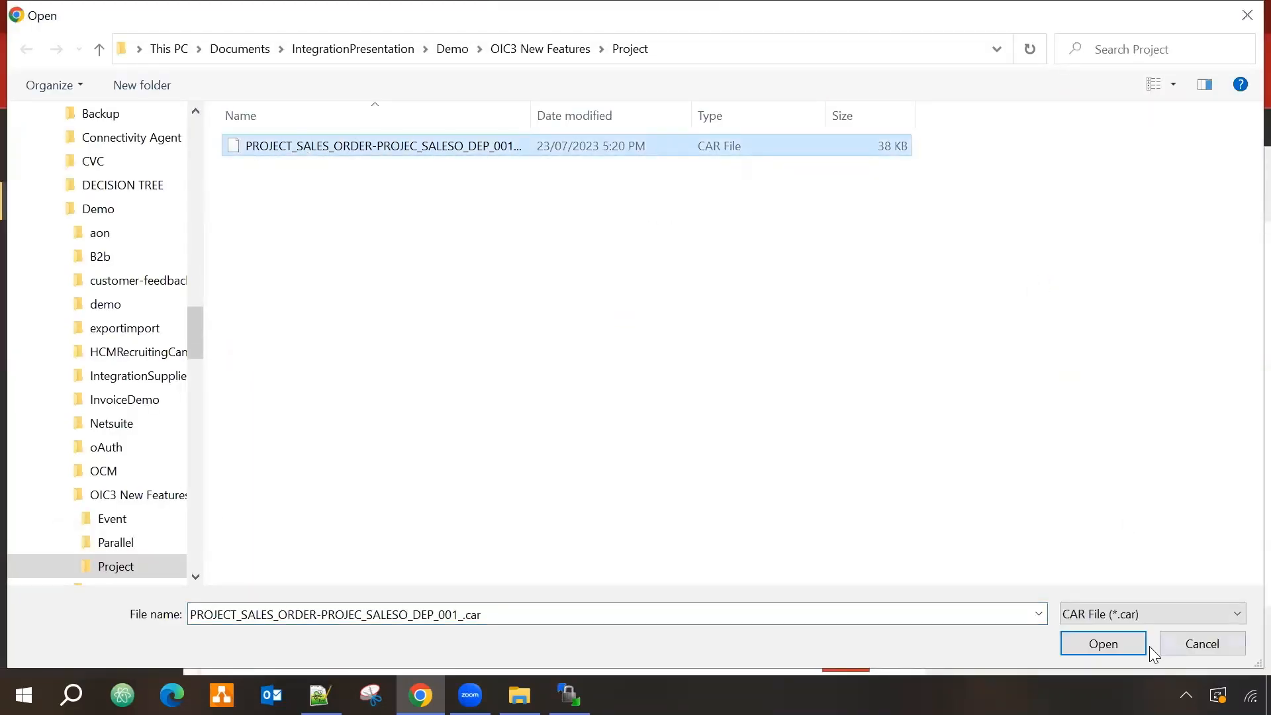
{"action": "left_click", "coordinate": [1104, 642]}
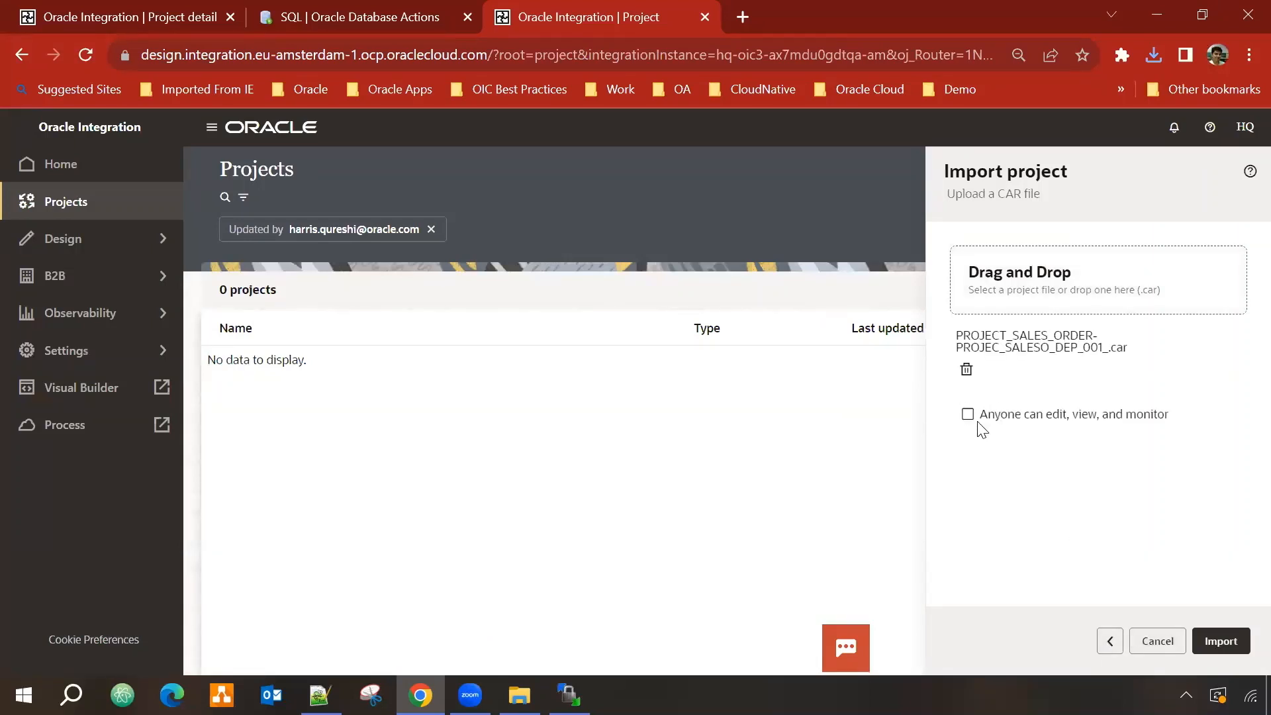
{"action": "left_click", "coordinate": [1225, 642]}
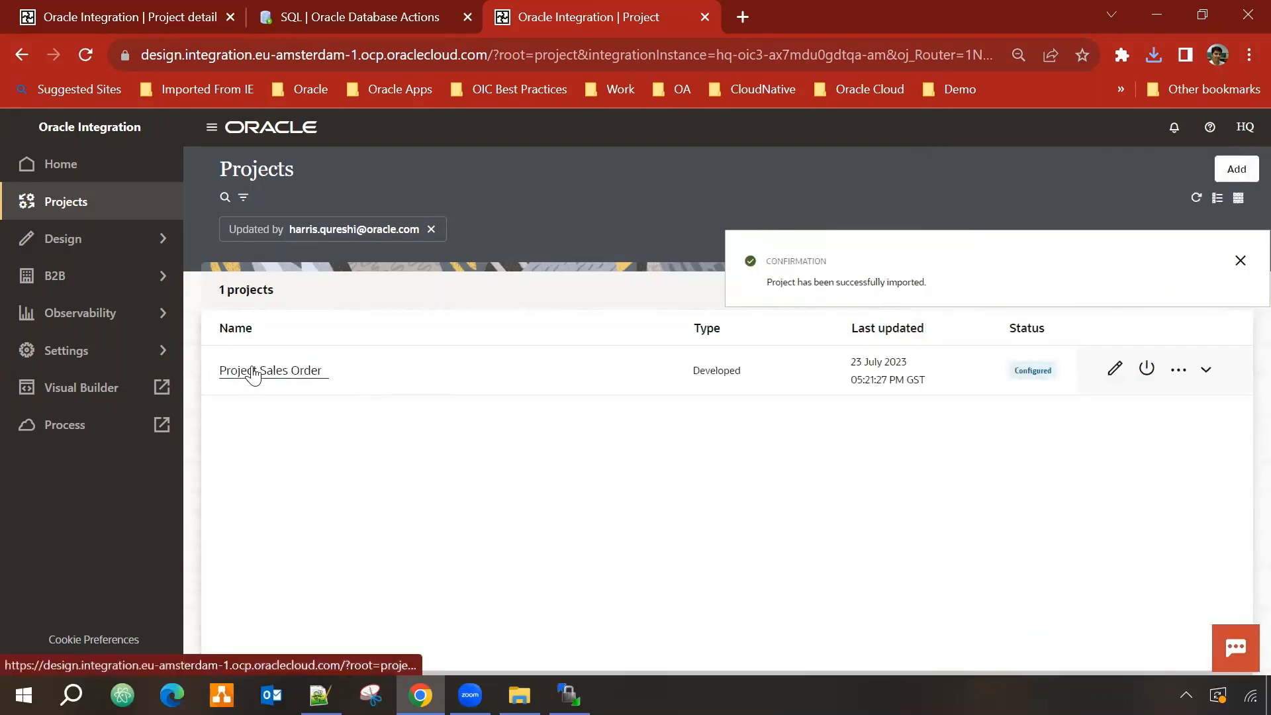
Step: Open Project Sales Order, check the draft HQ FTP Connection 001 settings, then go back to the project
{"action": "left_click", "coordinate": [250, 371]}
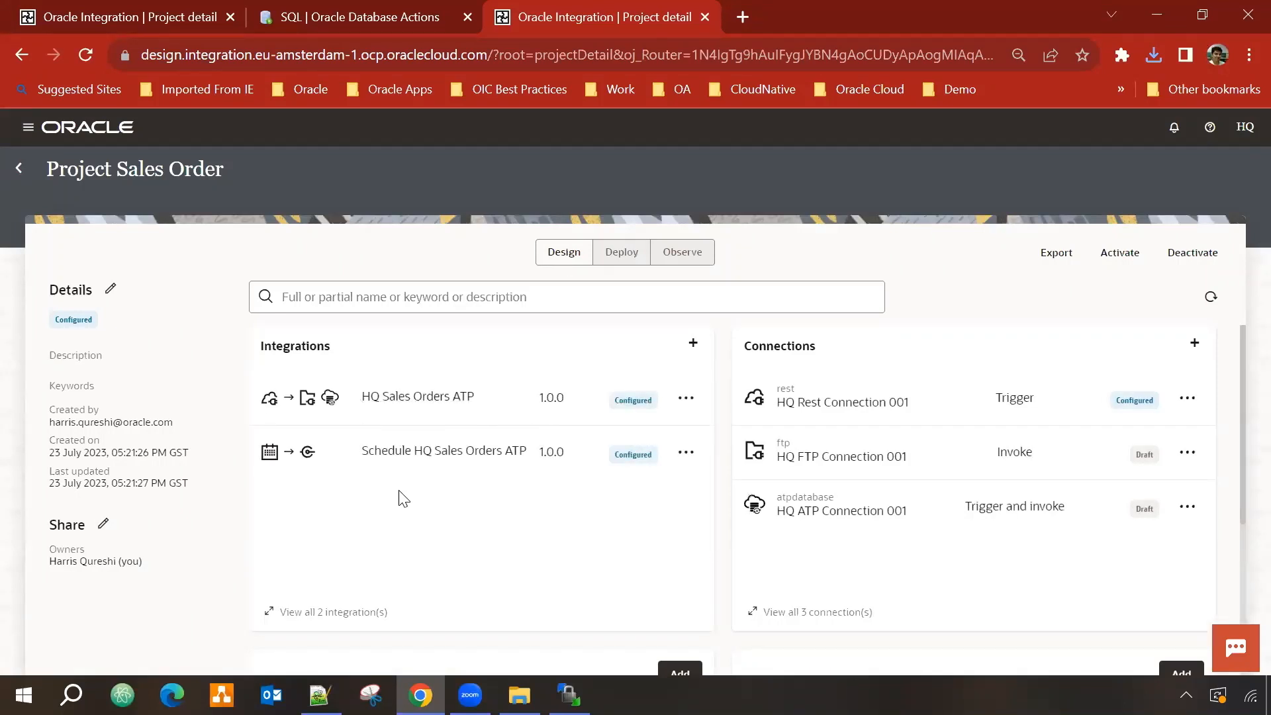
{"action": "scroll", "coordinate": [872, 380], "scroll_direction": "down", "scroll_amount": 2}
{"action": "scroll", "coordinate": [865, 420], "scroll_direction": "up", "scroll_amount": 2}
{"action": "left_click", "coordinate": [852, 466]}
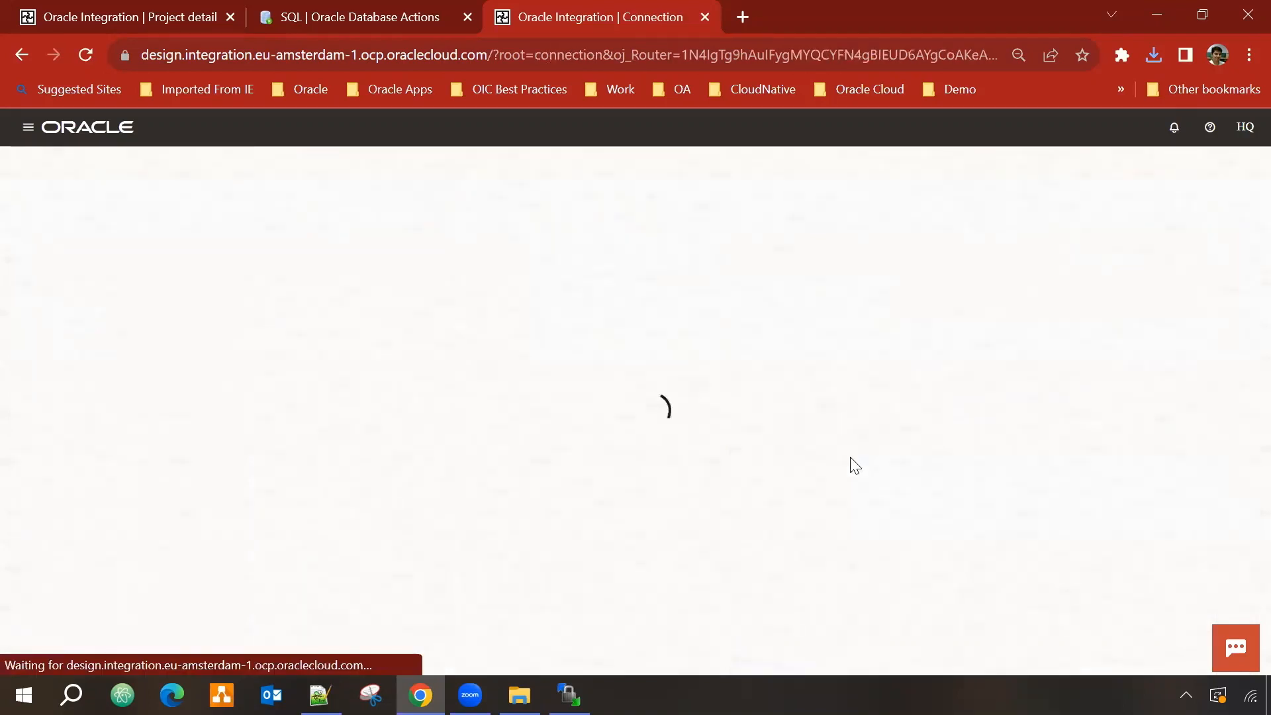
{"action": "scroll", "coordinate": [170, 434], "scroll_direction": "down", "scroll_amount": 3}
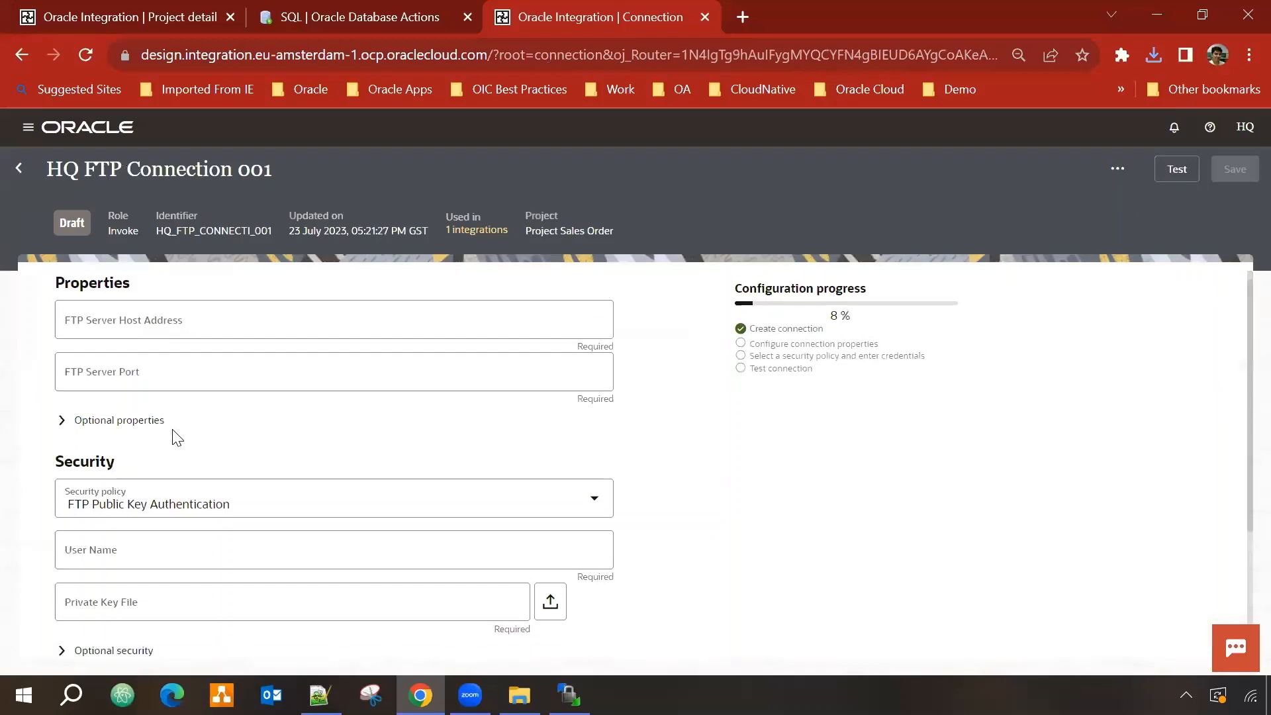
{"action": "scroll", "coordinate": [168, 516], "scroll_direction": "up", "scroll_amount": 3}
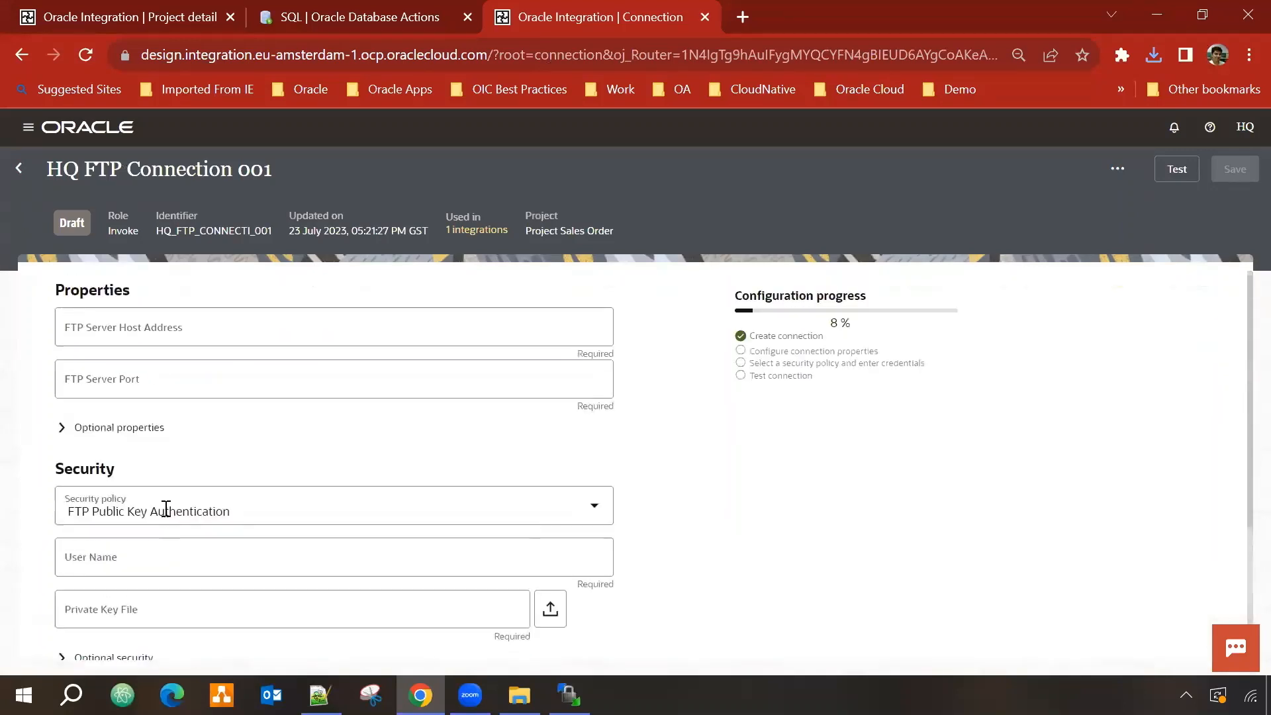
{"action": "left_click", "coordinate": [26, 171]}
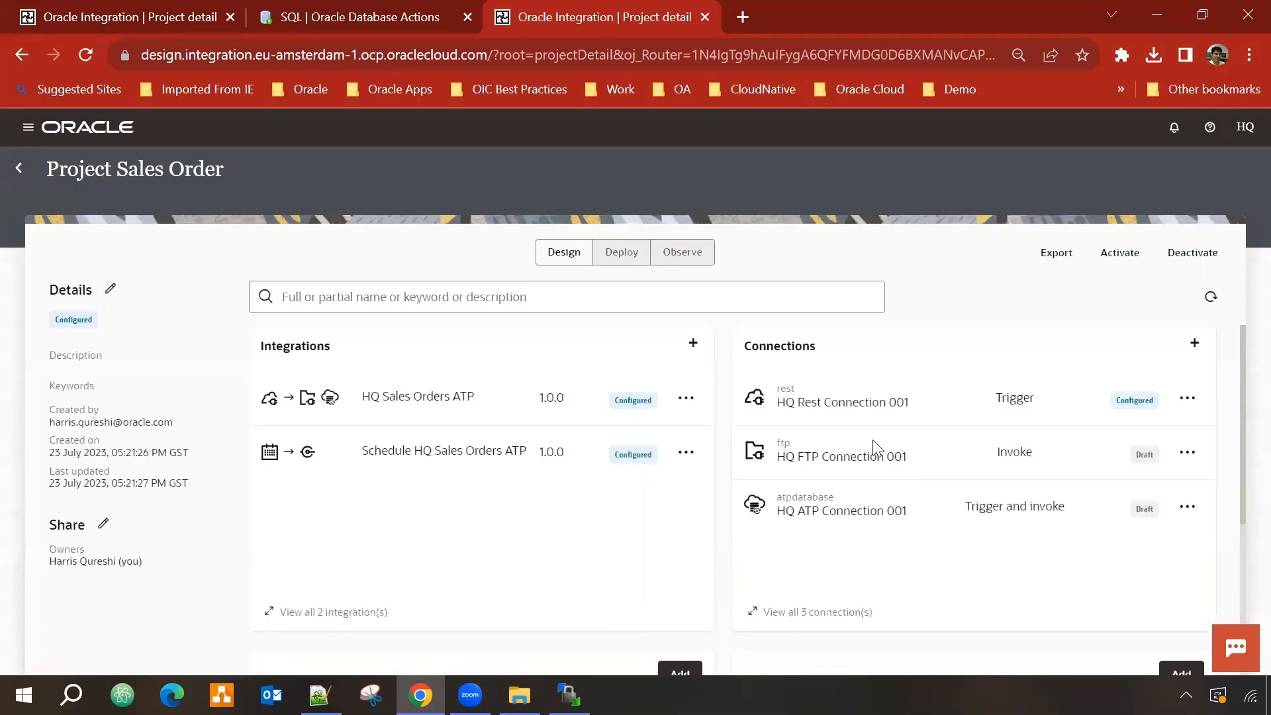
Step: In the original project's Design view, create HQ Sales Orders ATP version 1.0.1
{"action": "left_click", "coordinate": [75, 7]}
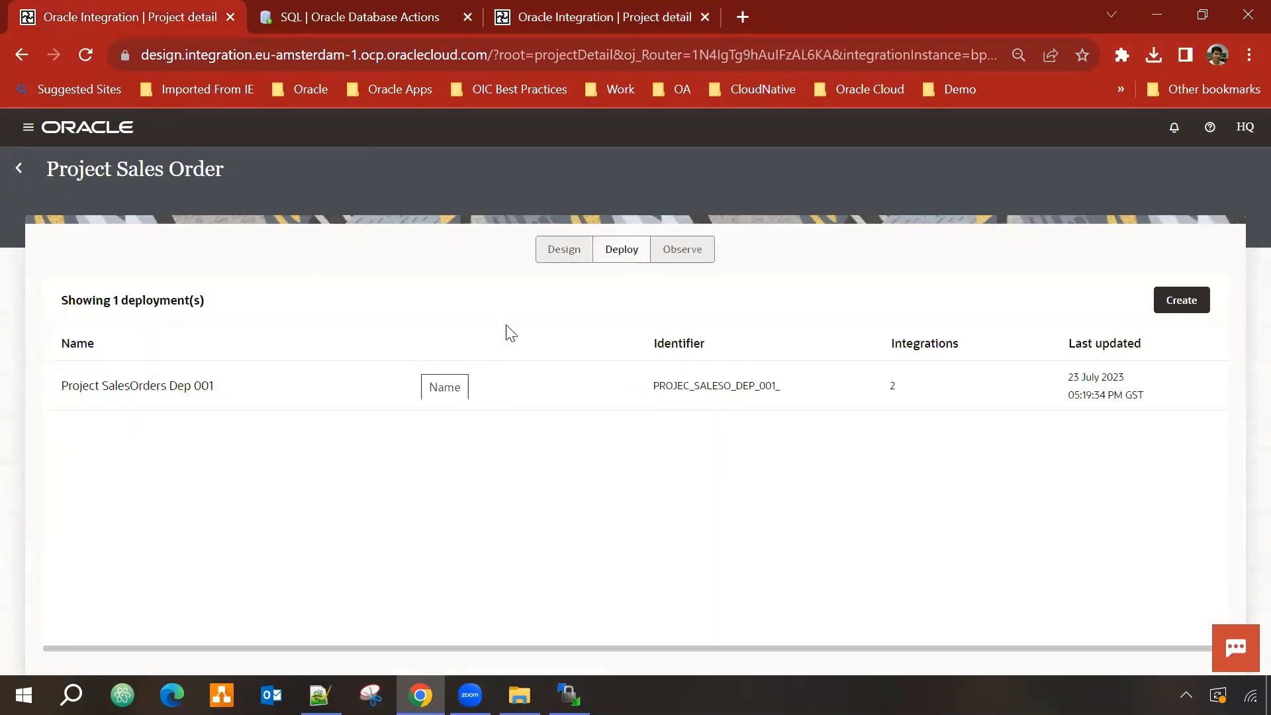
{"action": "left_click", "coordinate": [563, 251]}
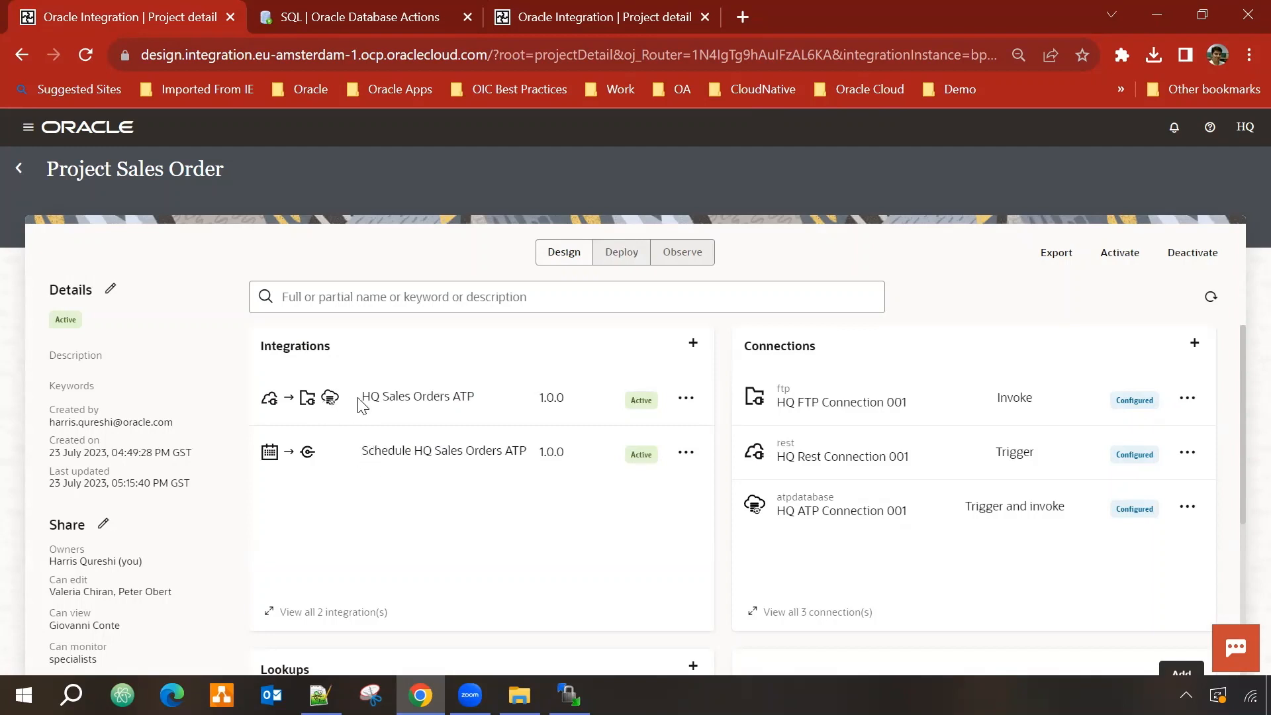
{"action": "left_click", "coordinate": [688, 400]}
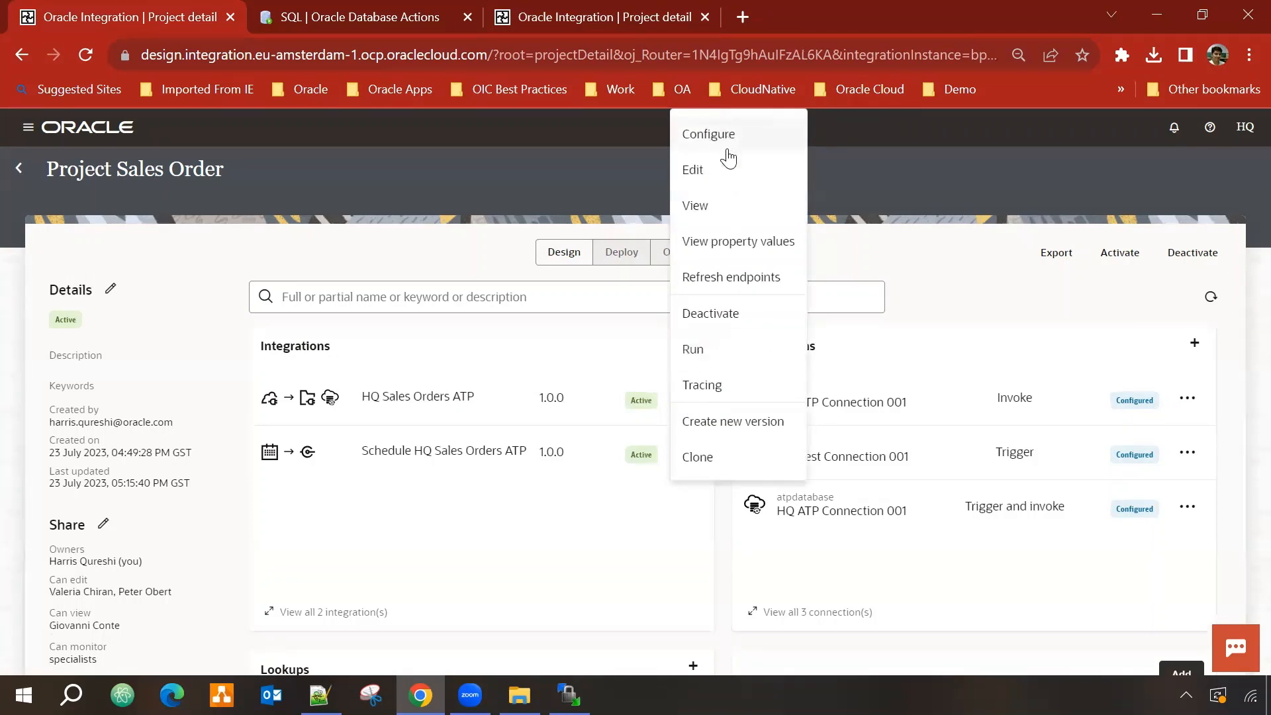
{"action": "left_click", "coordinate": [734, 422]}
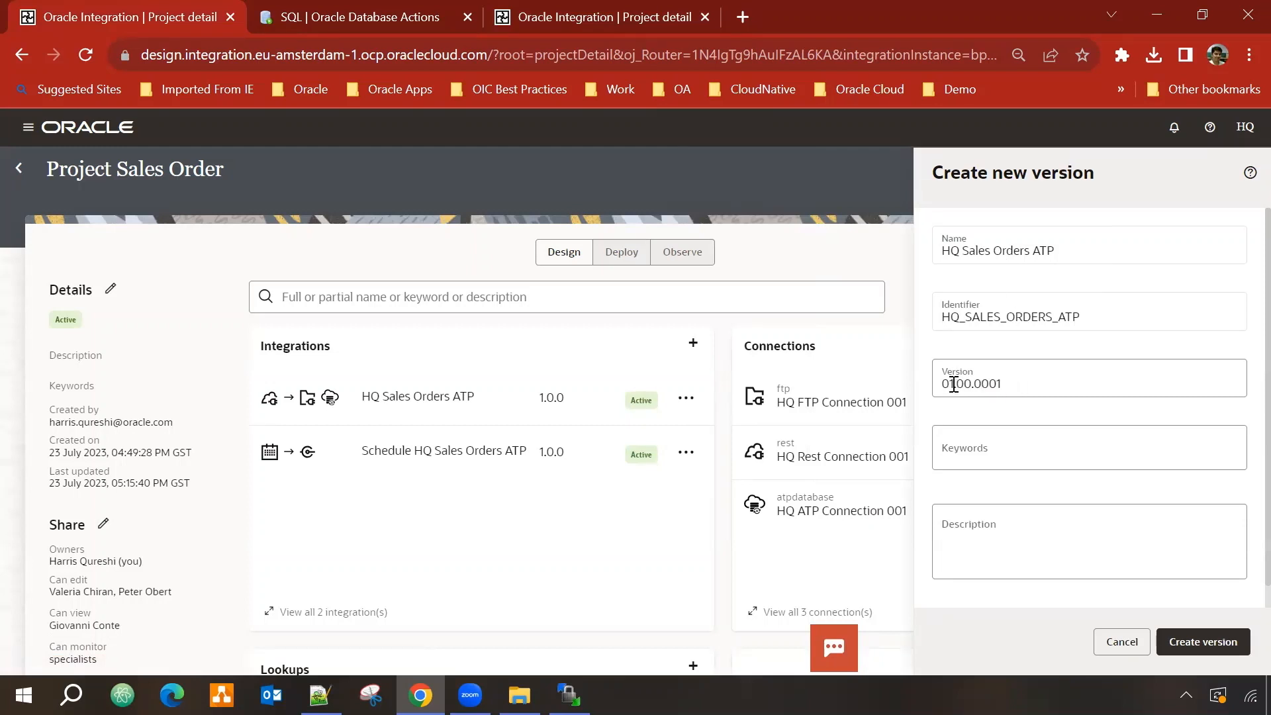
{"action": "left_click", "coordinate": [1012, 383]}
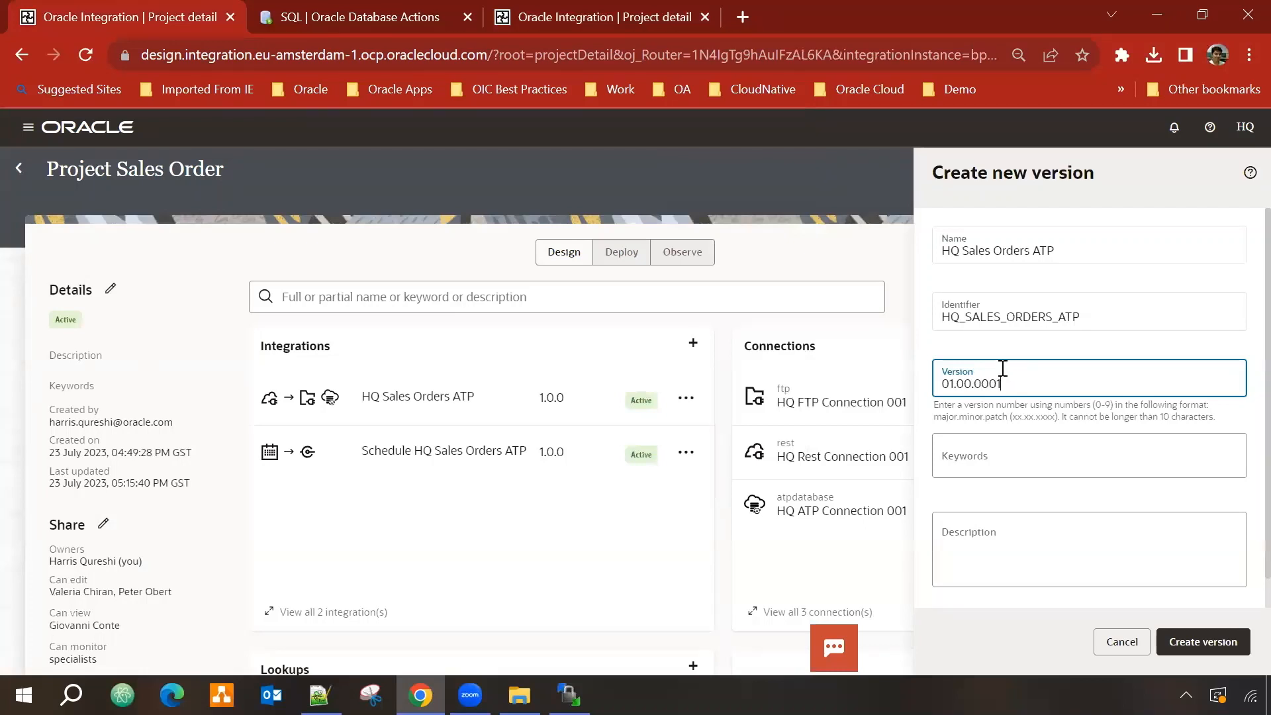
{"action": "left_click", "coordinate": [1214, 643]}
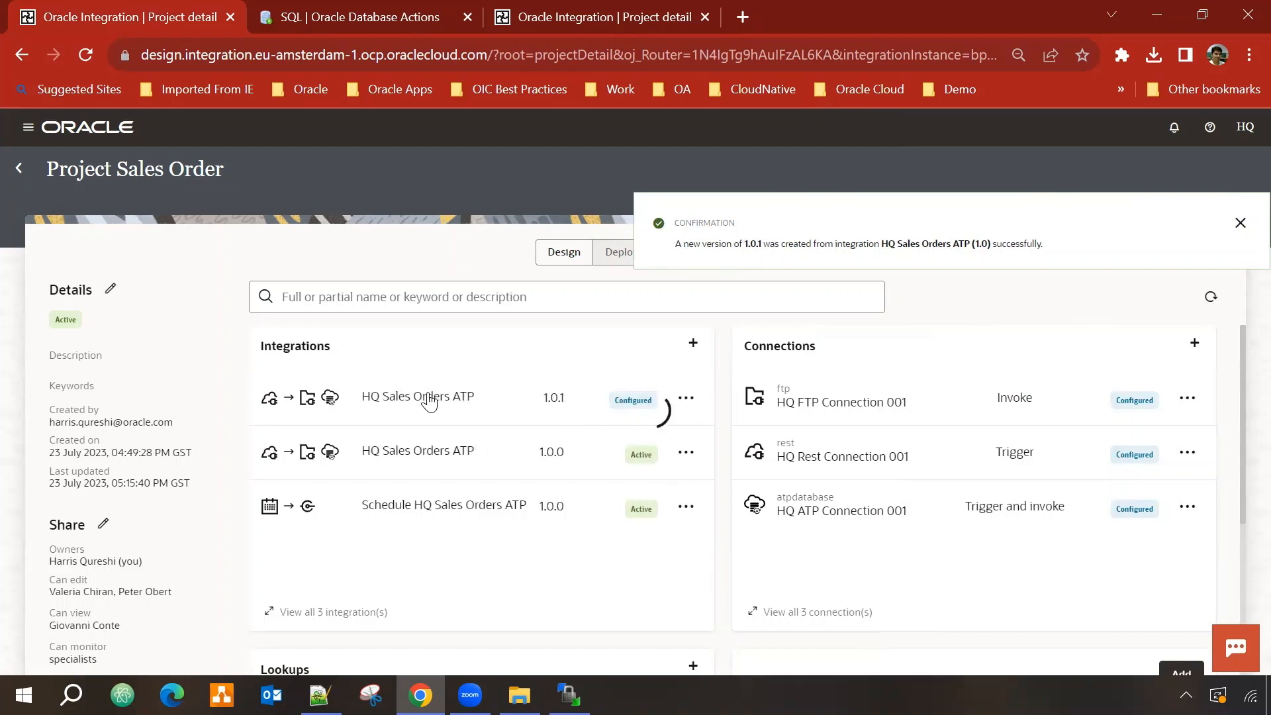
Step: Open HQ Sales Orders ATP 1.0.1 and insert a Notification action after AddSalesOrder
{"action": "left_click", "coordinate": [428, 398]}
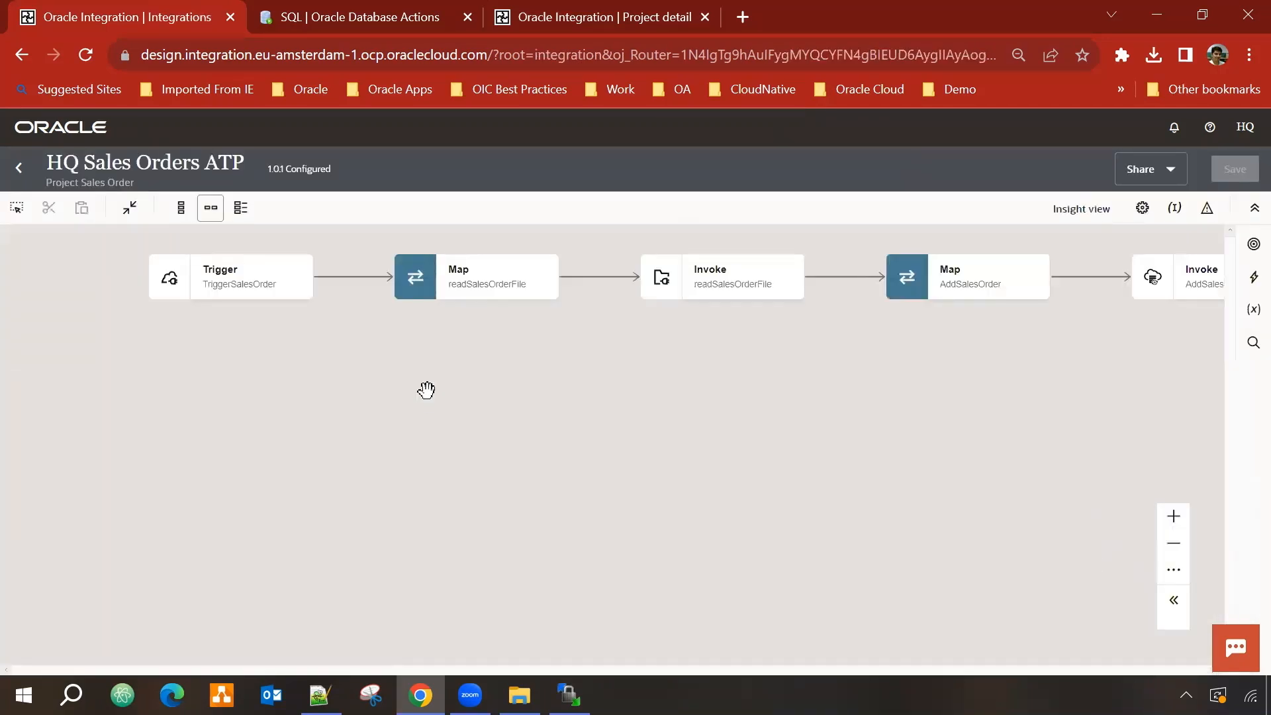
{"action": "left_click_drag", "start_coordinate": [874, 398], "coordinate": [402, 454]}
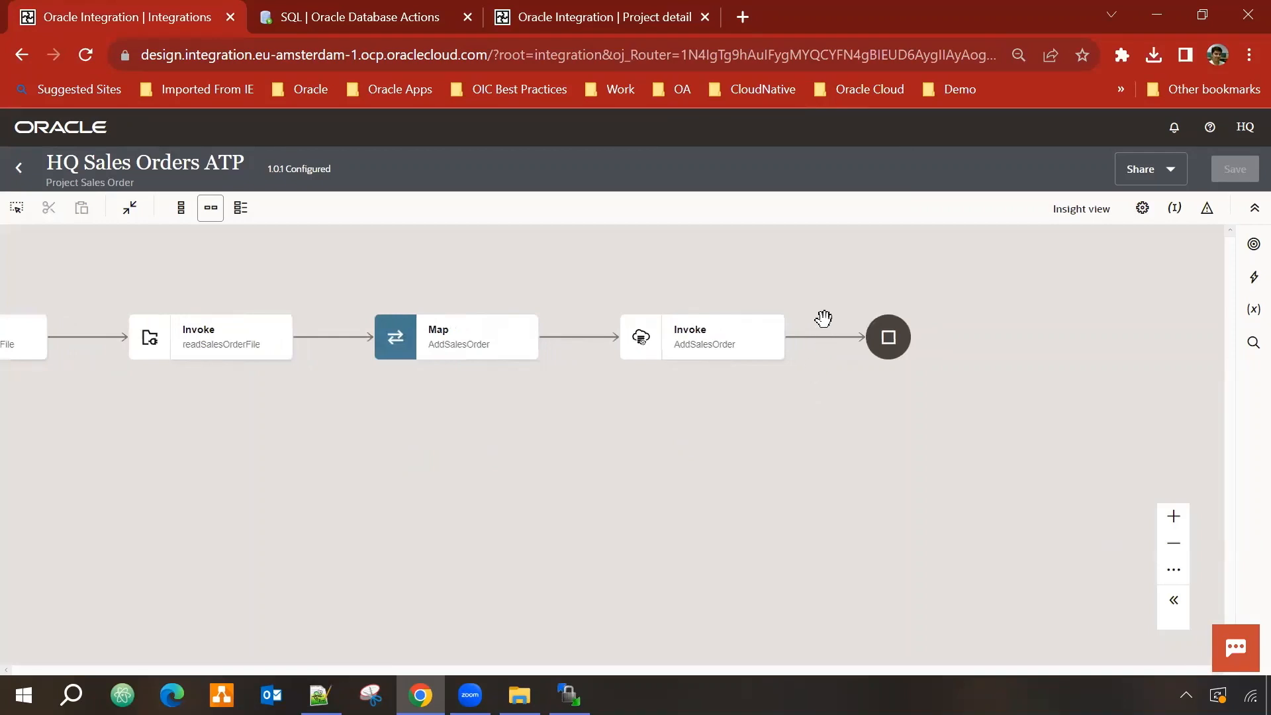
{"action": "left_click", "coordinate": [1249, 274]}
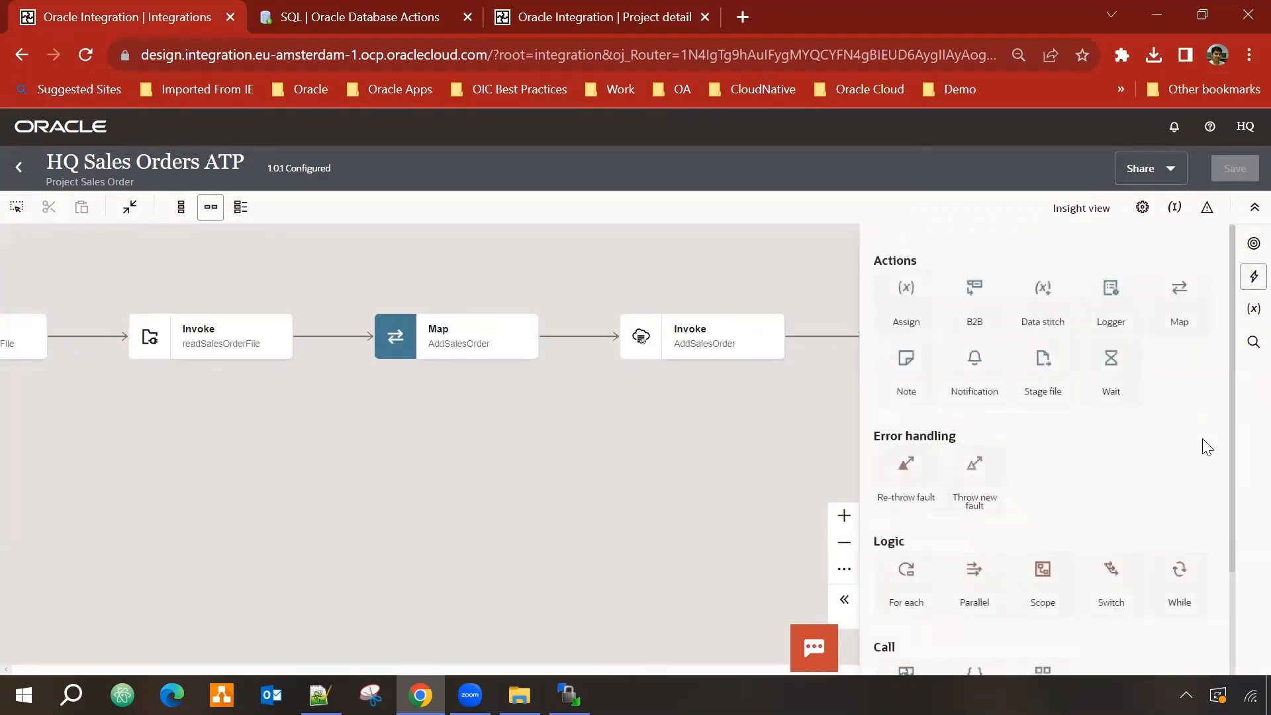
{"action": "left_click_drag", "start_coordinate": [975, 361], "coordinate": [812, 318]}
{"action": "left_click_drag", "start_coordinate": [812, 319], "coordinate": [813, 320]}
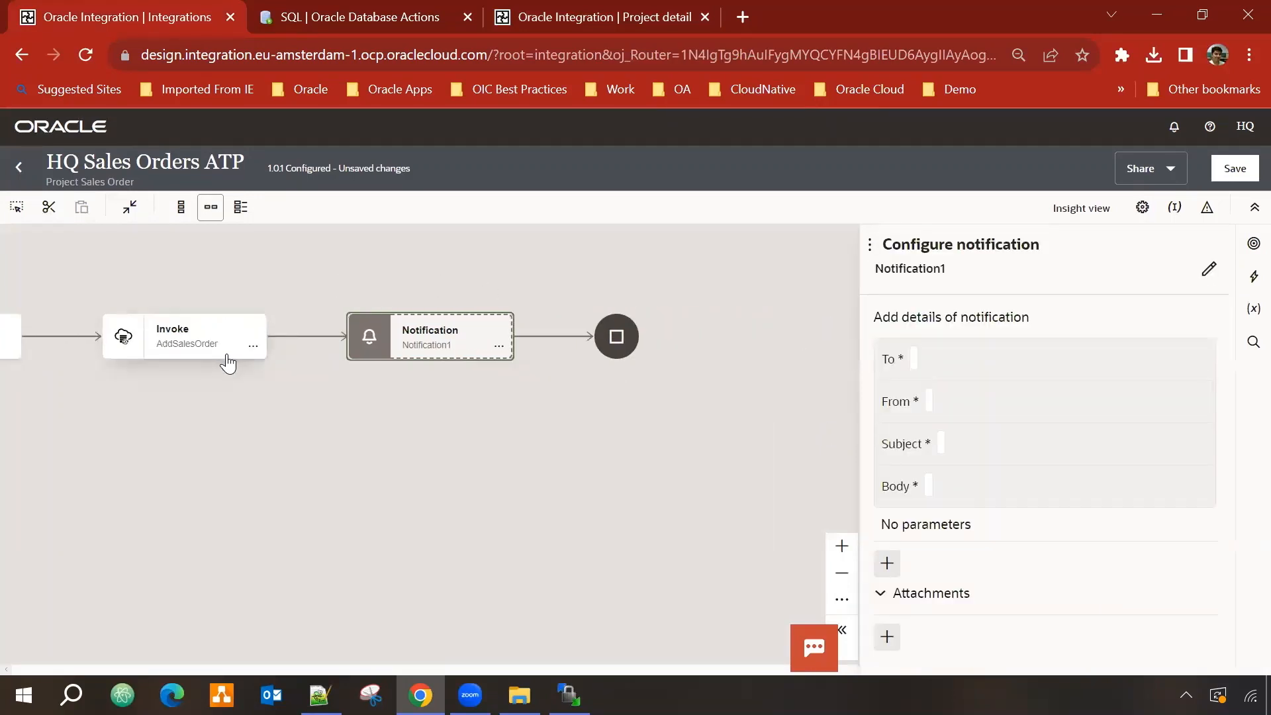
Step: Switch the To field to developer mode and drop the Integration Cloud lookupValue function into it
{"action": "left_click", "coordinate": [952, 368]}
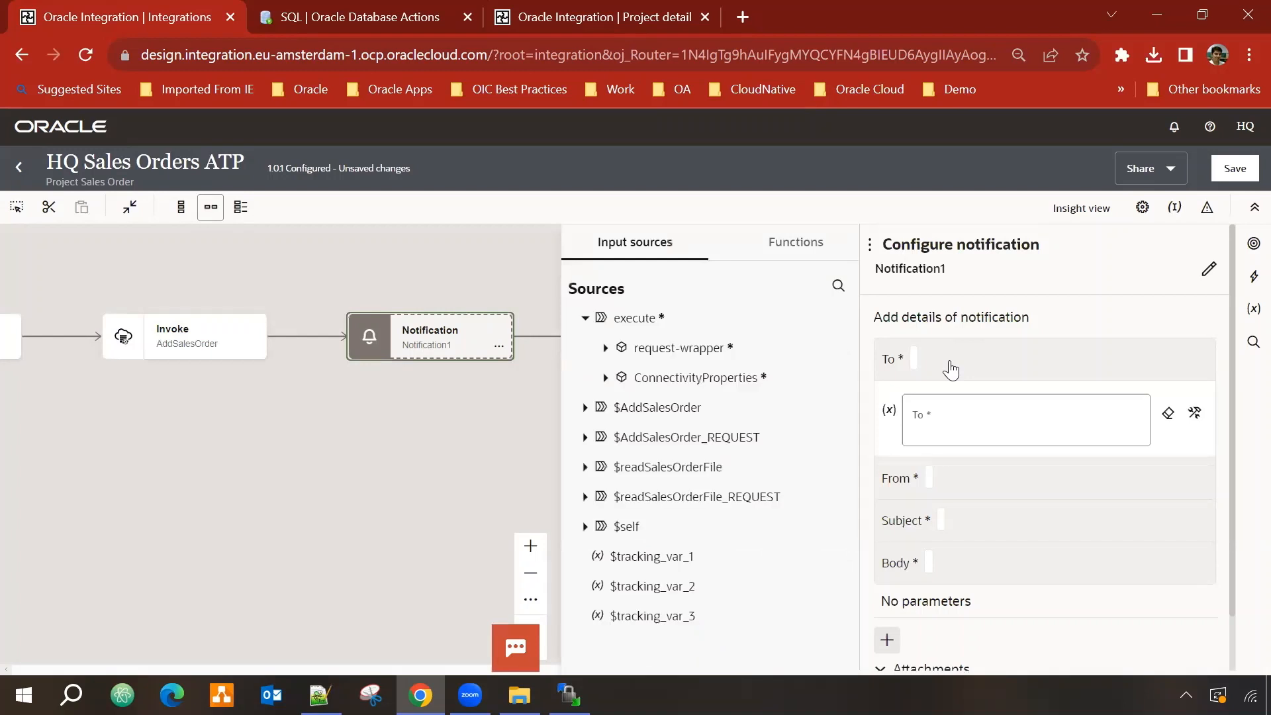
{"action": "left_click", "coordinate": [798, 243]}
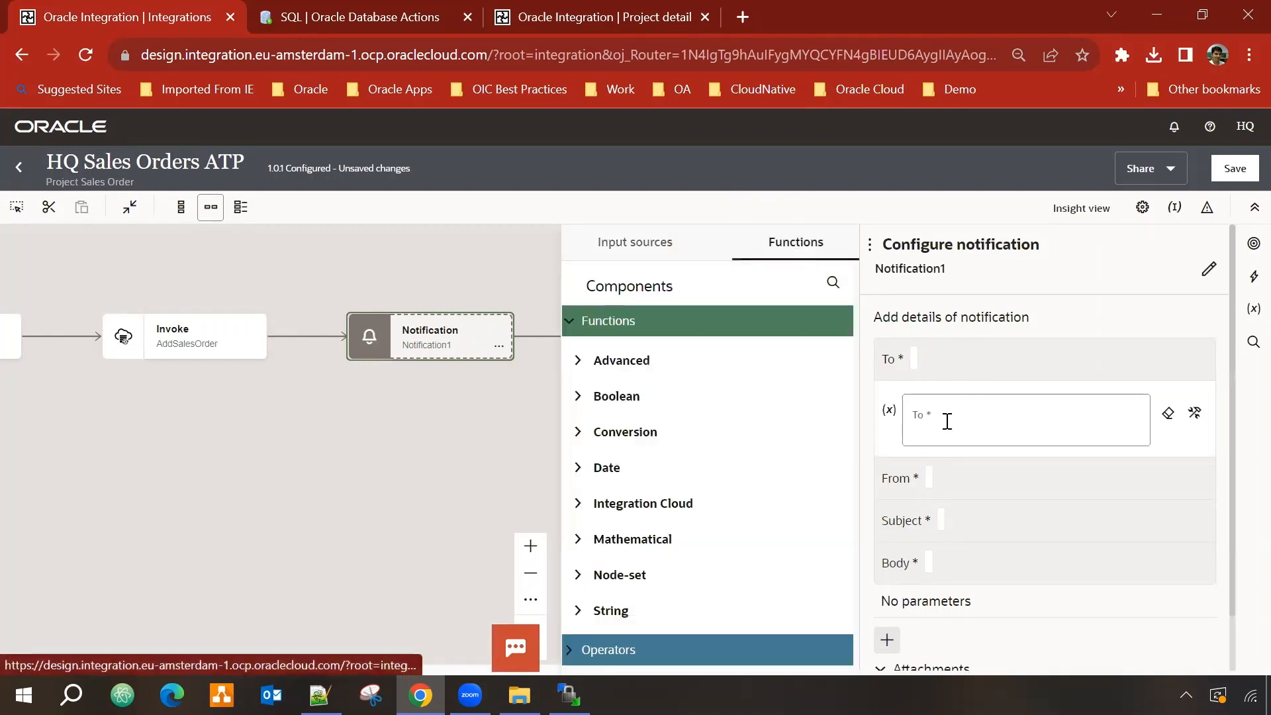
{"action": "scroll", "coordinate": [662, 437], "scroll_direction": "down", "scroll_amount": 1}
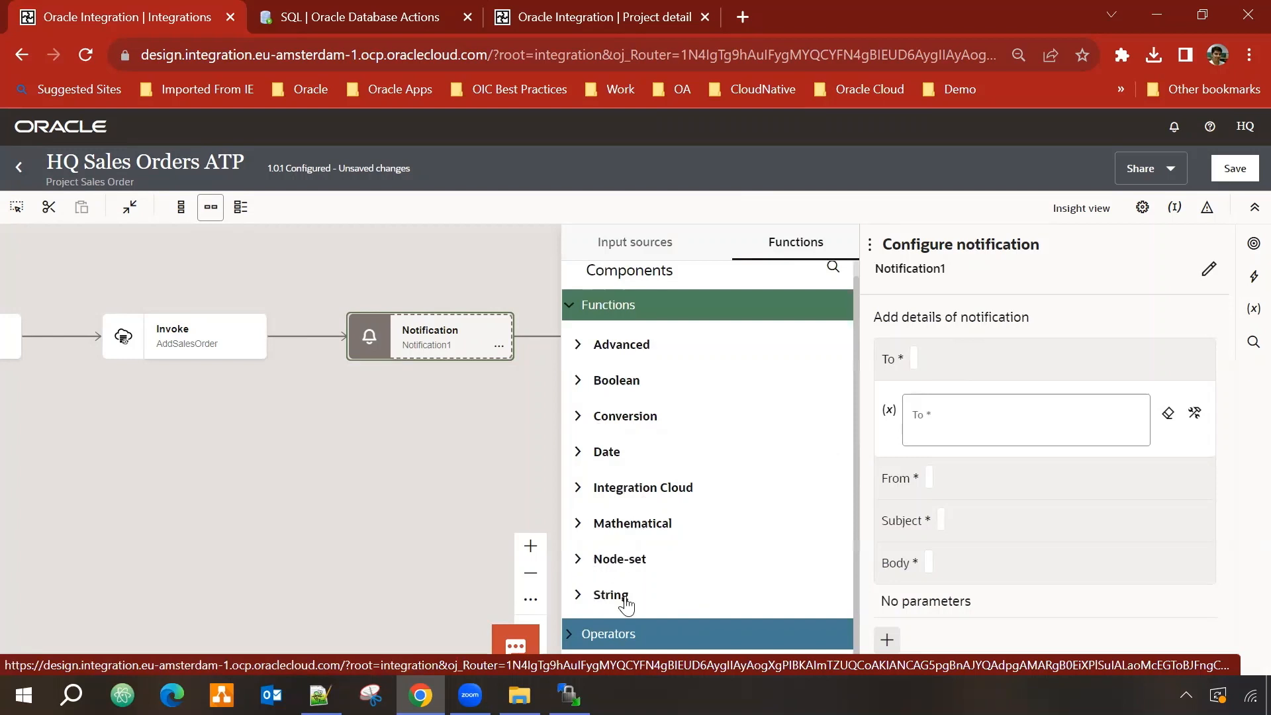
{"action": "left_click", "coordinate": [580, 490]}
{"action": "scroll", "coordinate": [704, 531], "scroll_direction": "down", "scroll_amount": 2}
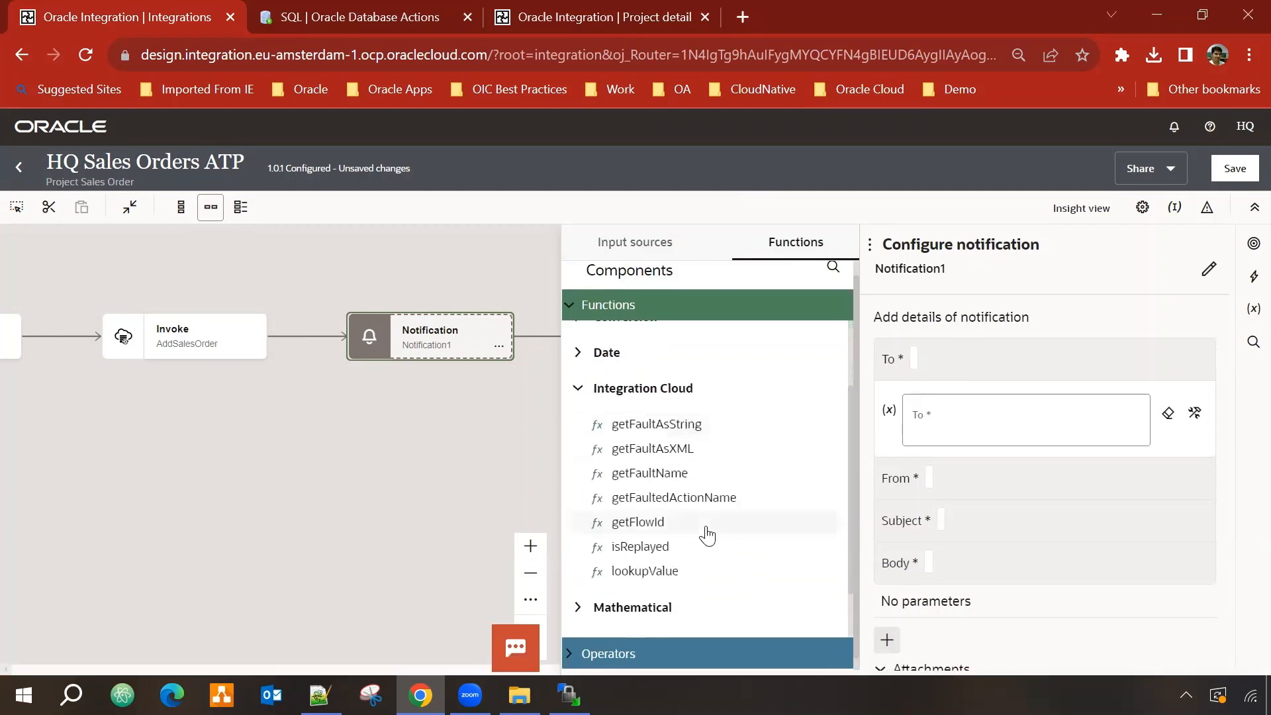
{"action": "left_click_drag", "start_coordinate": [645, 575], "coordinate": [919, 434]}
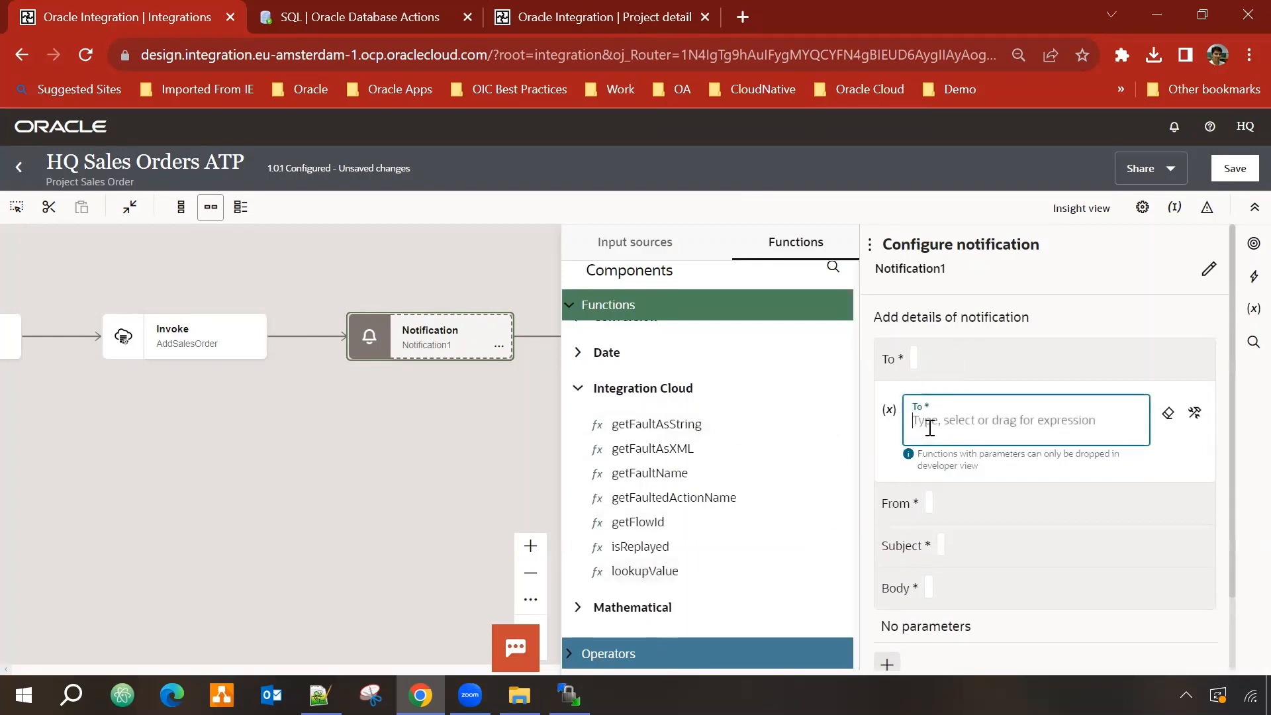
{"action": "left_click", "coordinate": [935, 428]}
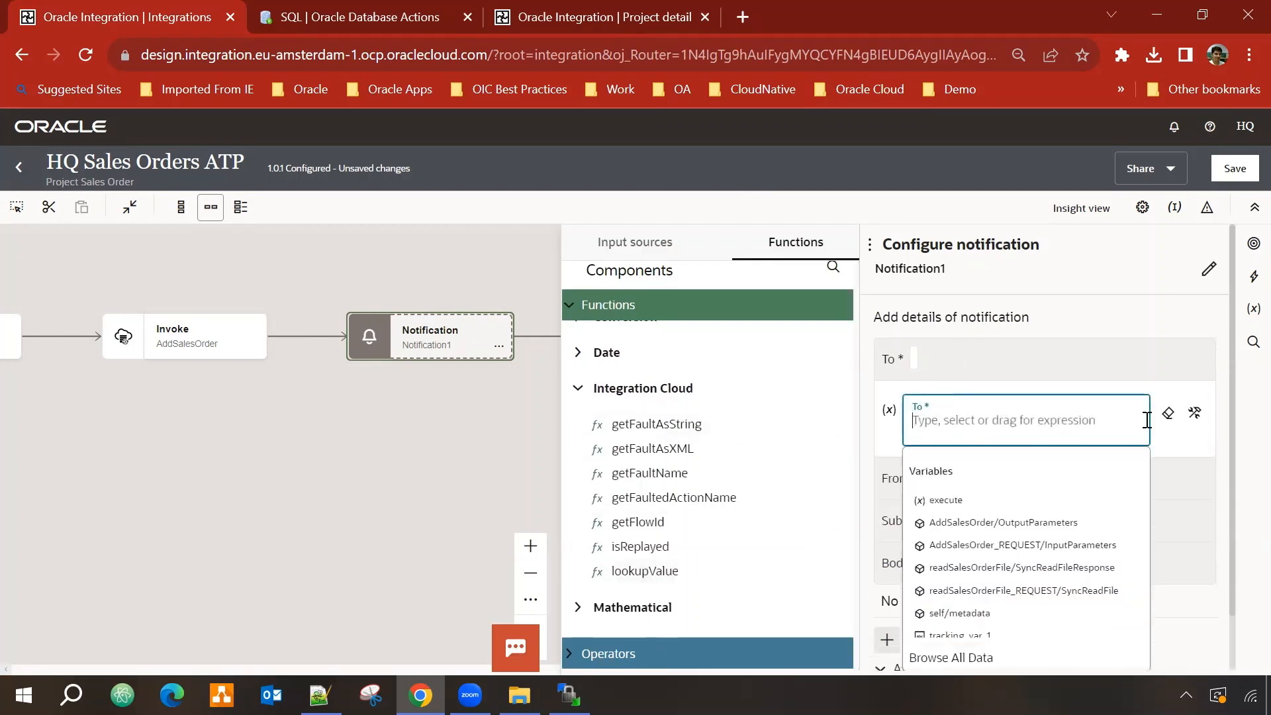
{"action": "left_click", "coordinate": [1191, 418]}
{"action": "left_click_drag", "start_coordinate": [653, 581], "coordinate": [973, 418]}
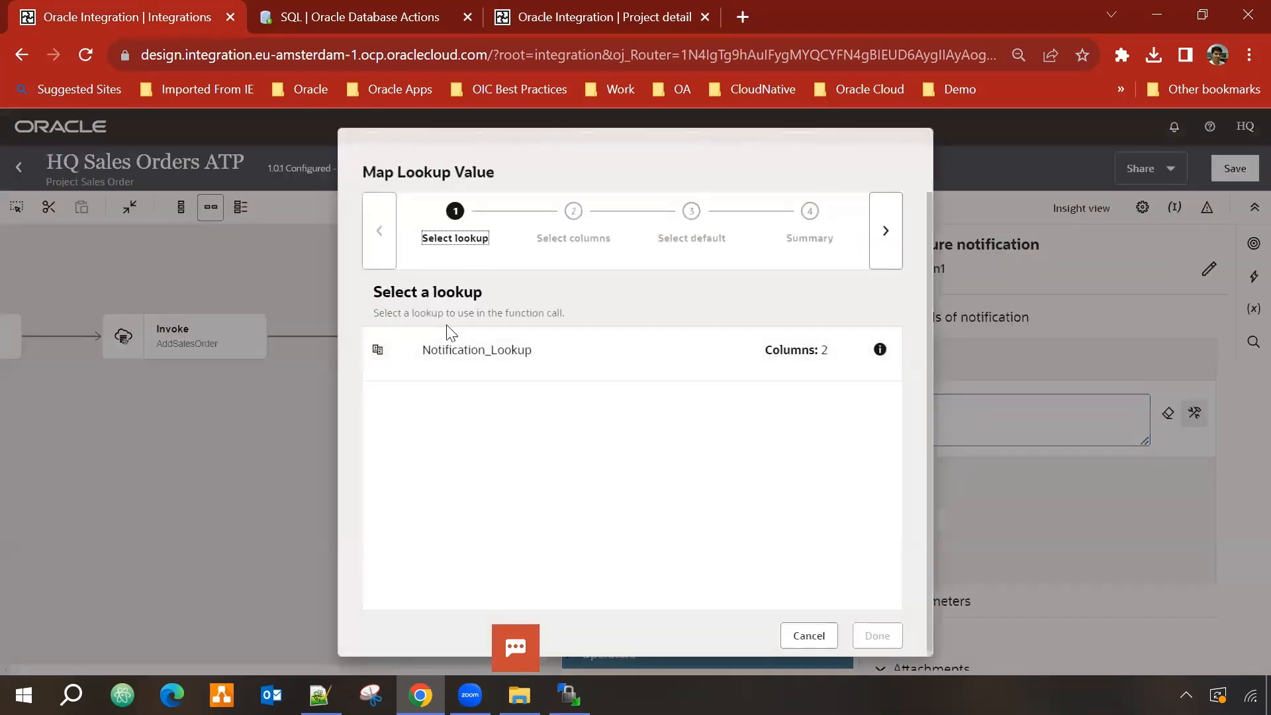
Step: Set To to a Notification_Lookup lookupValue mapping Notify to Email, with source value 'To'
{"action": "left_click", "coordinate": [468, 353]}
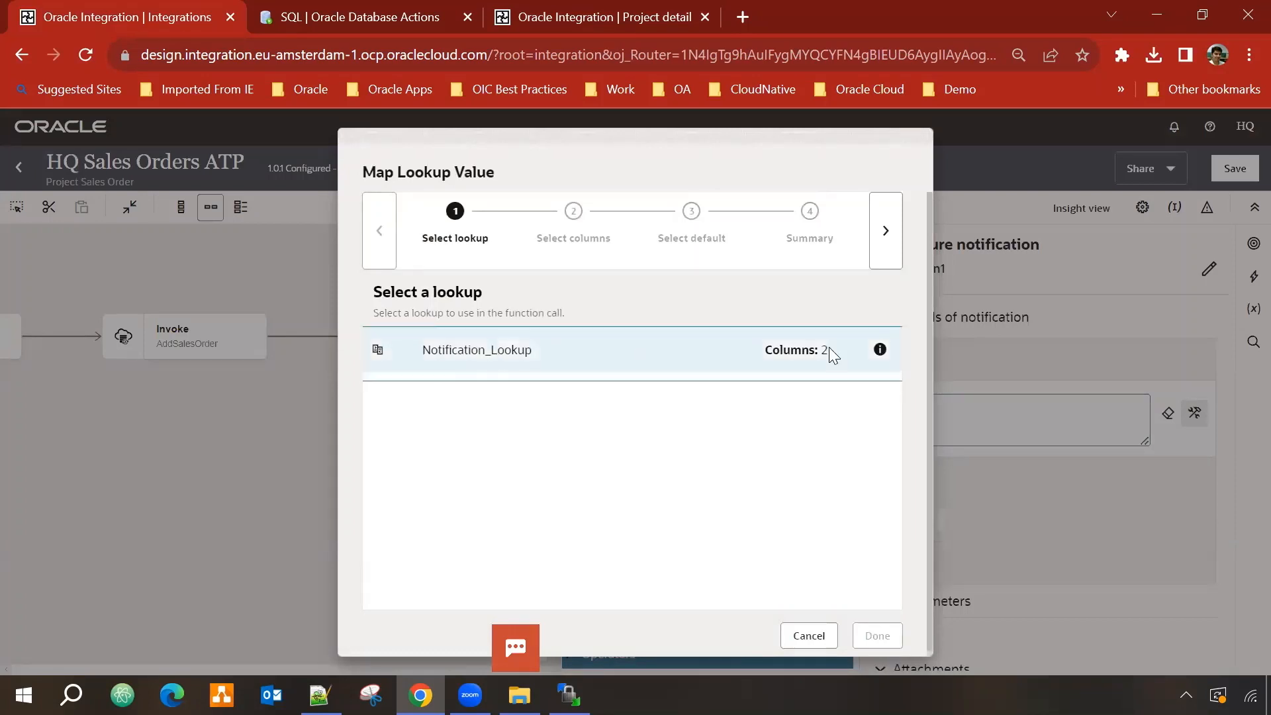
{"action": "left_click", "coordinate": [887, 232]}
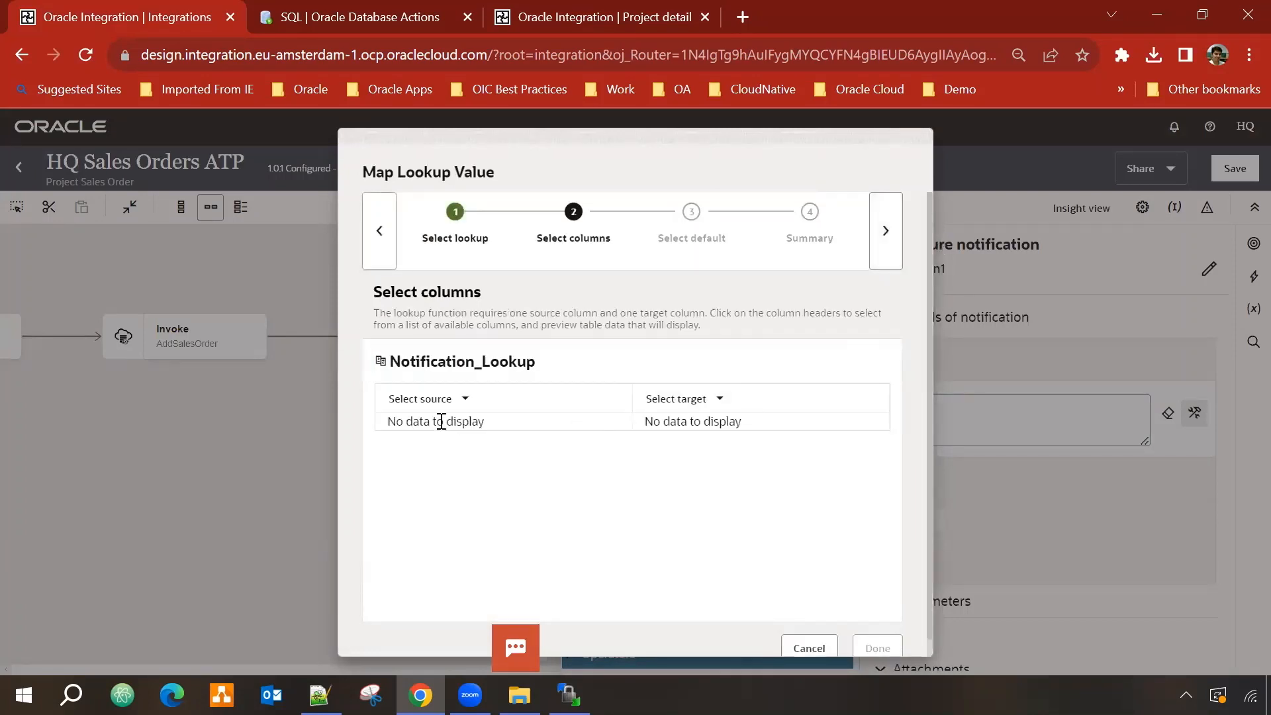
{"action": "left_click", "coordinate": [465, 400]}
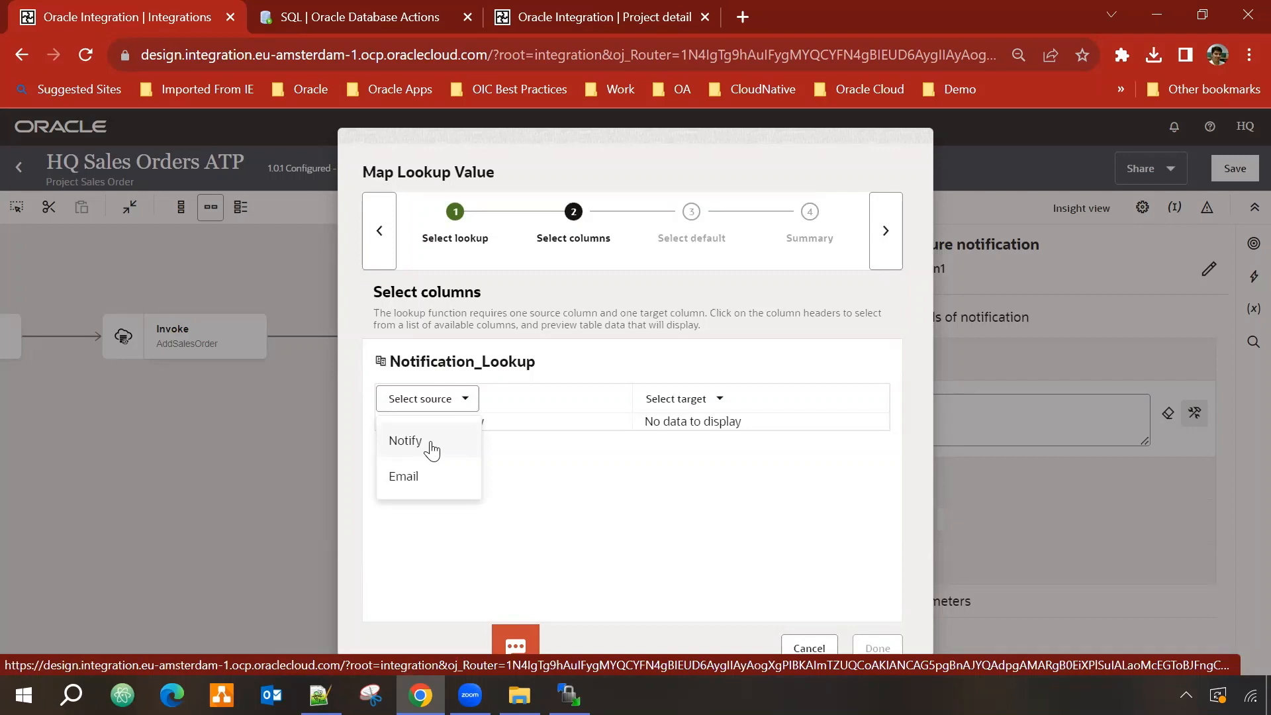
{"action": "left_click", "coordinate": [432, 449]}
{"action": "left_click", "coordinate": [713, 401]}
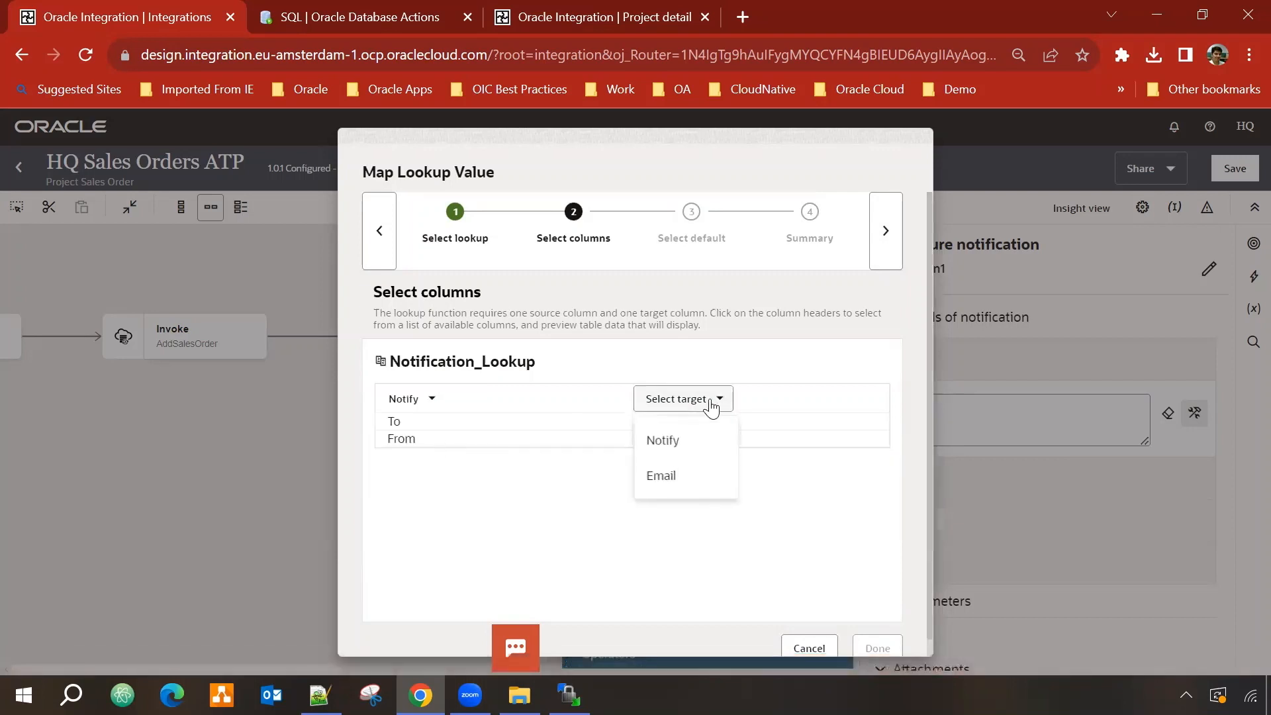
{"action": "left_click", "coordinate": [670, 478]}
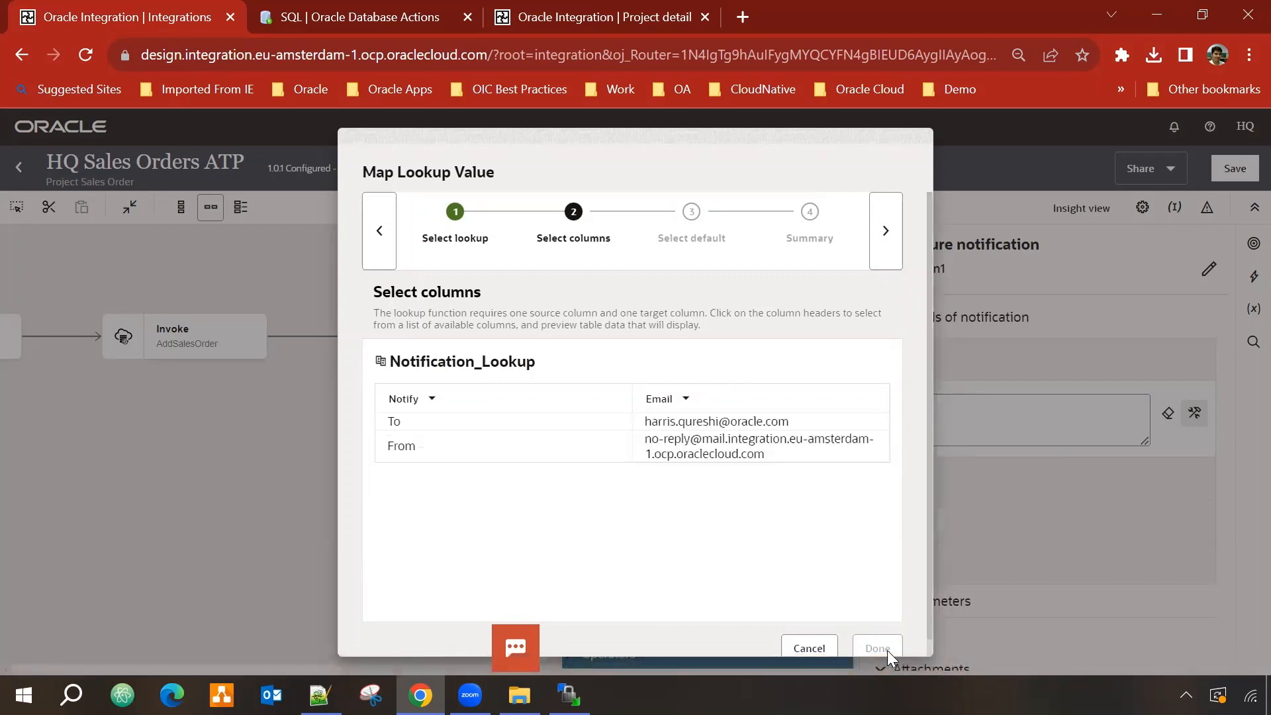
{"action": "left_click", "coordinate": [887, 242]}
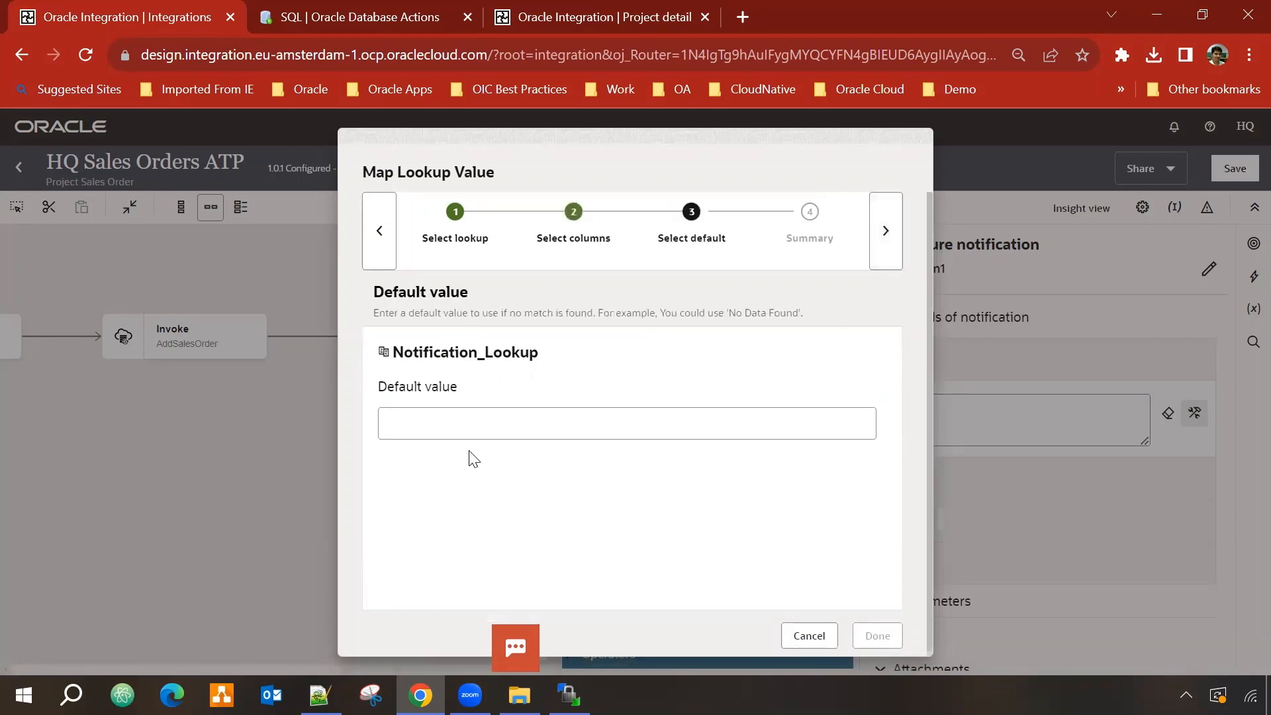
{"action": "left_click", "coordinate": [584, 421]}
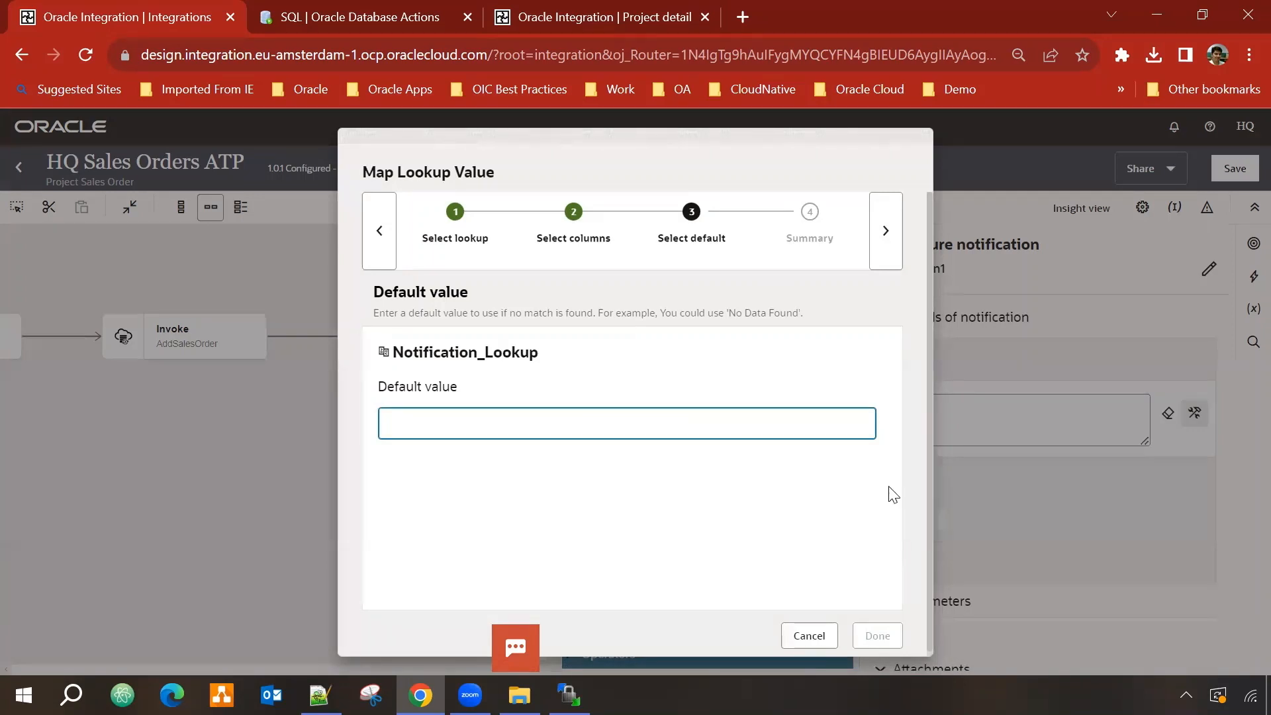
{"action": "left_click", "coordinate": [883, 239]}
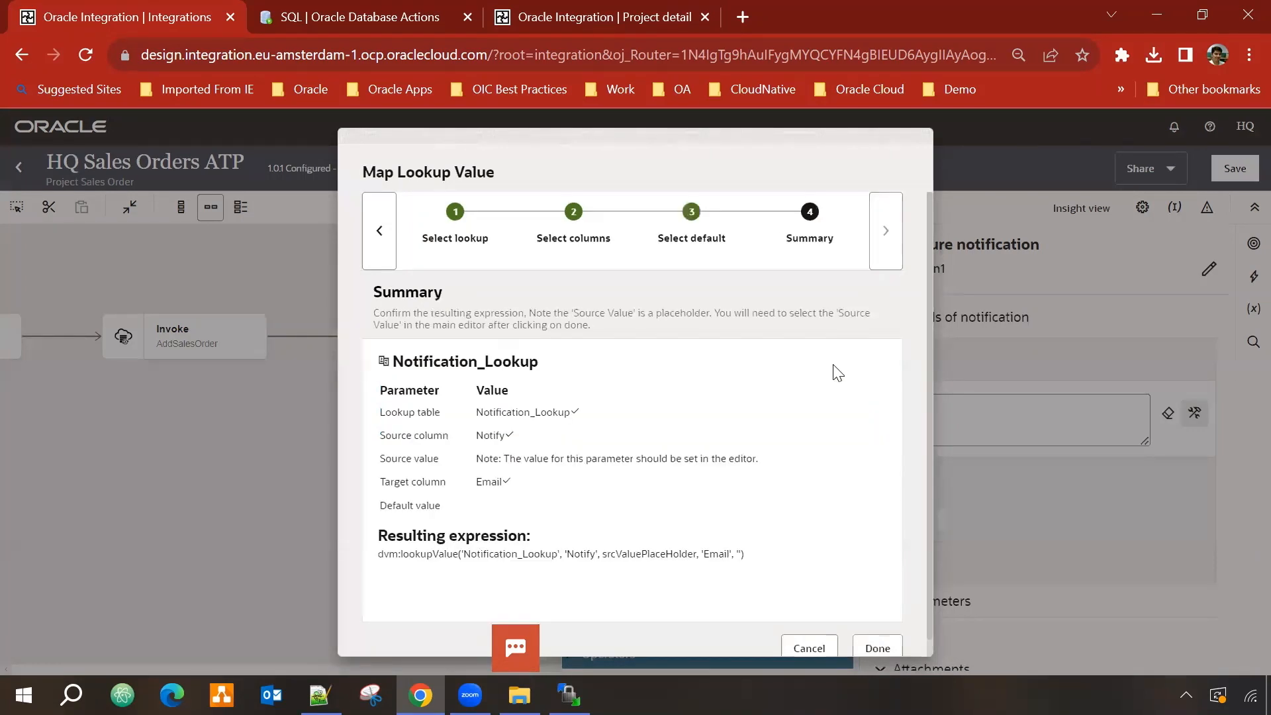
{"action": "left_click", "coordinate": [878, 647]}
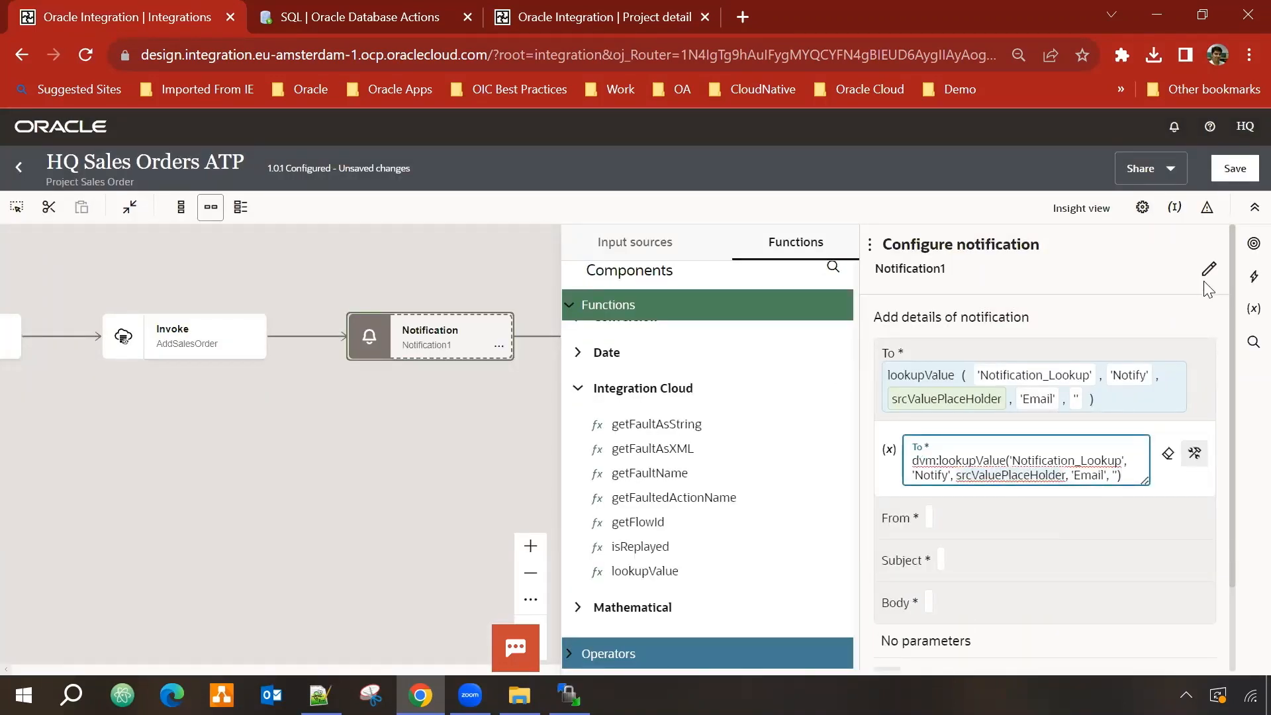
{"action": "type", "text": "\"To"}
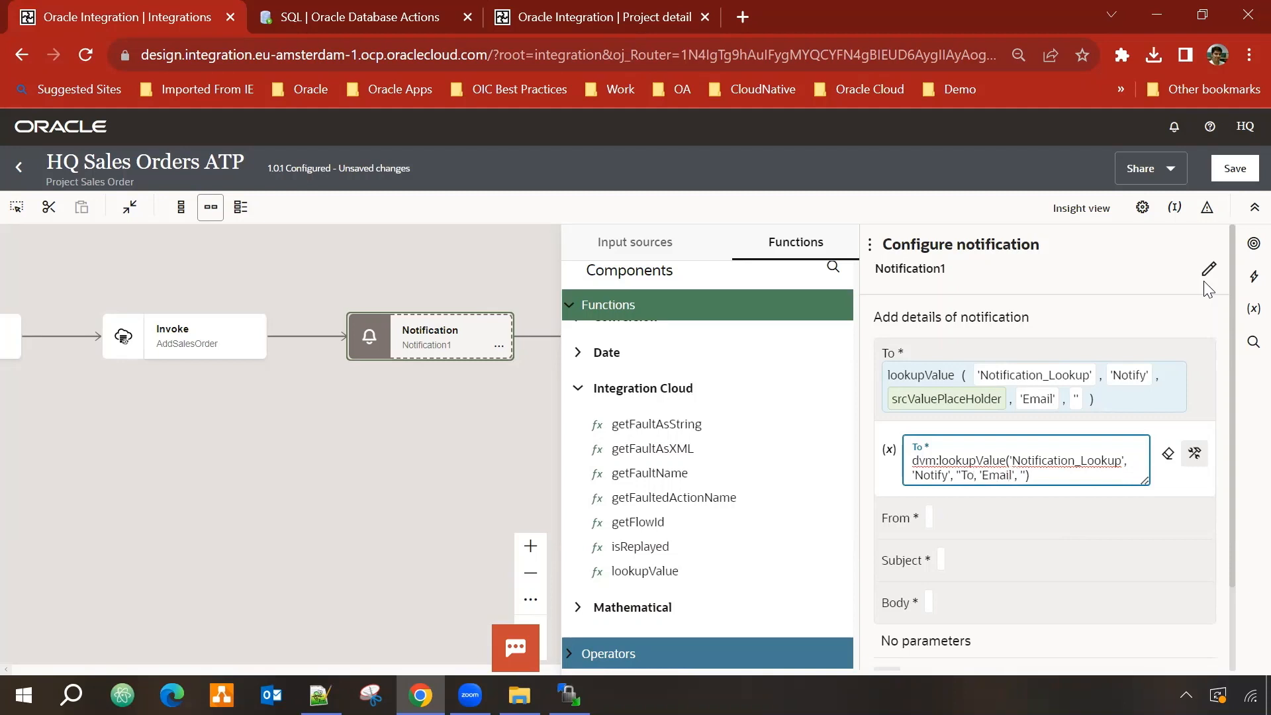
{"action": "type", "text": "\""}
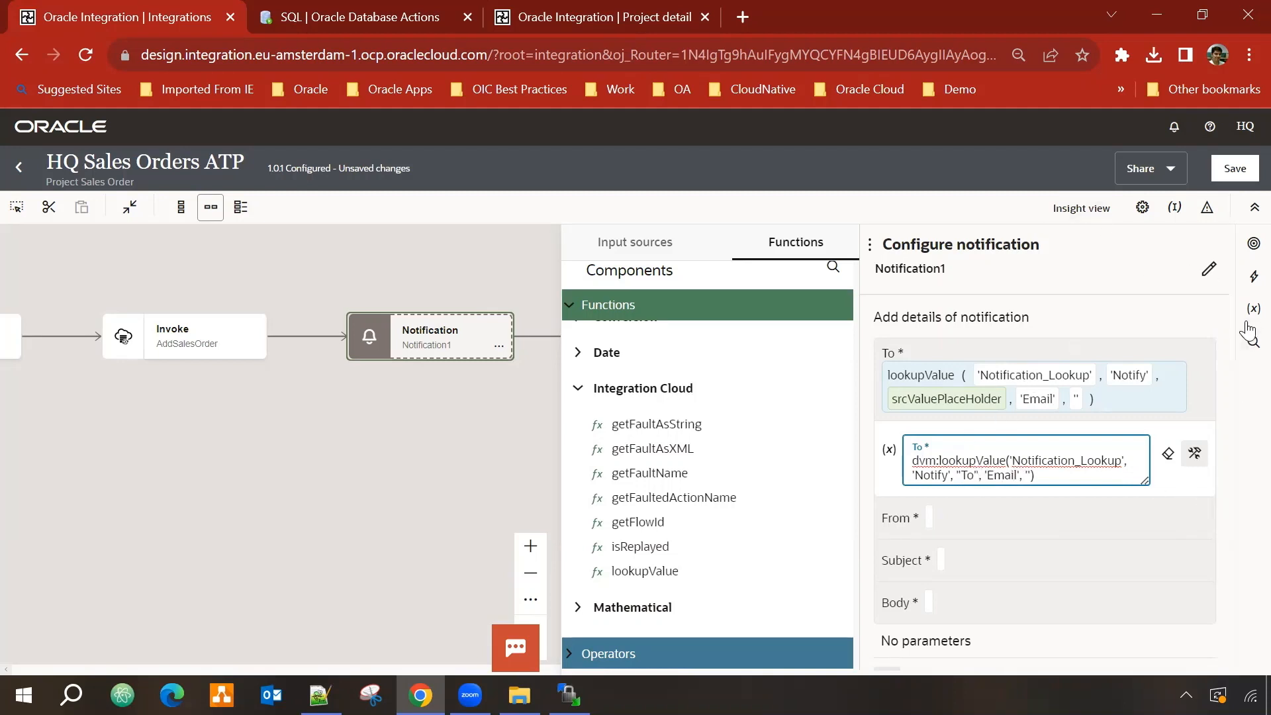
Step: Switch the From field to developer mode and drop the lookupValue function into it
{"action": "left_click", "coordinate": [999, 522]}
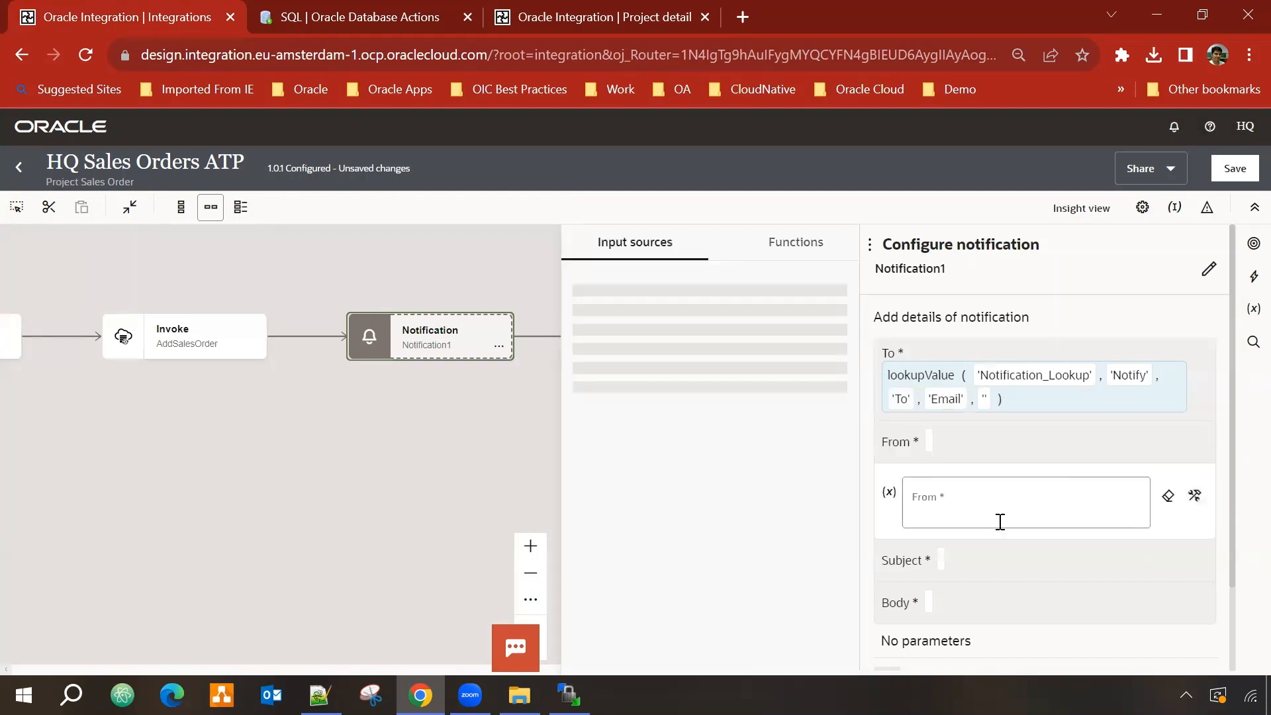
{"action": "left_click", "coordinate": [990, 502]}
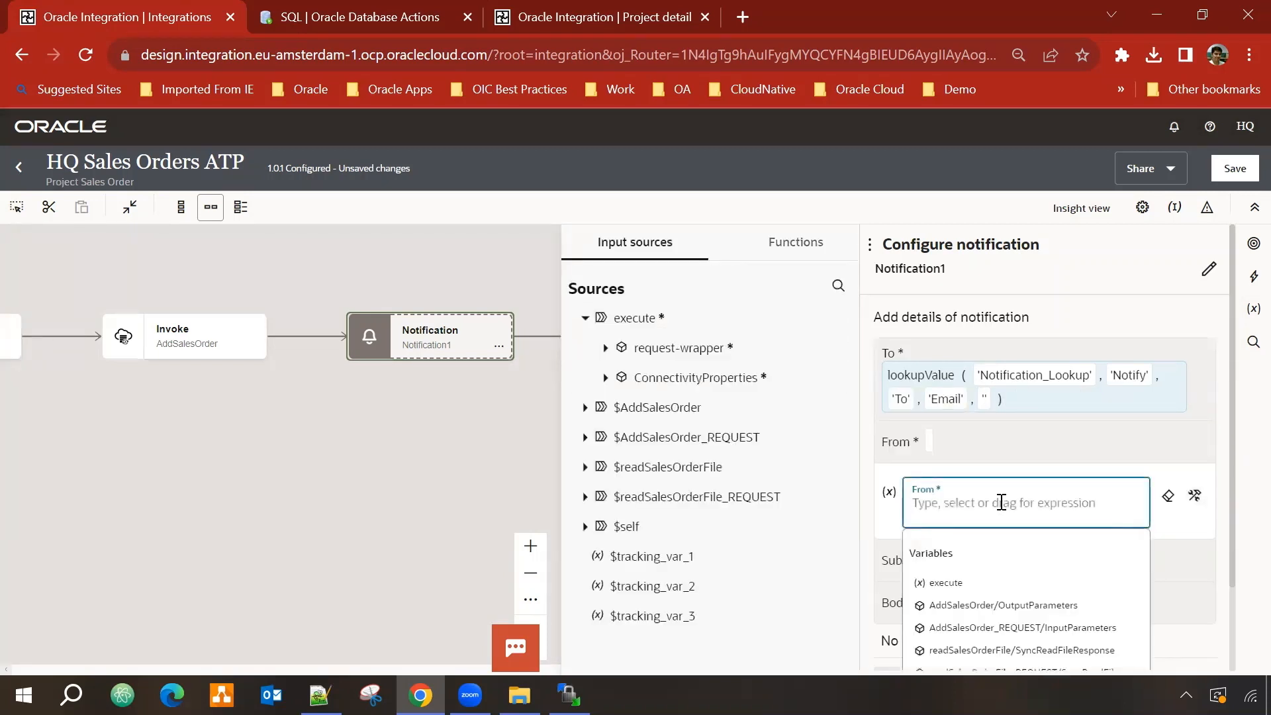
{"action": "left_click", "coordinate": [1196, 498]}
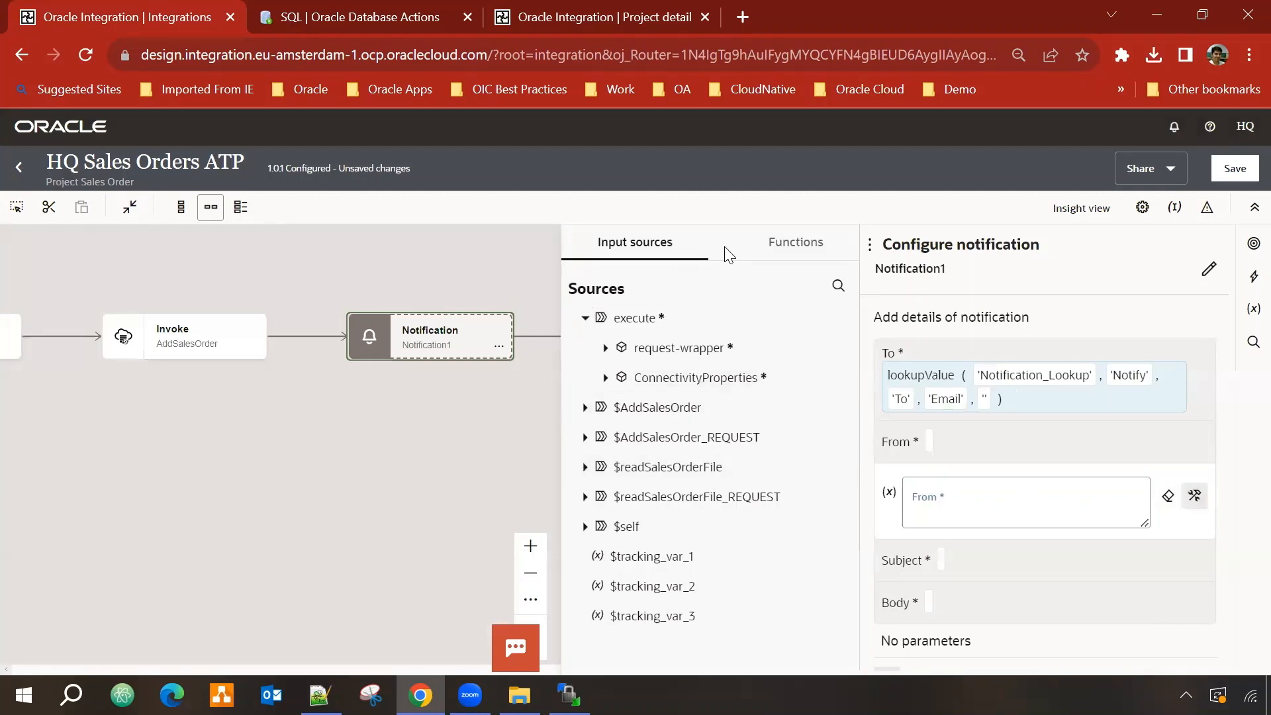
{"action": "left_click", "coordinate": [796, 242]}
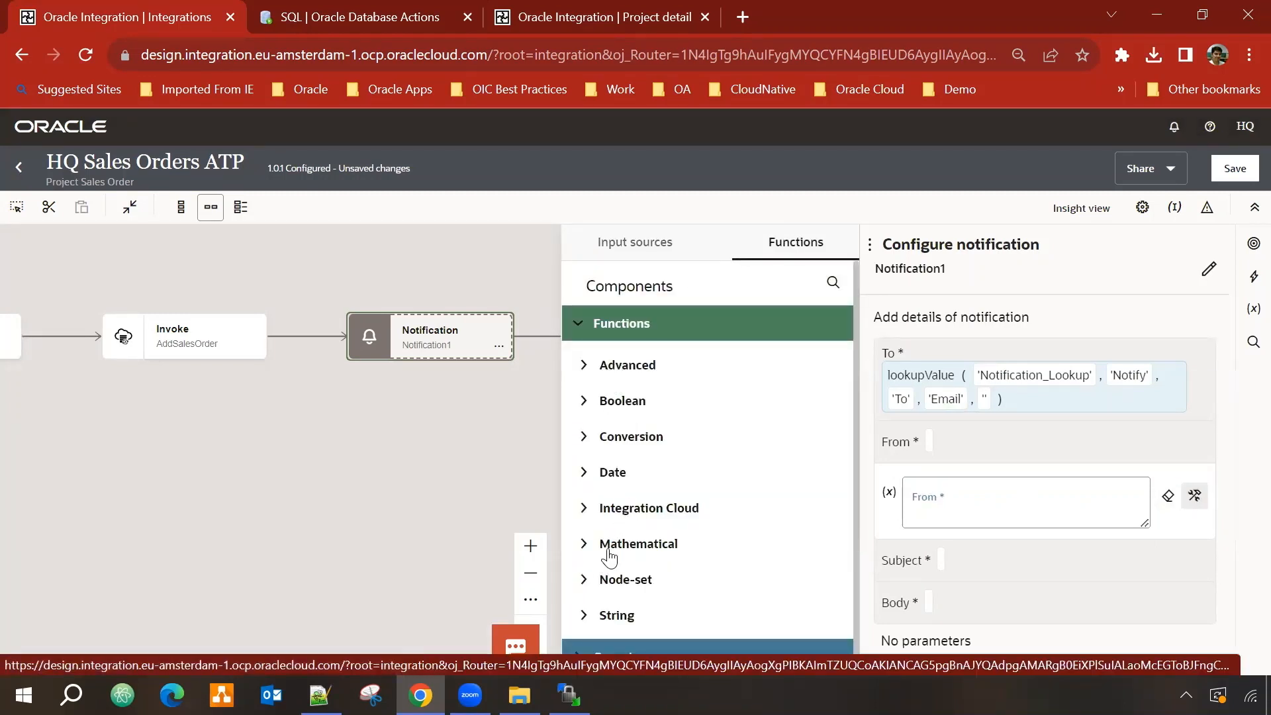
{"action": "left_click", "coordinate": [583, 508]}
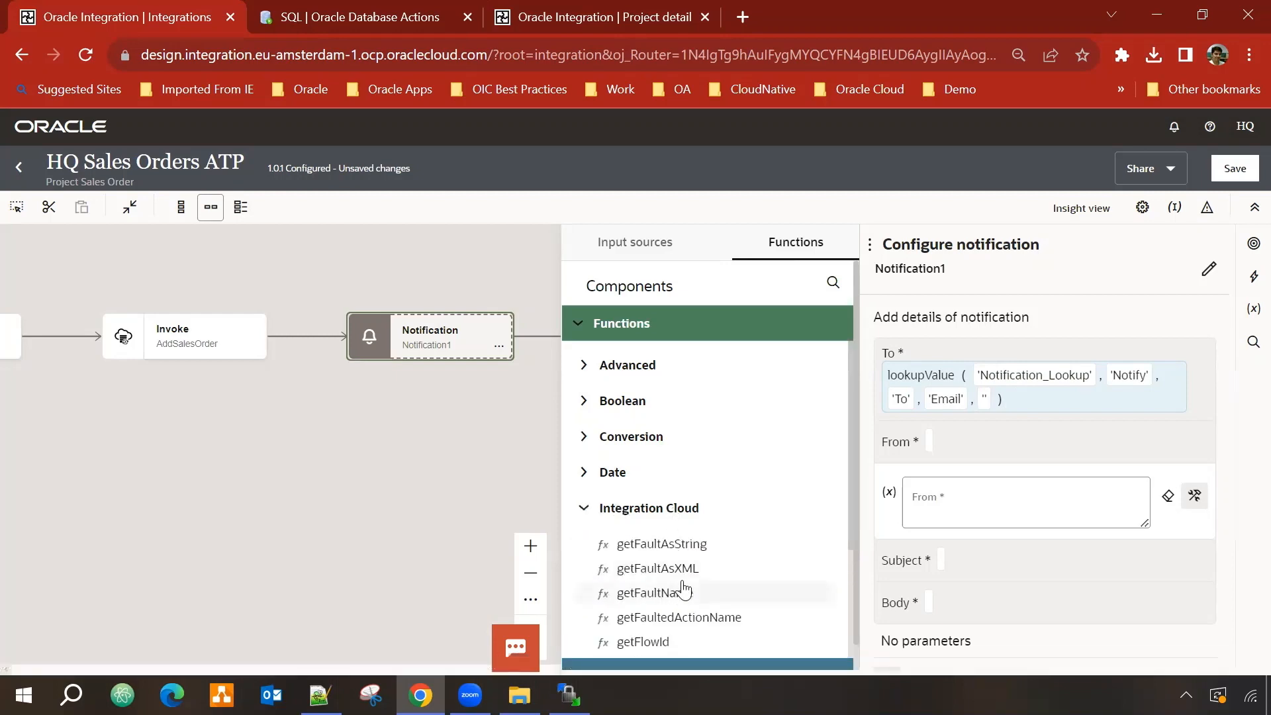
{"action": "scroll", "coordinate": [669, 596], "scroll_direction": "down", "scroll_amount": 1}
{"action": "left_click", "coordinate": [654, 594]}
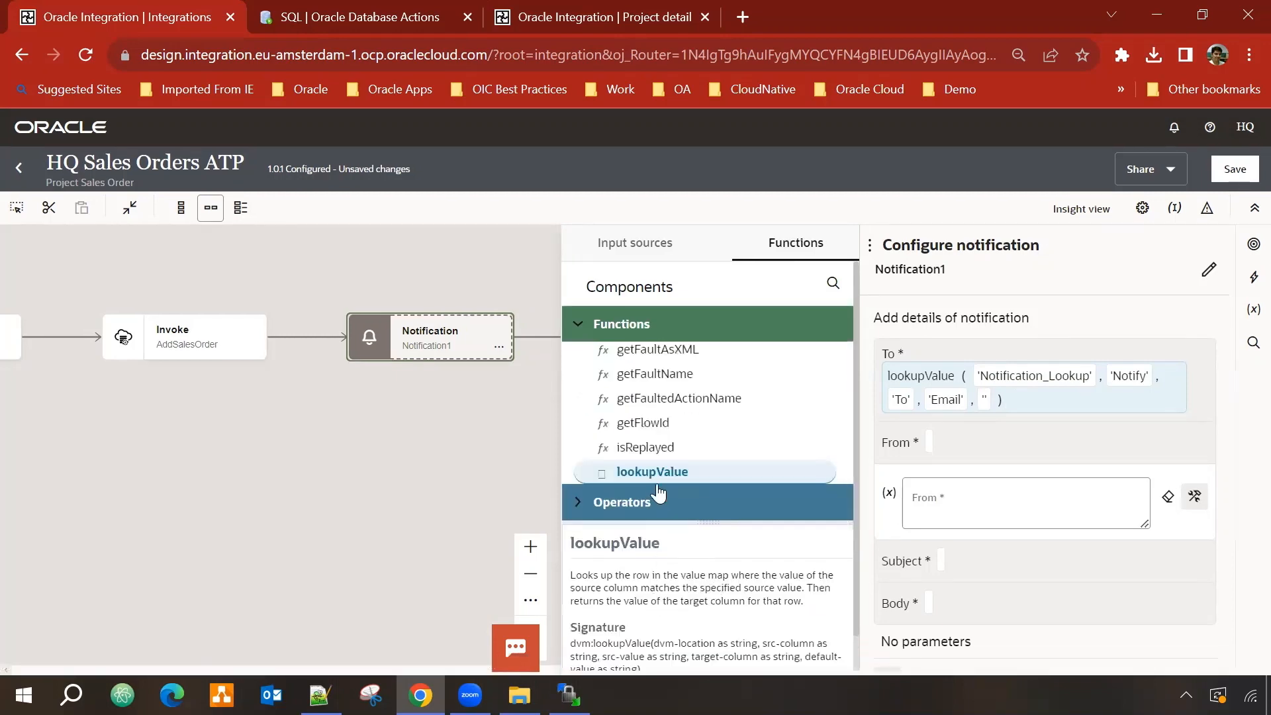
{"action": "left_click_drag", "start_coordinate": [667, 474], "coordinate": [977, 505]}
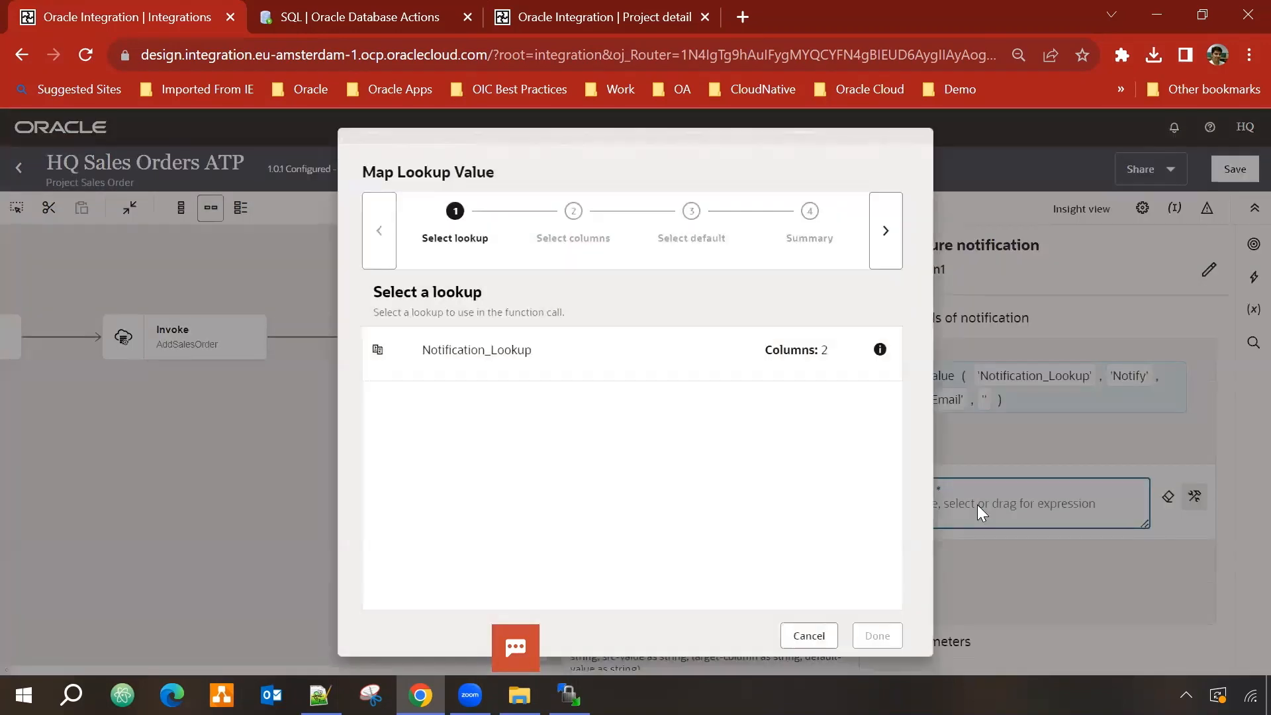
Step: Map Notification_Lookup from Notify to Email with source value 'From'
{"action": "left_click", "coordinate": [543, 351]}
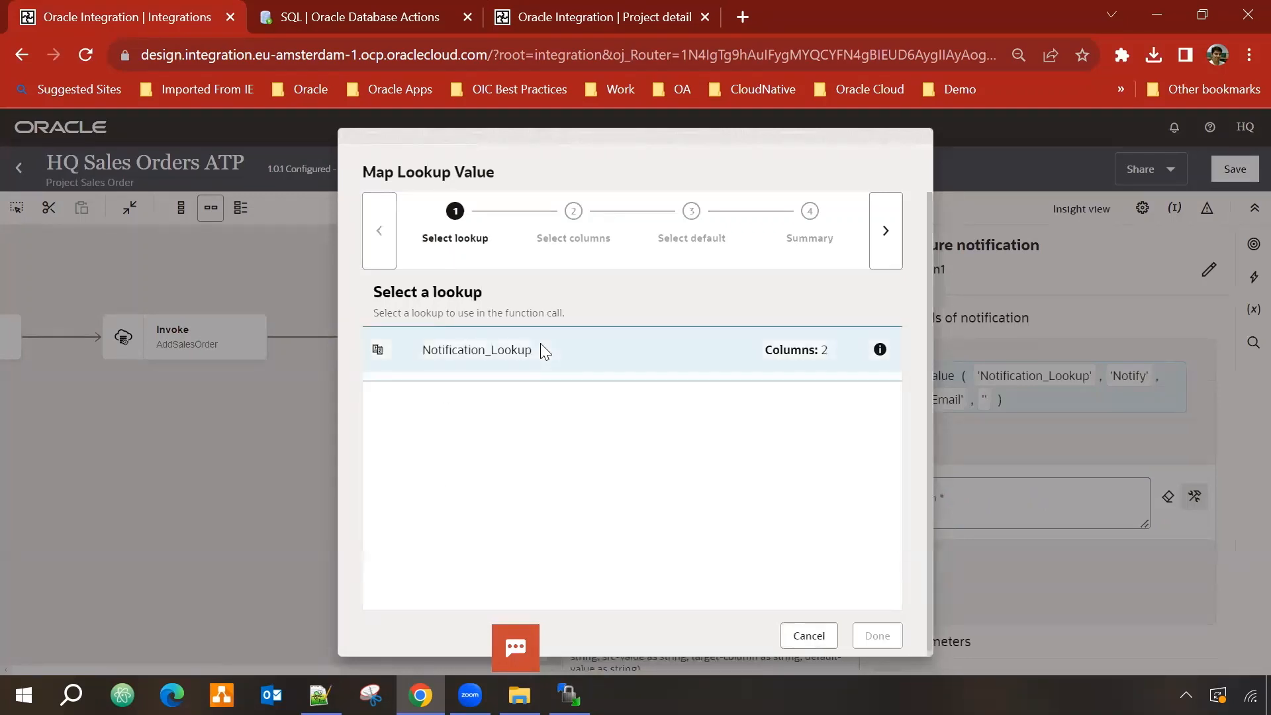
{"action": "left_click", "coordinate": [886, 251]}
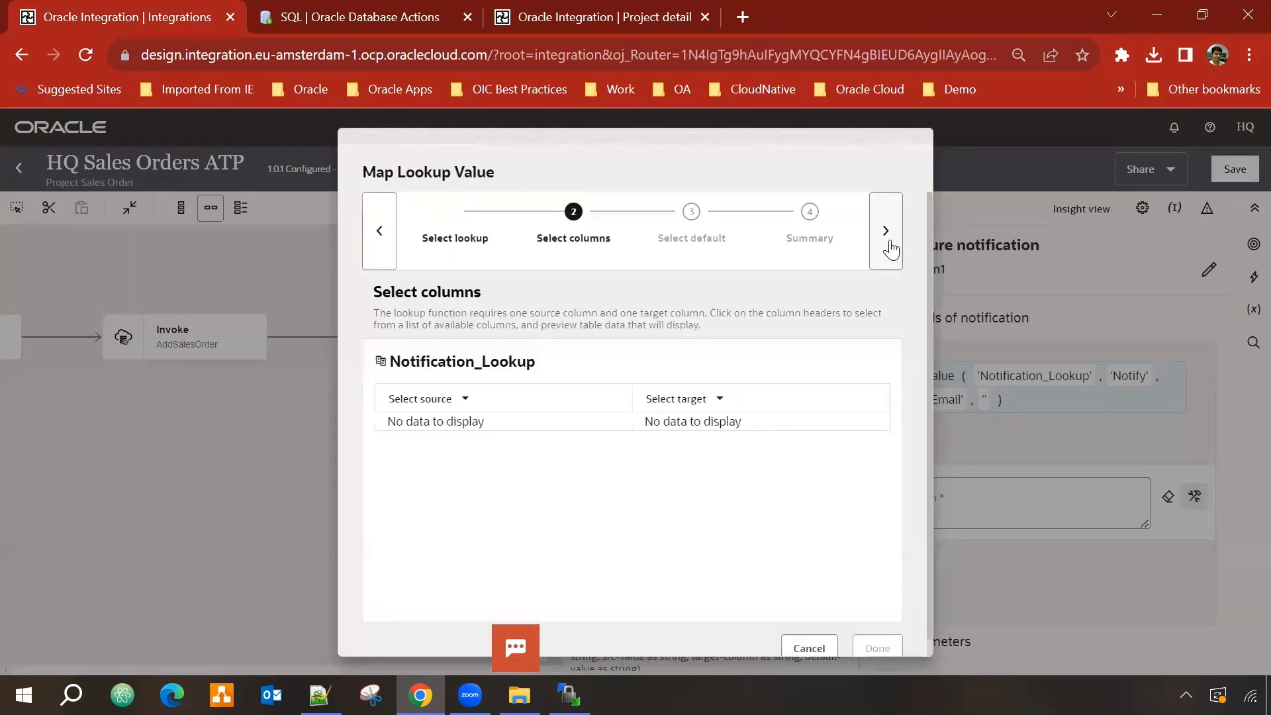
{"action": "left_click", "coordinate": [473, 401]}
{"action": "left_click", "coordinate": [432, 443]}
{"action": "left_click", "coordinate": [714, 400]}
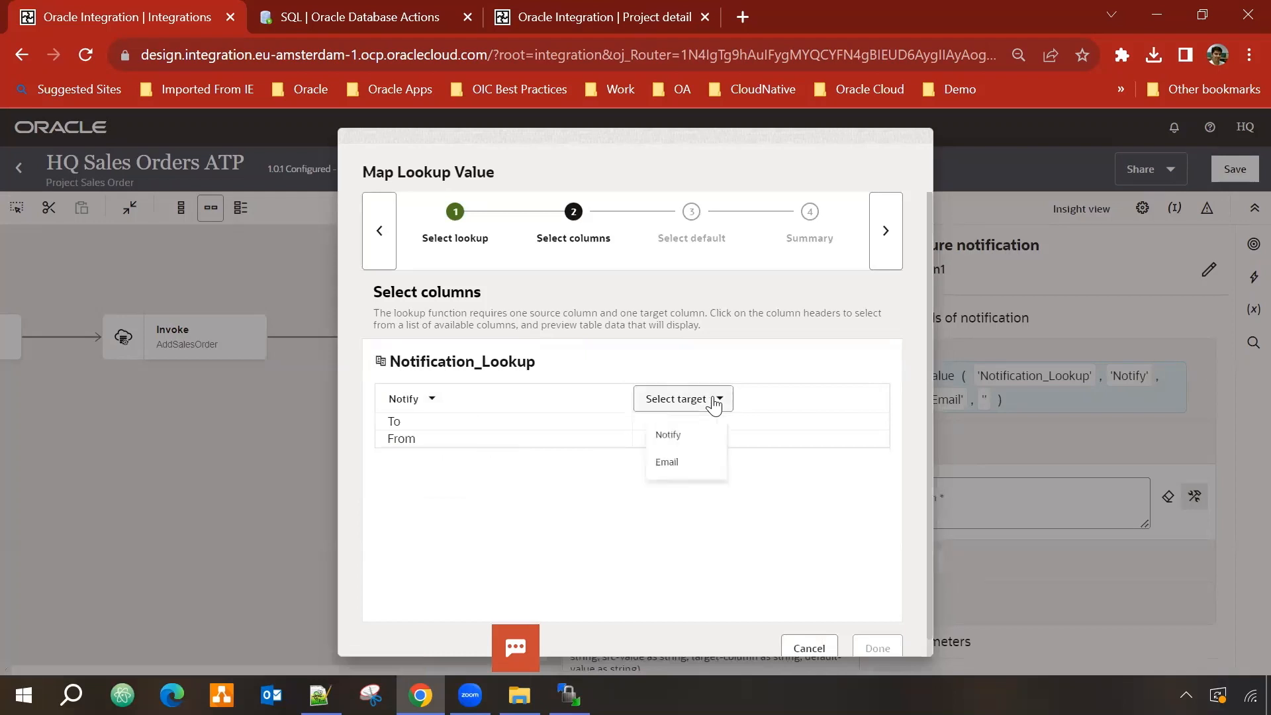
{"action": "left_click", "coordinate": [672, 483]}
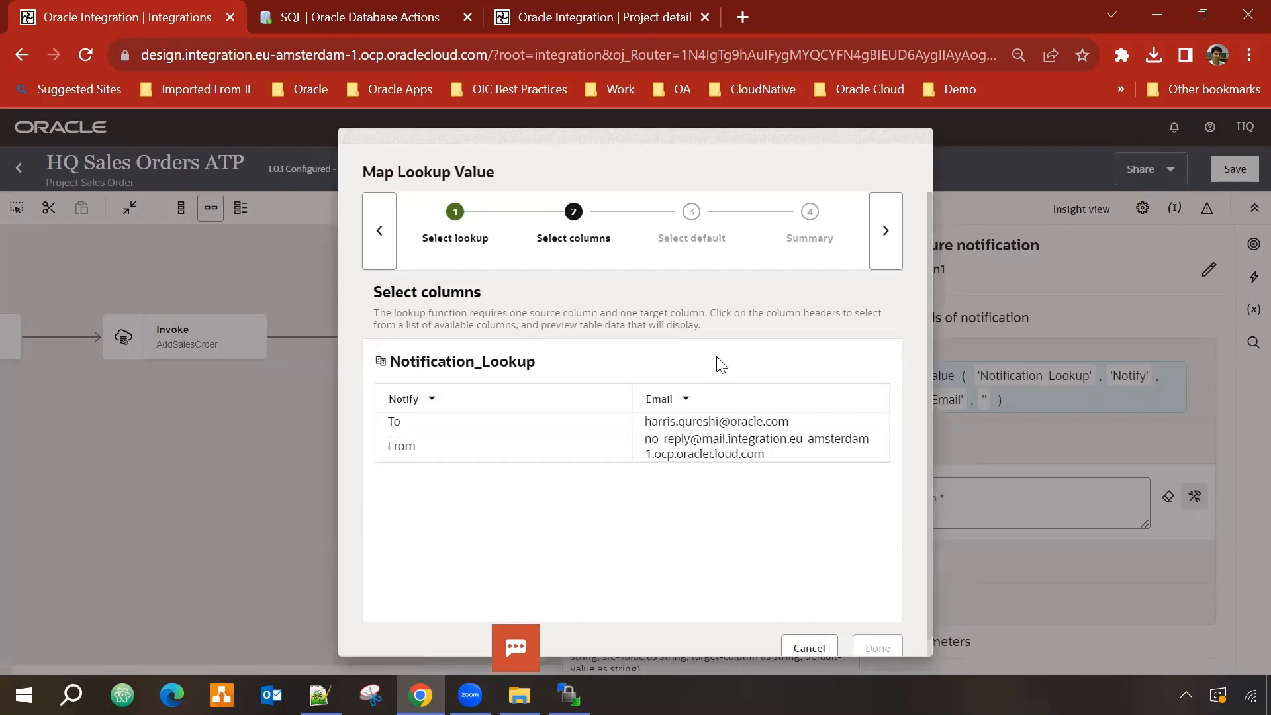
{"action": "left_click", "coordinate": [886, 239]}
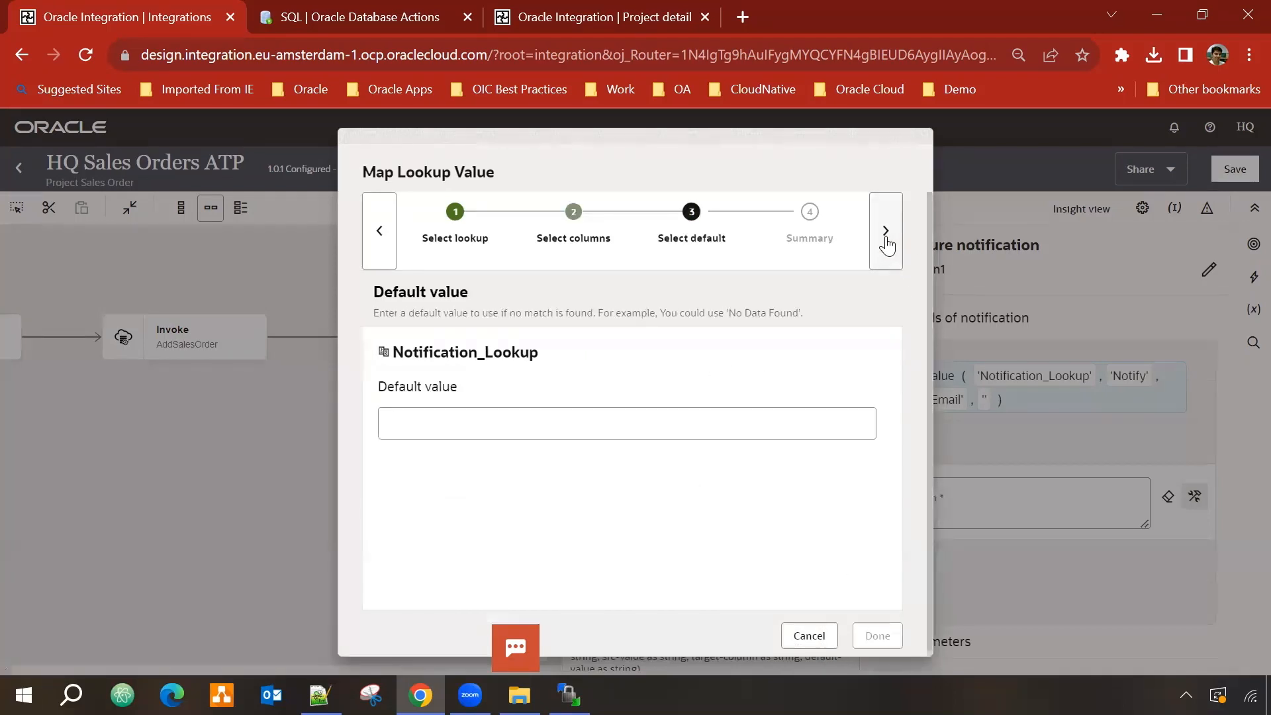
{"action": "left_click", "coordinate": [886, 240]}
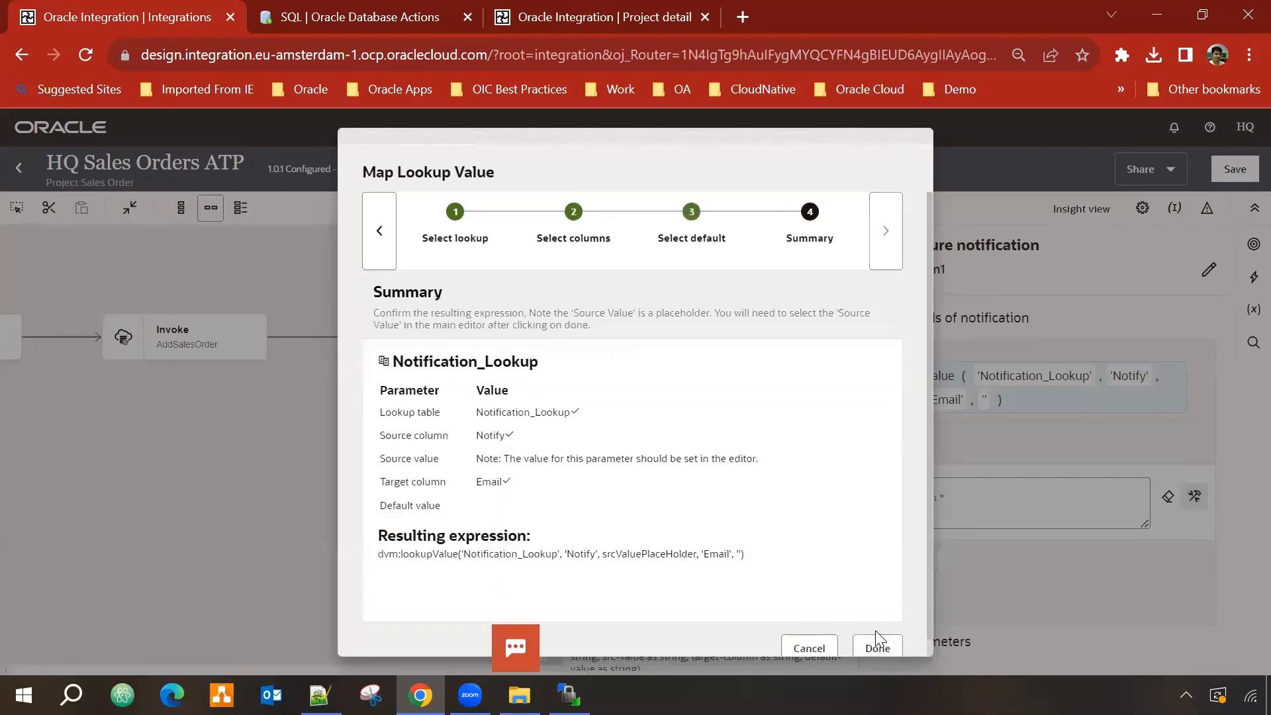
{"action": "left_click", "coordinate": [877, 649]}
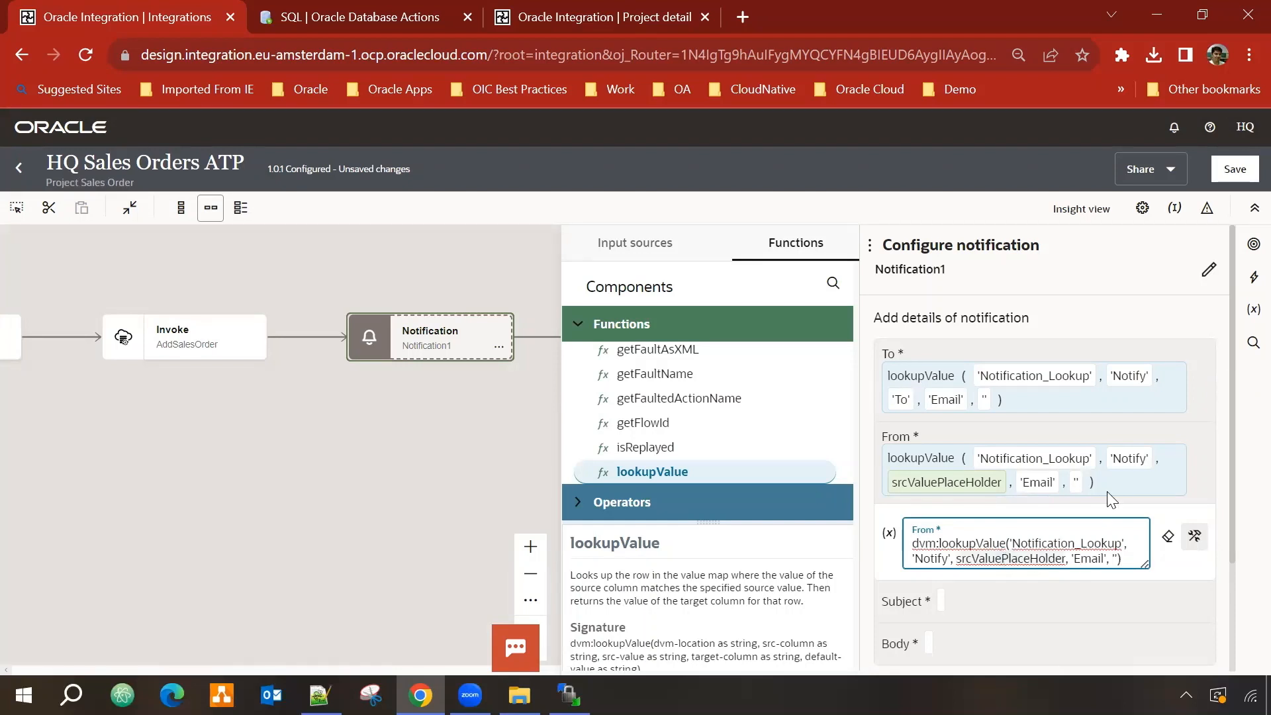
{"action": "type", "text": "\"From\""}
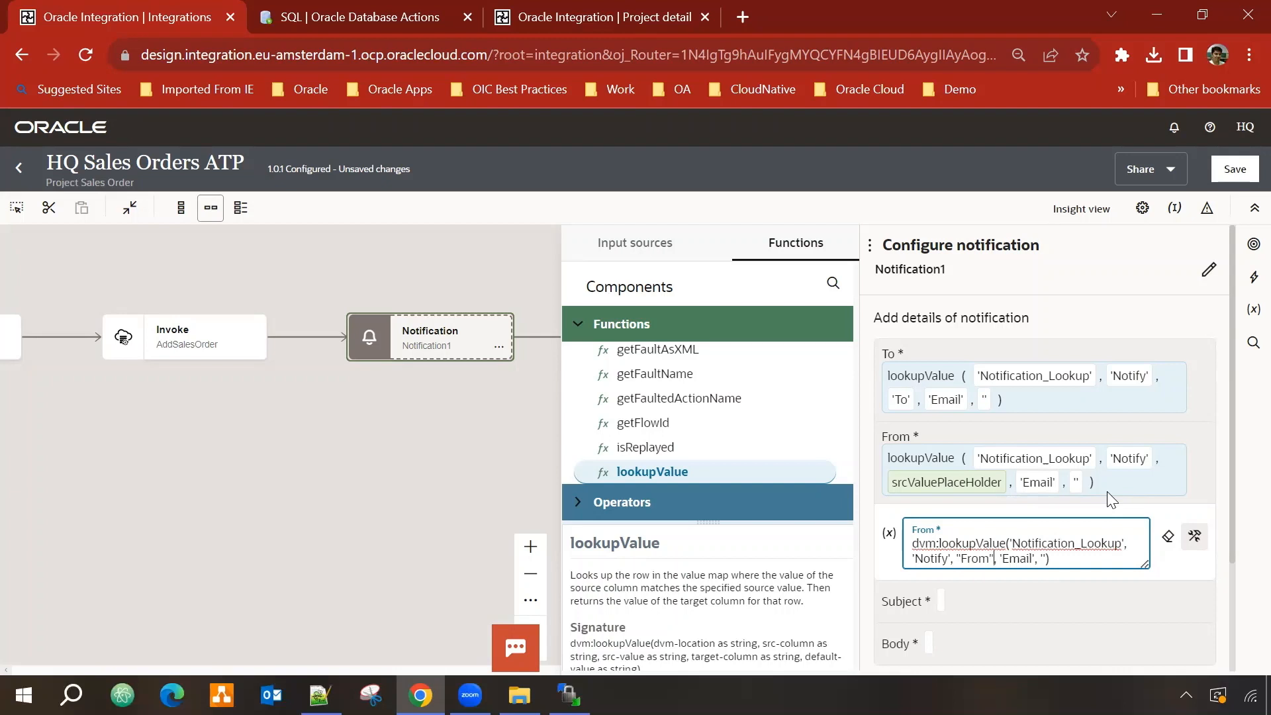
{"action": "left_click", "coordinate": [1000, 604]}
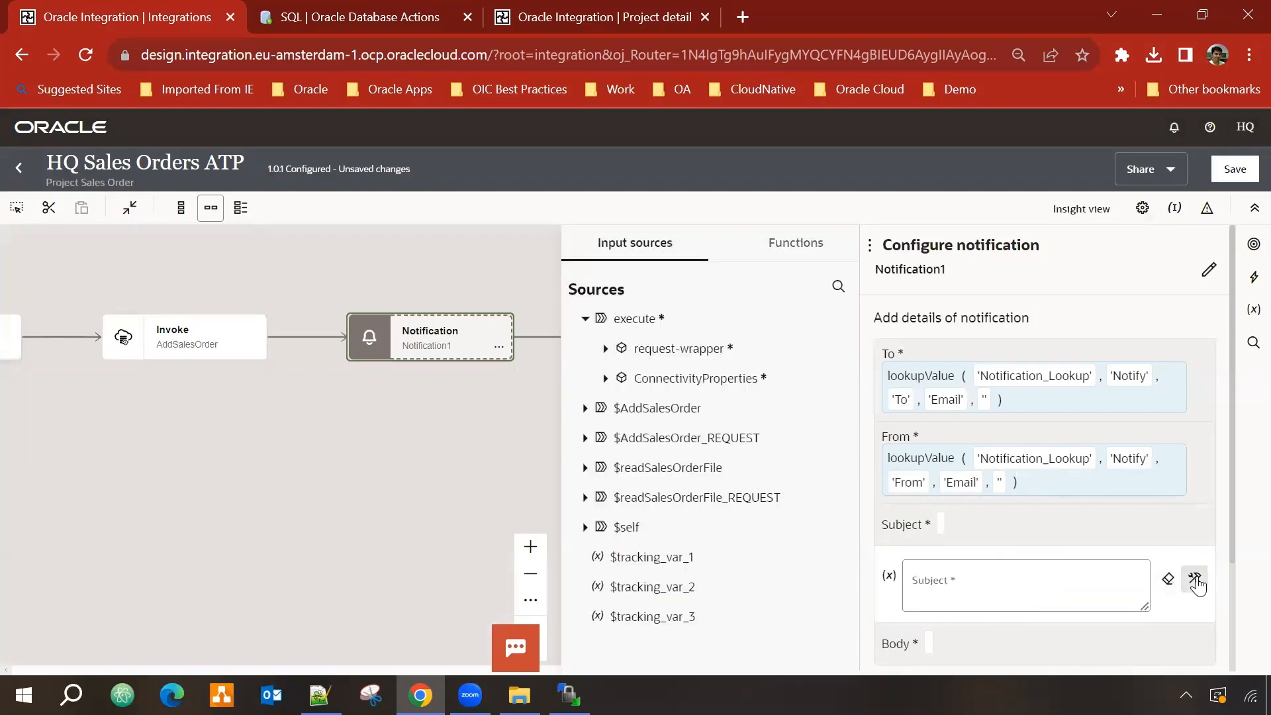
Step: Put a String concat function in the Subject, starting with 'Integration '
{"action": "left_click", "coordinate": [984, 589]}
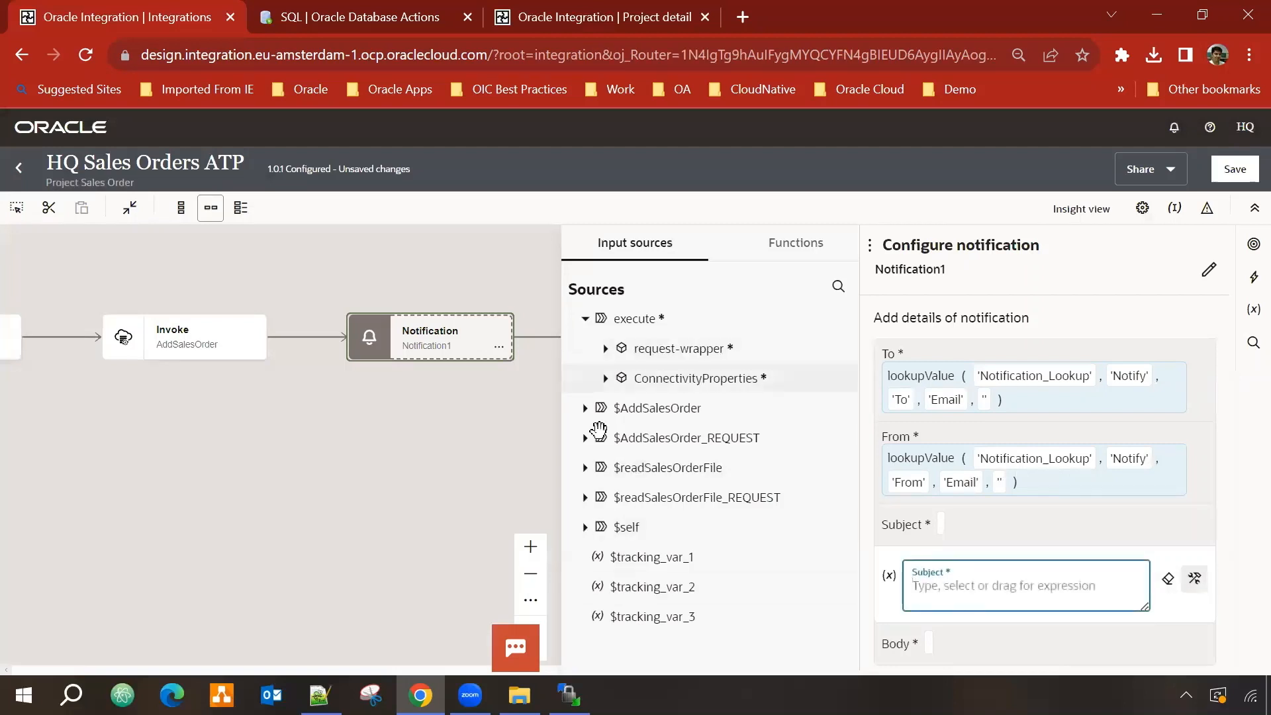
{"action": "left_click", "coordinate": [762, 257]}
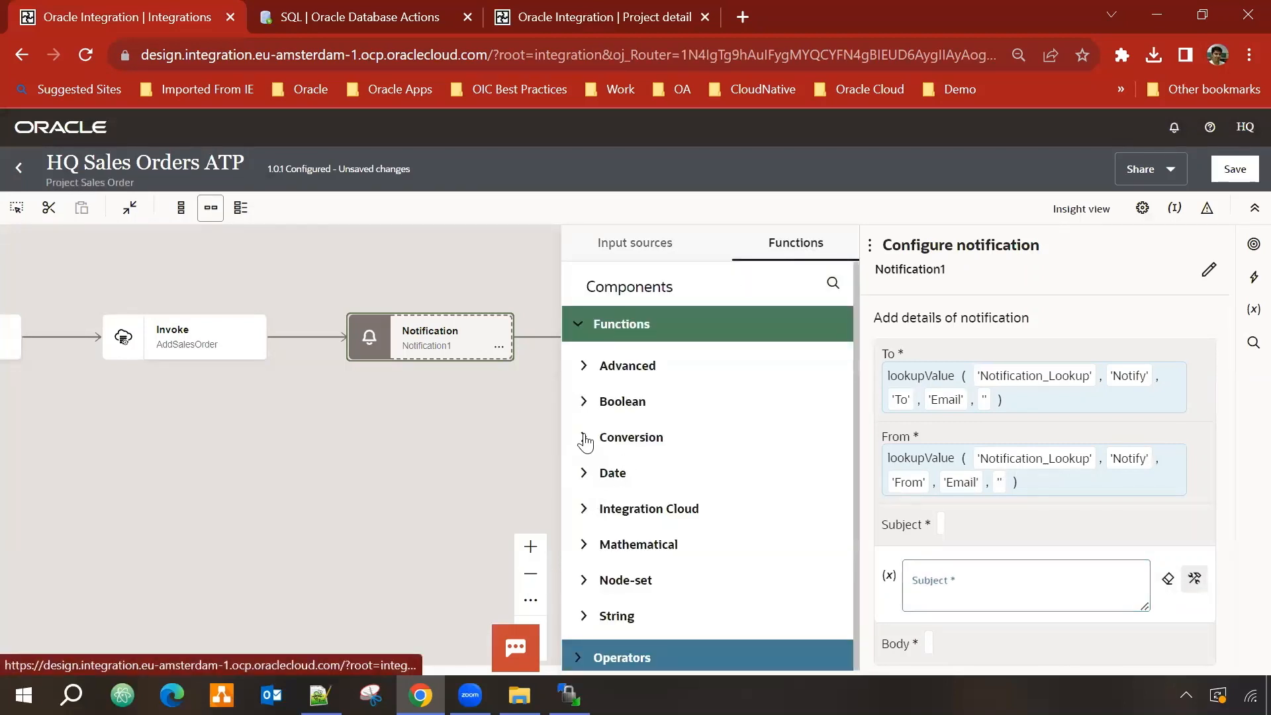
{"action": "scroll", "coordinate": [599, 586], "scroll_direction": "down", "scroll_amount": 1}
{"action": "left_click", "coordinate": [596, 598]}
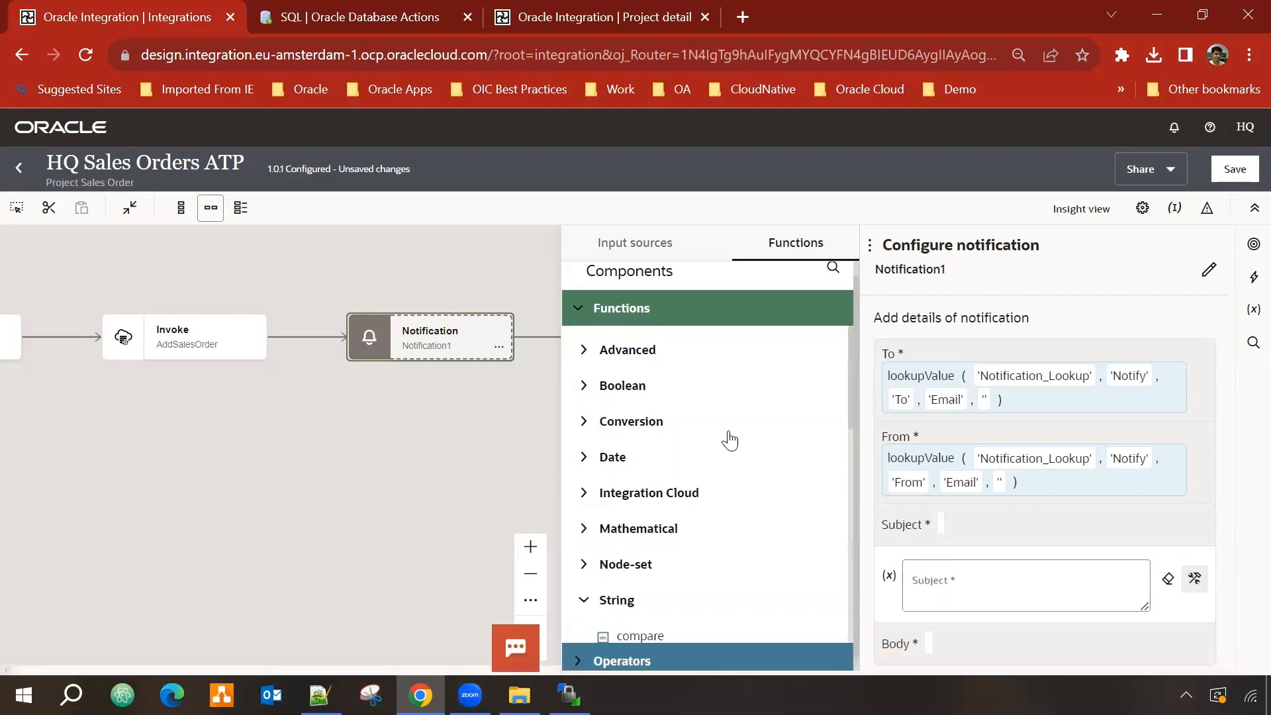
{"action": "scroll", "coordinate": [702, 476], "scroll_direction": "down", "scroll_amount": 3}
{"action": "left_click_drag", "start_coordinate": [639, 487], "coordinate": [944, 589]}
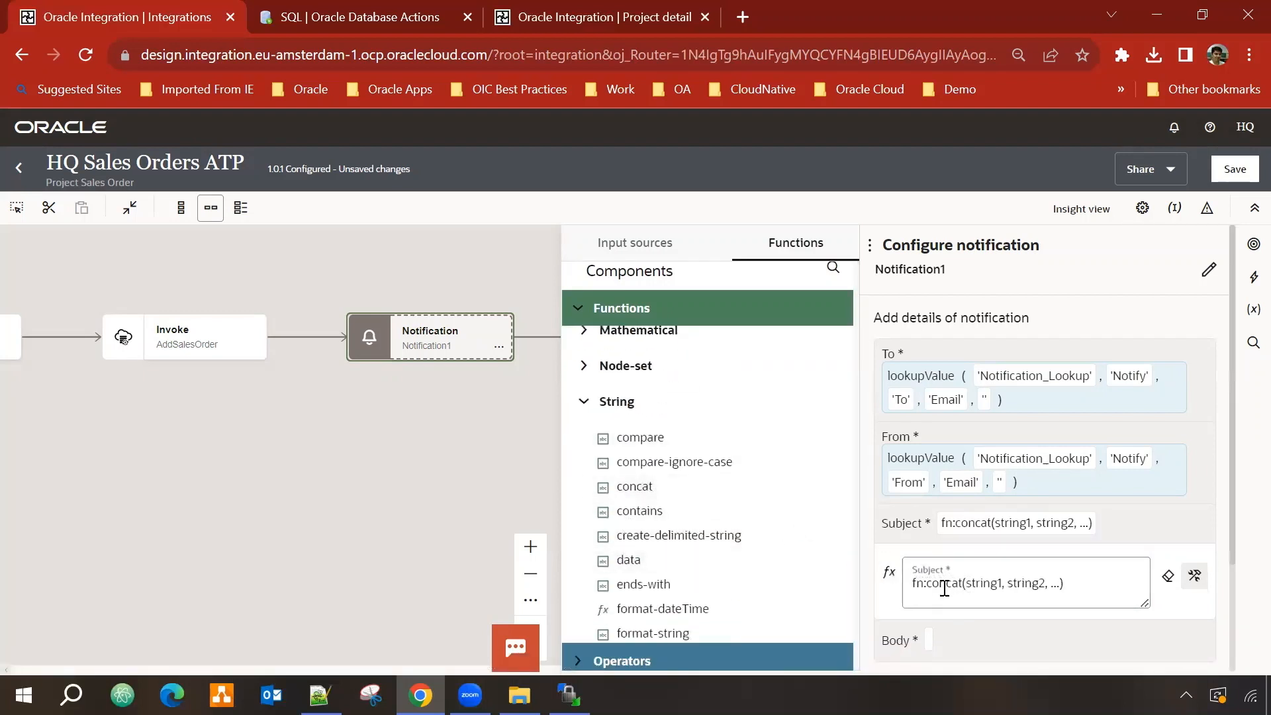
{"action": "left_click", "coordinate": [978, 582]}
{"action": "type", "text": "\"Integrat"}
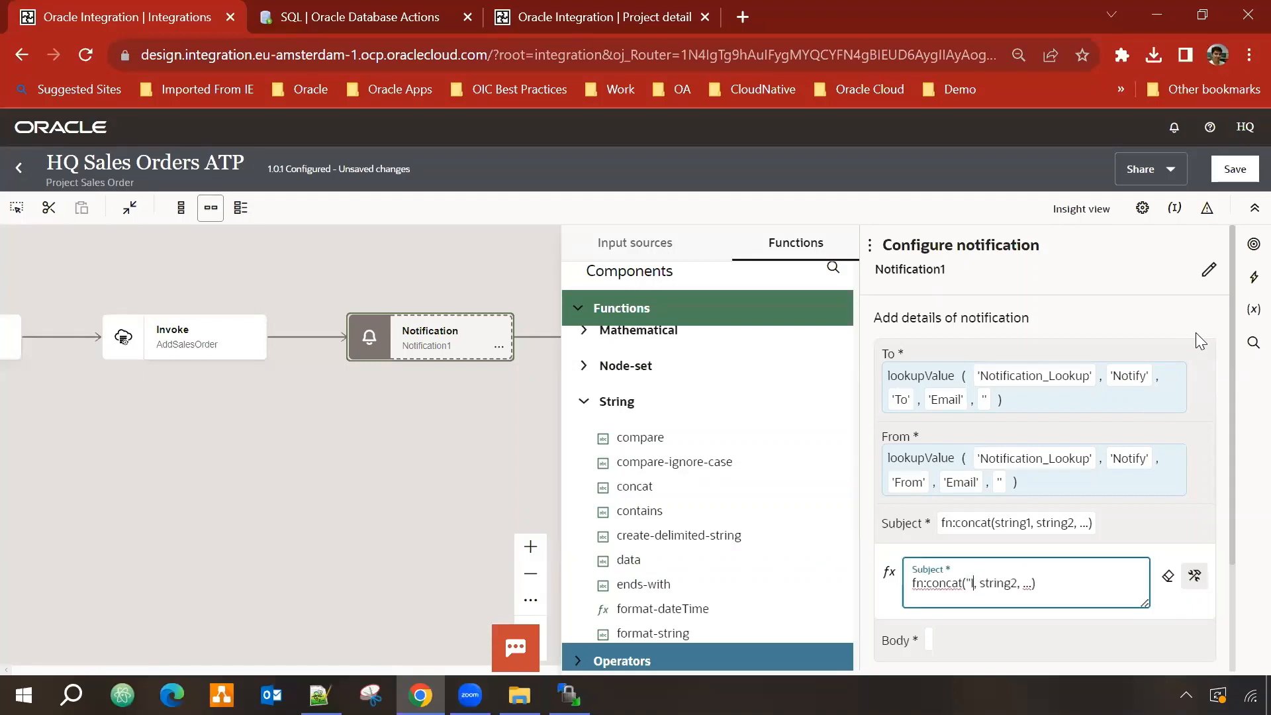
{"action": "type", "text": "ion \""}
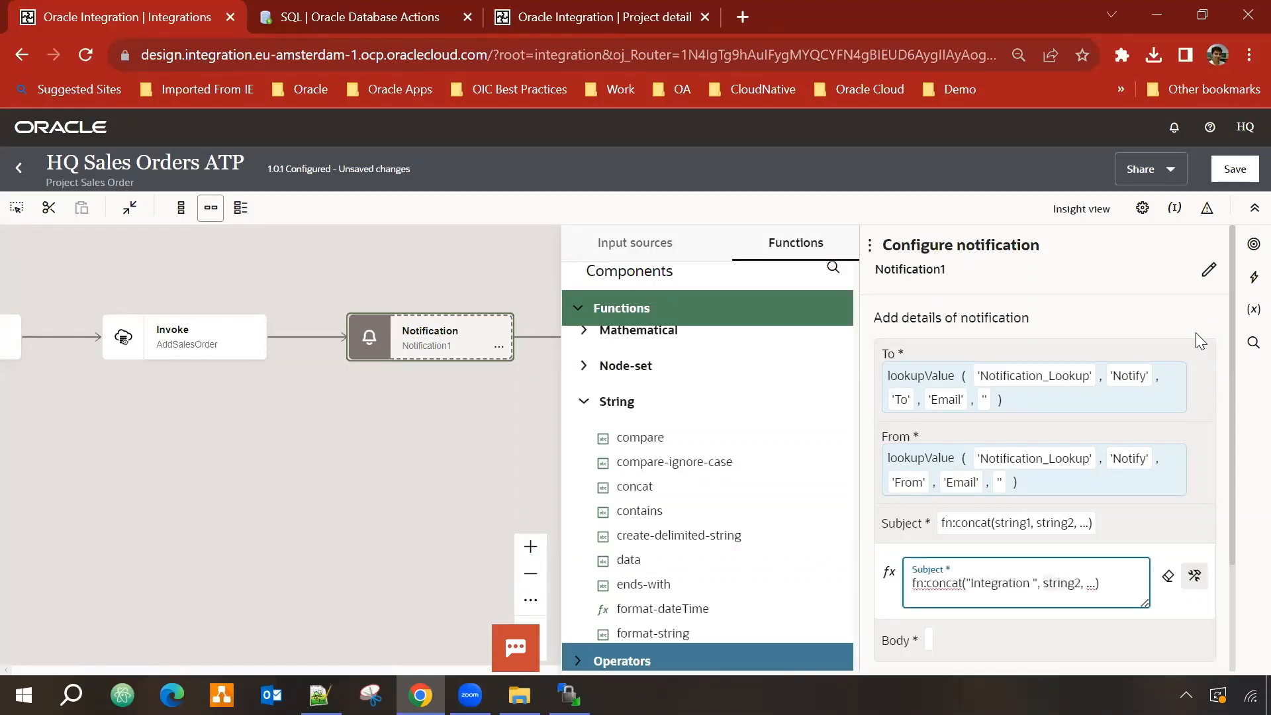
{"action": "key", "text": "Delete"}
Step: Add the $self metadata integration name to the Subject concat expression
{"action": "scroll", "coordinate": [619, 370], "scroll_direction": "up", "scroll_amount": 3}
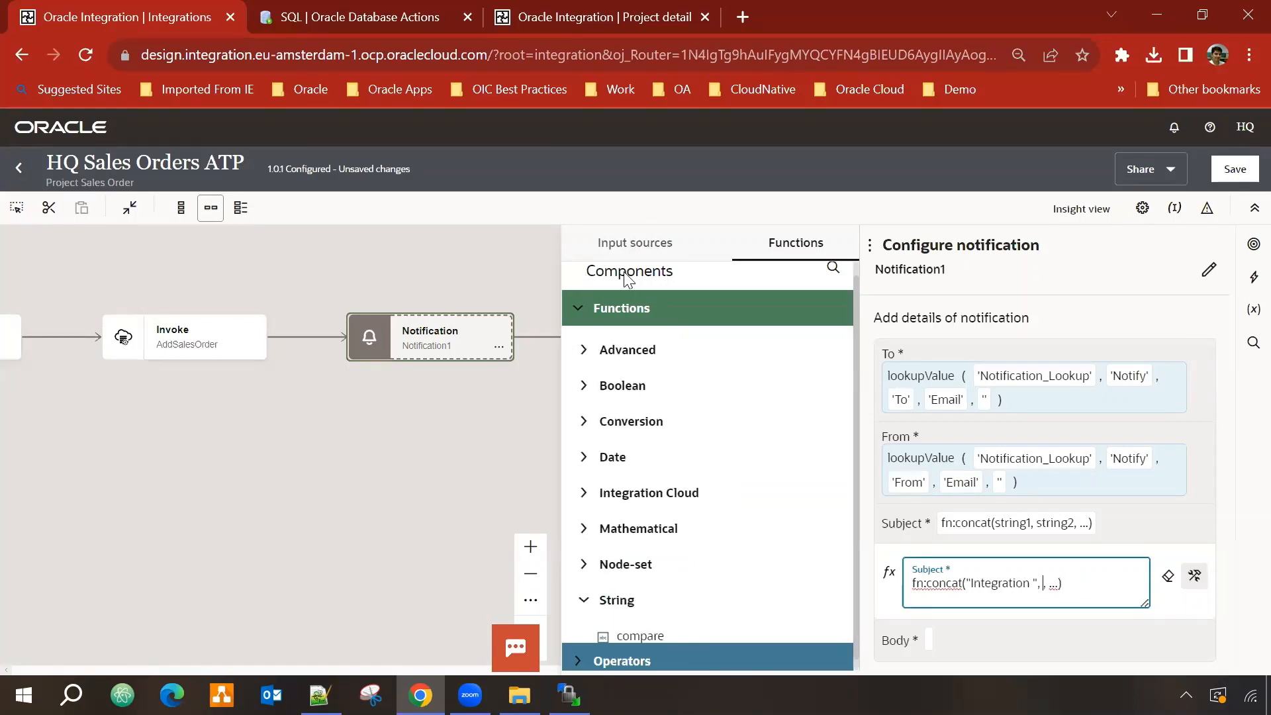
{"action": "left_click", "coordinate": [635, 242]}
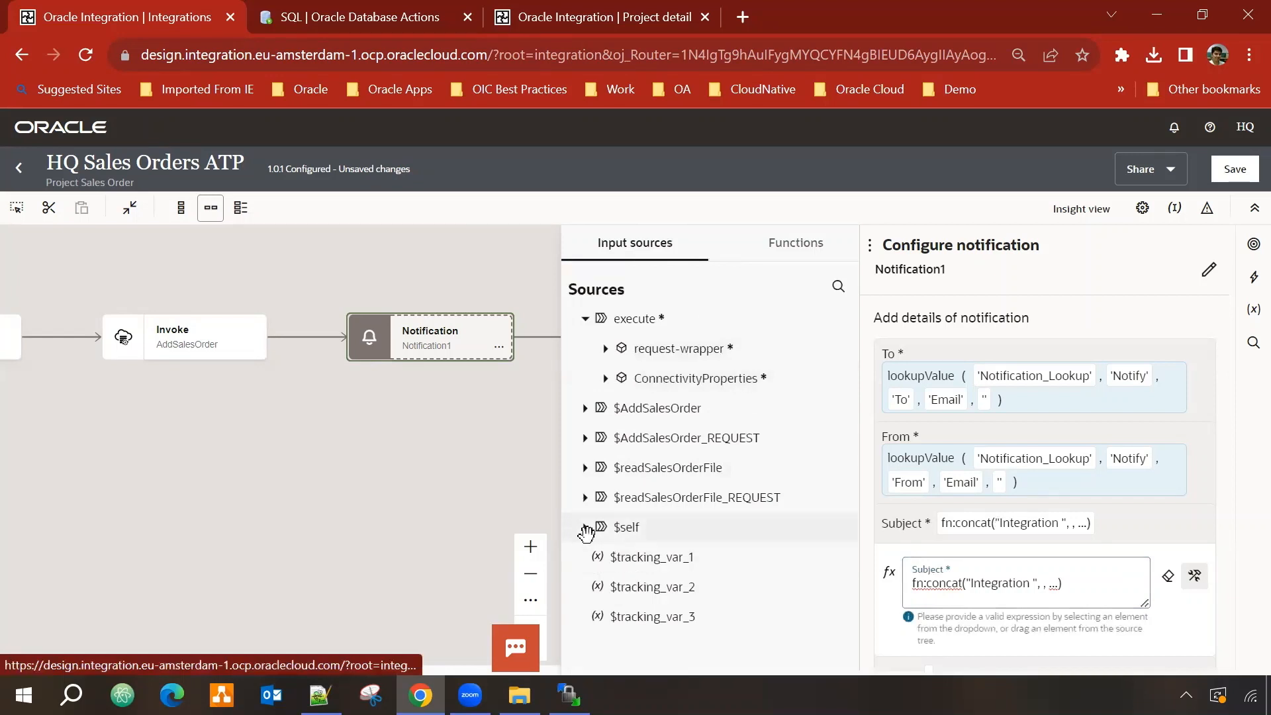
{"action": "left_click", "coordinate": [586, 528]}
{"action": "left_click", "coordinate": [605, 557]}
{"action": "left_click", "coordinate": [620, 587]}
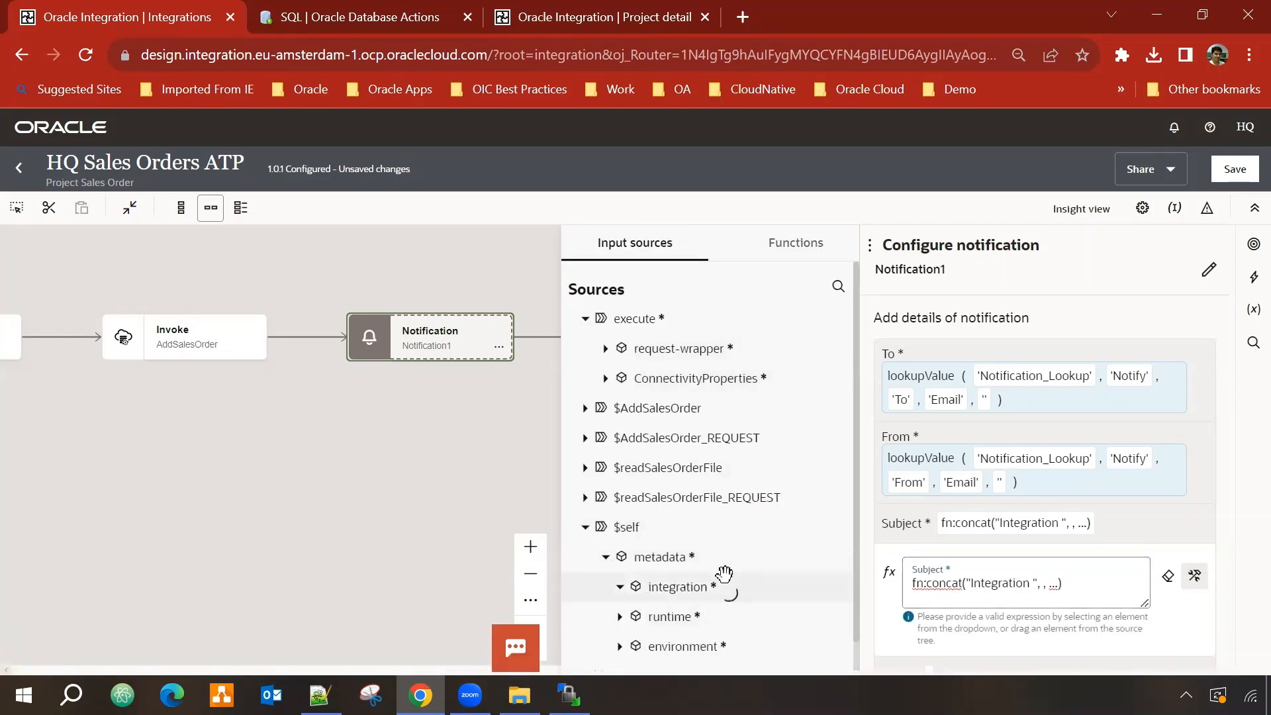
{"action": "scroll", "coordinate": [724, 571], "scroll_direction": "down", "scroll_amount": 2}
{"action": "left_click_drag", "start_coordinate": [682, 521], "coordinate": [994, 599]}
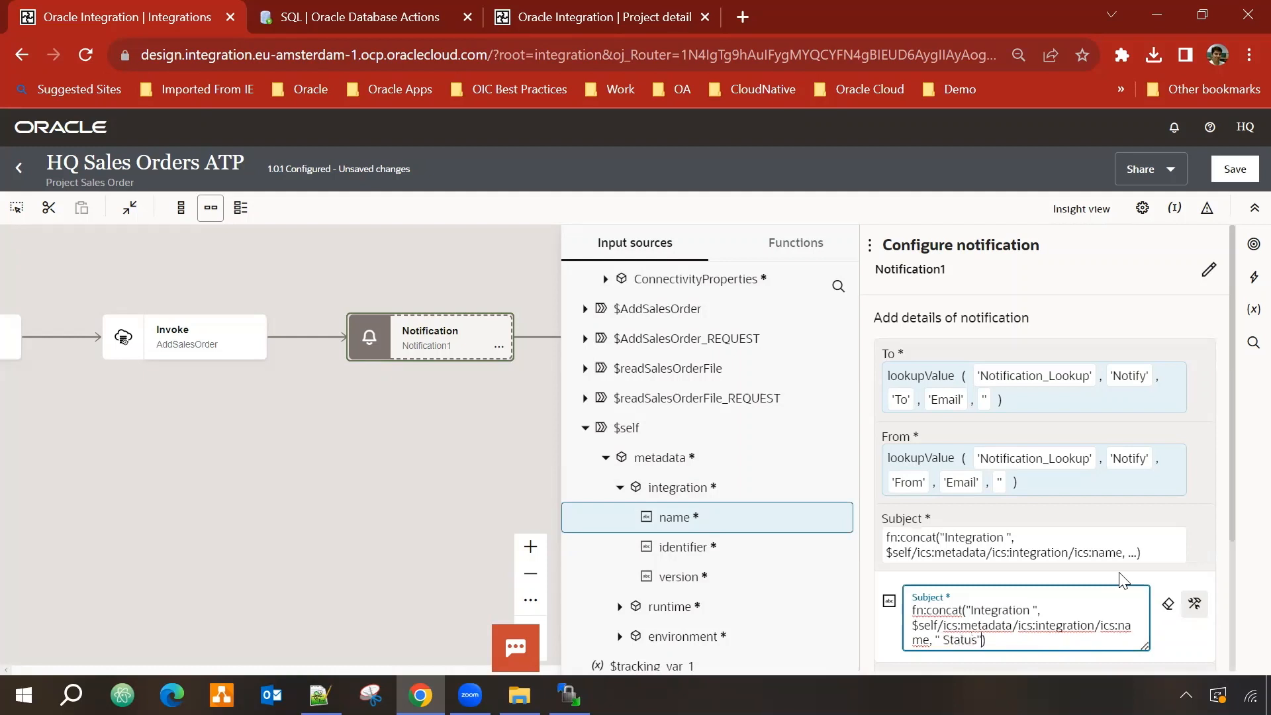
{"action": "scroll", "coordinate": [1146, 490], "scroll_direction": "down", "scroll_amount": 3}
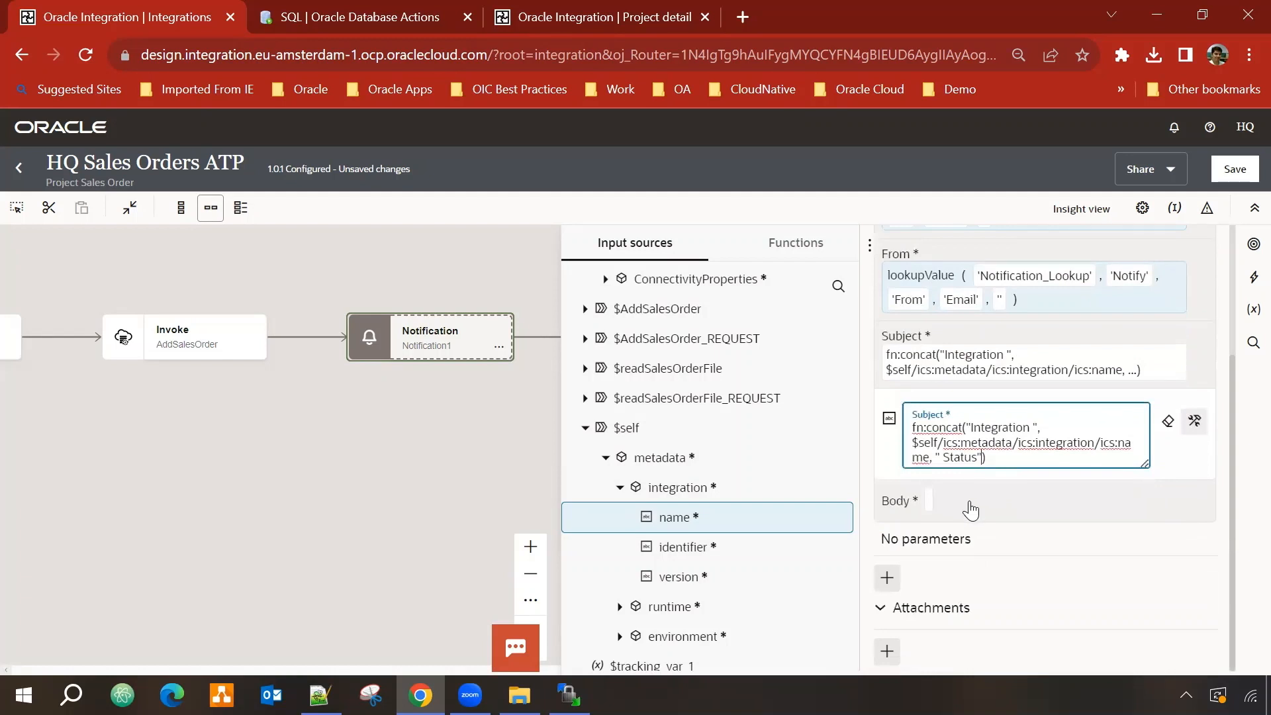
{"action": "left_click", "coordinate": [975, 501]}
{"action": "left_click", "coordinate": [976, 501]}
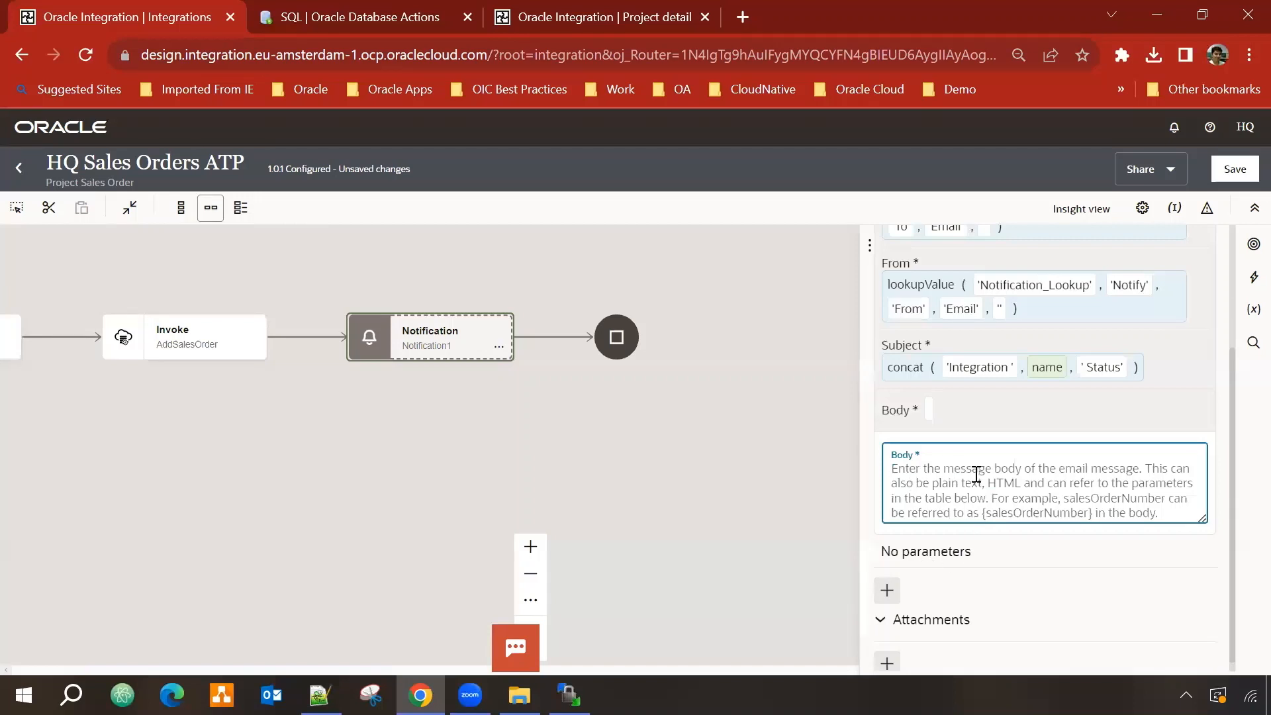
Step: Add a notification parameter named instanceId, mapped to the $self runtime instanceId
{"action": "left_click", "coordinate": [887, 591]}
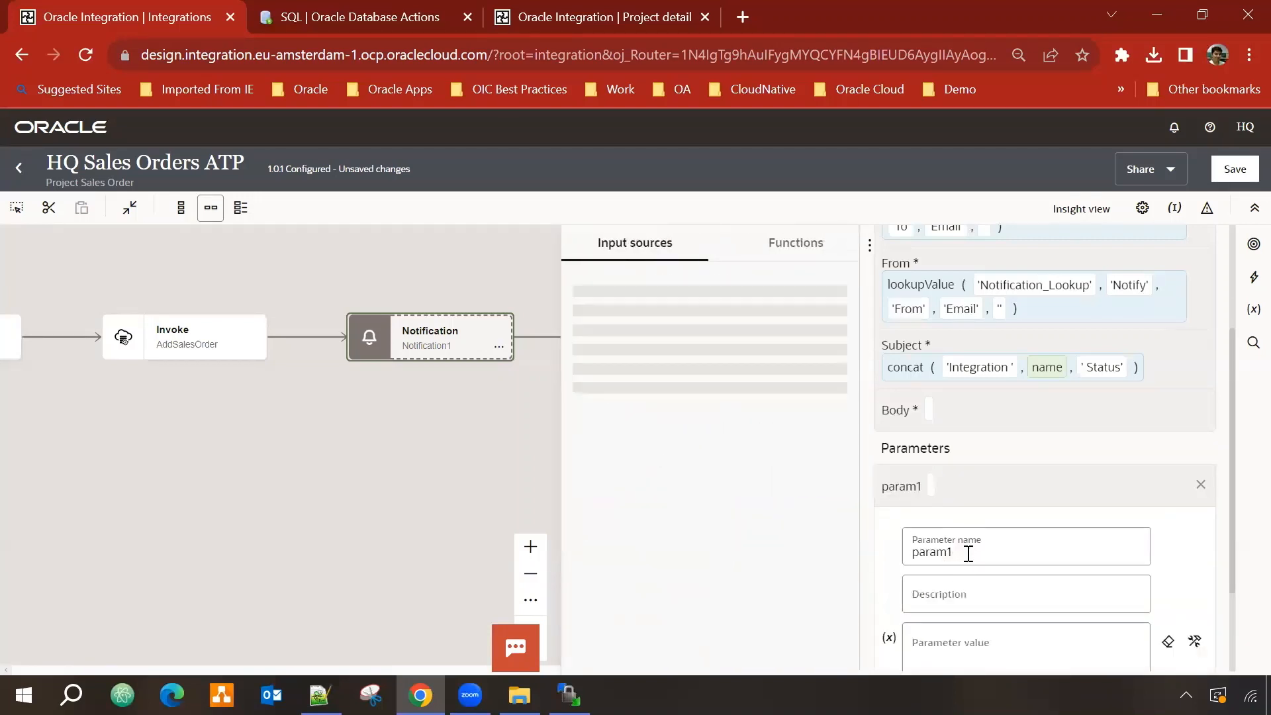
{"action": "key", "text": "ctrl+a"}
{"action": "key", "text": "BackSpace"}
{"action": "type", "text": "instance"}
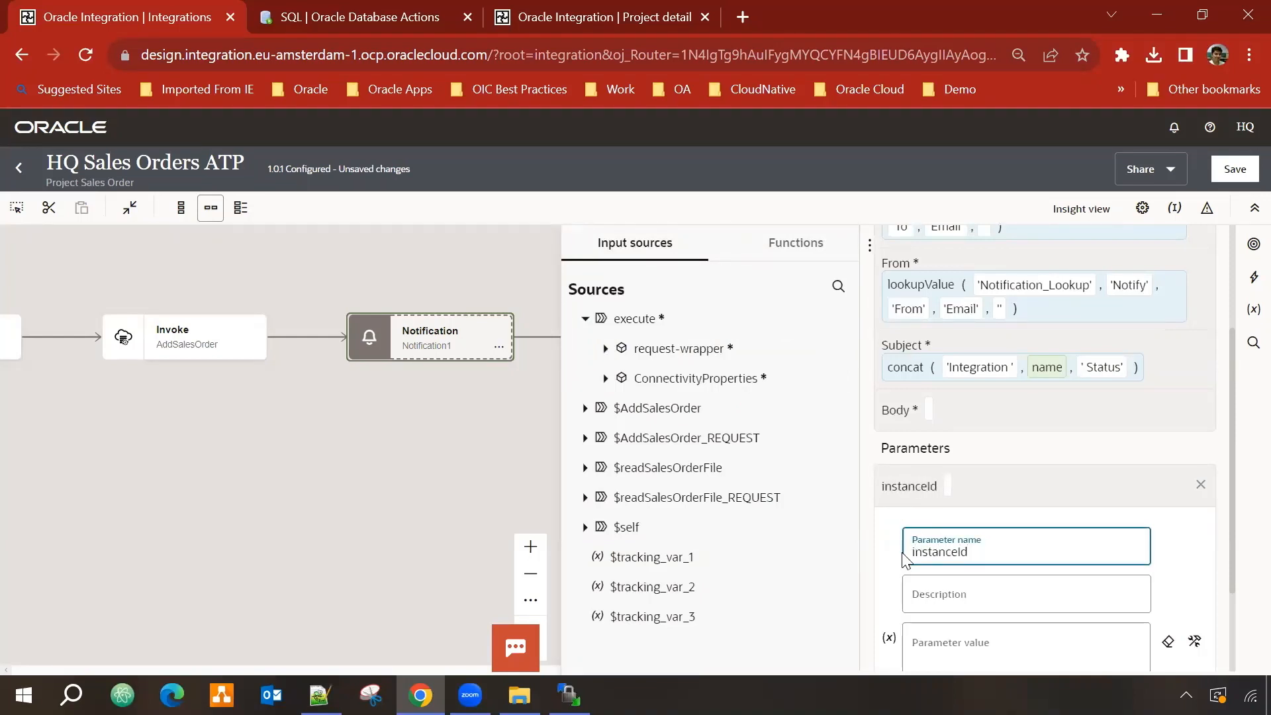
{"action": "type", "text": "Id"}
{"action": "left_click", "coordinate": [1008, 652]}
{"action": "scroll", "coordinate": [1037, 573], "scroll_direction": "down", "scroll_amount": 2}
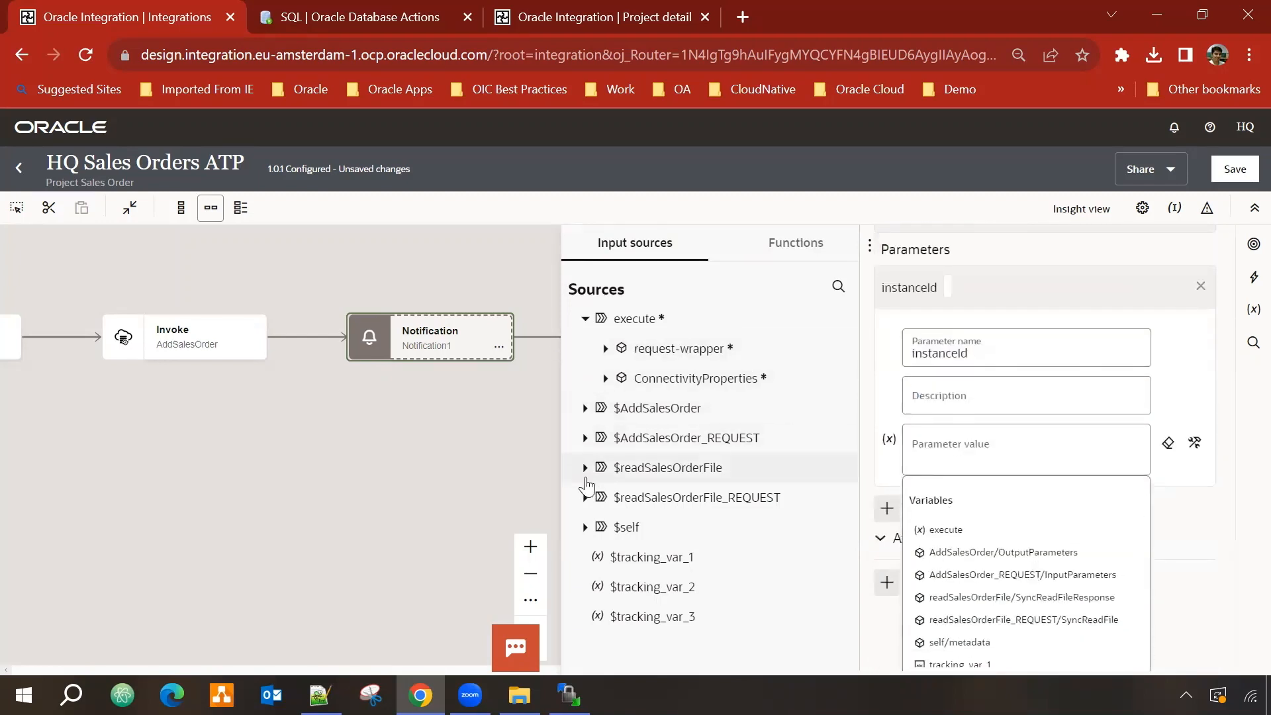
{"action": "left_click", "coordinate": [585, 527]}
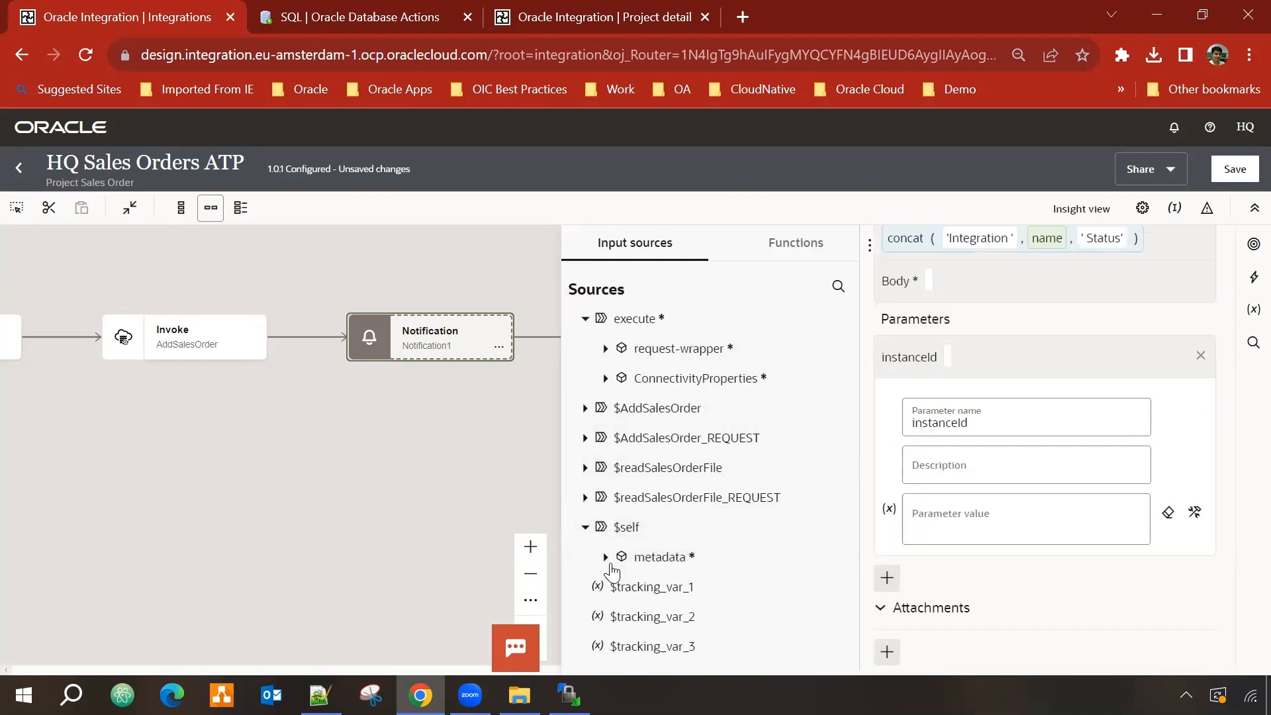
{"action": "left_click", "coordinate": [605, 558]}
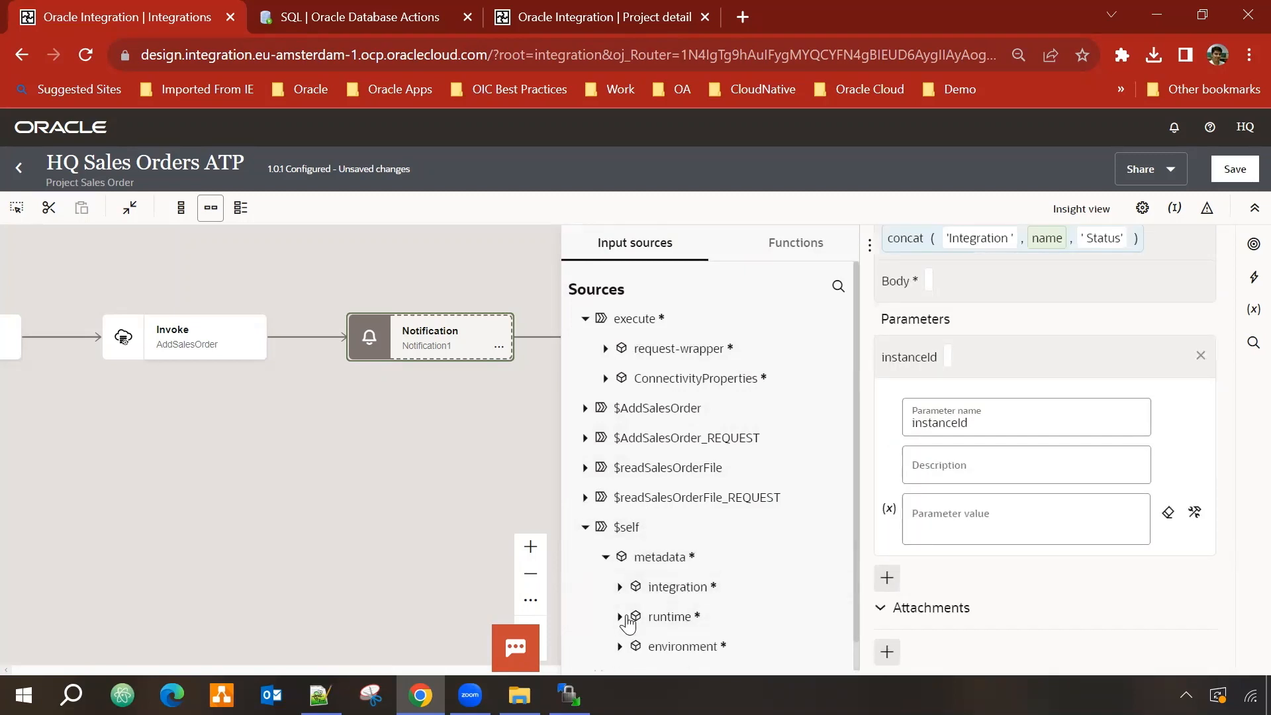
{"action": "left_click", "coordinate": [620, 617]}
{"action": "scroll", "coordinate": [692, 590], "scroll_direction": "down", "scroll_amount": 2}
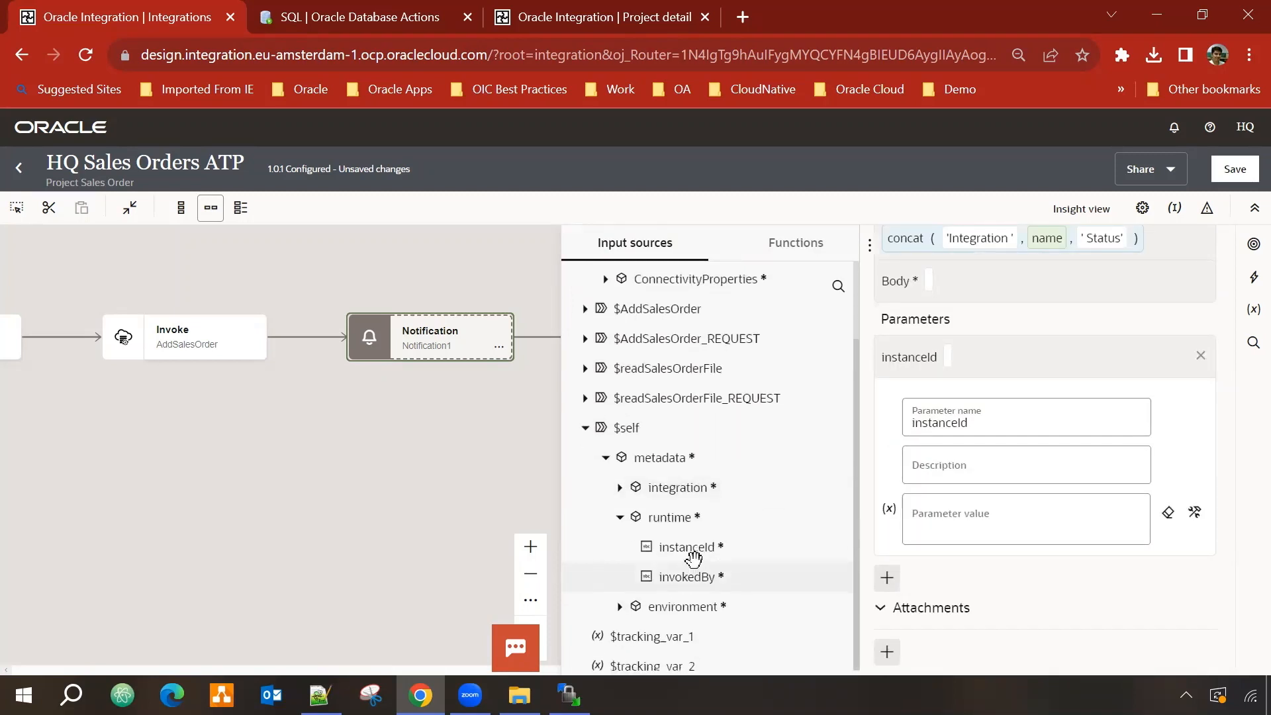
{"action": "left_click_drag", "start_coordinate": [690, 547], "coordinate": [1005, 529]}
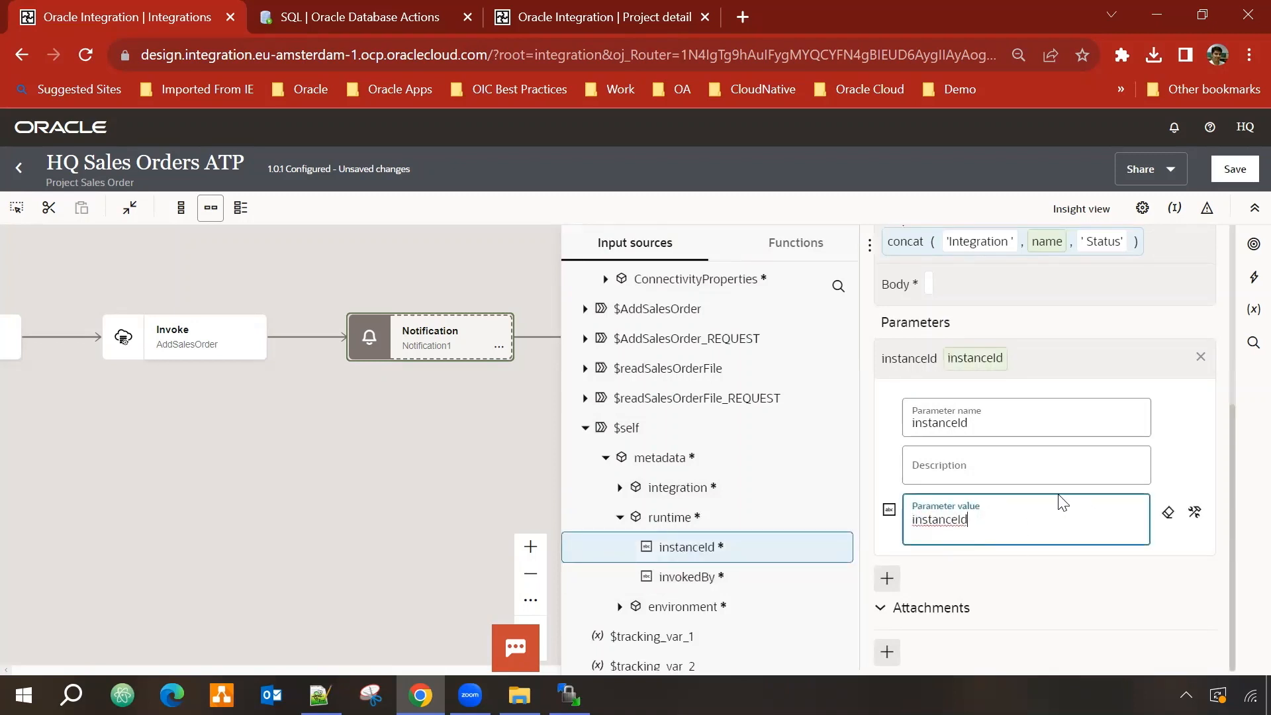
{"action": "scroll", "coordinate": [1066, 506], "scroll_direction": "up", "scroll_amount": 3}
Step: Write the Body as 'Integration has been completed successfully for instanceID : {instanceId}'
{"action": "left_click", "coordinate": [955, 485]}
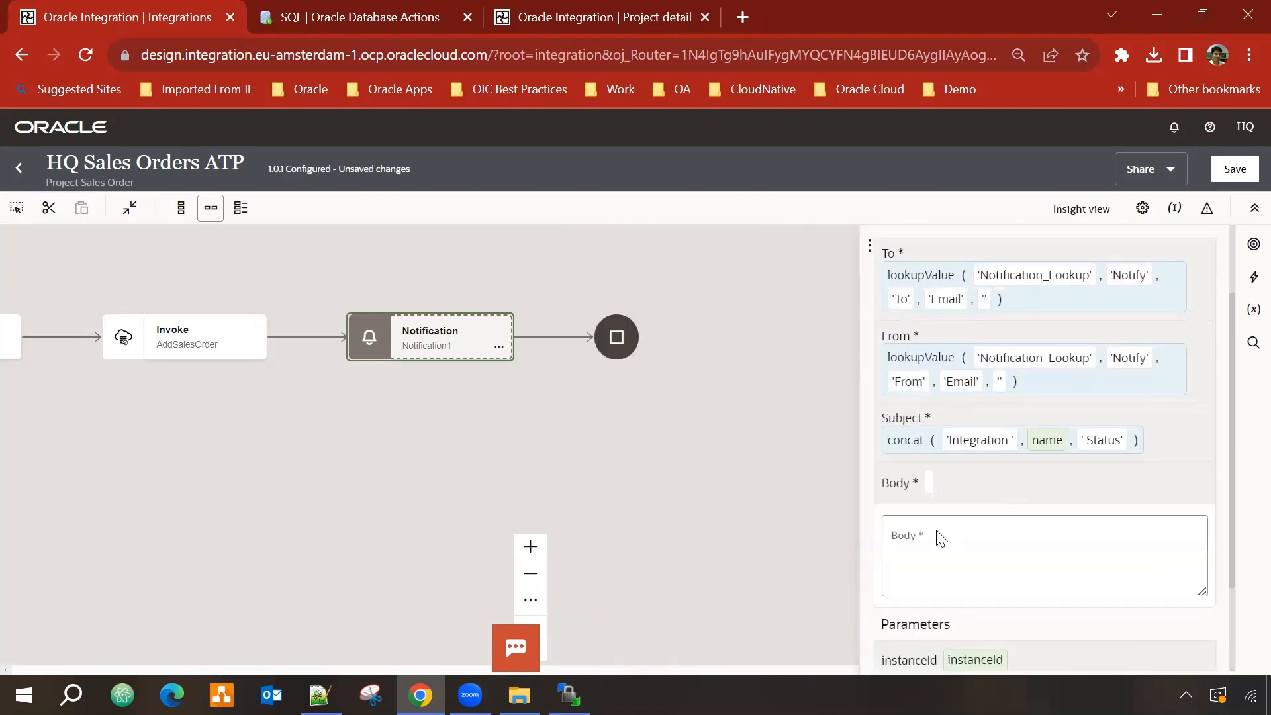
{"action": "left_click", "coordinate": [916, 545]}
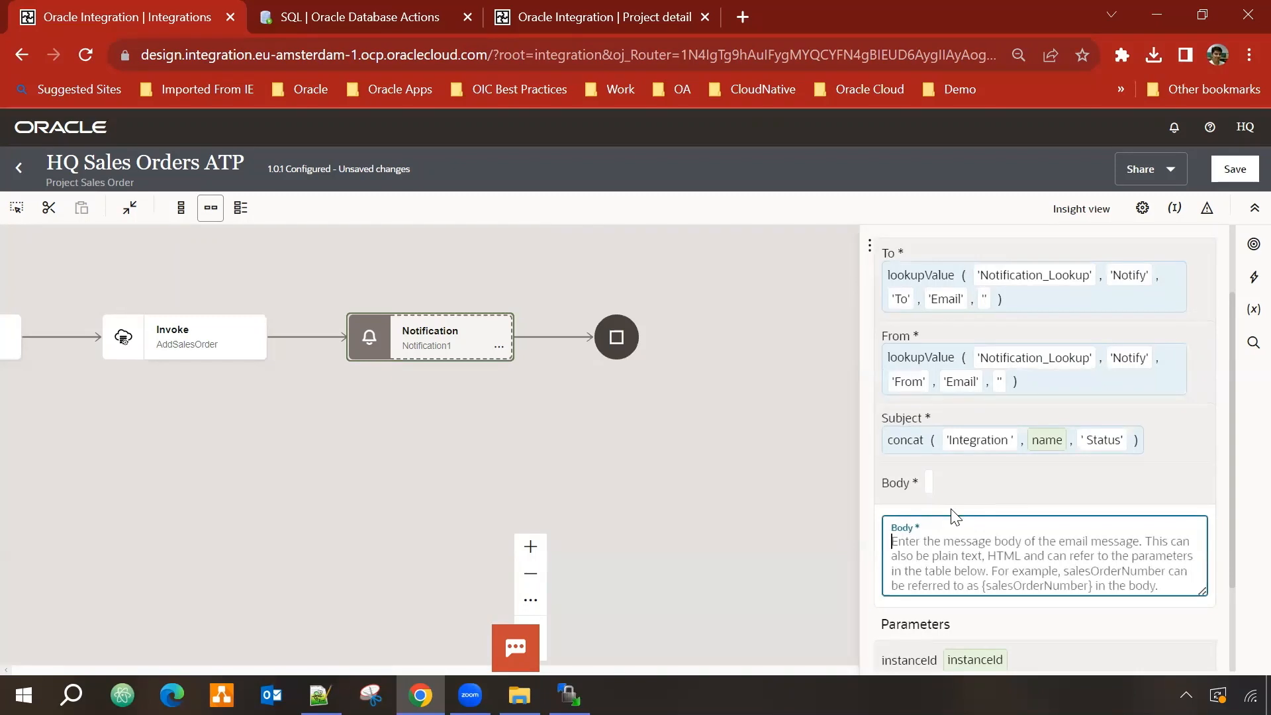
{"action": "type", "text": "{instanceId"}
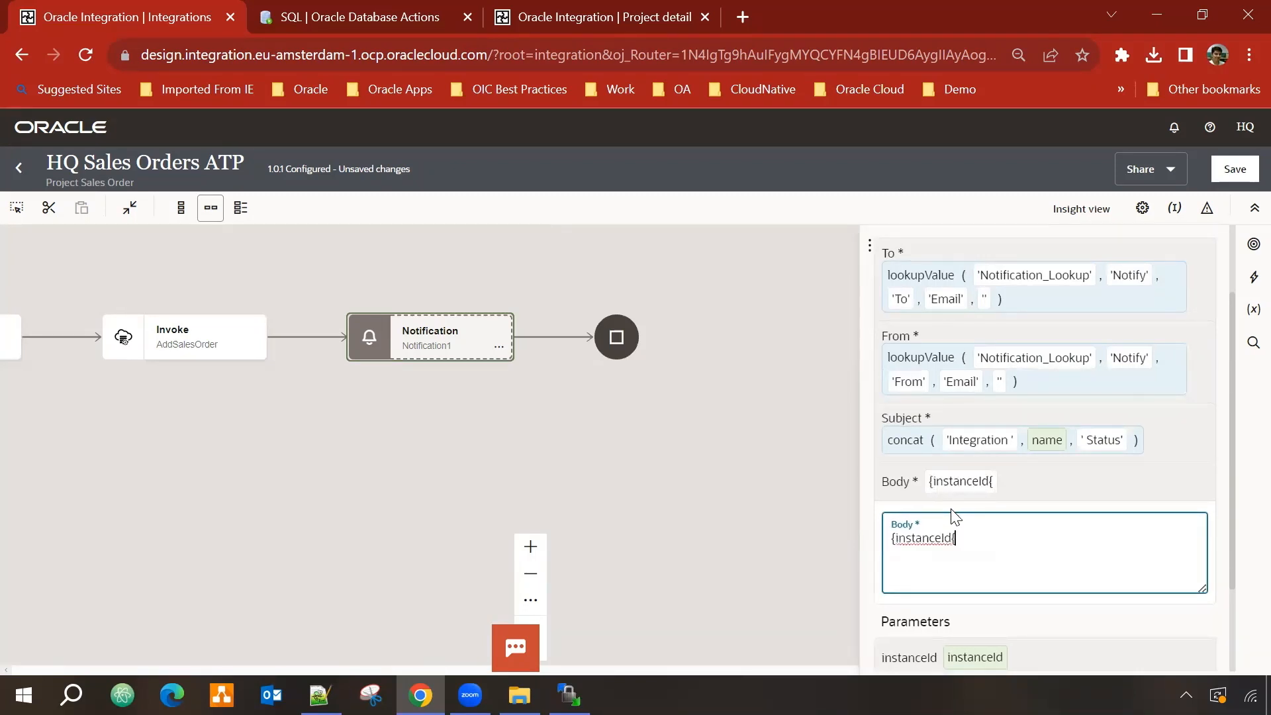
{"action": "type", "text": "}"}
{"action": "key", "text": "Return"}
{"action": "key", "text": "Return"}
{"action": "type", "text": "Integrati"}
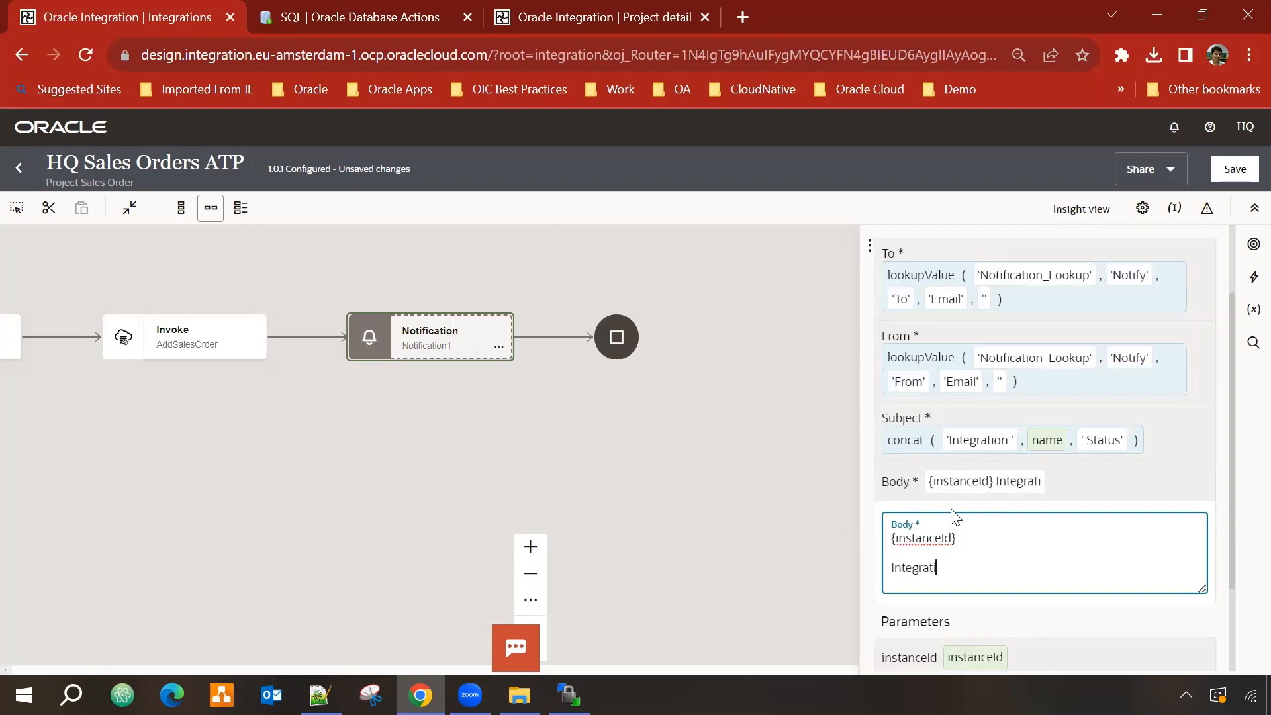
{"action": "type", "text": "on has been complete"}
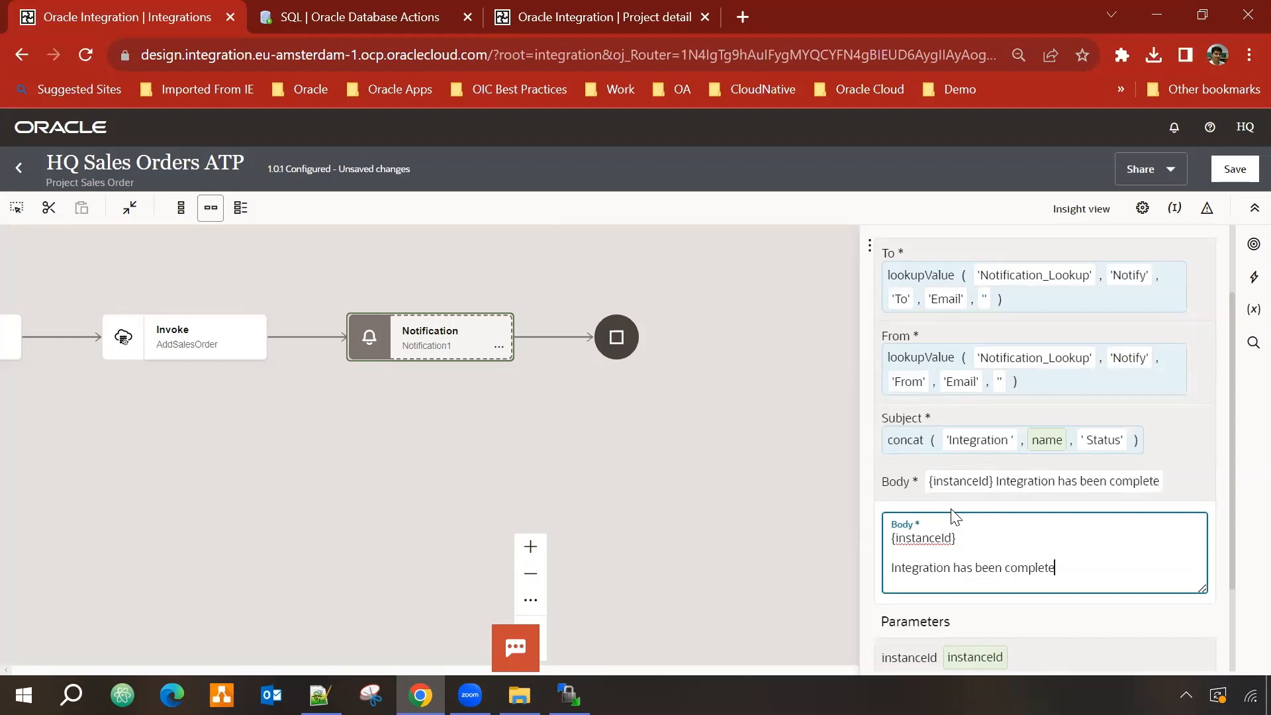
{"action": "type", "text": "d successful"}
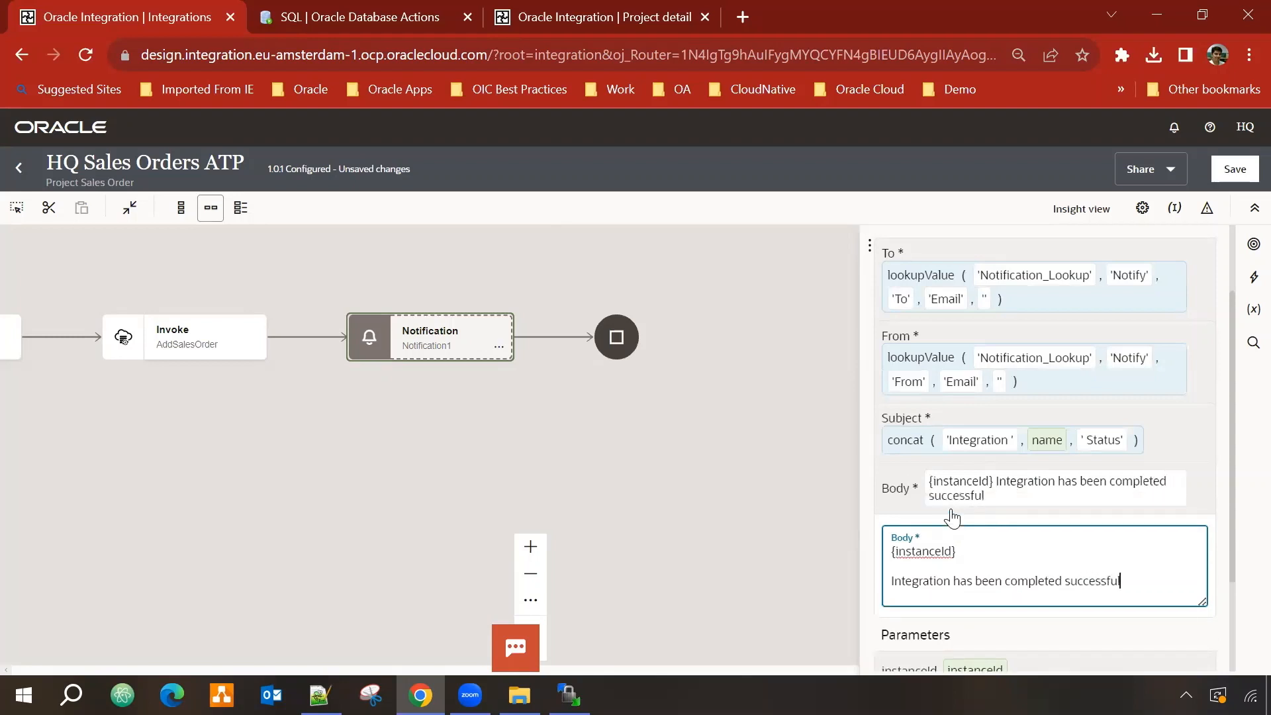
{"action": "type", "text": "stanc"}
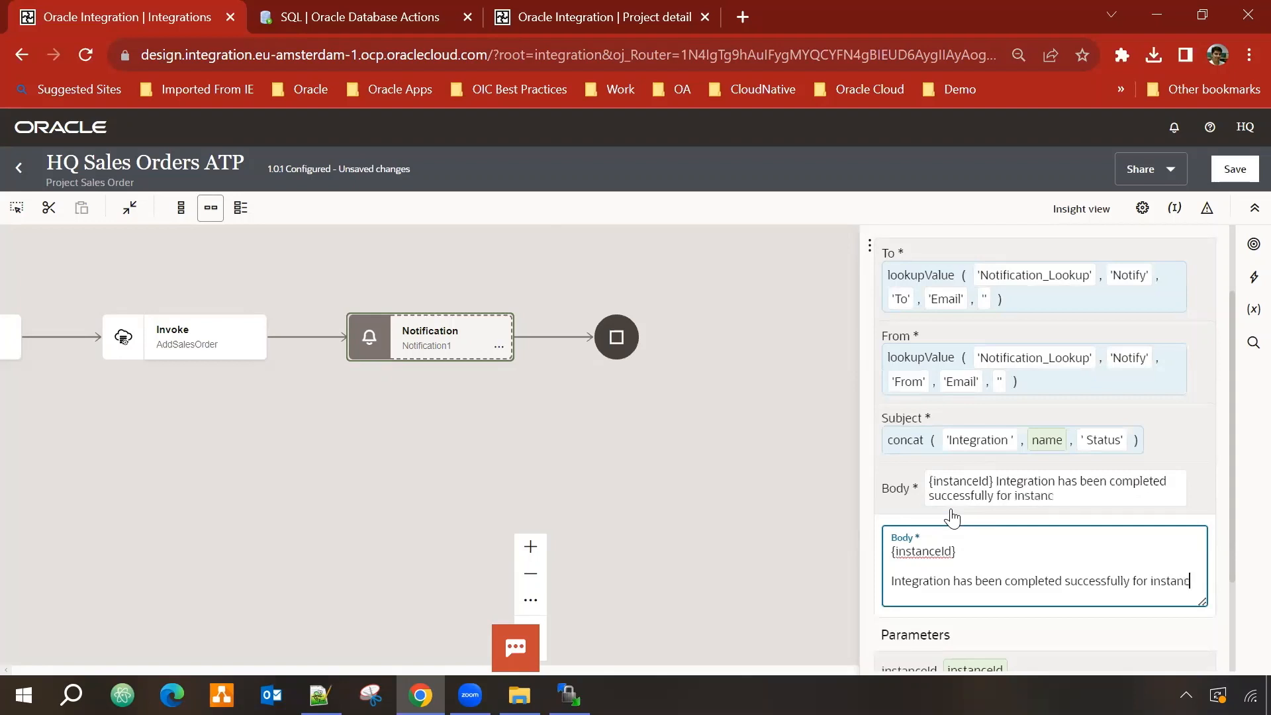
{"action": "type", "text": "eID :"}
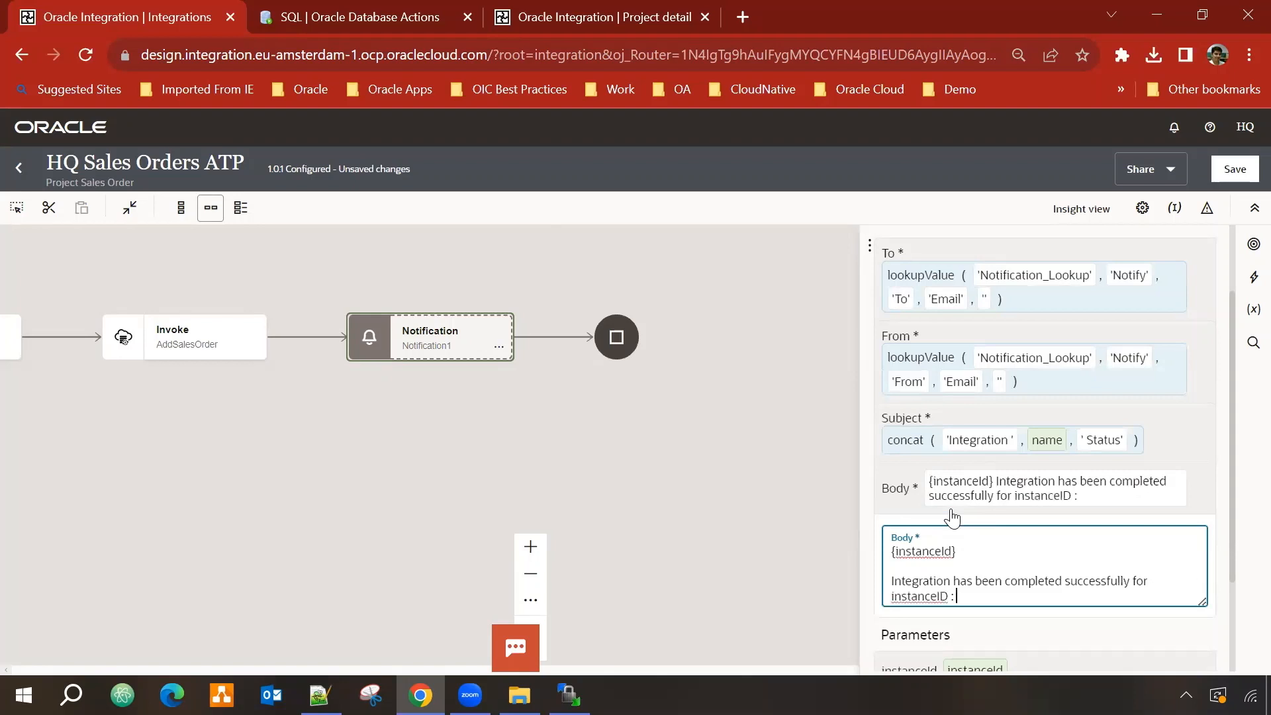
{"action": "left_click_drag", "start_coordinate": [917, 550], "coordinate": [818, 547]}
{"action": "key", "text": "ctrl+c"}
{"action": "key", "text": "Delete"}
{"action": "key", "text": "Delete"}
{"action": "key", "text": "Delete"}
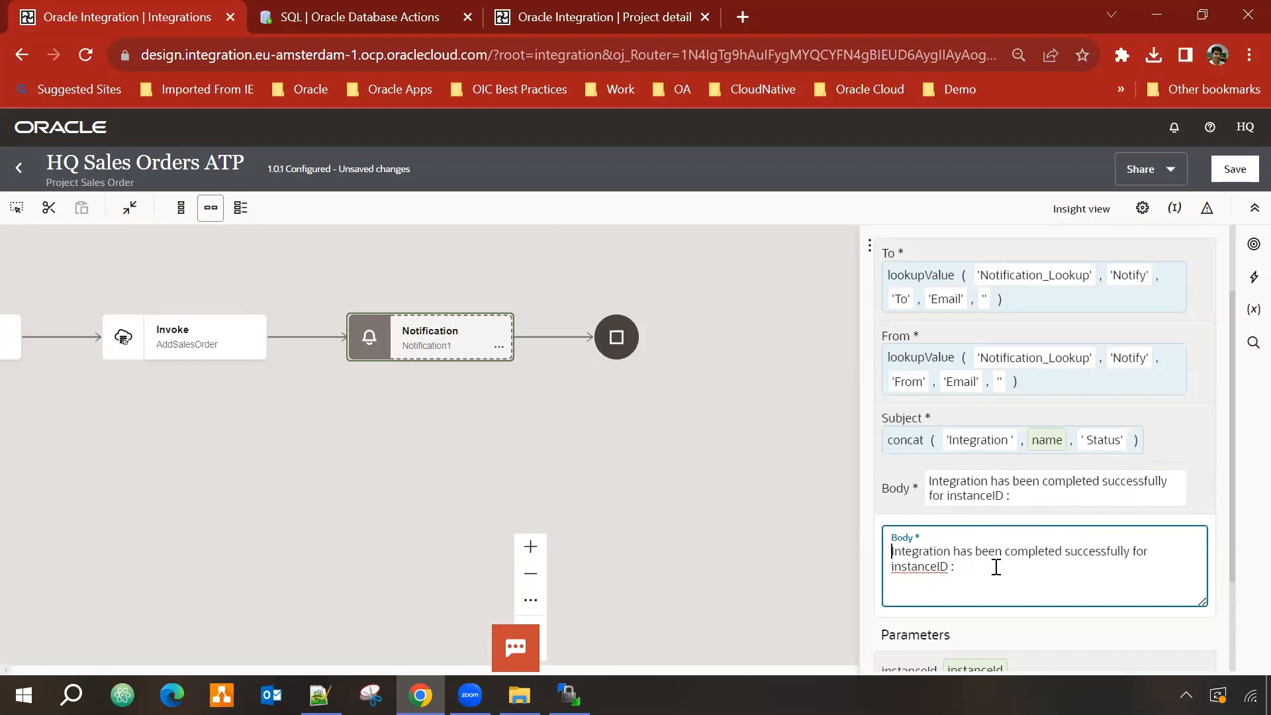
{"action": "key", "text": "ctrl+v"}
Step: Save HQ Sales Orders ATP 1.0.1 and close the Notification properties
{"action": "left_click", "coordinate": [1235, 172]}
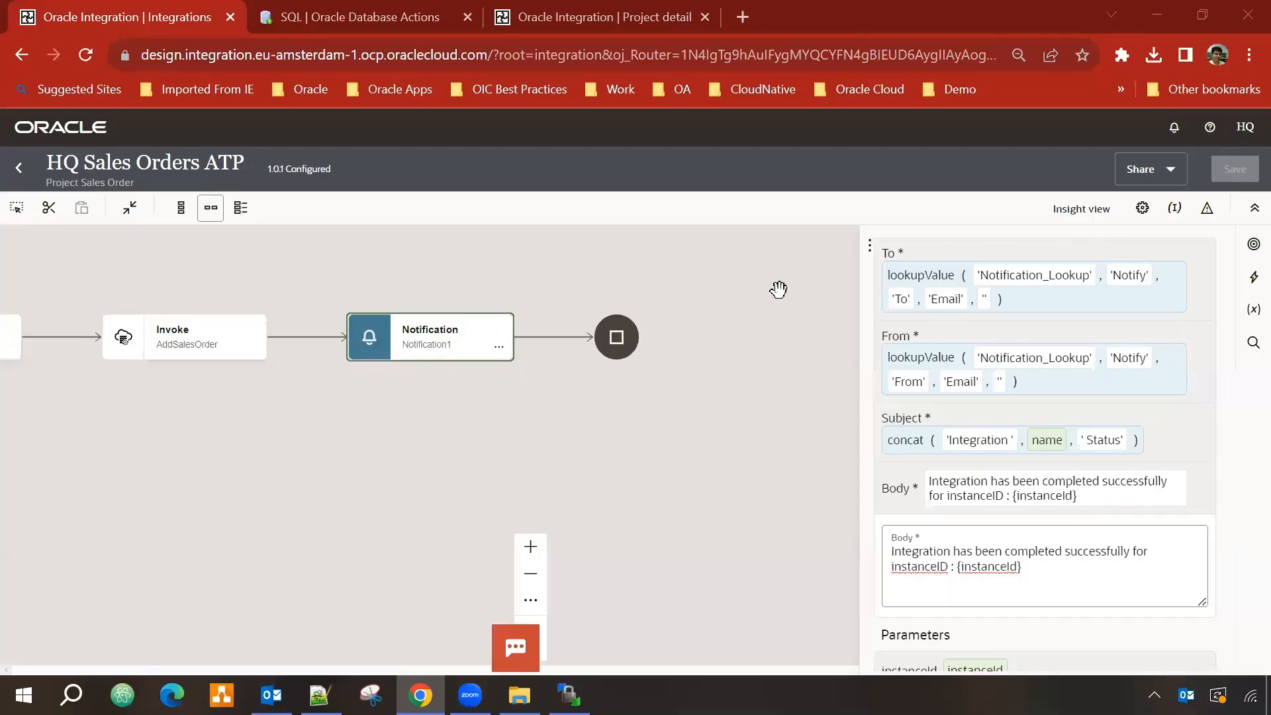
{"action": "left_click", "coordinate": [779, 292]}
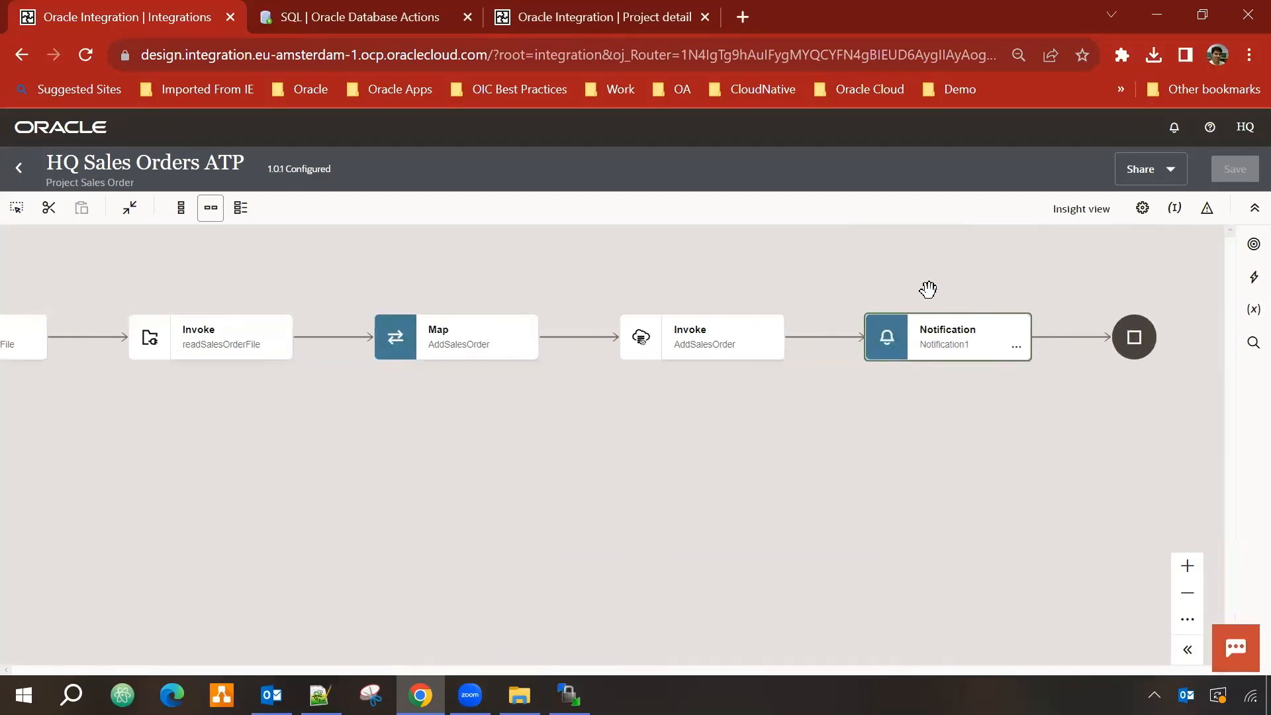
{"action": "left_click_drag", "start_coordinate": [641, 269], "coordinate": [629, 303]}
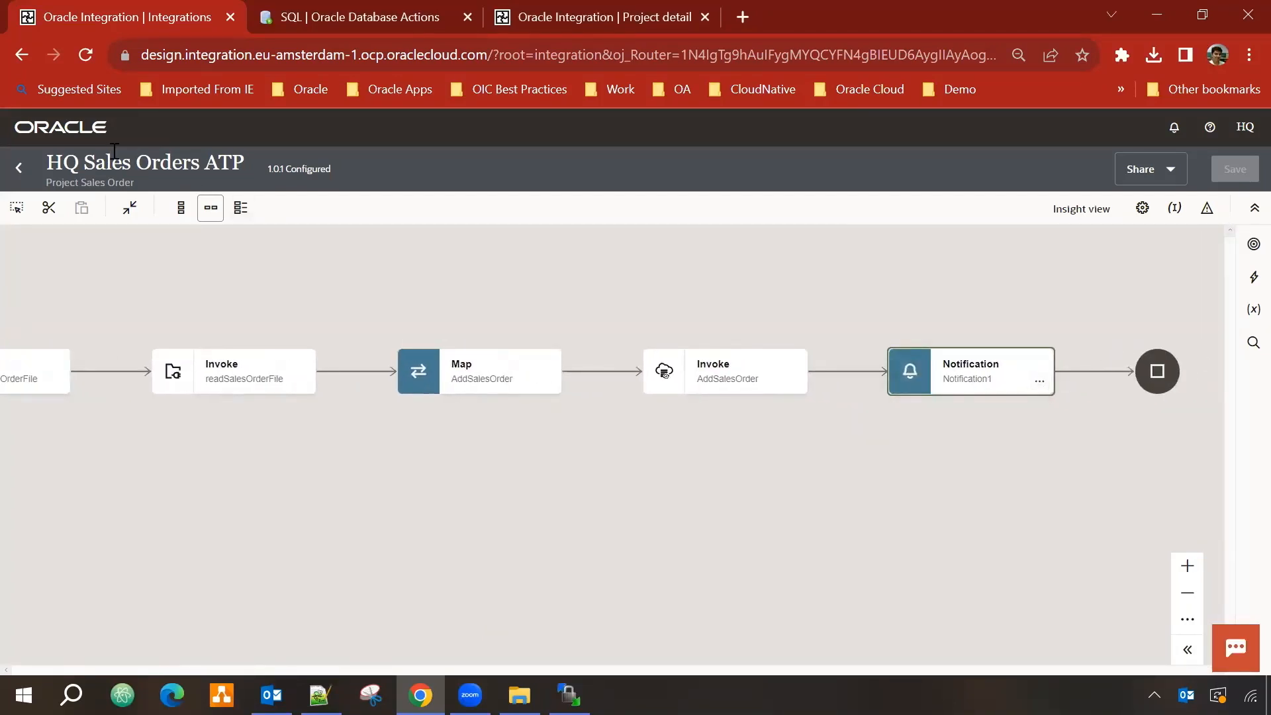
Step: Activate HQ Sales Orders ATP 1.0.1 with Debug tracing and refresh to confirm it is Active
{"action": "left_click", "coordinate": [19, 168]}
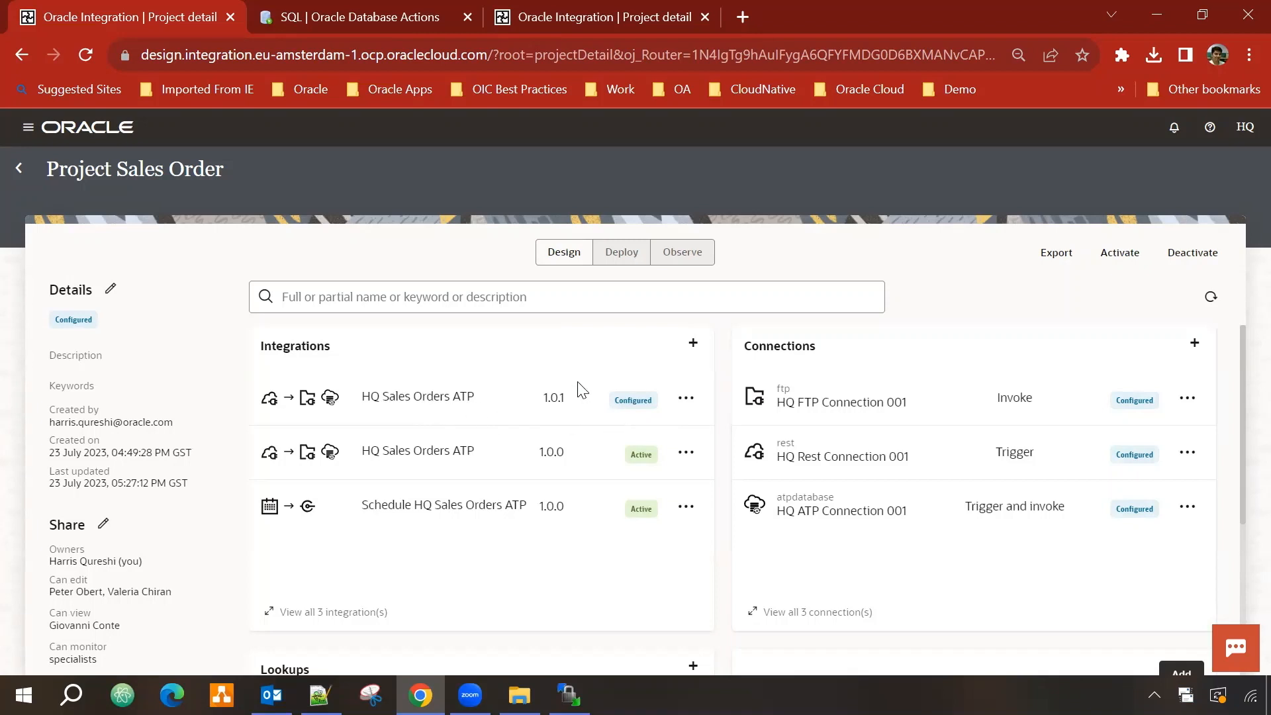
{"action": "left_click", "coordinate": [685, 399]}
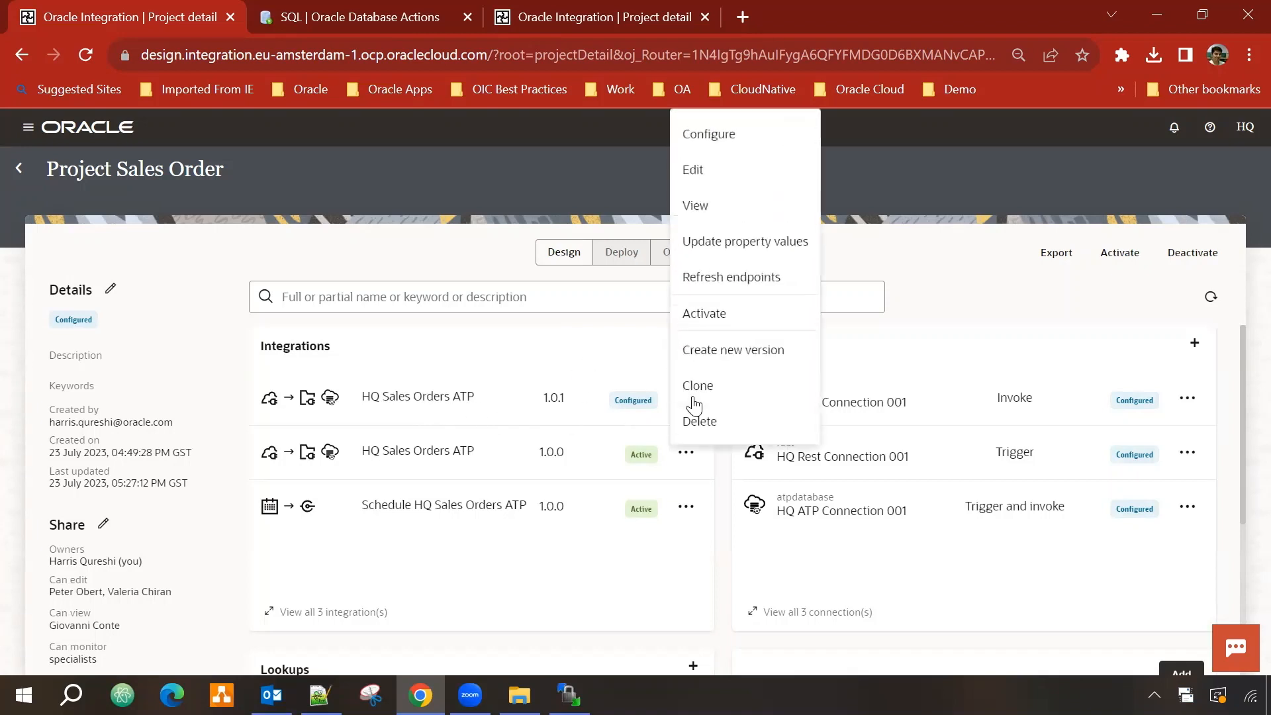
{"action": "left_click", "coordinate": [733, 308]}
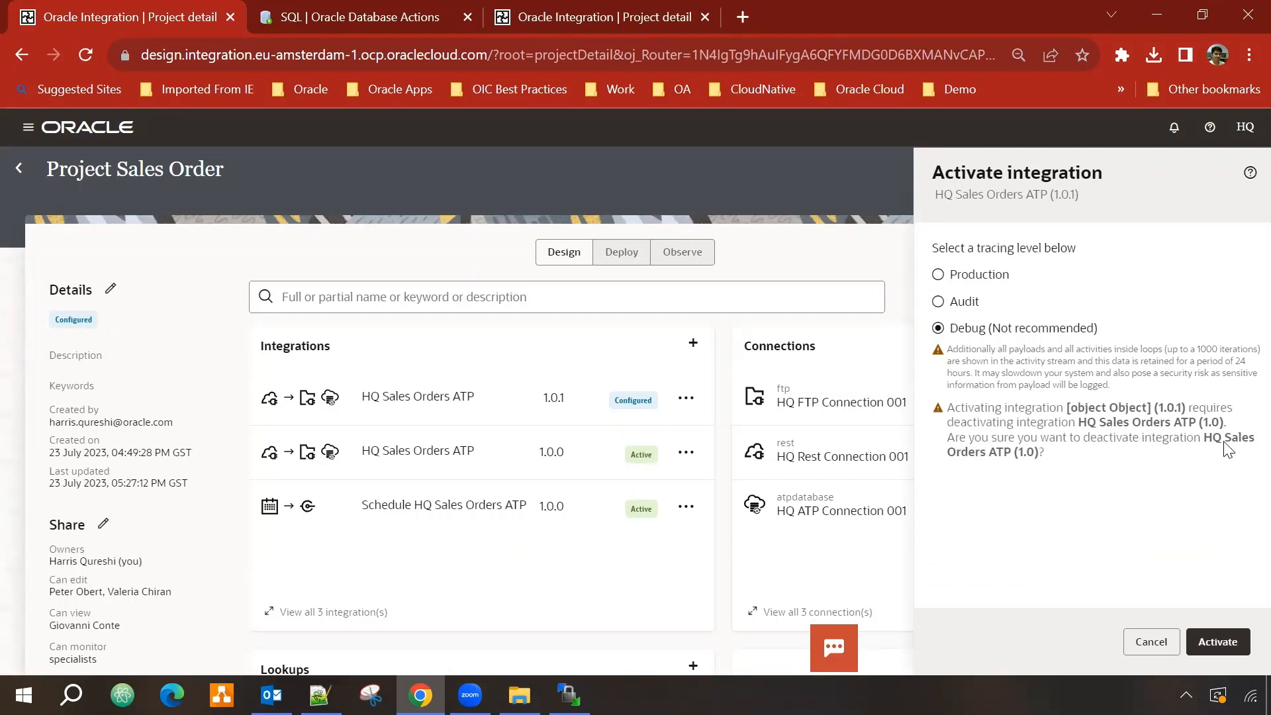
{"action": "left_click", "coordinate": [1218, 642]}
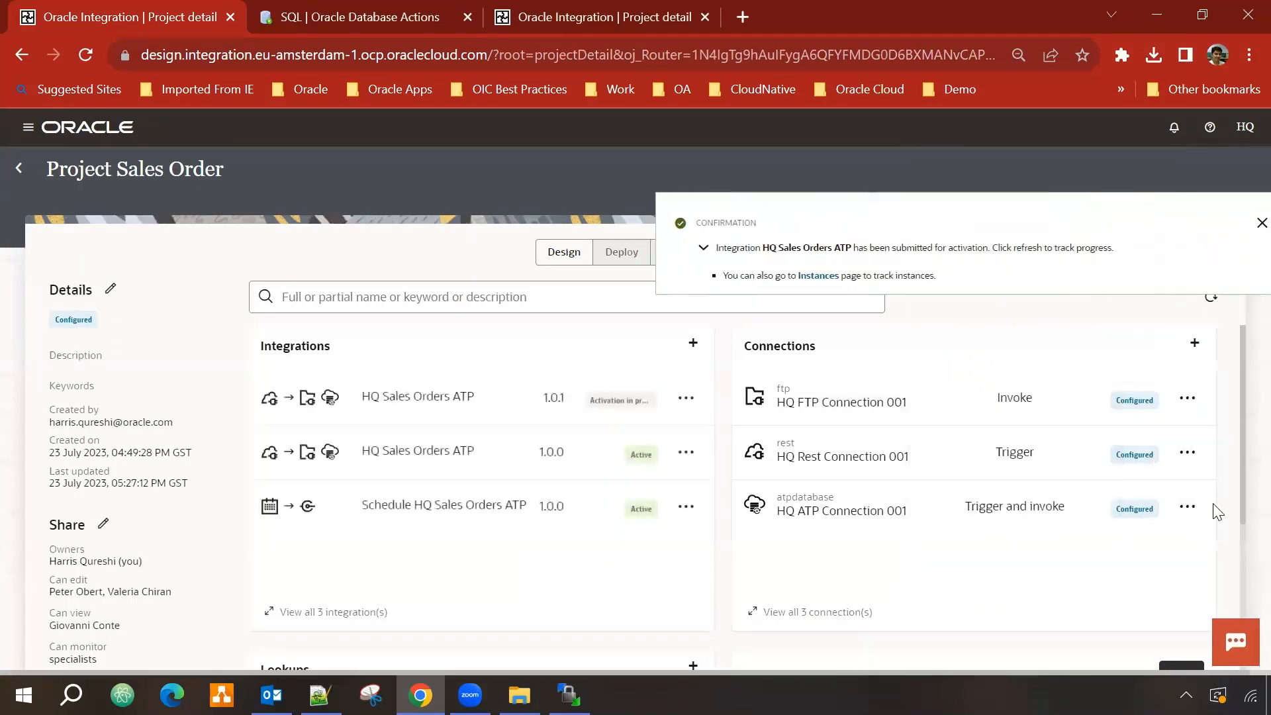
{"action": "left_click", "coordinate": [1241, 222]}
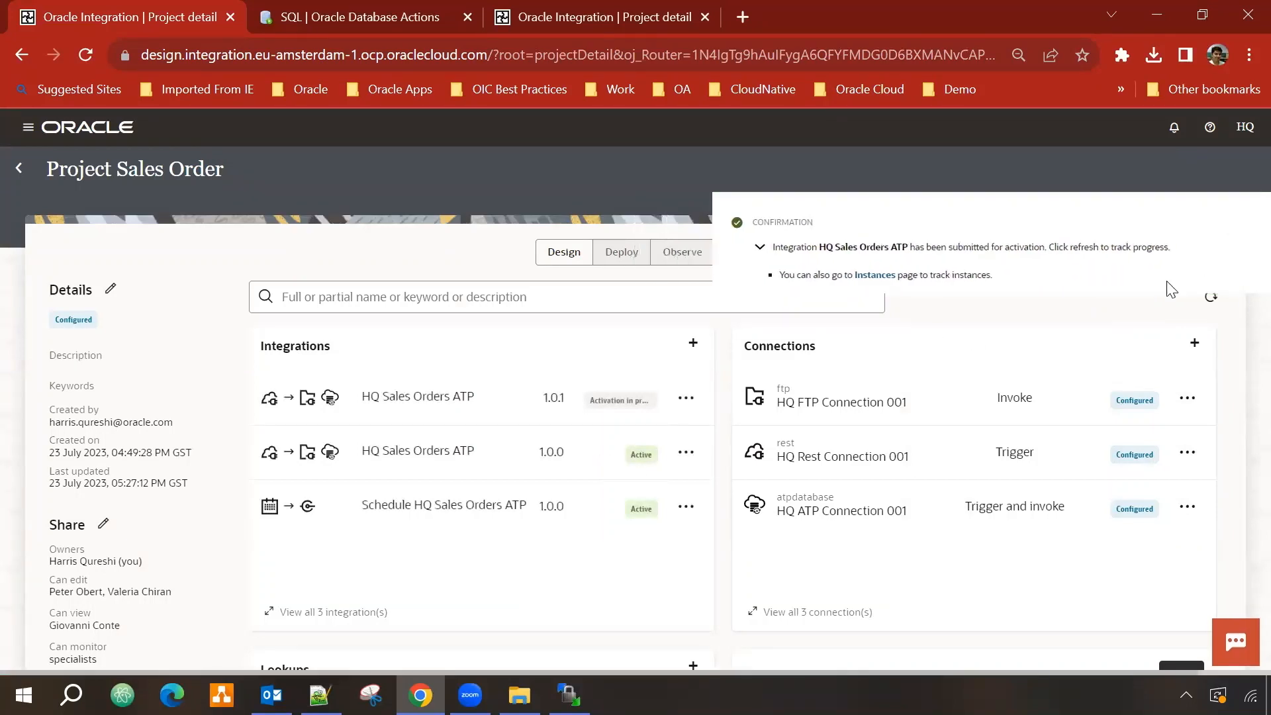
{"action": "left_click", "coordinate": [1206, 296]}
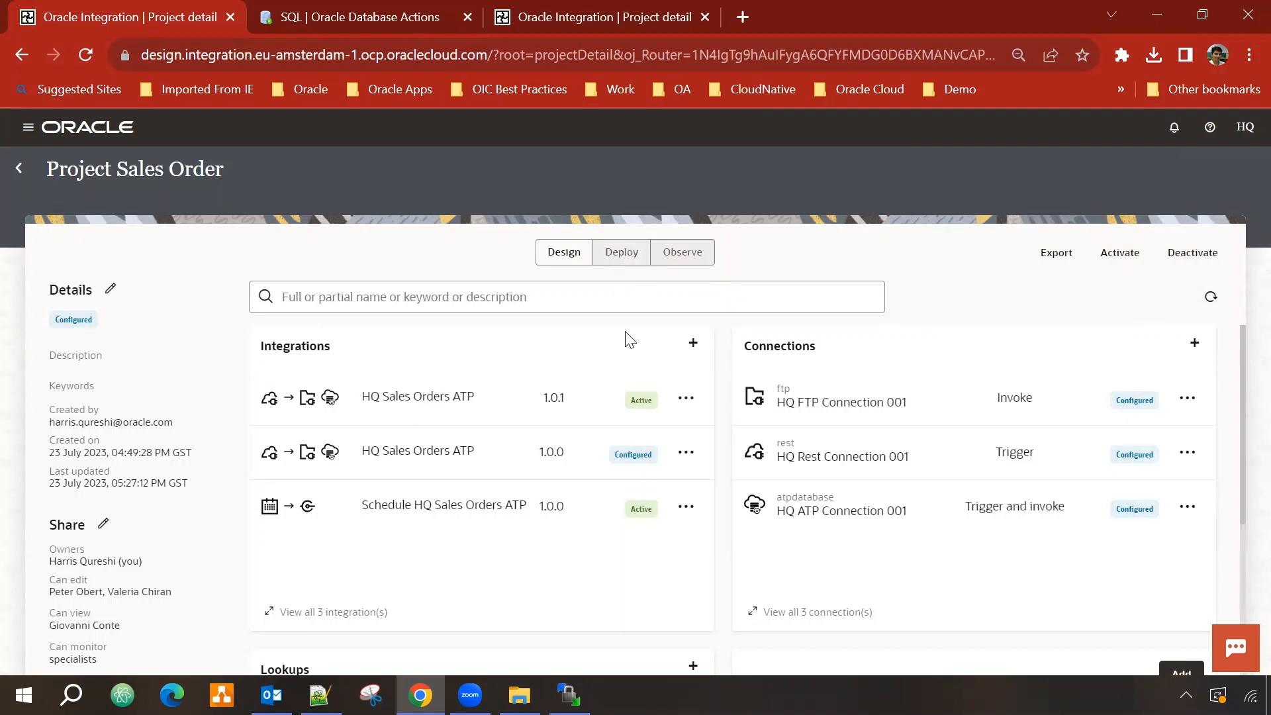
Step: Create a new deployment named 'Project SalesOrder Dep 002'
{"action": "left_click", "coordinate": [622, 253]}
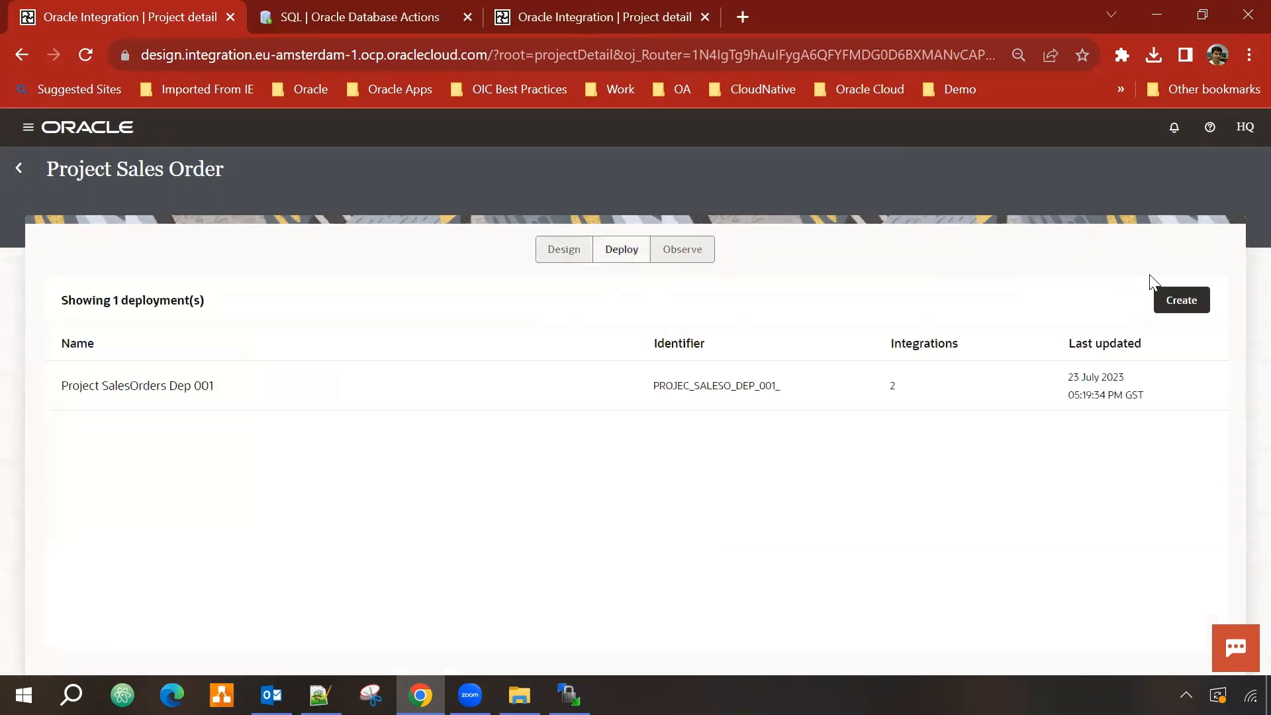
{"action": "left_click", "coordinate": [1185, 301]}
{"action": "left_click", "coordinate": [279, 347]}
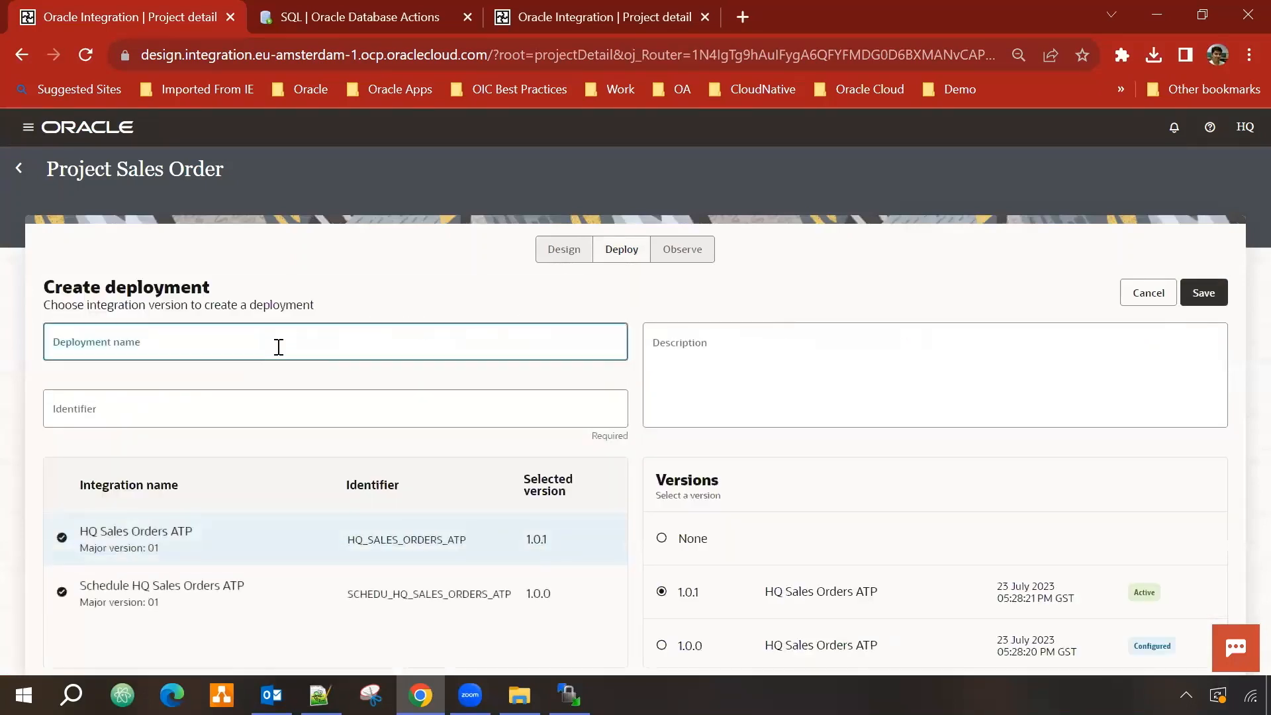
{"action": "type", "text": "Project "}
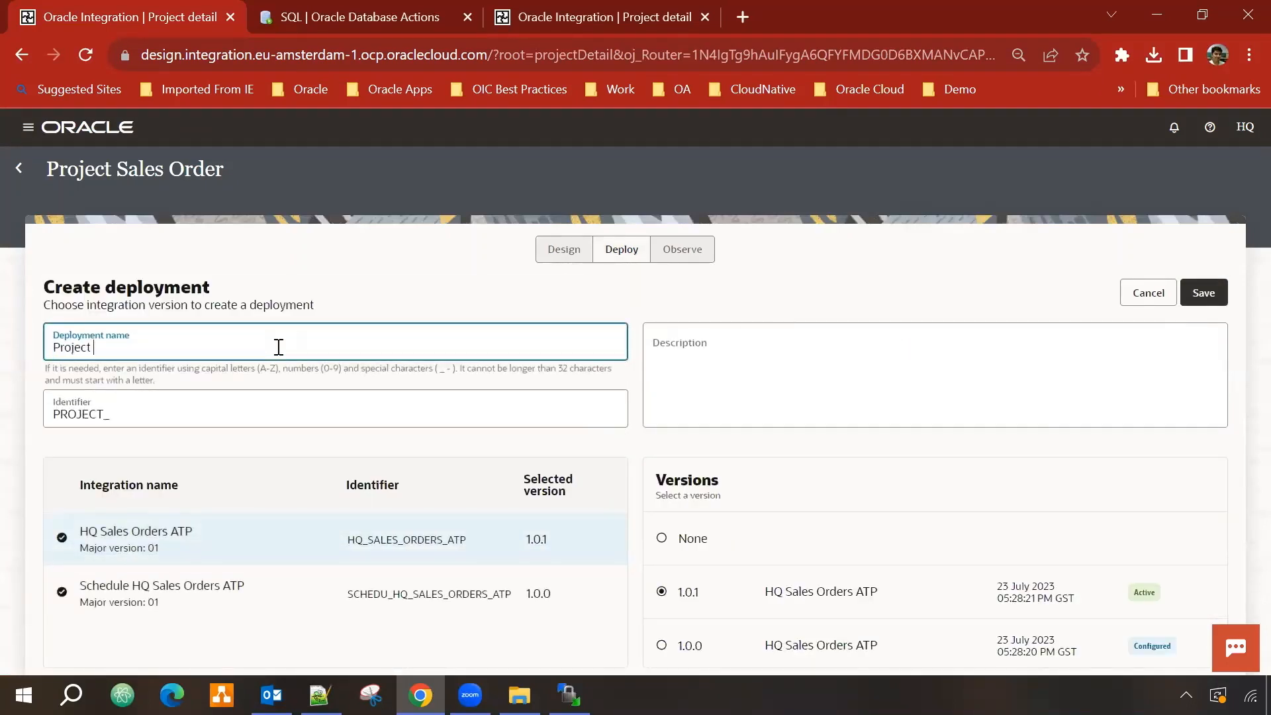
{"action": "type", "text": "SalesOrder Dep 002"}
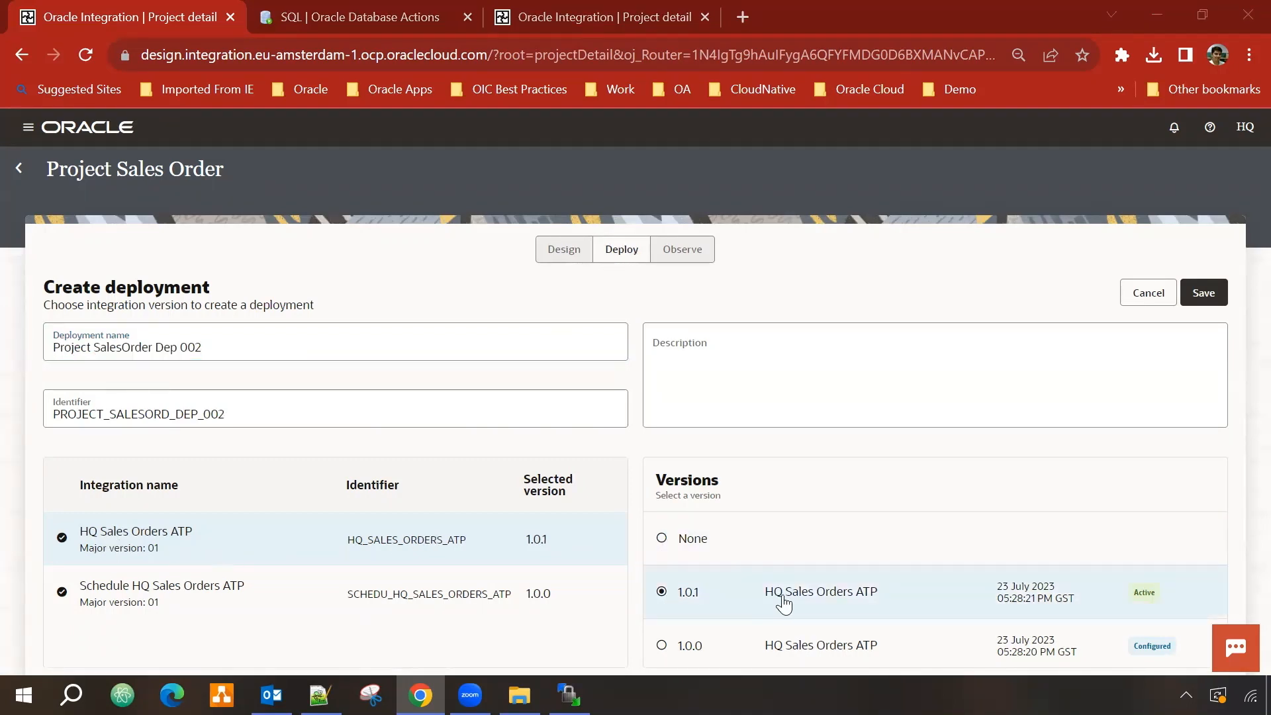
Step: Set the Schedule HQ Sales Orders ATP version to None, keep HQ Sales Orders ATP 1.0.1, and save
{"action": "left_click", "coordinate": [223, 603]}
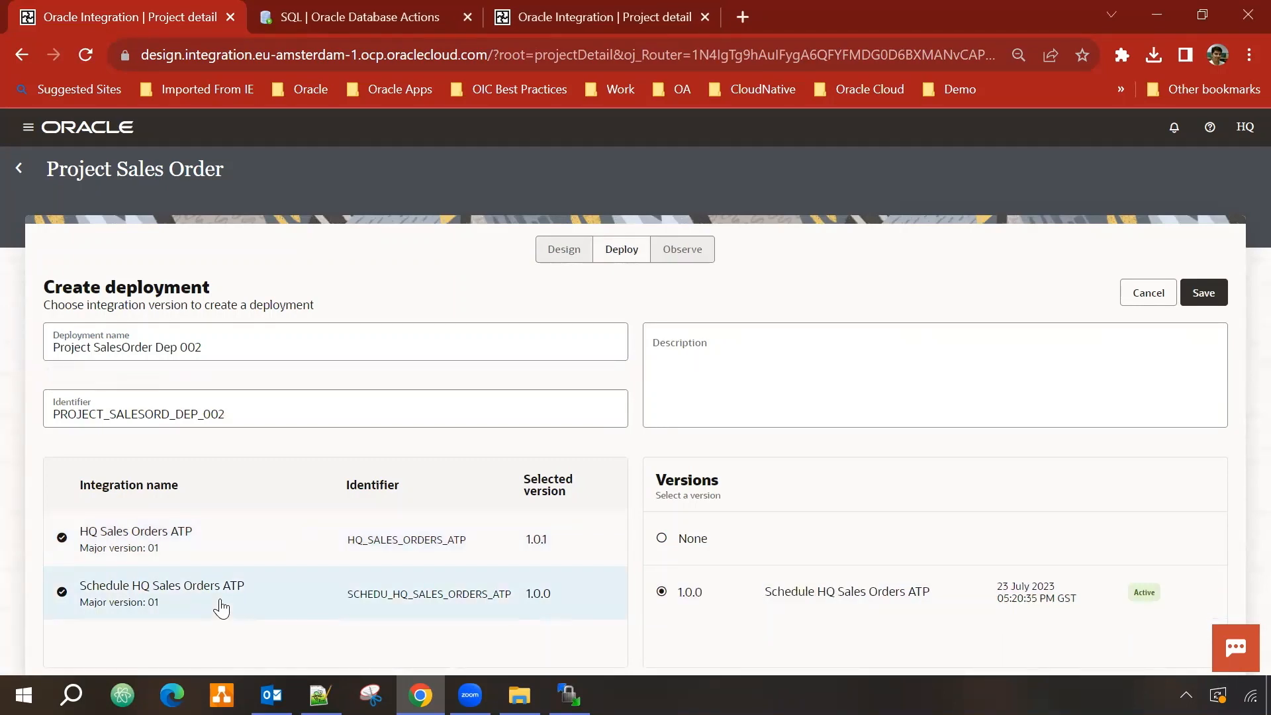
{"action": "left_click", "coordinate": [664, 542]}
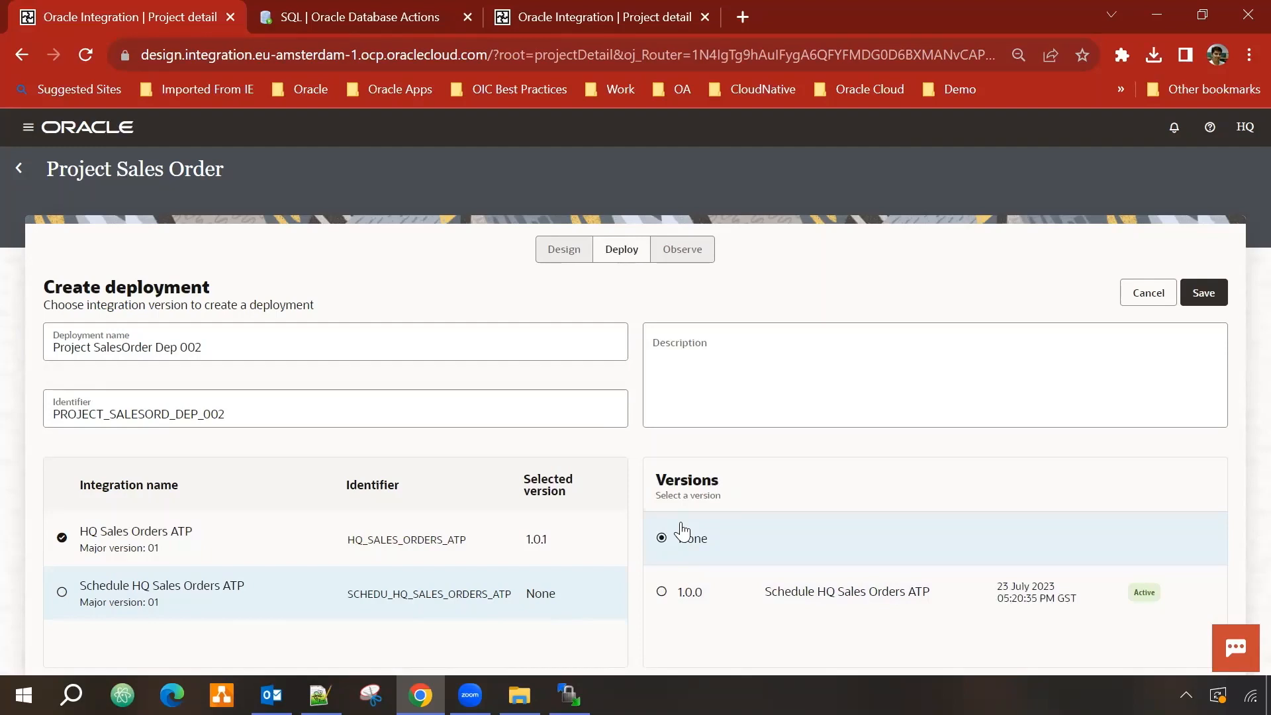
{"action": "left_click", "coordinate": [194, 559]}
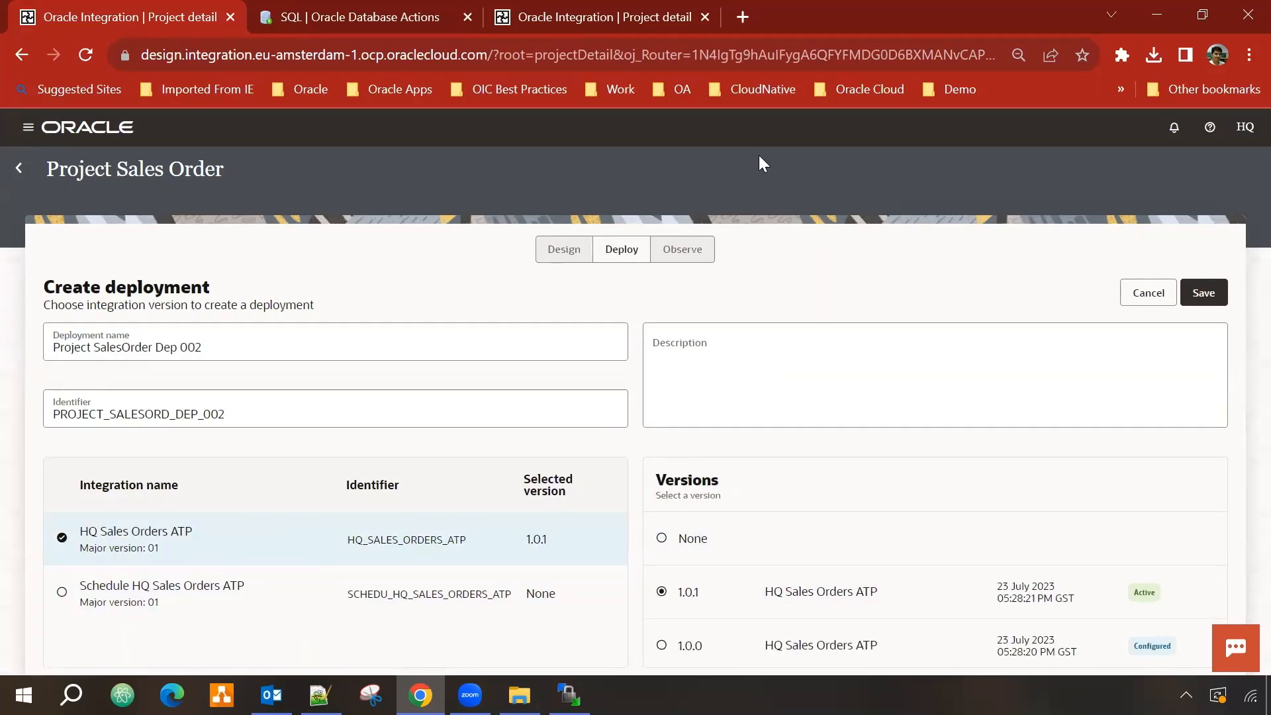
{"action": "left_click", "coordinate": [1209, 304]}
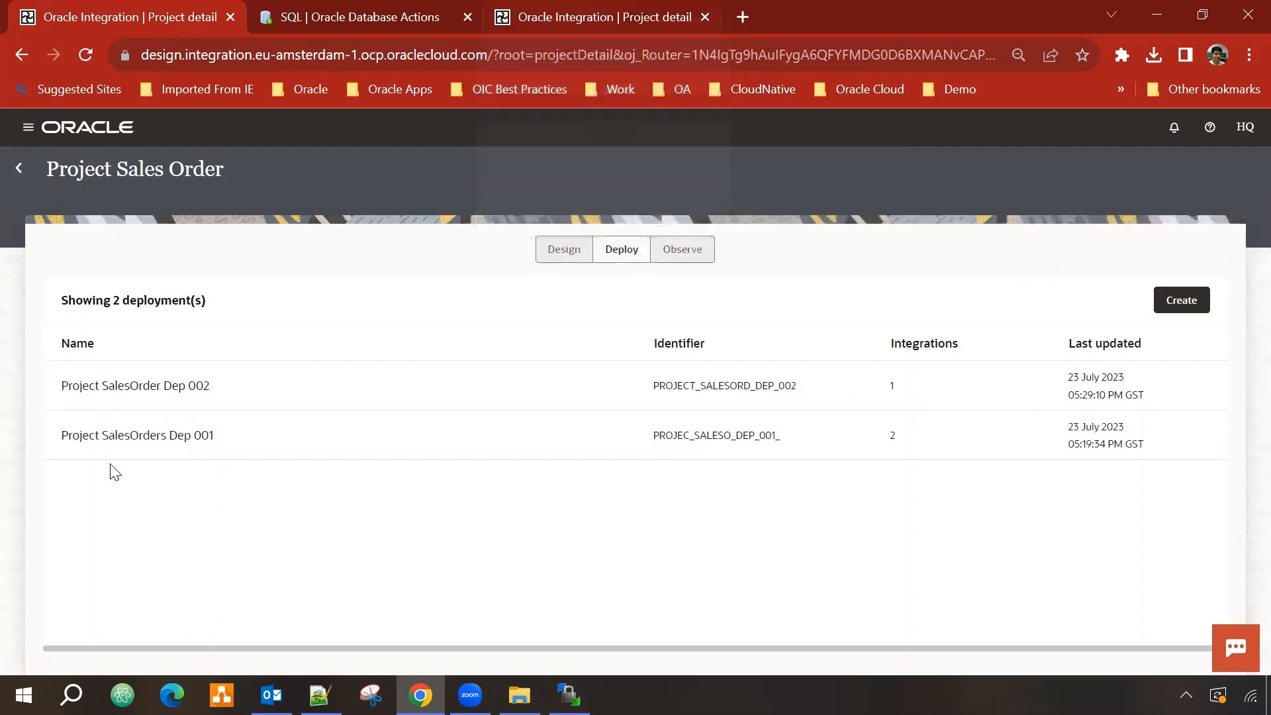
{"action": "left_click", "coordinate": [610, 9]}
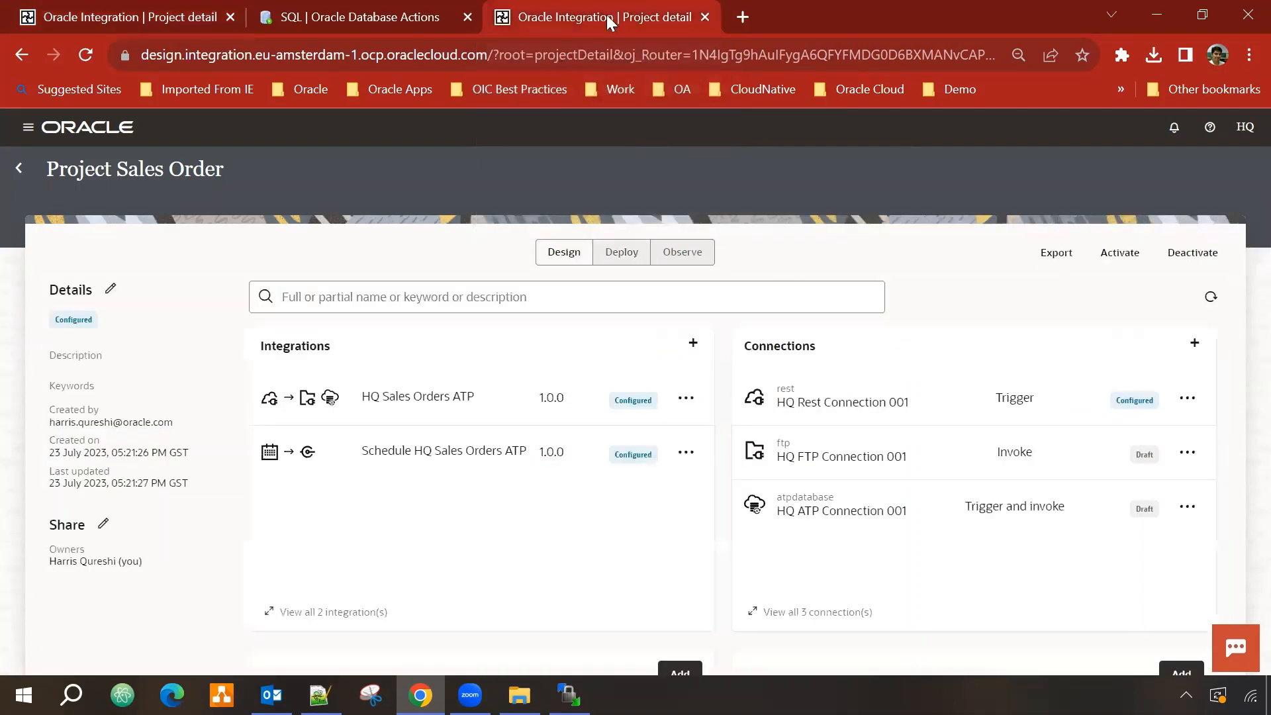
Step: Scroll through the Project Sales Order design page listing the schedule integration
{"action": "scroll", "coordinate": [581, 427], "scroll_direction": "down", "scroll_amount": 4}
{"action": "scroll", "coordinate": [587, 420], "scroll_direction": "up", "scroll_amount": 4}
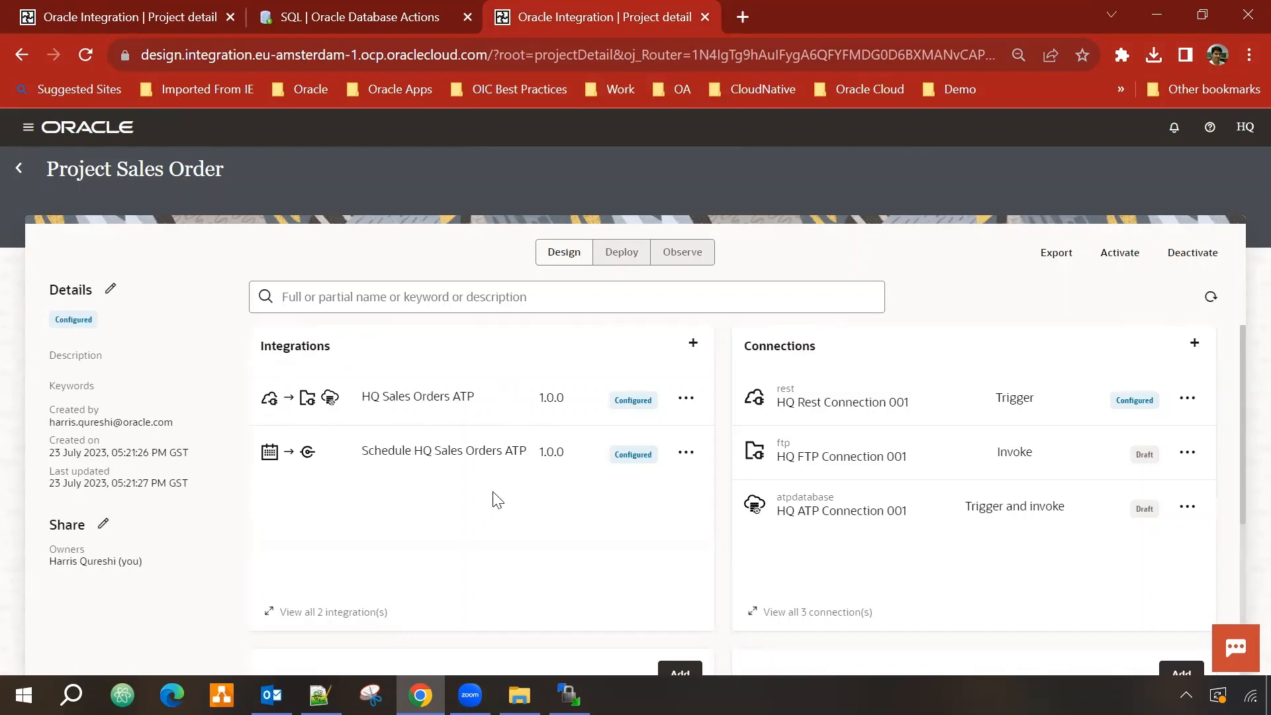
{"action": "scroll", "coordinate": [460, 470], "scroll_direction": "down", "scroll_amount": 4}
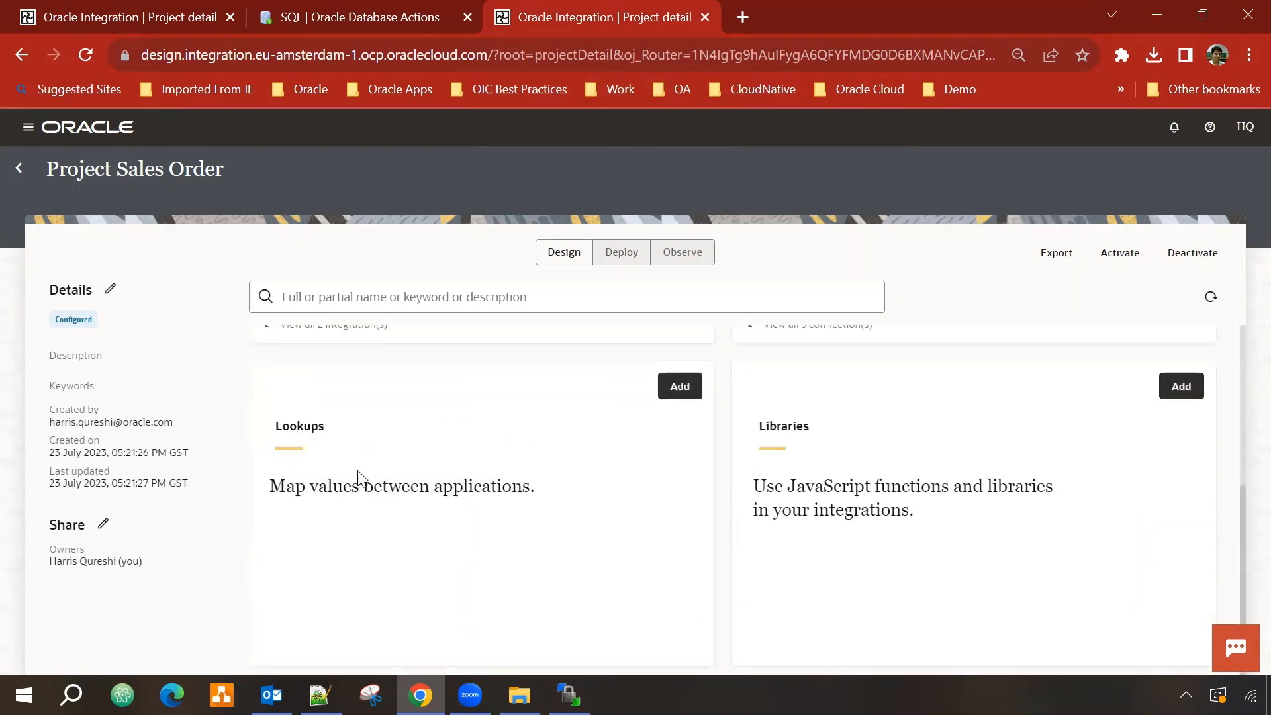
{"action": "scroll", "coordinate": [358, 476], "scroll_direction": "up", "scroll_amount": 3}
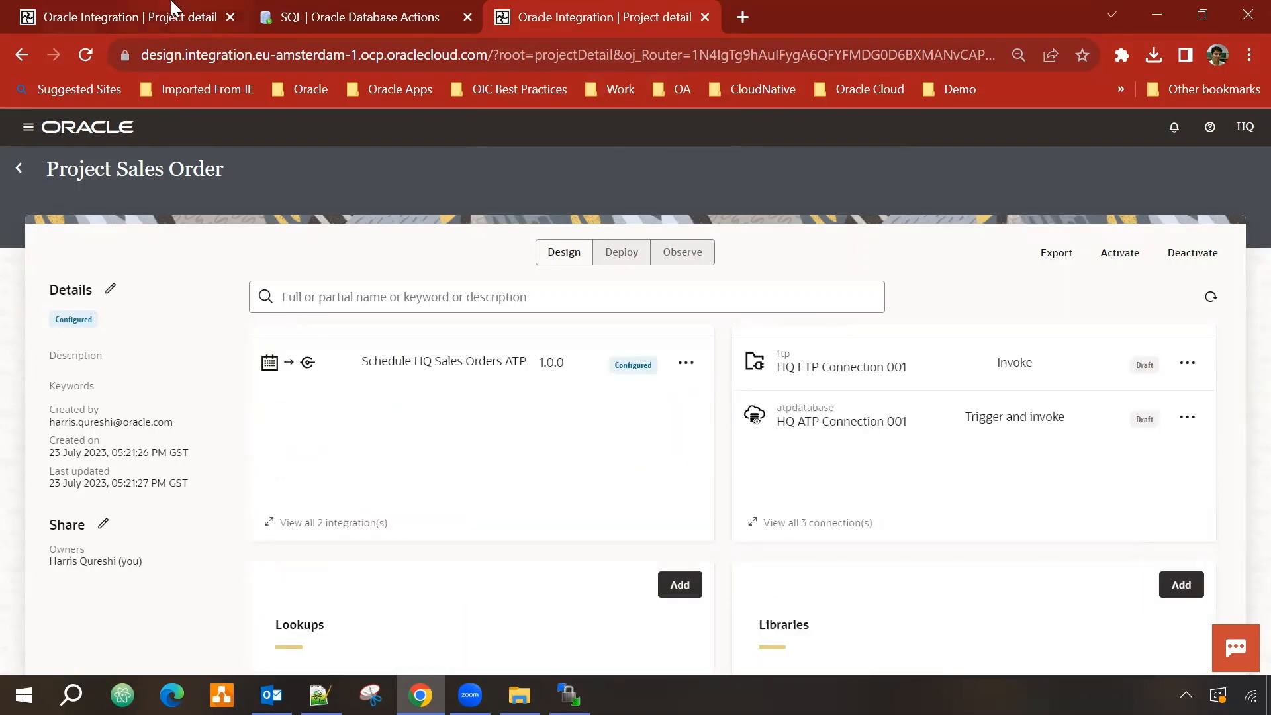
Step: Export Project SalesOrder Dep 002 and download PROJECT_SALES_ORDER-PROJECT_SALESORD_DEP_002.car (31.7 KB)
{"action": "left_click", "coordinate": [118, 8]}
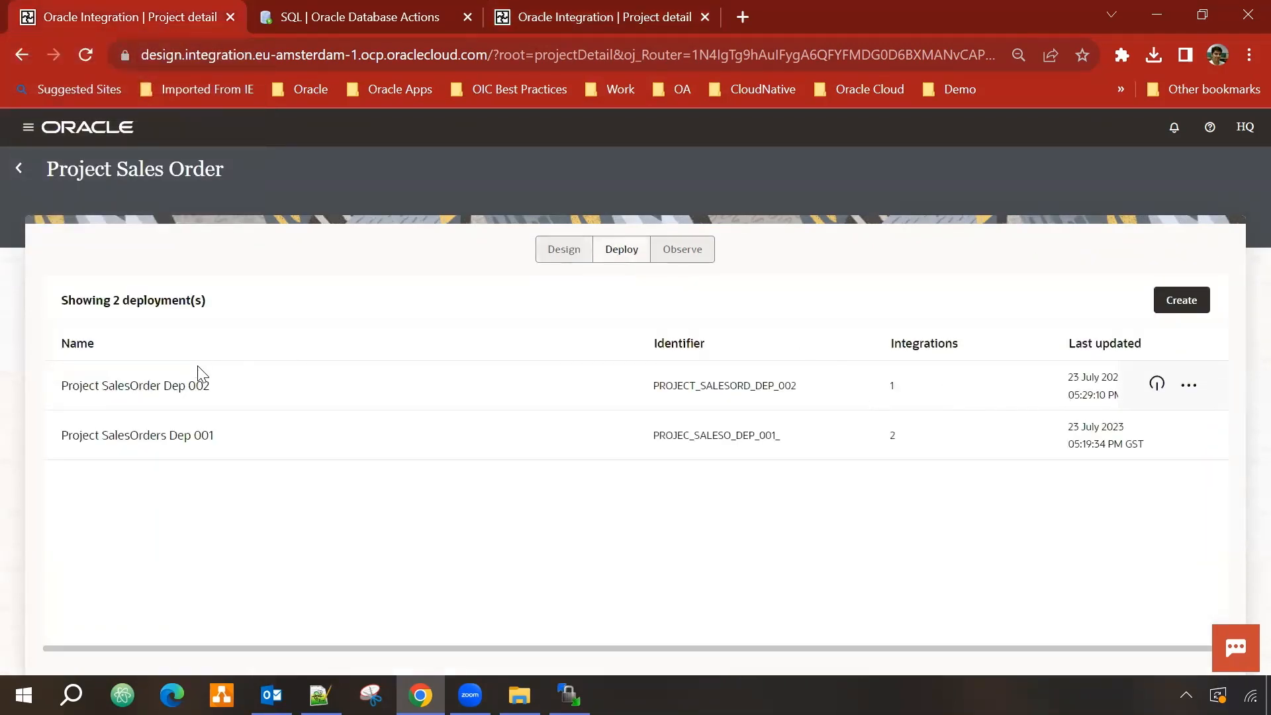
{"action": "left_click", "coordinate": [1189, 386]}
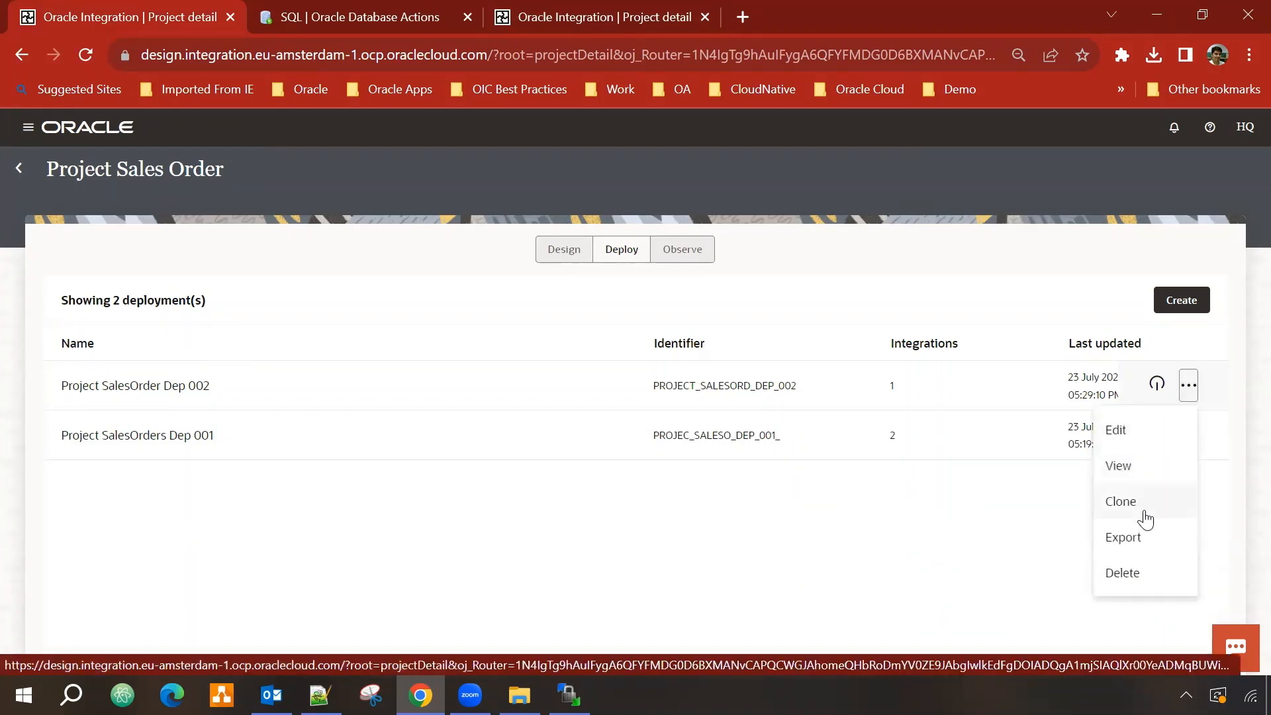
{"action": "left_click", "coordinate": [1143, 540]}
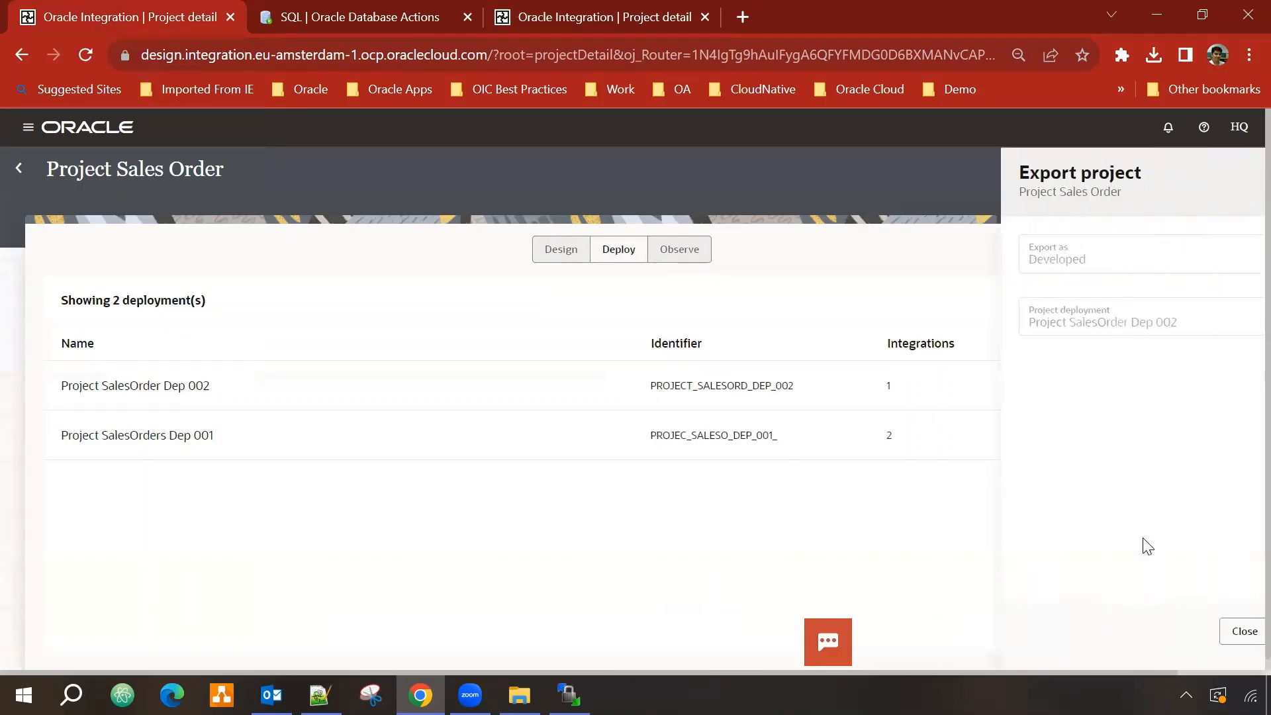
{"action": "left_click", "coordinate": [1232, 623]}
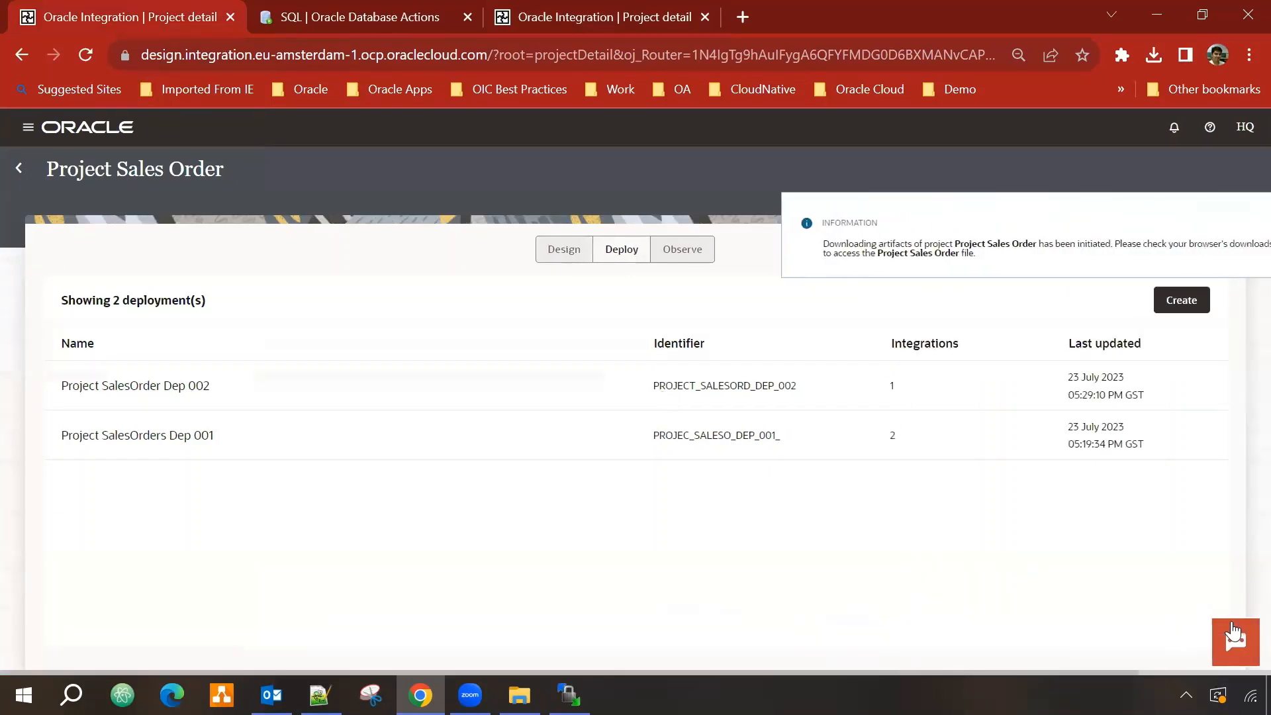
{"action": "left_click", "coordinate": [561, 9]}
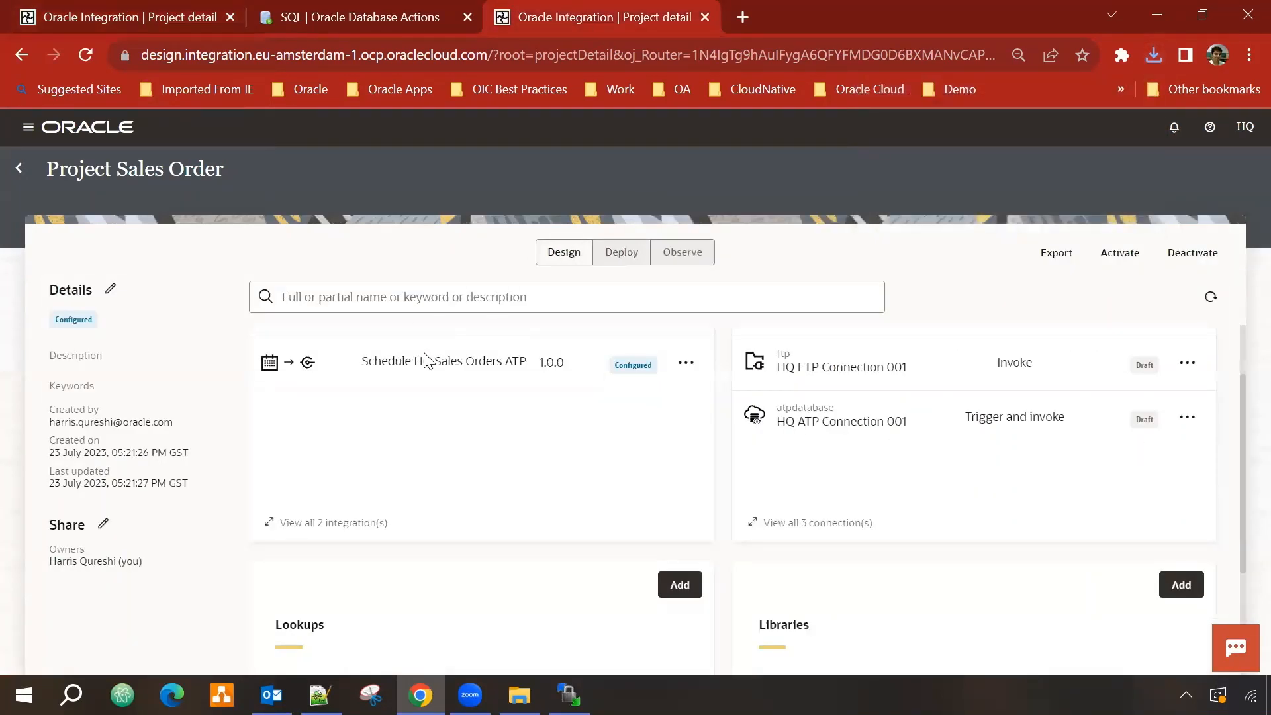
Step: From Projects, use Add > Import to upload the DEP_002 .car archive, updating Project Sales Order
{"action": "left_click", "coordinate": [19, 169]}
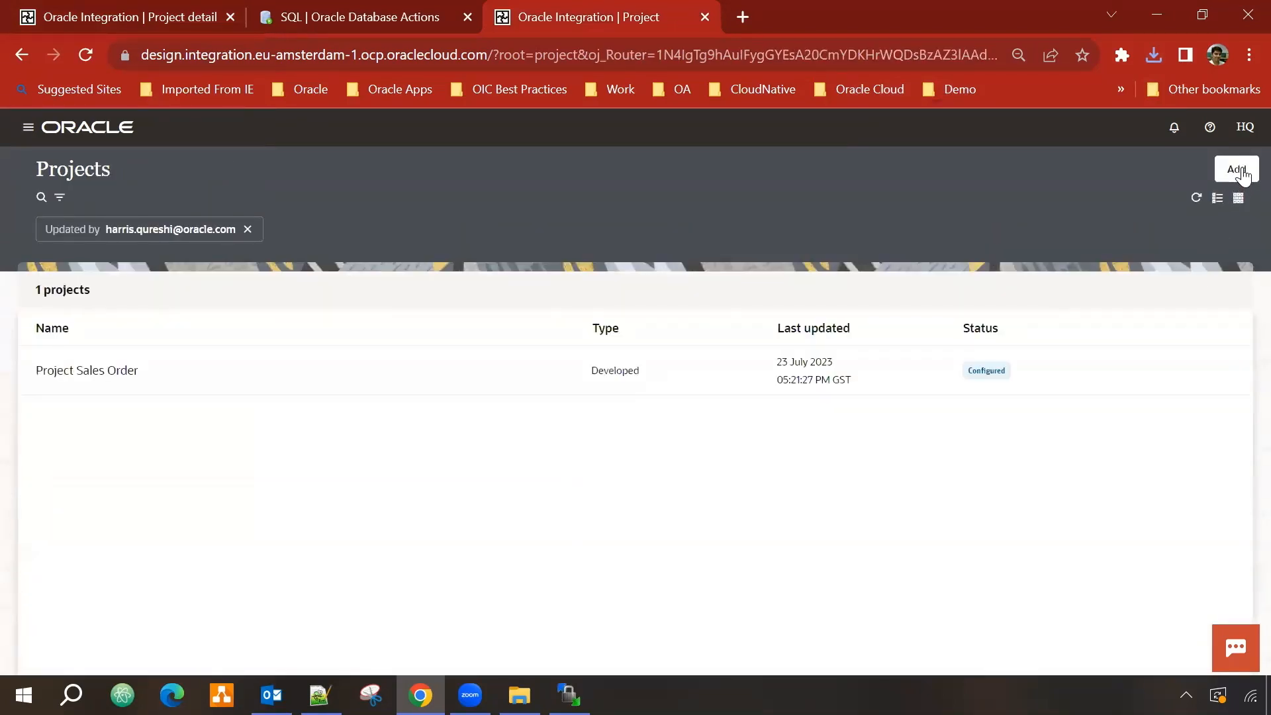
{"action": "left_click", "coordinate": [1243, 173]}
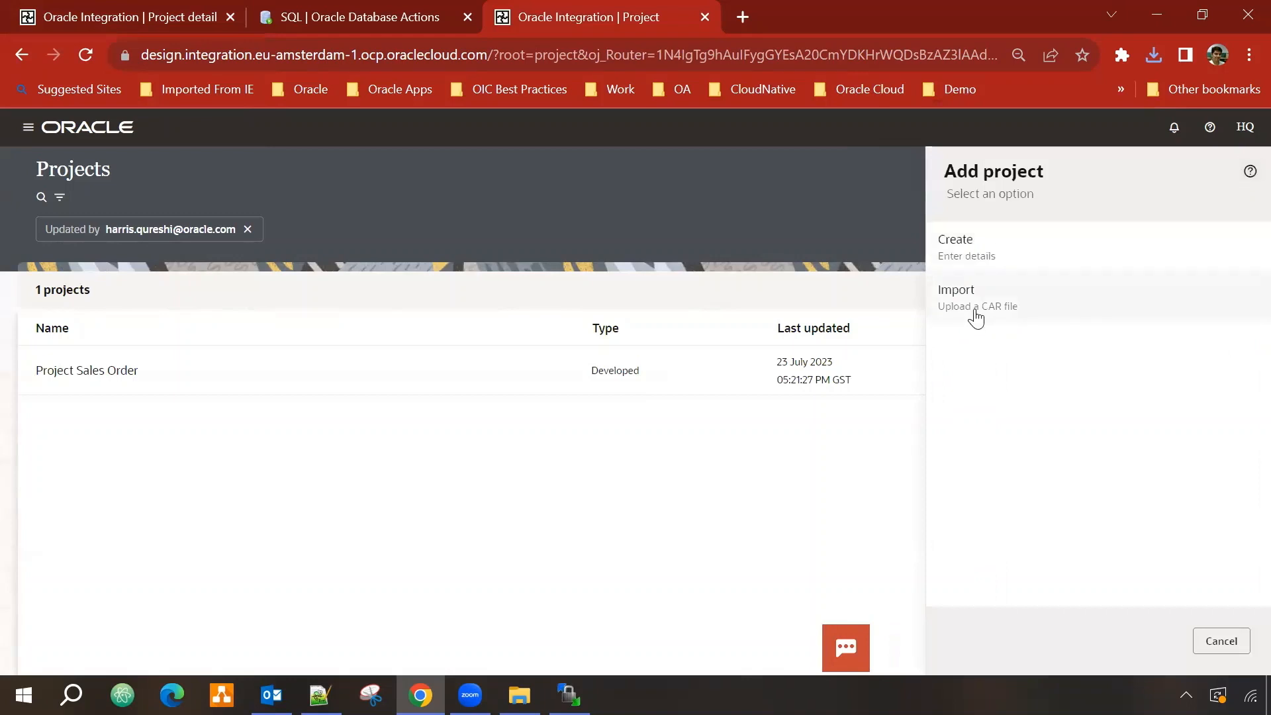
{"action": "left_click", "coordinate": [976, 311]}
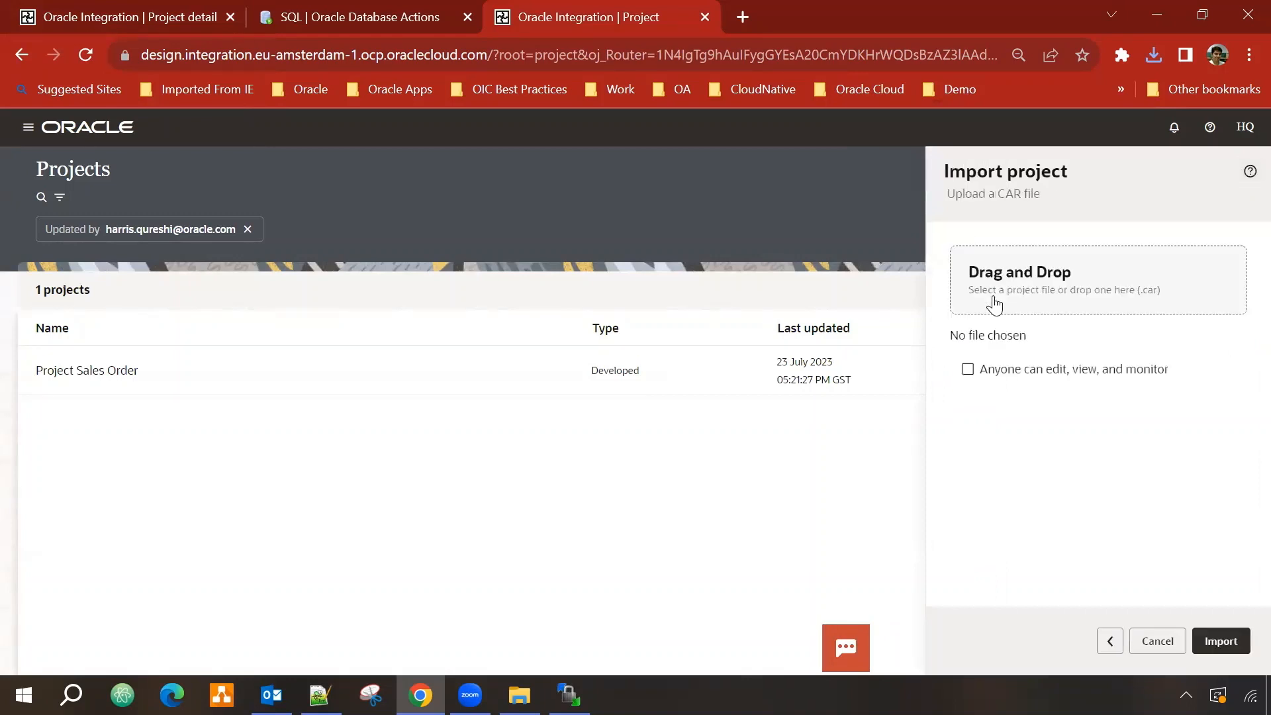
{"action": "left_click", "coordinate": [1066, 285]}
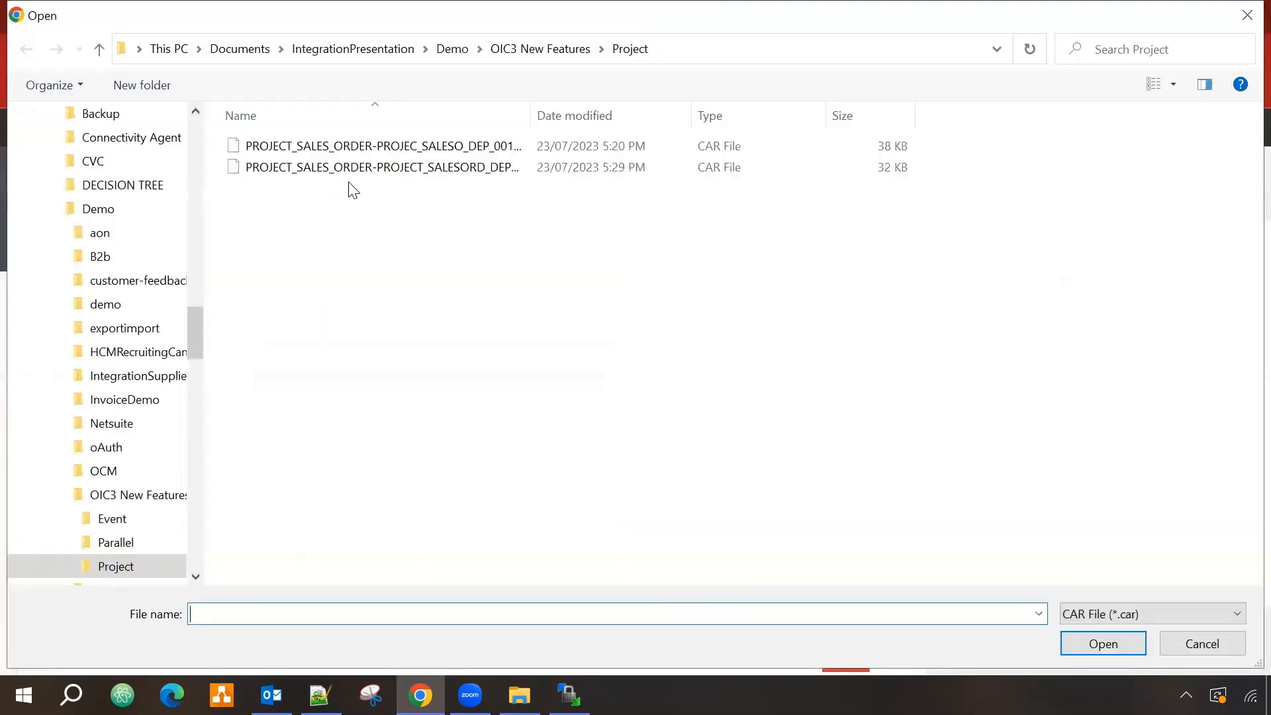
{"action": "double_click", "coordinate": [534, 117]}
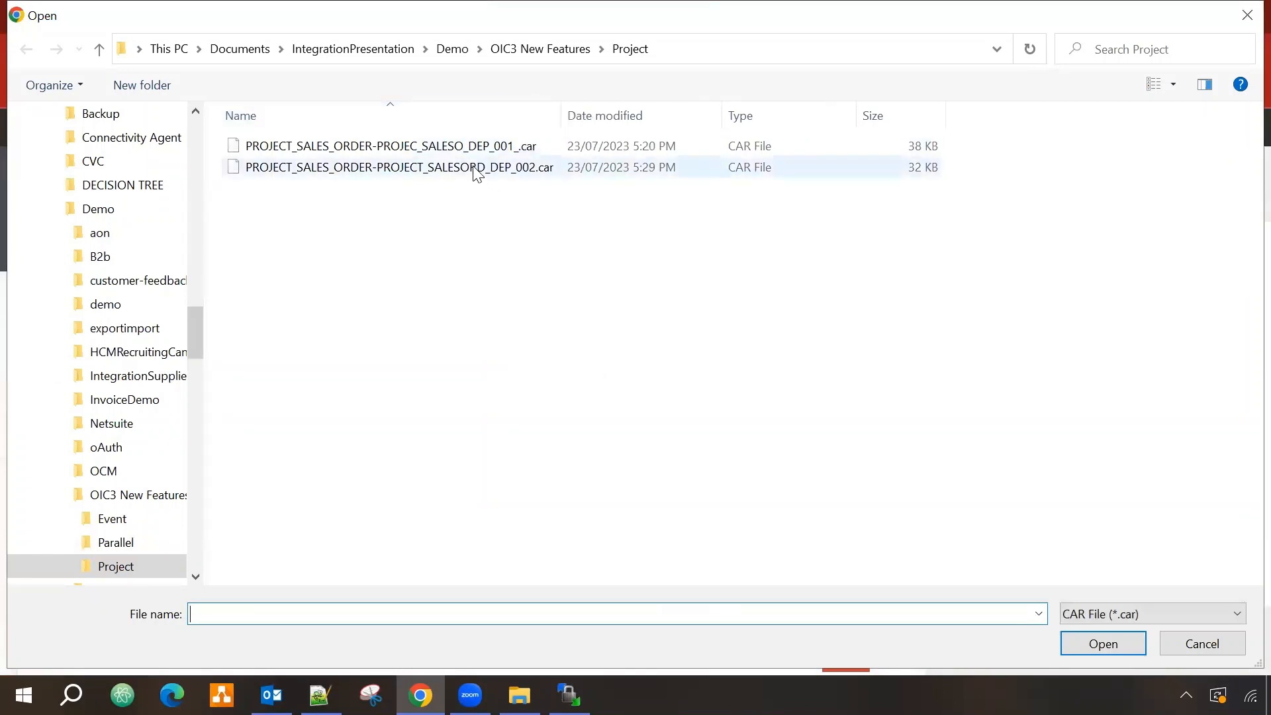
{"action": "left_click", "coordinate": [479, 169]}
{"action": "left_click", "coordinate": [1138, 642]}
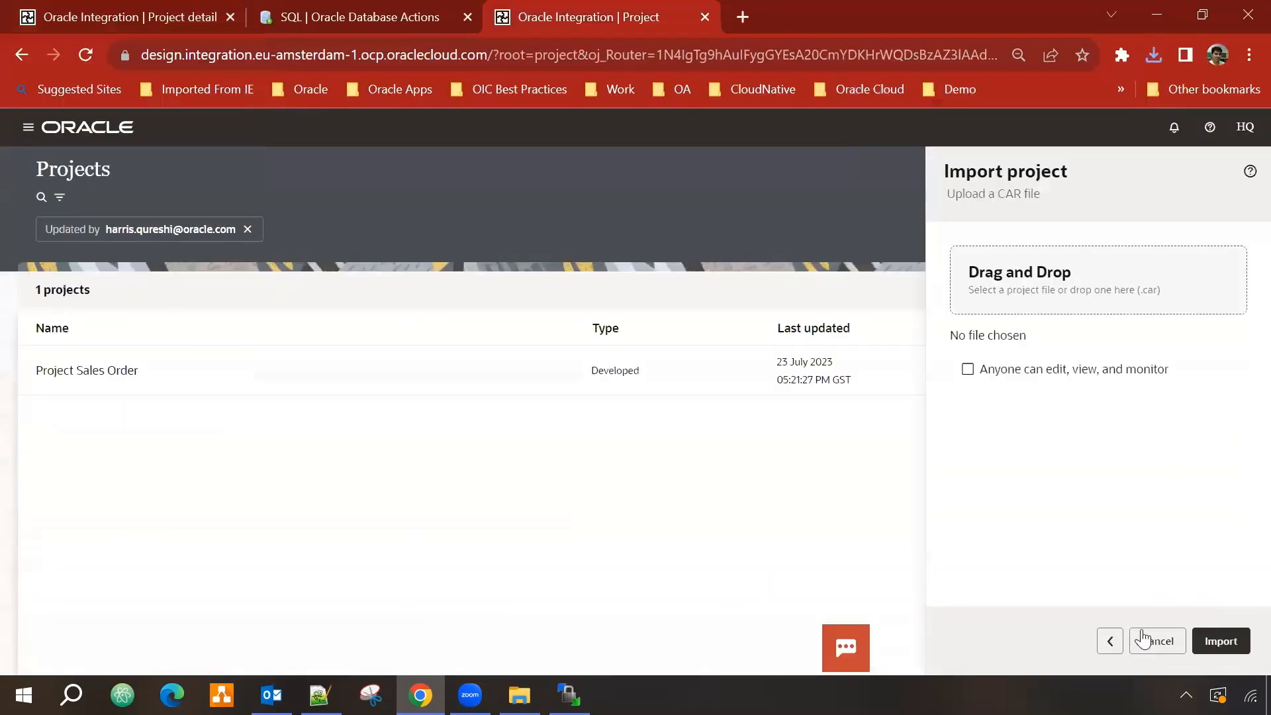
{"action": "left_click", "coordinate": [1223, 641]}
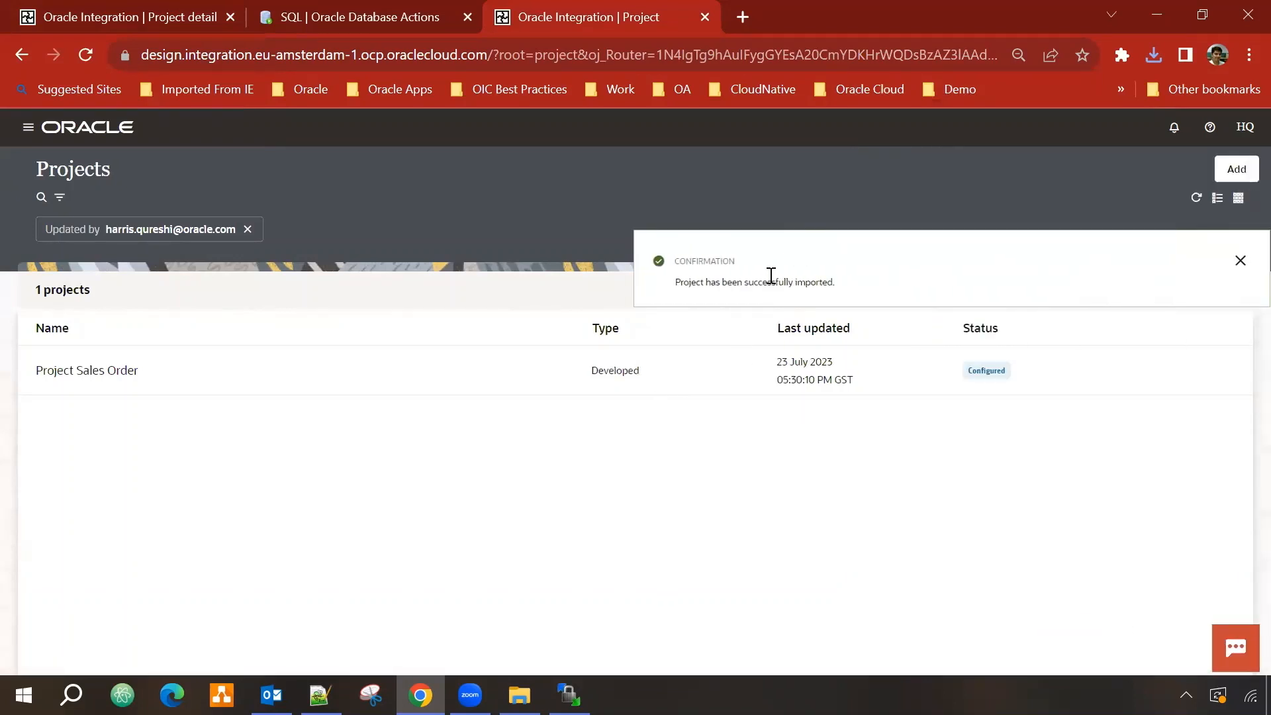
Step: Open Project Sales Order and bring up the Schedule HQ Sales Orders ATP schedule, currently a one-time run
{"action": "left_click", "coordinate": [63, 370]}
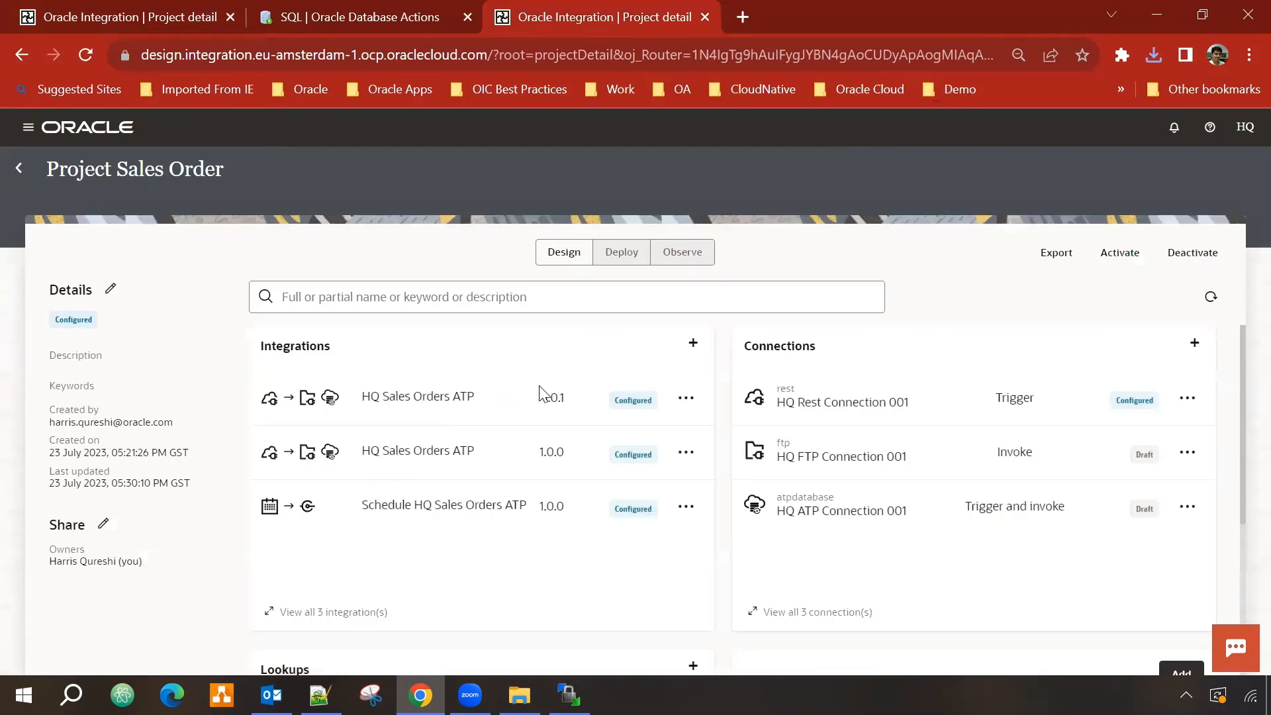
{"action": "scroll", "coordinate": [950, 527], "scroll_direction": "down", "scroll_amount": 4}
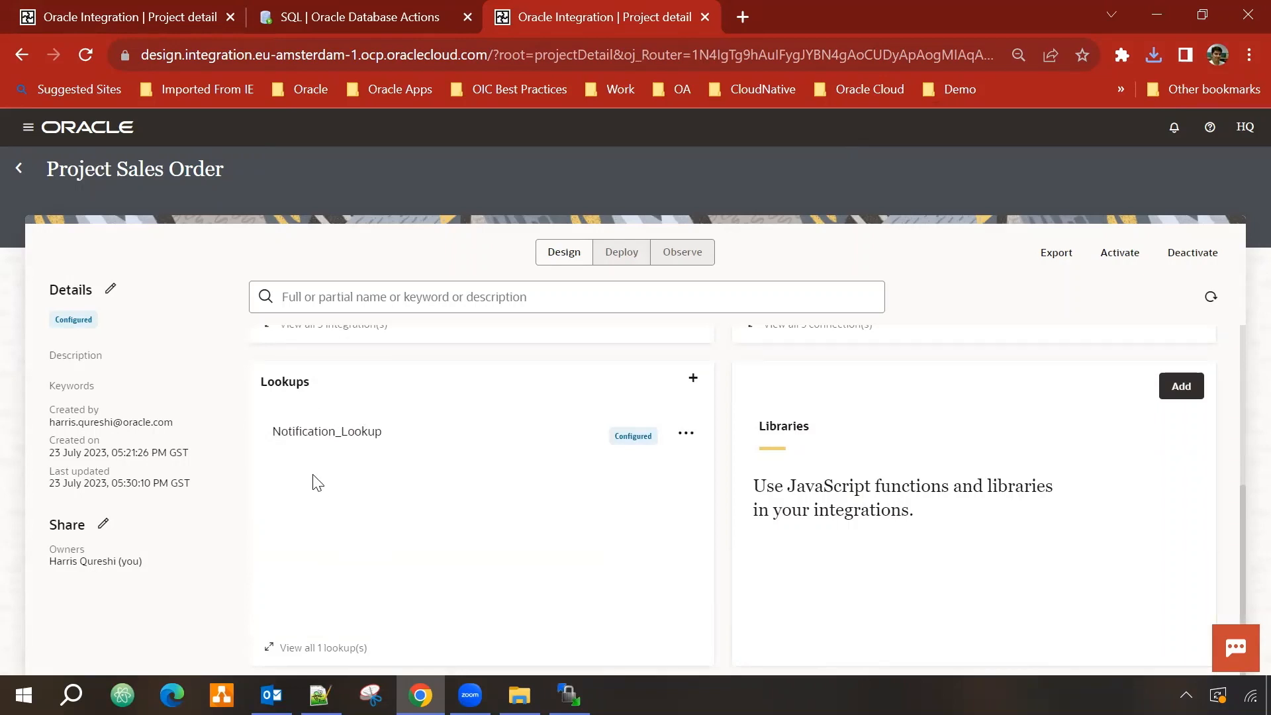
{"action": "scroll", "coordinate": [377, 516], "scroll_direction": "up", "scroll_amount": 4}
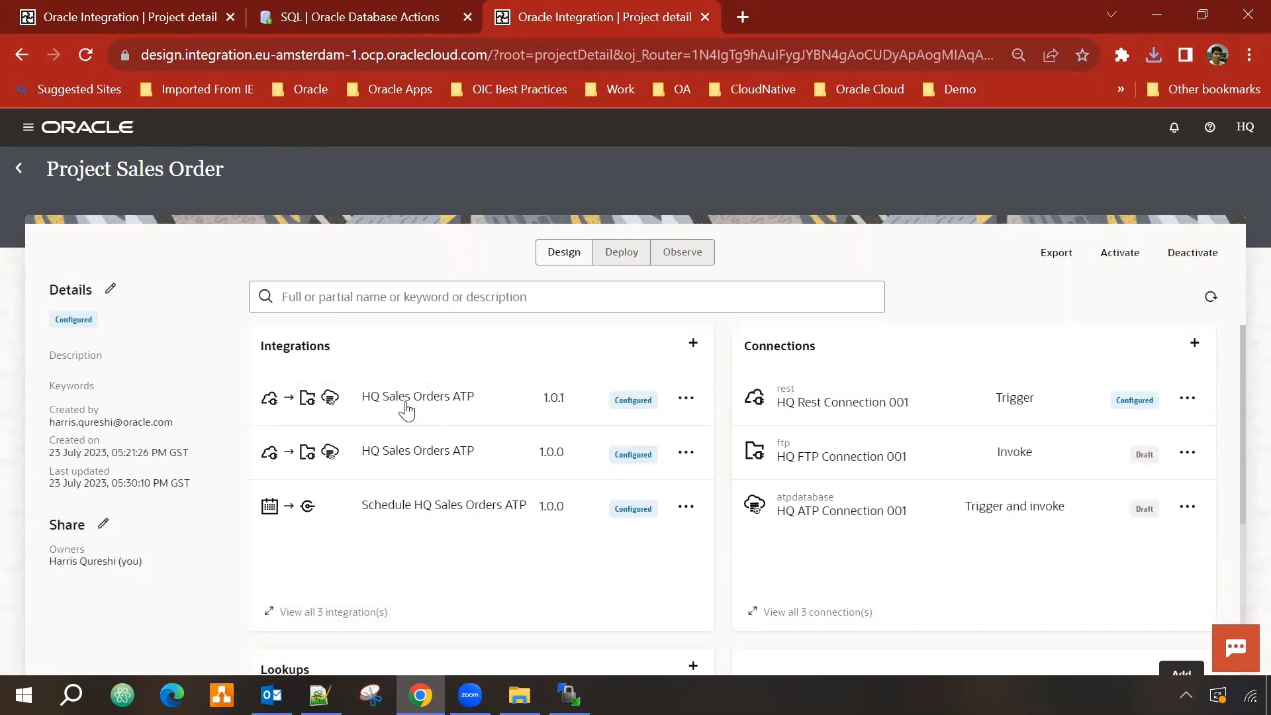
{"action": "scroll", "coordinate": [409, 409], "scroll_direction": "down", "scroll_amount": 3}
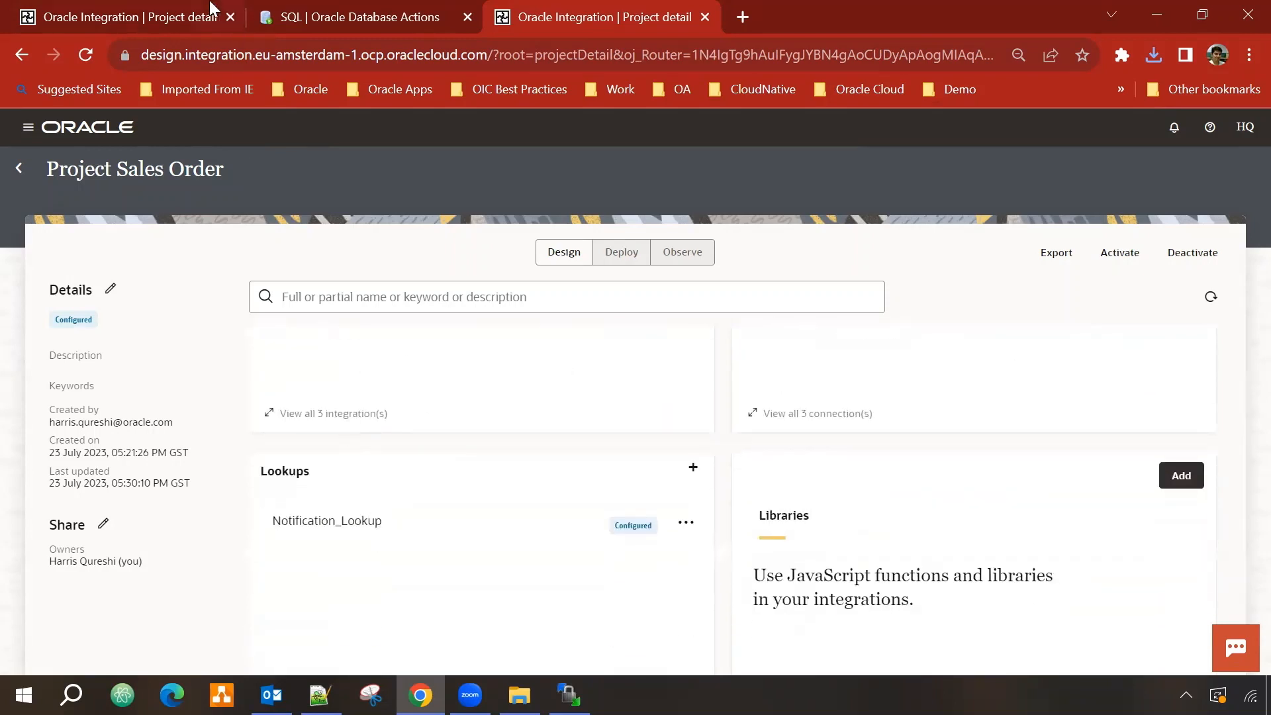
{"action": "left_click", "coordinate": [145, 12]}
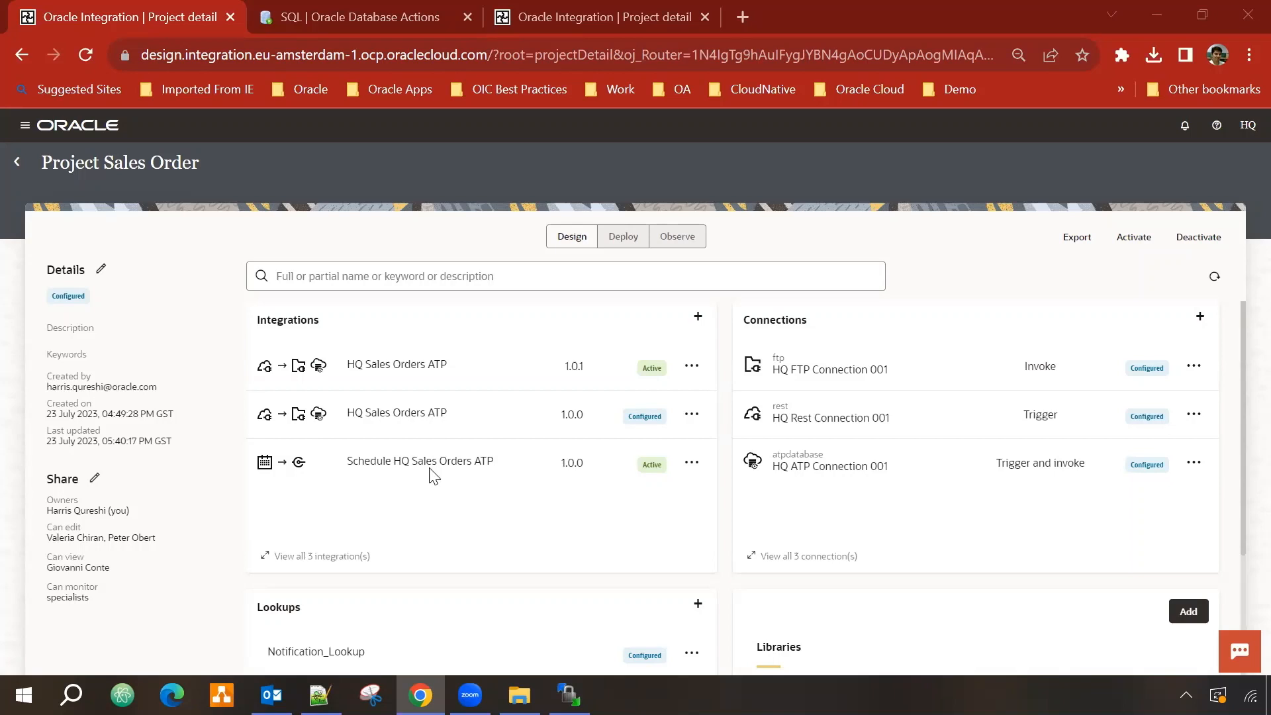
{"action": "left_click", "coordinate": [692, 463]}
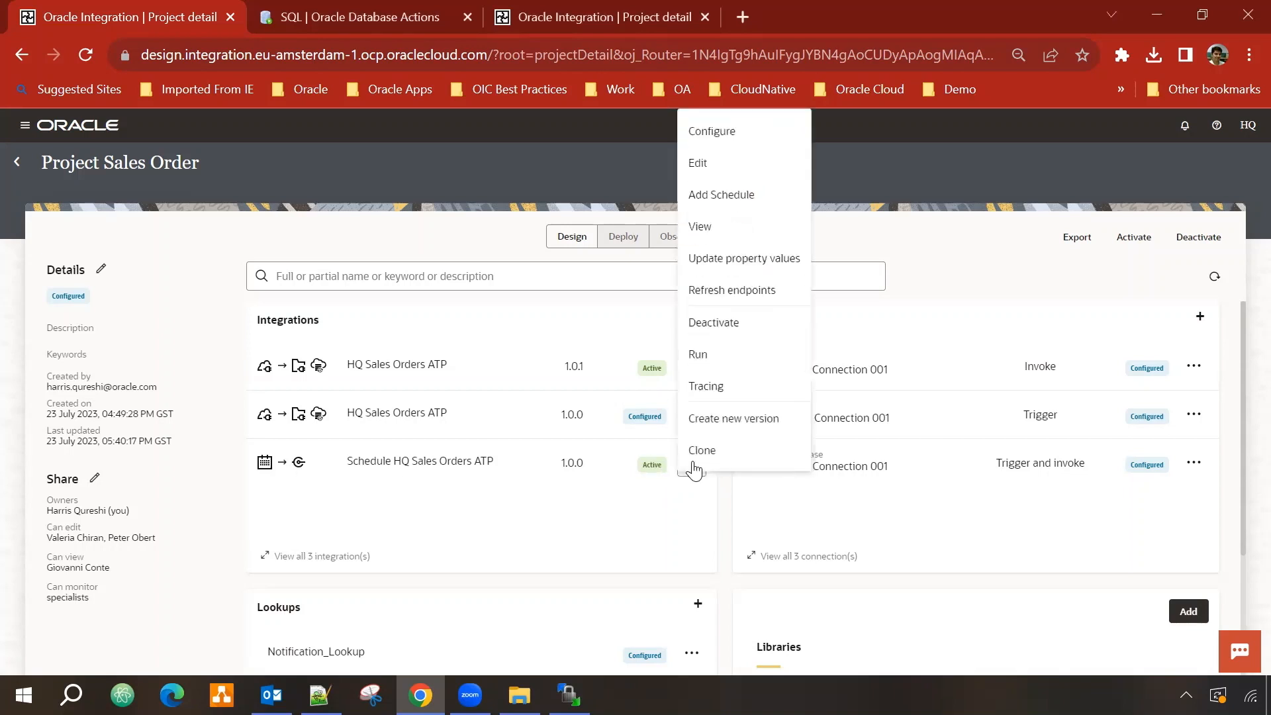
{"action": "left_click", "coordinate": [732, 193]}
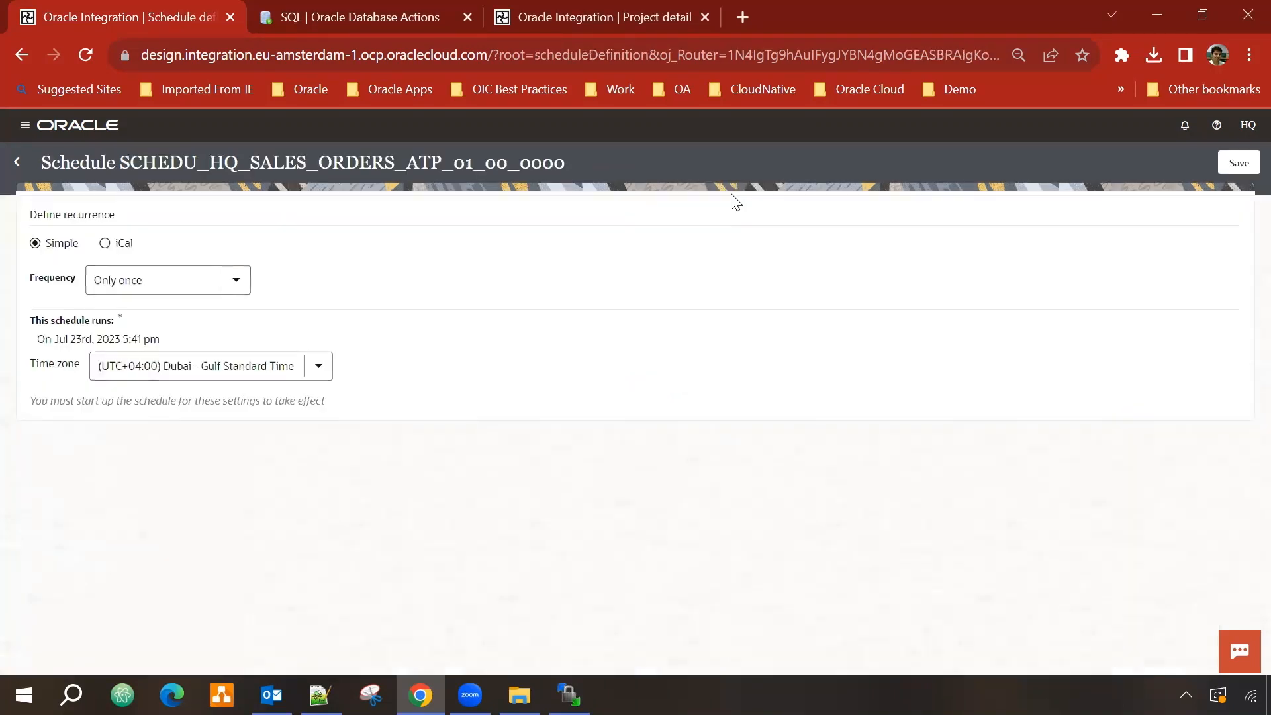
Step: Set the simple recurrence frequency to every 1 day
{"action": "left_click", "coordinate": [106, 243]}
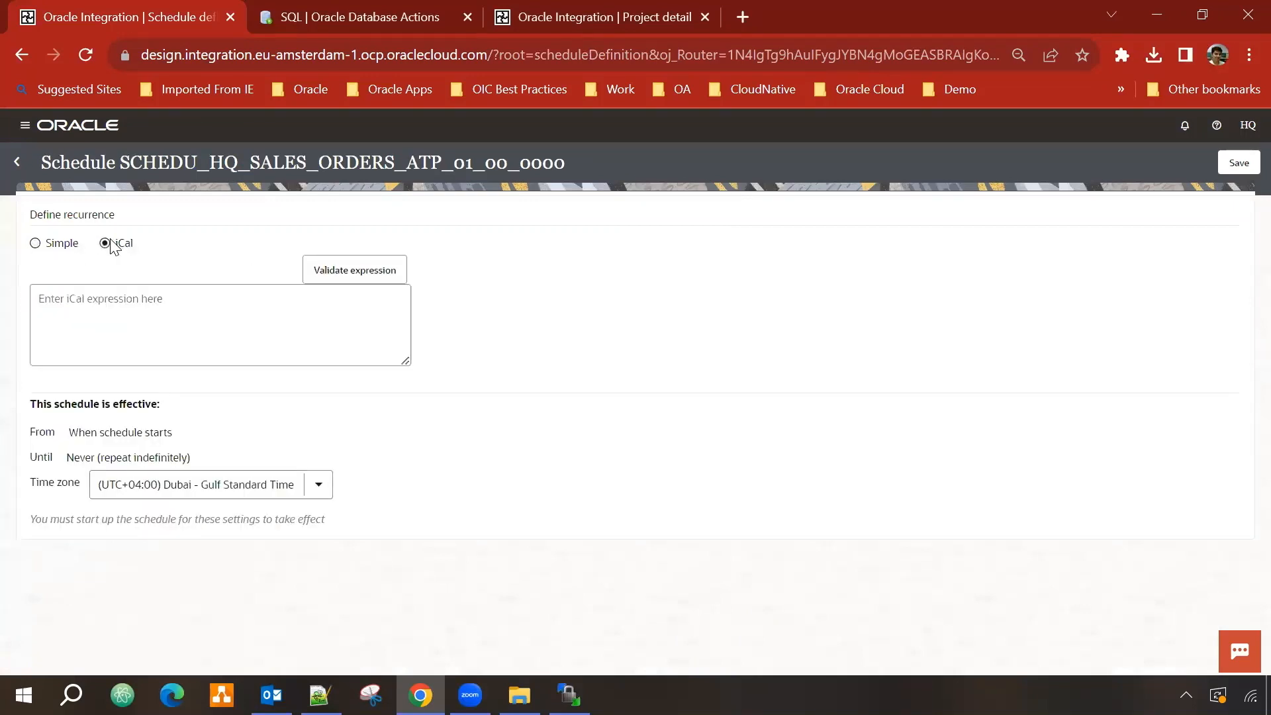
{"action": "left_click", "coordinate": [36, 243]}
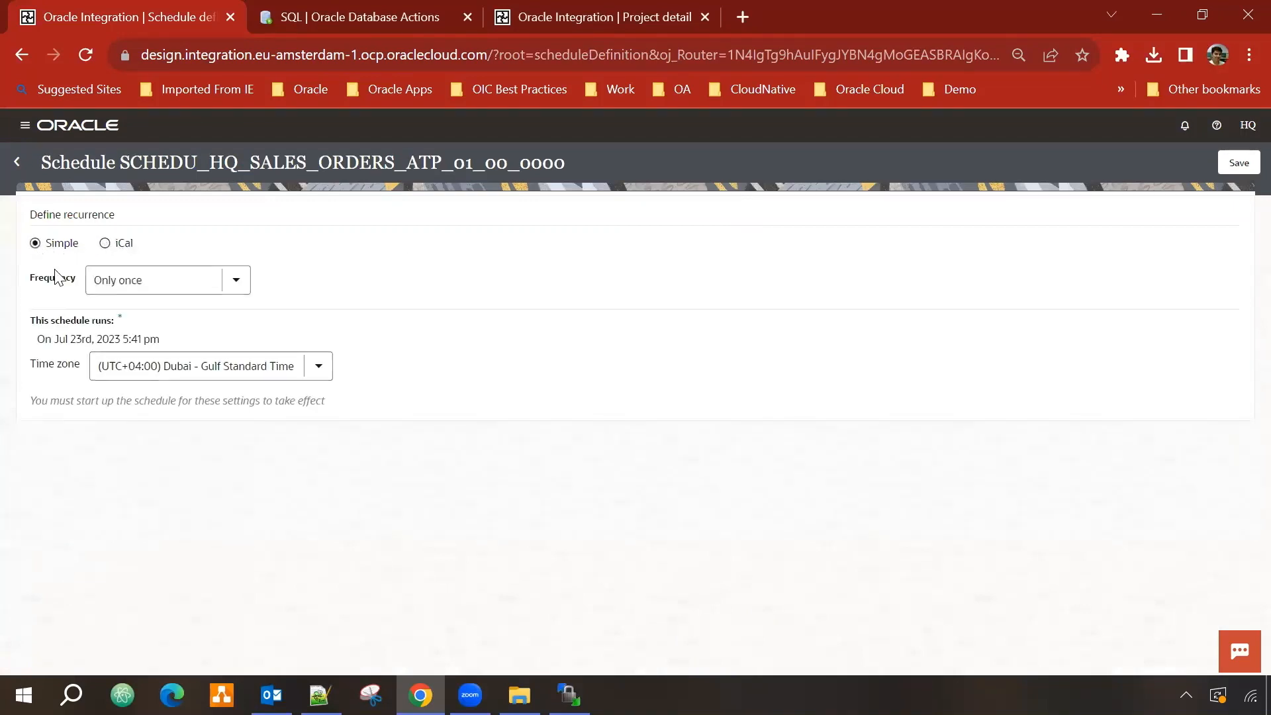
{"action": "left_click", "coordinate": [234, 286]}
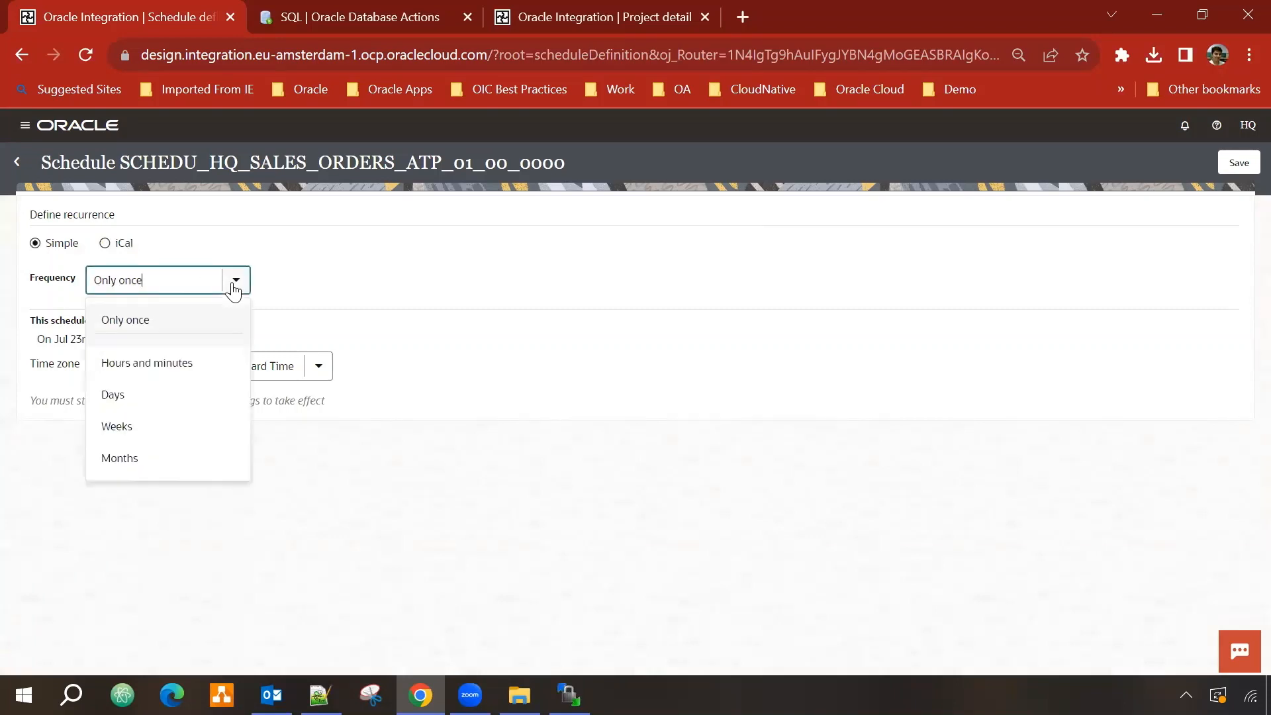
{"action": "left_click", "coordinate": [132, 402]}
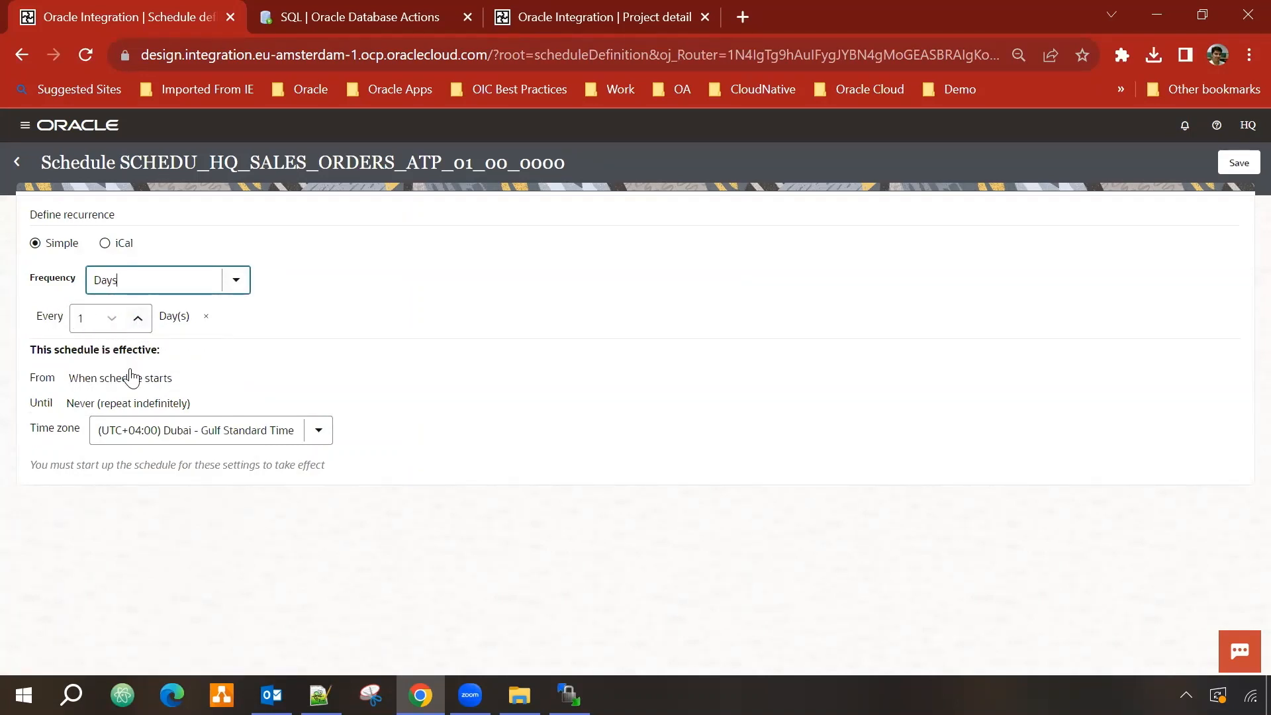
{"action": "left_click", "coordinate": [138, 319]}
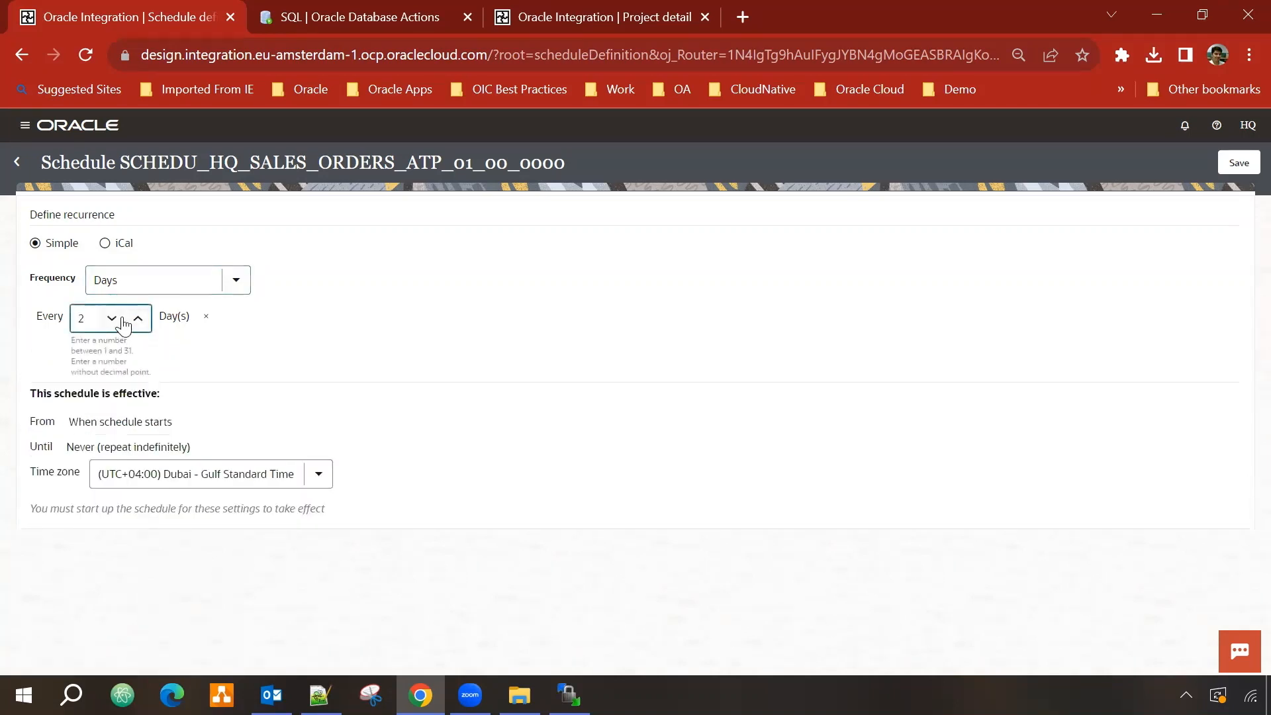
{"action": "left_click", "coordinate": [122, 320]}
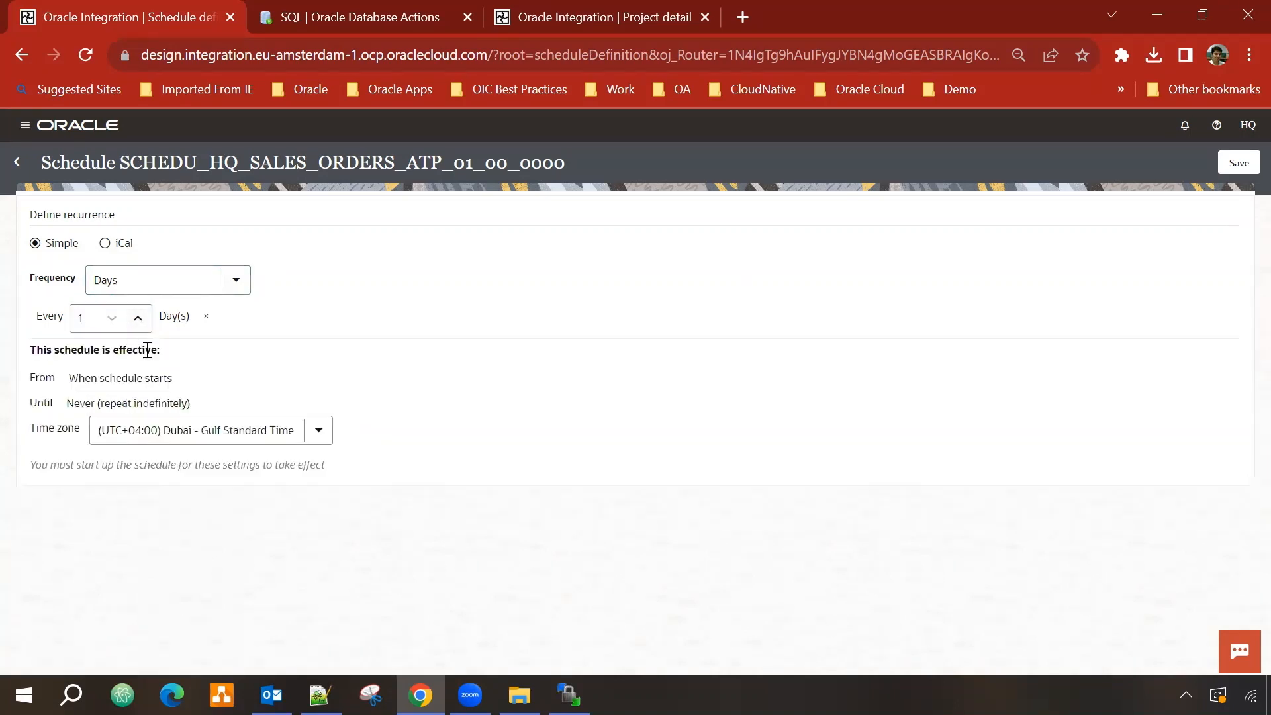
Step: Set the schedule start to 24 July 2023 at 10:00 PM
{"action": "left_click", "coordinate": [191, 379]}
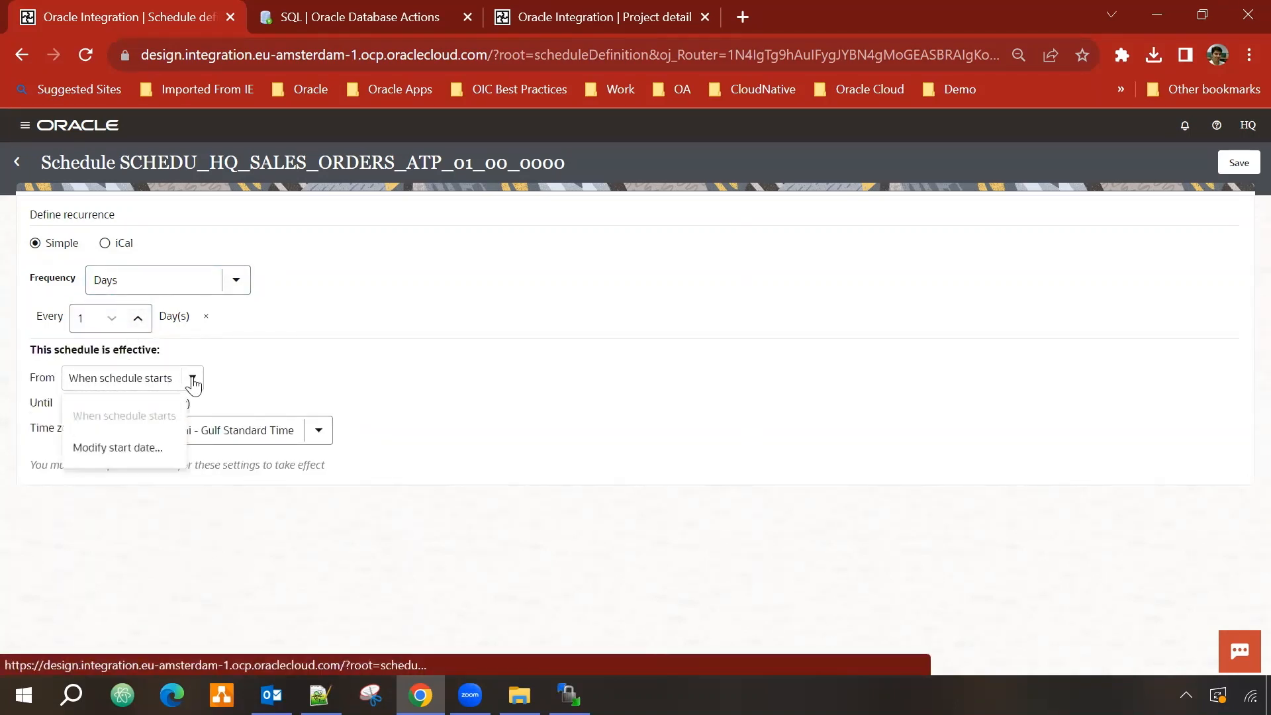
{"action": "left_click", "coordinate": [135, 448]}
{"action": "left_click", "coordinate": [290, 381]}
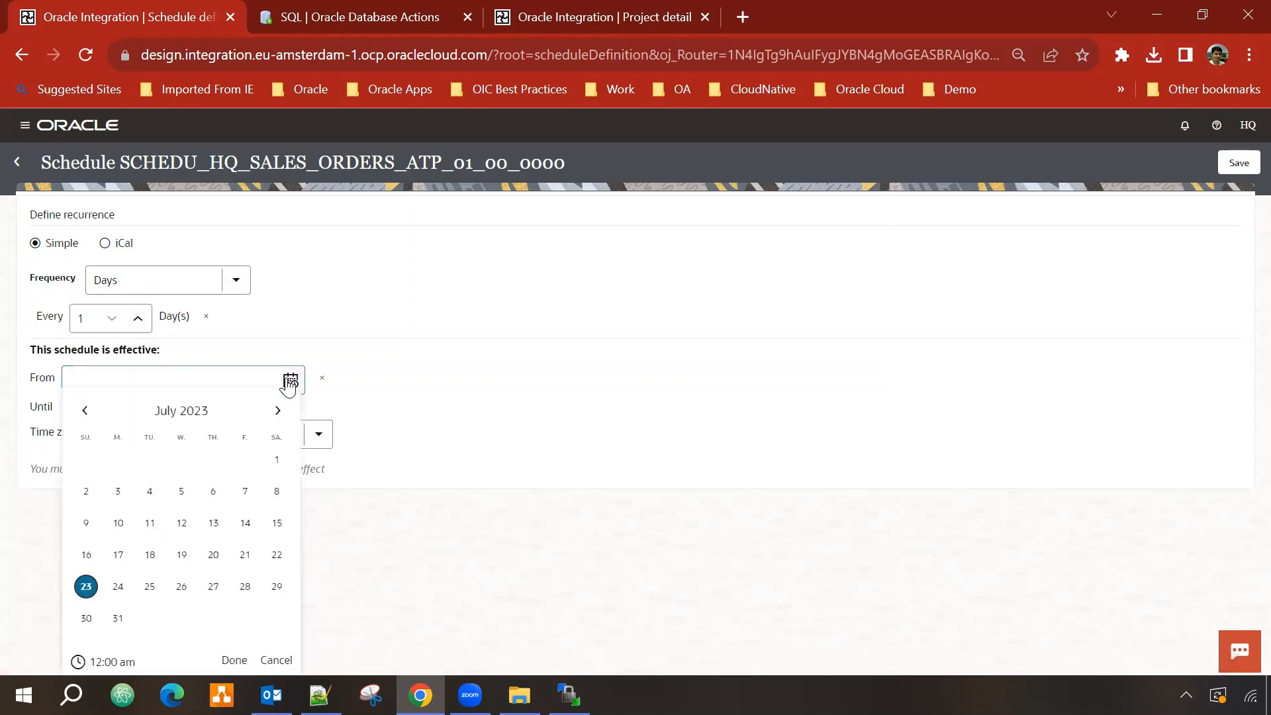
{"action": "left_click", "coordinate": [117, 590]}
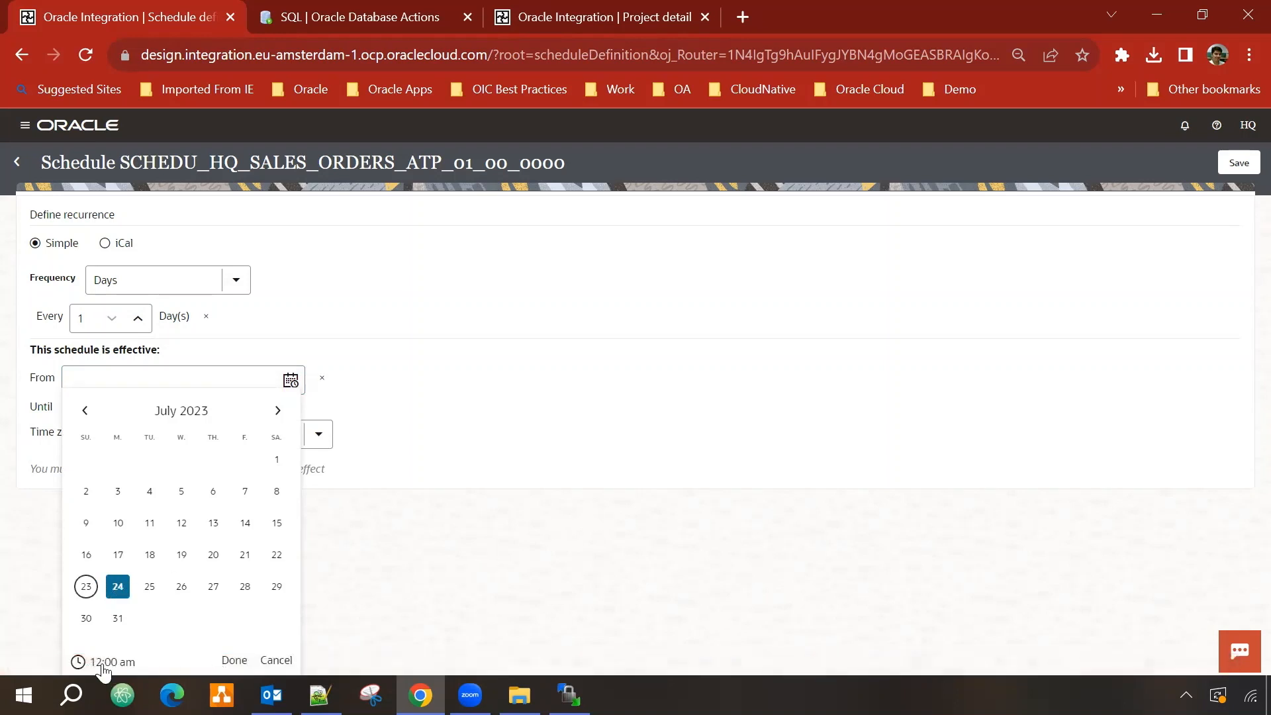
{"action": "left_click", "coordinate": [102, 664]}
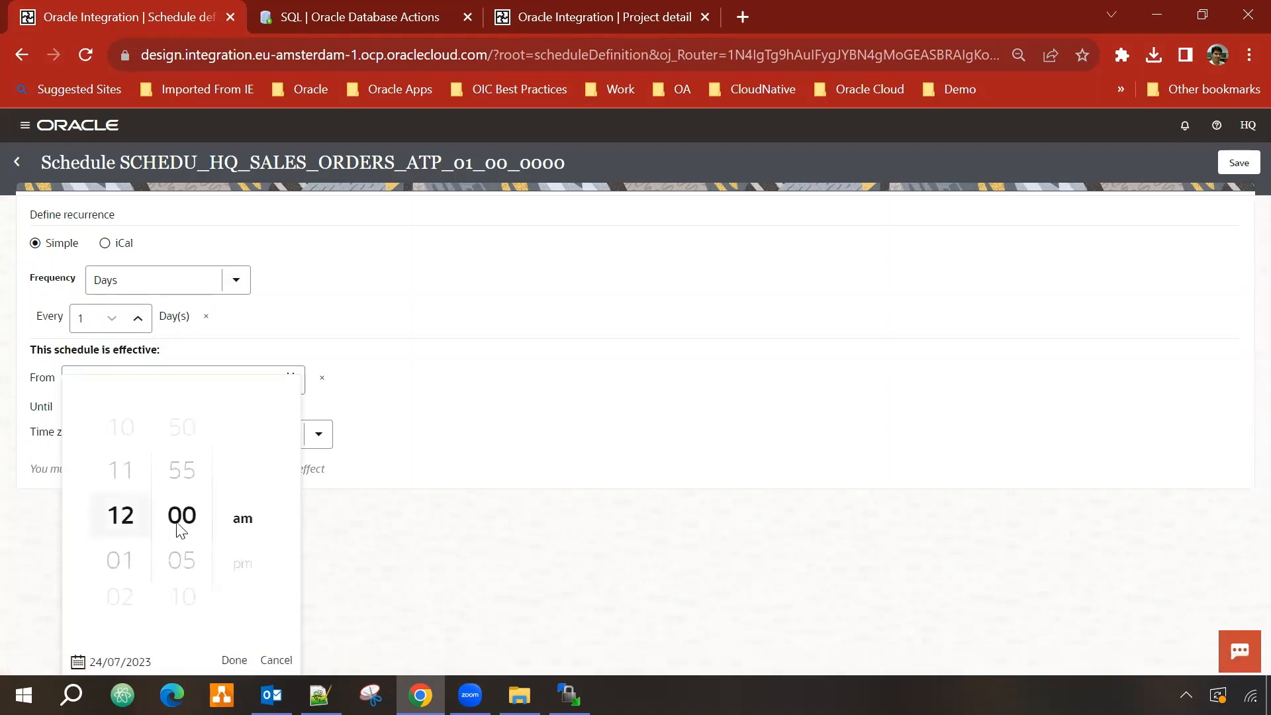
{"action": "scroll", "coordinate": [123, 553], "scroll_direction": "up", "scroll_amount": 2}
{"action": "left_click", "coordinate": [235, 660]}
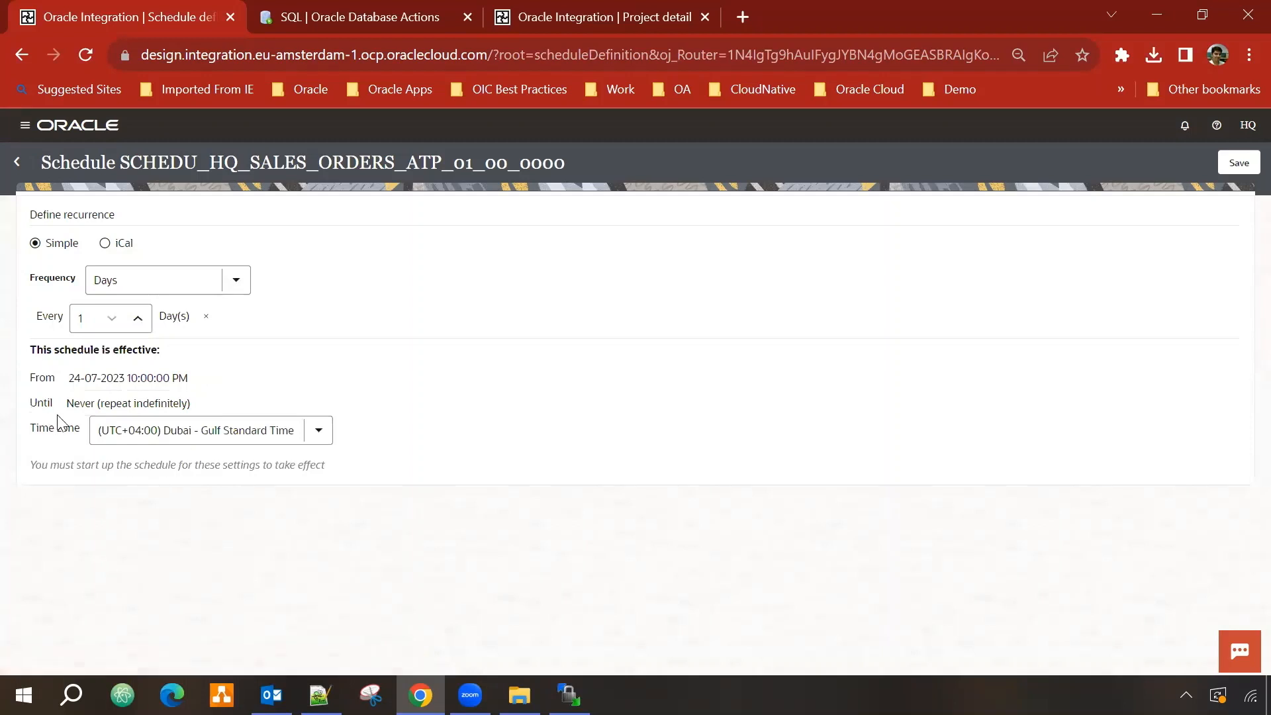
Step: Leave the end date as never and save the schedule
{"action": "left_click", "coordinate": [159, 409]}
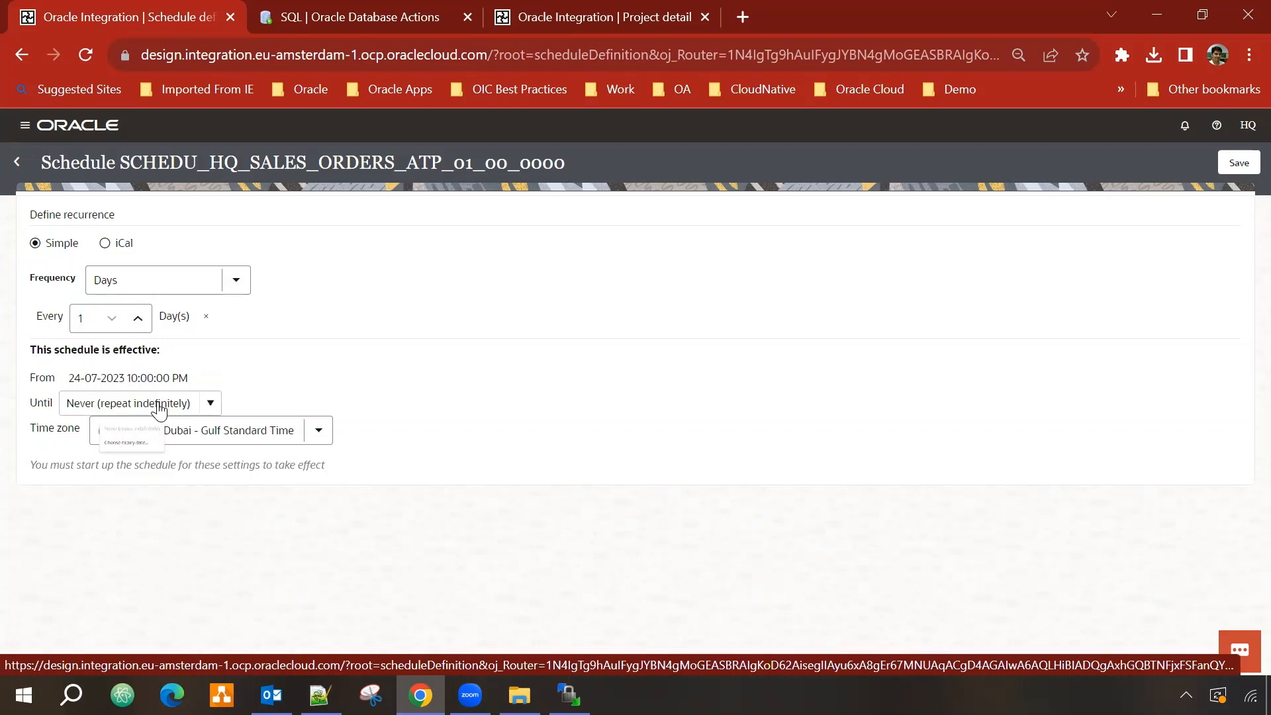
{"action": "left_click", "coordinate": [401, 434]}
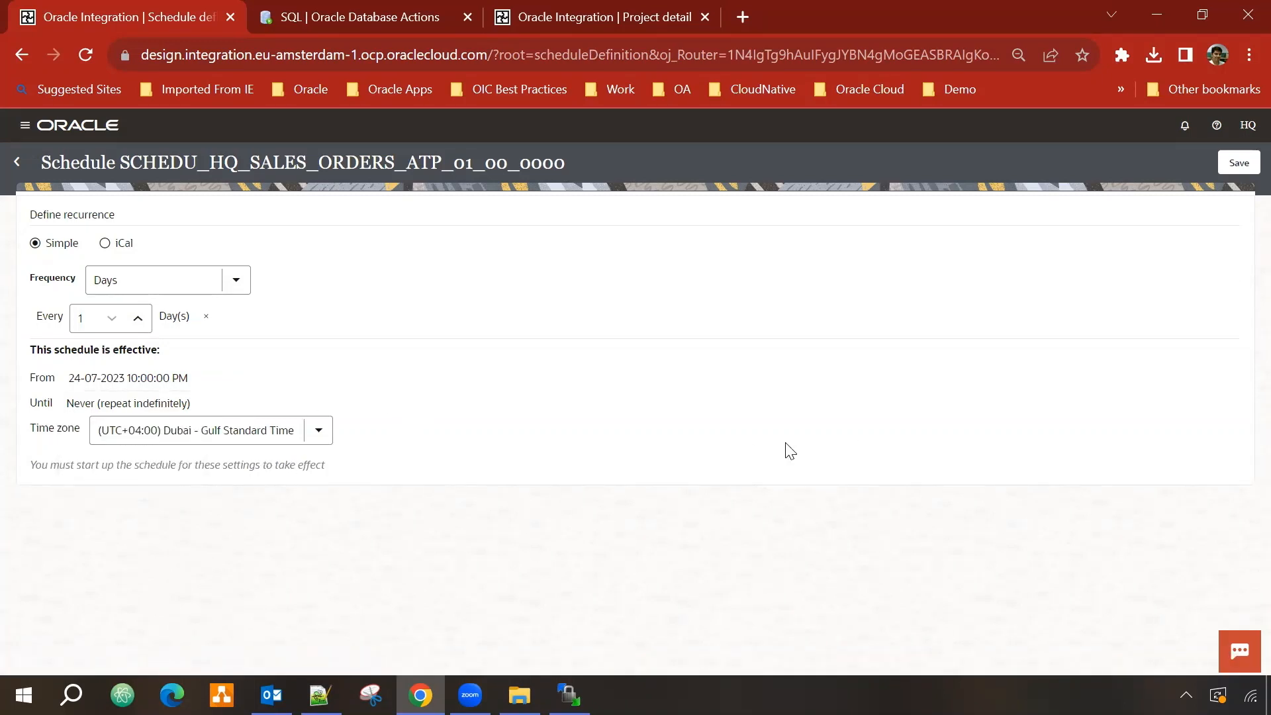
{"action": "left_click", "coordinate": [1239, 163]}
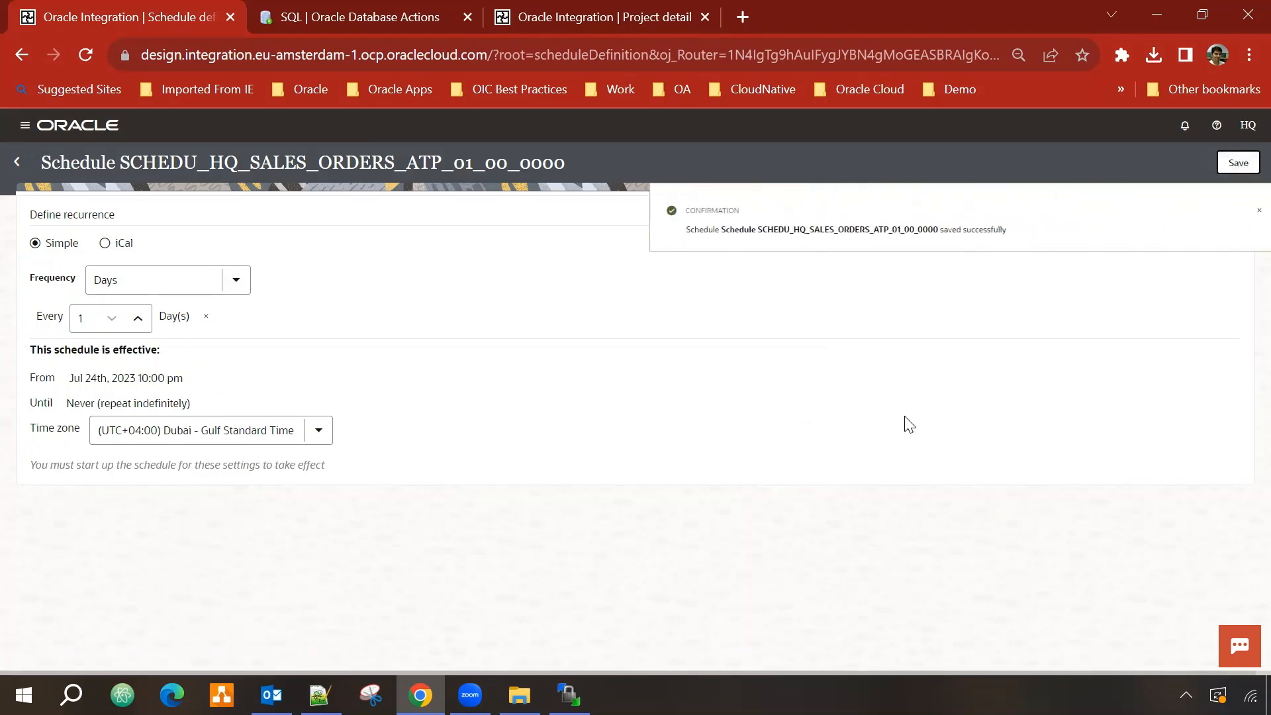
Step: Start the HQ Sales Orders ATP schedule and refresh to list its two upcoming 10:00 PM runs
{"action": "left_click", "coordinate": [17, 166]}
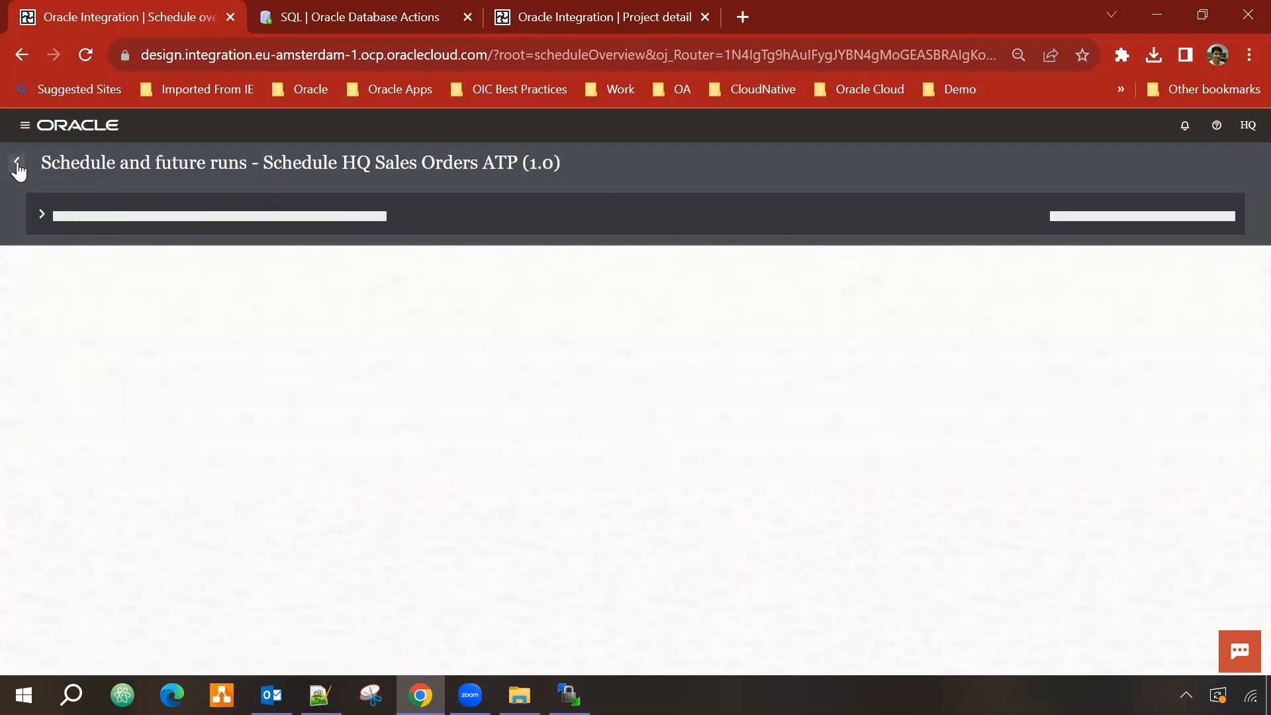
{"action": "left_click", "coordinate": [42, 215]}
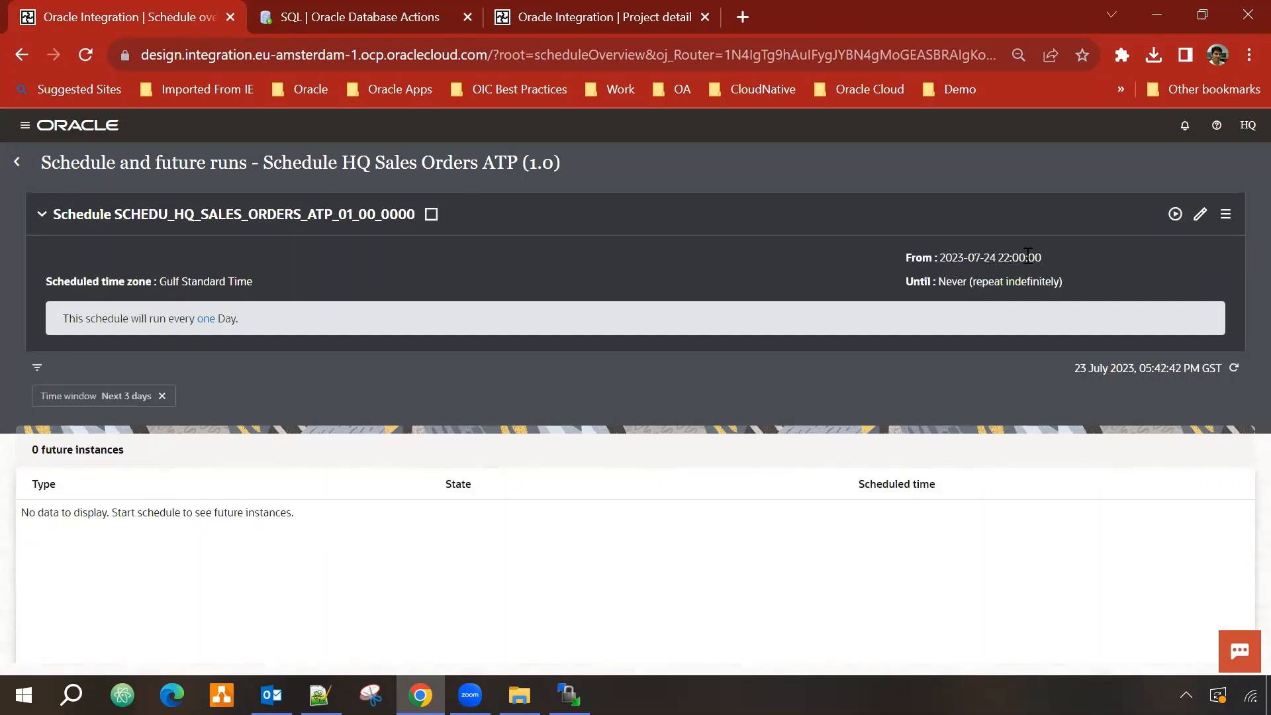
{"action": "left_click", "coordinate": [1175, 215]}
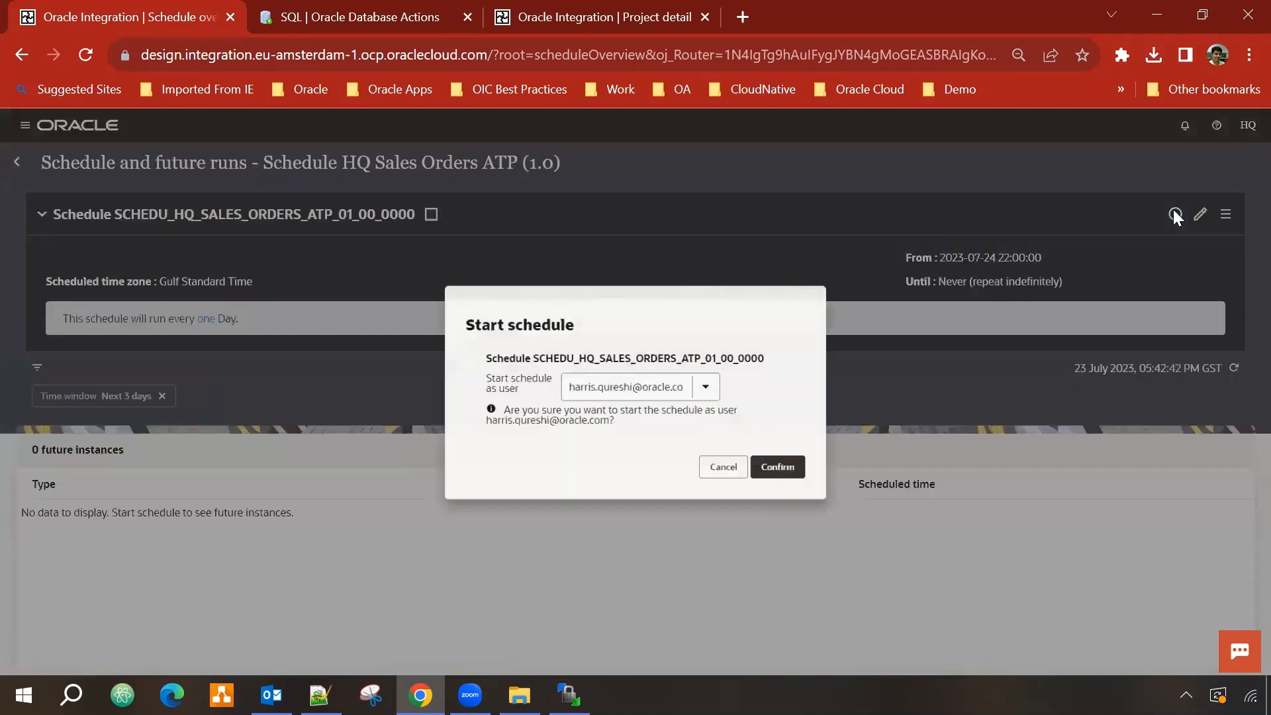
{"action": "left_click", "coordinate": [802, 474]}
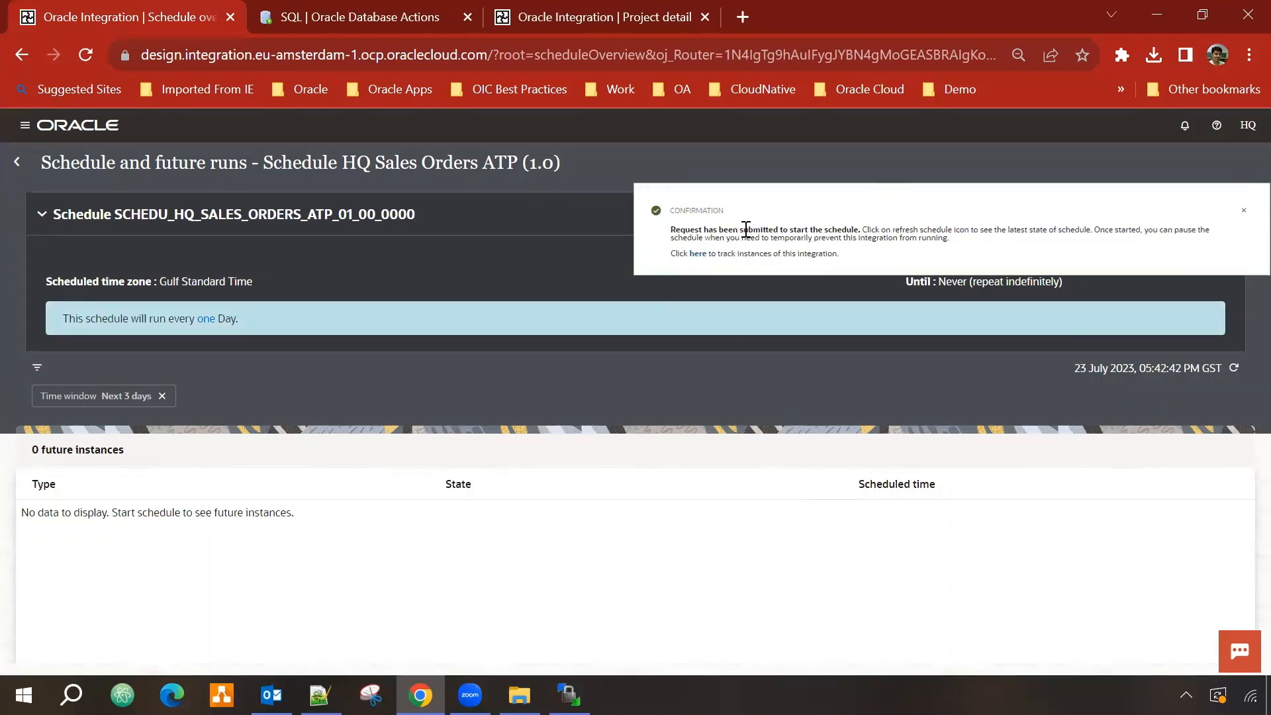
{"action": "left_click", "coordinate": [1244, 211]}
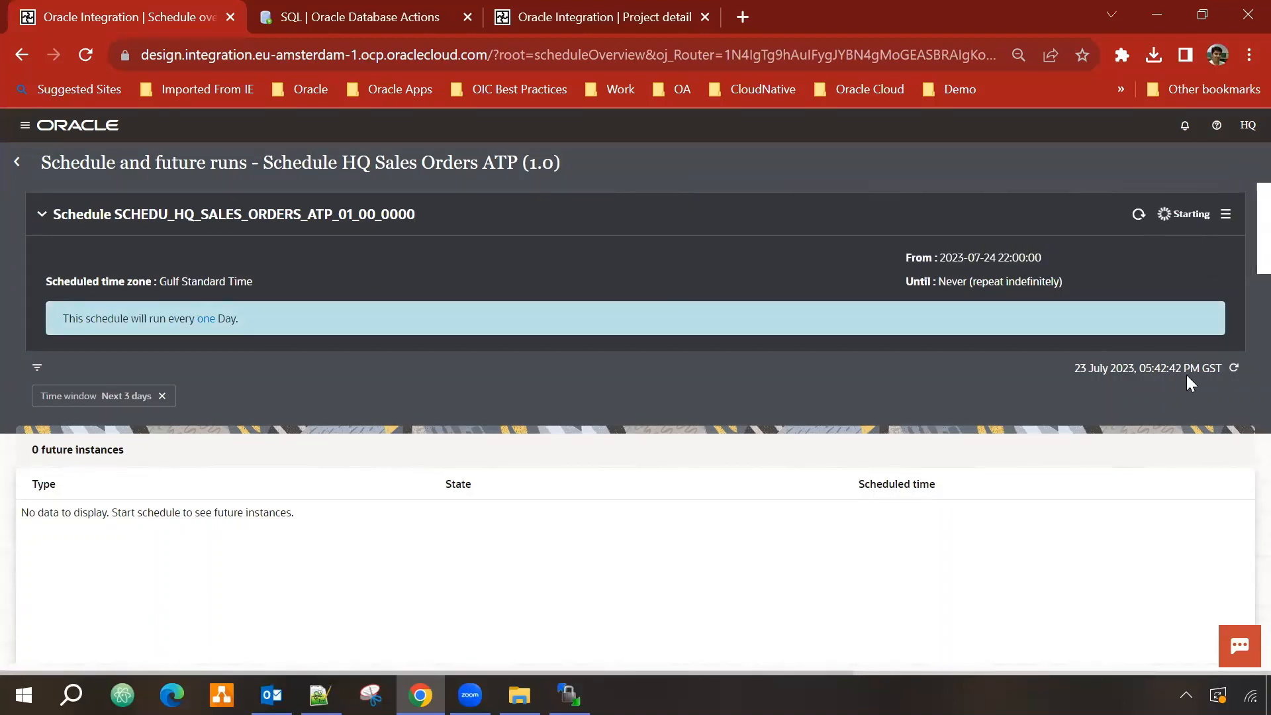
{"action": "left_click", "coordinate": [1136, 218]}
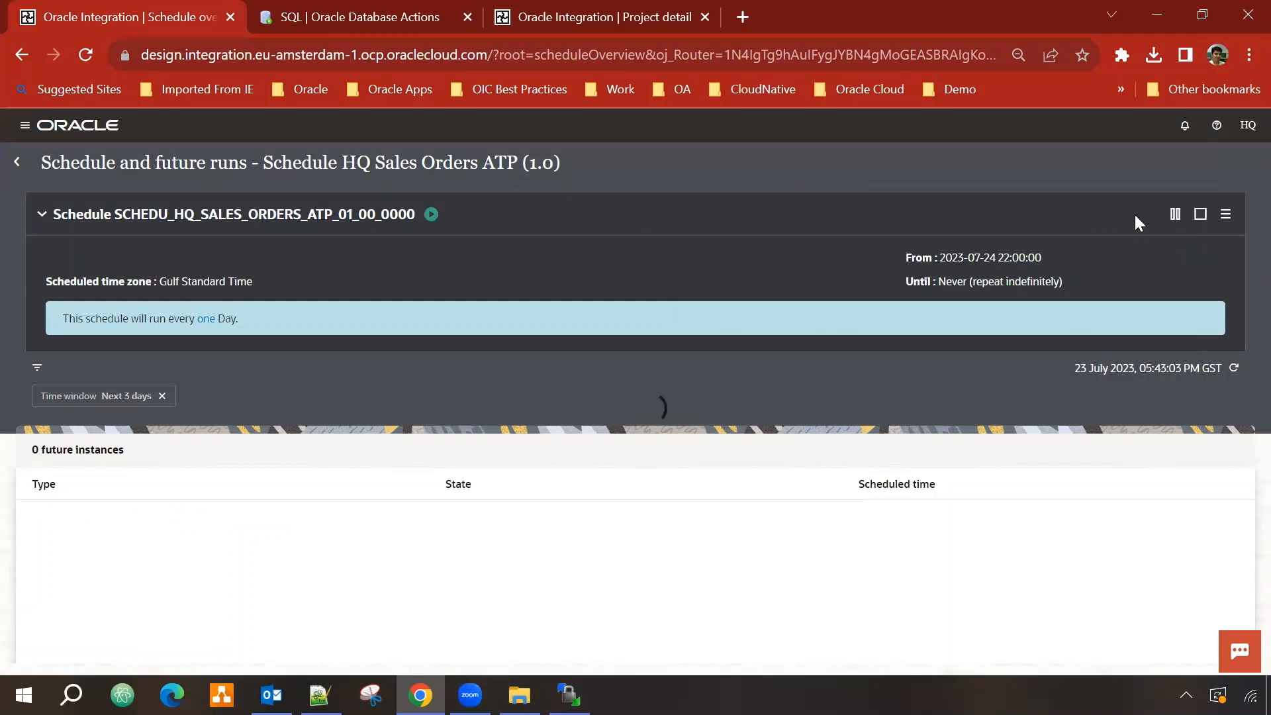
{"action": "left_click", "coordinate": [434, 225]}
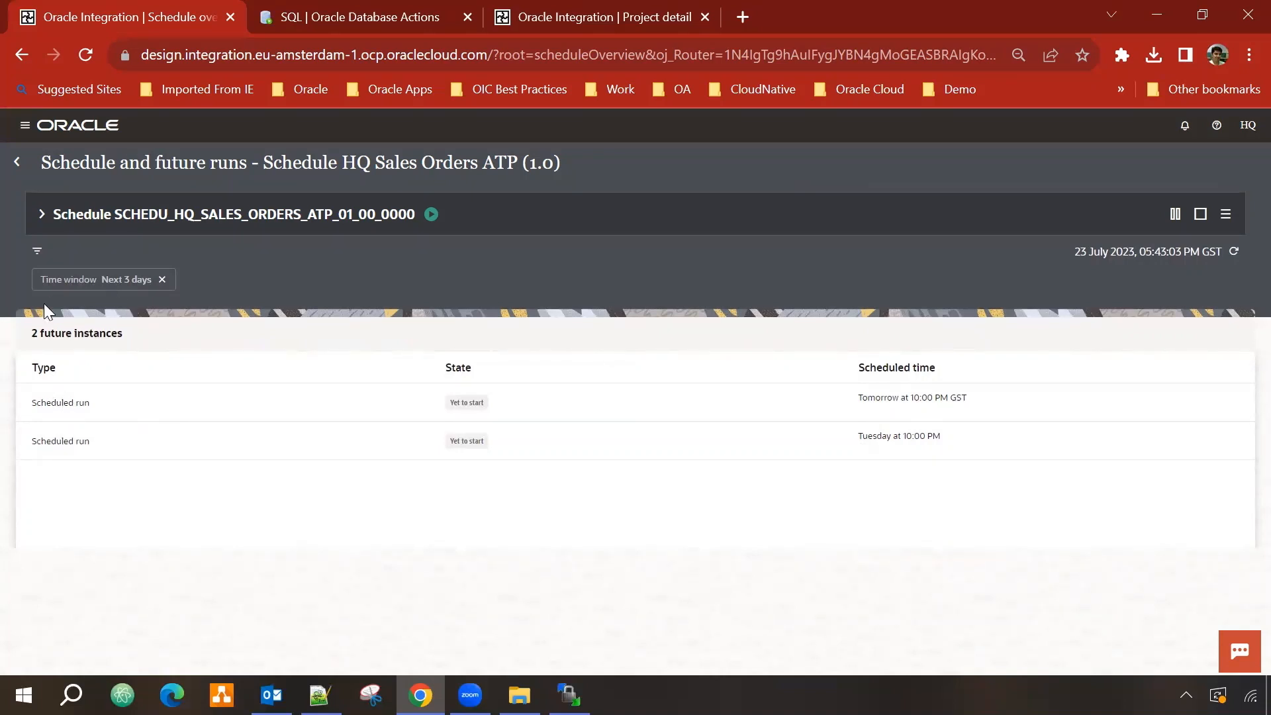
{"action": "left_click", "coordinate": [18, 162]}
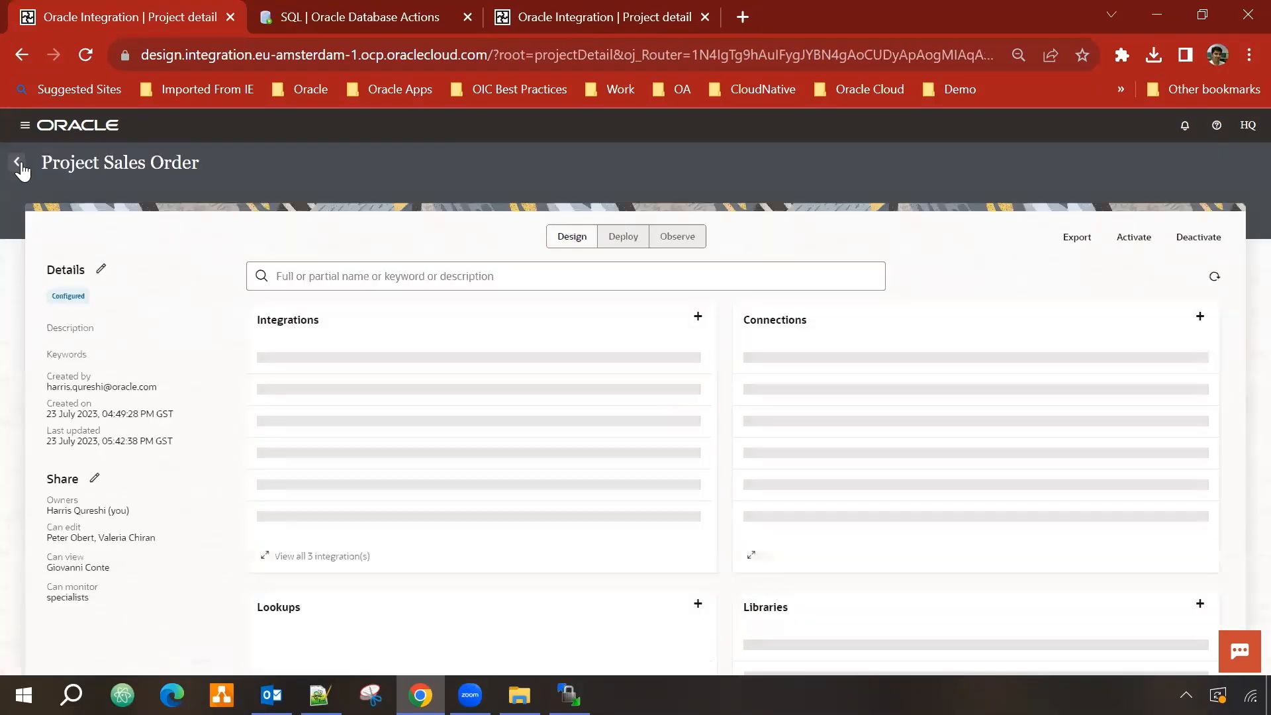
Step: In Observe's Future runs month view, open Monday 24 July by hour showing the 10:00 PM run
{"action": "left_click", "coordinate": [686, 244]}
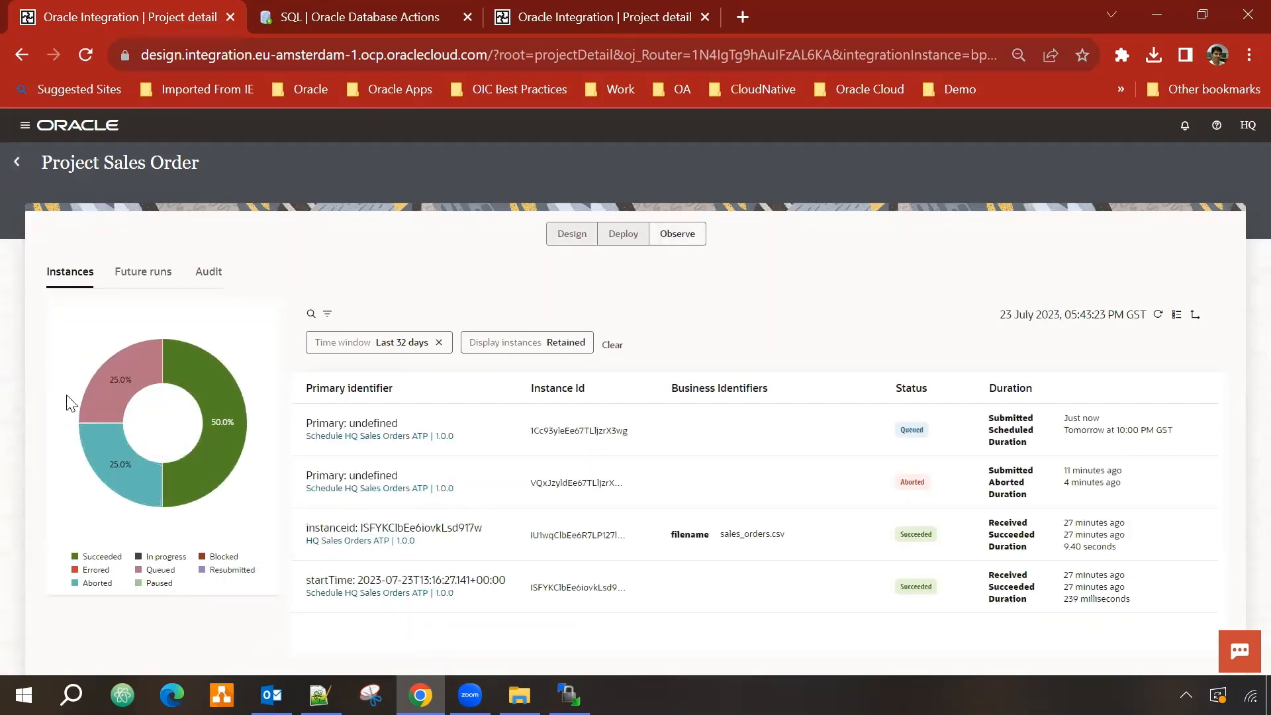
{"action": "left_click", "coordinate": [133, 273]}
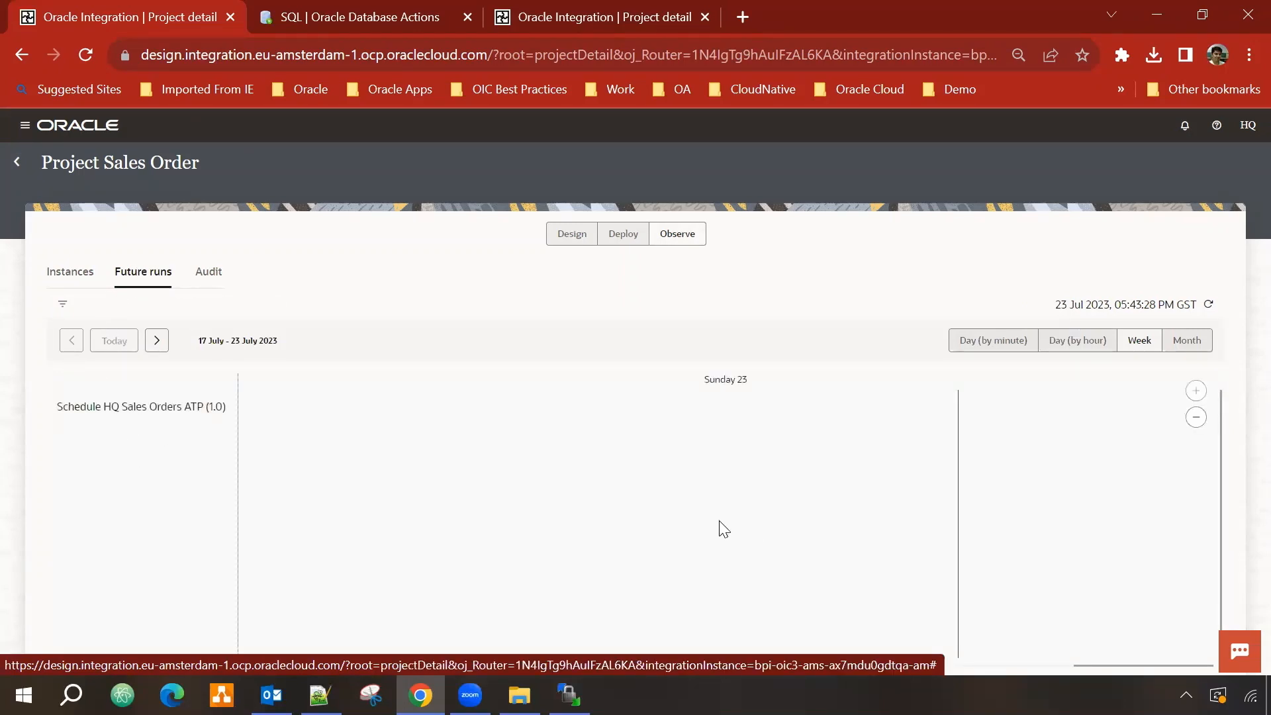
{"action": "left_click", "coordinate": [1185, 342]}
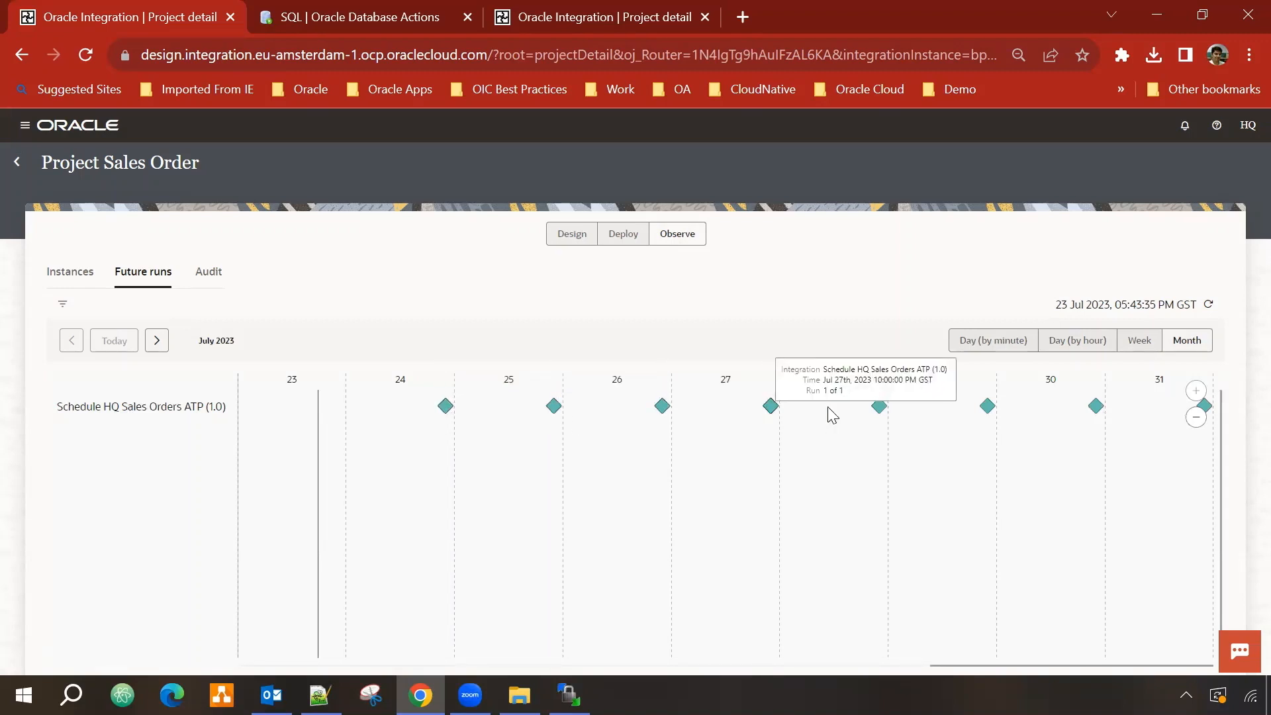
{"action": "mouse_move", "coordinate": [450, 412]}
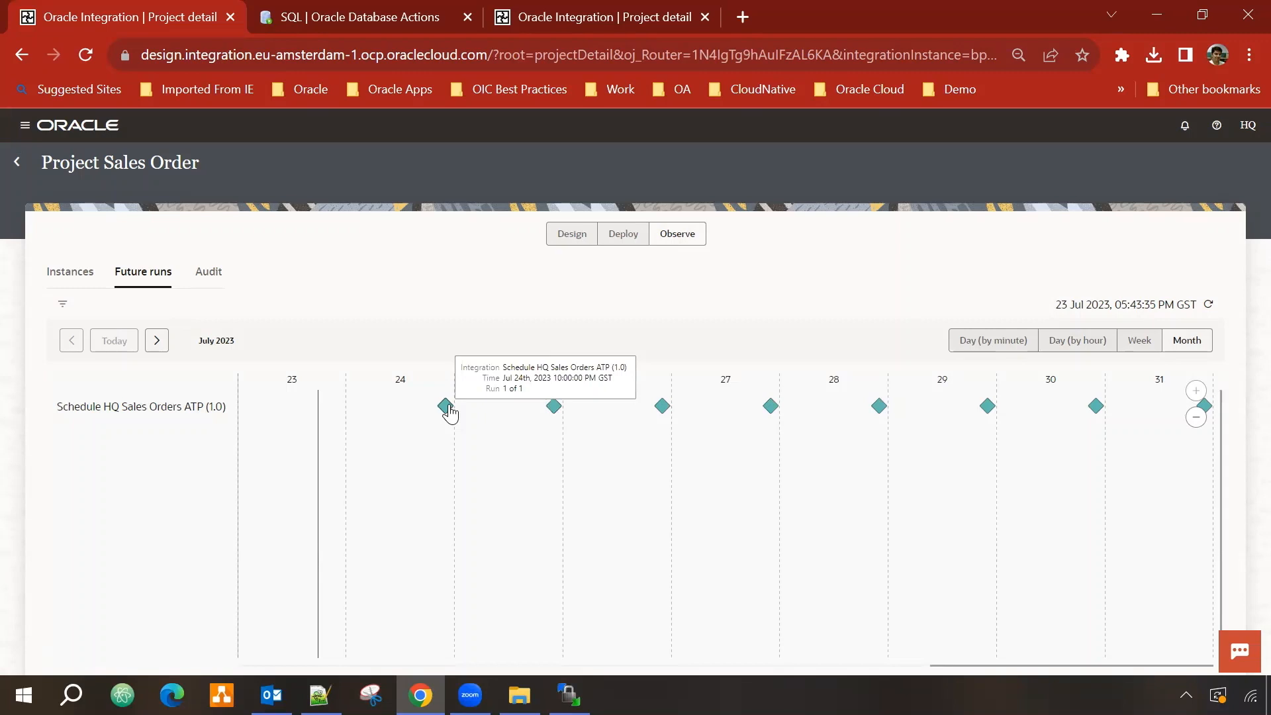
{"action": "left_click", "coordinate": [447, 407]}
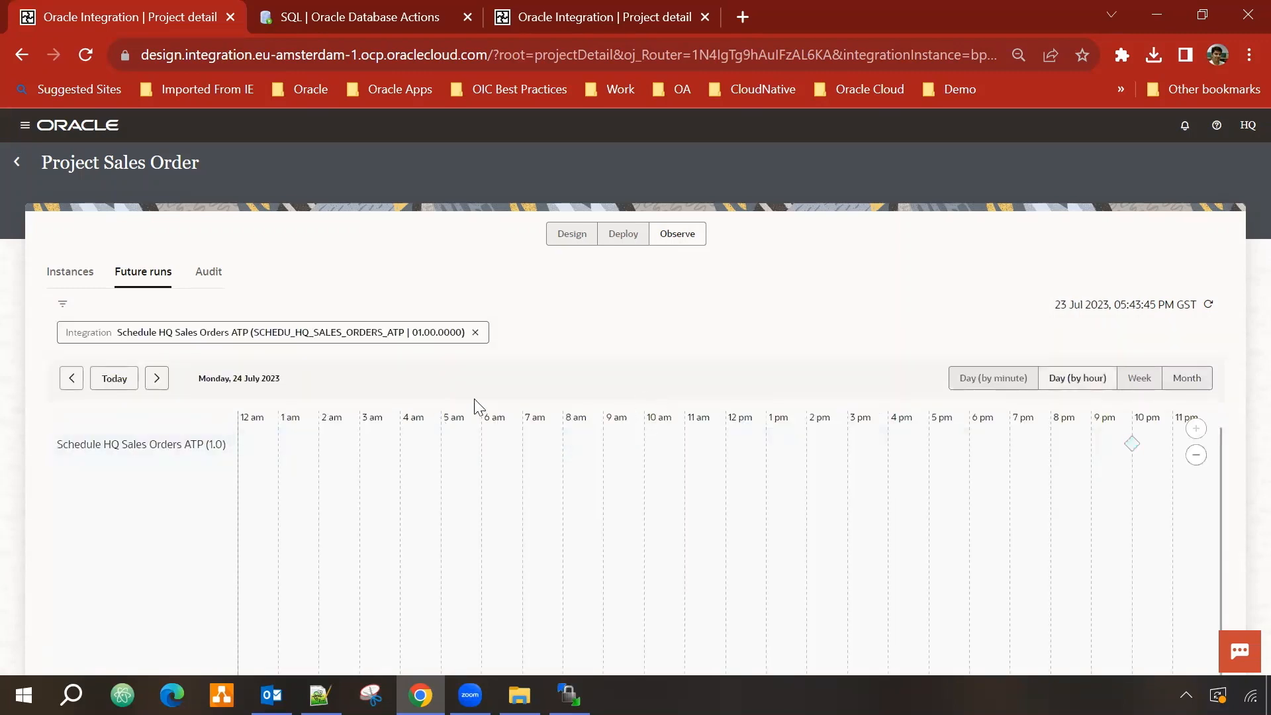
{"action": "mouse_move", "coordinate": [1132, 443]}
Step: Reopen Project Sales Order's Observe Future runs, showing the empty 17–23 July week
{"action": "left_click", "coordinate": [18, 162]}
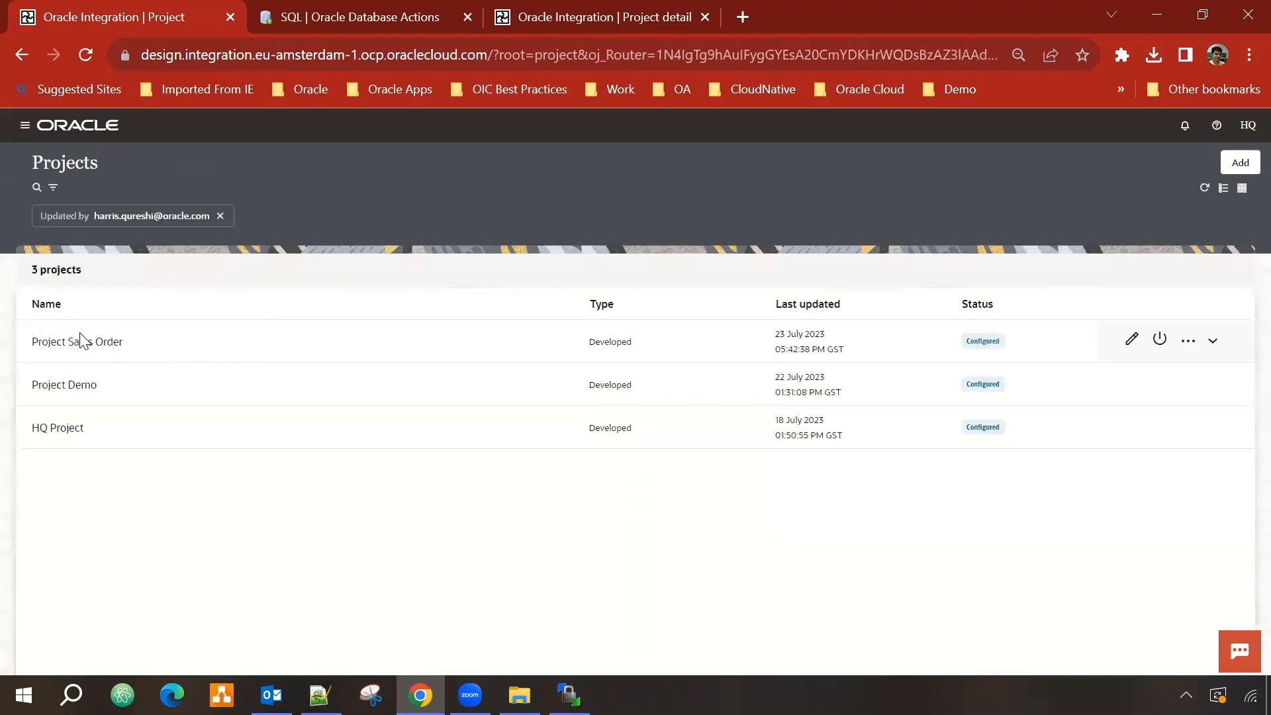
{"action": "left_click", "coordinate": [81, 341]}
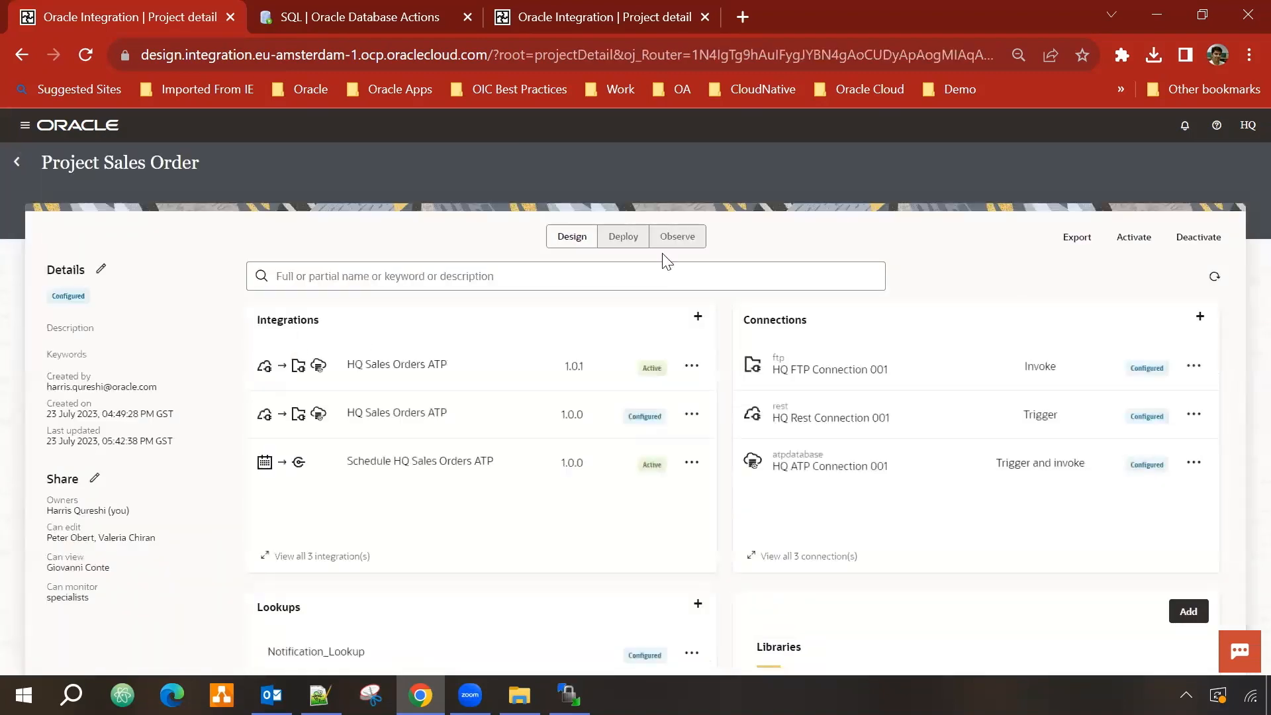
{"action": "left_click", "coordinate": [677, 237]}
{"action": "left_click", "coordinate": [141, 283]}
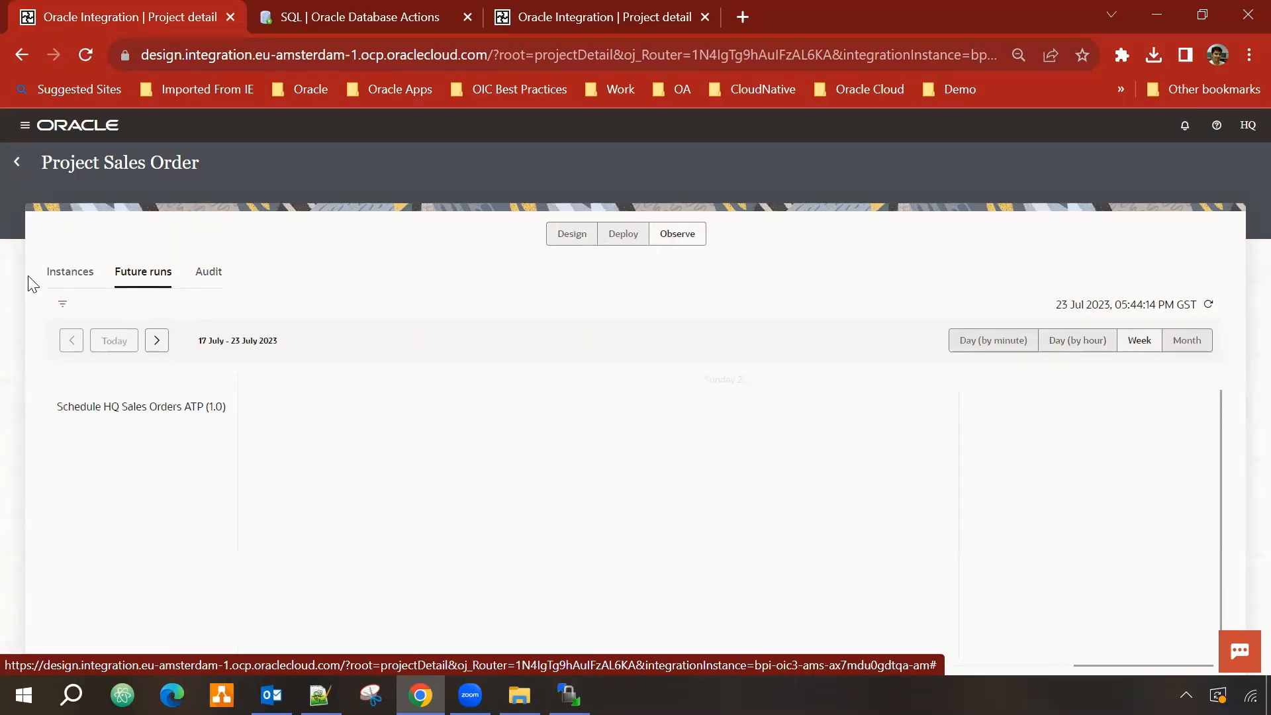
{"action": "left_click", "coordinate": [58, 279]}
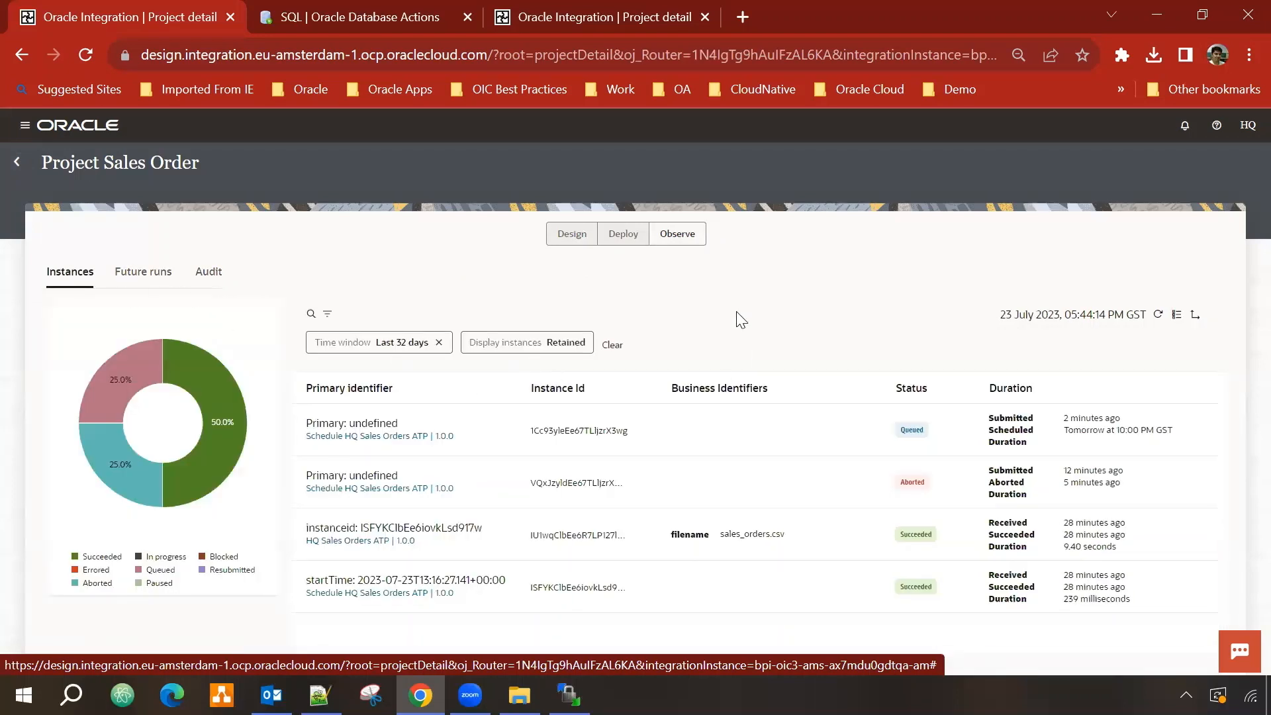
{"action": "left_click", "coordinate": [140, 277]}
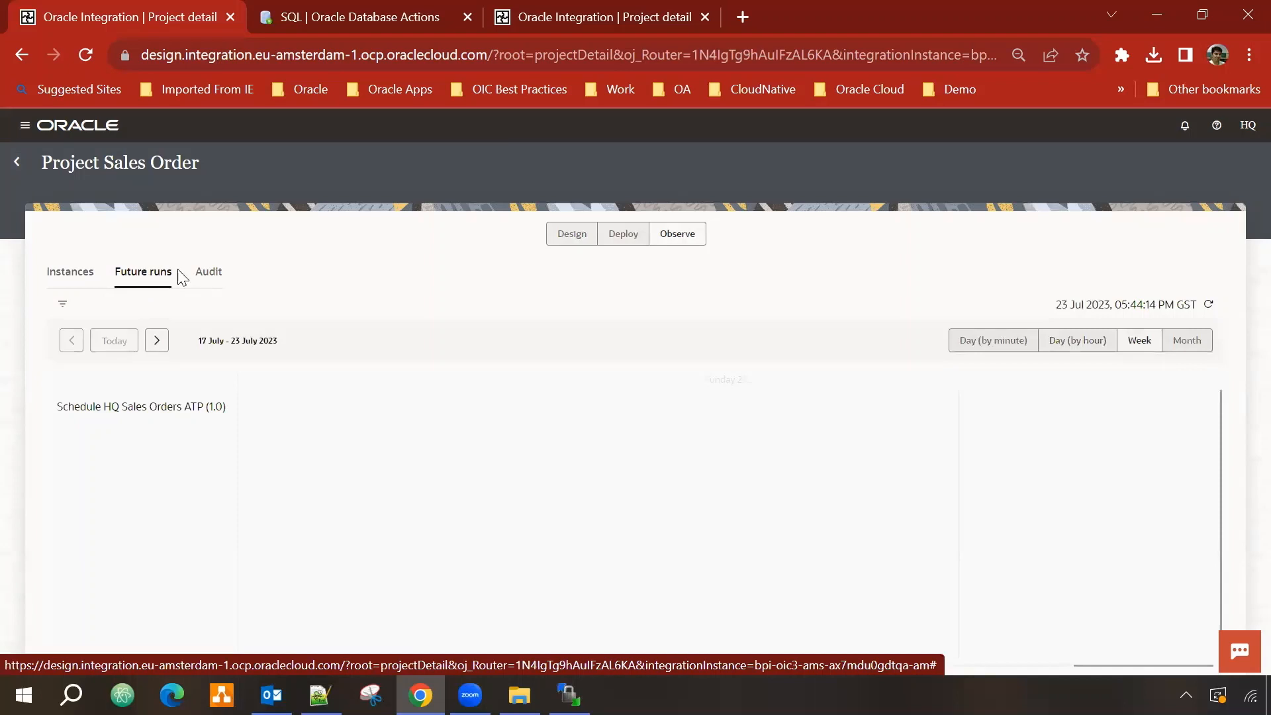
Step: Review the 80 last-hour Audit records, including schedule starts and cancellations
{"action": "left_click", "coordinate": [209, 275]}
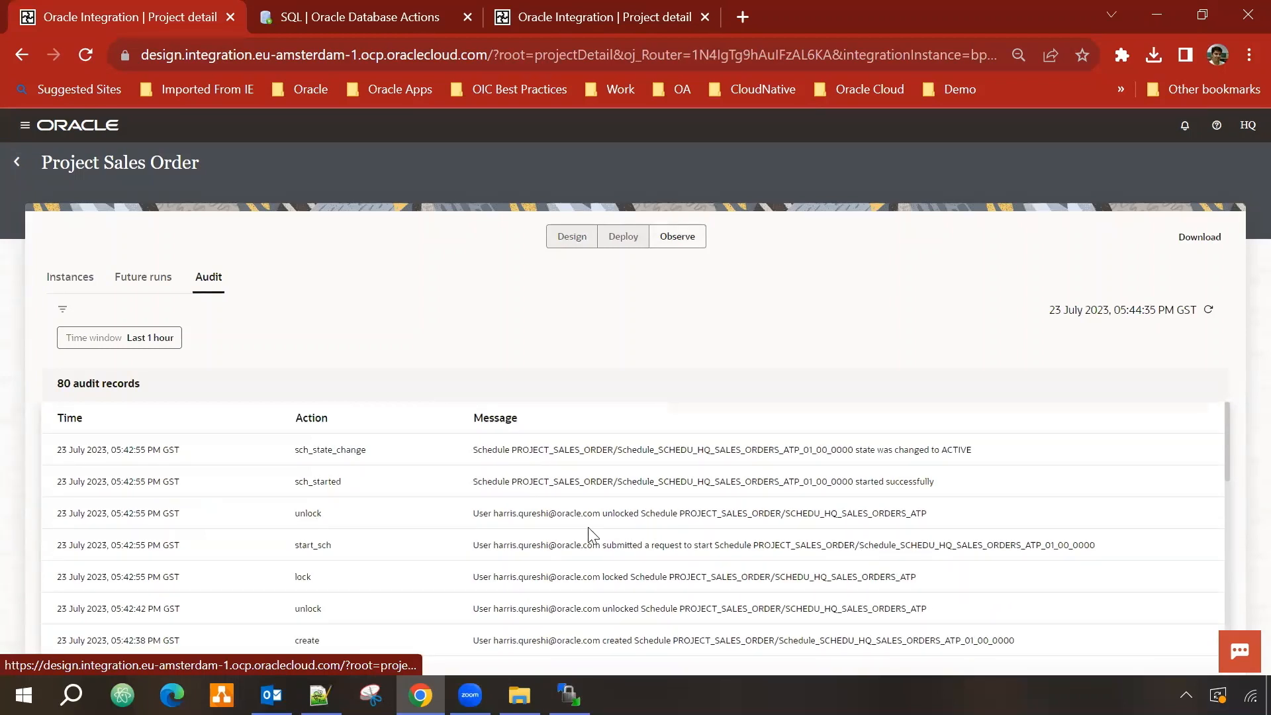
{"action": "scroll", "coordinate": [602, 534], "scroll_direction": "down", "scroll_amount": 2}
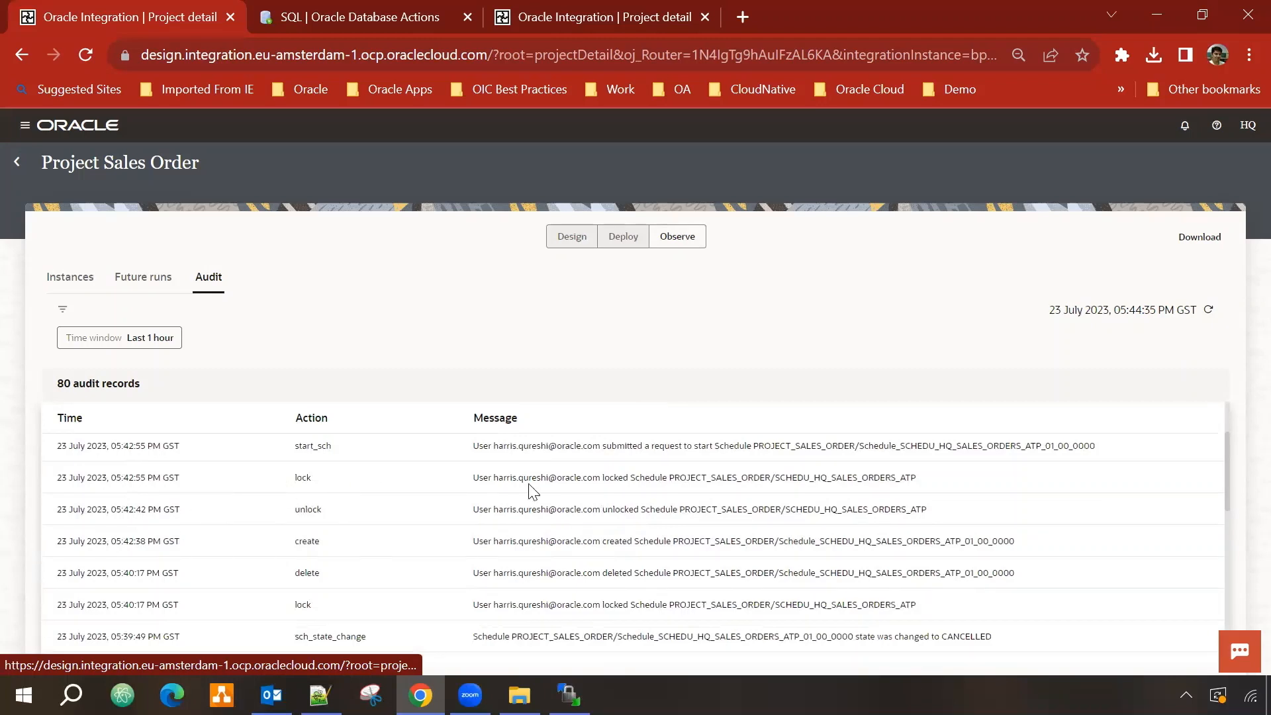
{"action": "scroll", "coordinate": [410, 521], "scroll_direction": "up", "scroll_amount": 2}
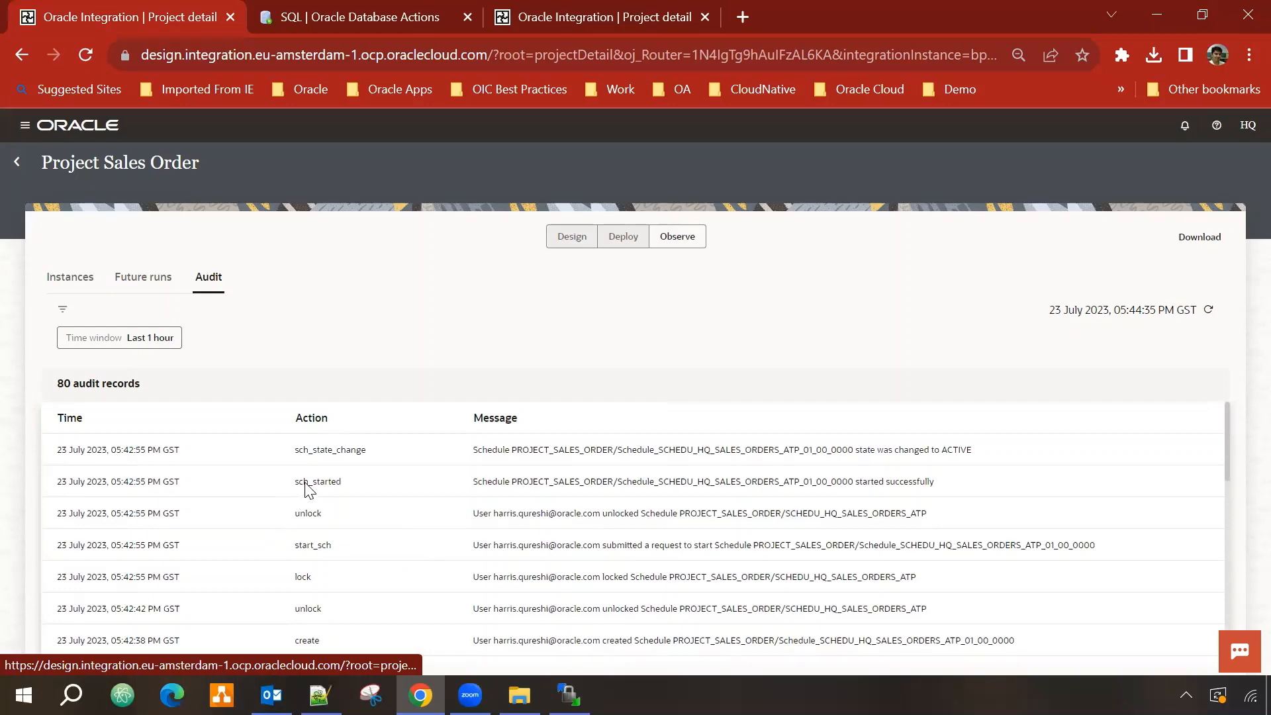
{"action": "scroll", "coordinate": [487, 563], "scroll_direction": "down", "scroll_amount": 5}
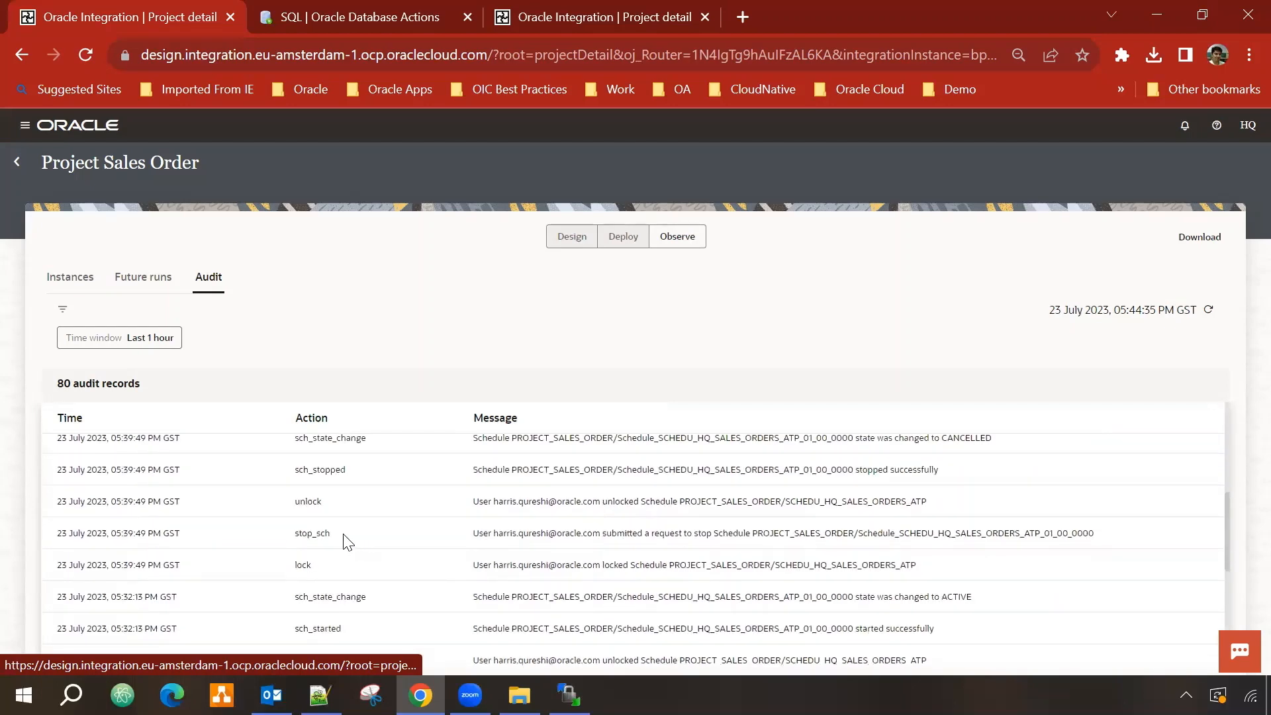
{"action": "scroll", "coordinate": [324, 543], "scroll_direction": "down", "scroll_amount": 2}
{"action": "scroll", "coordinate": [334, 540], "scroll_direction": "down", "scroll_amount": 2}
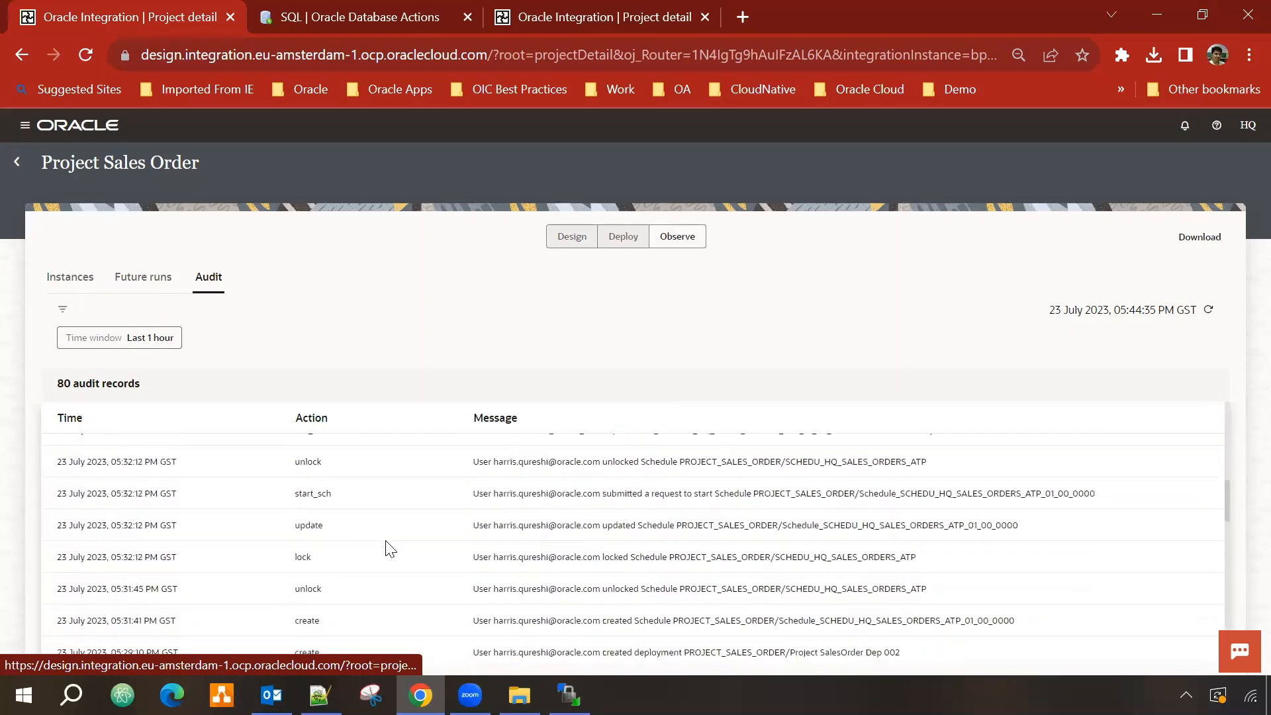
{"action": "scroll", "coordinate": [298, 569], "scroll_direction": "down", "scroll_amount": 2}
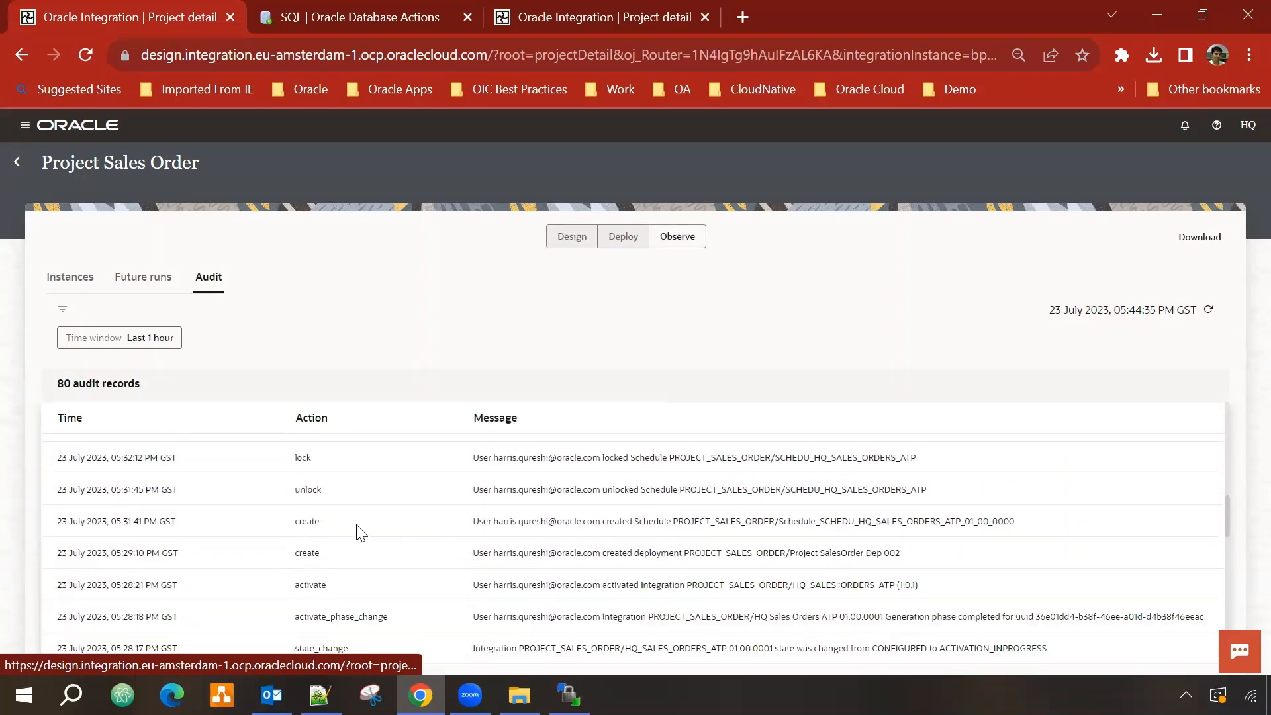
{"action": "scroll", "coordinate": [559, 533], "scroll_direction": "up", "scroll_amount": 5}
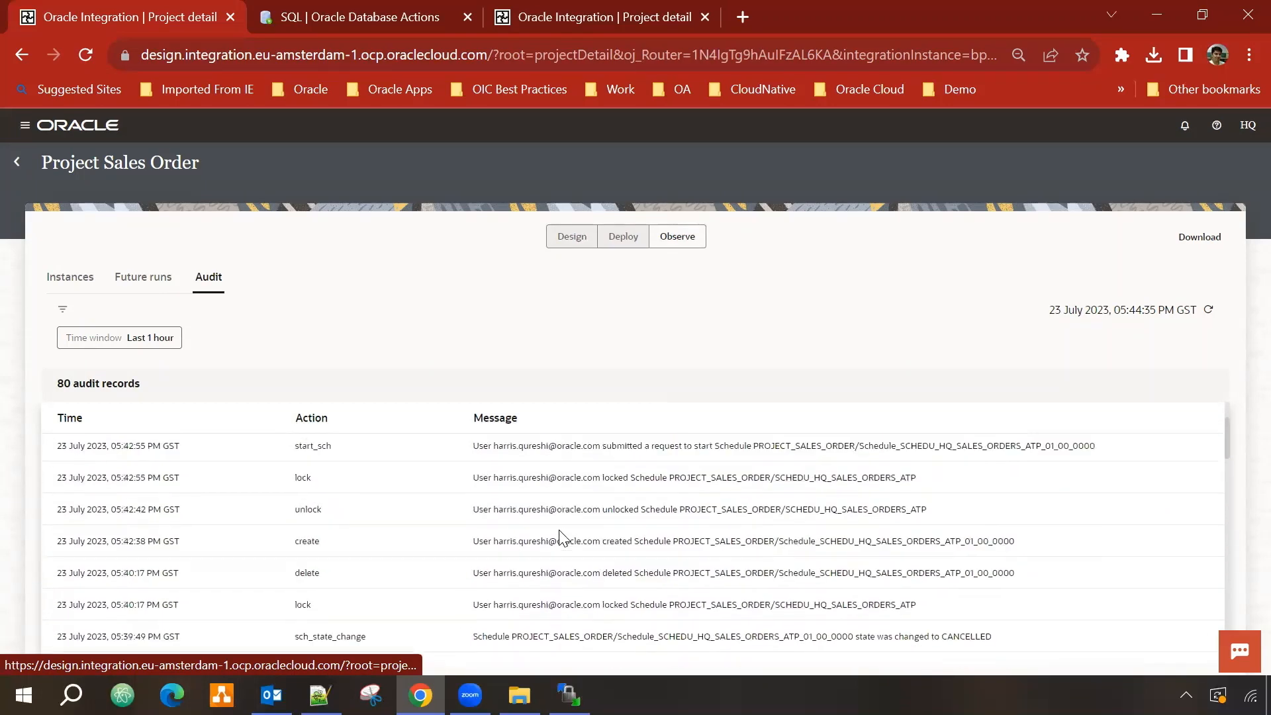